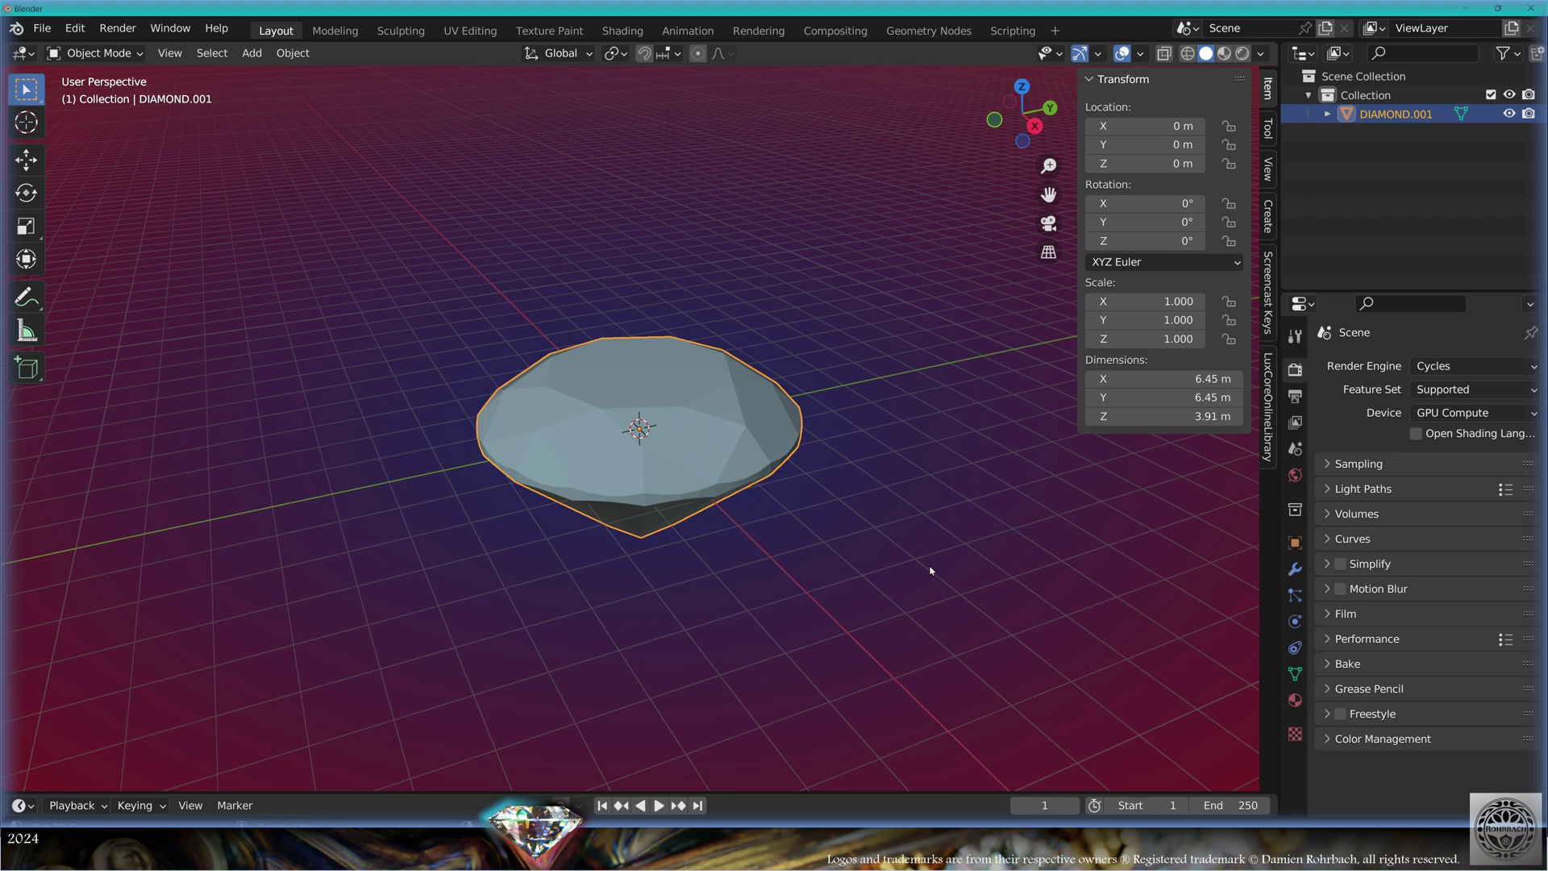
Scale the diamond uniformly to 0.62, making it 4 m wide, and save the file as TENNIS-BRACELET.blend
key("ctrl+z")
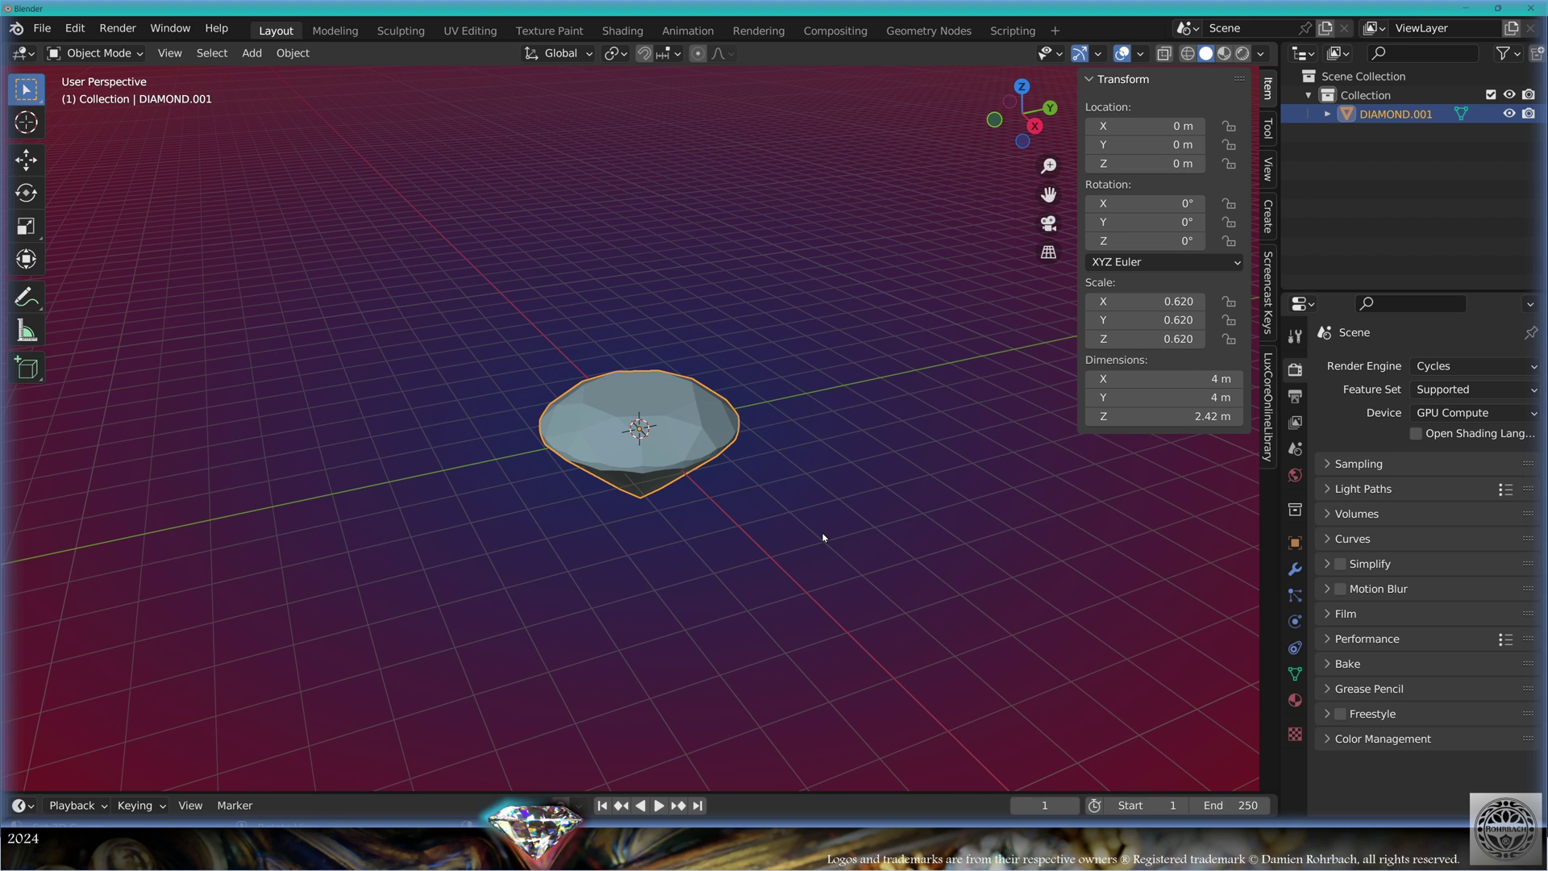
key("ctrl+s")
left_click(1091, 678)
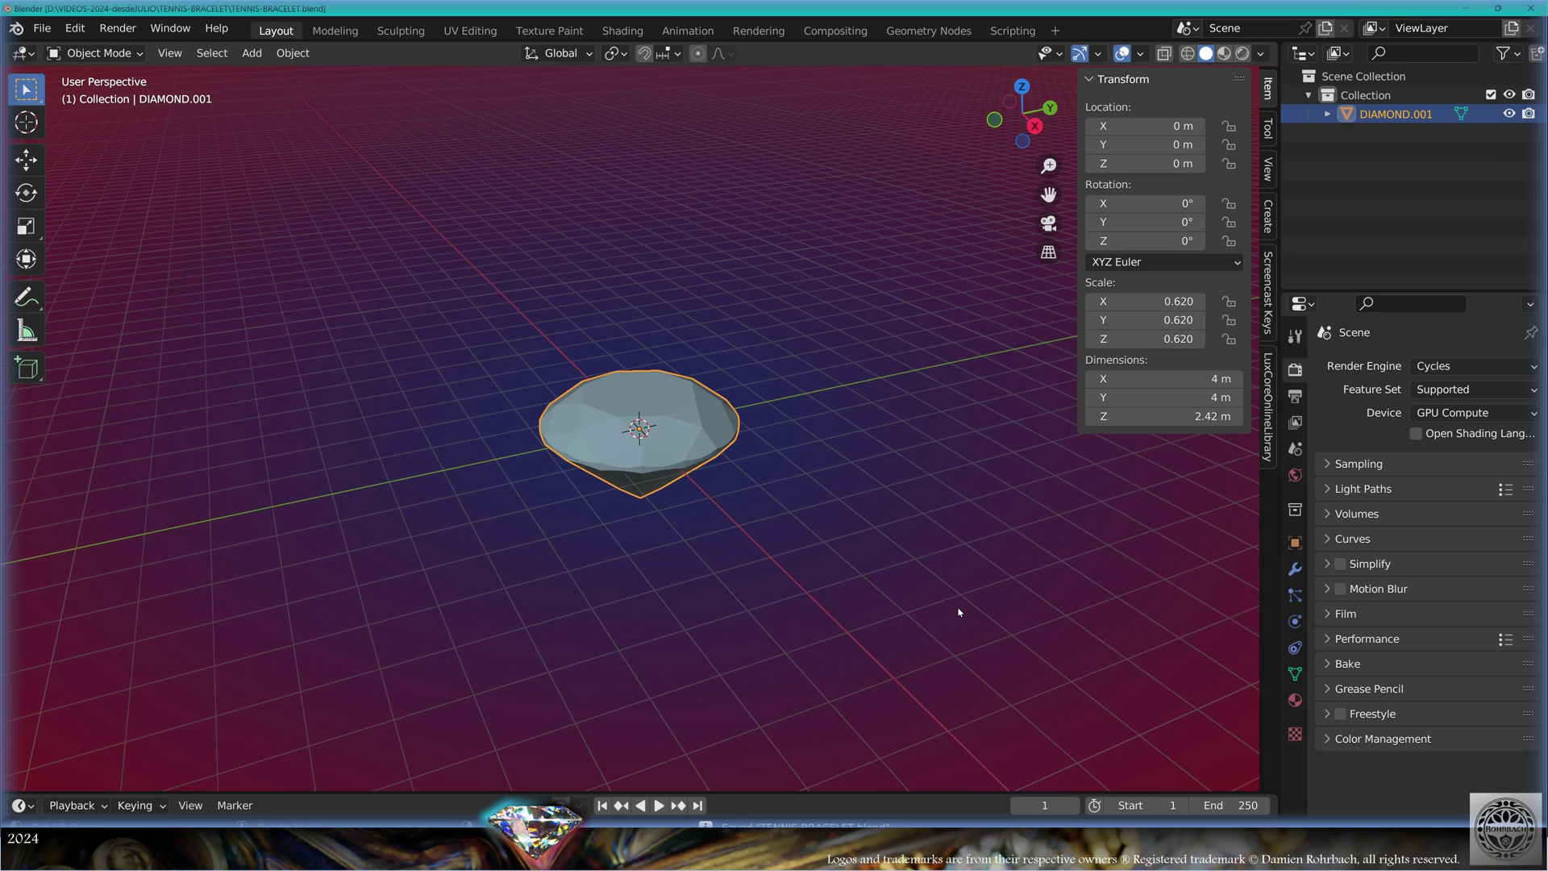
Add an 80-vertex mesh circle with a 0.6 m radius in top view
key("KP_7")
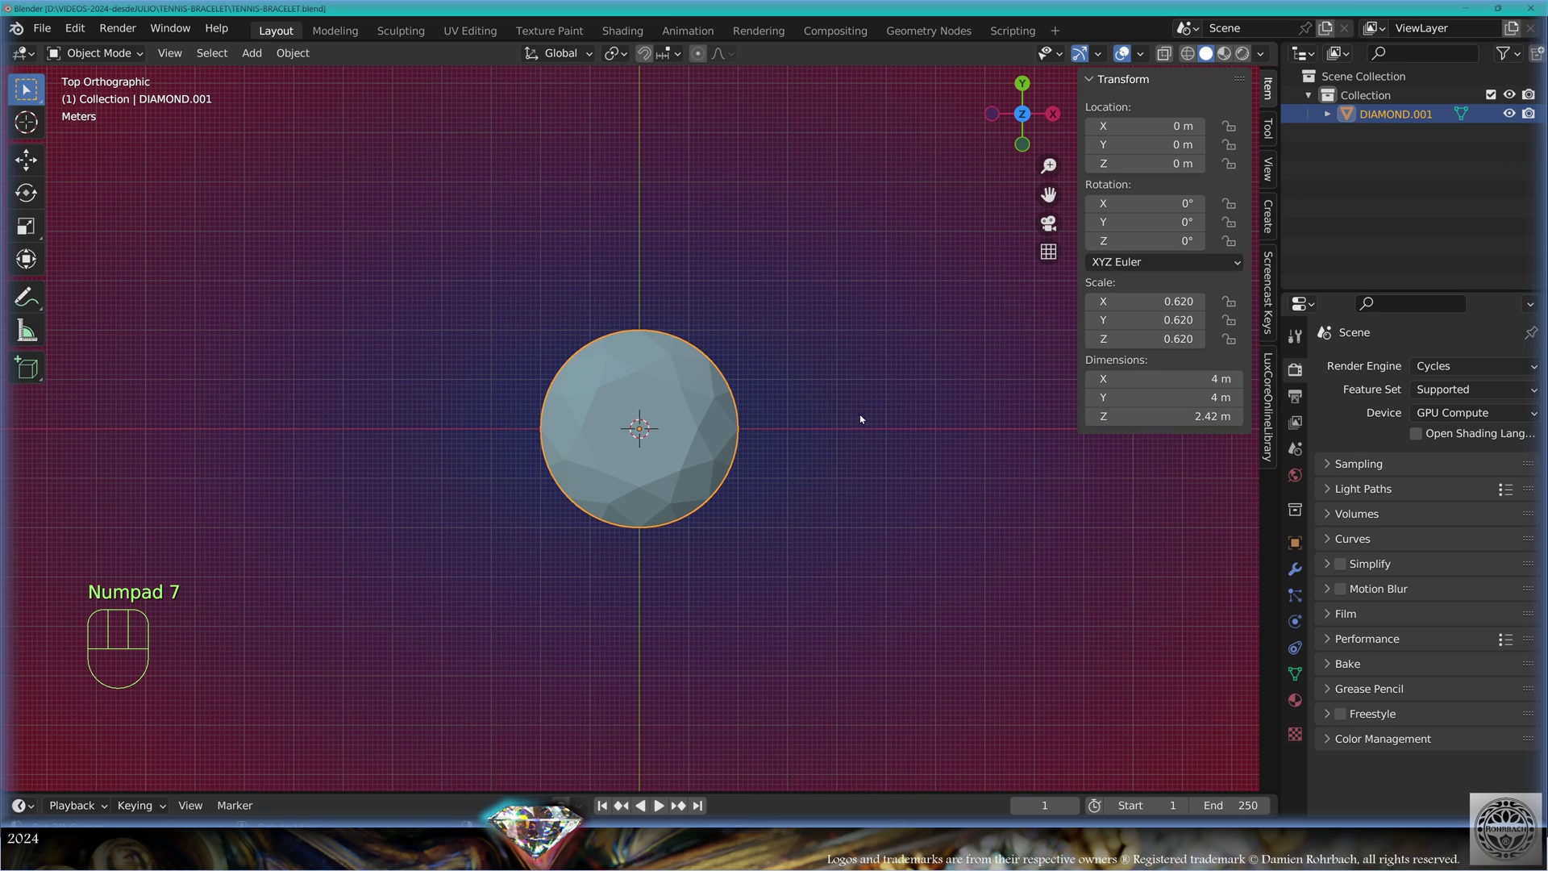
left_click(251, 53)
mouse_move(282, 74)
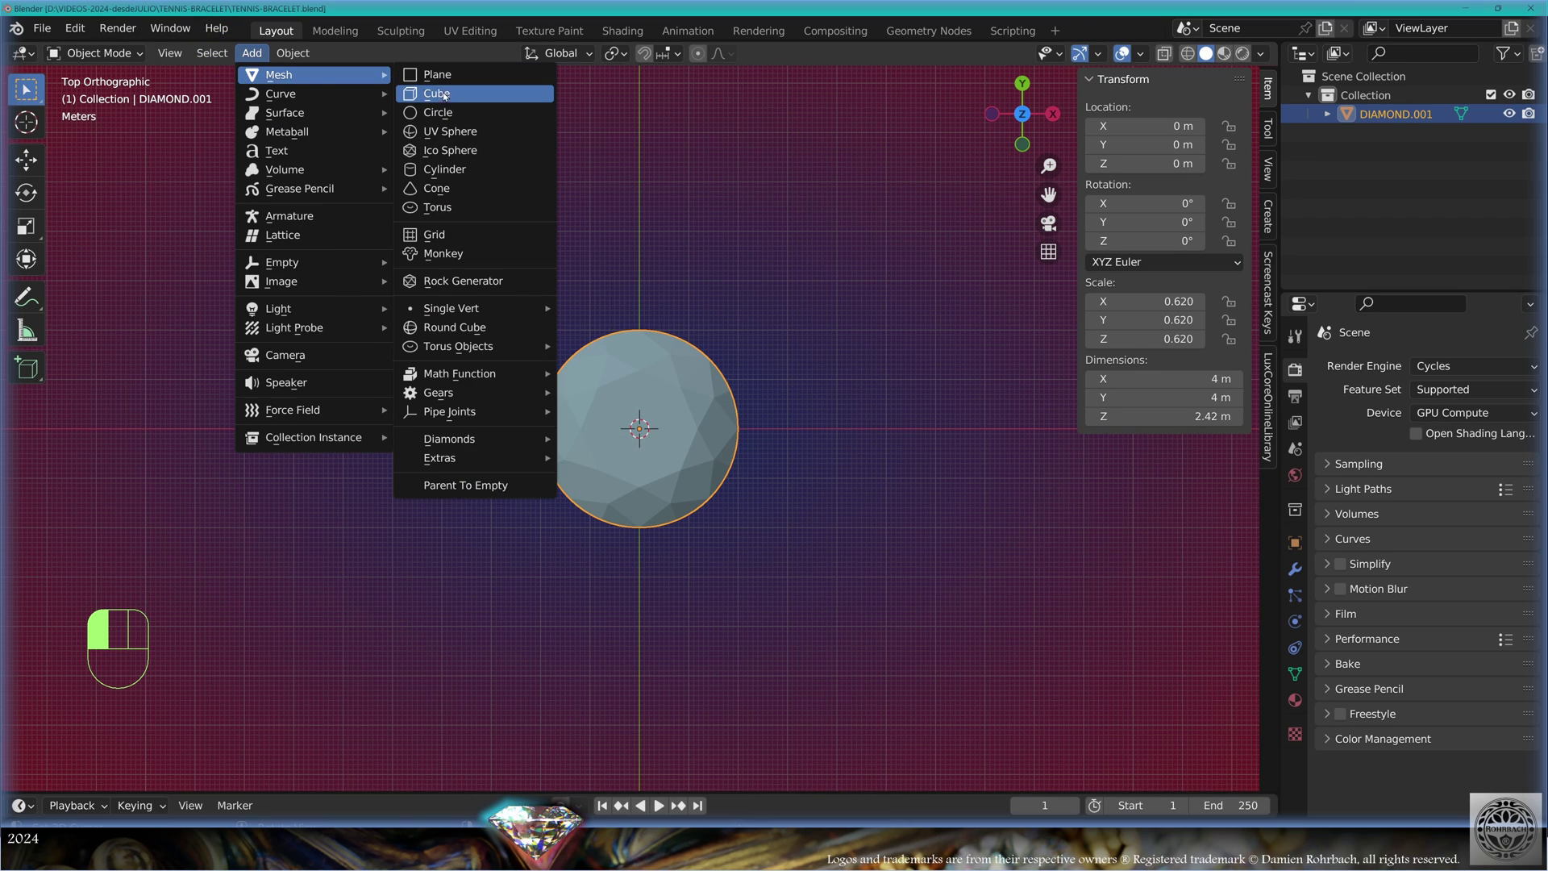
left_click(449, 116)
left_click(89, 775)
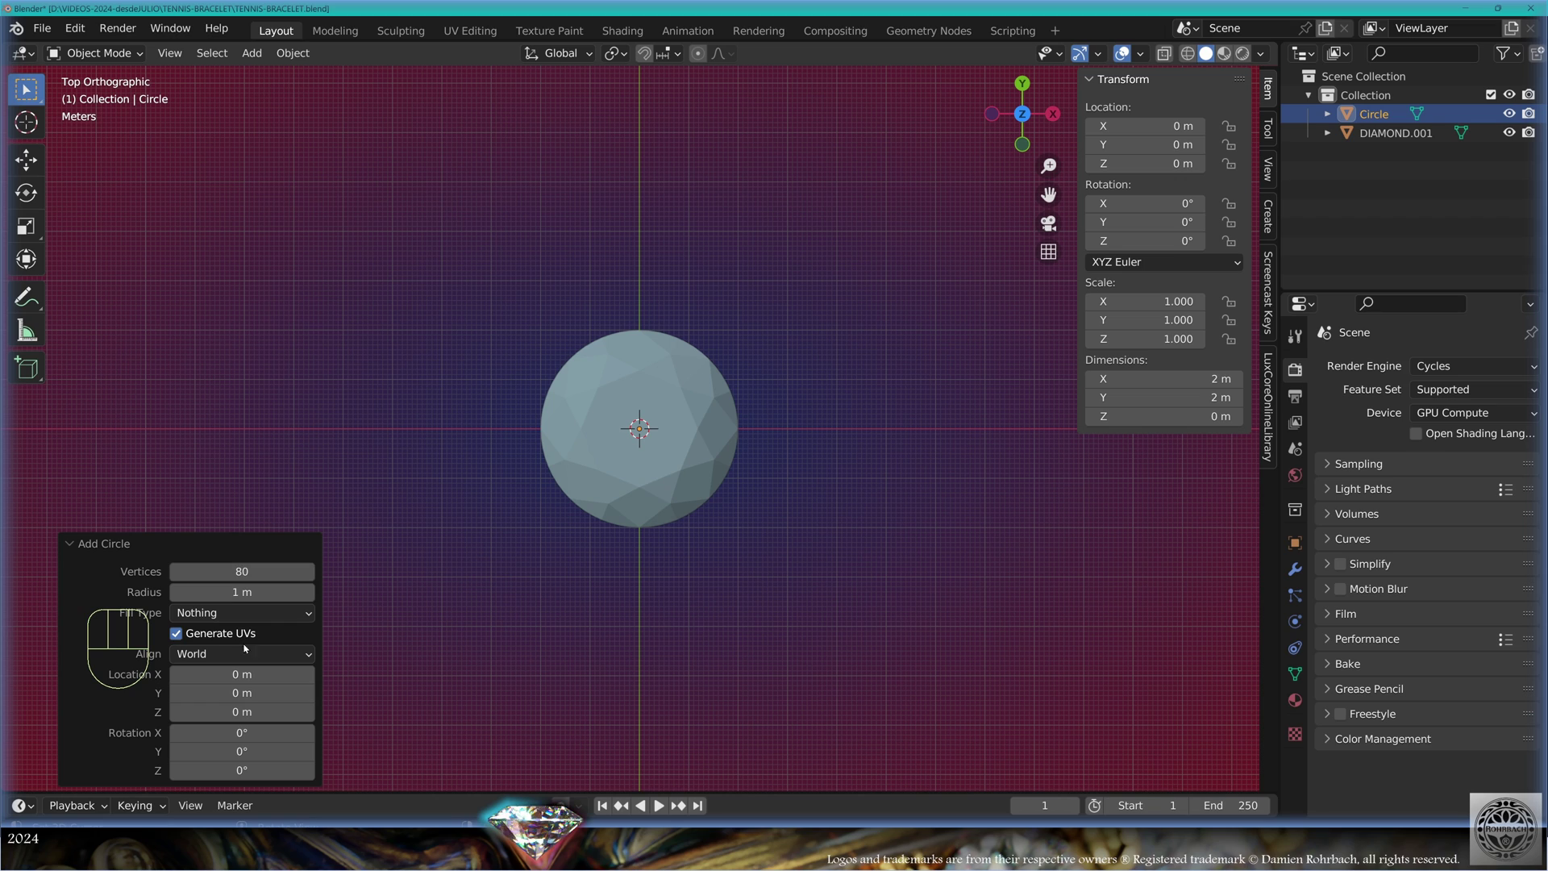
double_click(242, 592)
type(".6")
key("Return")
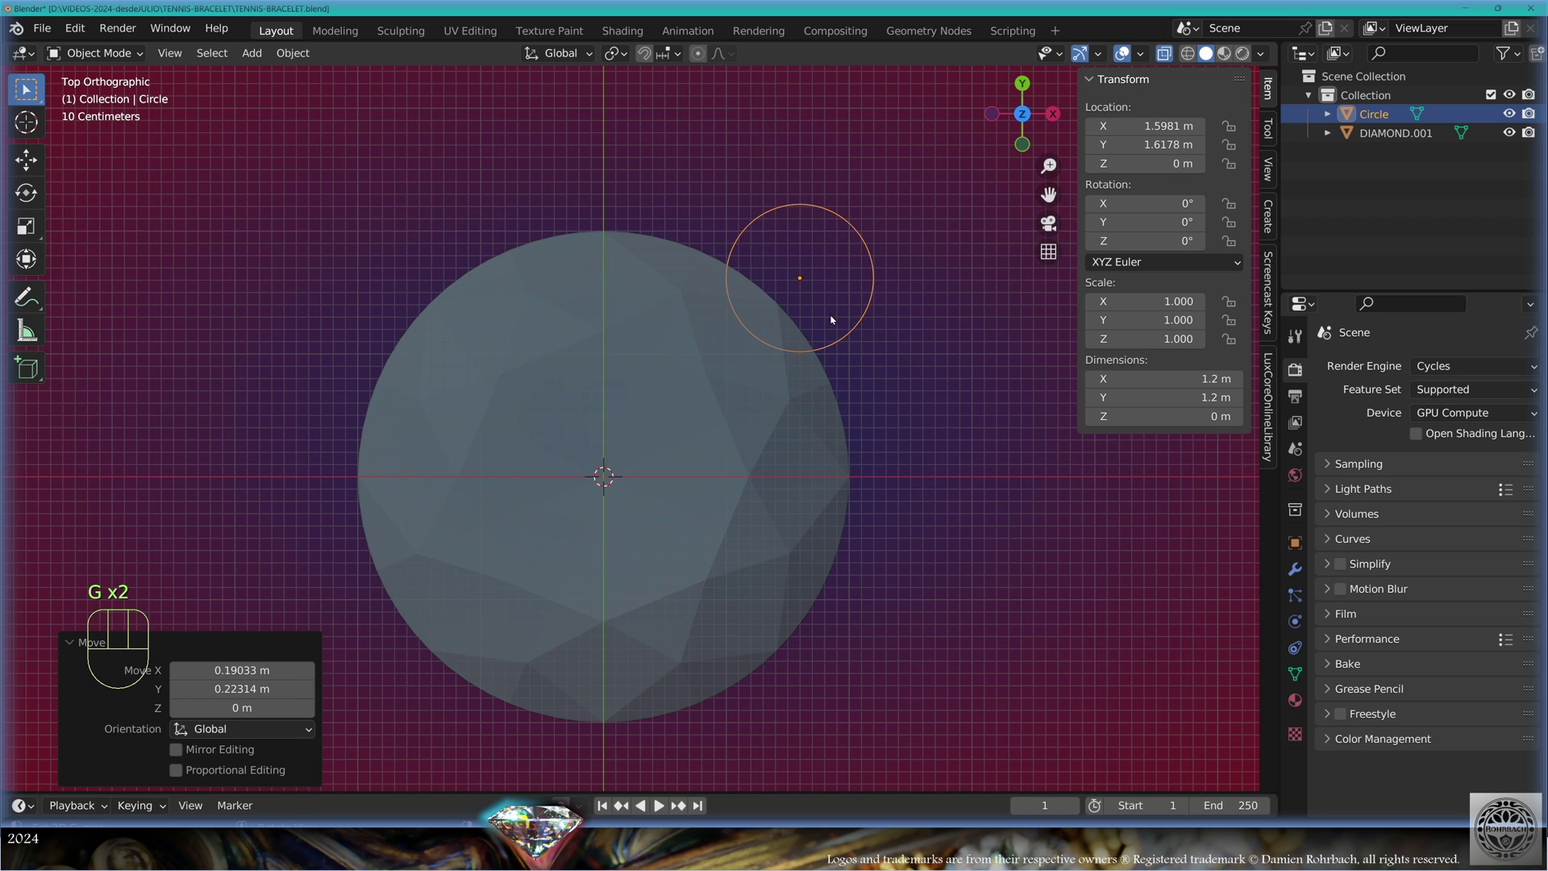
Set the circle's location to 1.6 m on both X and Y, at the diamond's edge
left_click(1117, 127)
type("1.6")
key("Return")
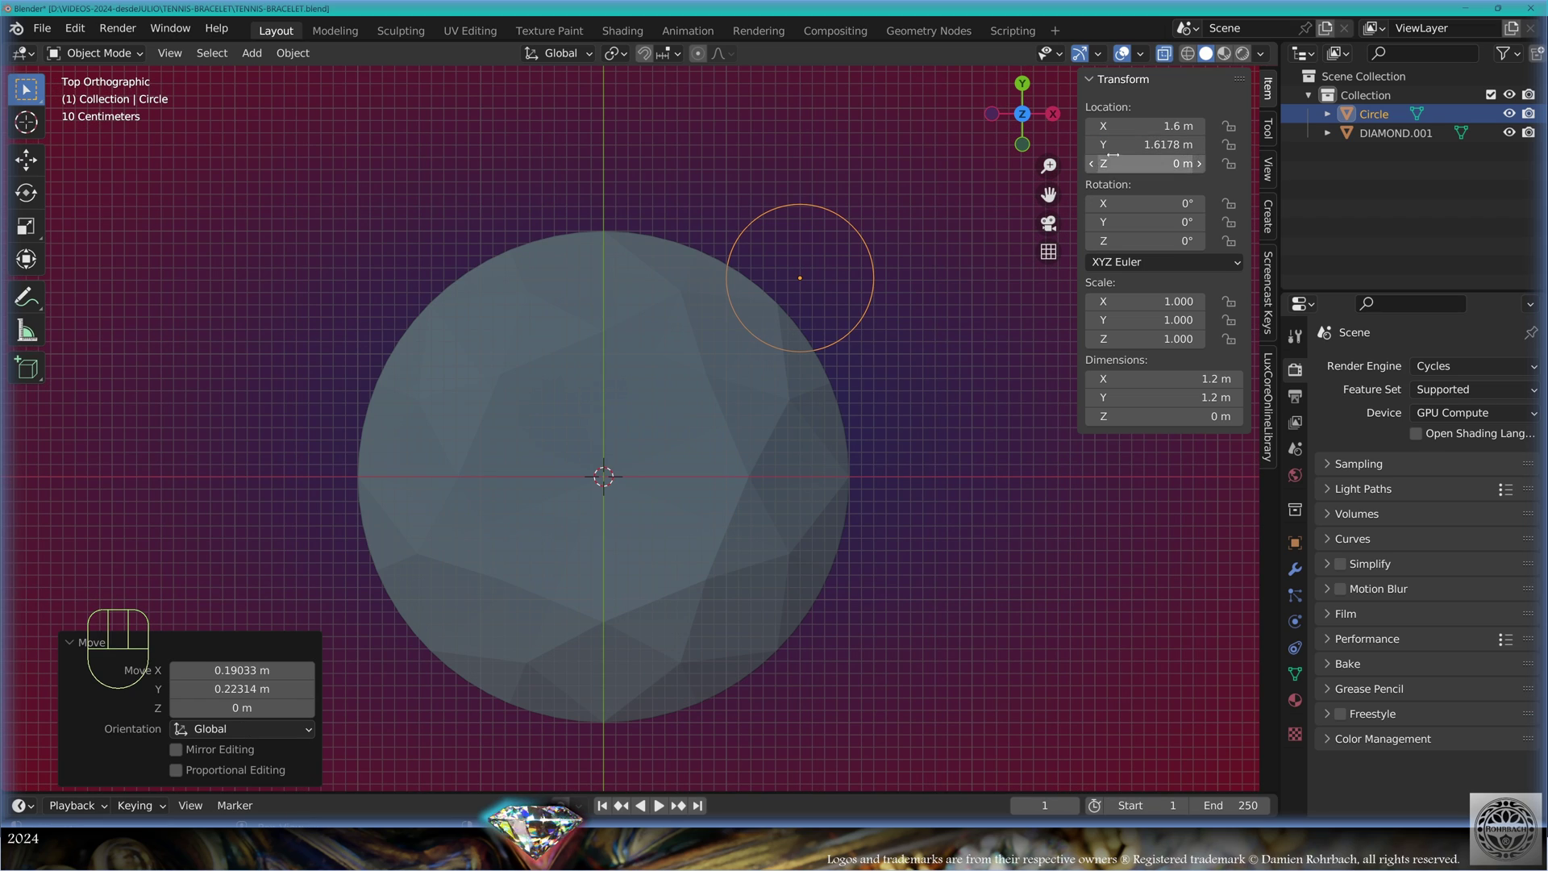
left_click(1121, 148)
type("1.6")
key("Return")
Raise the circle about 0.8 m on Z, level with the diamond's flat top
key("KP_1")
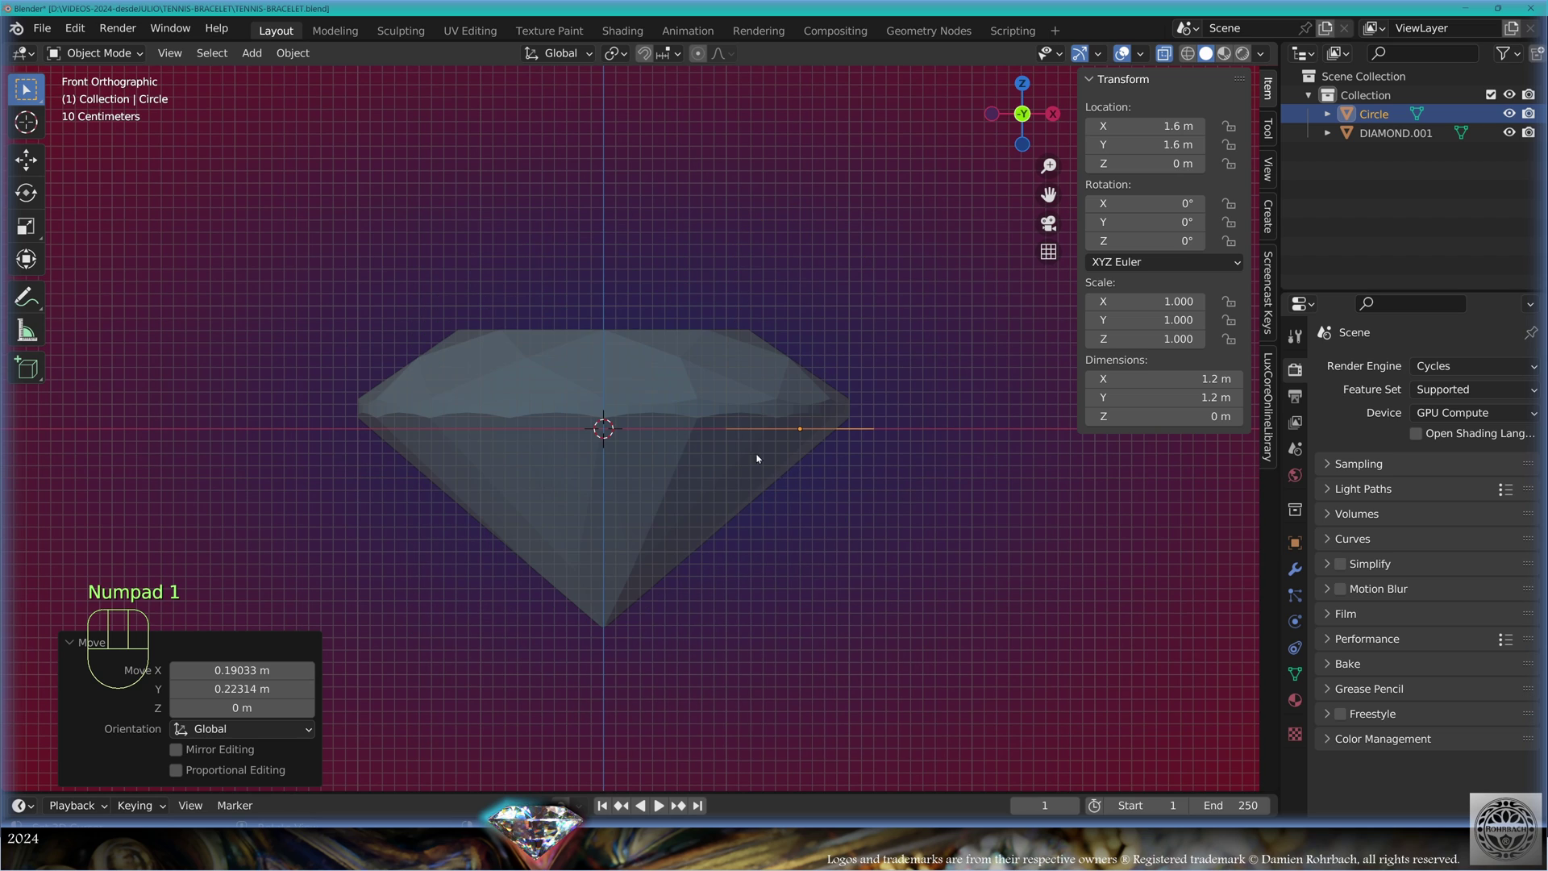
left_click(26, 160)
left_click_drag(800, 351, 800, 253)
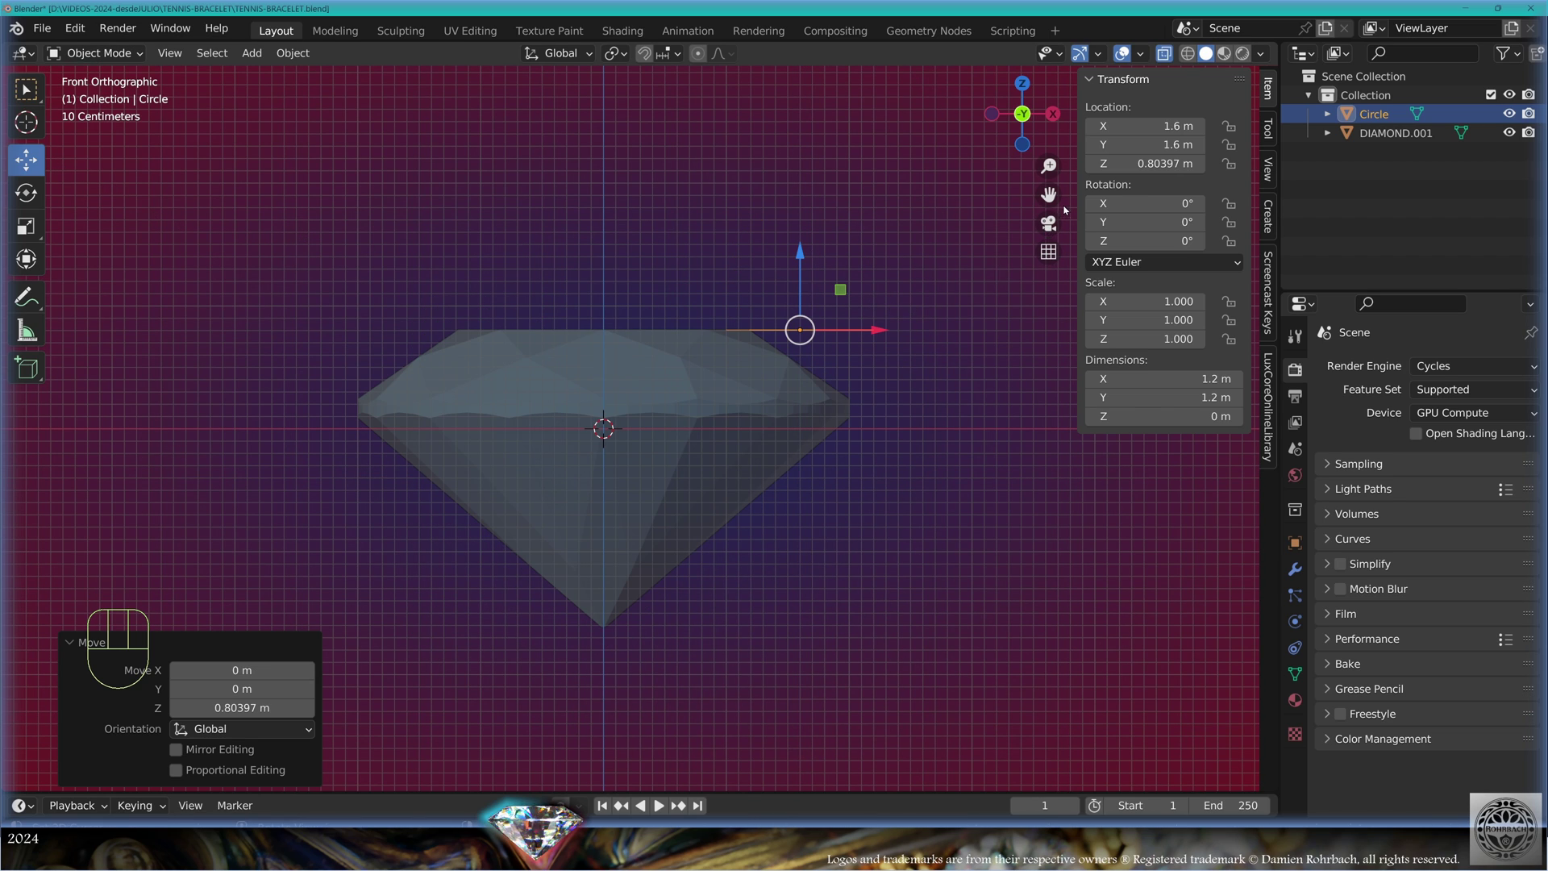
Fill the circle with a face and add a Solidify modifier with a thickness of 4.2 m
key("Tab")
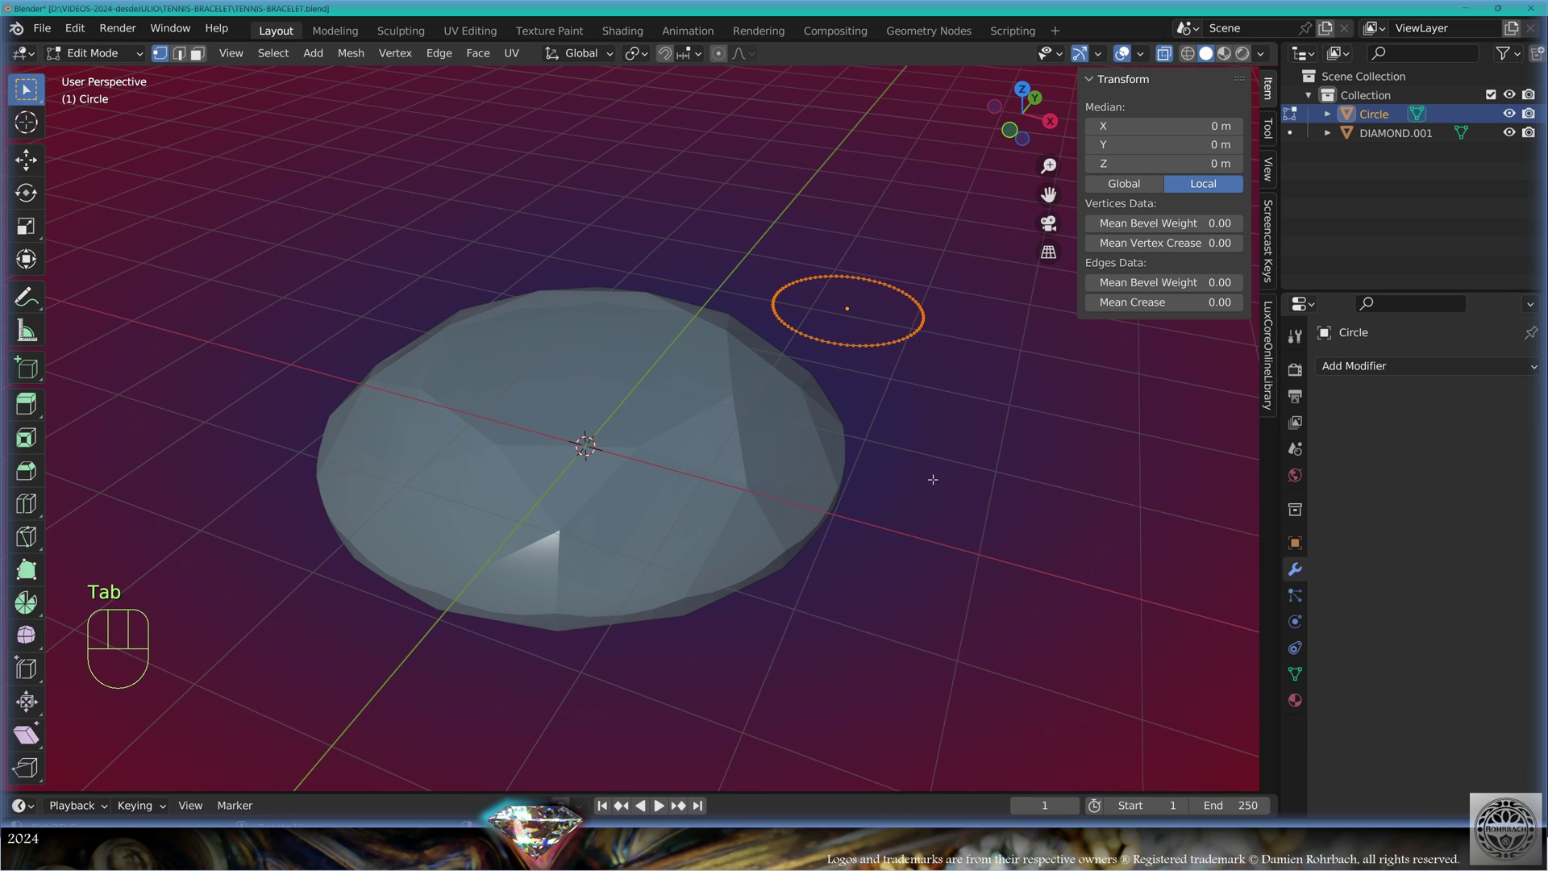
key("f")
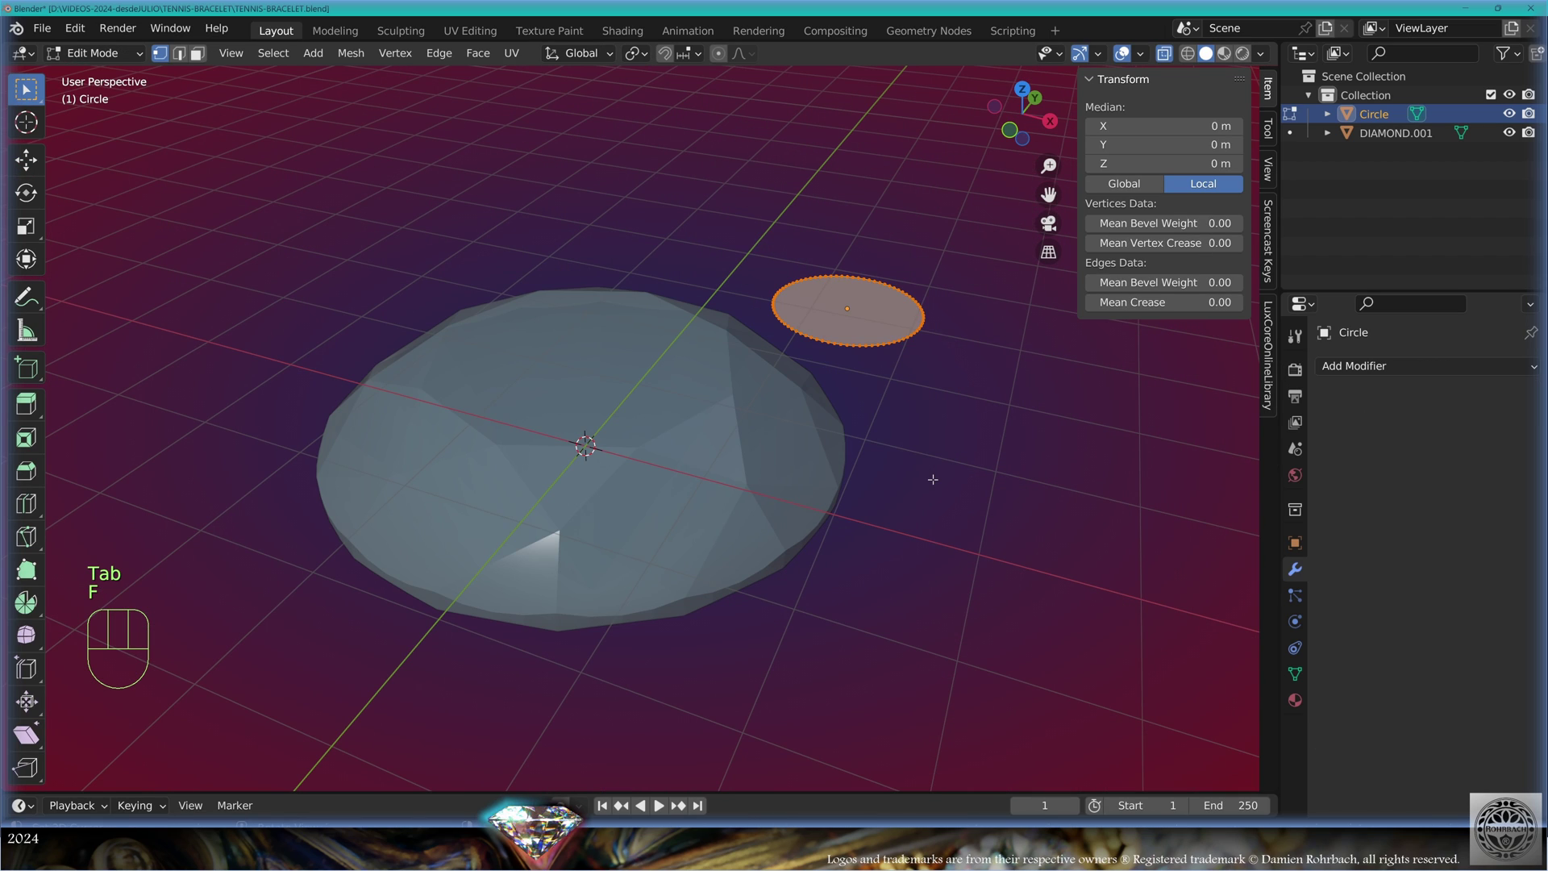
left_click(1371, 365)
left_click(1173, 686)
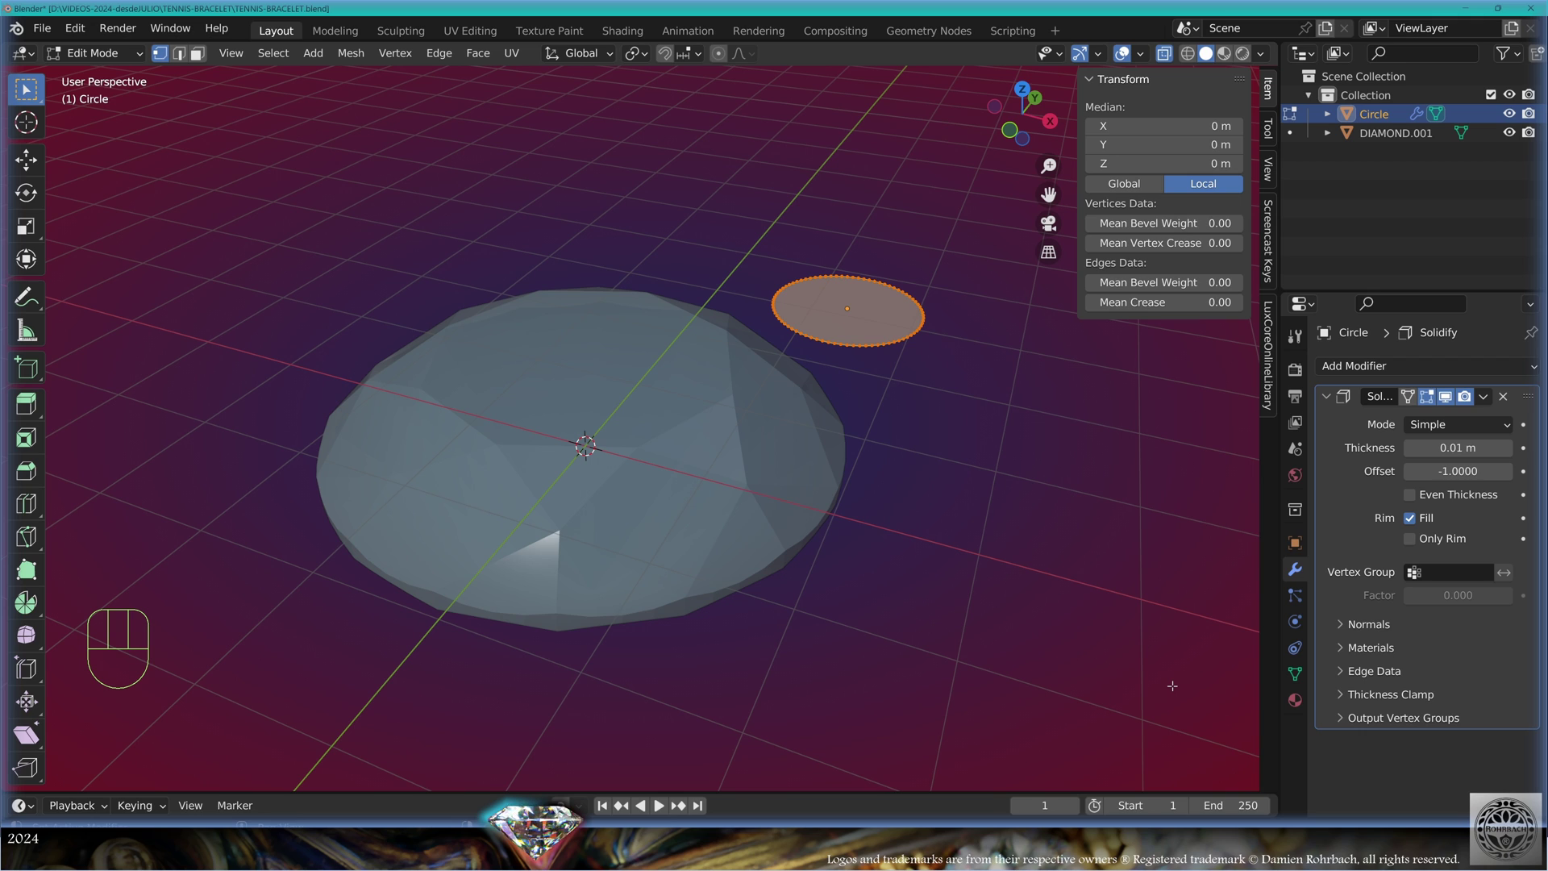
key("KP_1")
left_click(1458, 447)
type("4.2")
key("Return")
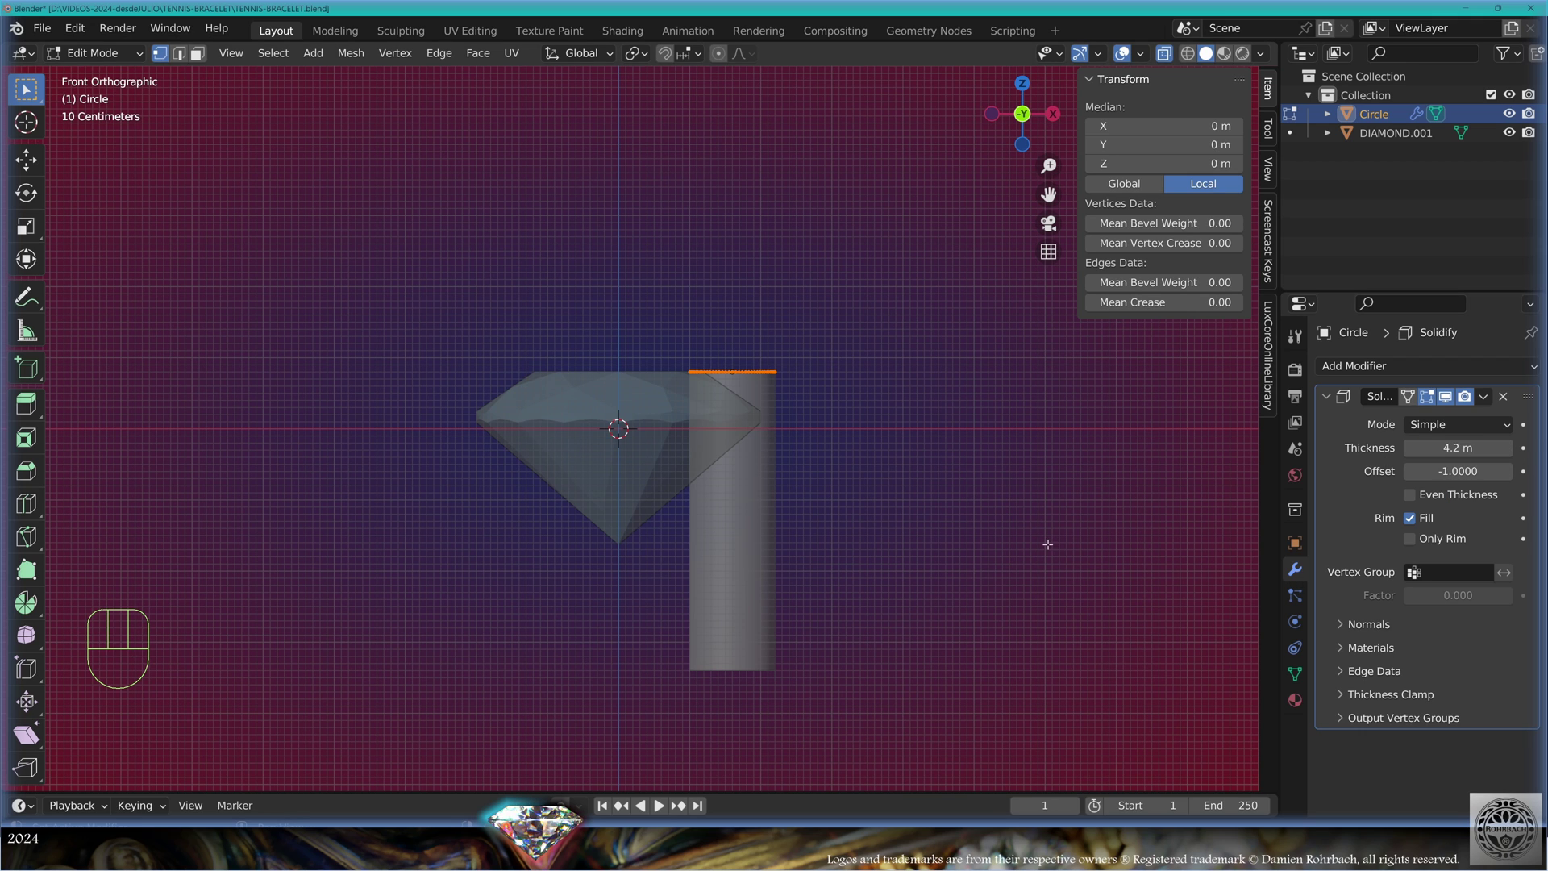
Add a Bevel modifier to the solidified cylinder to chamfer its end edges
middle_click_drag(1047, 543, 843, 446)
left_click(1354, 367)
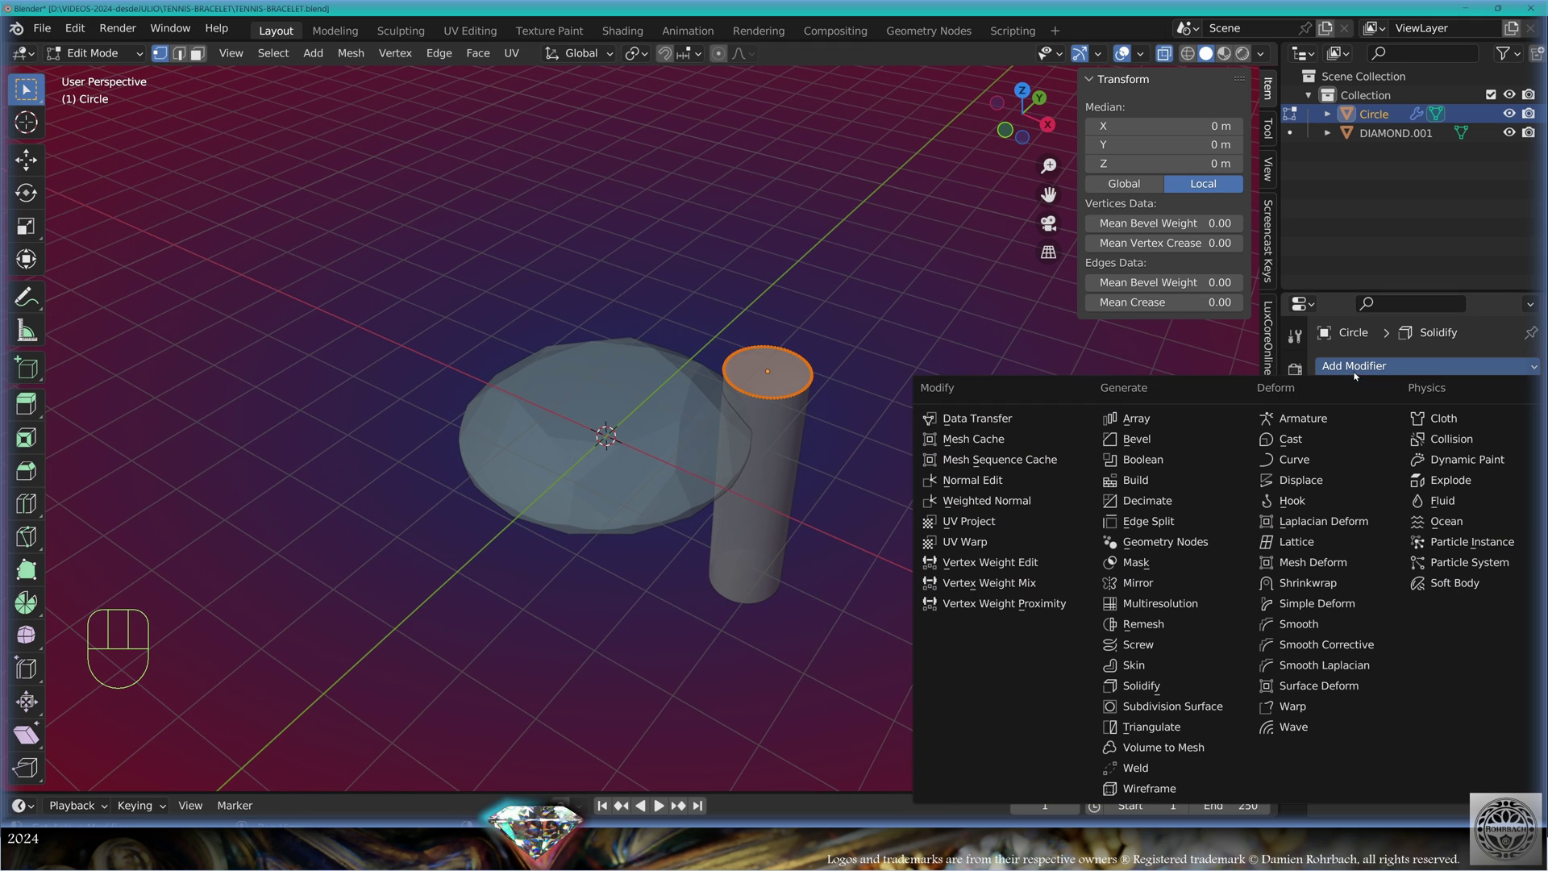
left_click(1196, 440)
Add a Mirror modifier on the X and Y axes with the diamond as mirror object, making four prongs
key("shift+a")
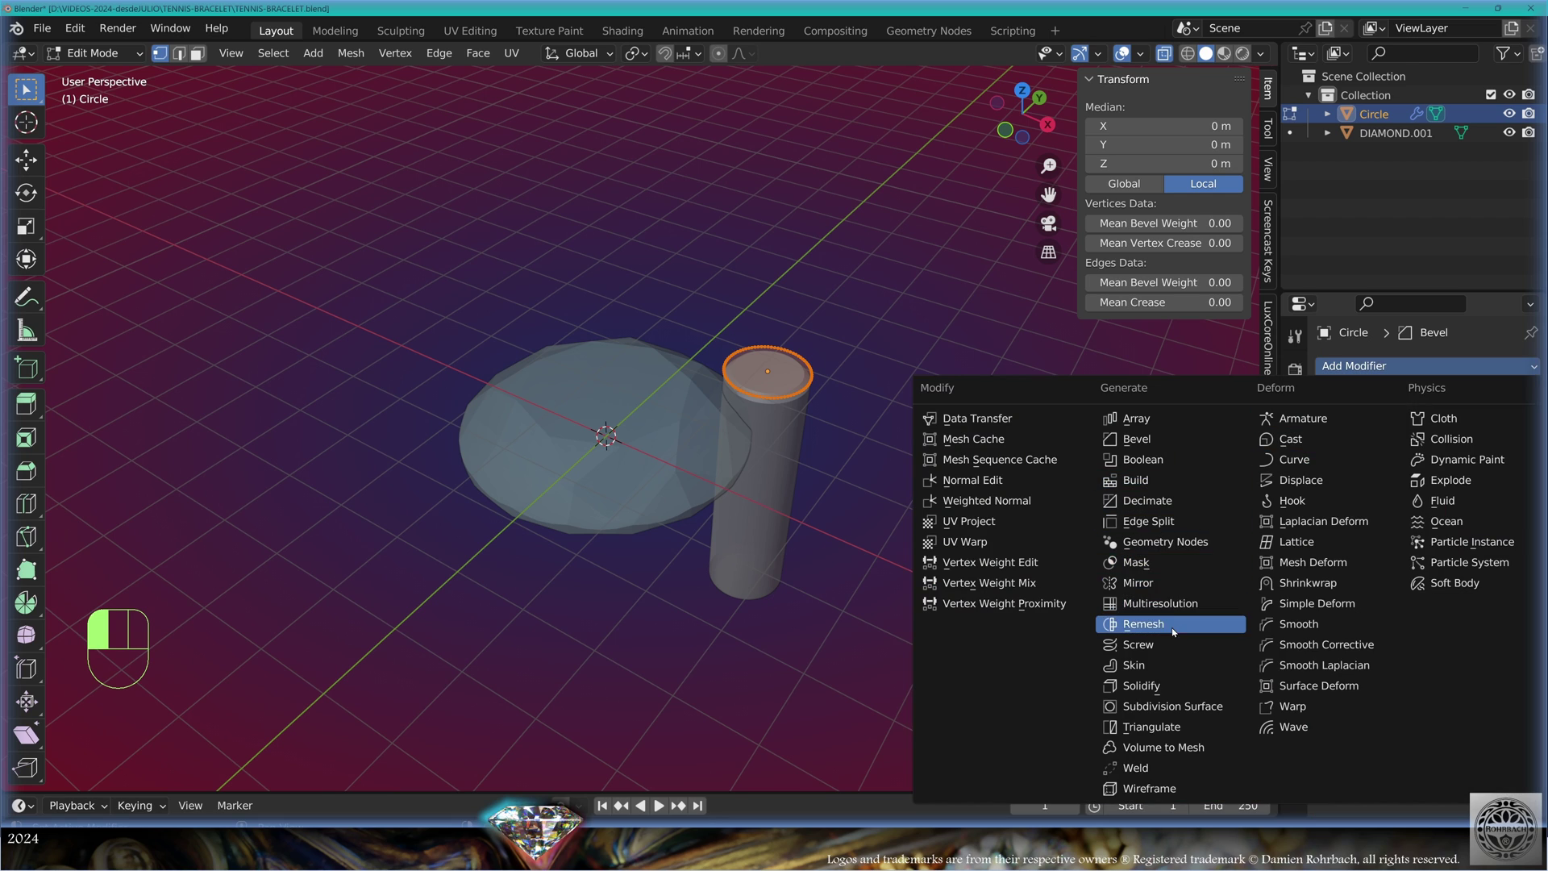
left_click(1184, 587)
key("Tab")
left_click(676, 402)
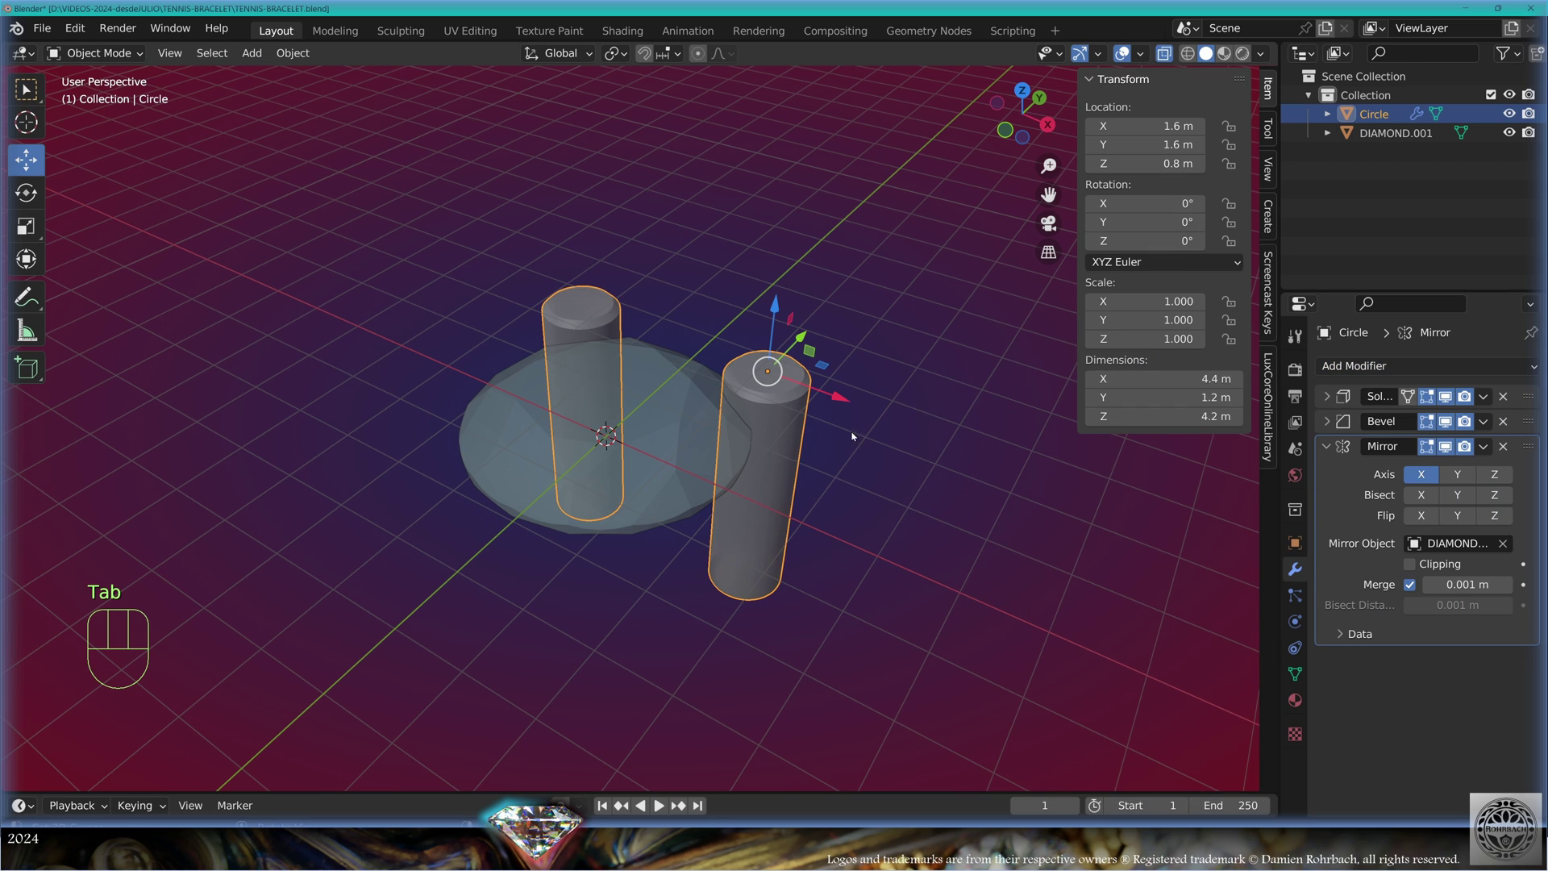
left_click(1450, 473)
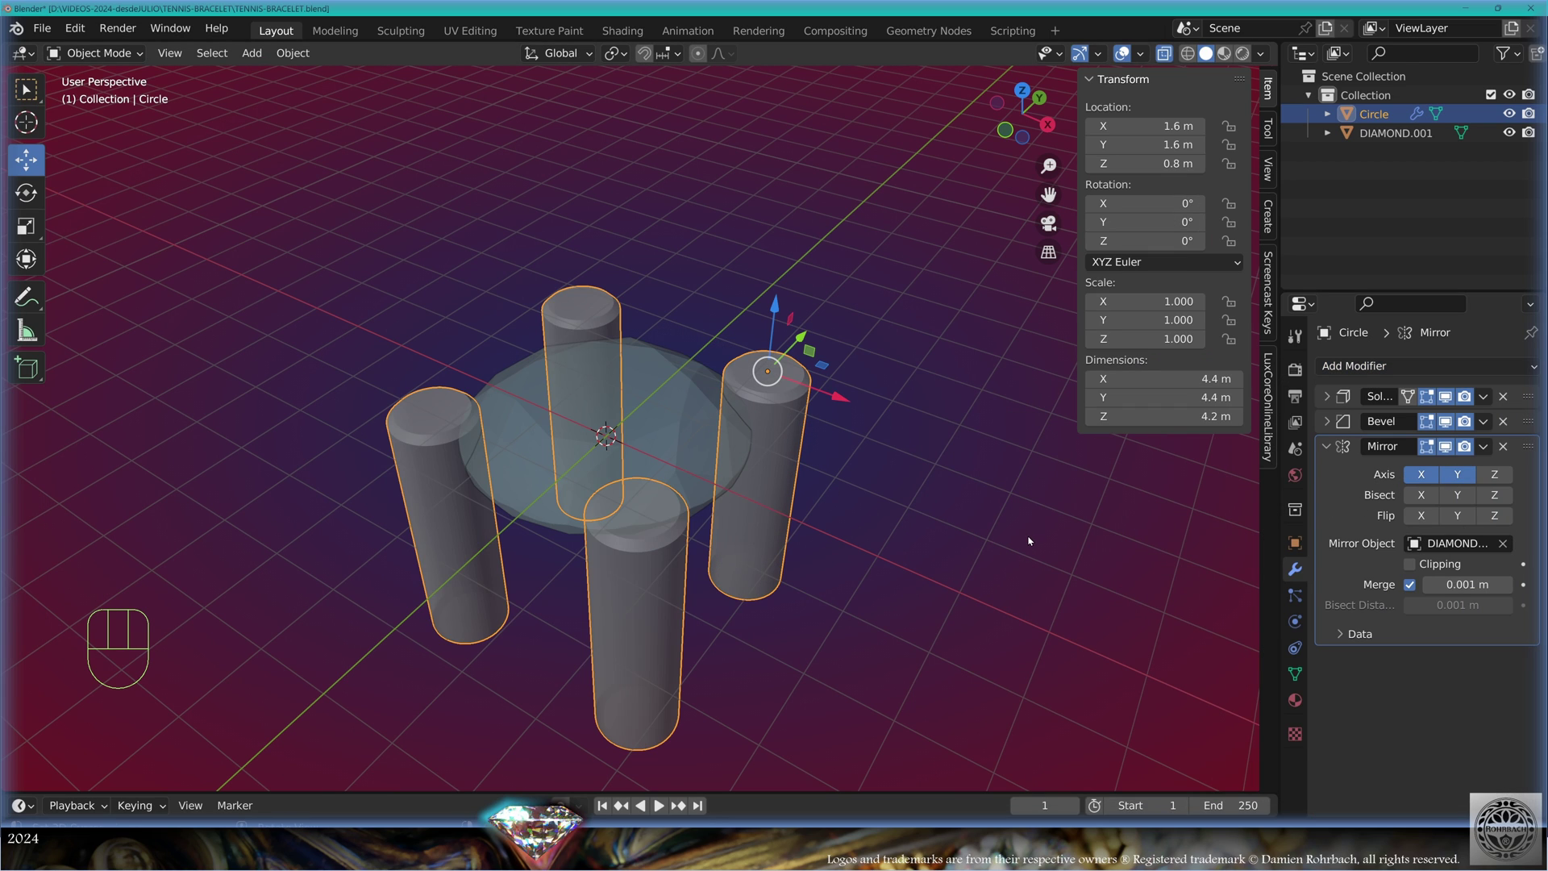
Rename the cylinder object as PRONGS and save the file
scroll(990, 573, "up", 2)
key("F2")
type("PRONG")
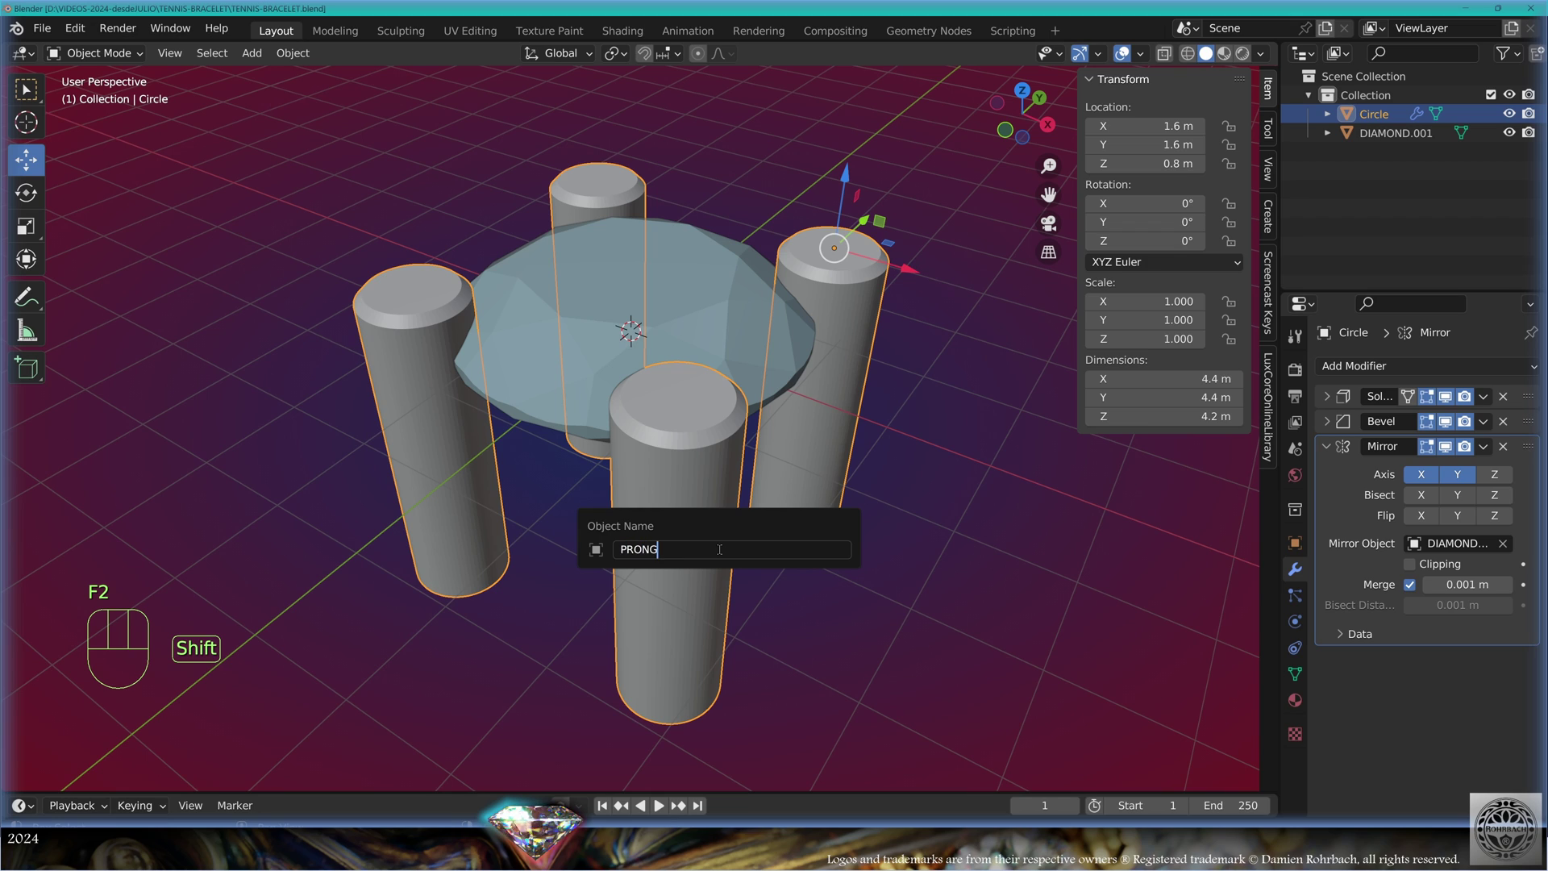
type("S")
key("ctrl+s")
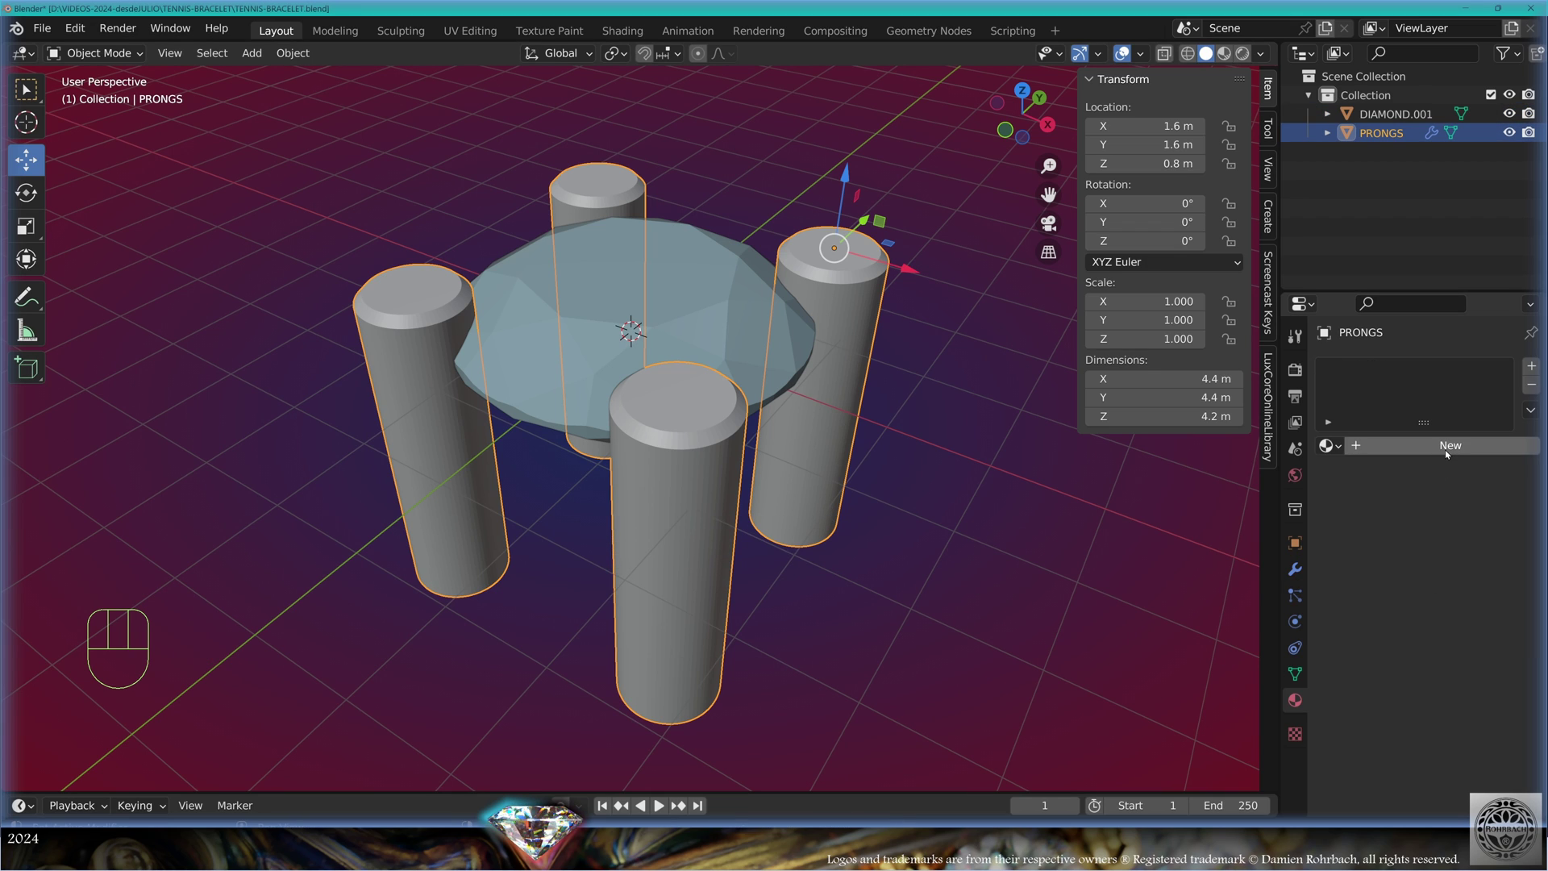
Give the prongs a new WhiteGold material with viewport colour value 0.338, and shade them auto smooth at 30°
left_click(1446, 451)
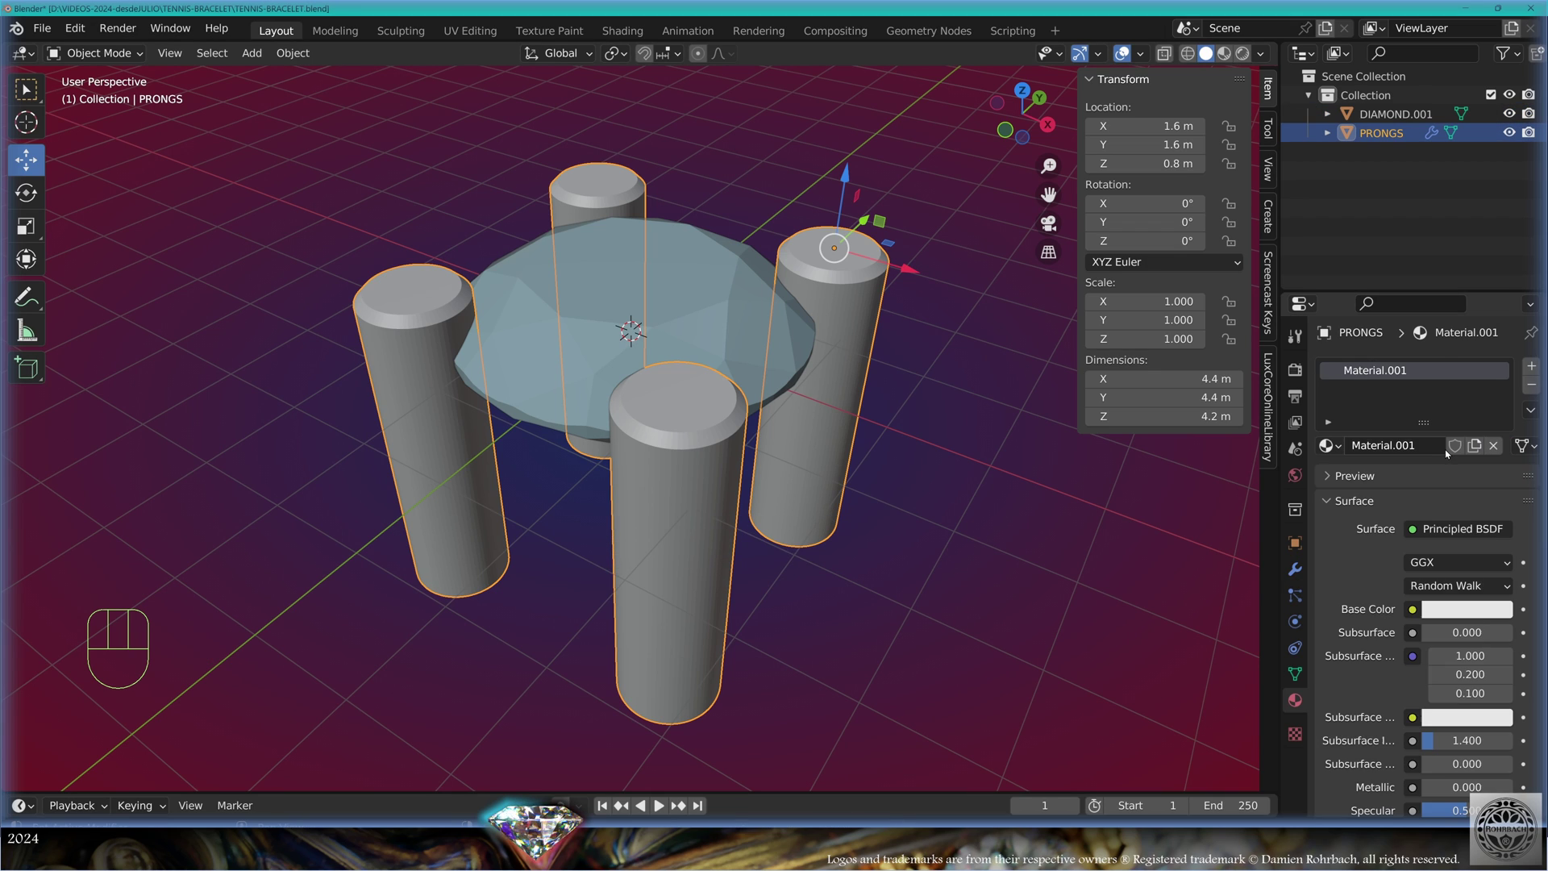
left_click(1440, 449)
type("WhiteGold")
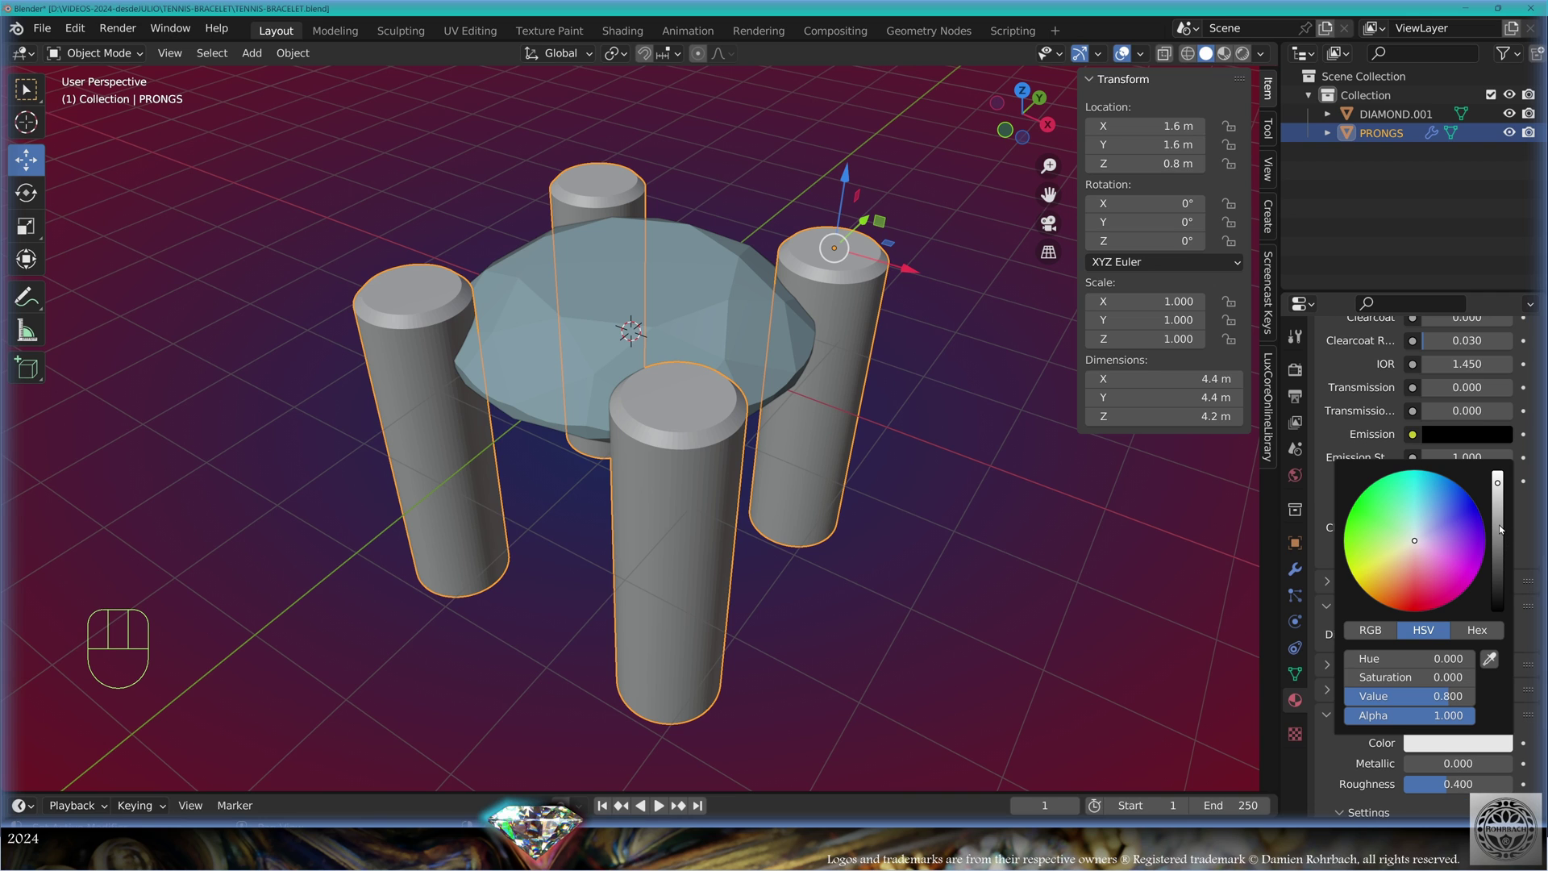
left_click(1501, 529)
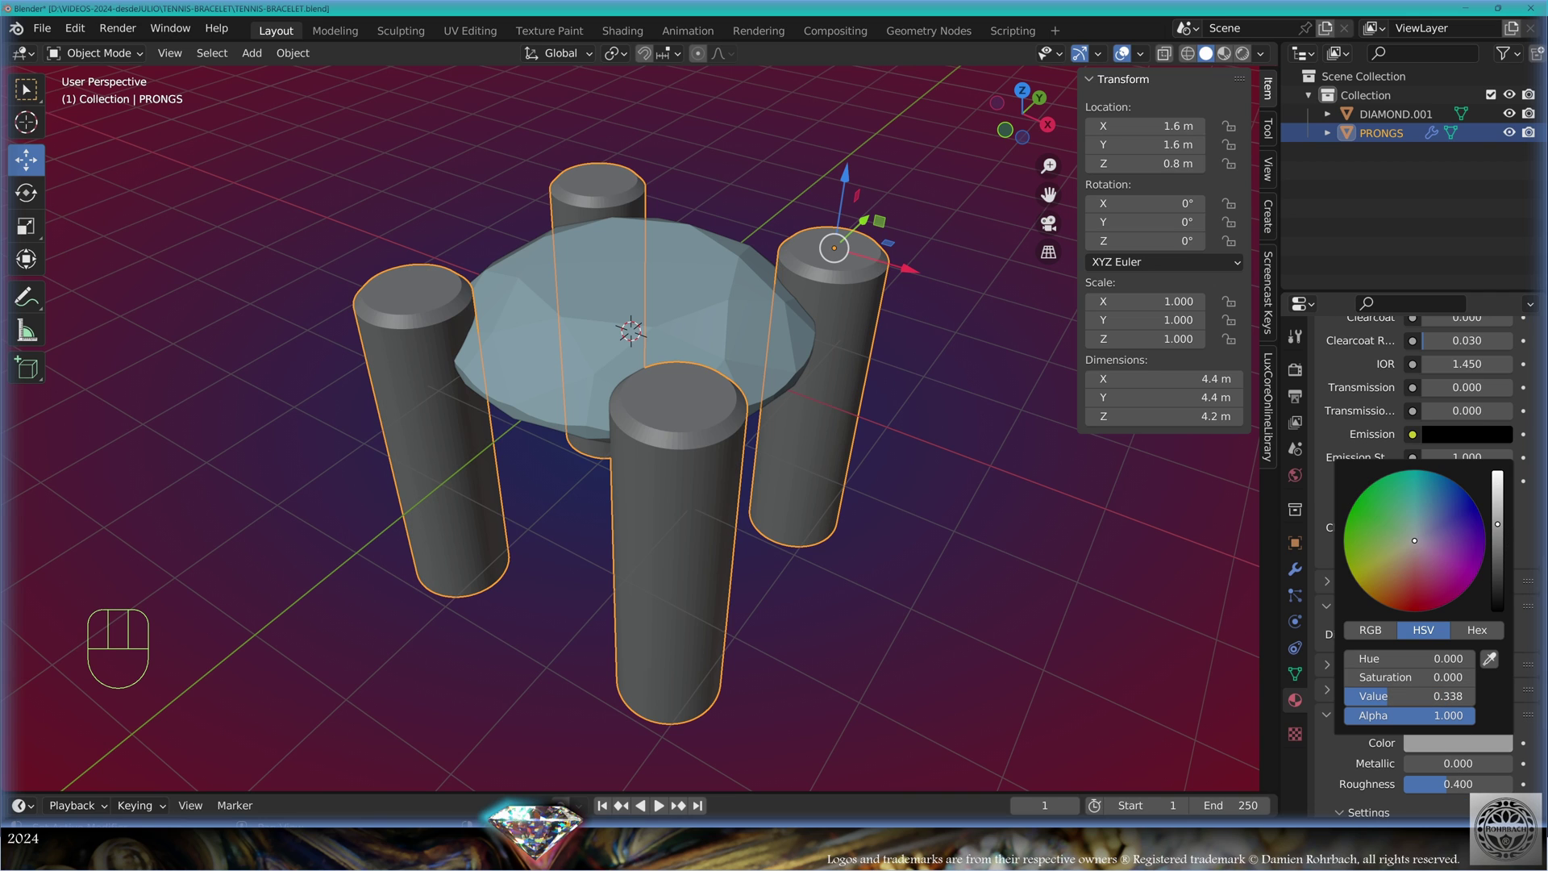
left_click(293, 53)
left_click(307, 491)
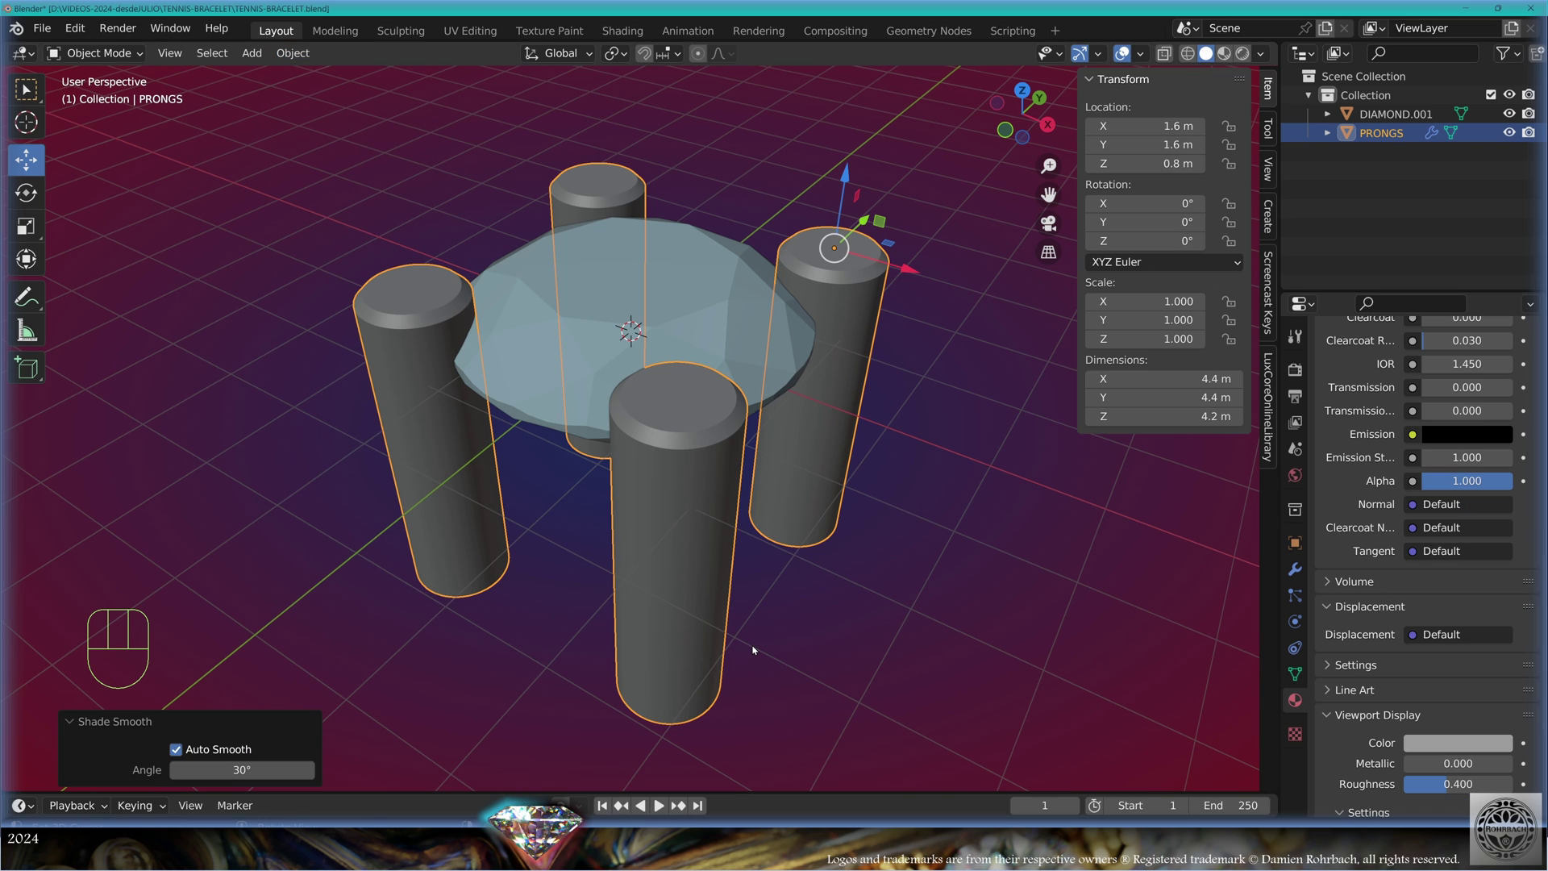
Add an 80-vertex circle of 0.6 m radius, aligned to the front view, near a prong's base at Y 0 m
key("KP_1")
left_click(252, 52)
mouse_move(294, 70)
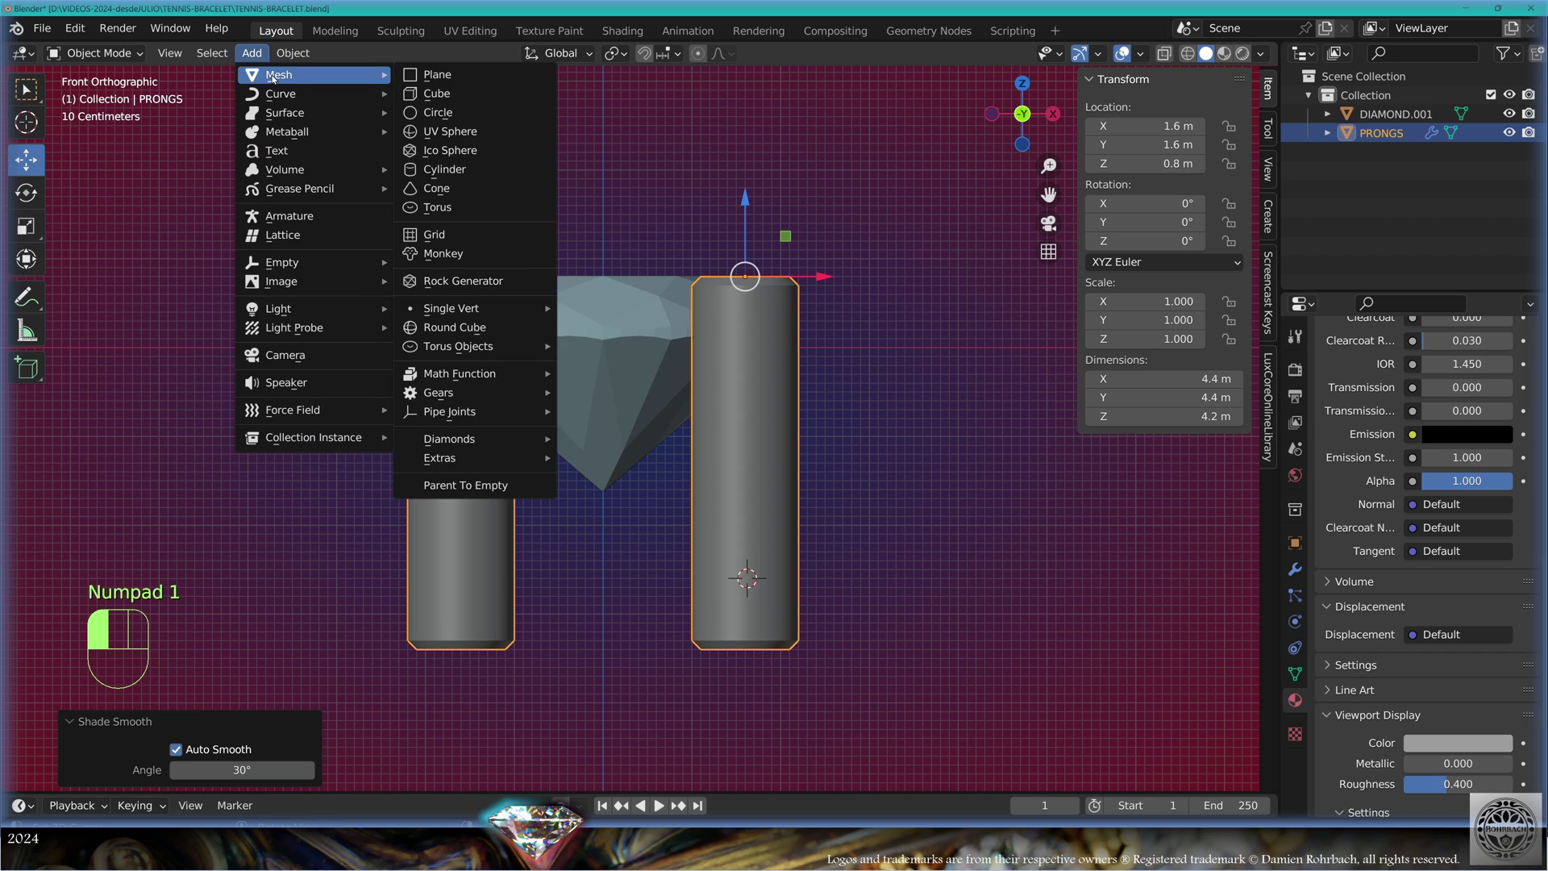
left_click(468, 115)
left_click(242, 654)
left_click(242, 692)
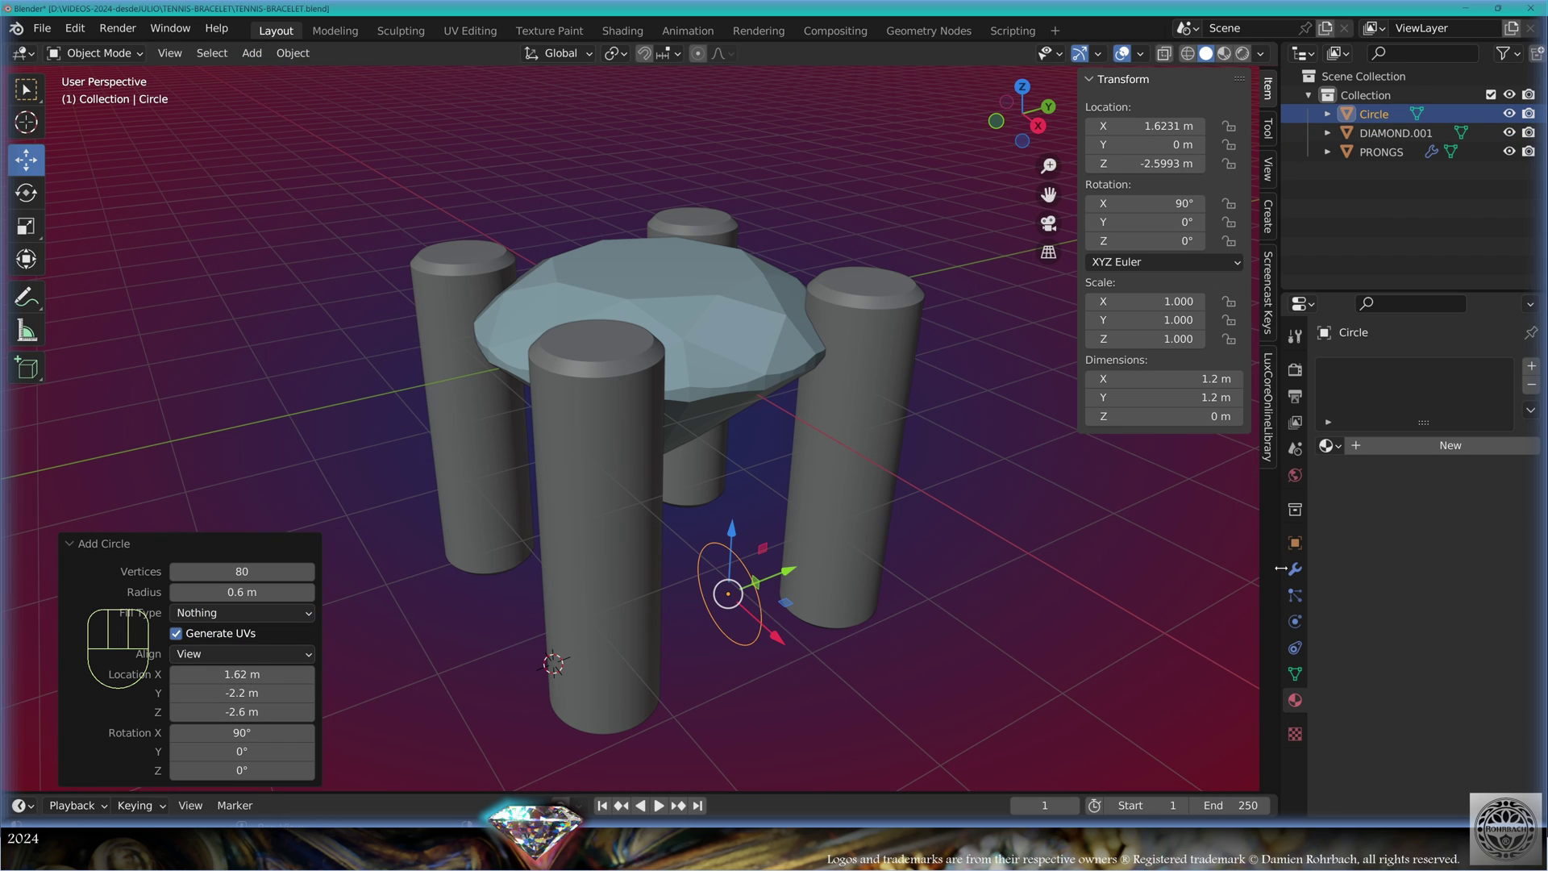
Revolve the new circle with a Screw modifier around the diamond, using 80 viewport and render steps and Calculate Order
left_click(1296, 568)
left_click(1428, 365)
left_click(1194, 649)
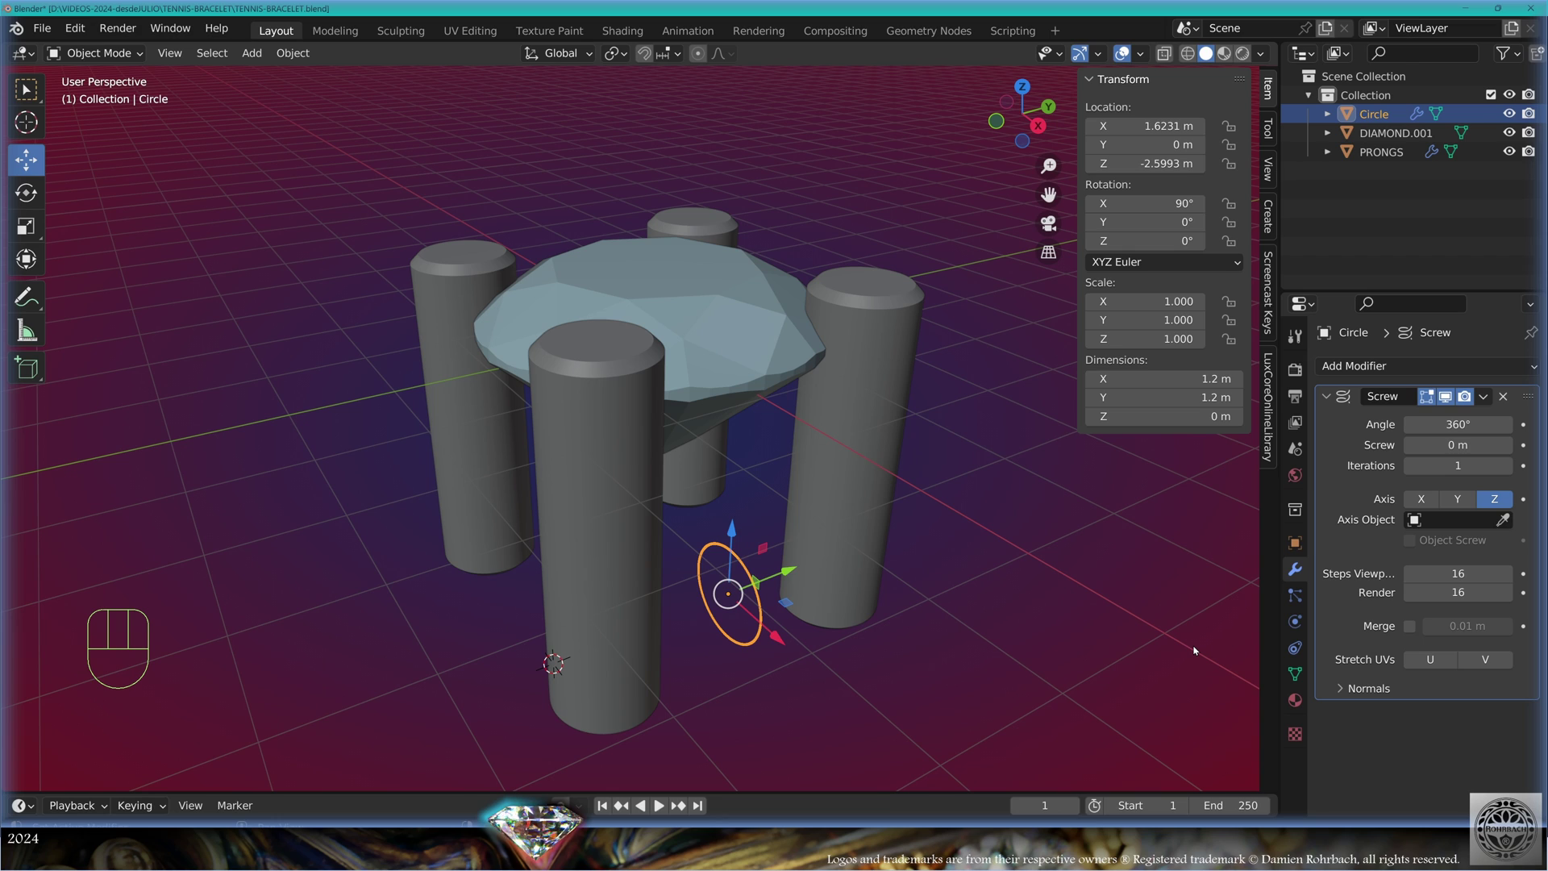
left_click(1503, 521)
left_click(770, 284)
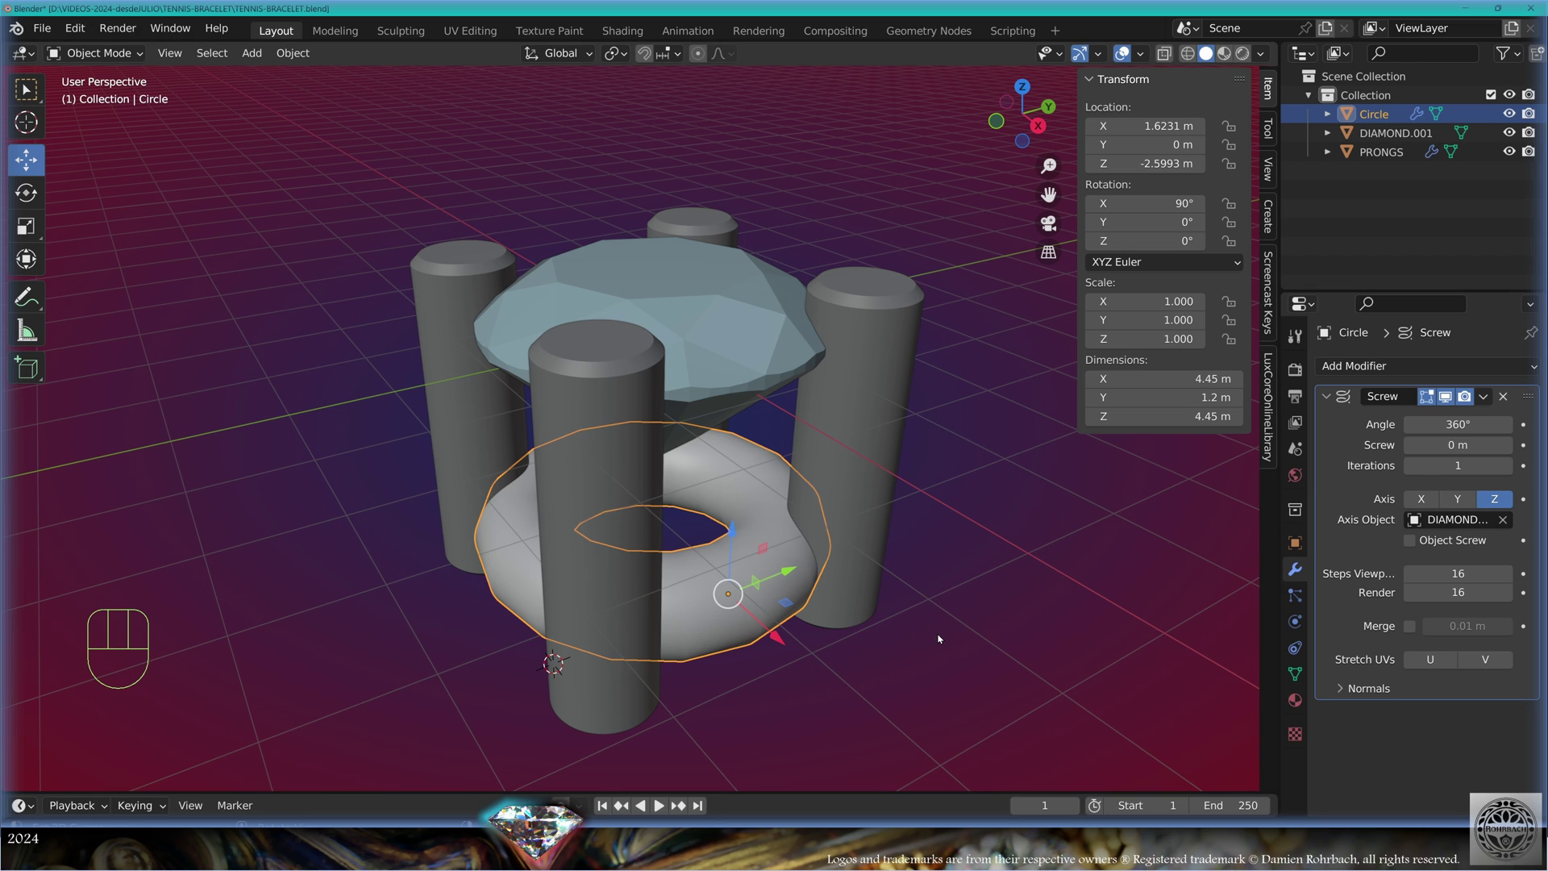
left_click(1352, 692)
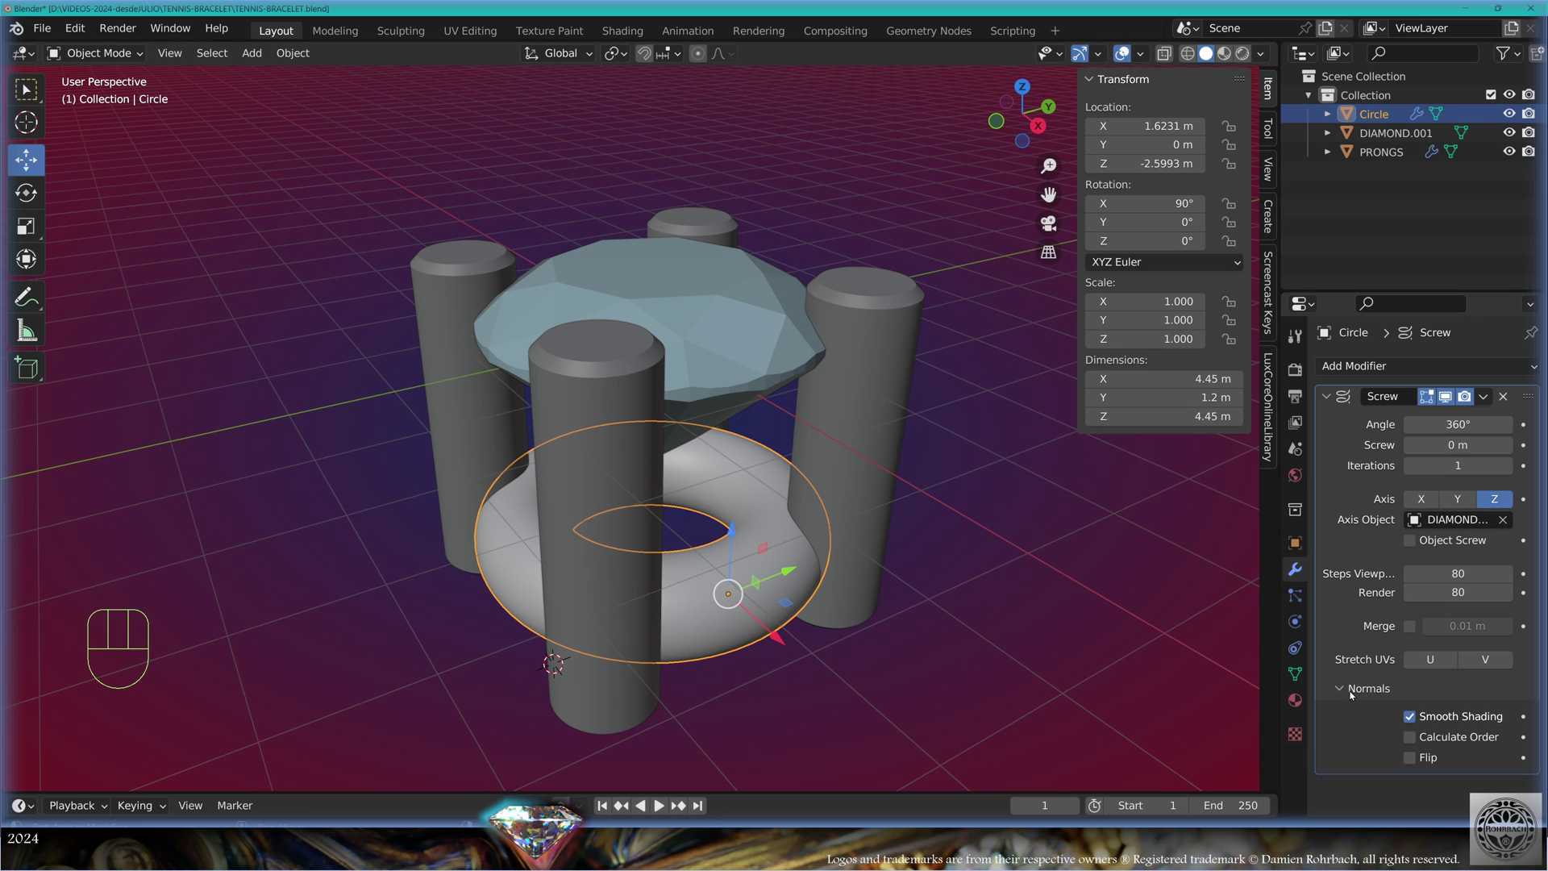
left_click(1411, 737)
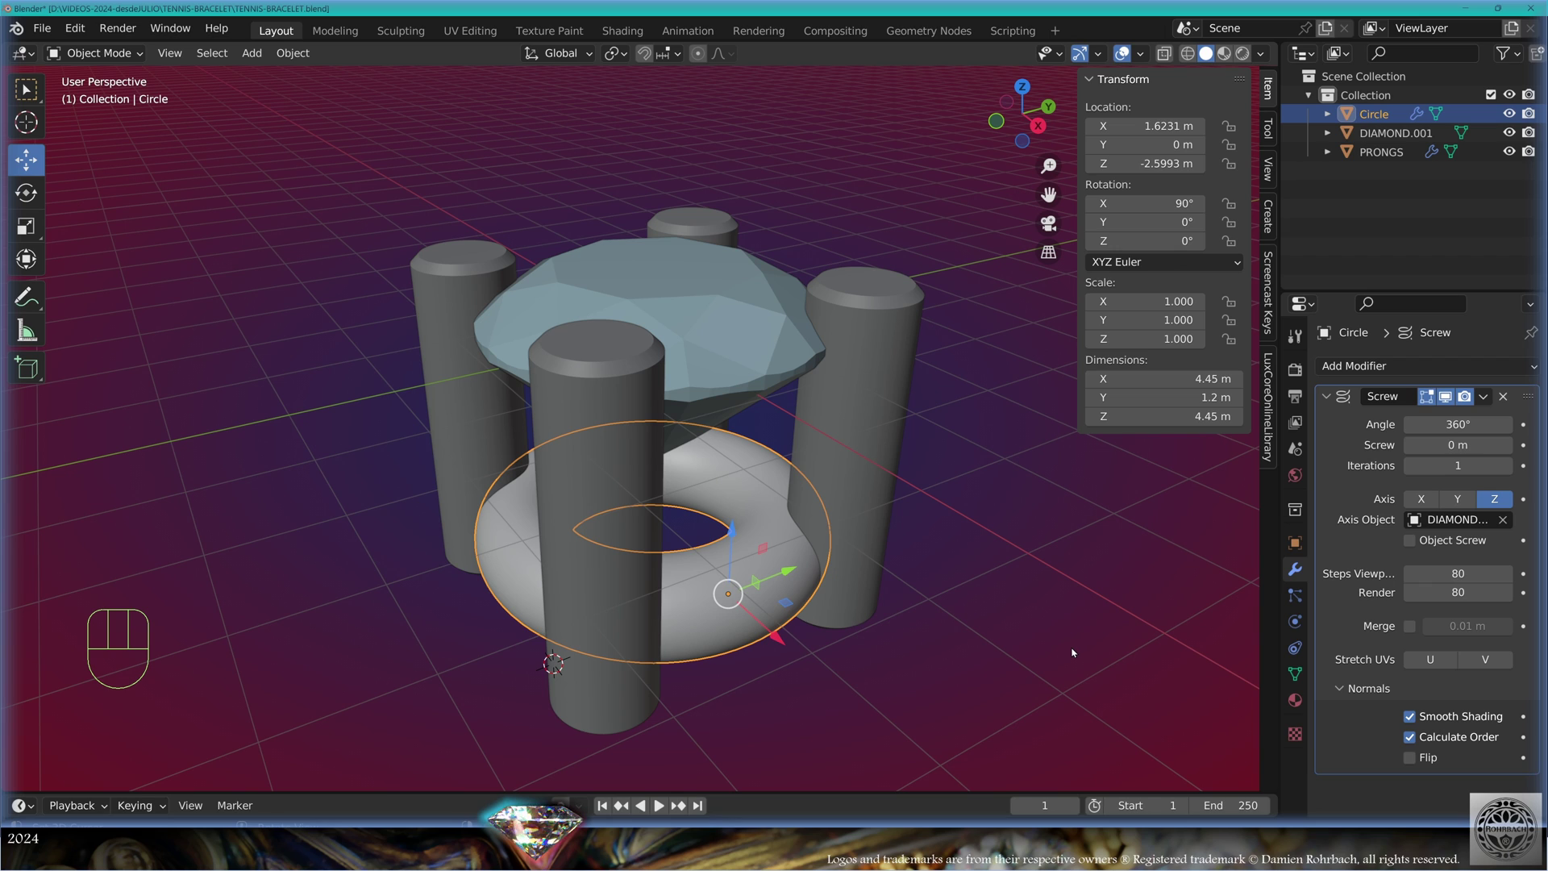
Assign the existing WhiteGold material to the revolved ring
left_click(1295, 700)
left_click(1331, 445)
left_click(1175, 511)
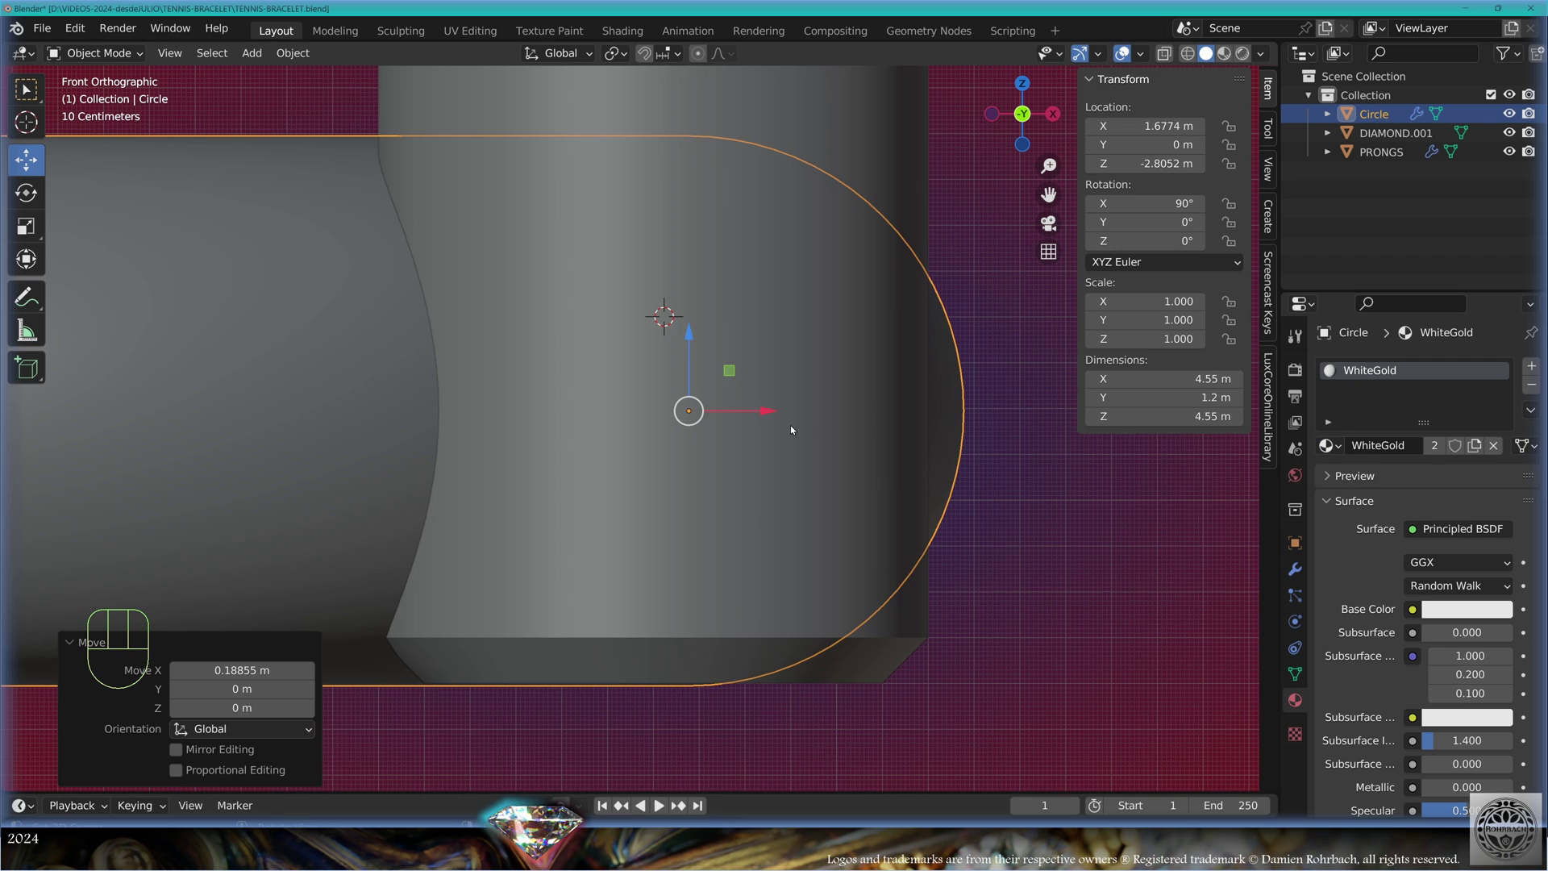
Move the ring's circle along X to about 1.6 m, flush with the prongs' outer faces
key("g")
key("x")
left_click(758, 414)
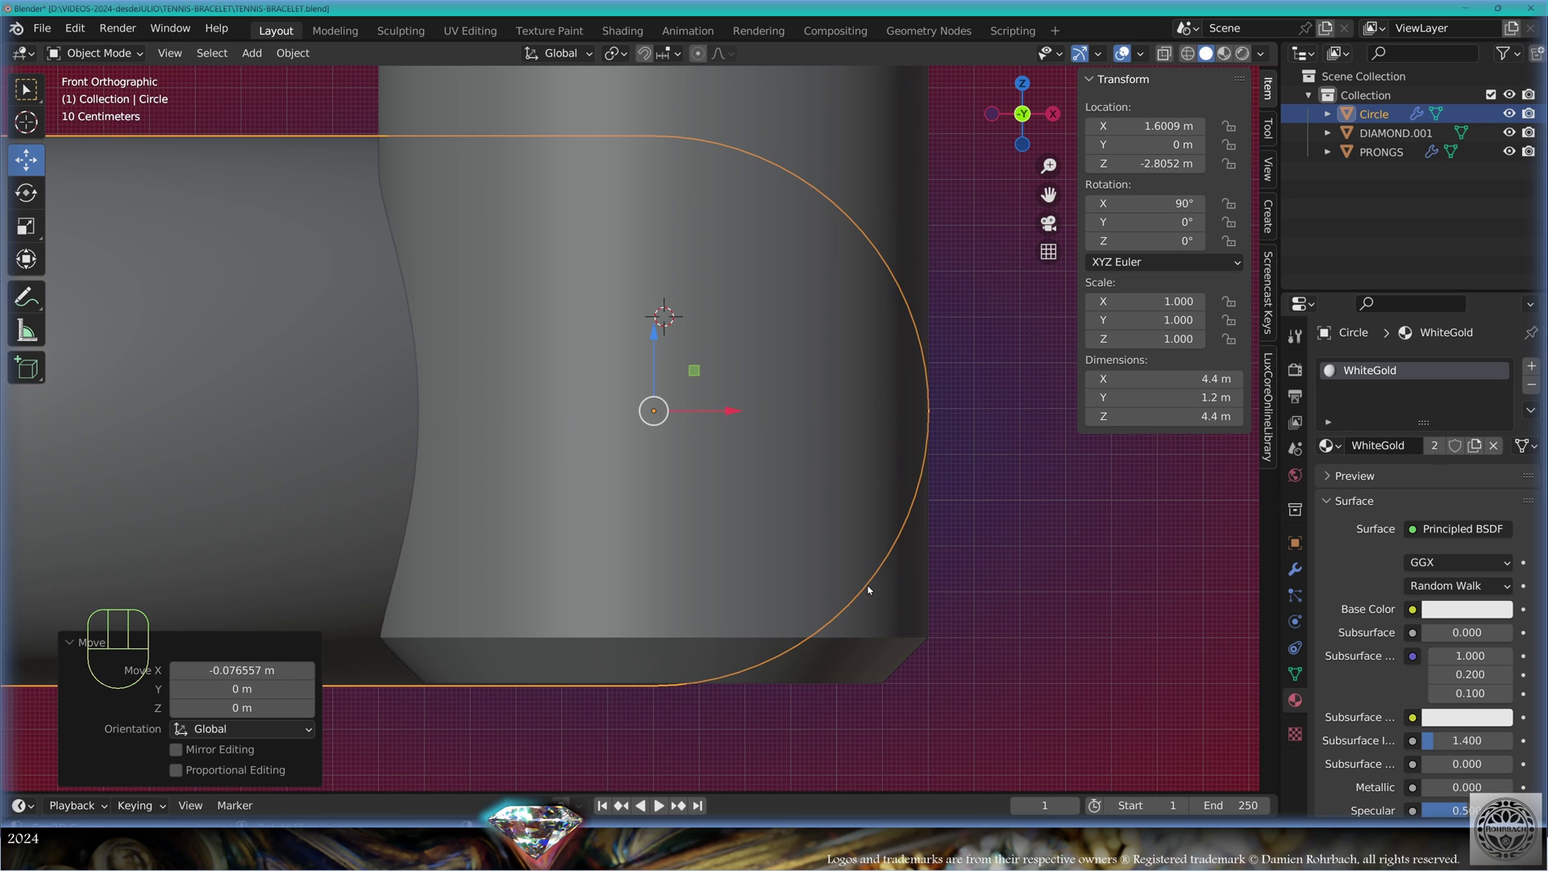
Duplicate the ring and raise the copy about 2.22 m on Z, beneath the diamond's girdle
scroll(801, 642, "down", 7)
key("shift+d")
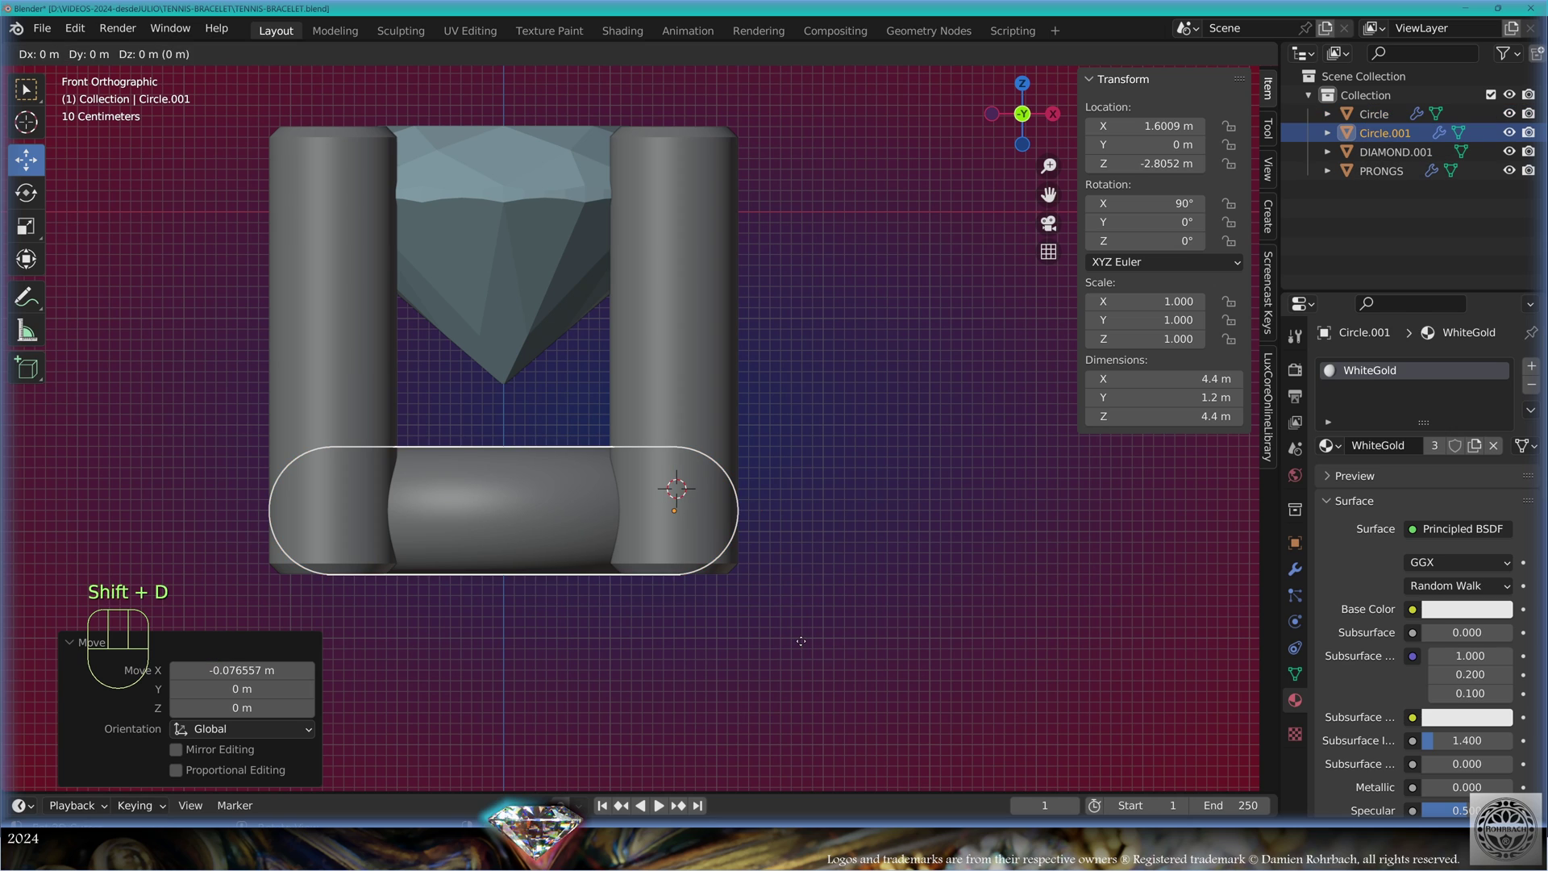
key("z")
left_click(769, 468)
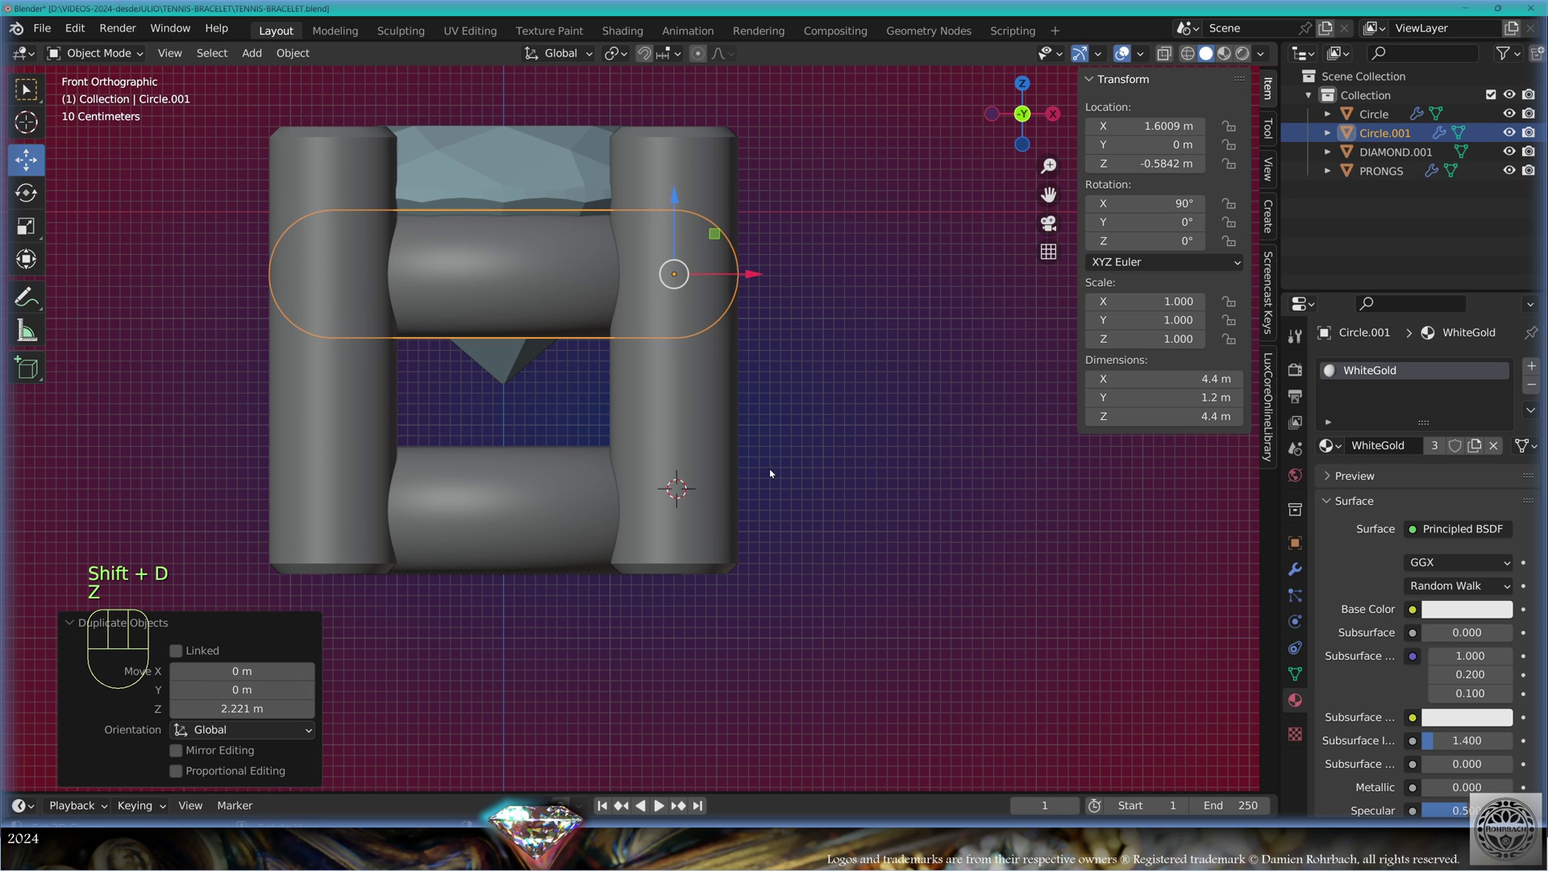
Delete the upper inner arc of the upper ring's circular profile where it overlaps the diamond
scroll(835, 440, "up", 2)
key("Tab")
key("alt+z")
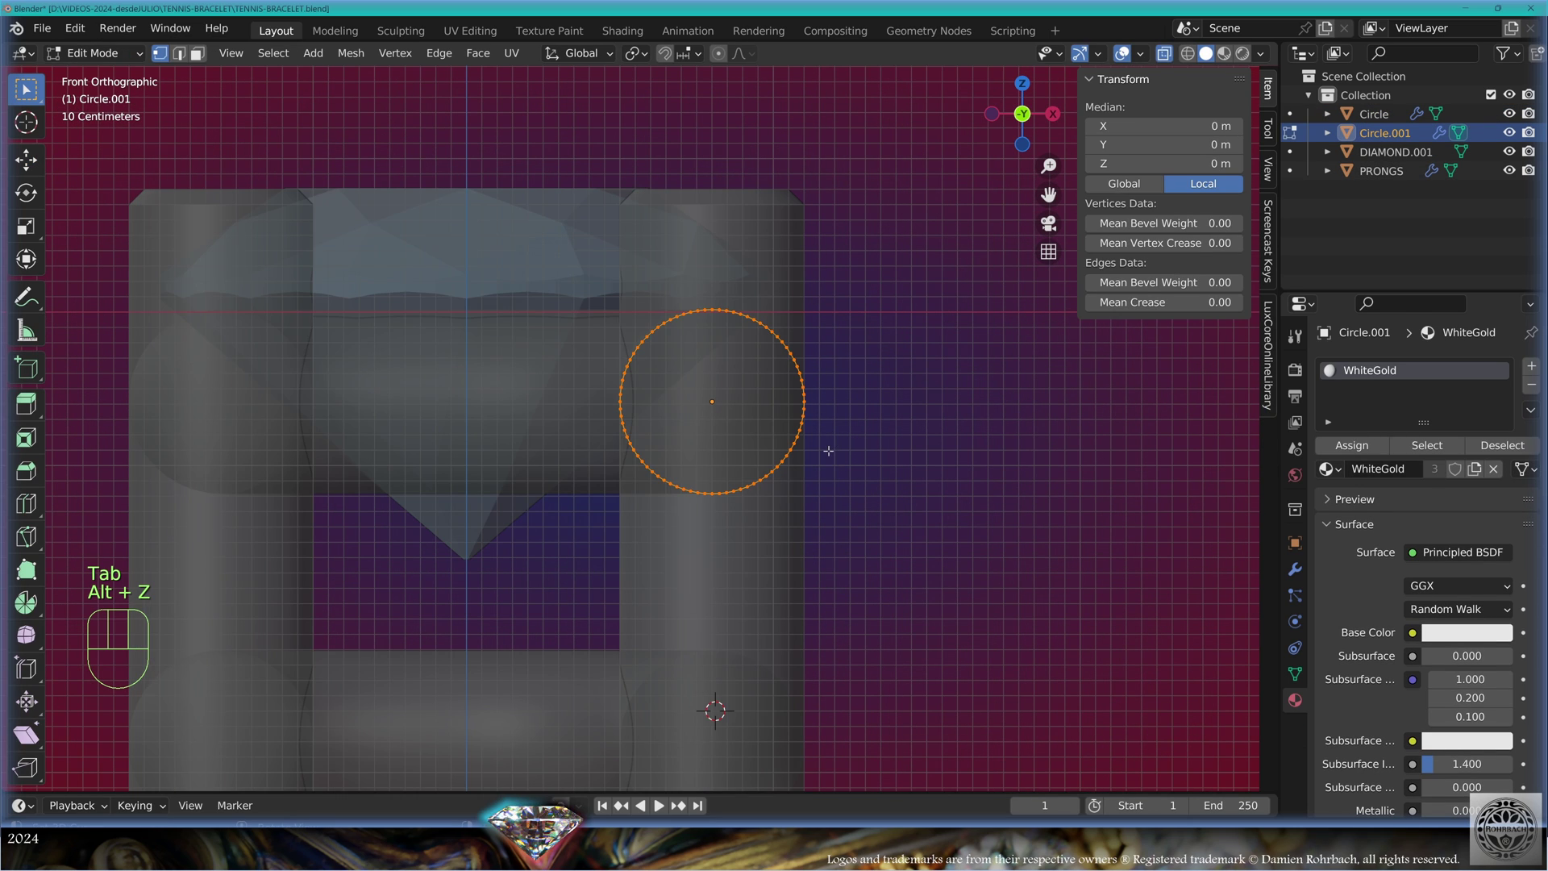
middle_click_drag(827, 449, 831, 361, "shift")
left_click(842, 373, "ctrl")
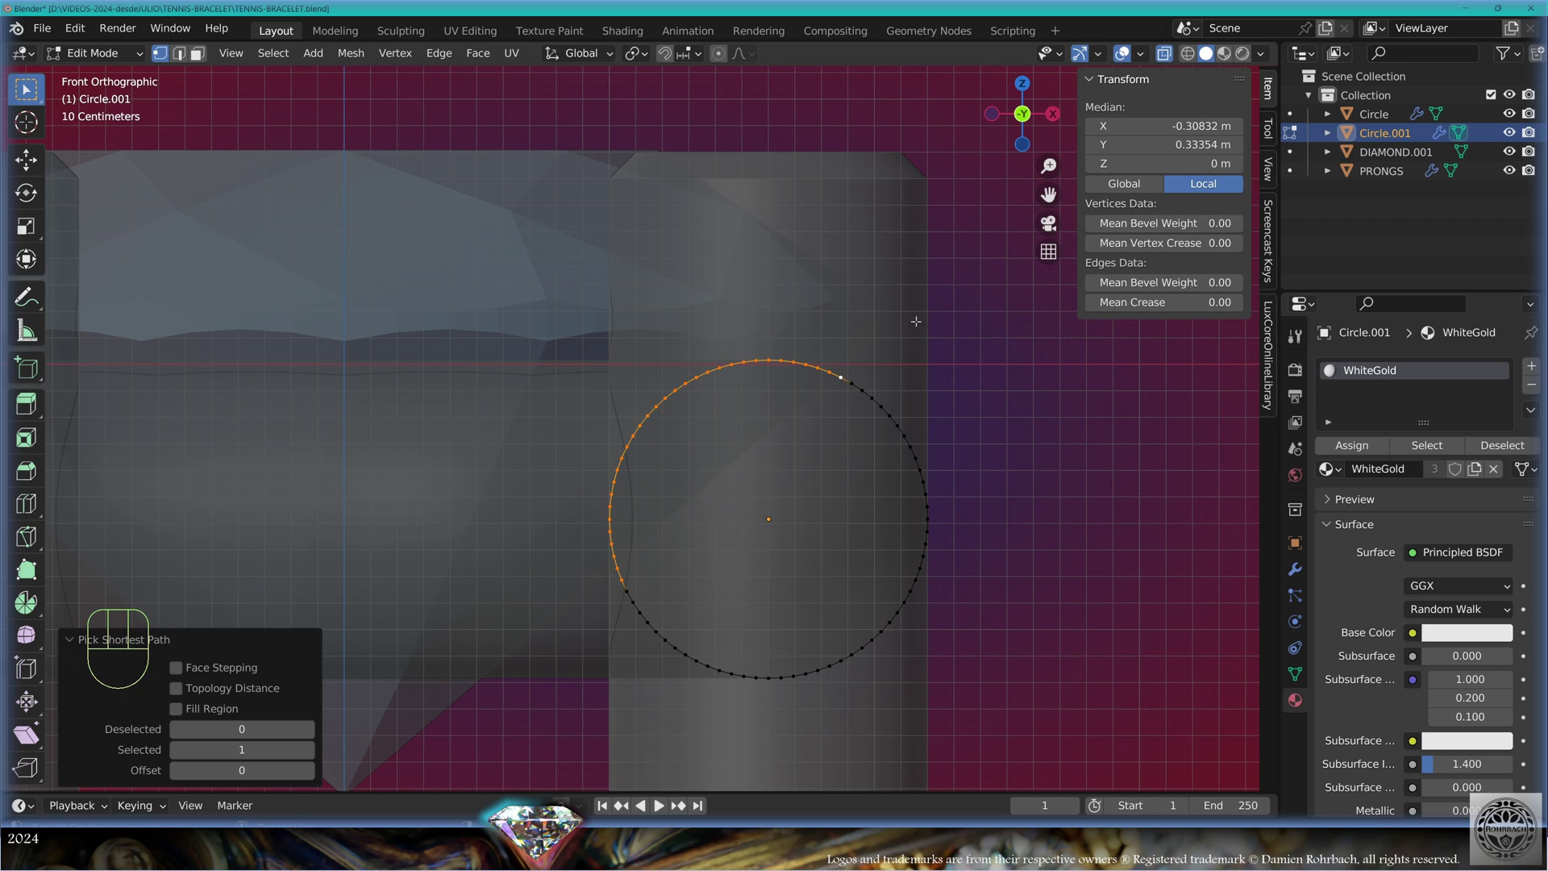
key("x")
left_click(916, 321)
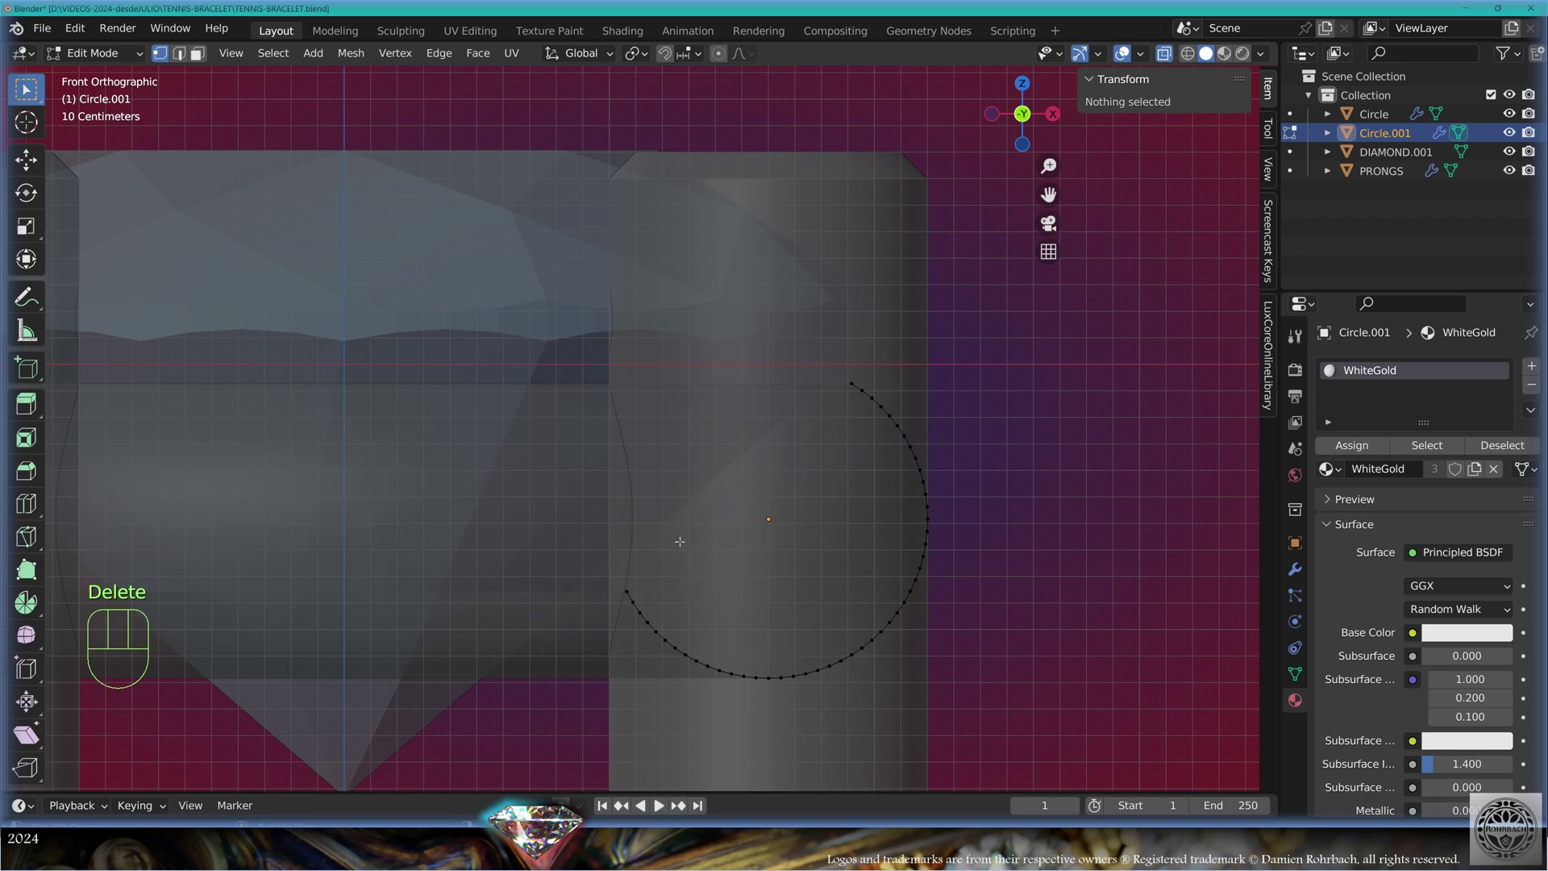
Close the cut ring profile with a straight edge between its two open end vertices
right_click(629, 578, "alt")
right_click(629, 579)
right_click(842, 374, "shift")
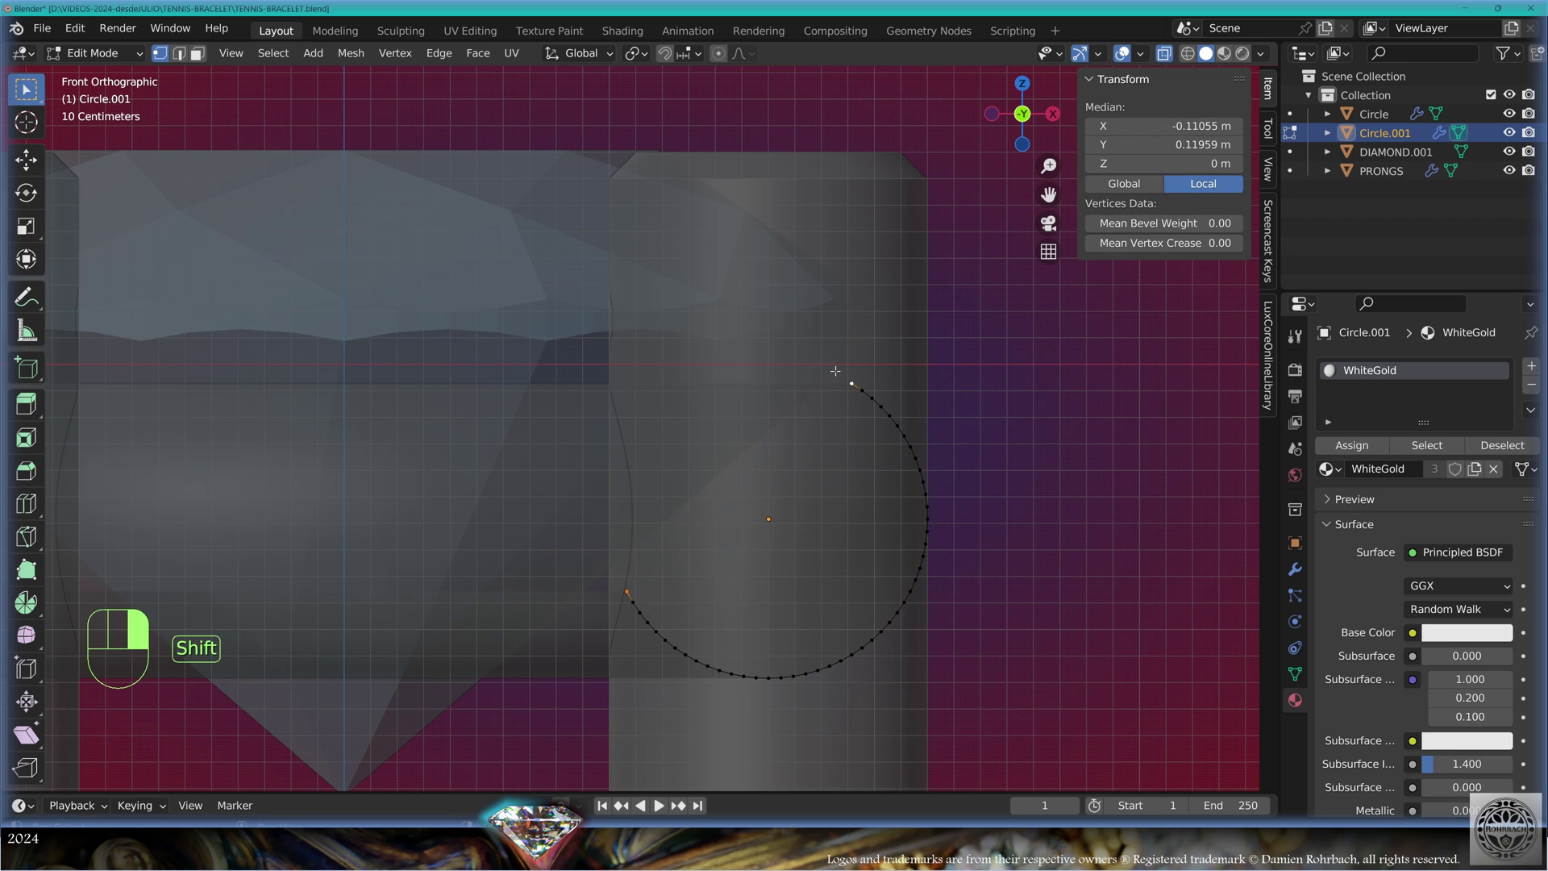
key("f")
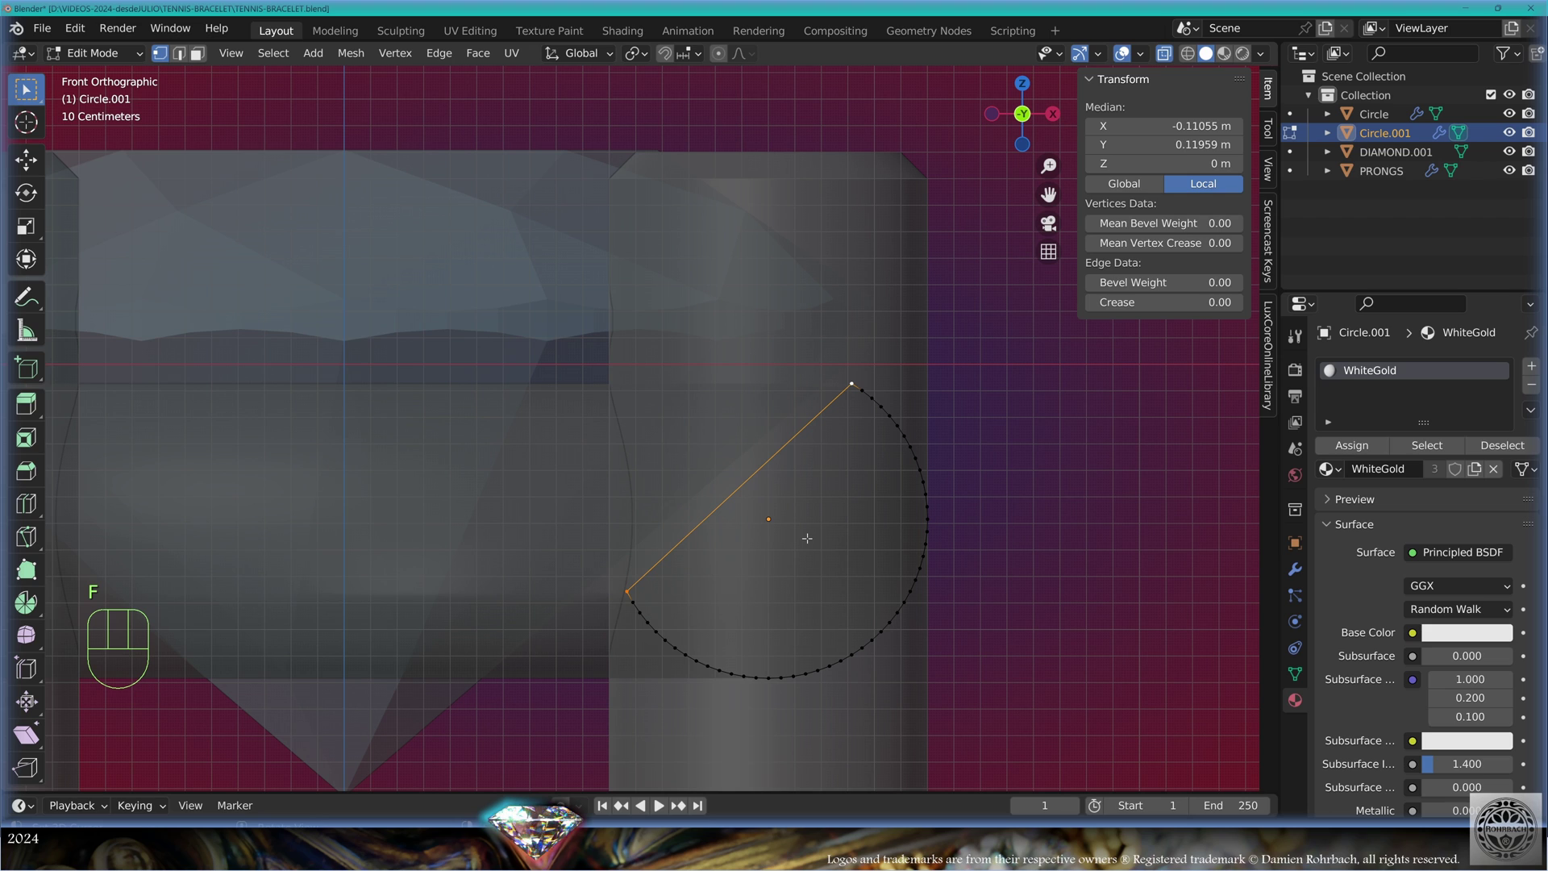
key("Tab")
scroll(807, 538, "down", 6)
Rename the upper ring BELT and the lower ring BASE, and save the file
key("F2")
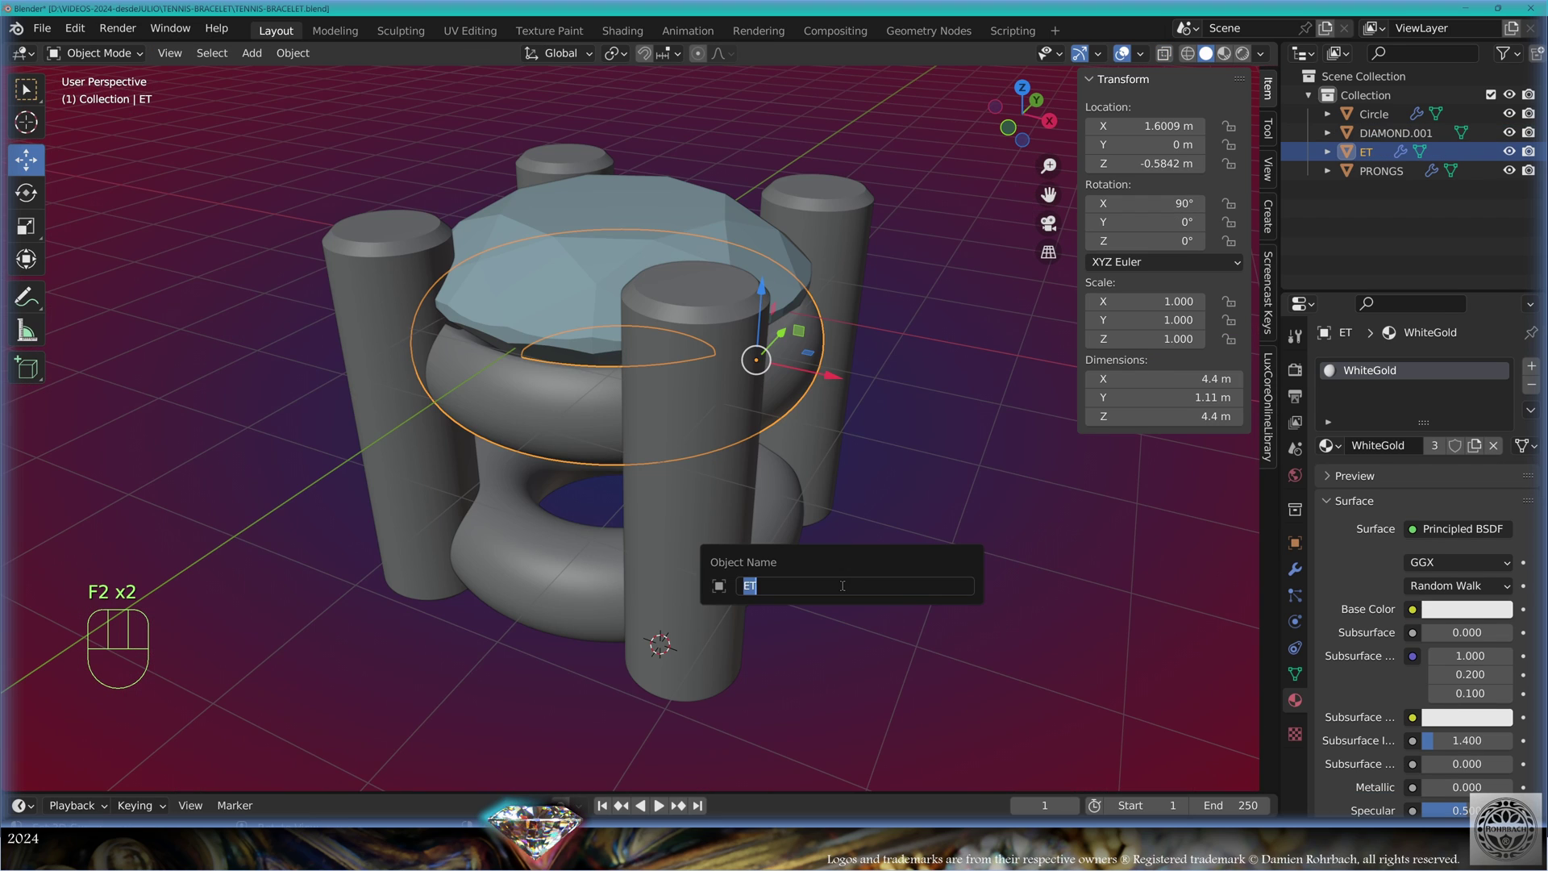
type("BELT")
key("Return")
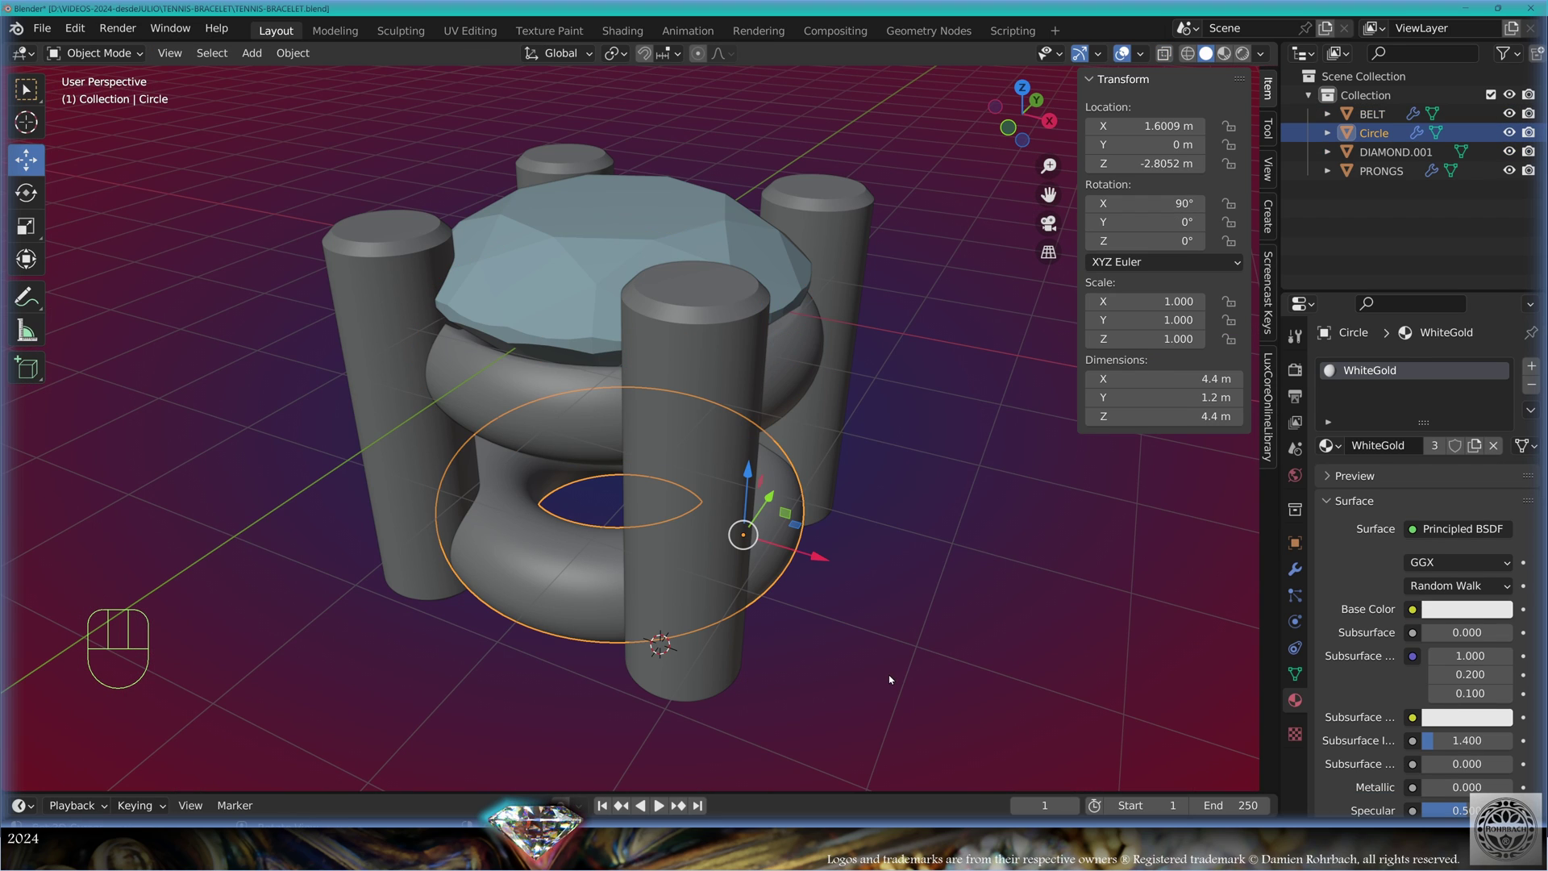
key("F2")
type("BASE")
key("Return")
key("ctrl+s")
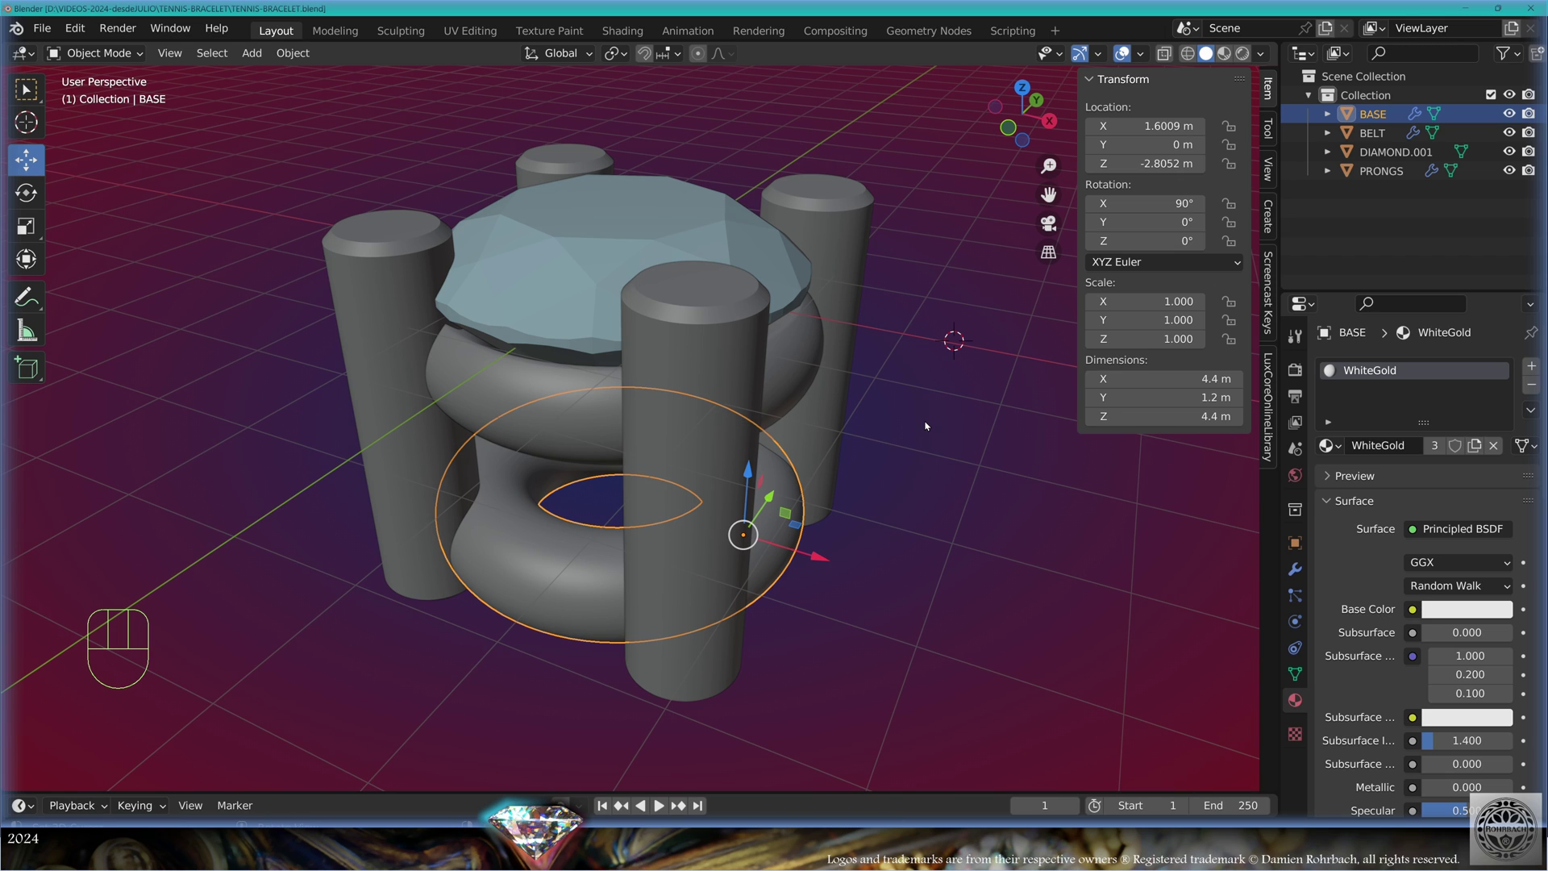
Duplicate the complete link, including diamond, prongs and both rings, and offset the copy 4.5 m along X
key("KP_1")
key("alt+a")
key("b")
left_click_drag(278, 198, 774, 738)
key("shift+d")
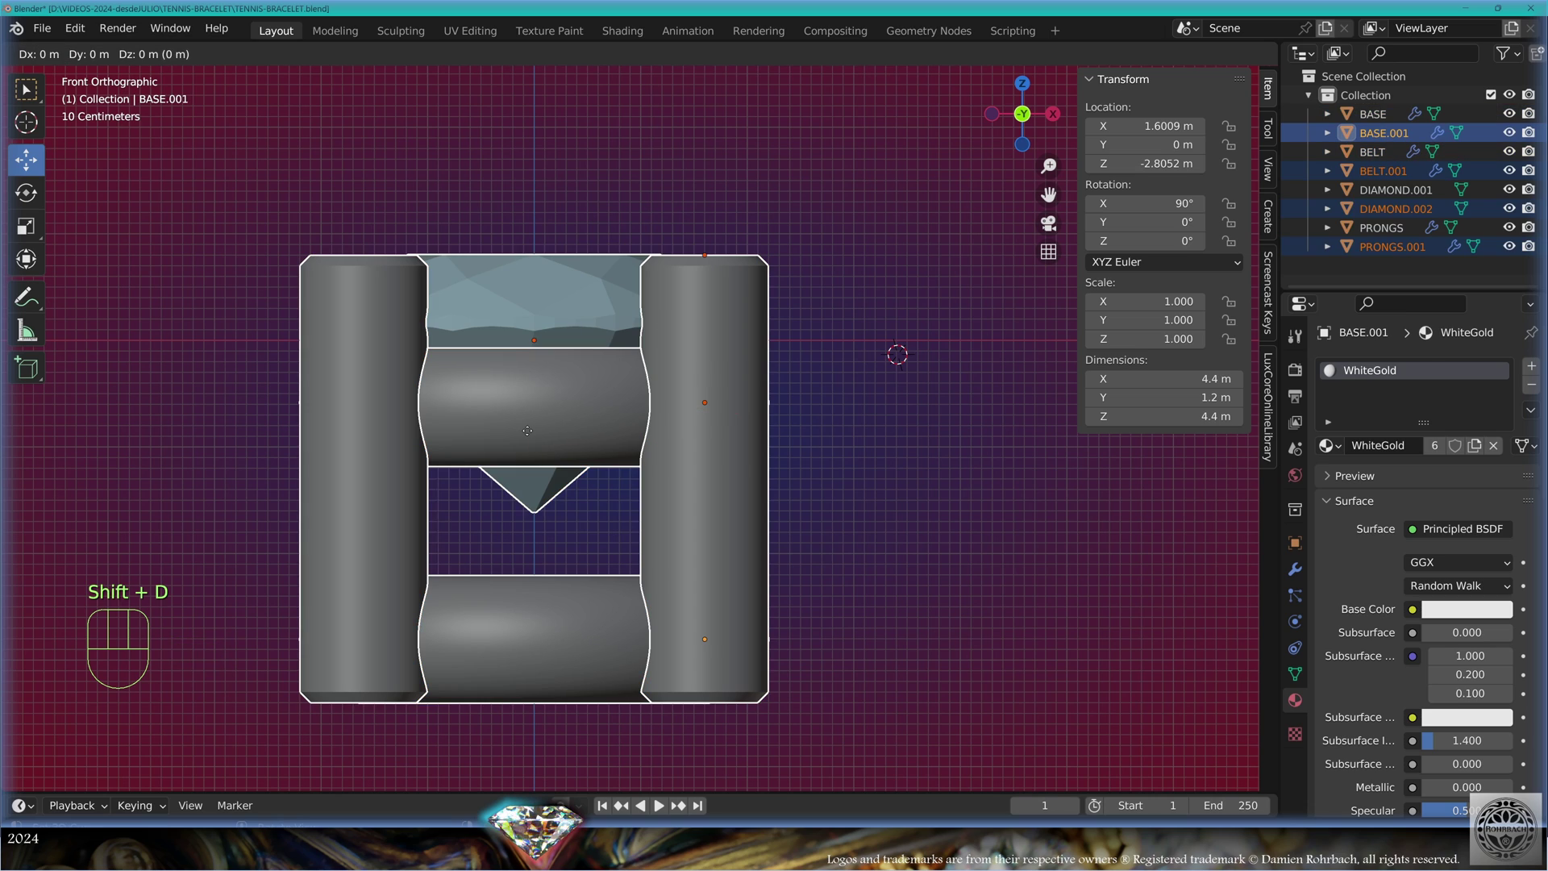
key("x")
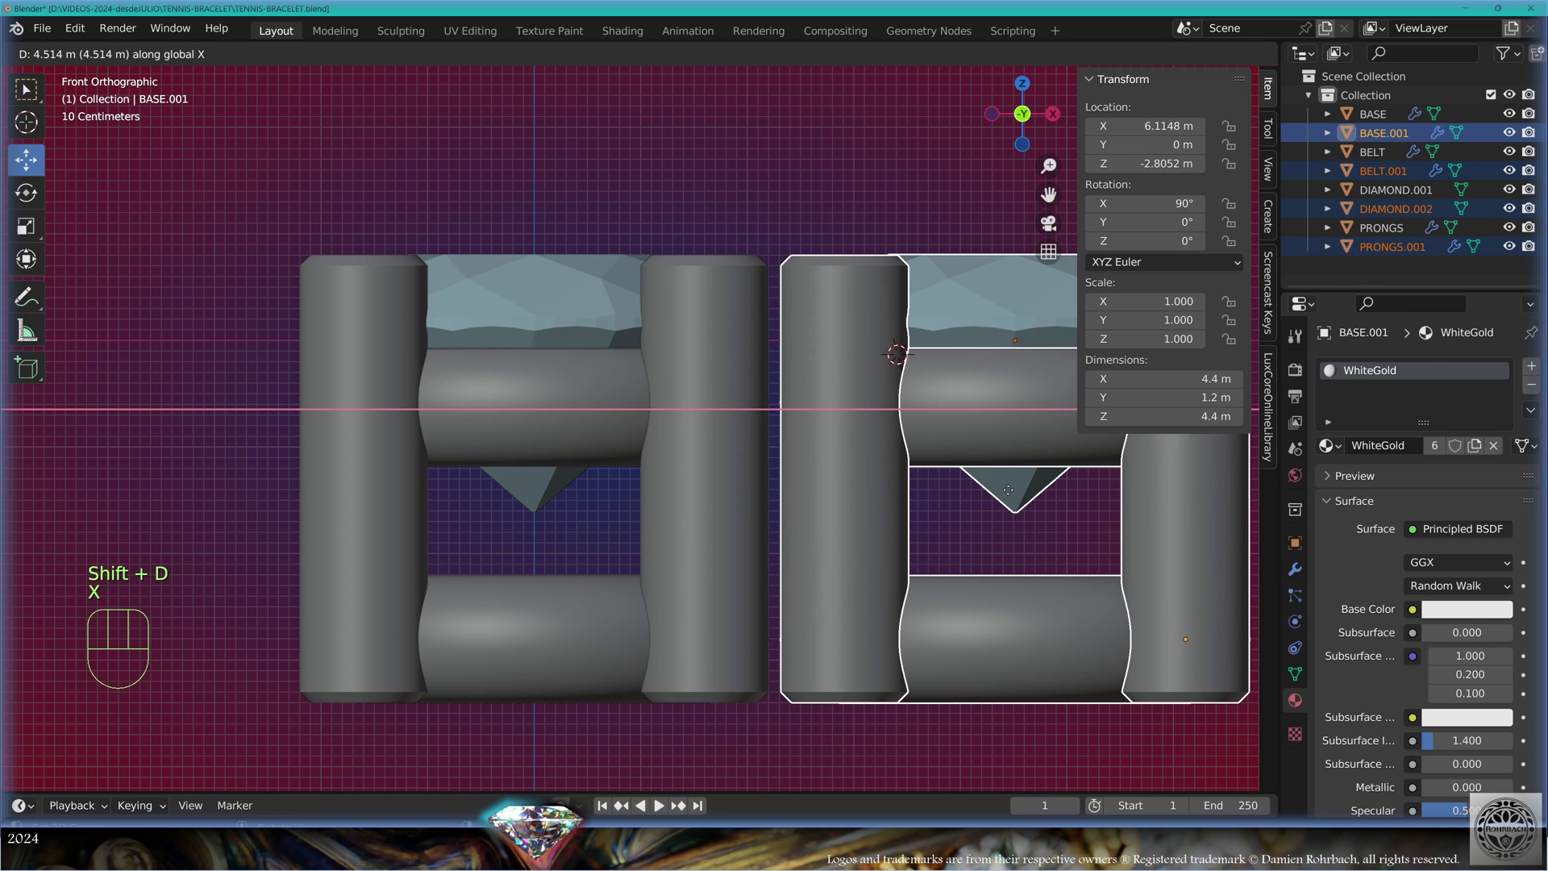
left_click(1008, 481)
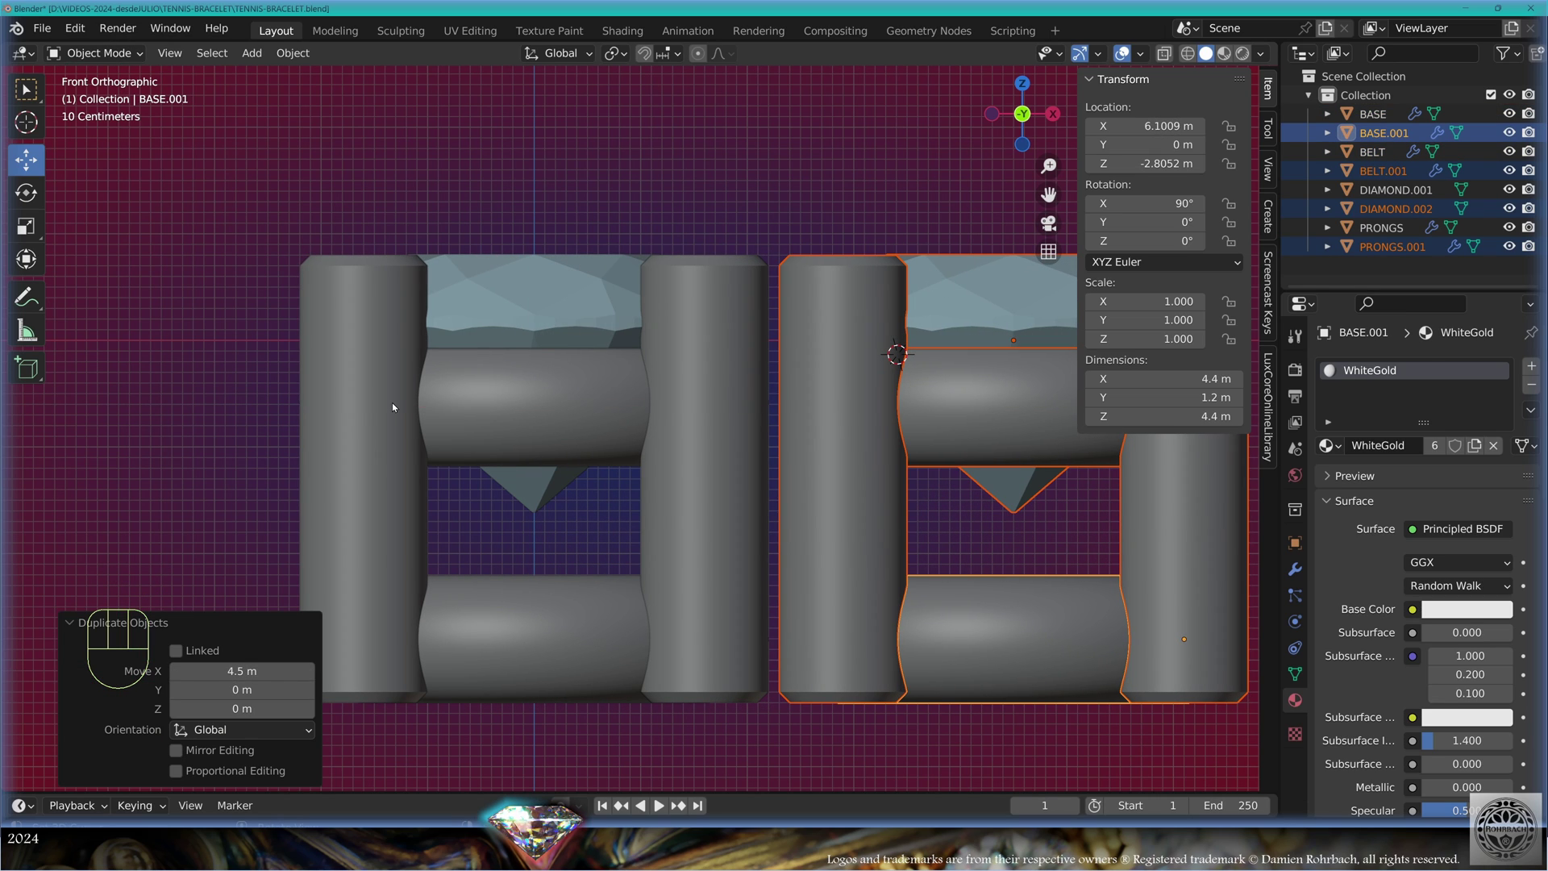
Duplicate the link again in the negative X direction, placing the copy on the original's other side with equal spacing
key("shift+d")
key("x")
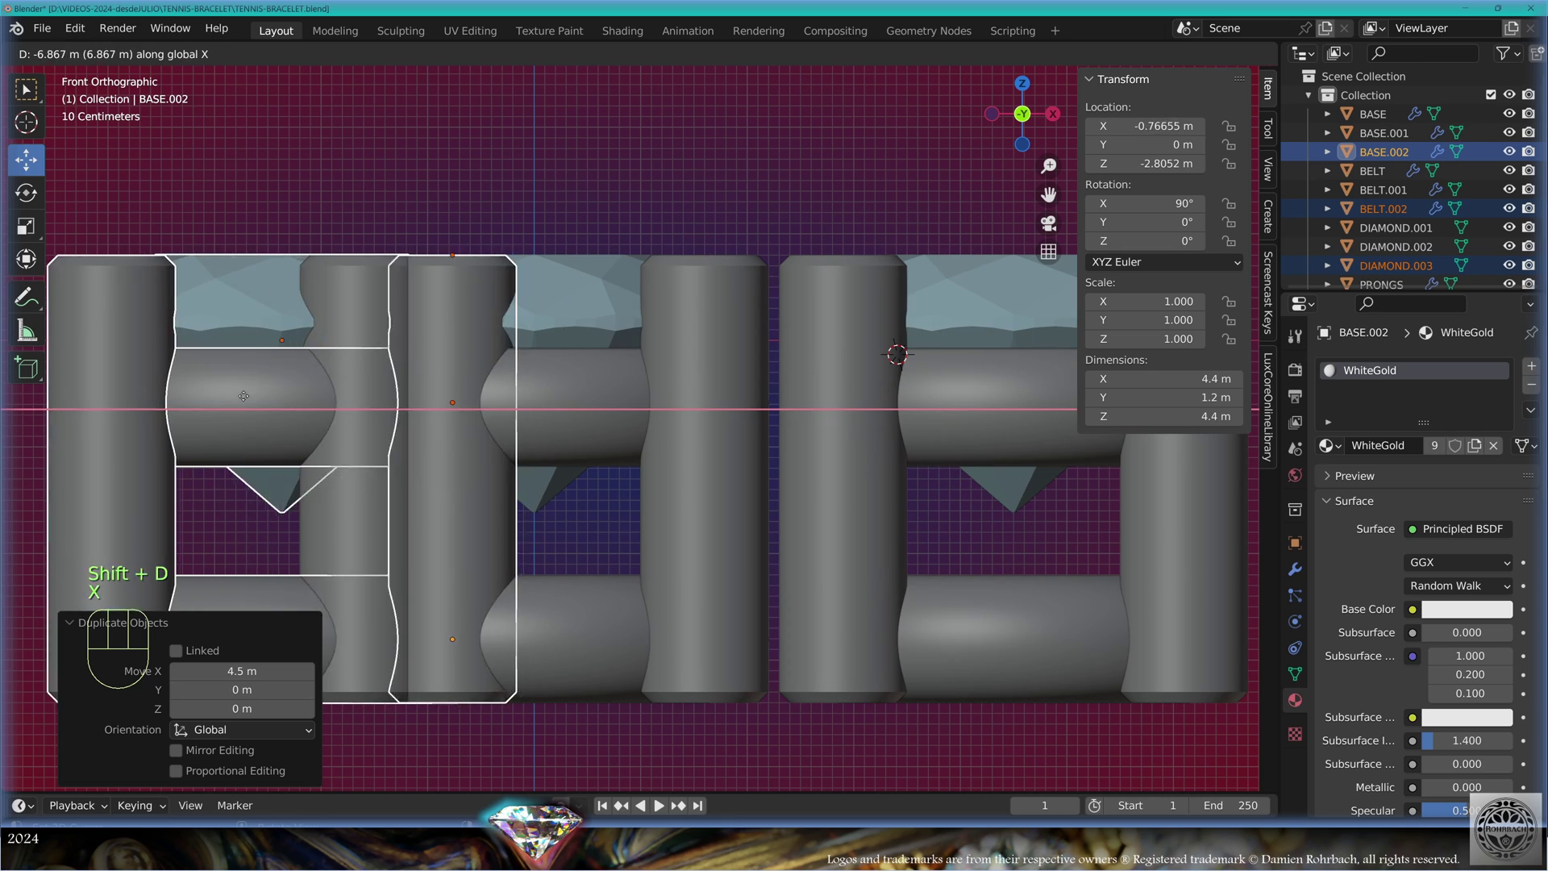
left_click(53, 376)
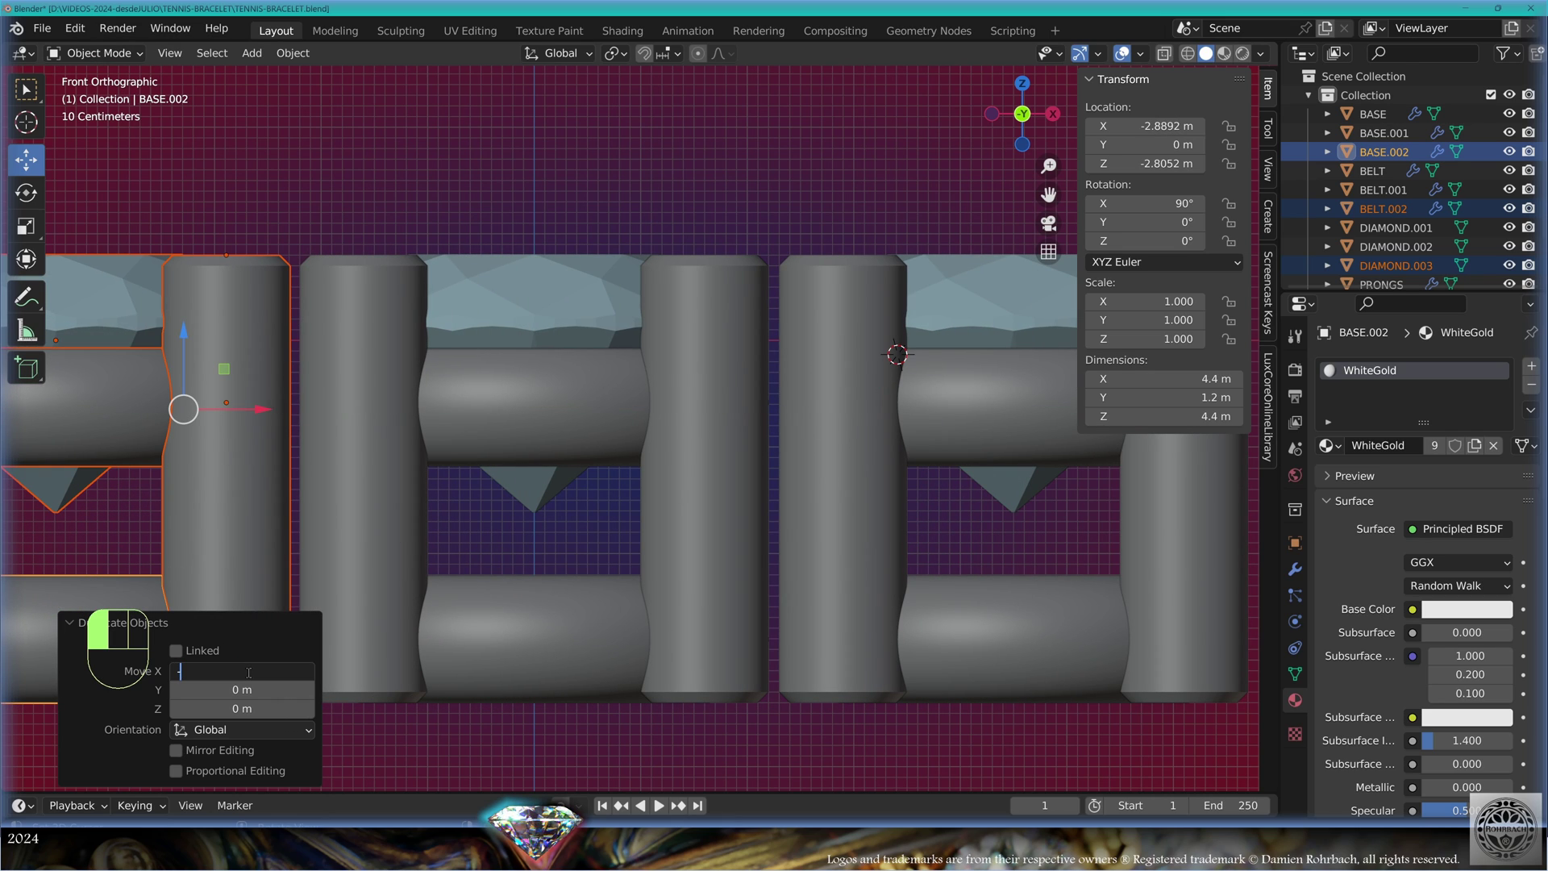
key("alt+a")
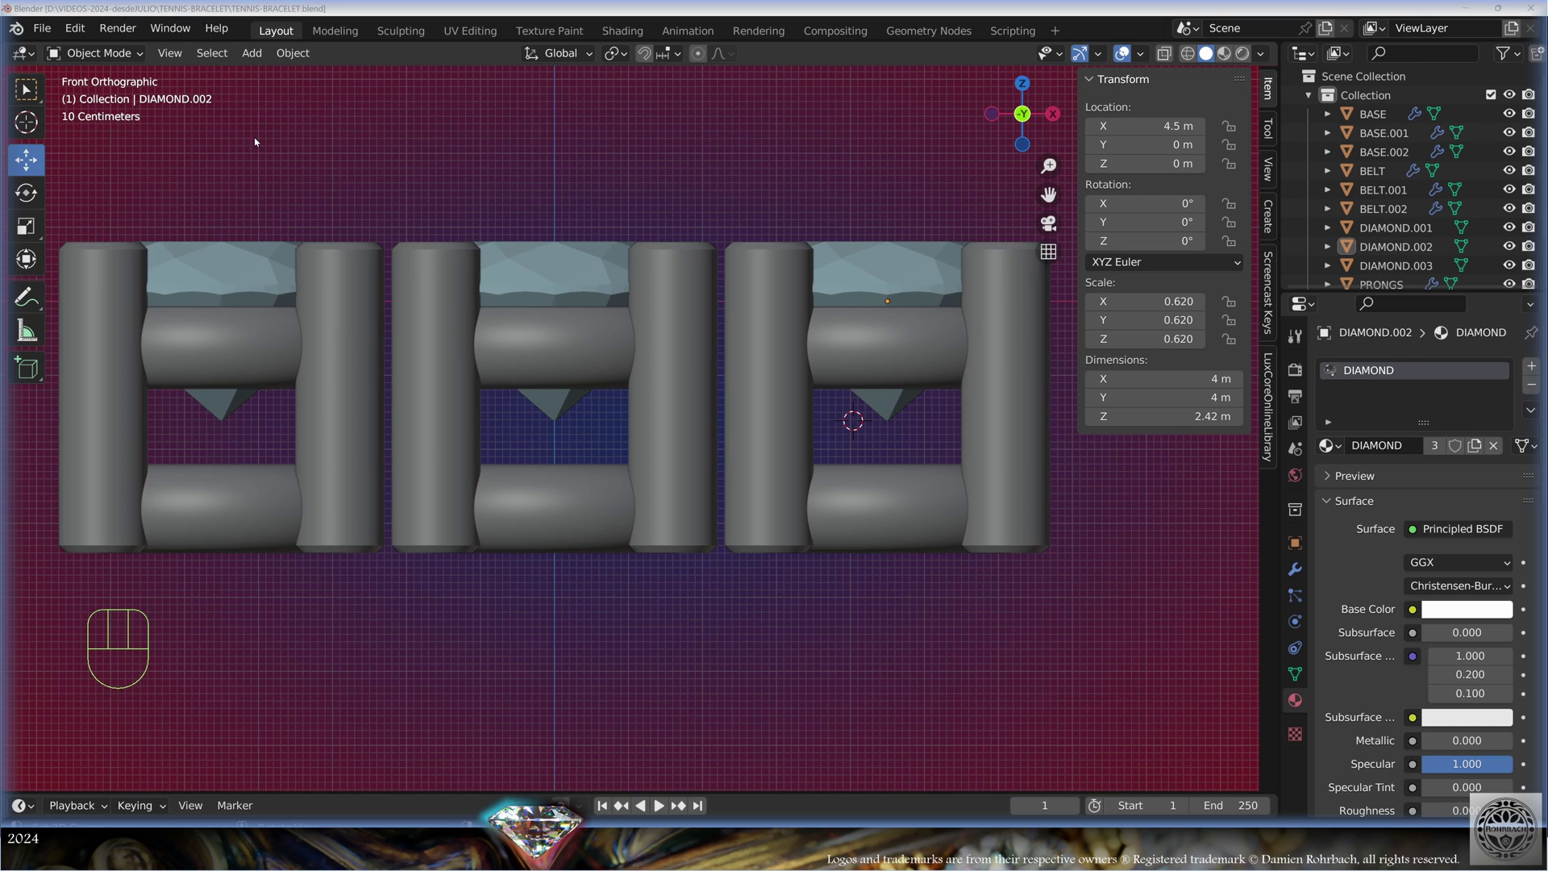
Add a view-aligned mesh circle with 80 vertices and a 0.8 m radius for the connecting link
left_click(252, 53)
mouse_move(278, 74)
left_click(440, 112)
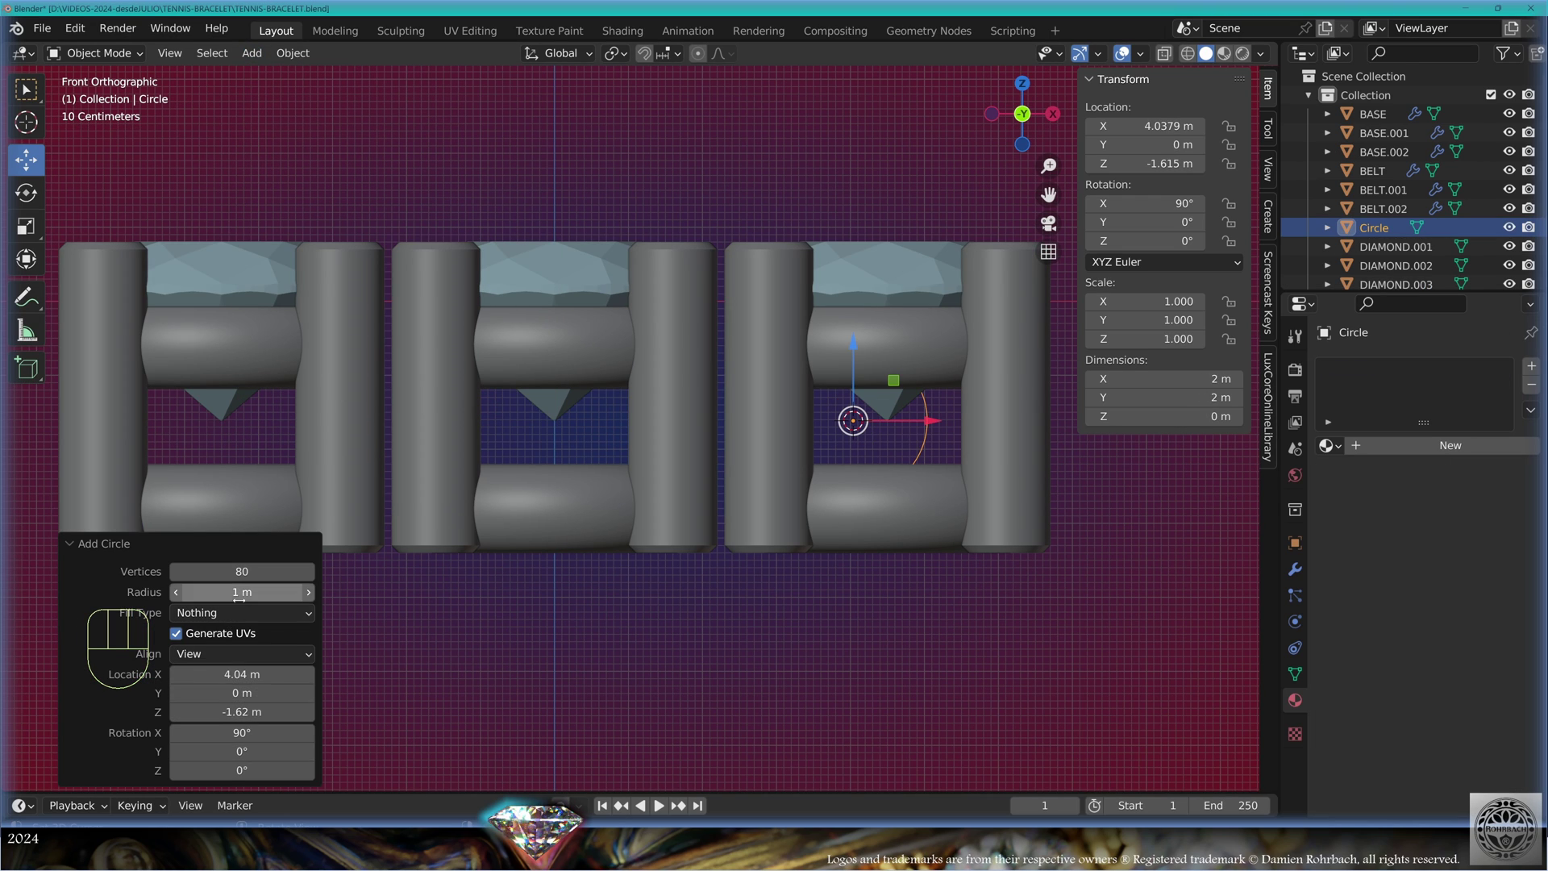
left_click(242, 594)
type(".8")
key("Return")
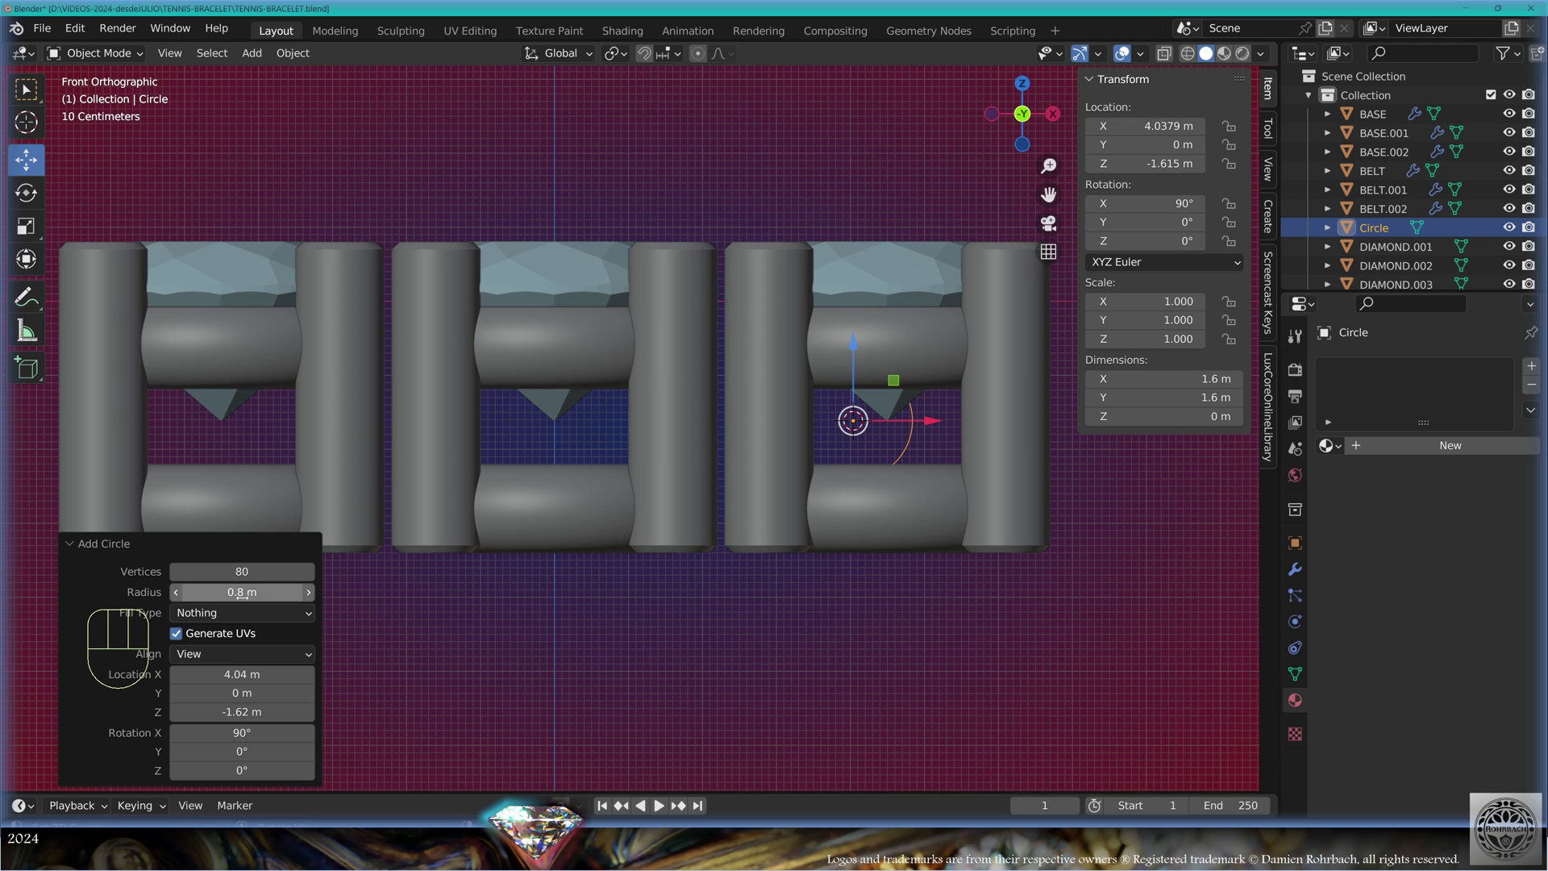
Move the circle to about X 1.71 m, Z -2.59 m, over the original link's lower prong beside the adjacent link
key("alt+z")
scroll(854, 518, "up", 2)
key("g")
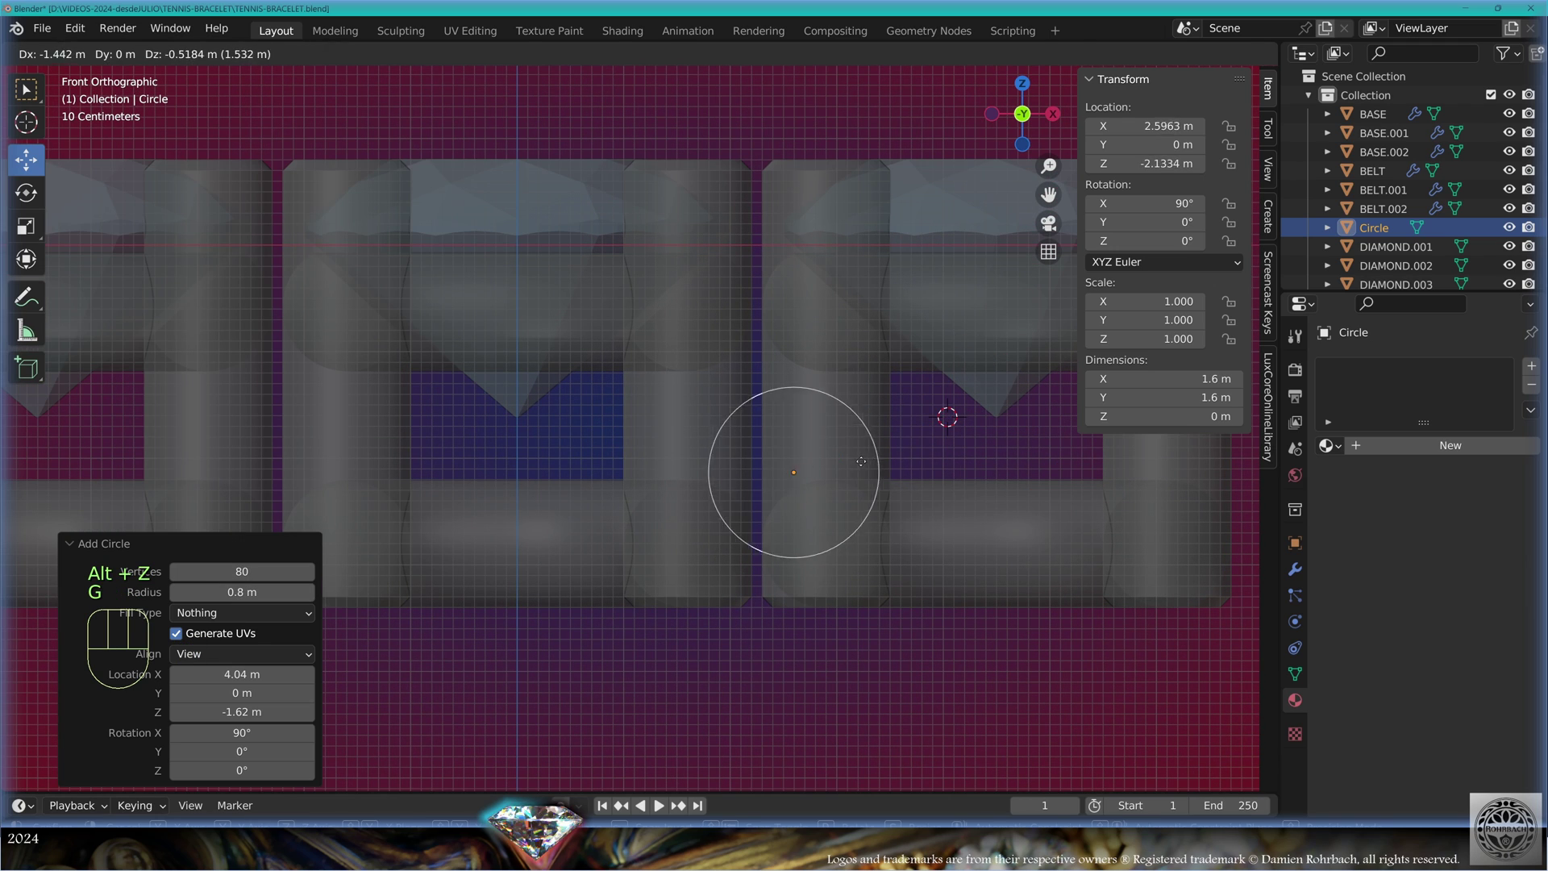
left_click(767, 510)
scroll(749, 484, "up", 2)
Stretch the circle into an oval by moving its half nearest the adjacent link along X, spanning both neighbouring prongs
key("Tab")
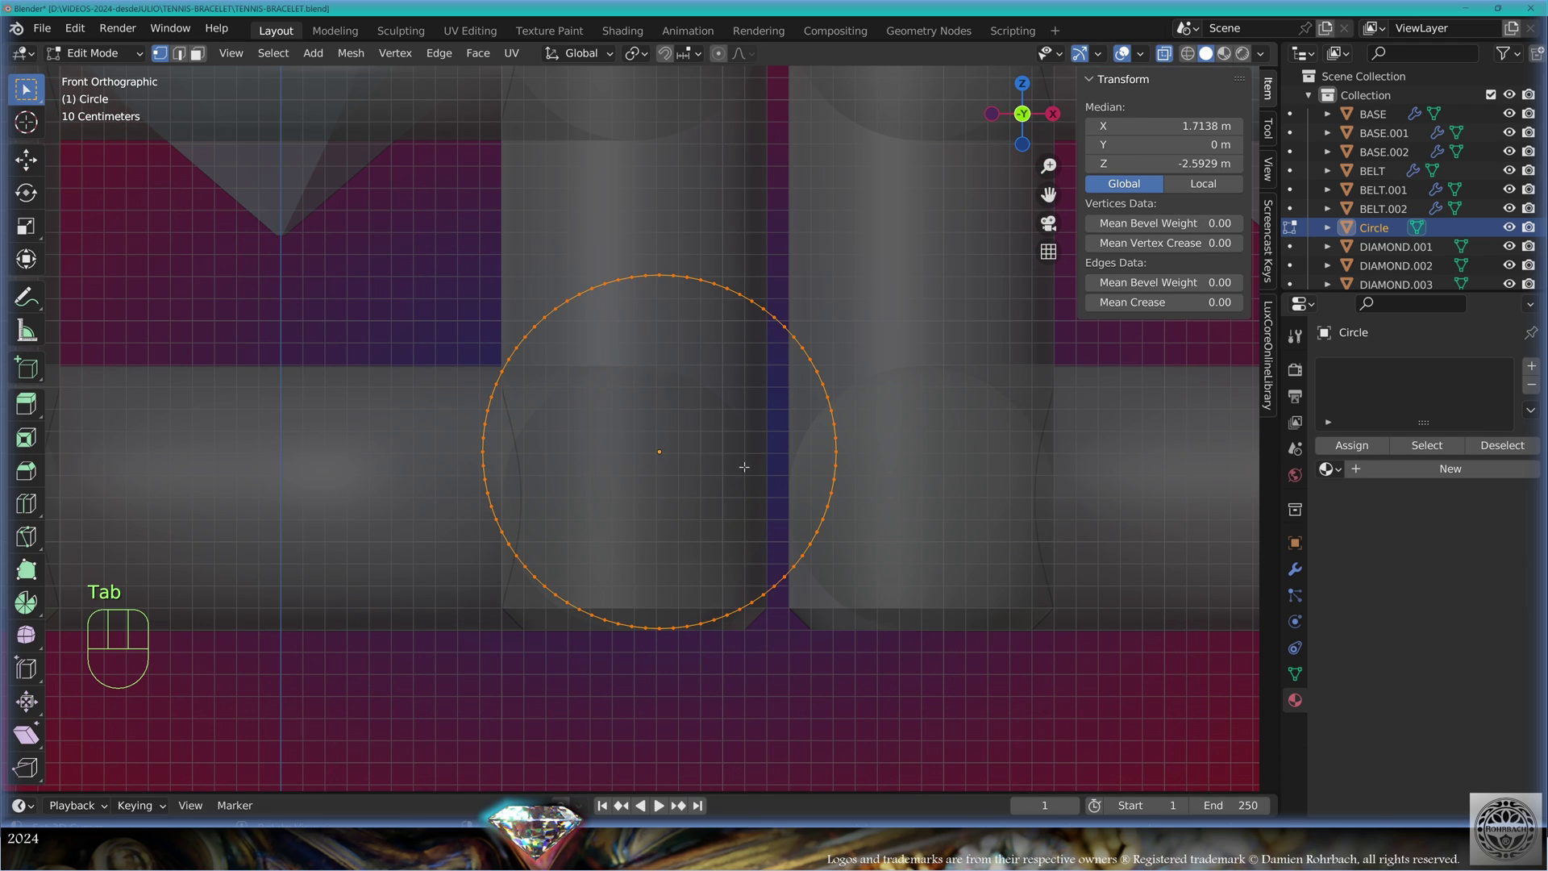
key("alt+a")
key("b")
left_click_drag(661, 234, 883, 774)
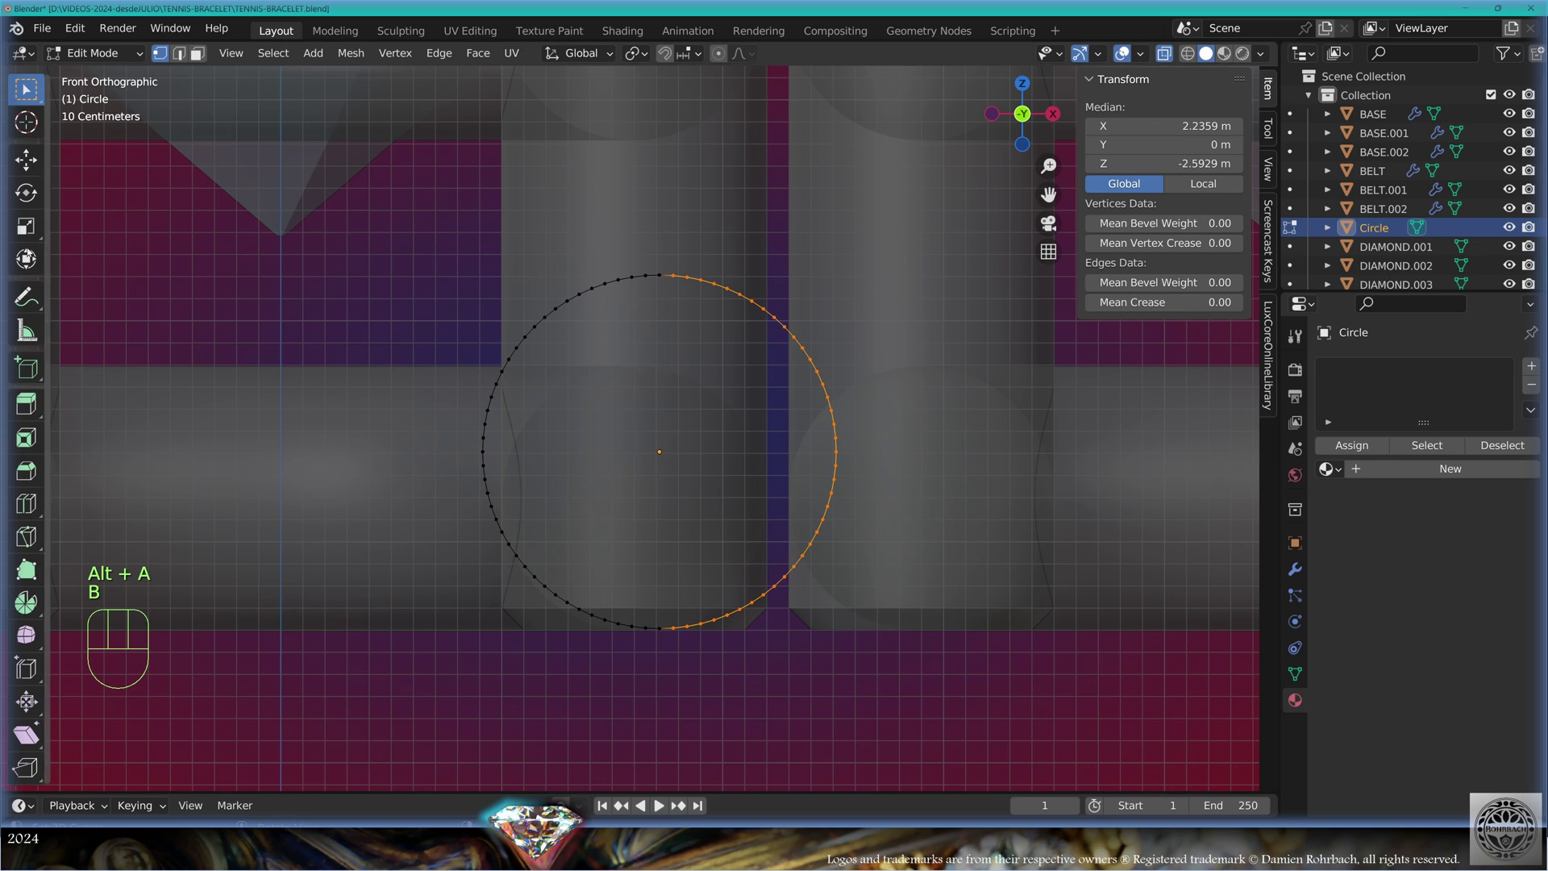
left_click(25, 159)
left_click_drag(841, 459, 1075, 460)
Extrude the whole oval outline inward to about half size and widen the inner loop along X, forming a flat ring
key("a")
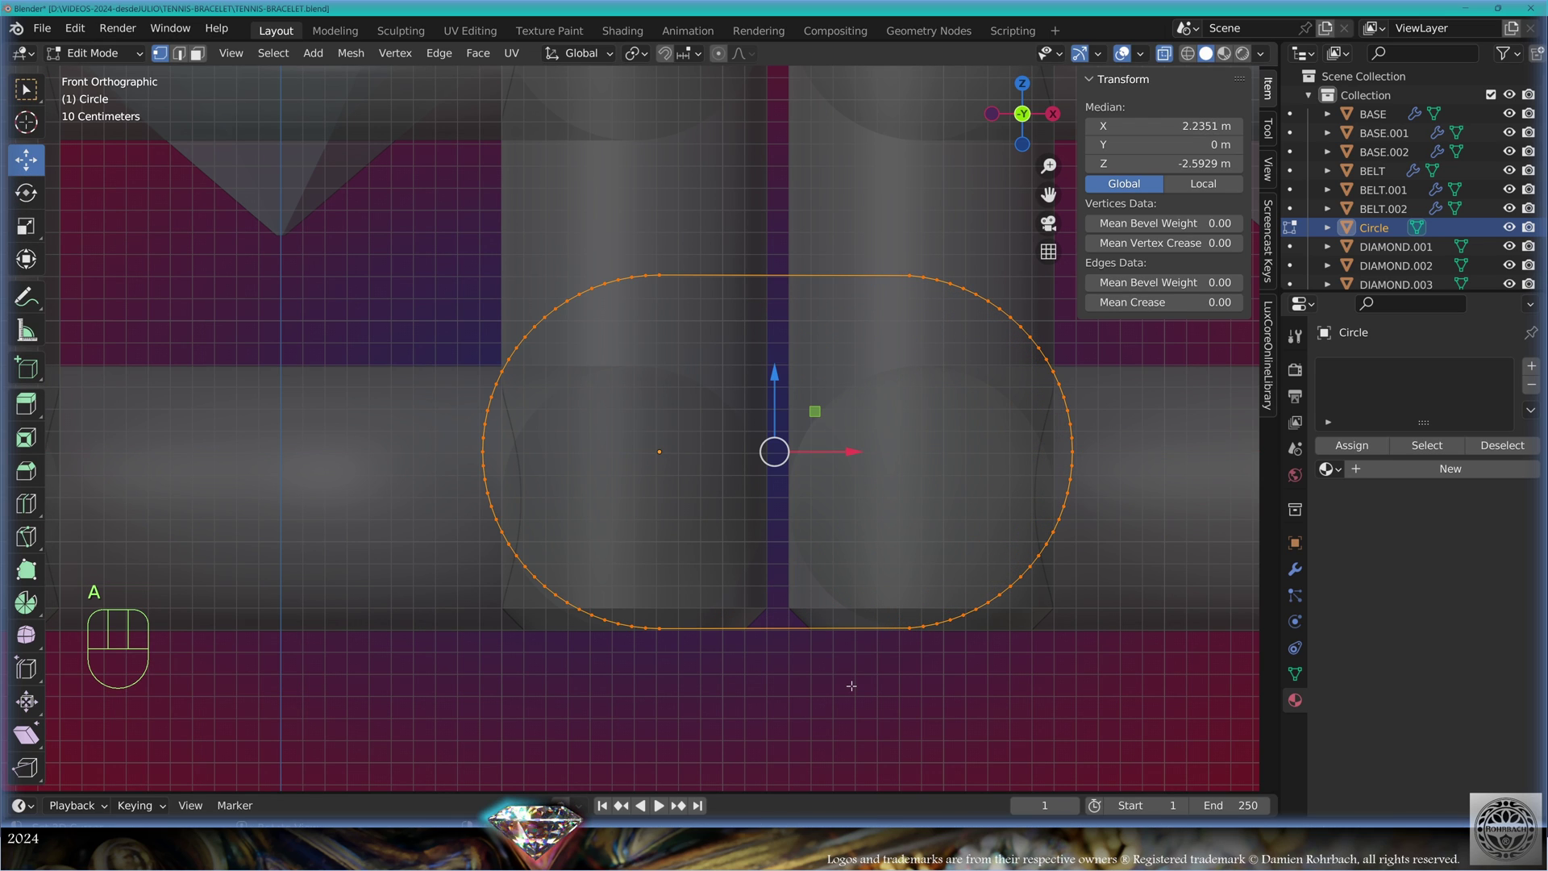
key("e")
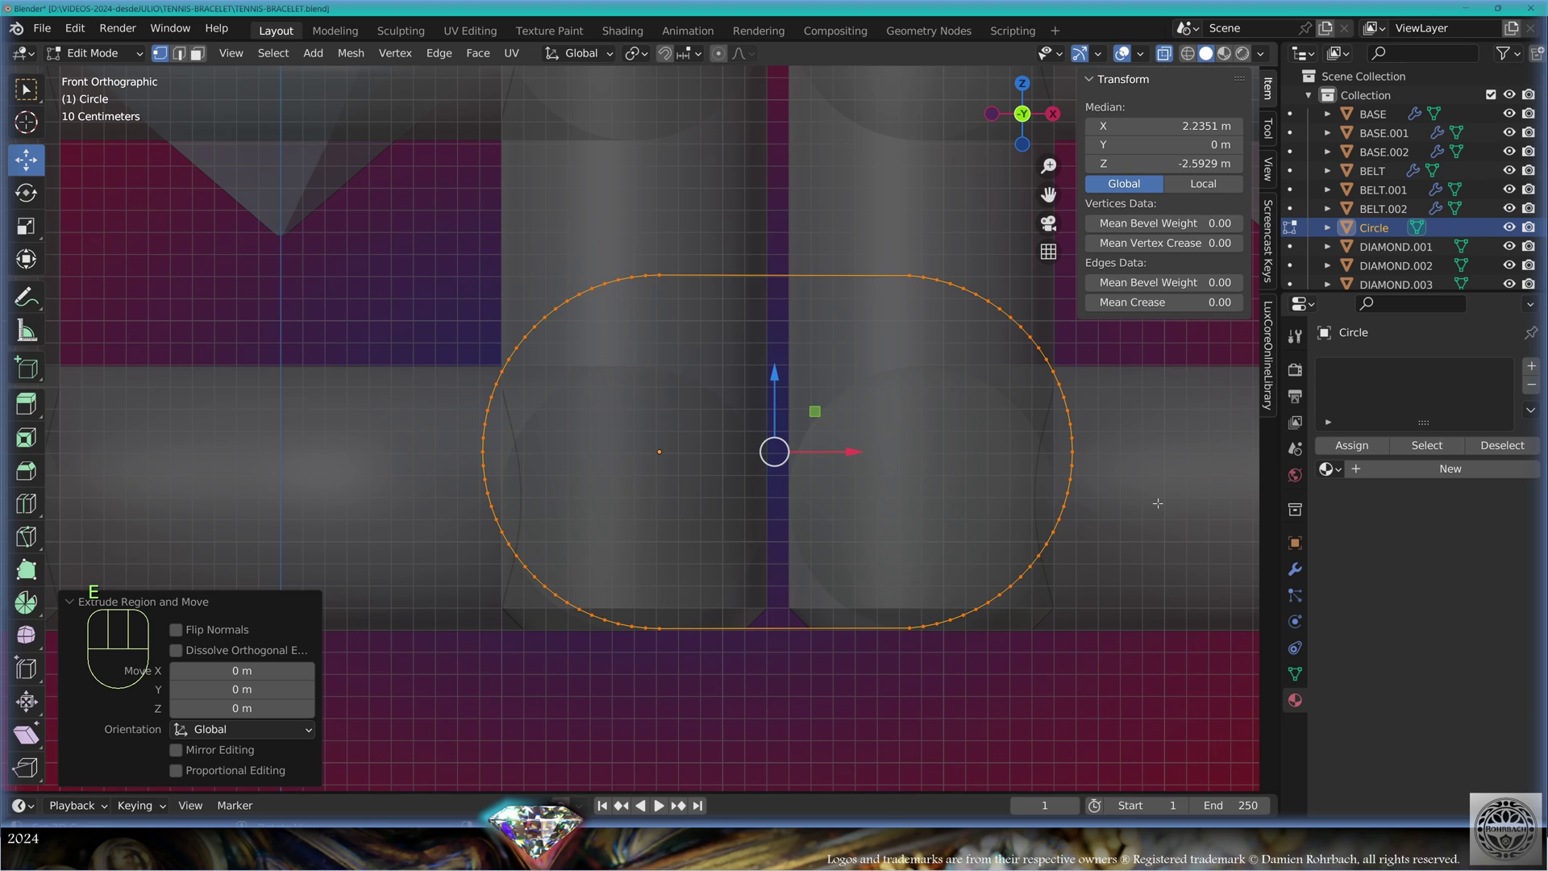
key("s")
key("s")
key("x")
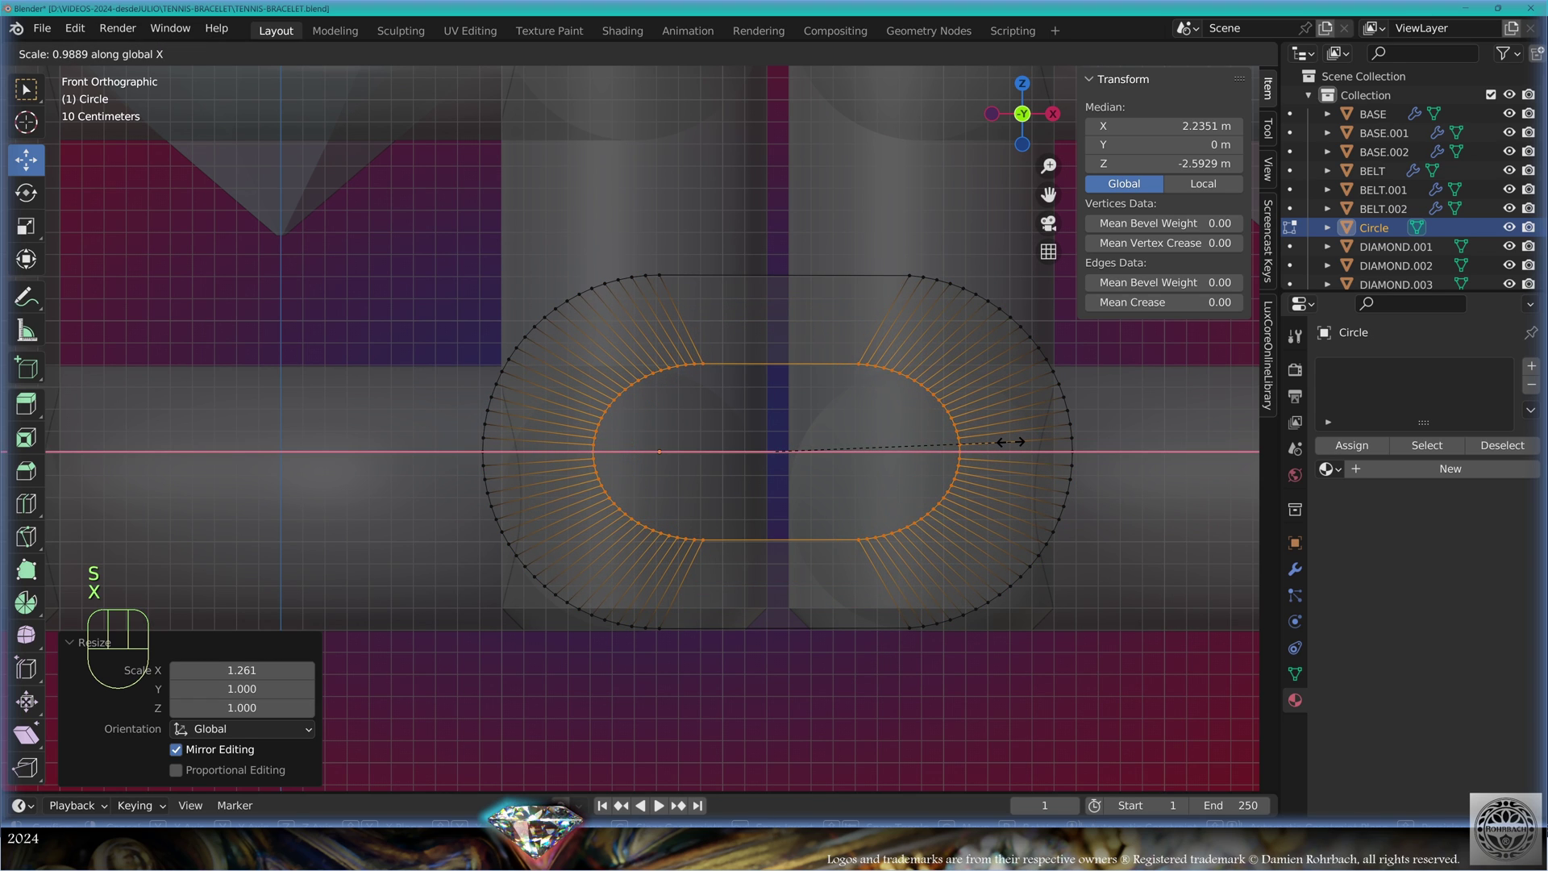
left_click(1010, 442)
Assign the existing WhiteGold material to the flat oval ring
key("Tab")
scroll(884, 600, "down", 4)
key("alt+z")
left_click(1327, 446)
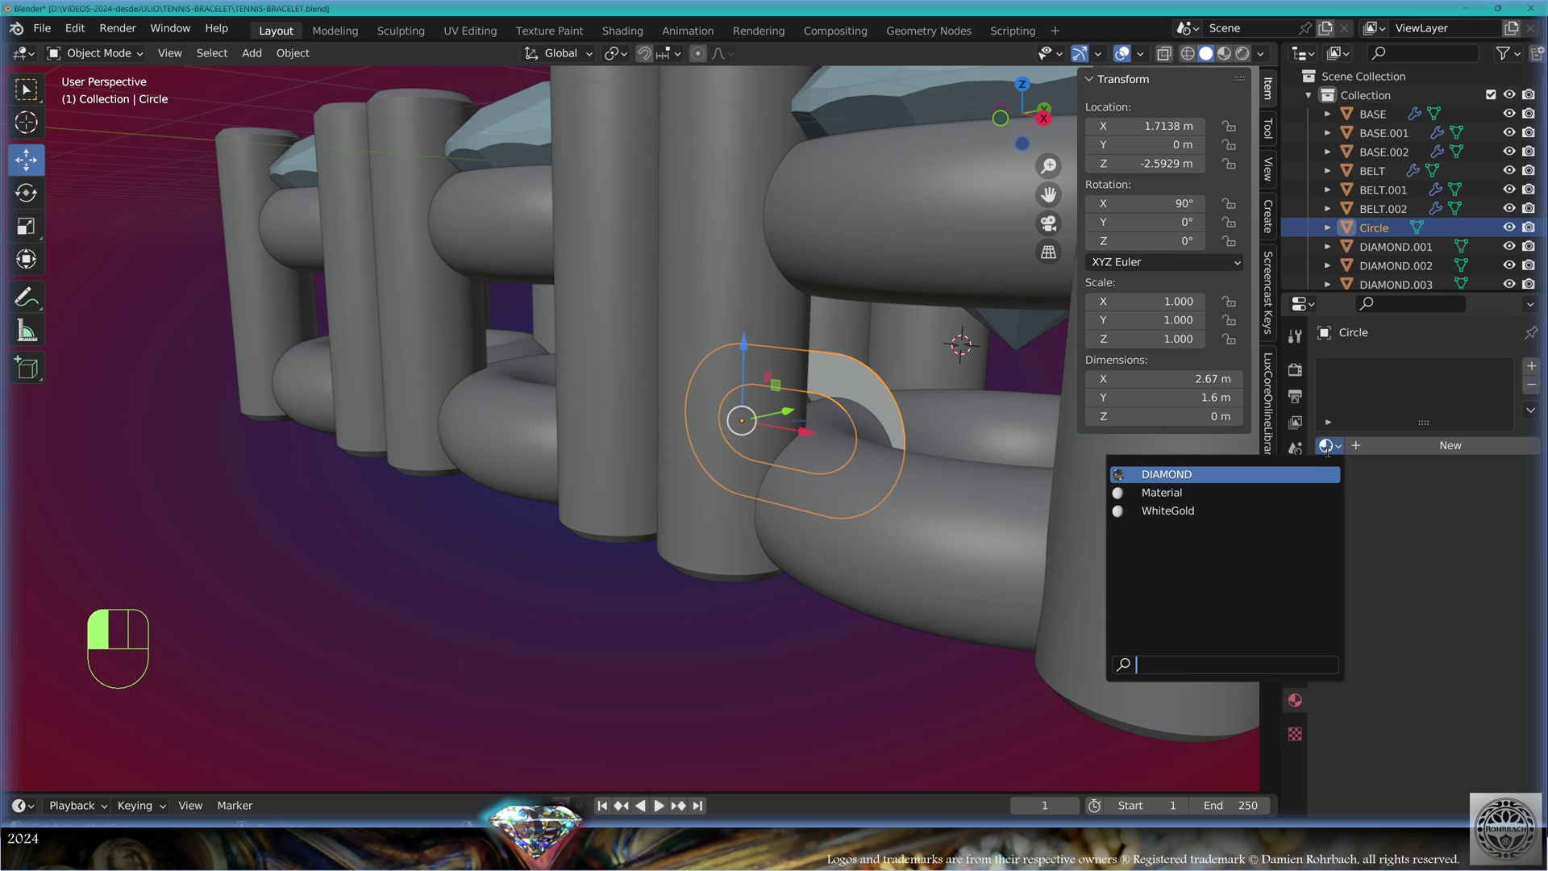
left_click(1275, 510)
Thicken the oval ring with a Solidify modifier, using offset 0 and a thickness of about 1.95 m
left_click(1296, 569)
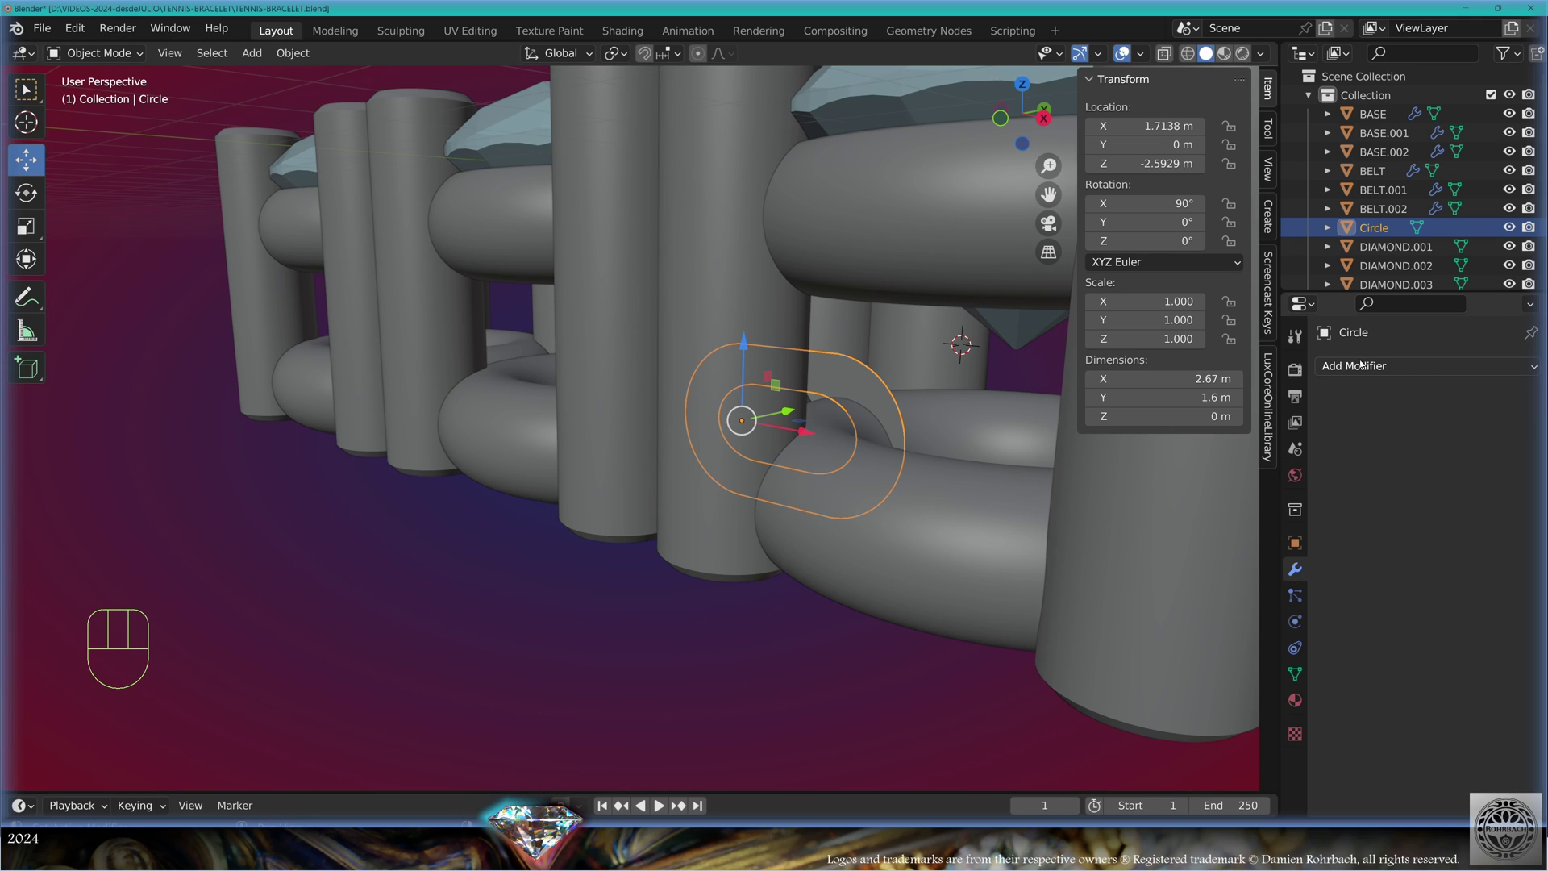
left_click(1362, 365)
left_click(1141, 686)
middle_click_drag(1142, 686, 847, 564)
left_click(1470, 471)
type("0000")
key("Return")
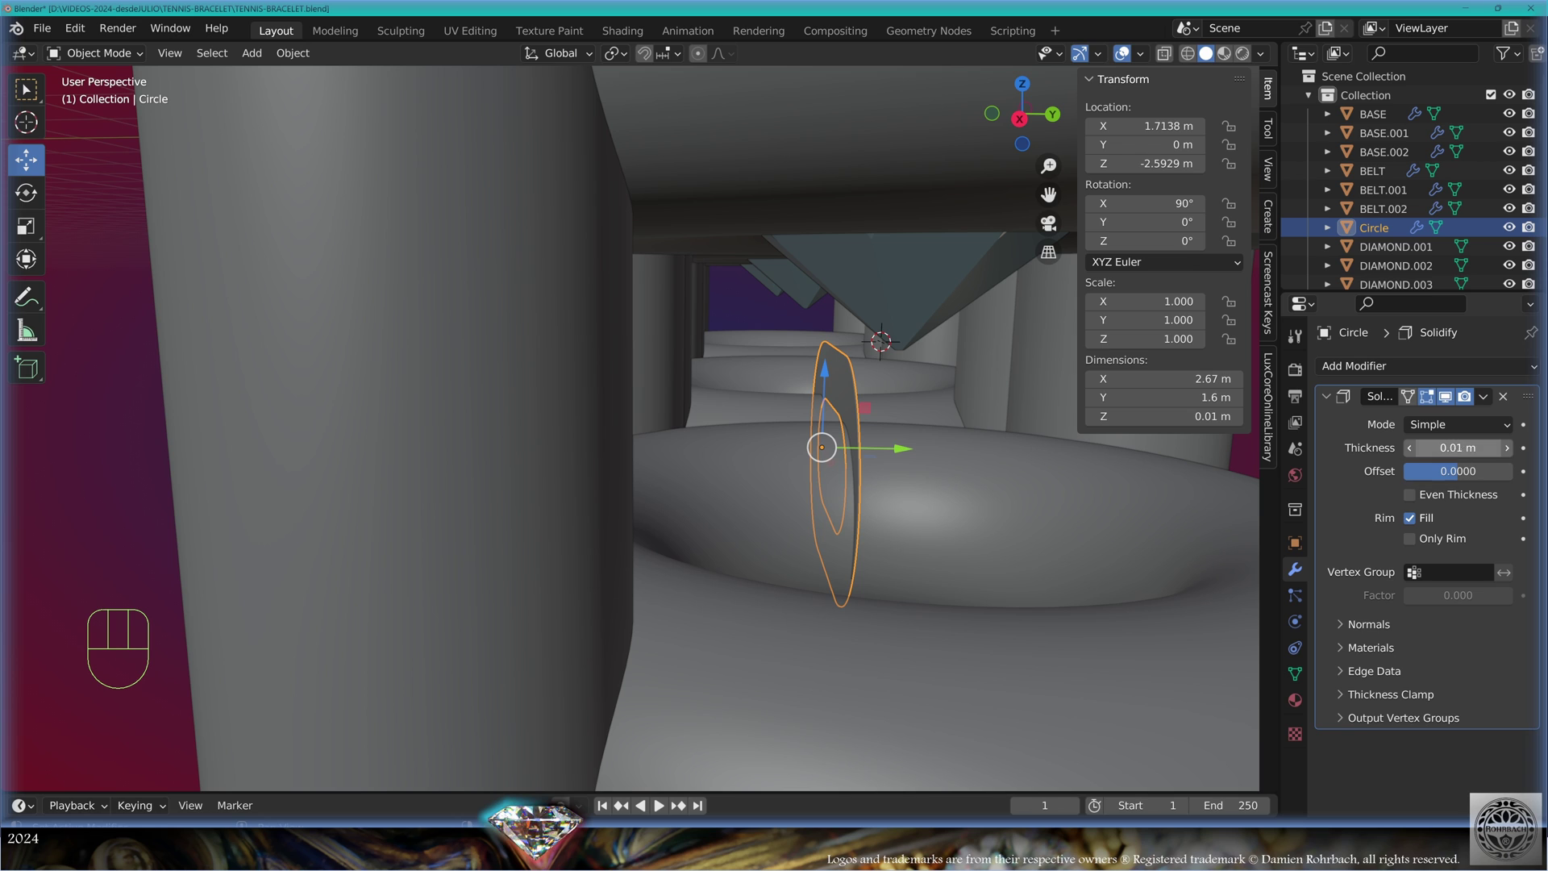
left_click_drag(1470, 448, 1516, 448)
Add a Bevel modifier to the oval ring with a 0.1 m amount and 2 segments
mouse_move(1049, 553)
middle_mouse_down()
mouse_move(1020, 553)
mouse_move(1056, 553)
middle_mouse_up()
left_click(1362, 365)
left_click(1137, 439)
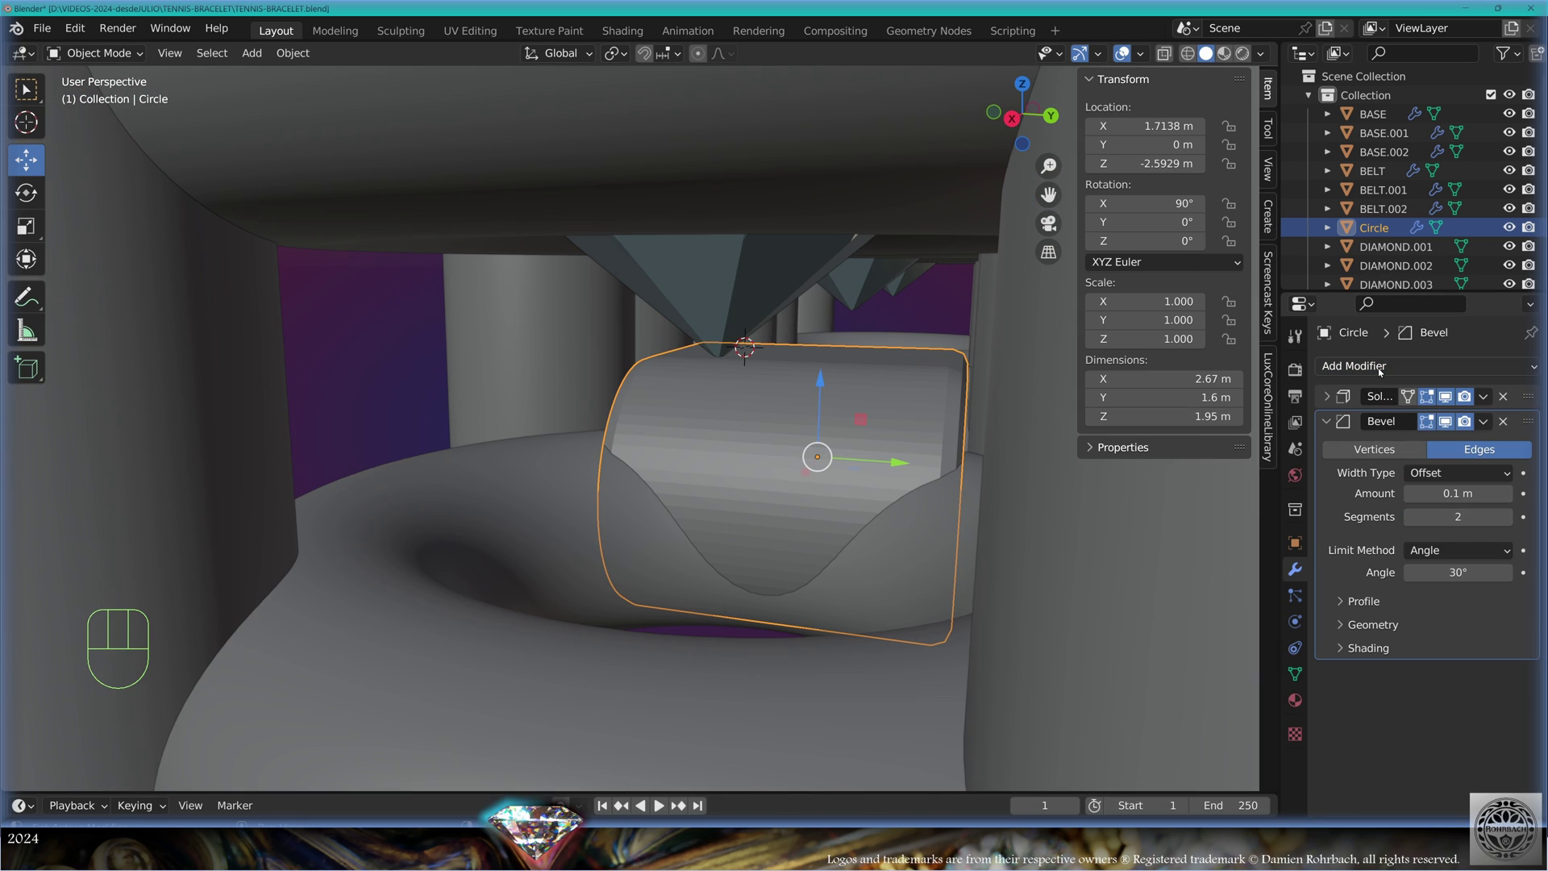
Add a Subdivision Surface modifier with 3 viewport and render levels, and apply Shade Auto Smooth to the oval ring
left_click(1371, 366)
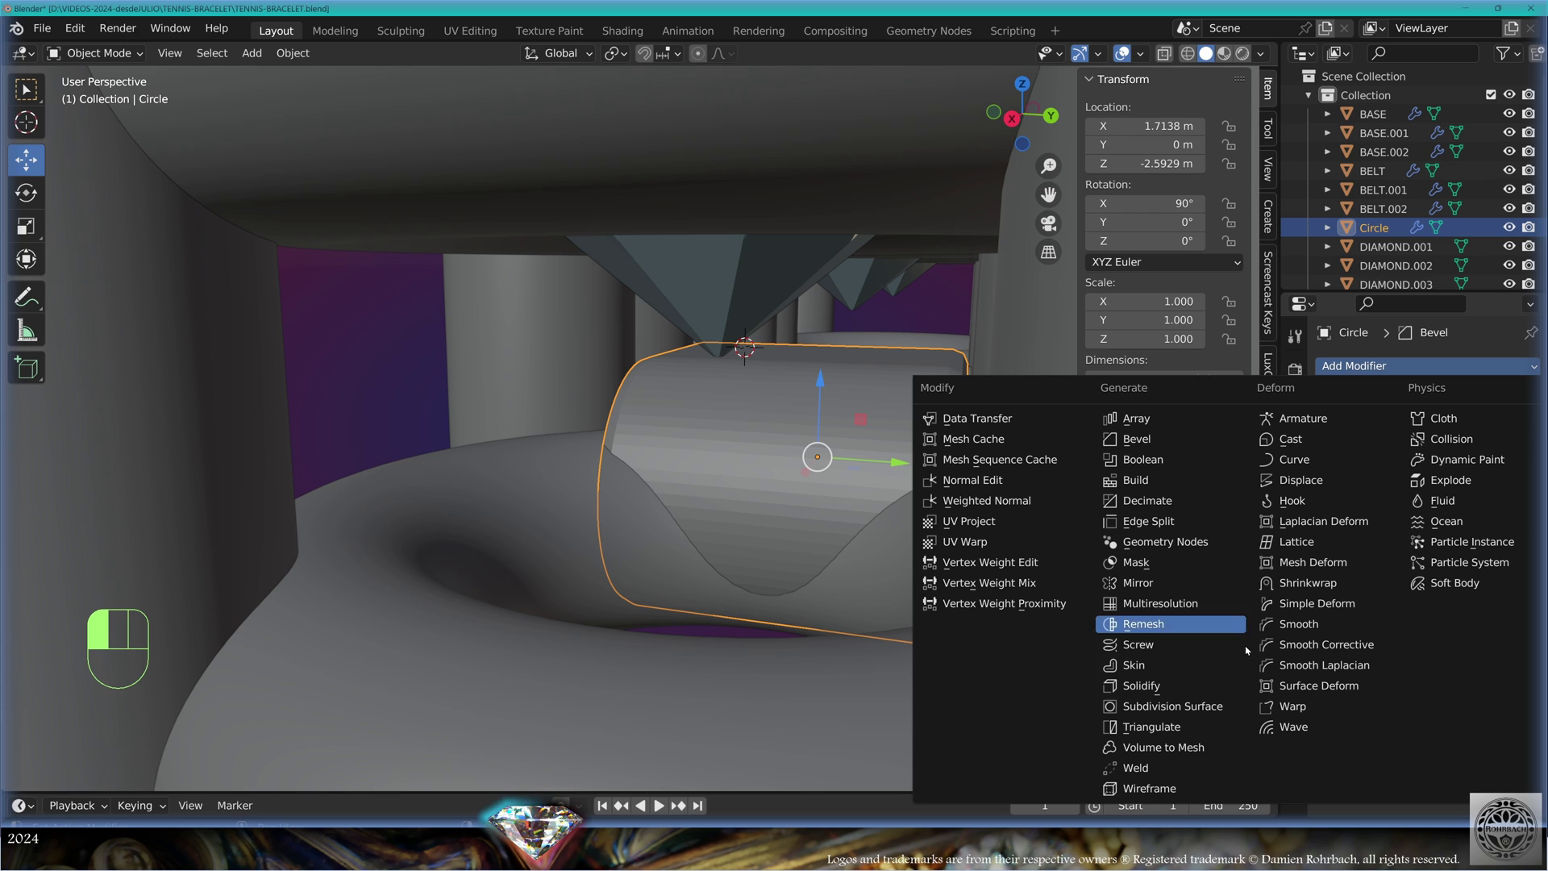
left_click(1225, 708)
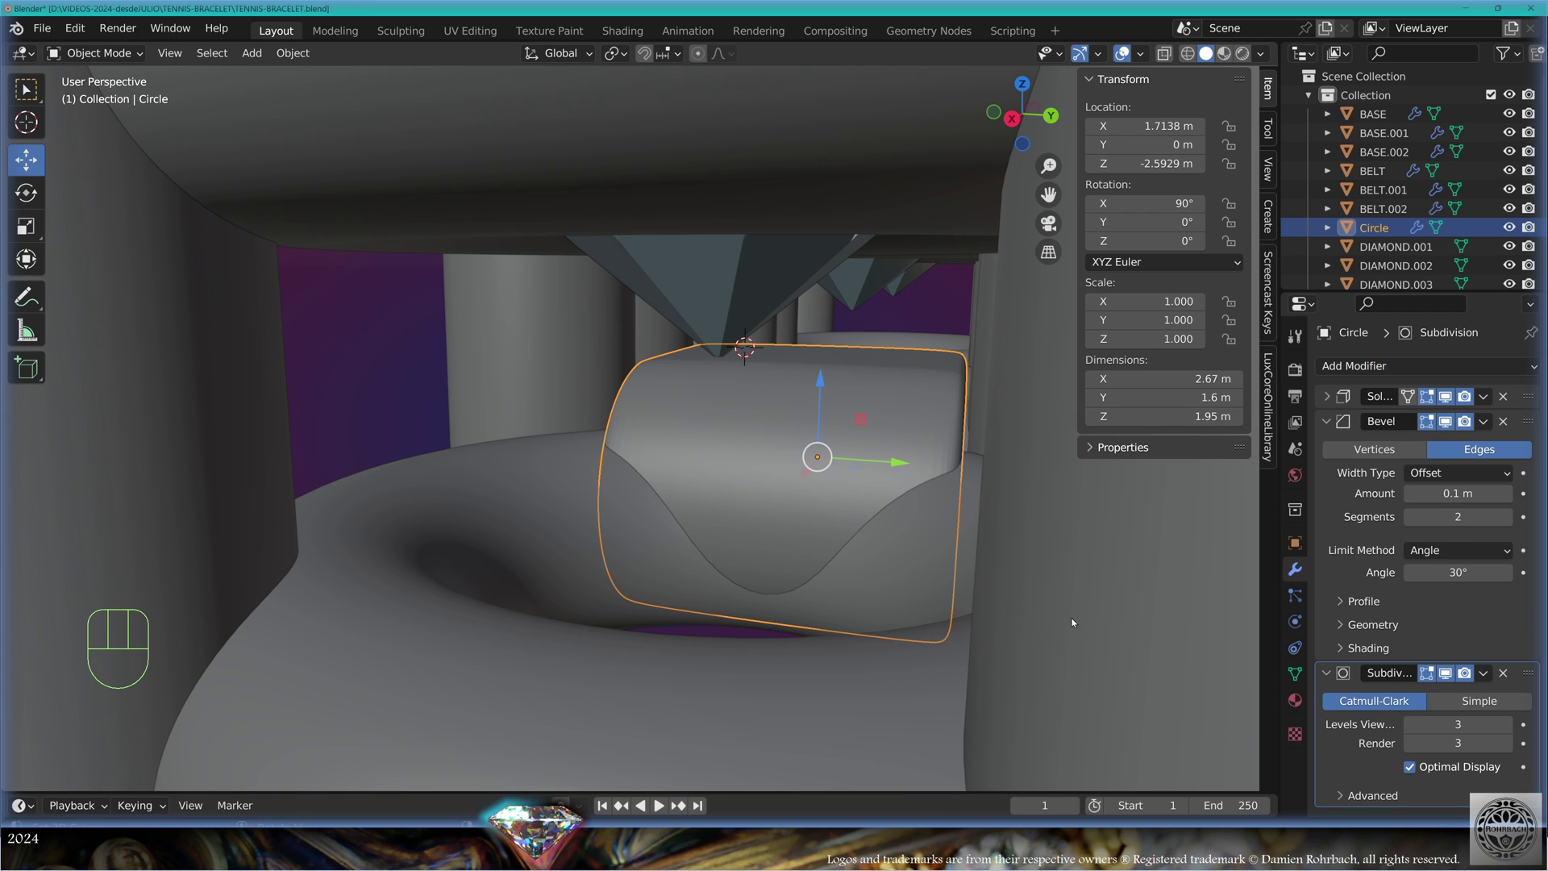
left_click(293, 52)
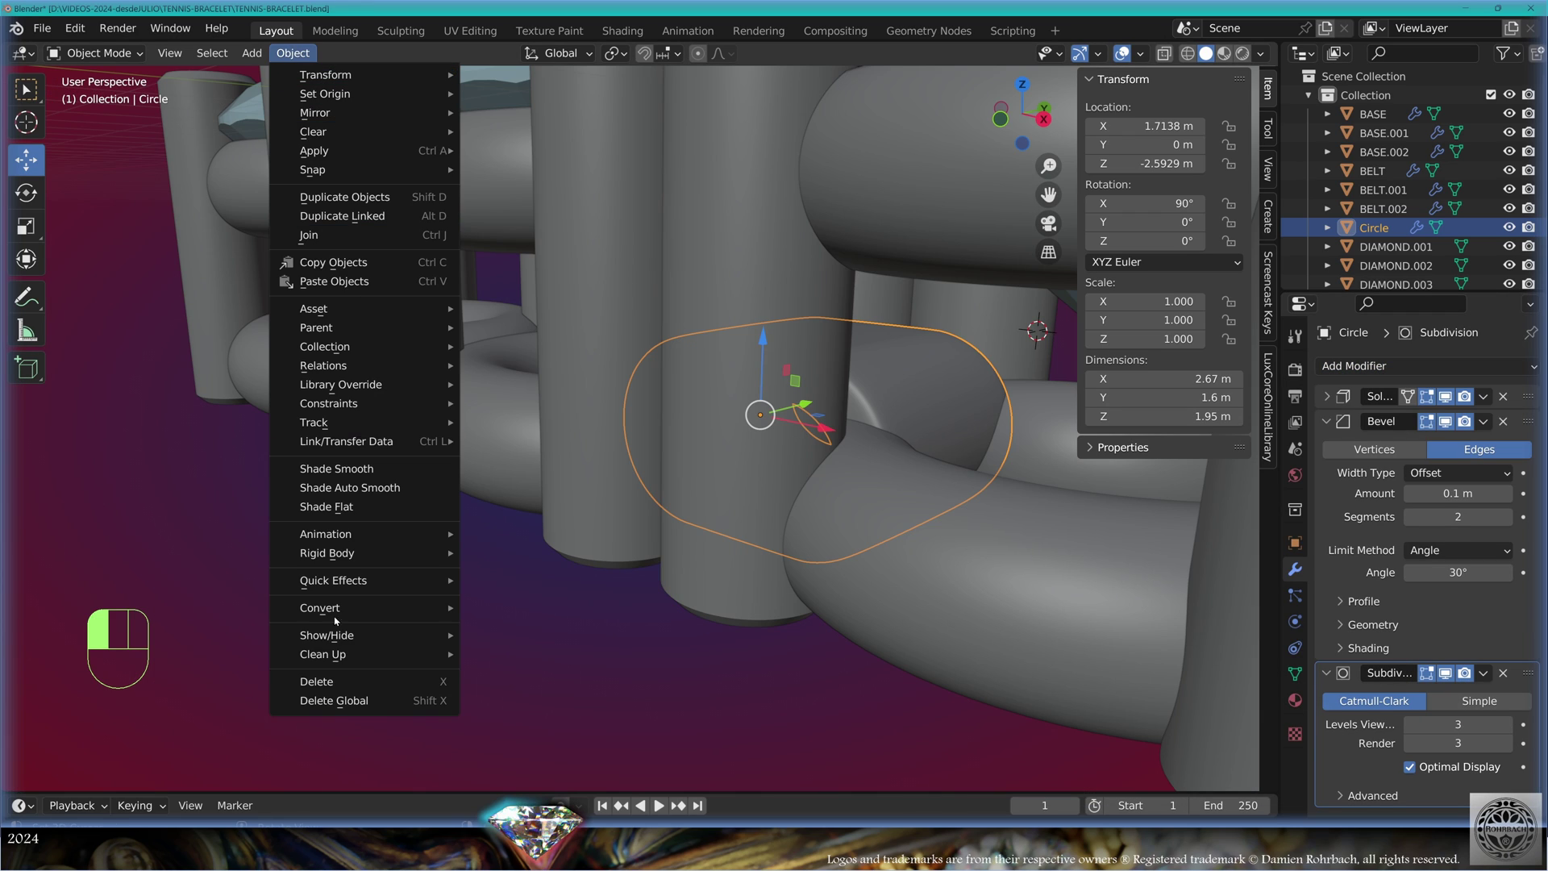
left_click(397, 487)
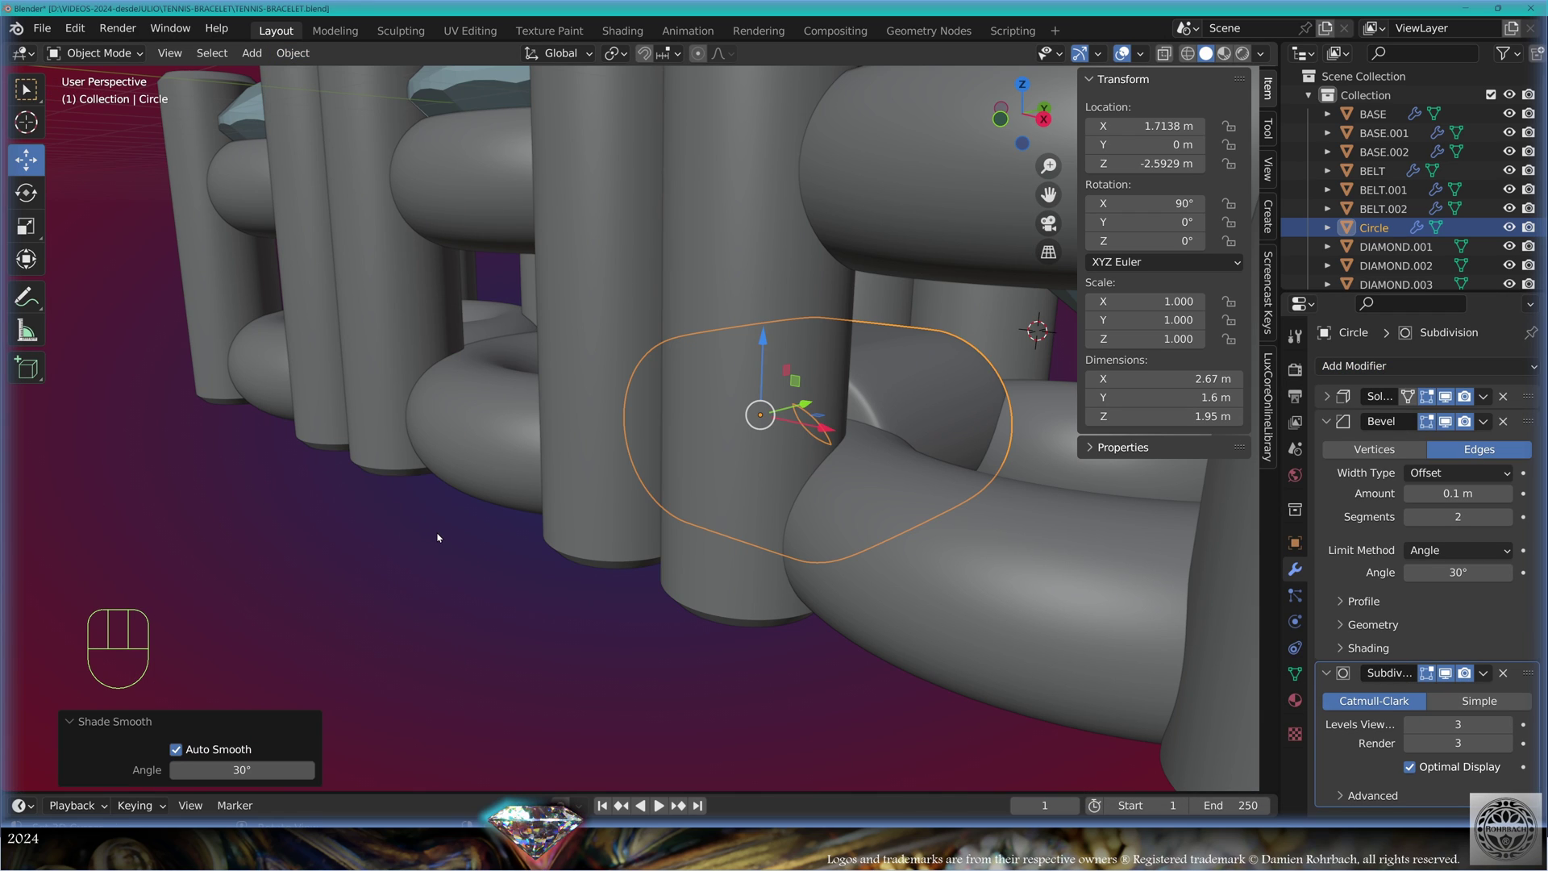
Reshape the connecting link's mesh by adjusting its lower and end vertices, enlarging it to about 2.98 m by 1.68 m
key("Tab")
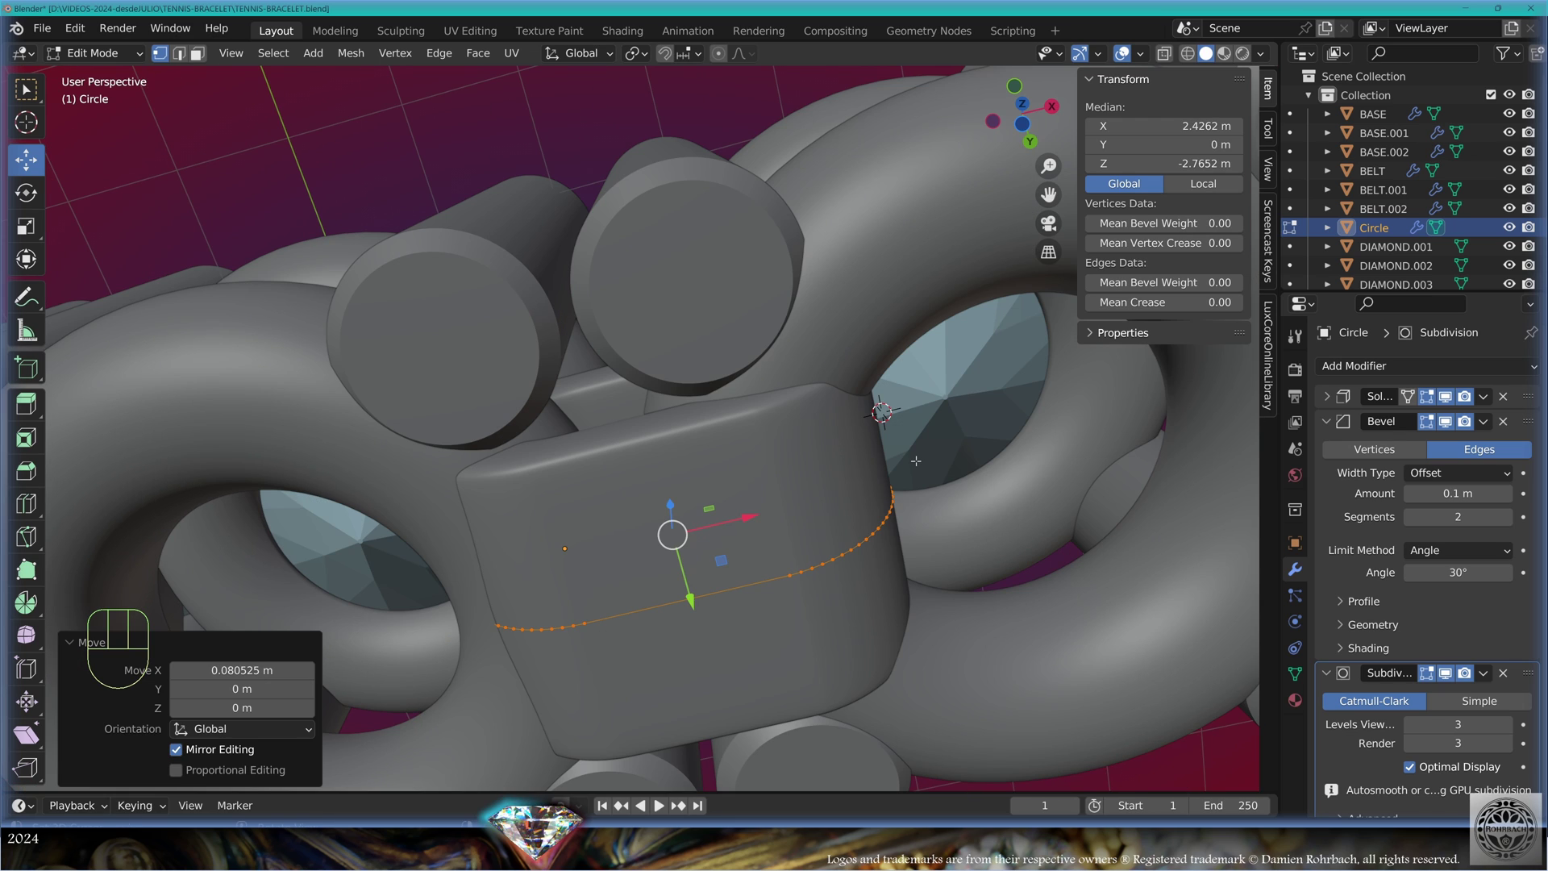
key("s")
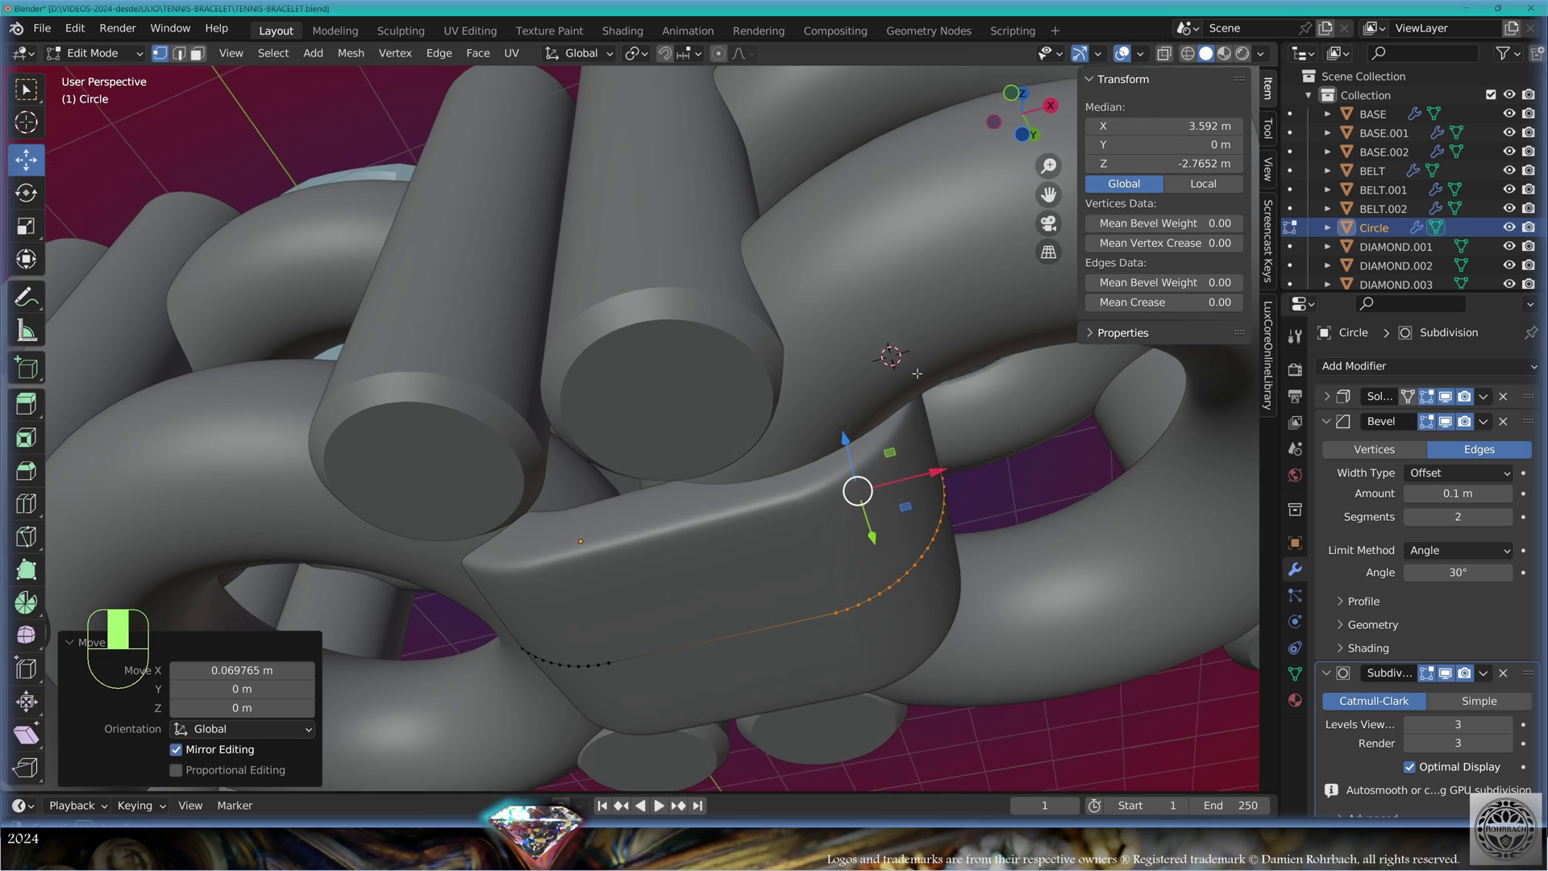
key("alt+z")
key("alt+z")
key("Tab")
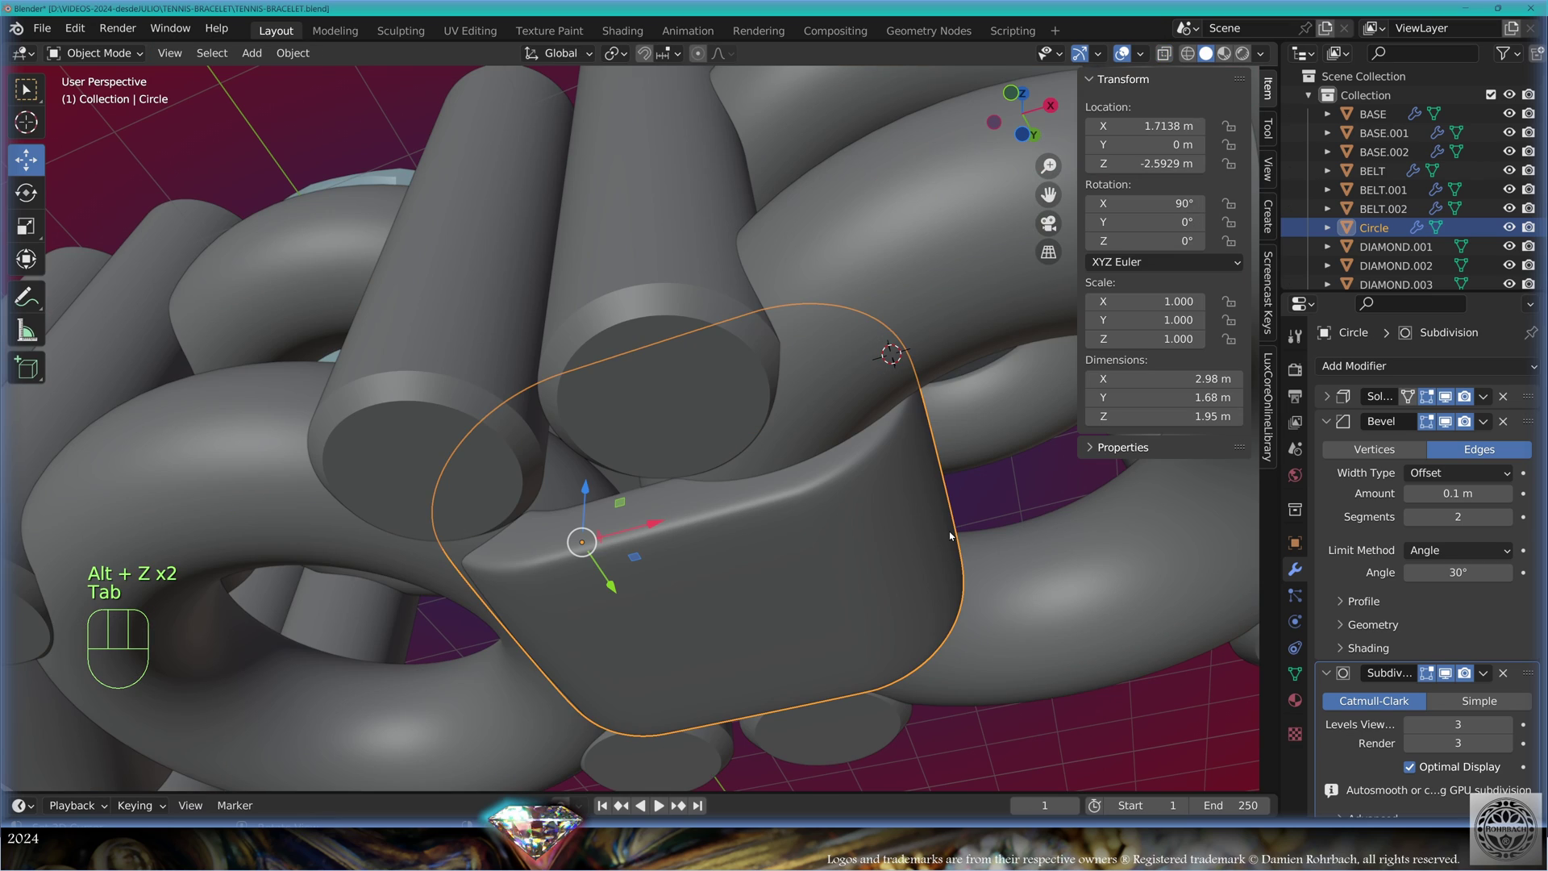
Rename the connecting link LINK.001 and save the file
key("F2")
type("LINK")
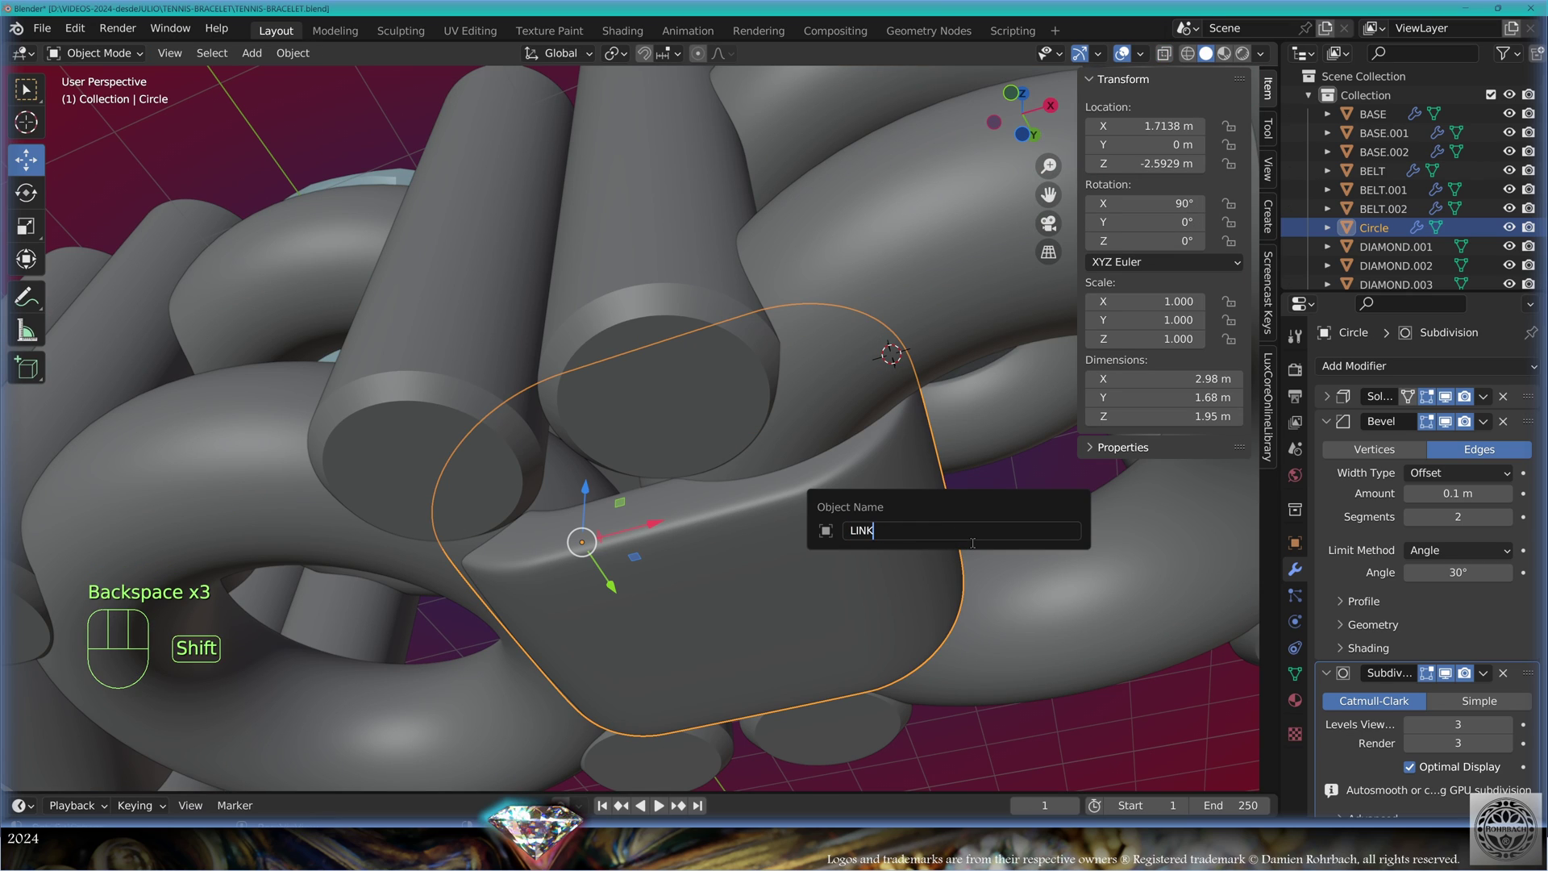
type(".001")
key("Return")
key("ctrl+s")
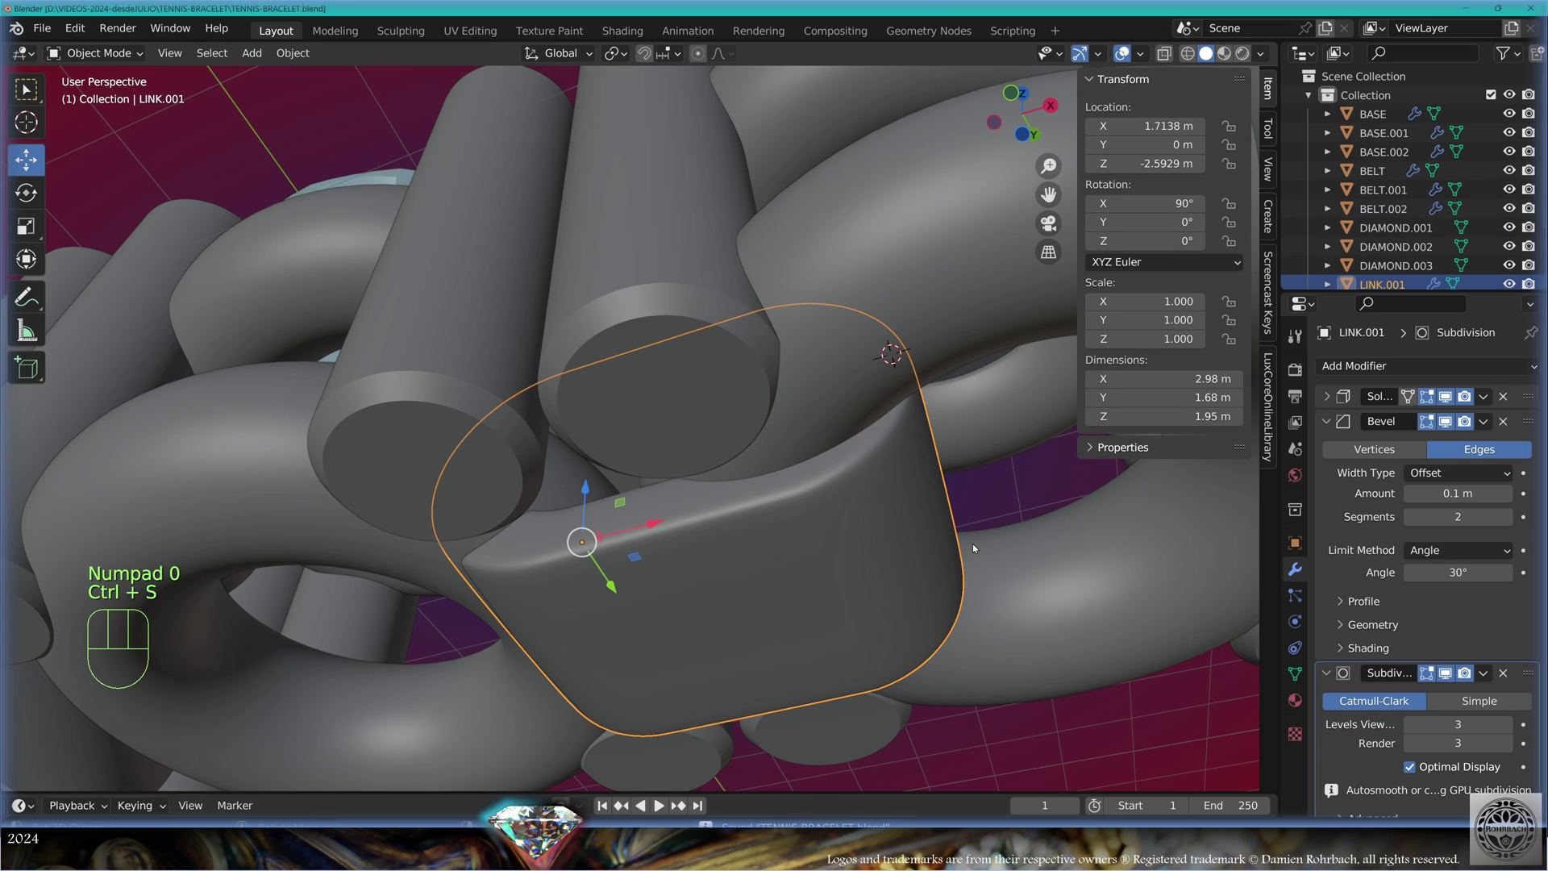
Add a cube at the connecting link and position it at X 3 m, Y 0 m
right_click(779, 487, "shift")
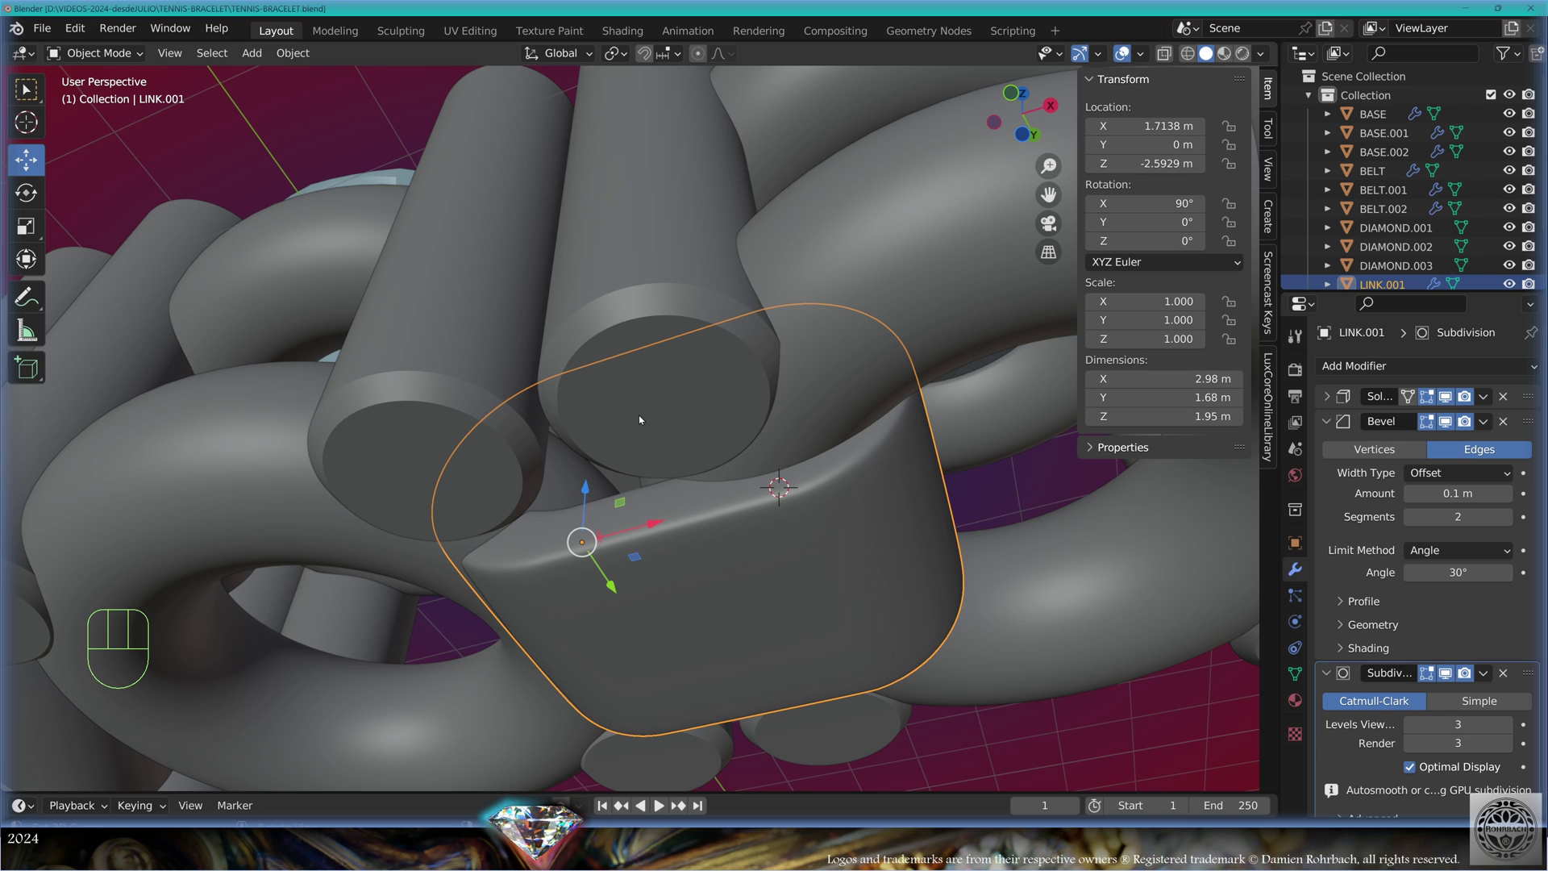
key("shift+a")
mouse_move(346, 75)
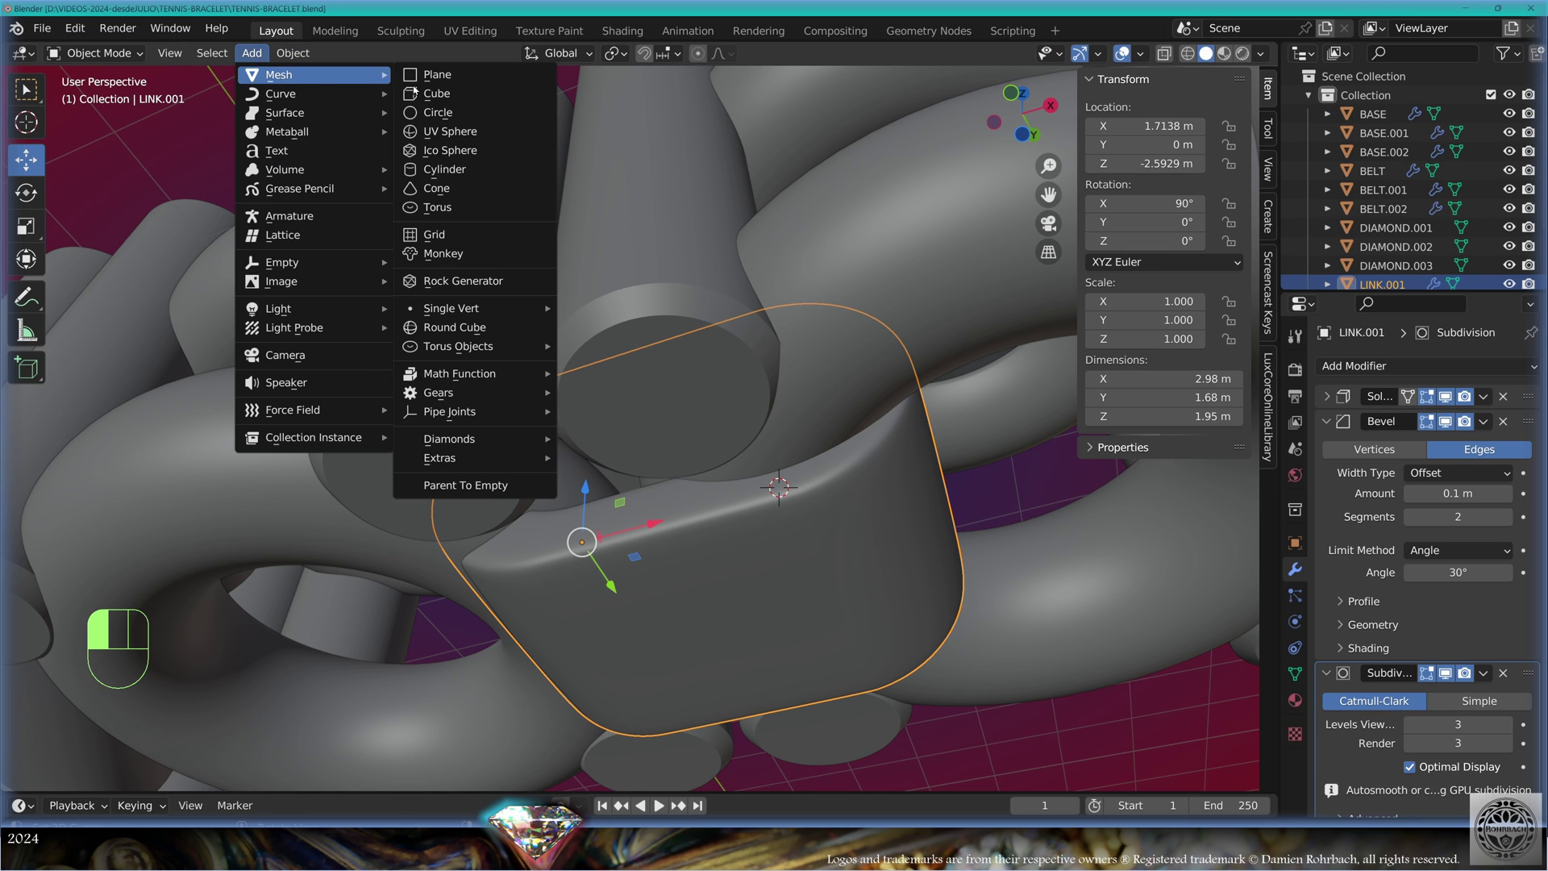
left_click(508, 92)
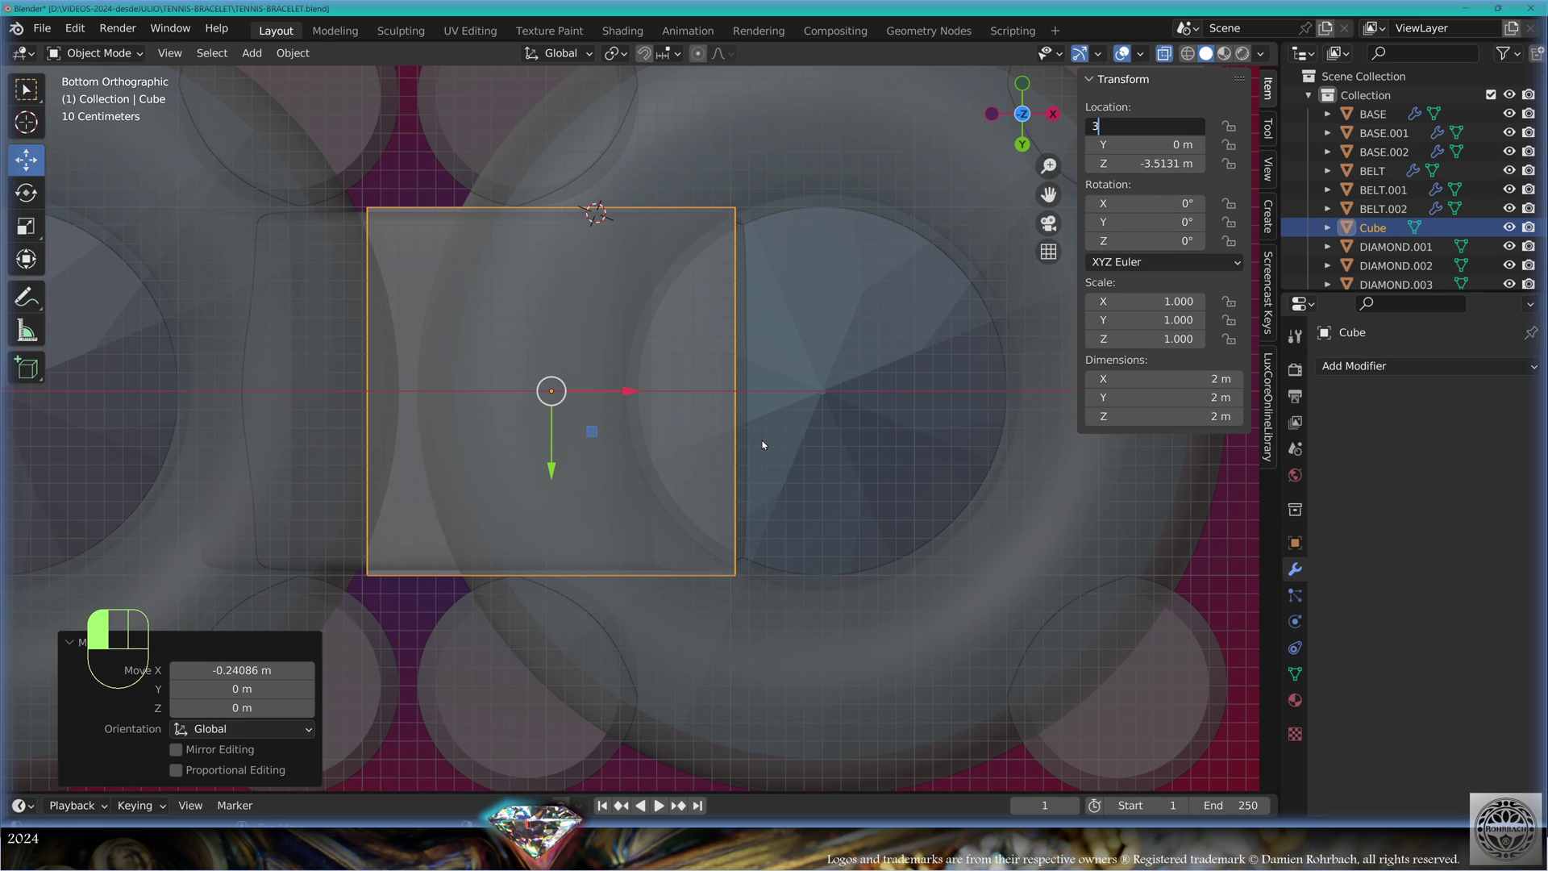
key("Return")
Stretch the cube along Z to about 10.7 m so it passes through the bracelet
middle_click_drag(763, 444, 678, 434)
key("s")
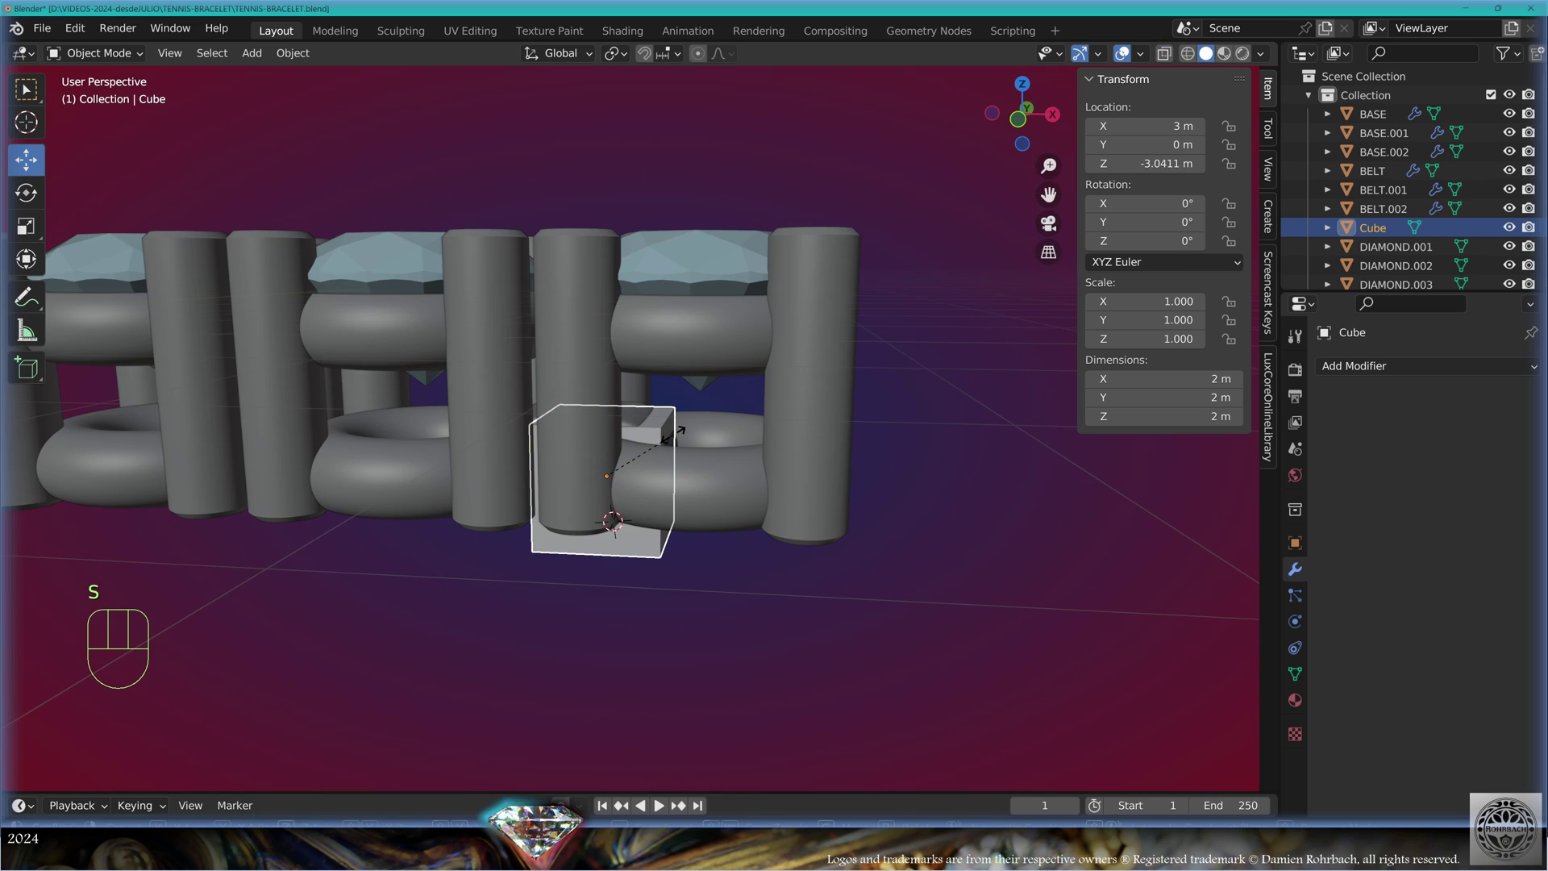
key("z")
left_click(825, 438)
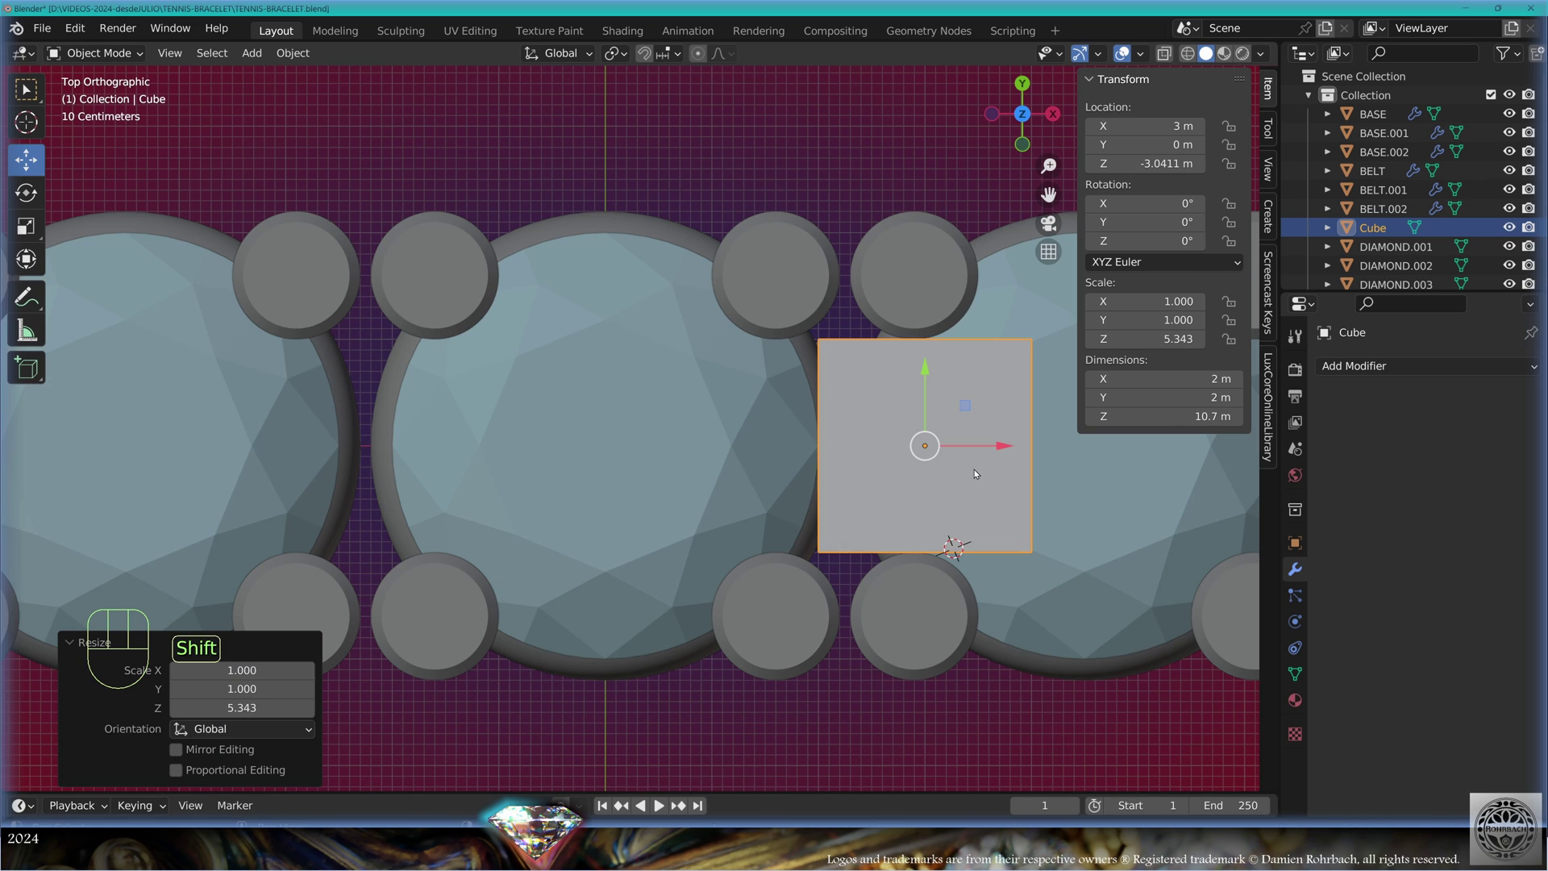
Duplicate the tall cube along X and set the copy's X location to -1.5 m
key("shift+d")
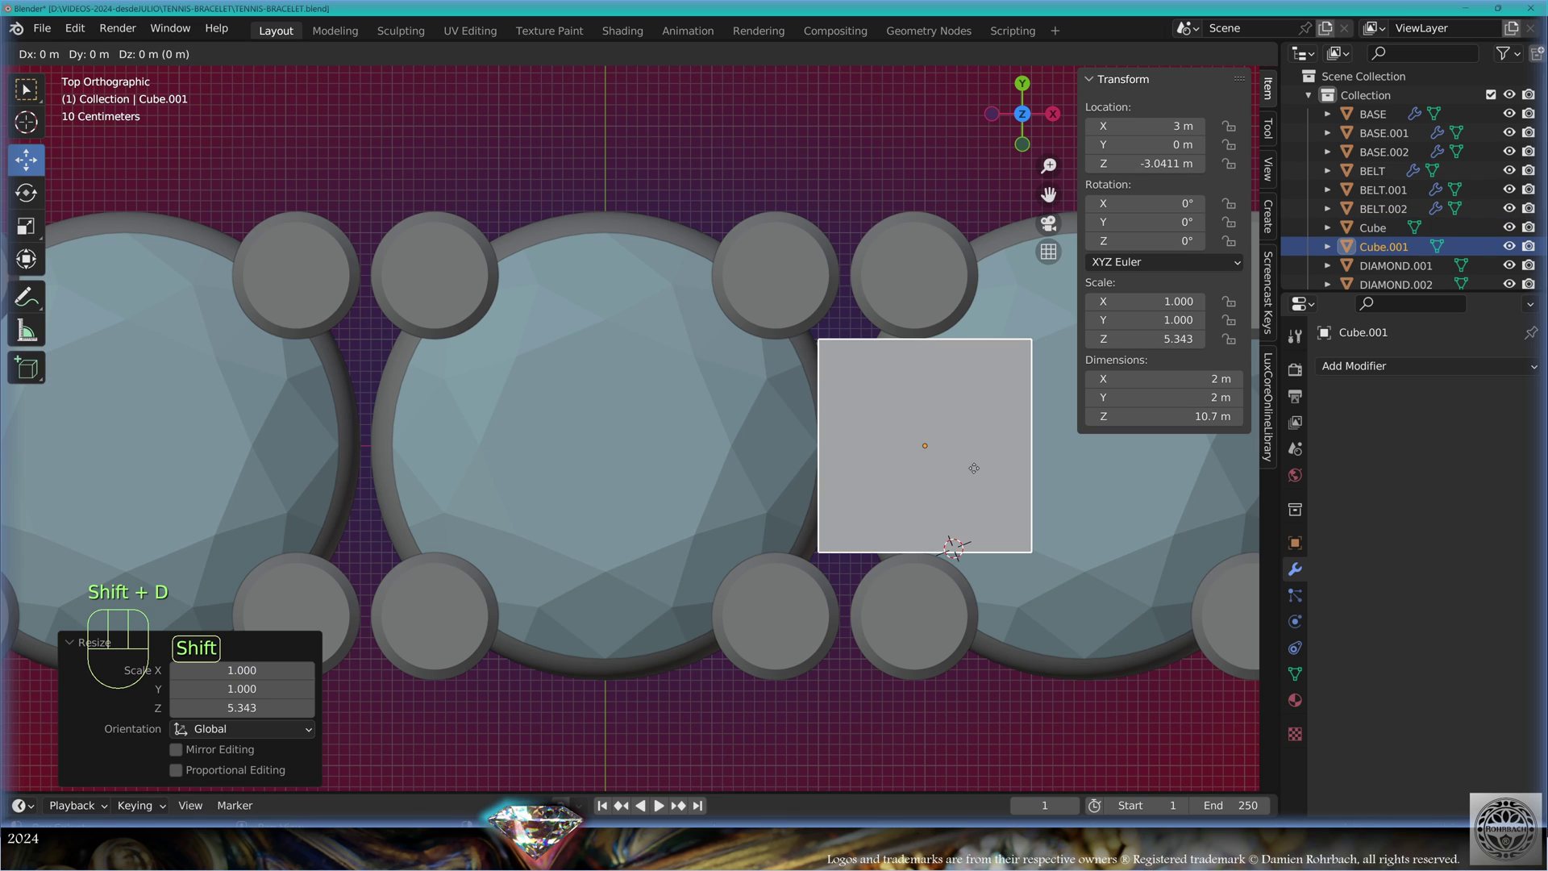
key("x")
left_click(488, 476)
left_click(1145, 127)
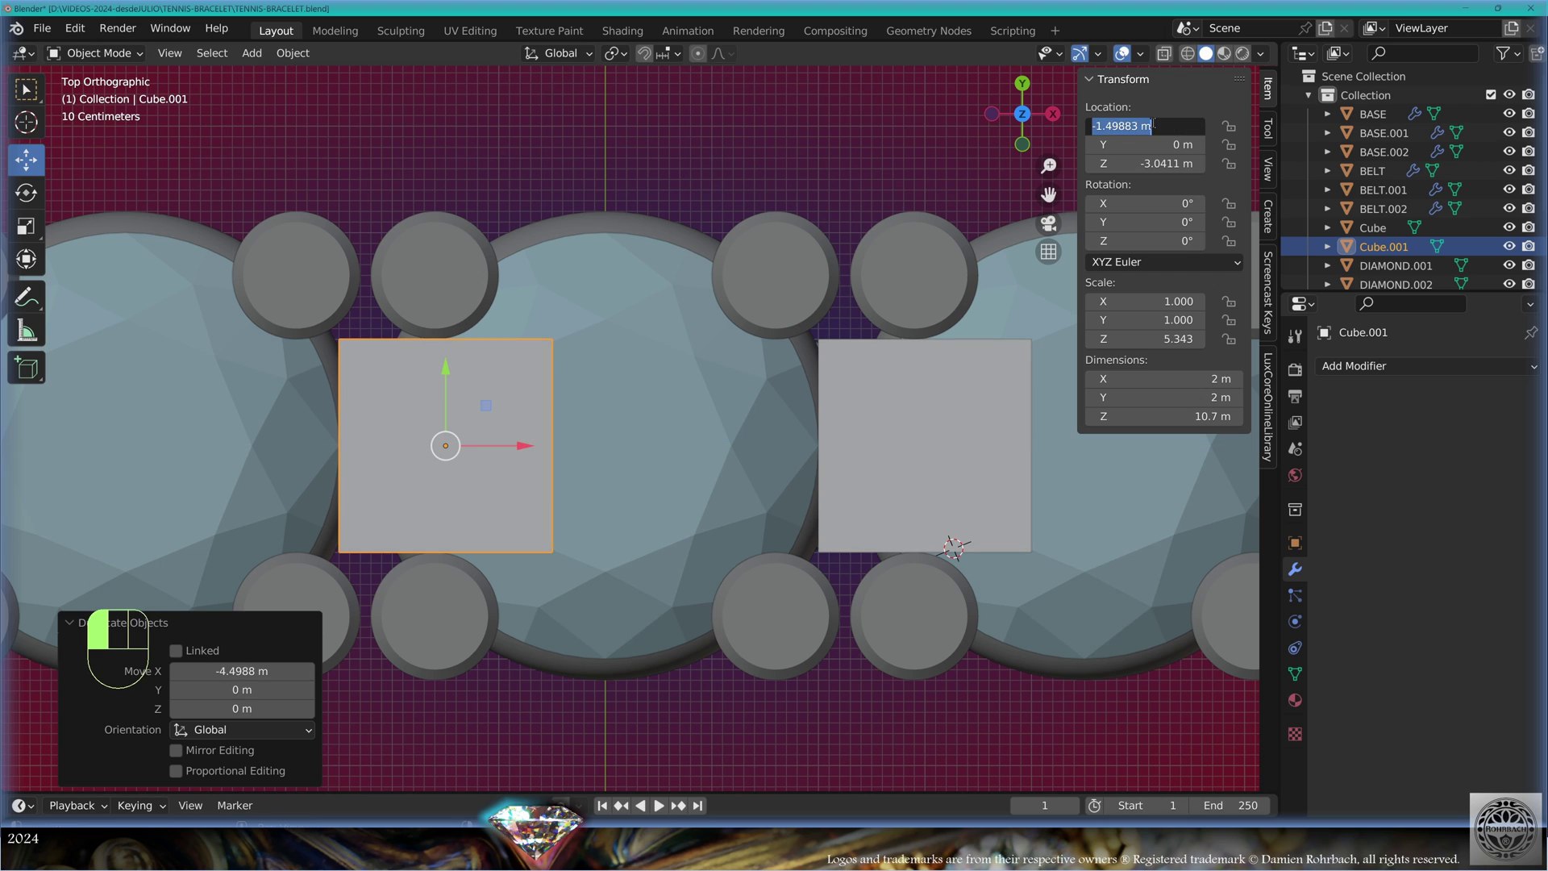
key("BackSpace")
key("Return")
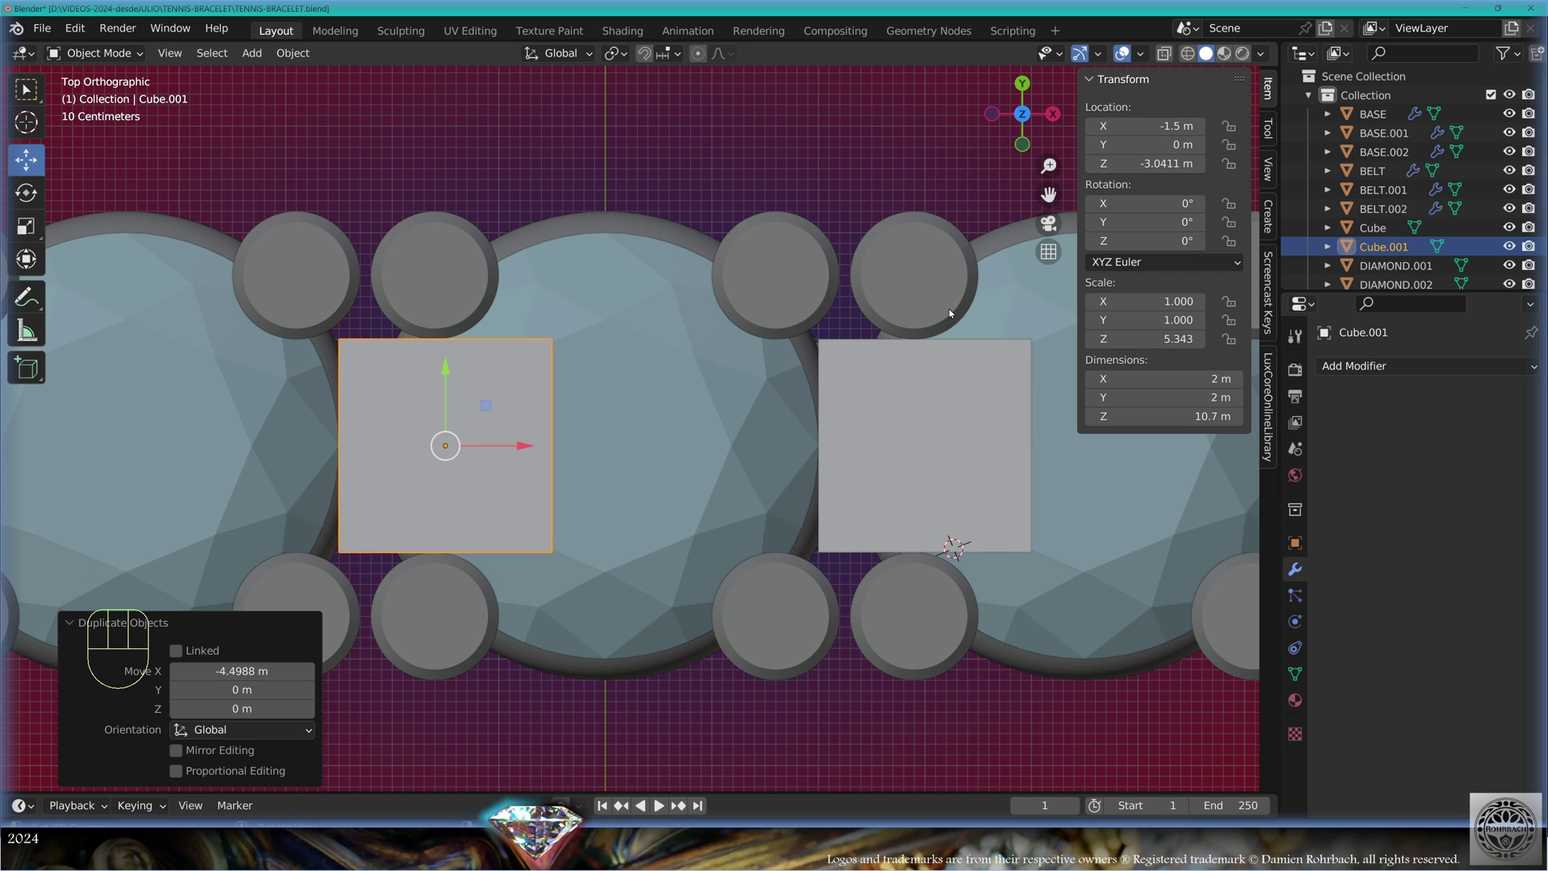
Examine from above how both cubes line up with the gaps between the diamond links
scroll(386, 476, "up", 3)
middle_click_drag(385, 476, 0, 481, "shift")
scroll(647, 428, "up", 1)
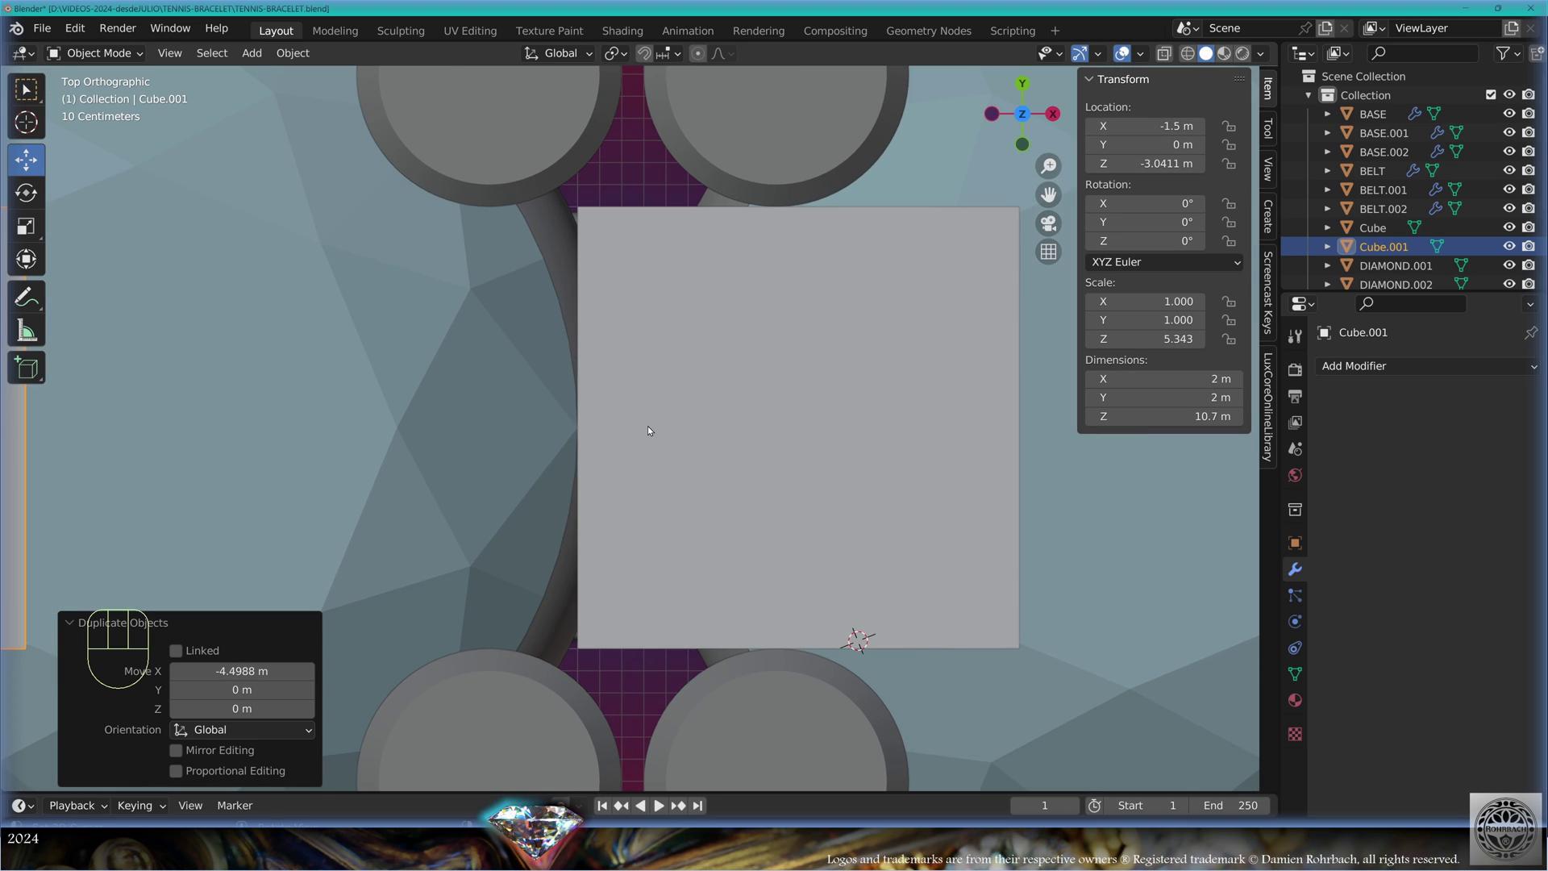
scroll(647, 427, "down", 2)
middle_click_drag(367, 451, 786, 428, "shift")
scroll(573, 392, "up", 2)
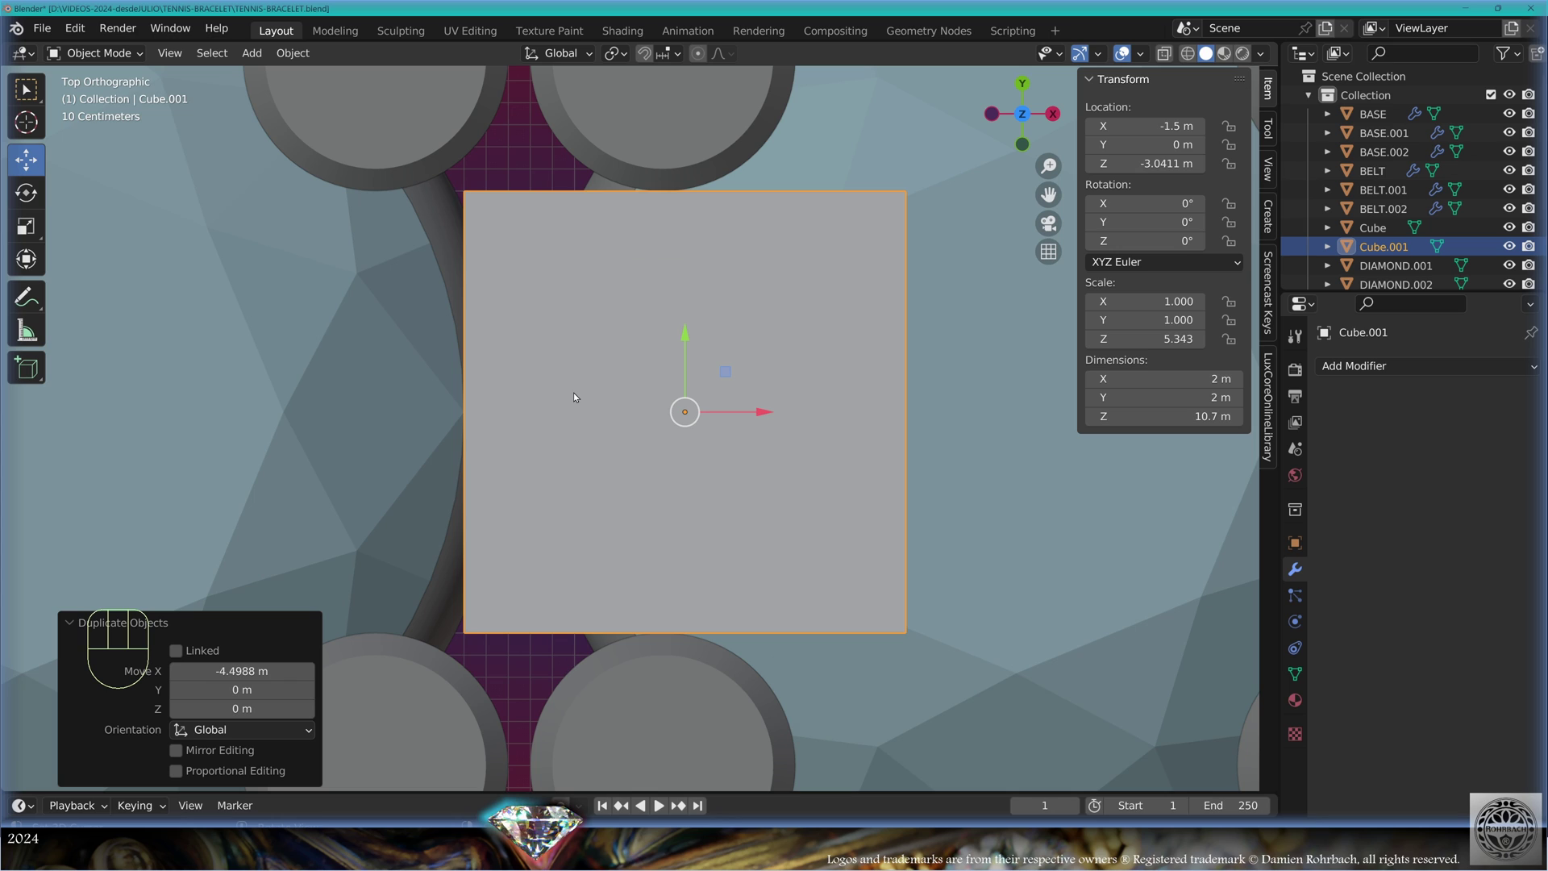
scroll(789, 476, "down", 3)
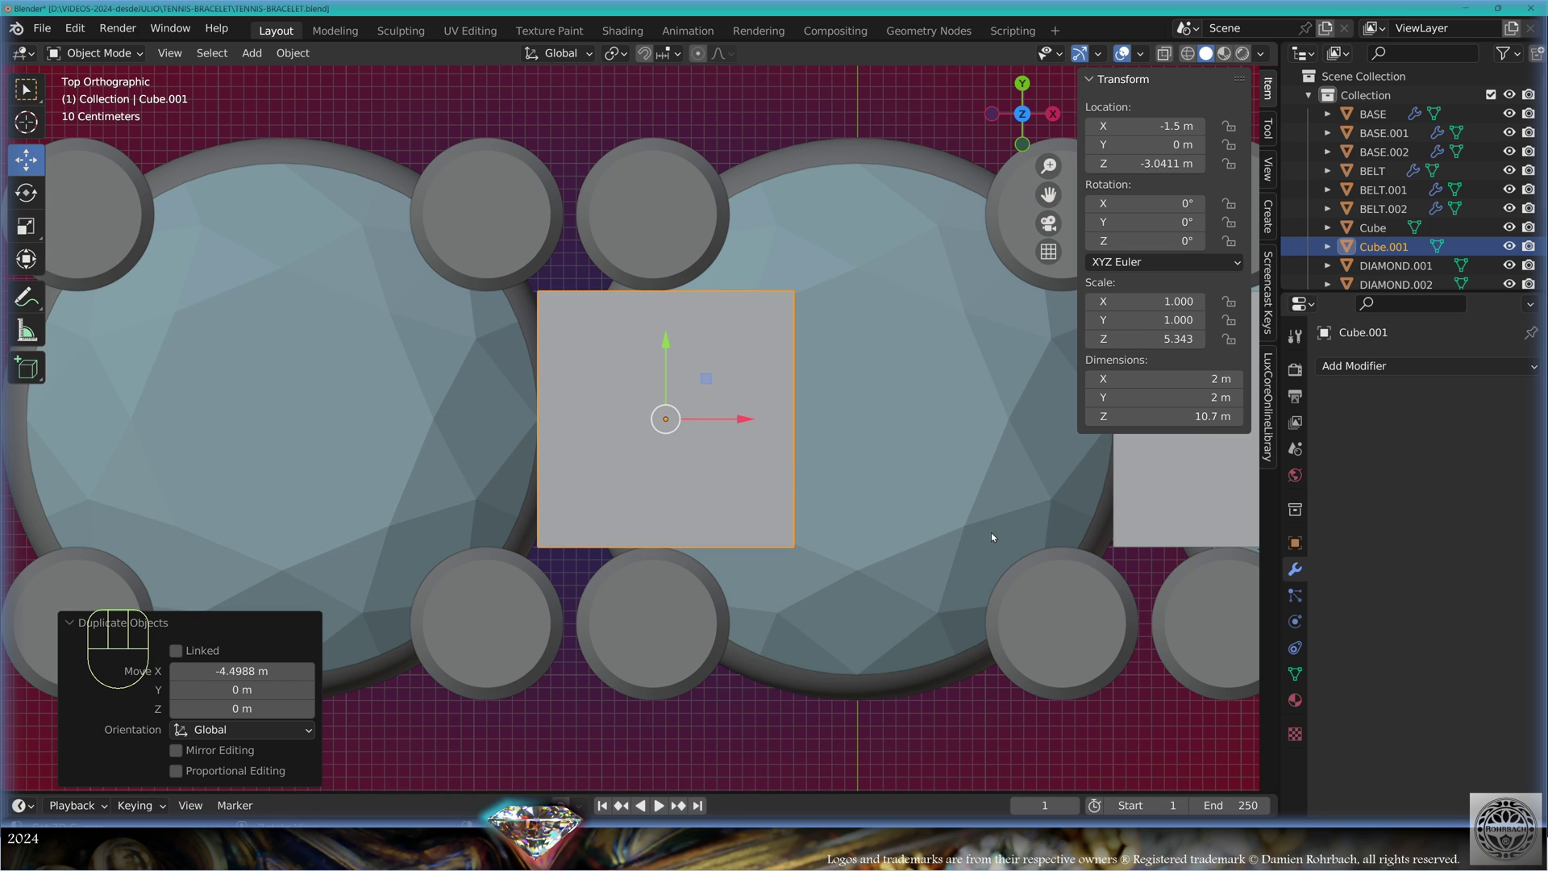
key("alt+a")
key("alt+a")
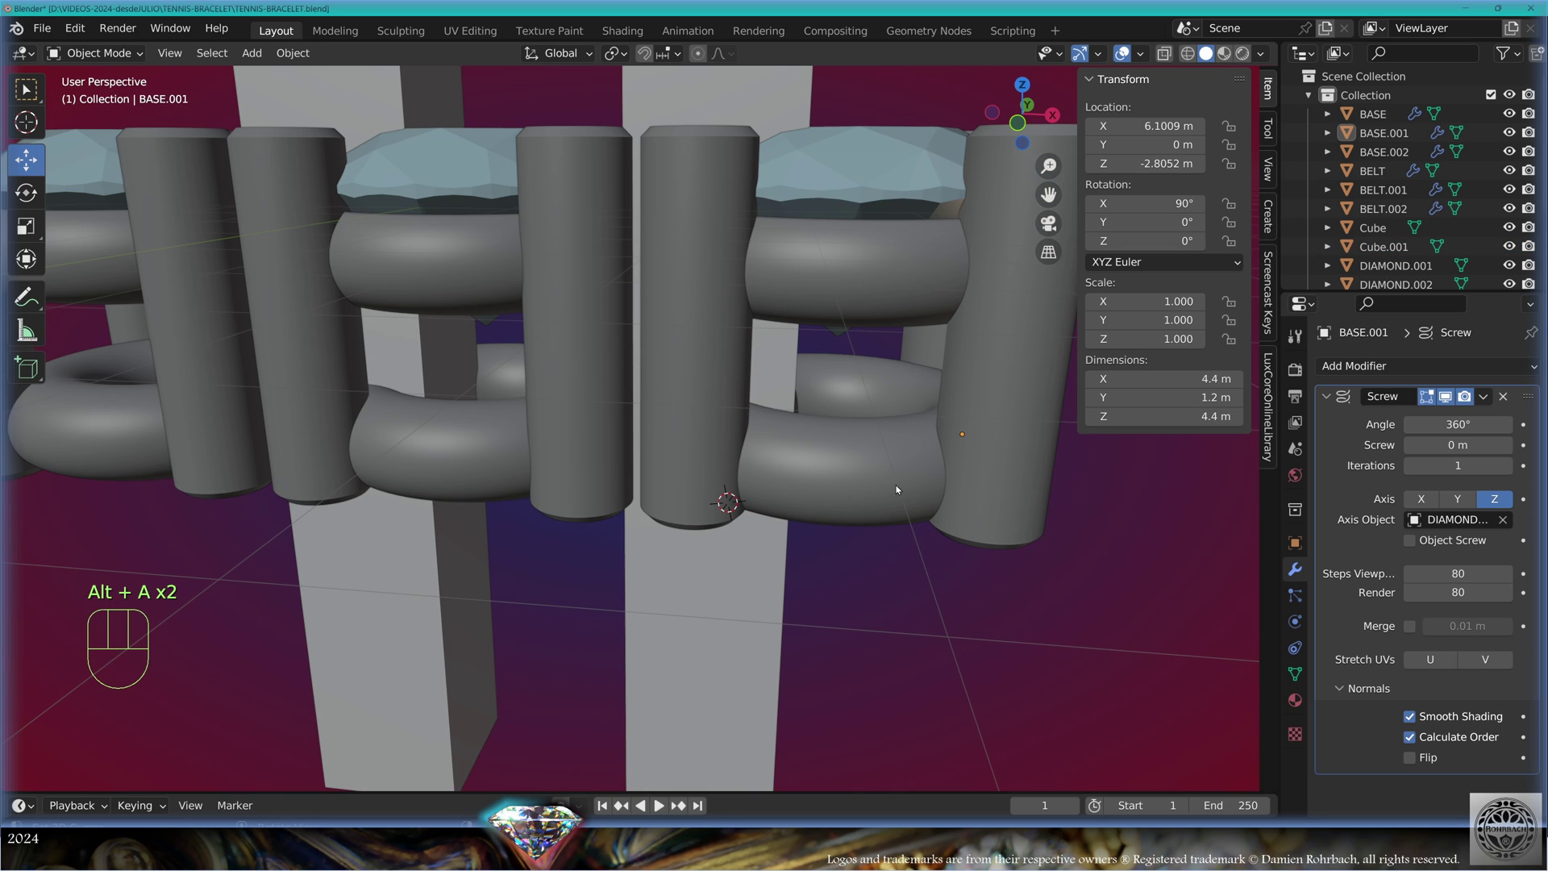
Add a Boolean Difference modifier to the lower ring BASE.001, using Cube as the object and the Fast solver
left_click(897, 490)
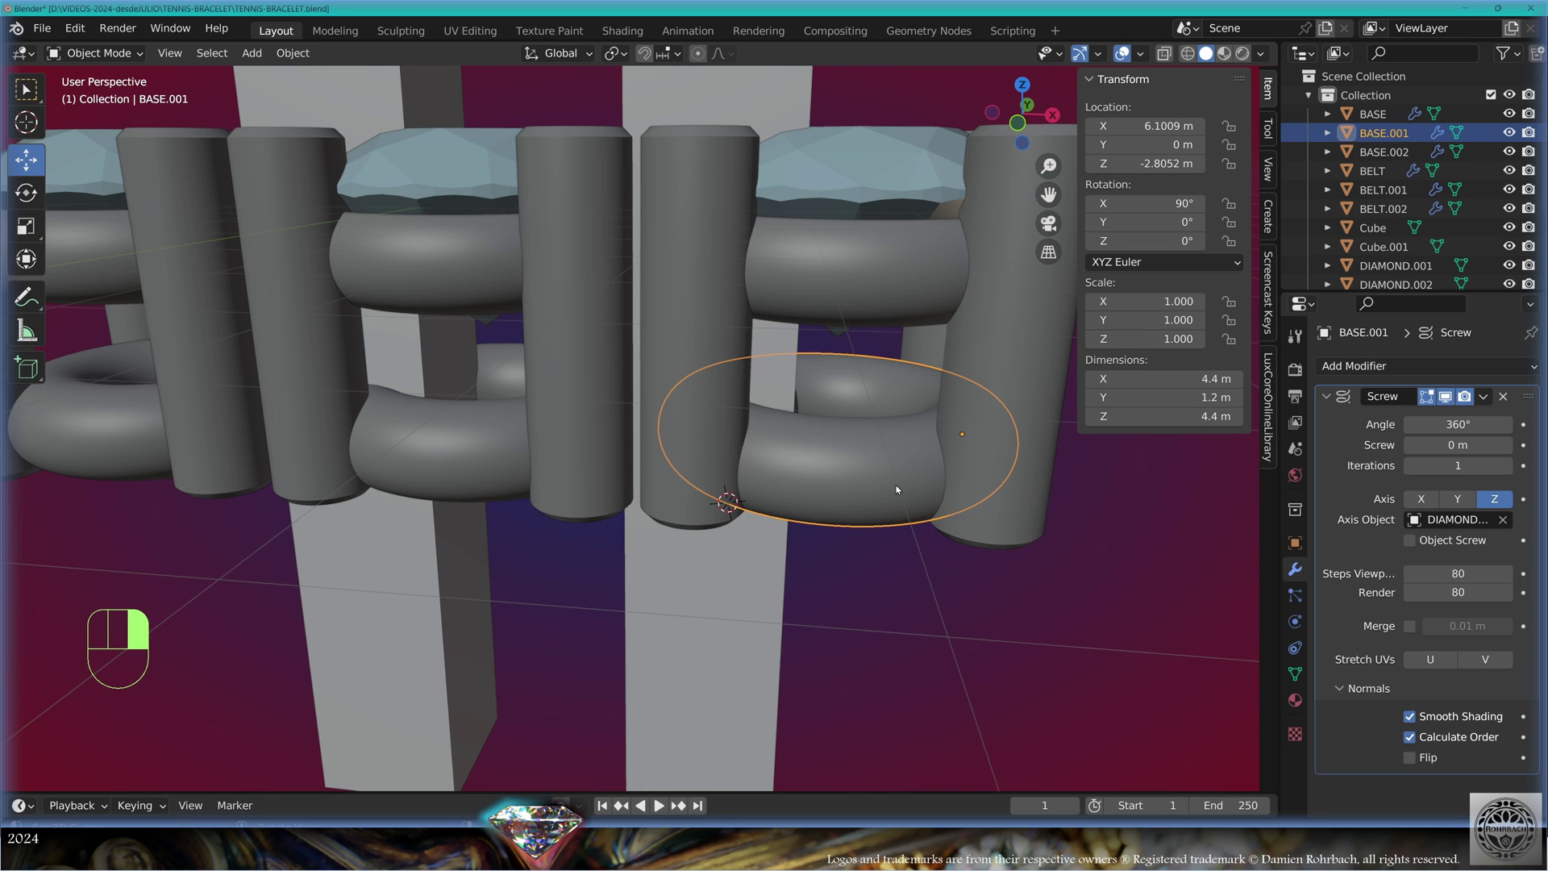
left_click(1371, 366)
left_click(1170, 460)
scroll(1389, 636, "down", 3)
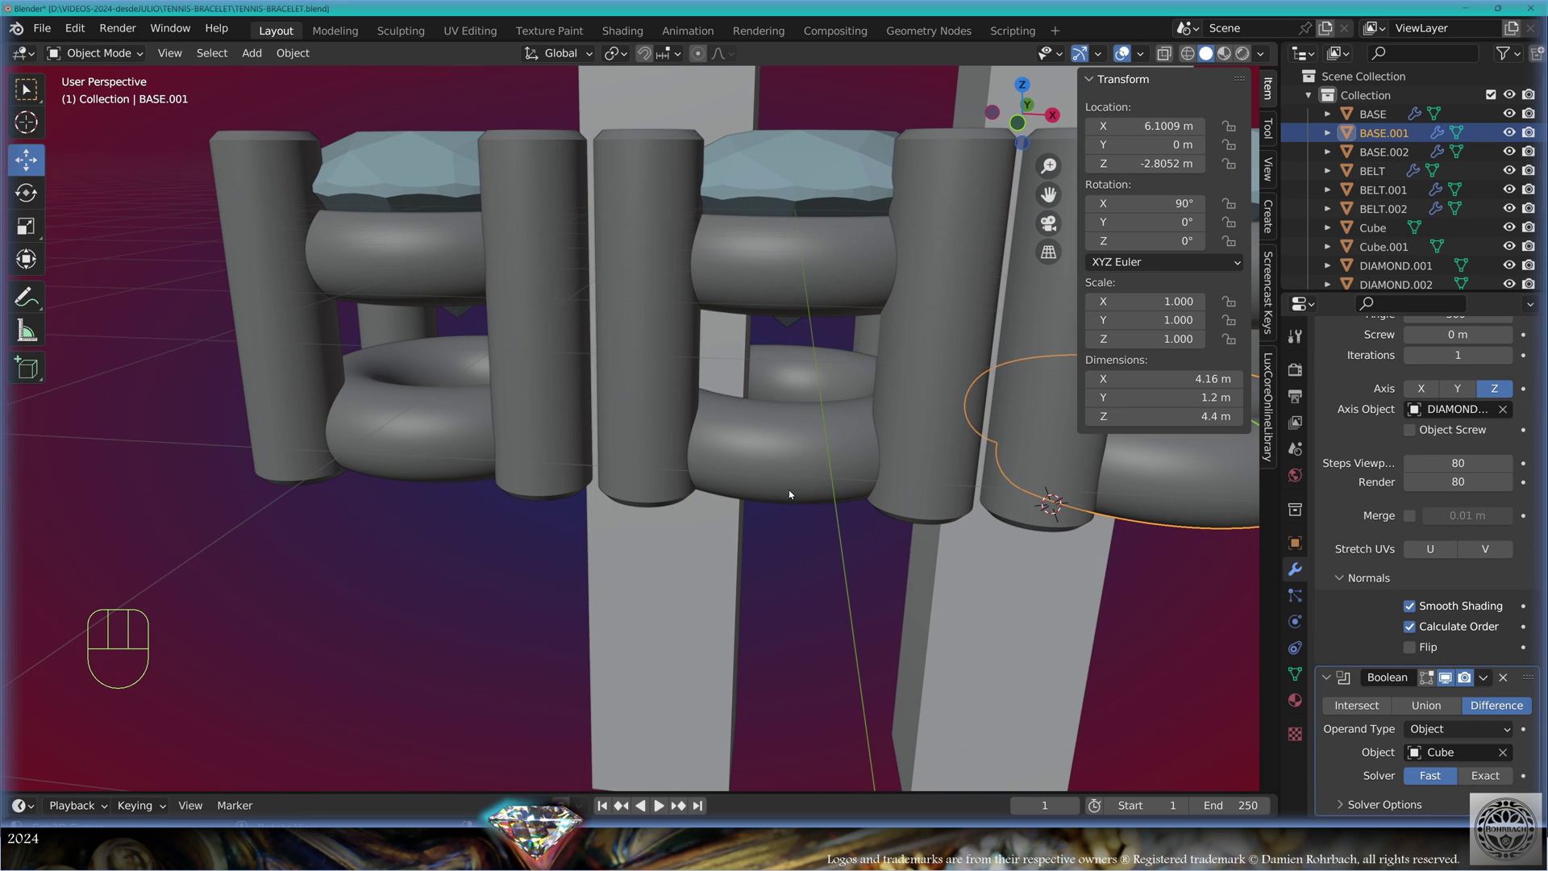
Give the lower ring BASE a Boolean Difference modifier with Cube.001 as the object and the Fast solver
left_click(803, 446)
middle_click_drag(971, 570, 903, 581, "shift")
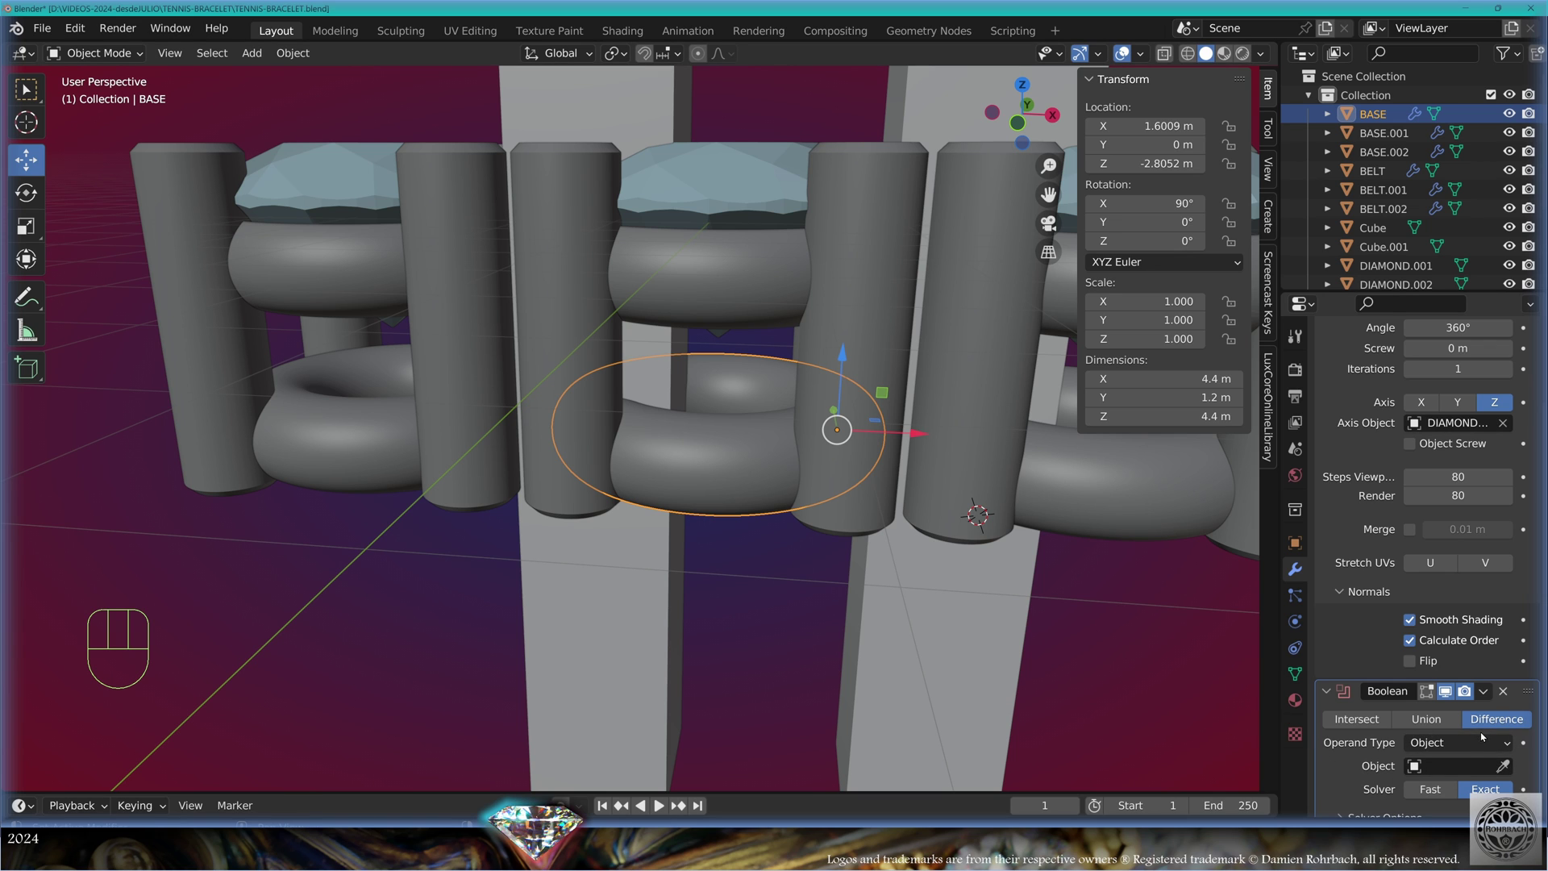
left_click(1429, 789)
left_click(1502, 765)
left_click(625, 593)
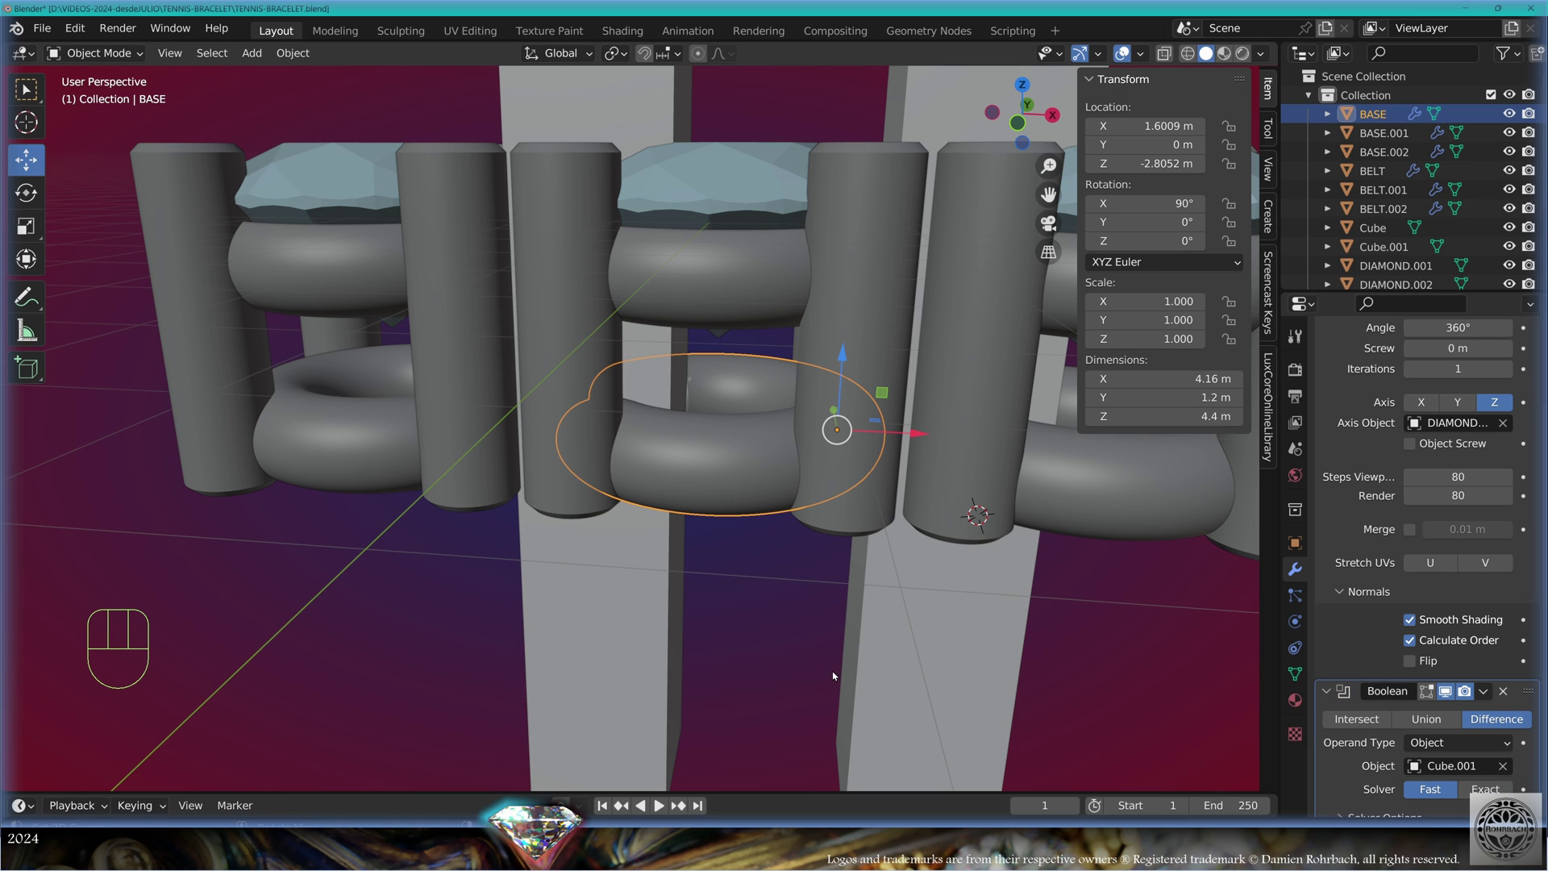
Hide both cutter cubes and inspect the cuts in the lower rings from below
left_click(650, 669)
key("h")
left_click(936, 641)
key("h")
middle_click_drag(1047, 678, 992, 525)
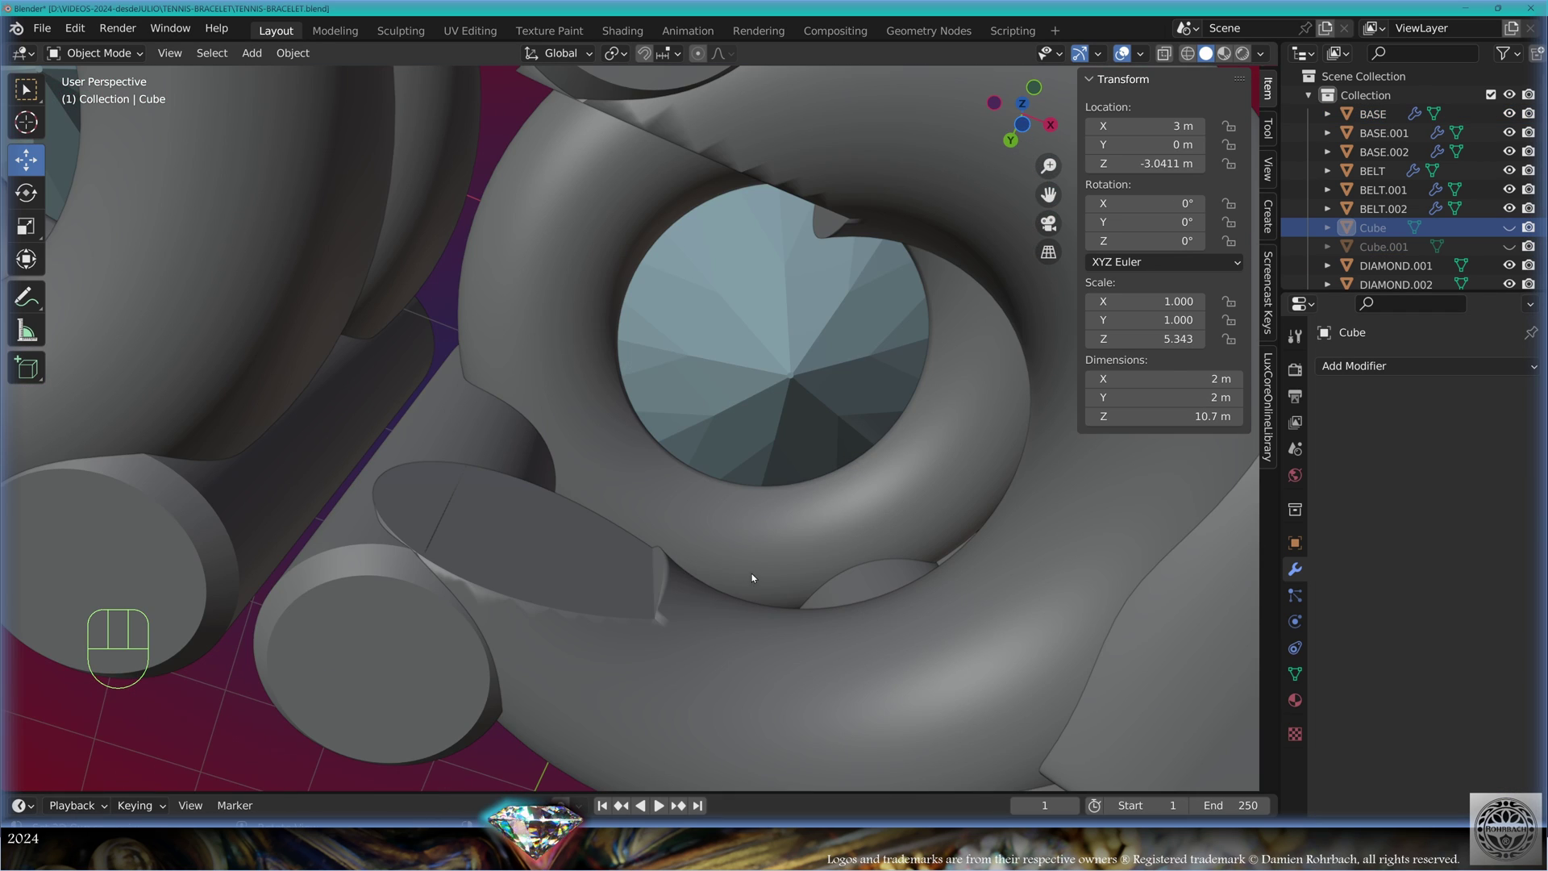
scroll(663, 584, "down", 5)
middle_click_drag(653, 584, 713, 532)
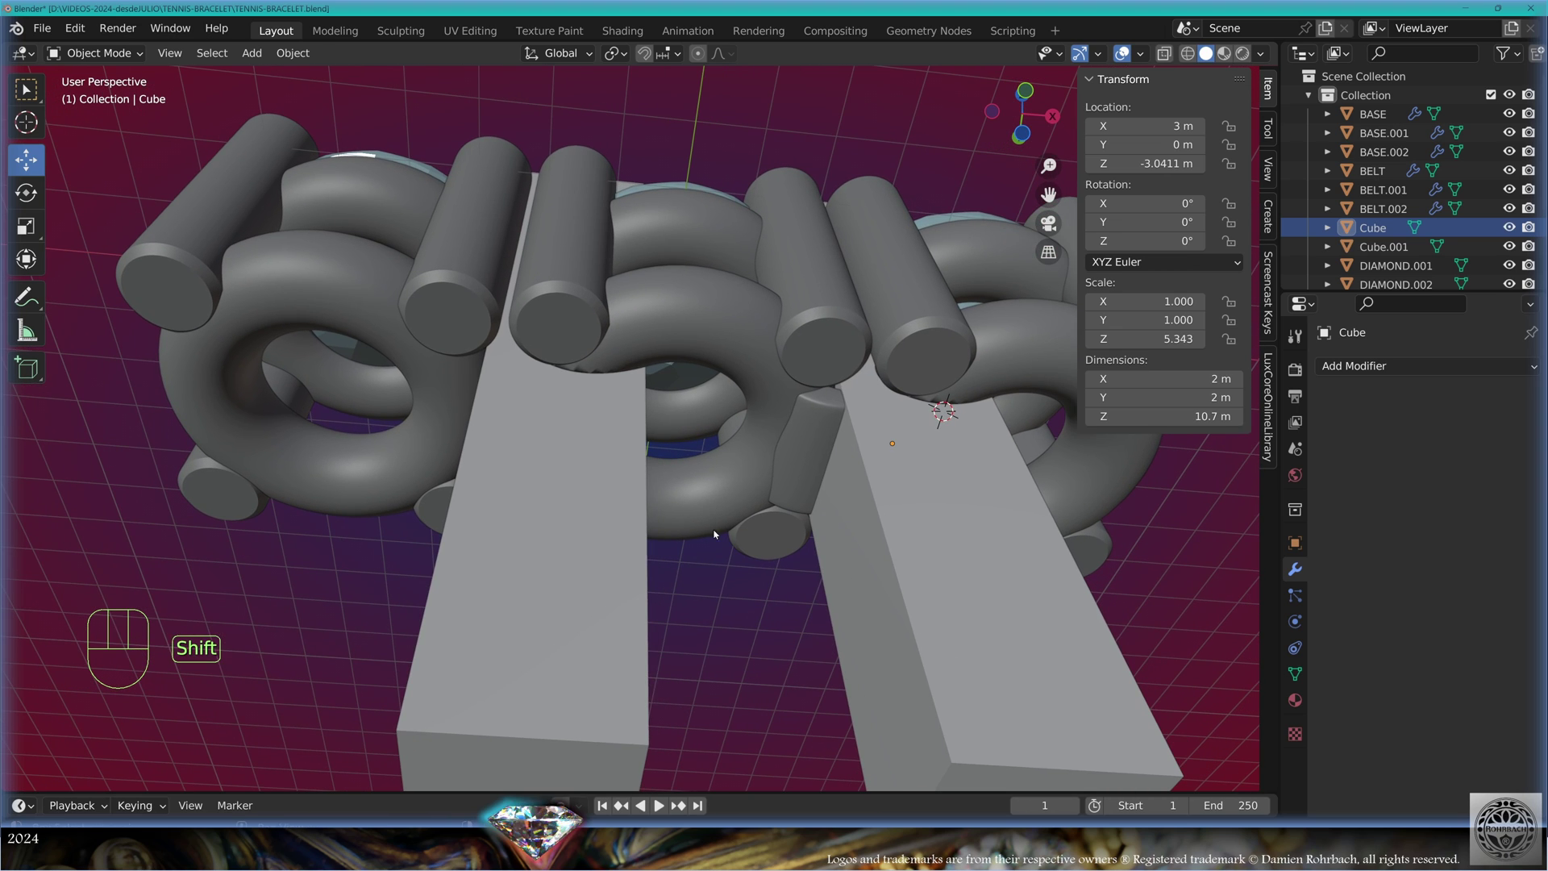
Scale both cutter cubes by 1.5 along X about their individual origins, and hide them
left_click(615, 53)
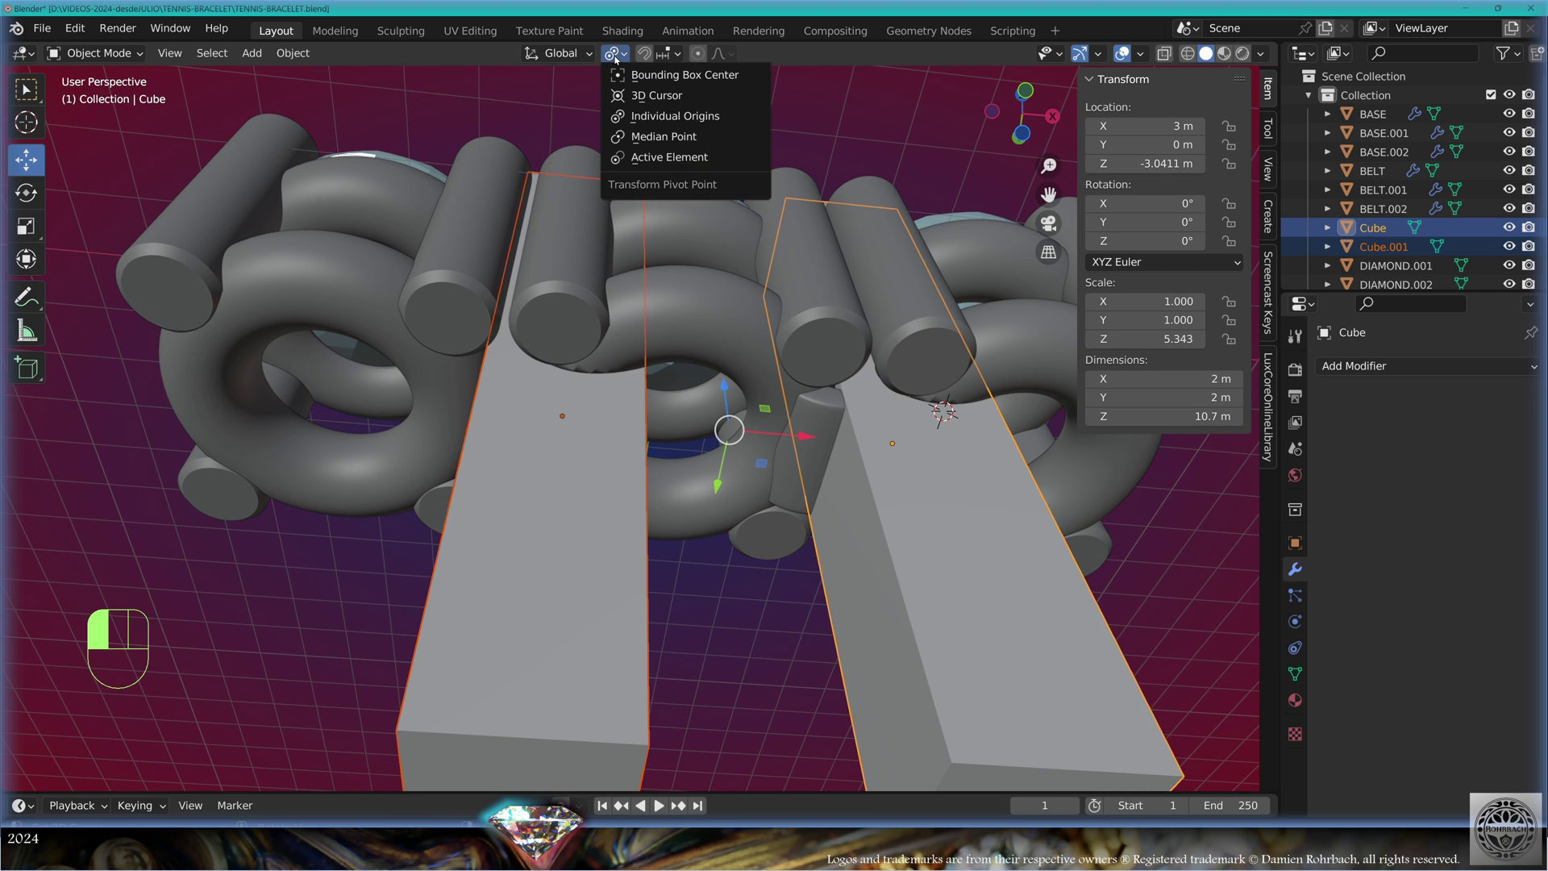
left_click(646, 116)
key("s")
key("x")
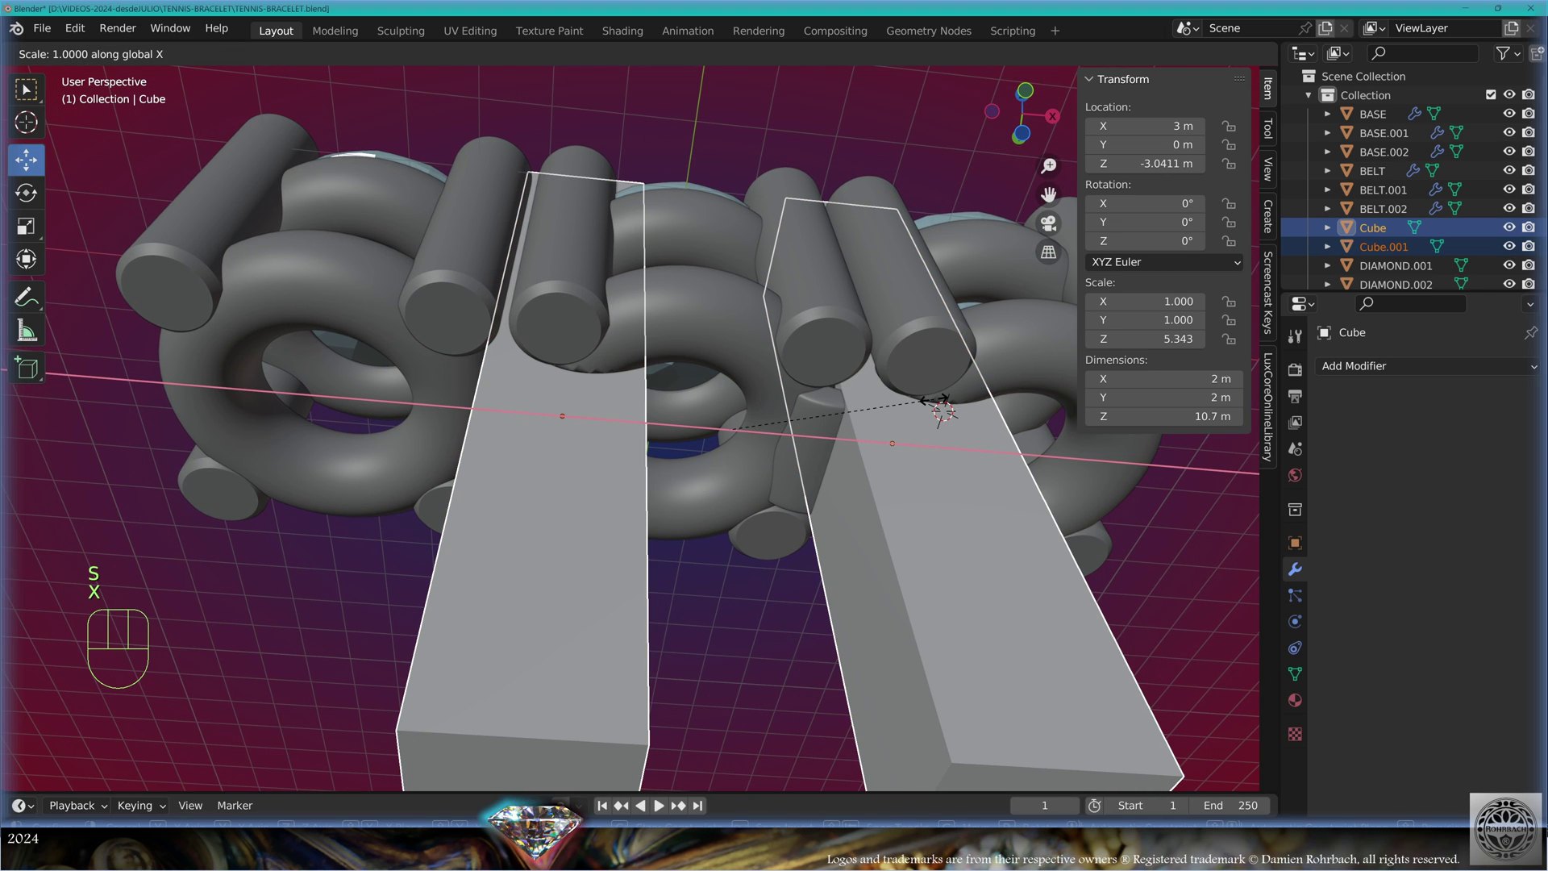
left_click(1023, 397)
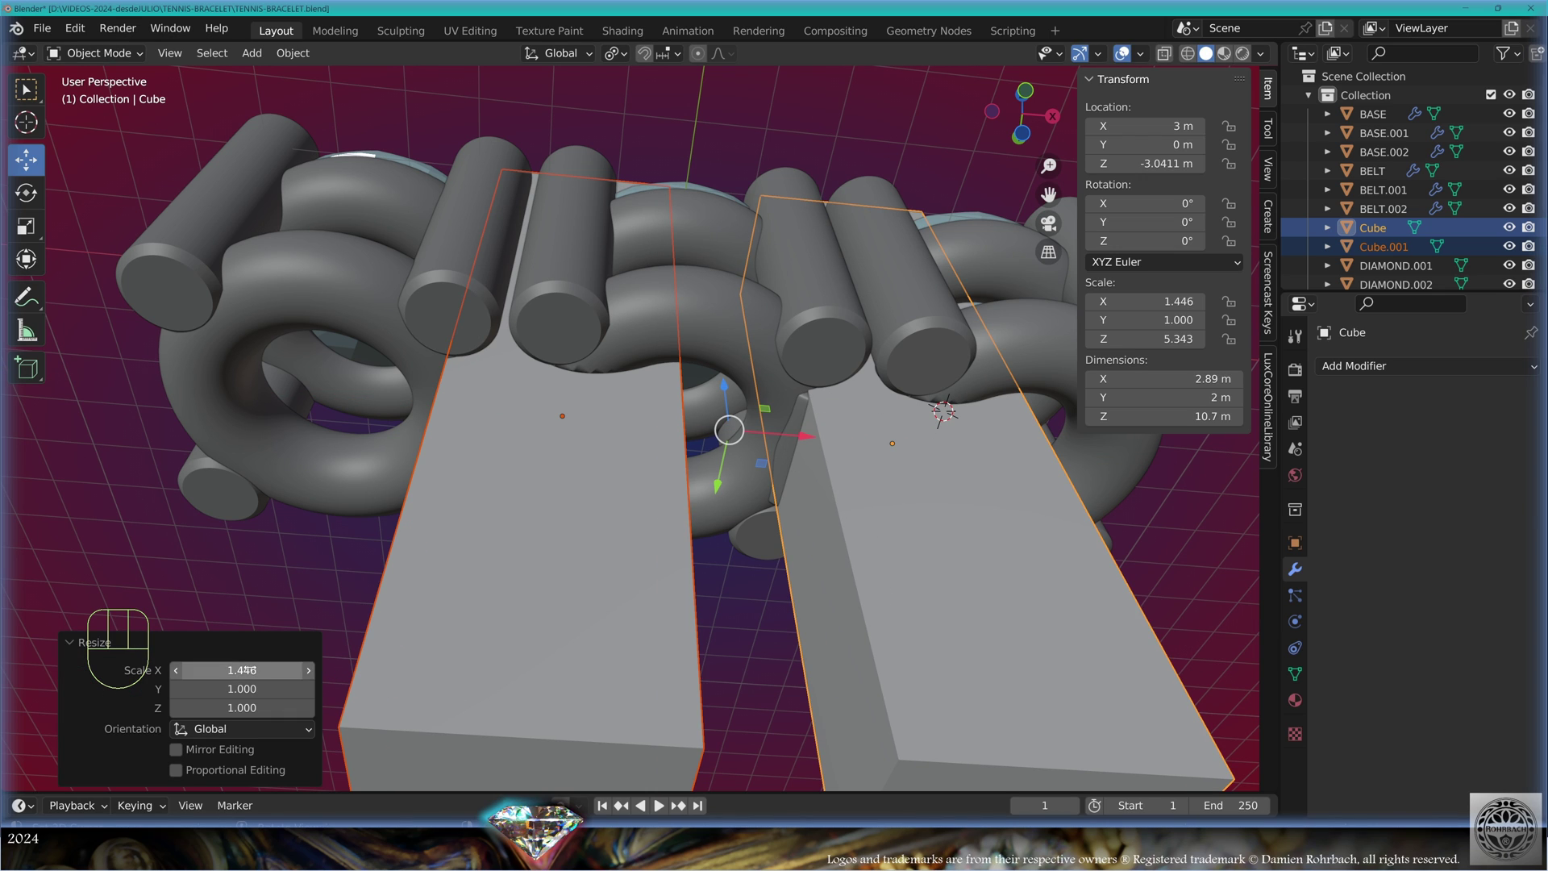
left_click(254, 669)
type("1.5")
key("Return")
key("h")
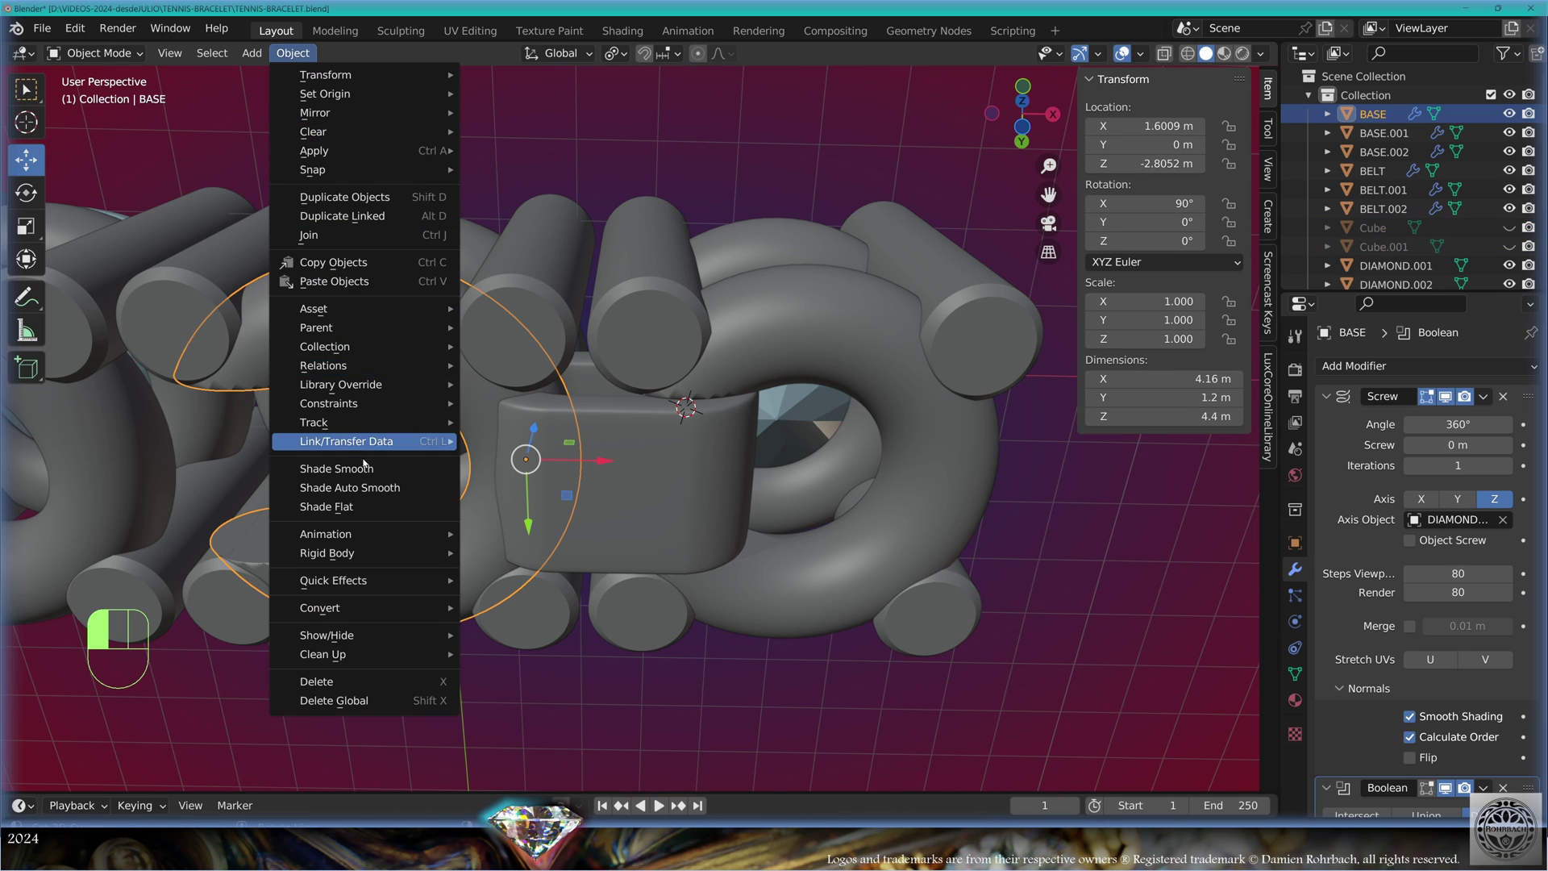
Apply Shade Auto Smooth to the cut rings BASE and BASE.001, and save the file
left_click(364, 486)
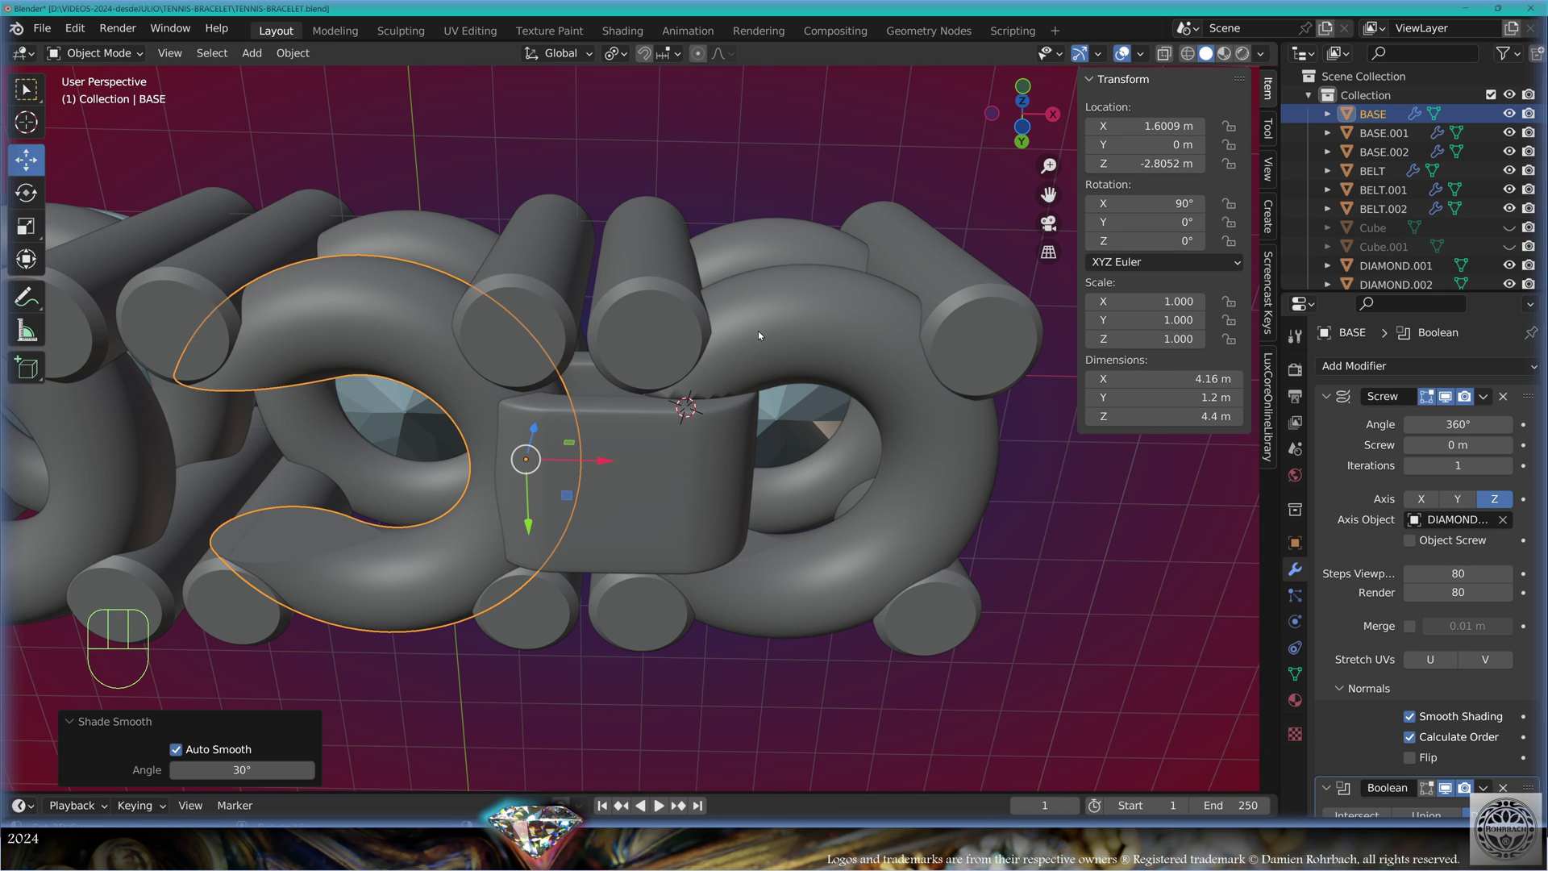
left_click(758, 335)
left_click(293, 52)
left_click(347, 473)
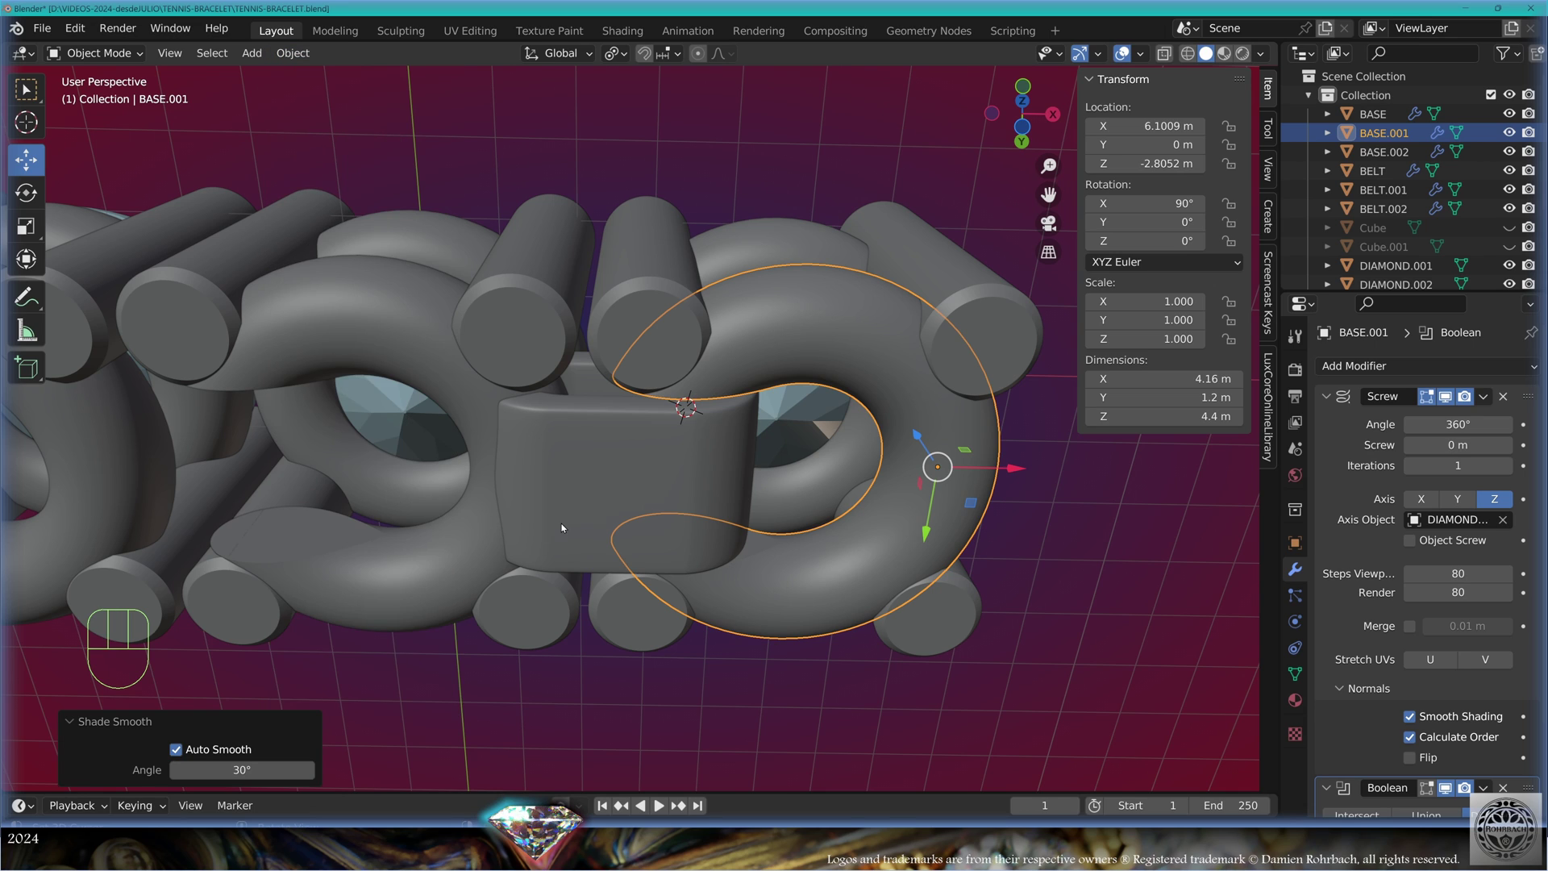
middle_click_drag(562, 527, 905, 619)
key("ctrl+s")
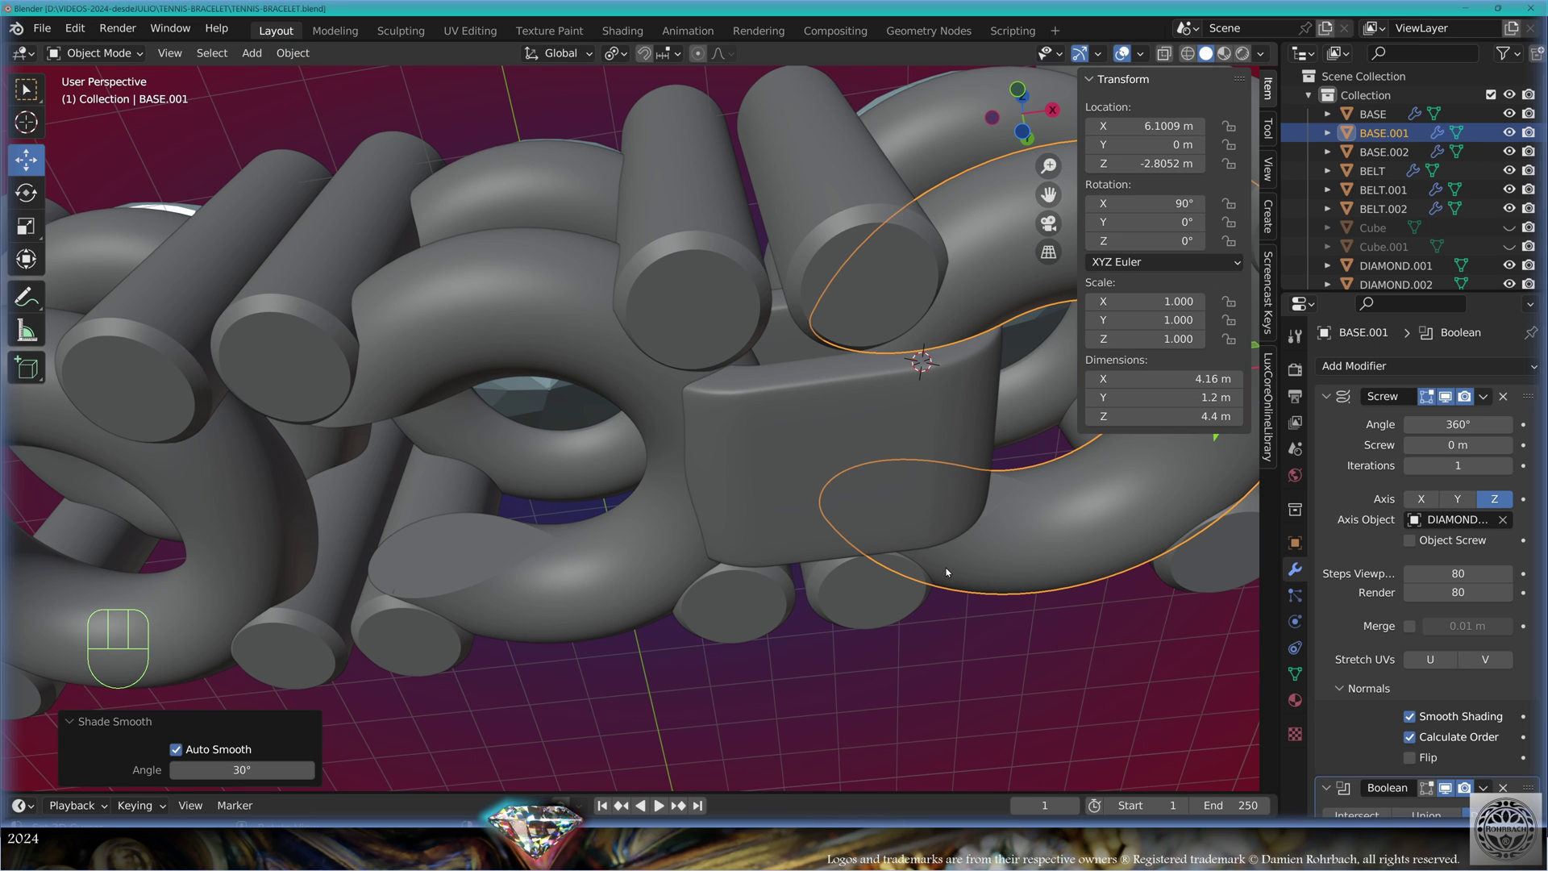
Add an 80-vertex circle with a 0.8 m radius, aligned to the front view and located at Y 0 m
left_click(252, 53)
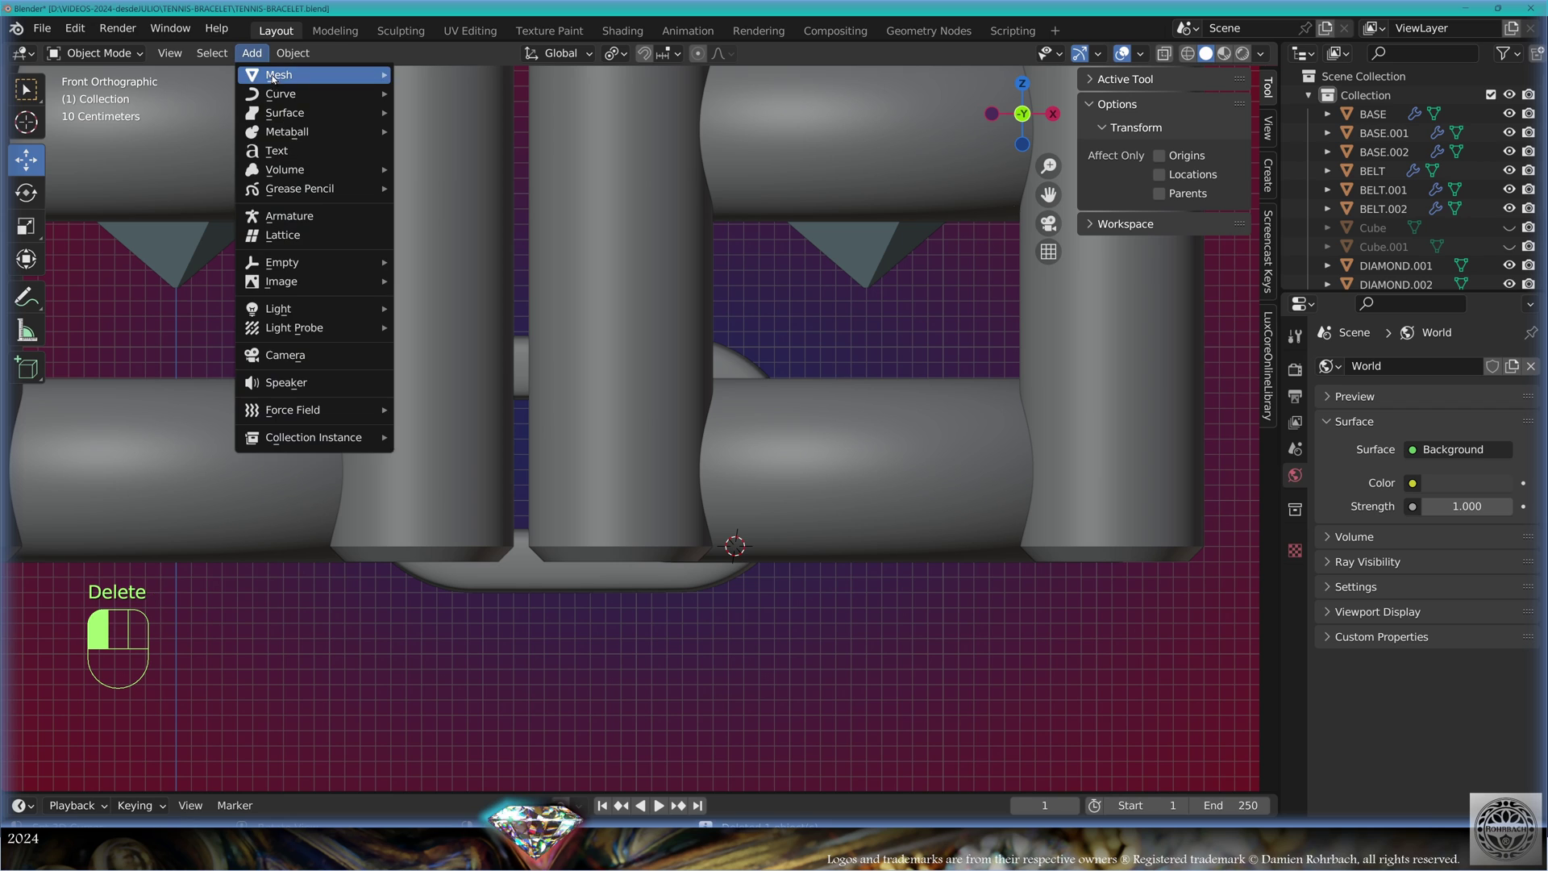
mouse_move(287, 73)
left_click(480, 112)
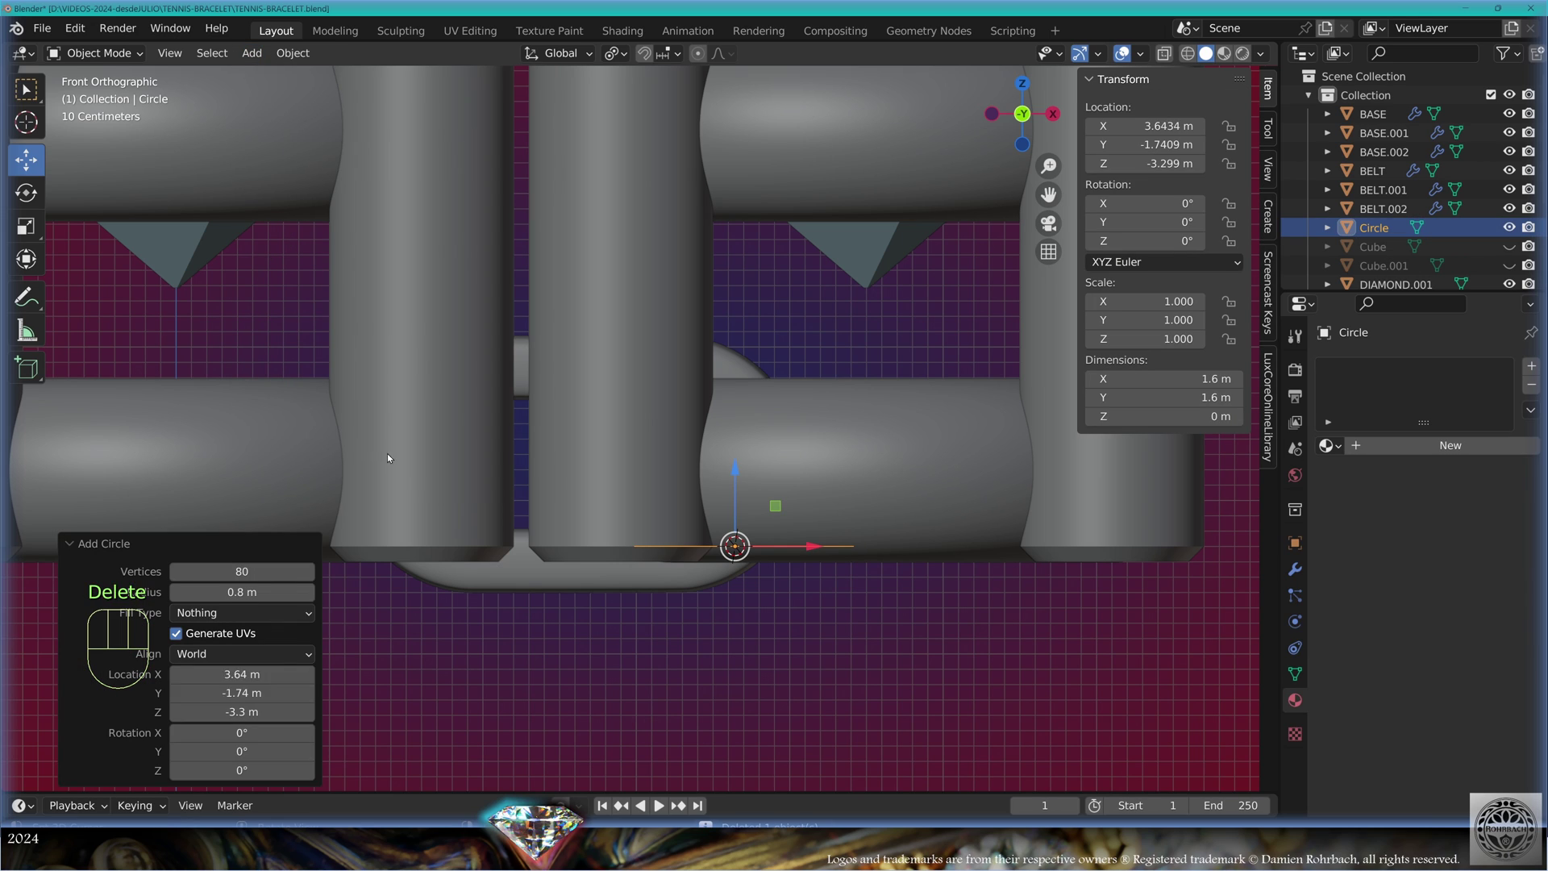
left_click(239, 654)
left_click(238, 693)
key("BackSpace")
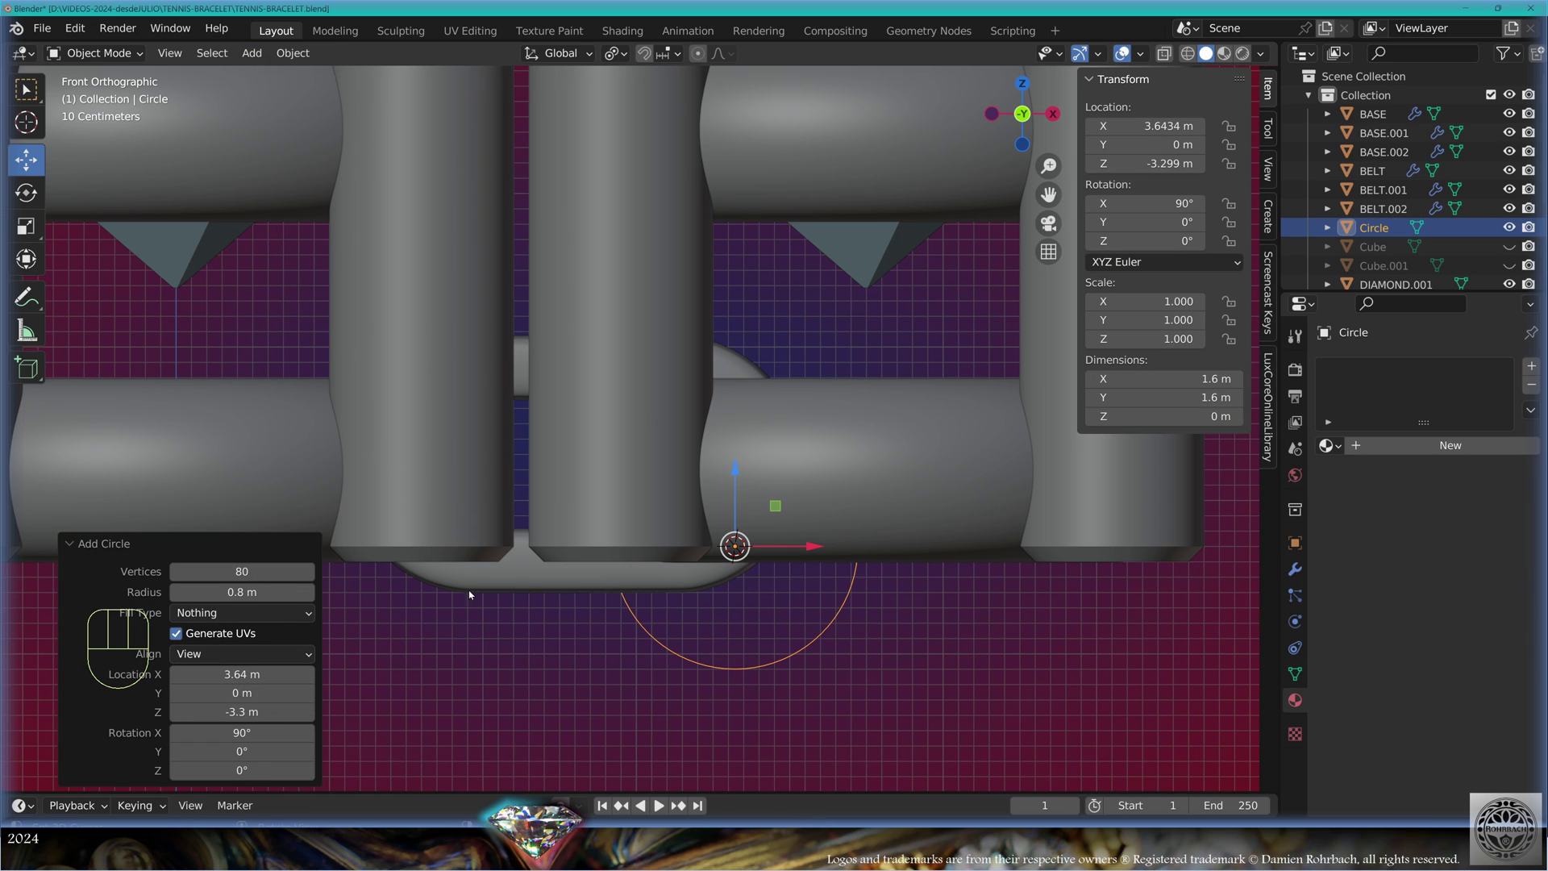
Isolate the circle, the connecting link and the adjoining base ring in local view, and turn on X-ray display
left_click(806, 428, "shift")
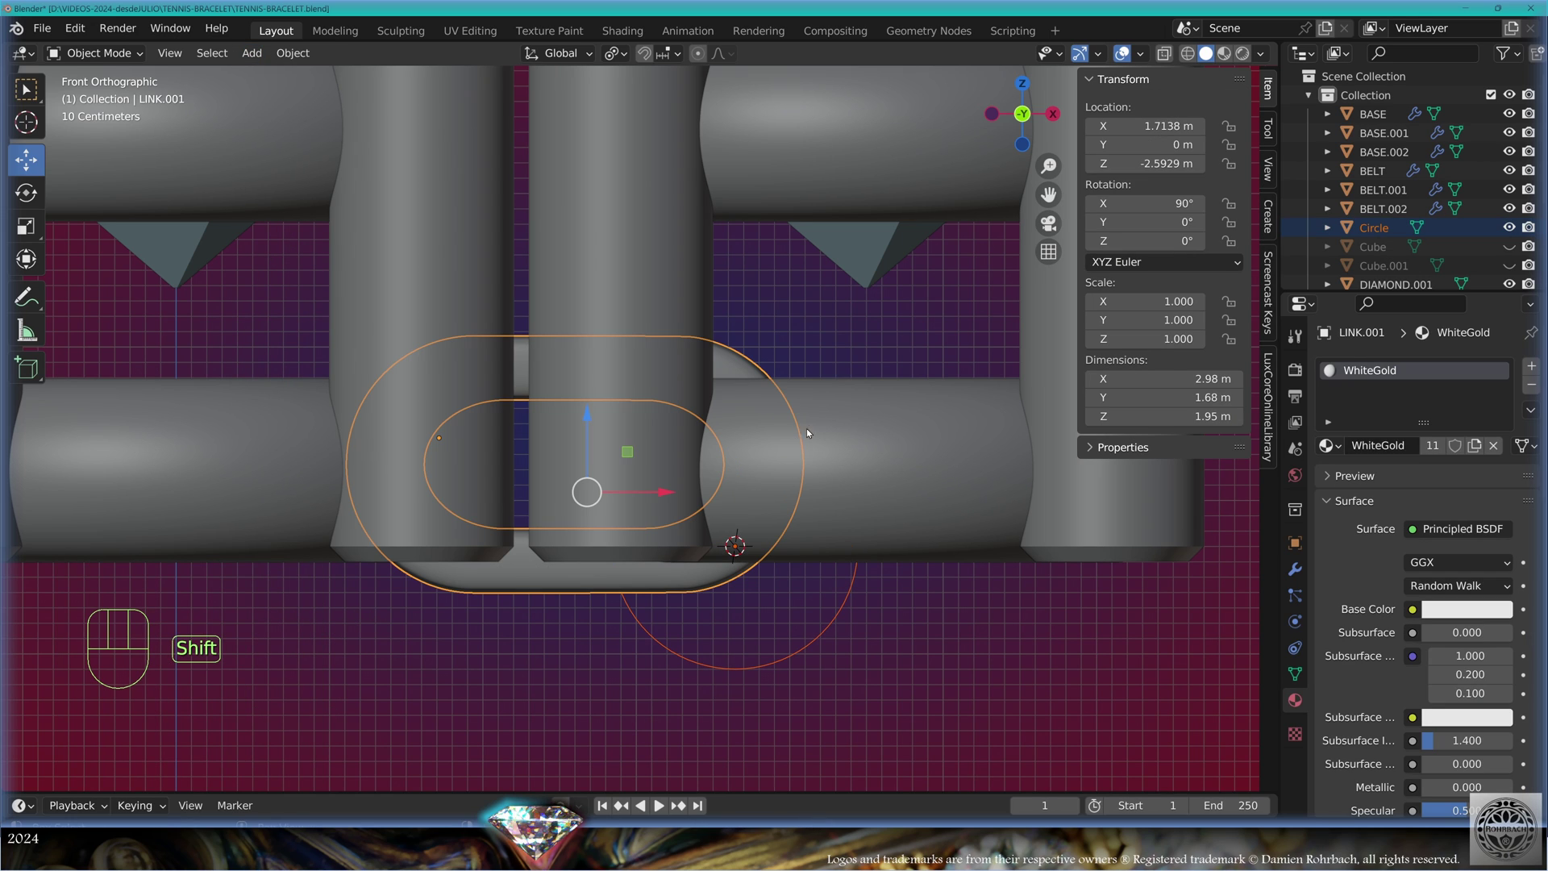
key("KP_Divide")
scroll(691, 505, "up", 4)
left_click(714, 571)
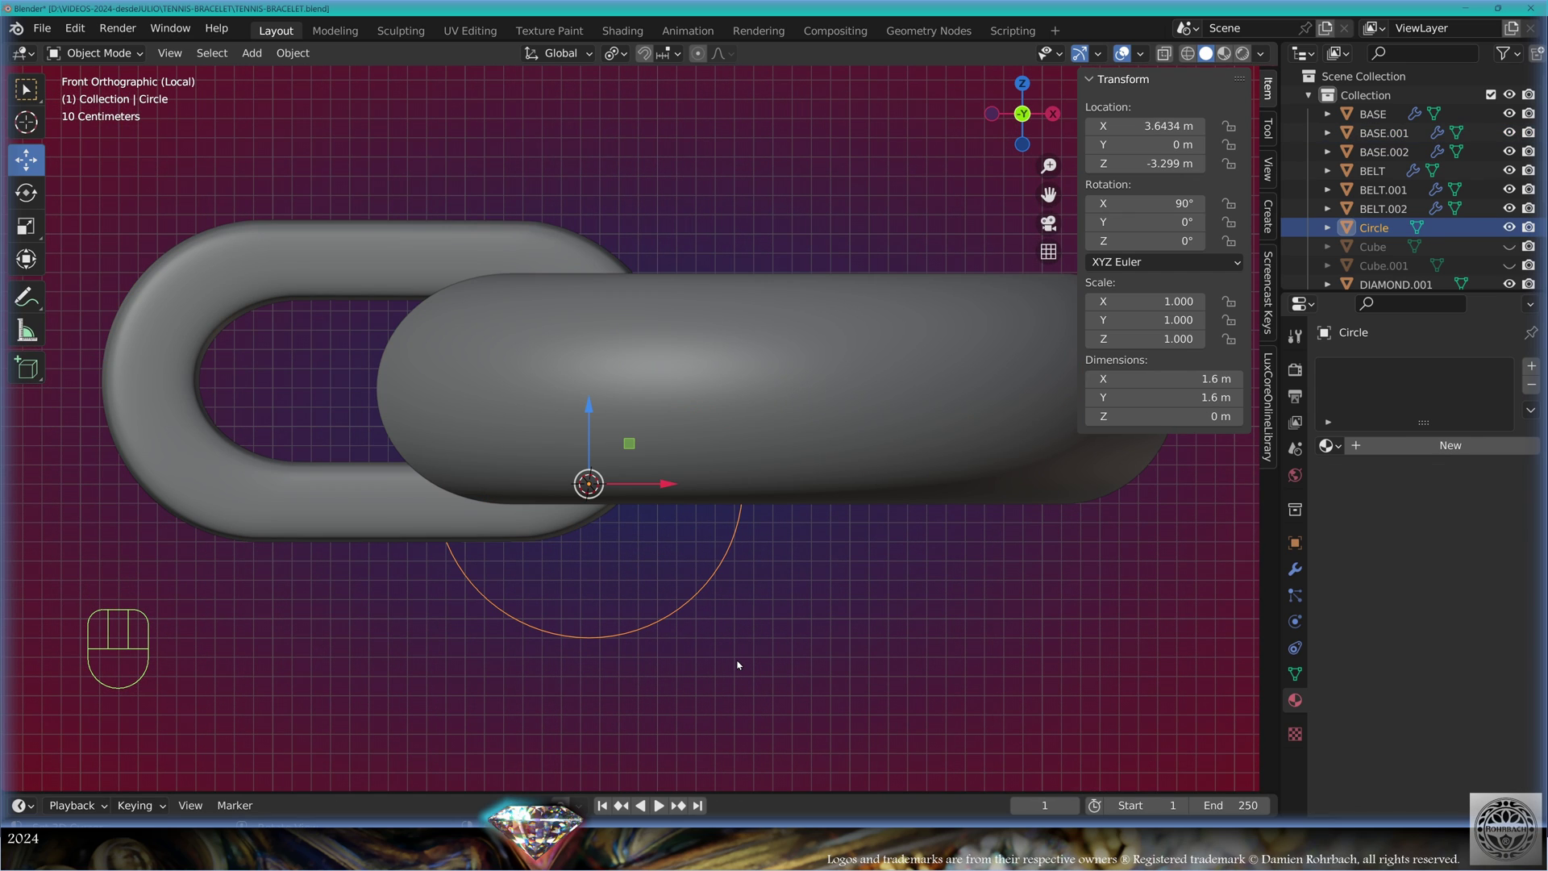
key("alt+z")
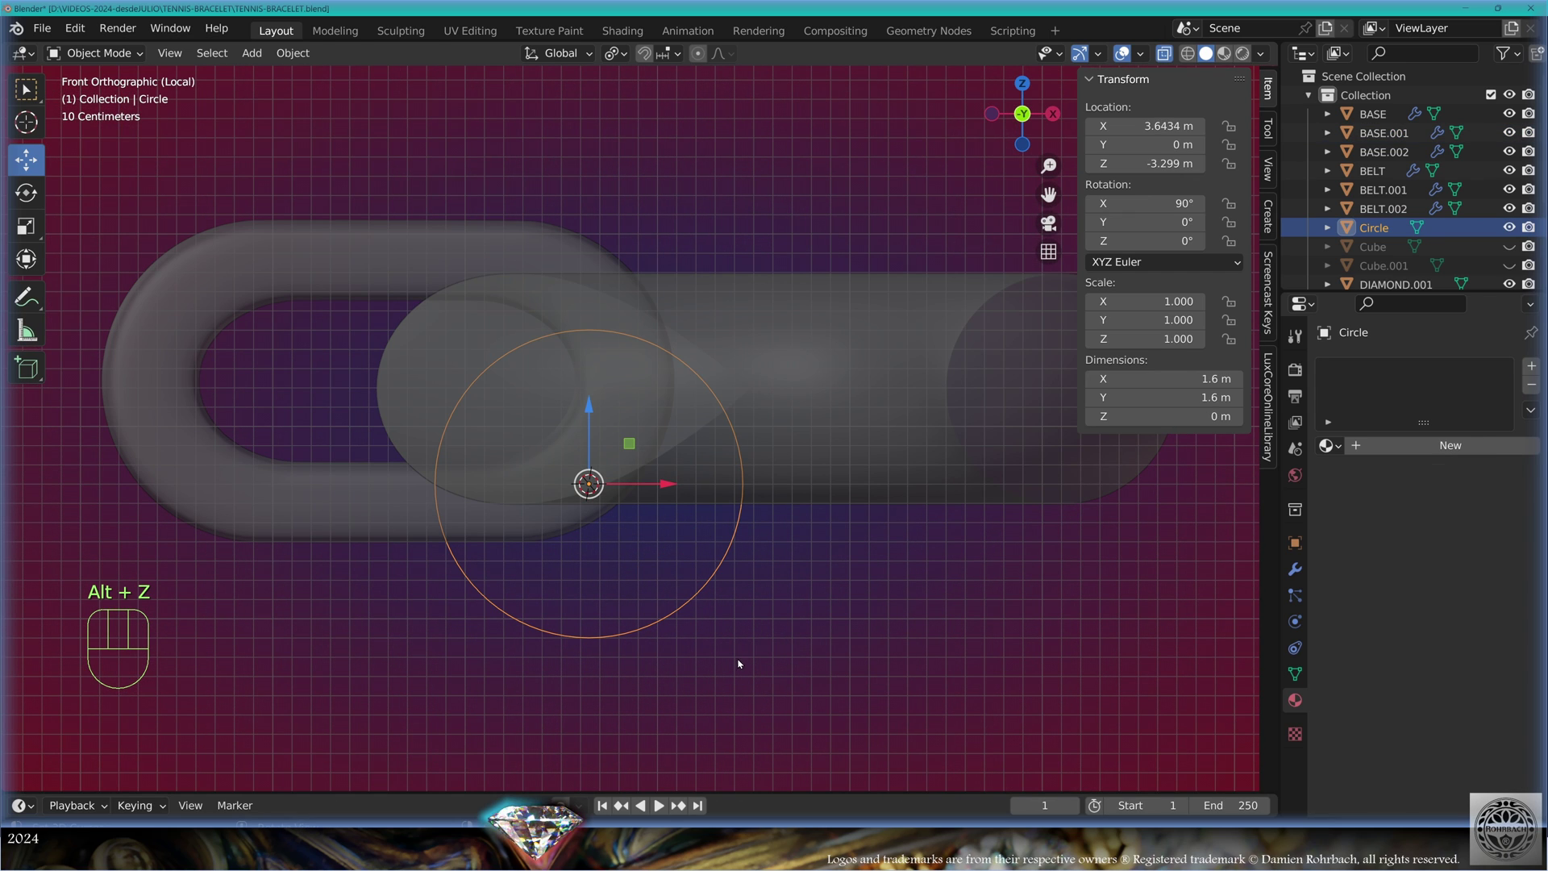
Shrink the circle's mesh, center it inside the ring's cut end at about X 3.11 m, Z -2.78 m, and fill it with a face
key("Tab")
key("s")
key("g")
left_click(824, 419)
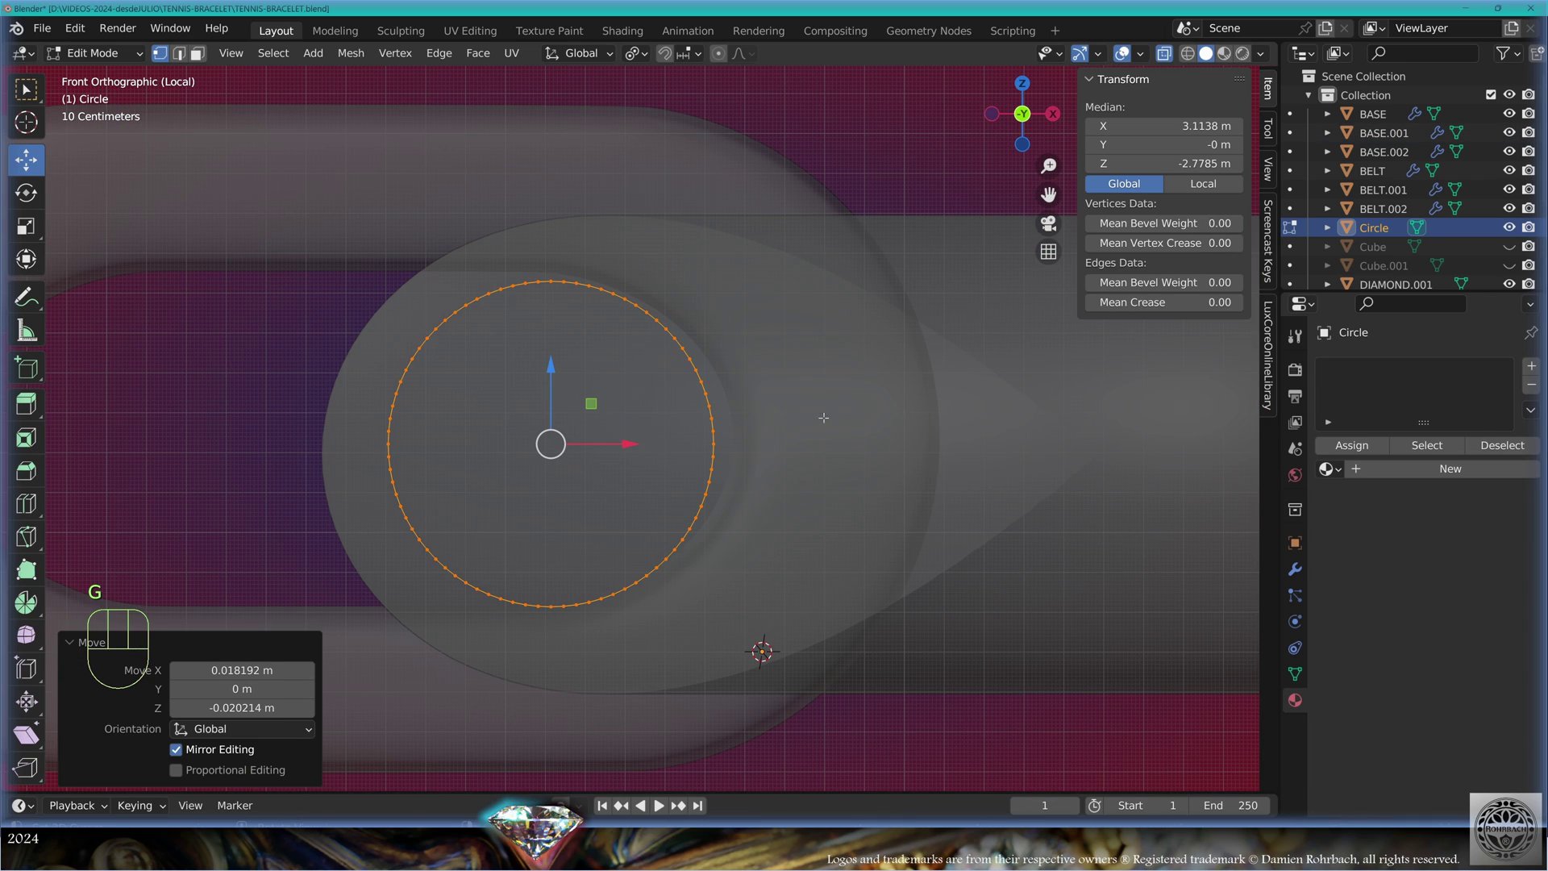
key("s")
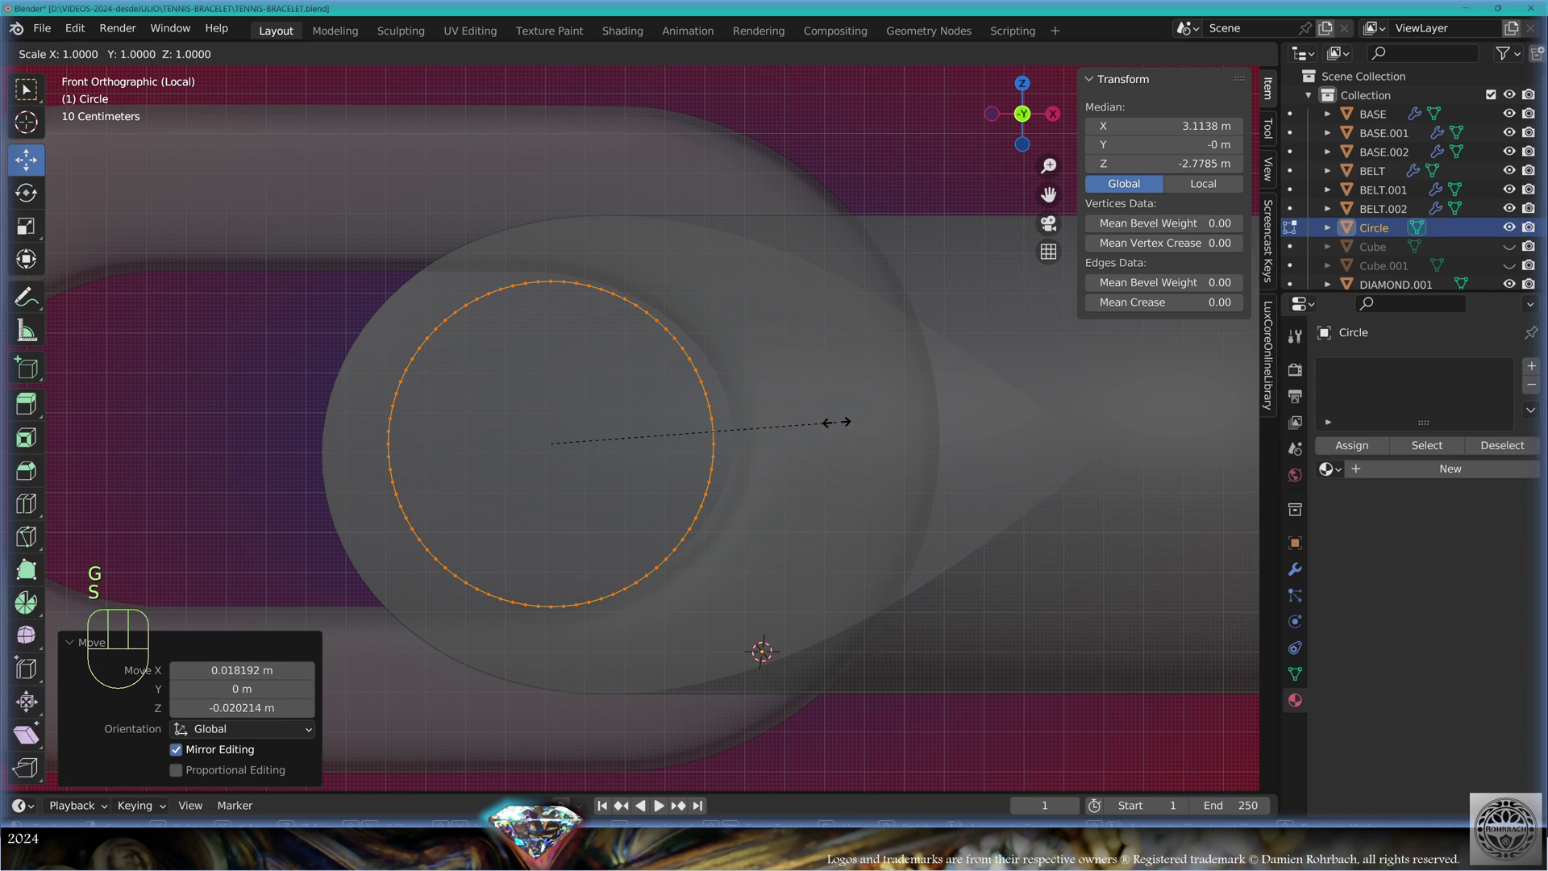
left_click(837, 422)
key("f")
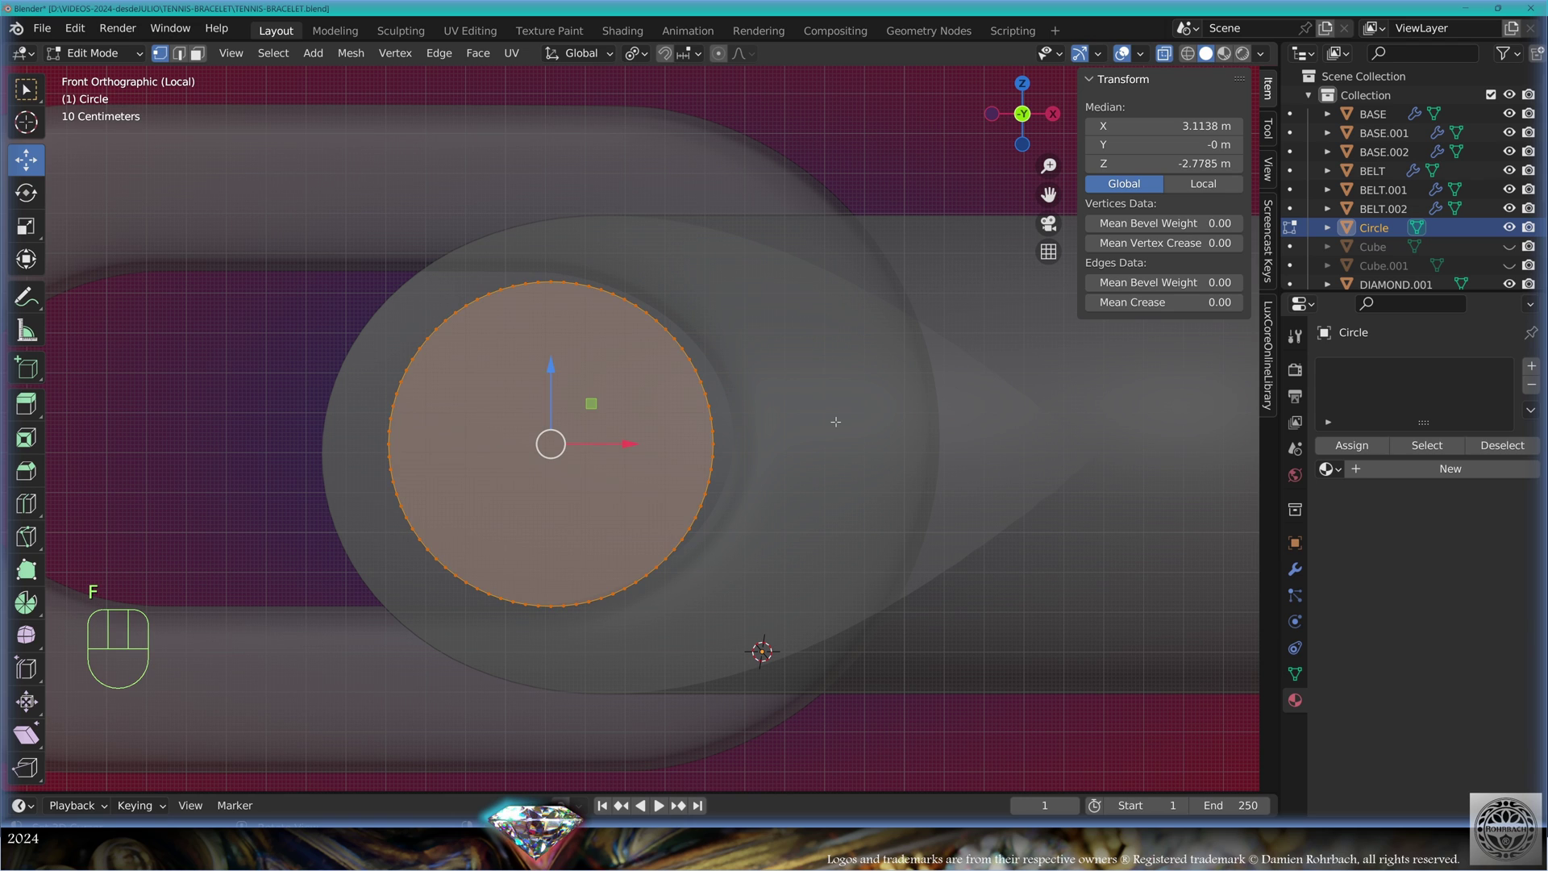
key("Tab")
Add a Solidify modifier to the filled circle with an offset of 0 and a thickness of 2.13 m
scroll(740, 492, "down", 3)
middle_click_drag(649, 492, 716, 516)
key("alt+z")
left_click(1295, 569)
left_click(1397, 368)
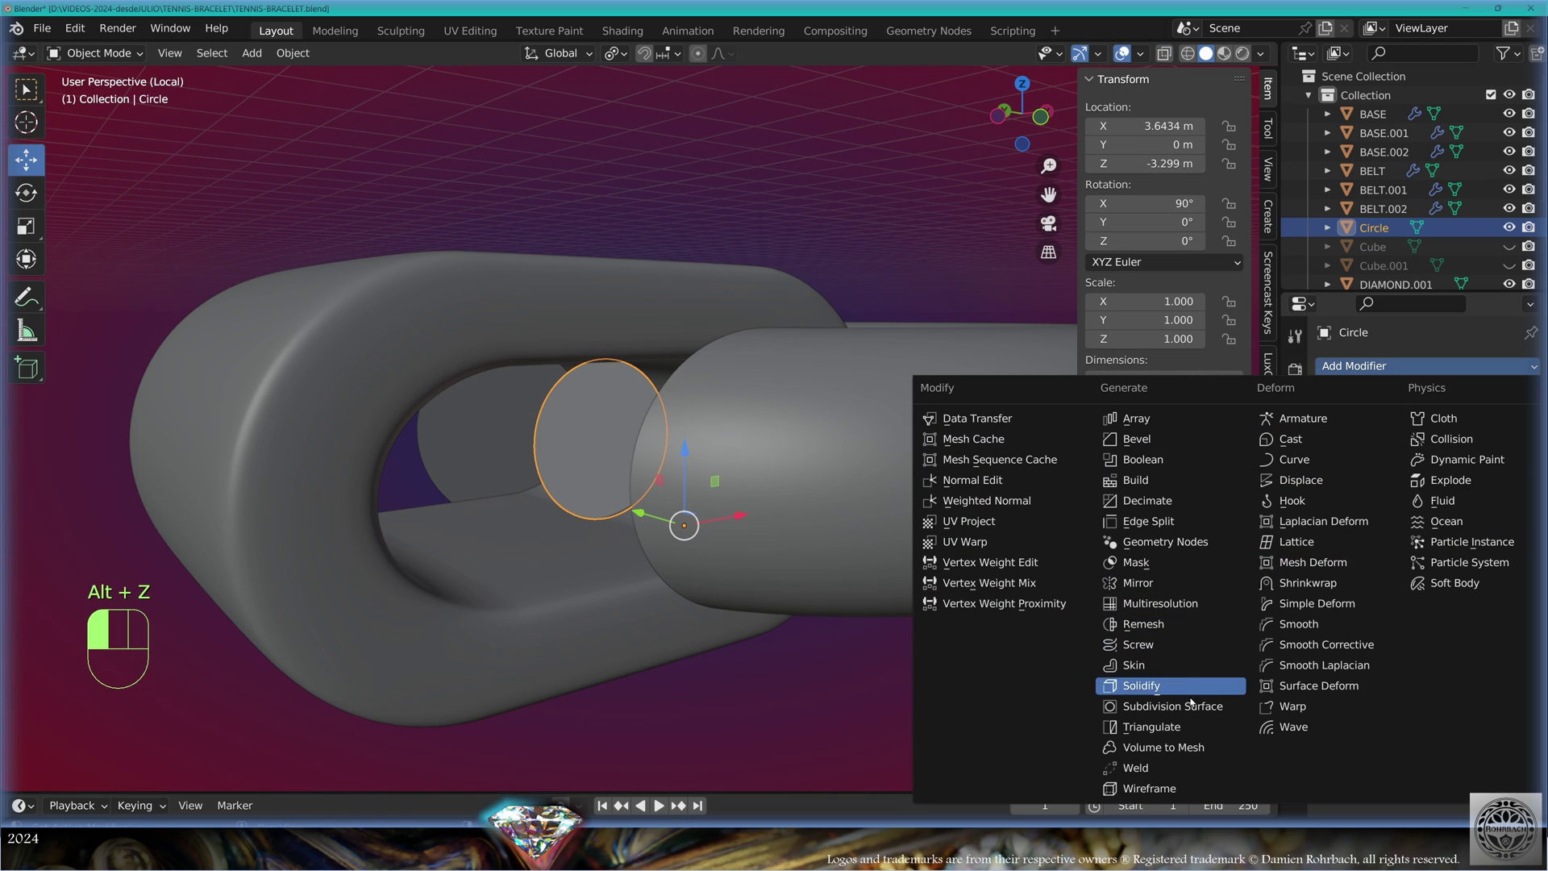
left_click(1142, 686)
middle_click_drag(1198, 568, 1226, 553)
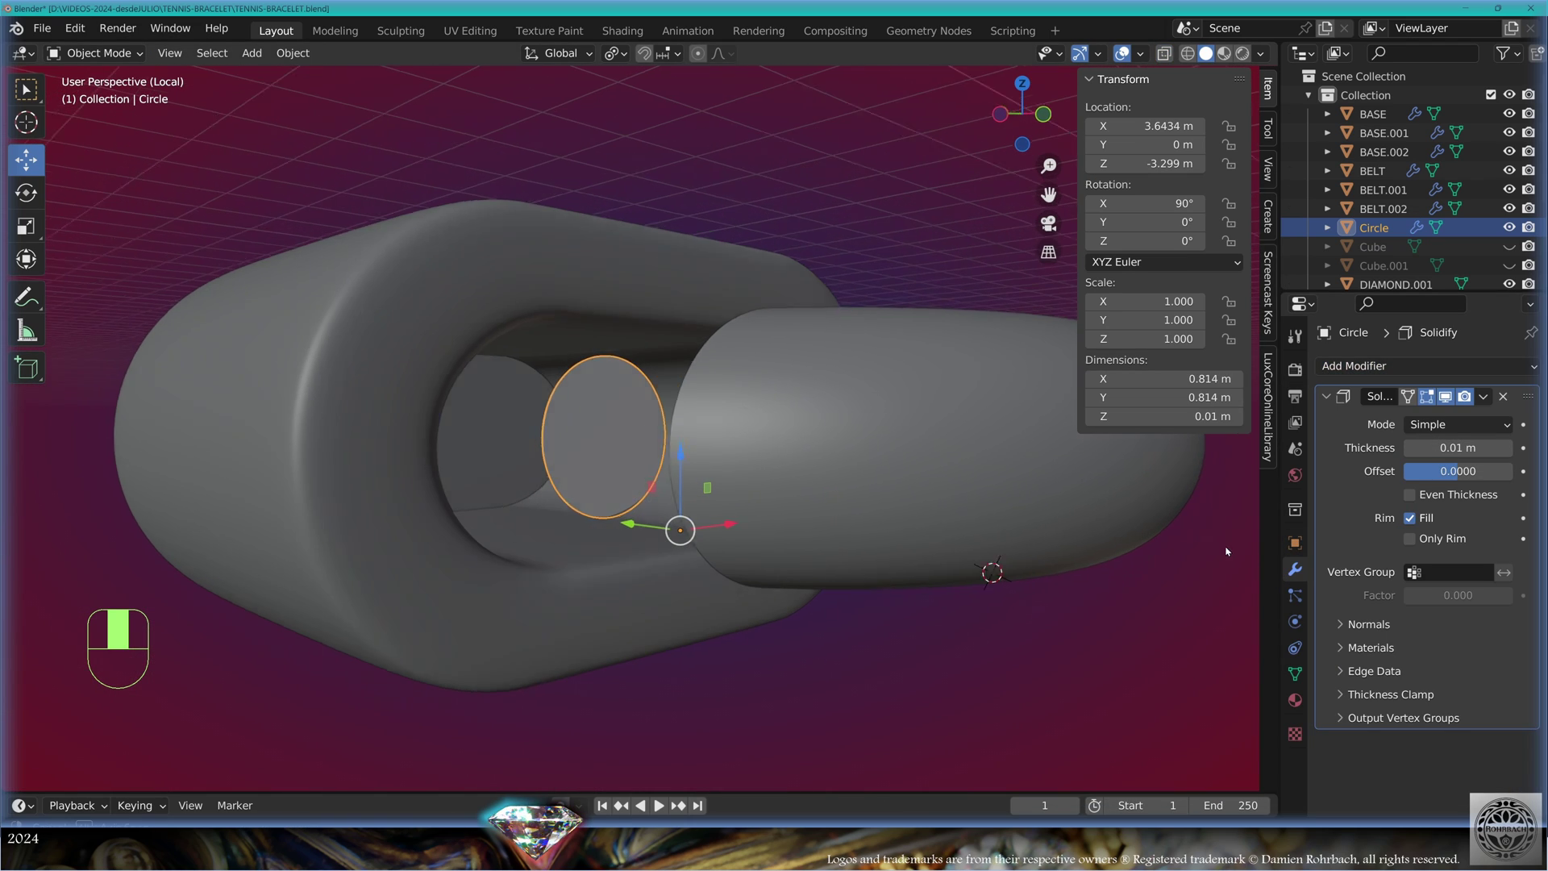
left_click_drag(1458, 448, 1533, 448)
middle_click_drag(1061, 486, 1137, 474)
left_click_drag(1458, 448, 1462, 448)
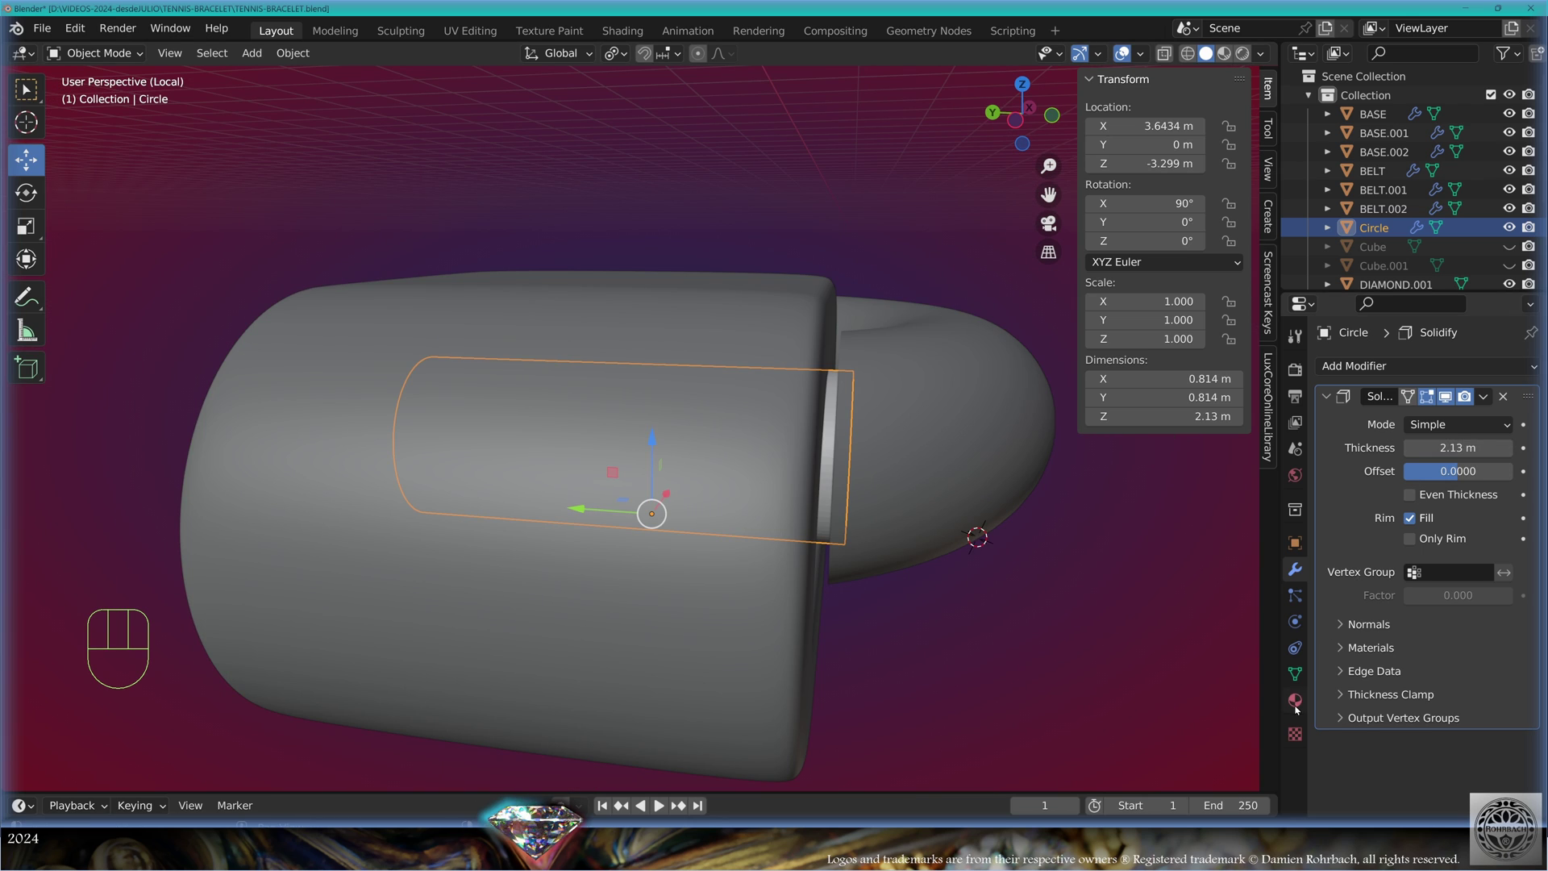
Assign the WhiteGold material to the solidified circle and apply Shade Auto Smooth at 30°
left_click(1295, 700)
left_click(1327, 445)
left_click(1145, 510)
middle_click_drag(1145, 510, 1038, 583)
left_click(292, 52)
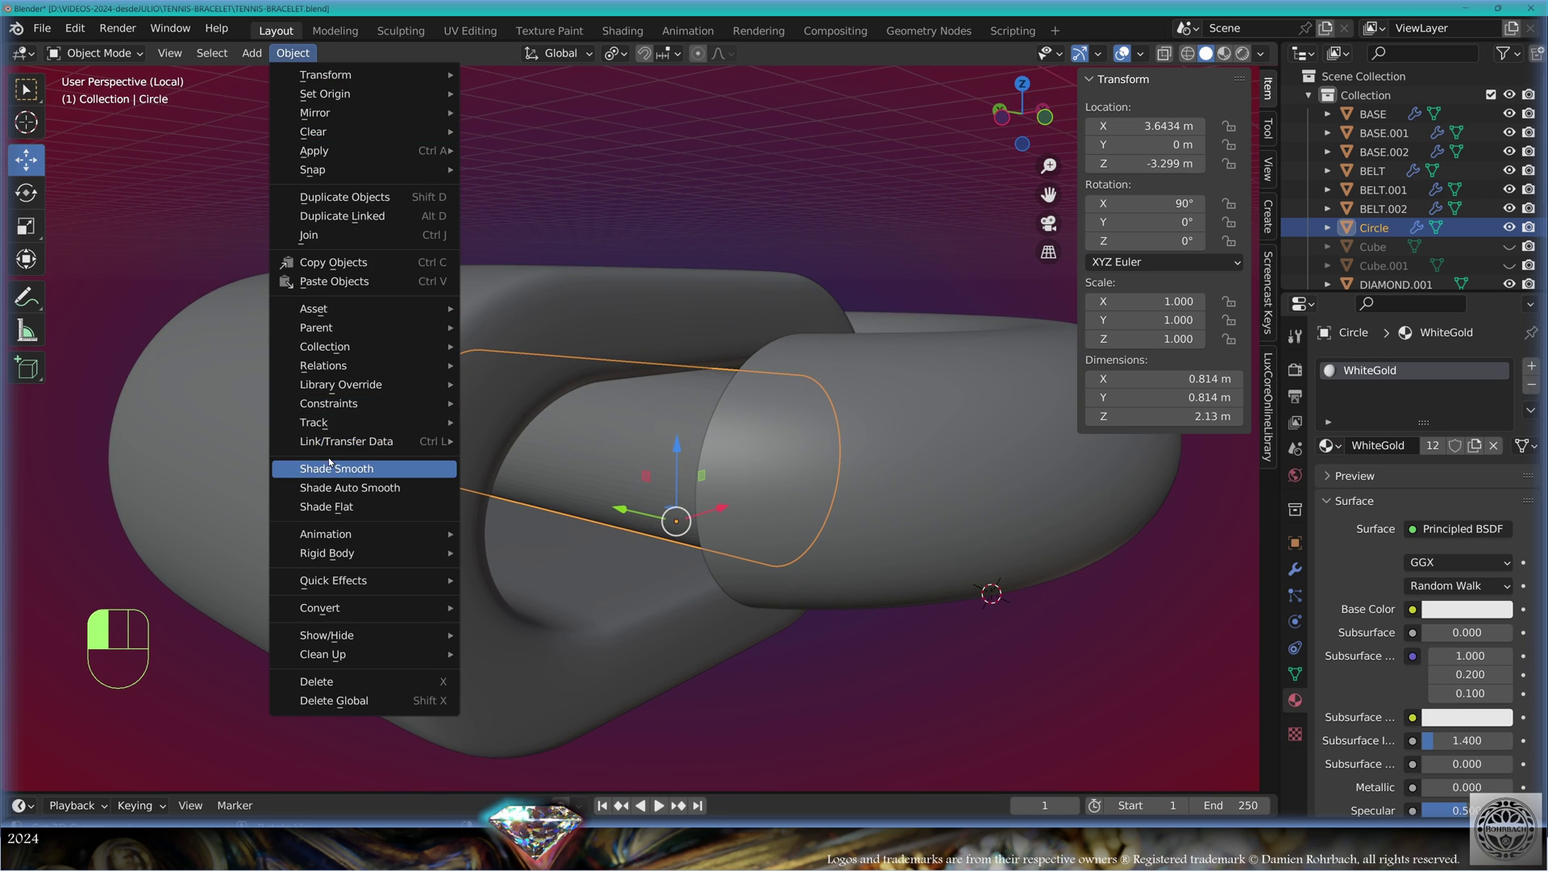
left_click(347, 469)
Rename the solidified circle as Circle-BRIDGE
key("F2")
left_click(782, 556)
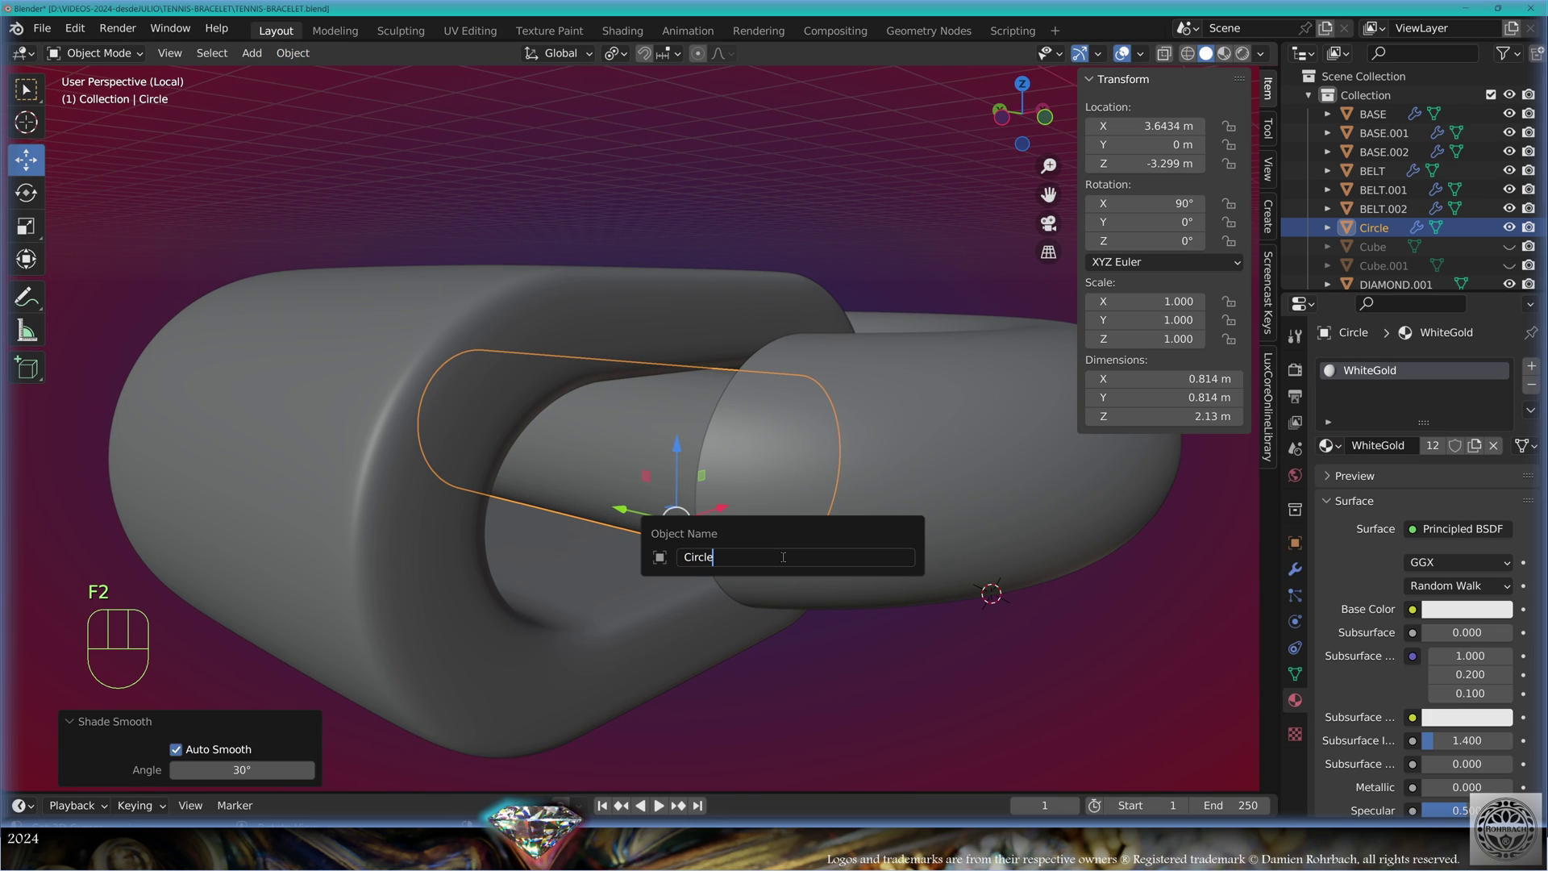
type("-BRIDGE")
key("Return")
Hide the BASE.001 ring and shift Circle-BRIDGE in front view to about X 3.622 m, Z -3.286 m inside the link's opening
left_click(934, 545)
key("h")
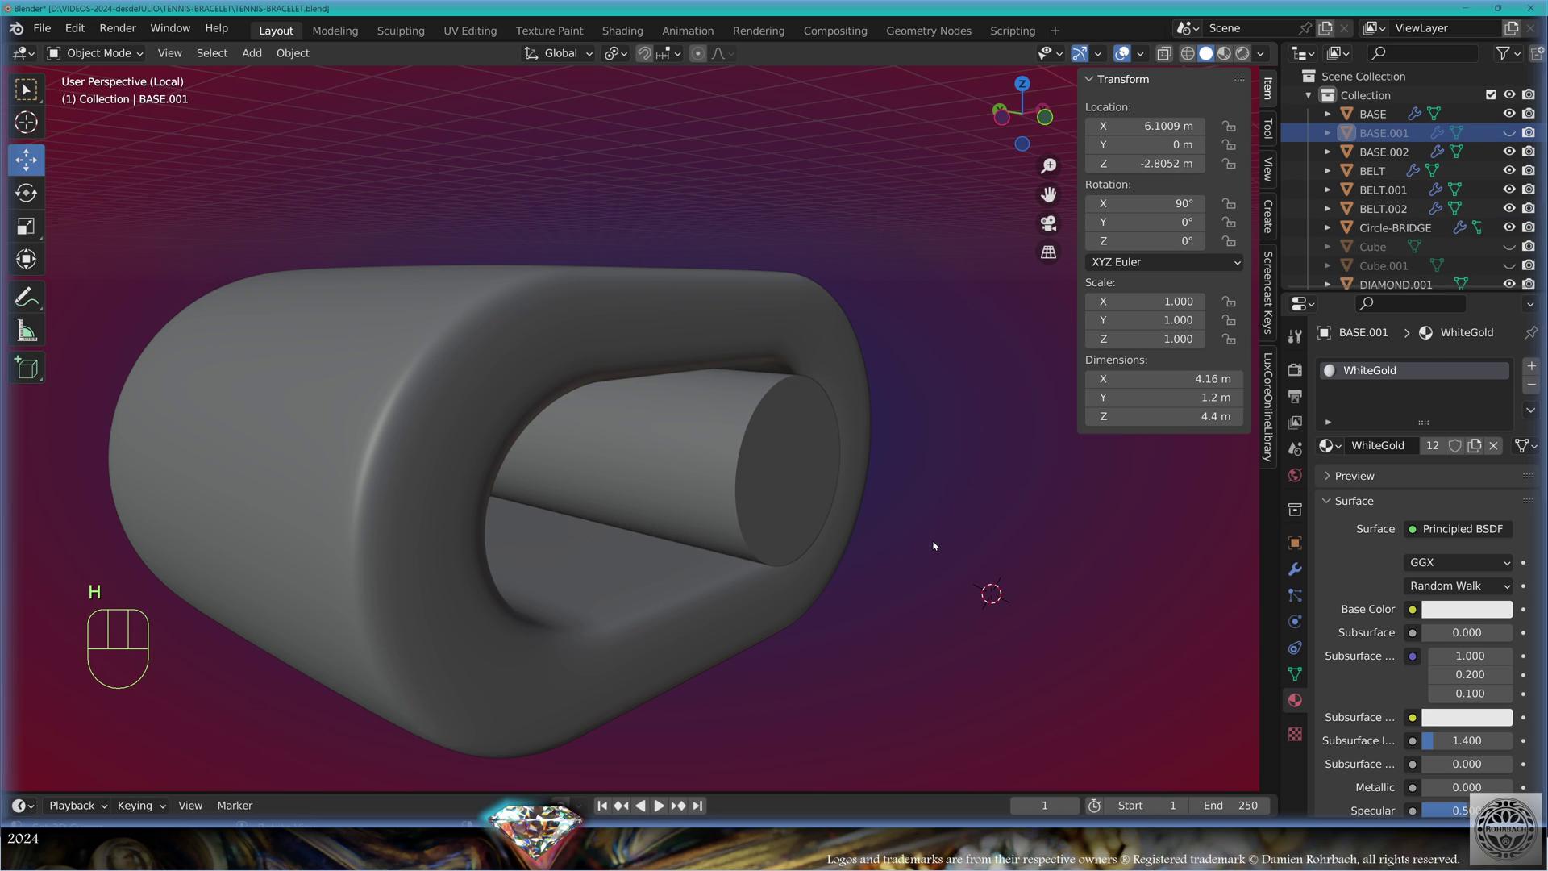
key("KP_1")
scroll(665, 545, "up", 6)
left_click_drag(707, 451, 695, 443)
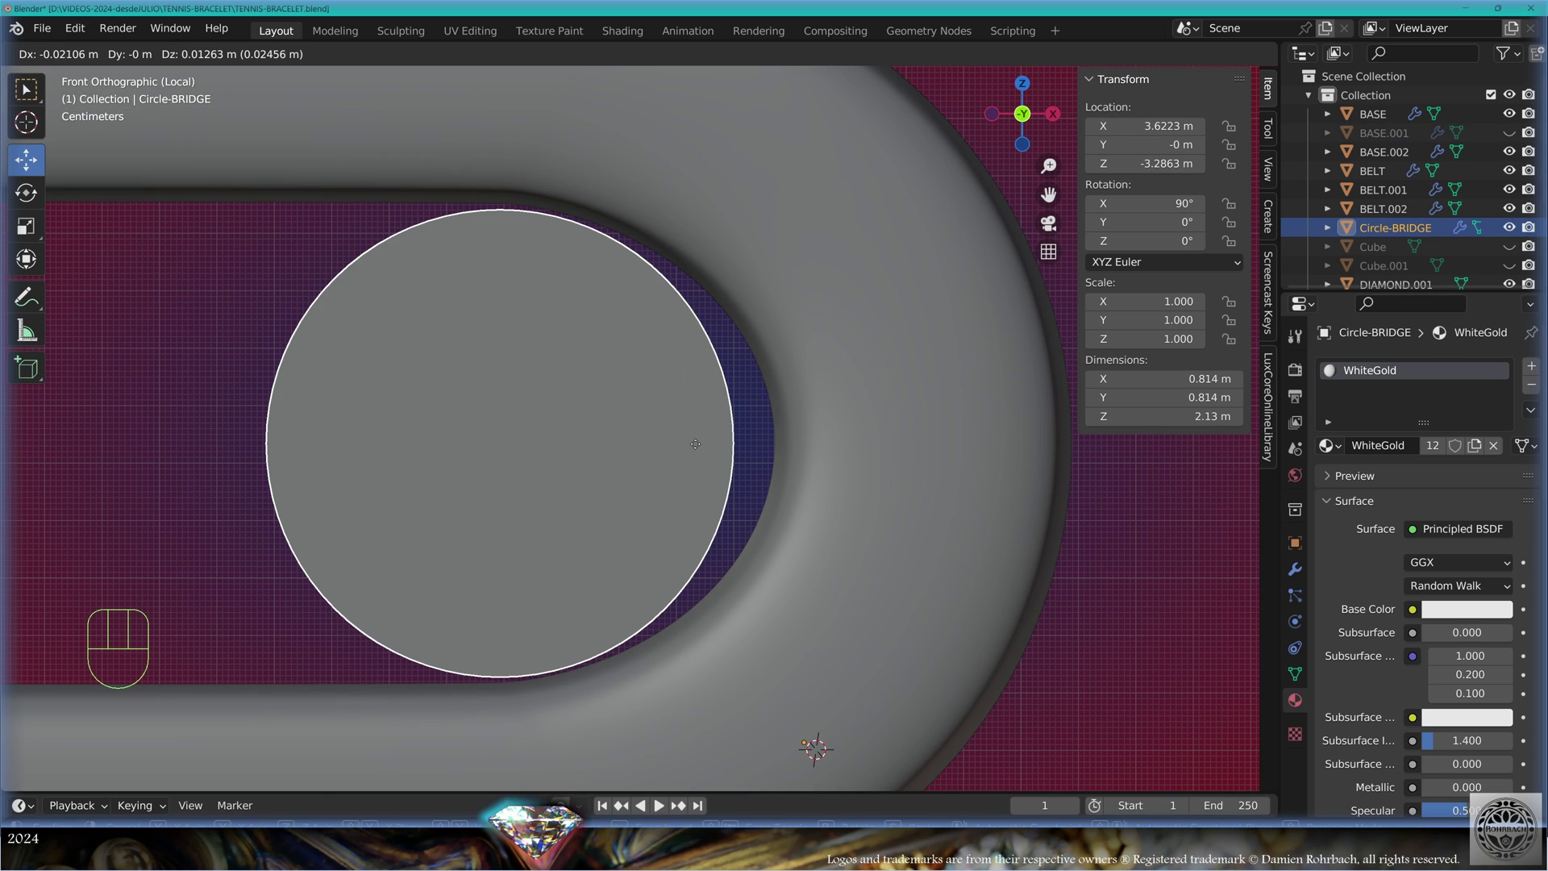
left_click(695, 444)
scroll(726, 468, "down", 2)
Scale the inner-end vertices of LINK.001 to about 0.8 along X and move them about -0.016 m in X, closer around the bridge
left_click(762, 485)
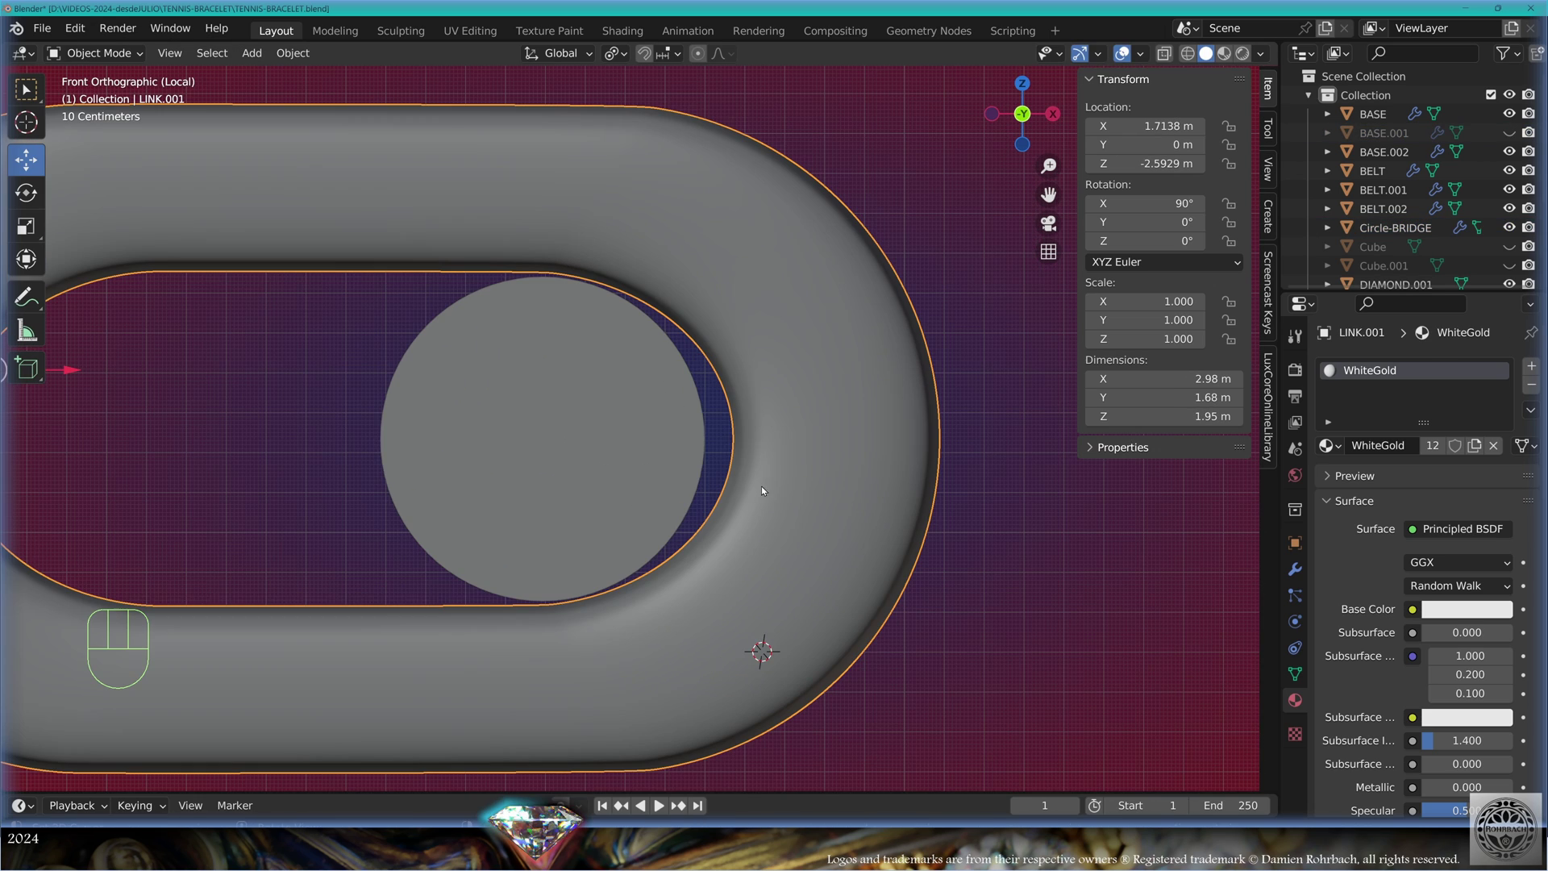
key("Tab")
key("alt+z")
key("alt+a")
key("b")
left_click_drag(447, 244, 759, 637)
scroll(761, 650, "up", 2)
key("s")
key("x")
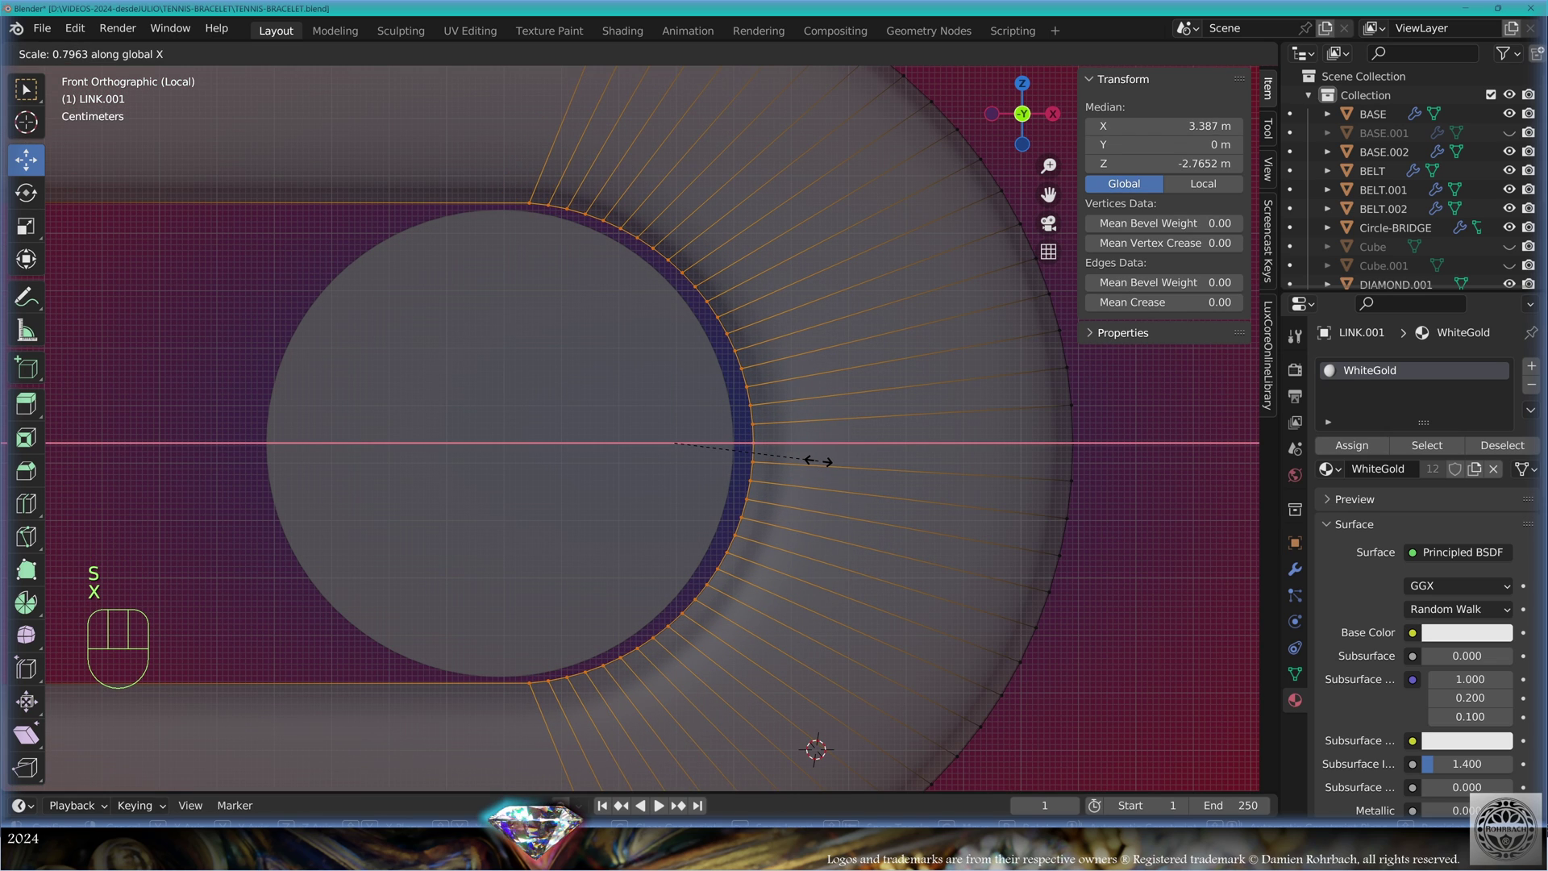
left_click(807, 462)
left_click_drag(747, 443, 736, 443)
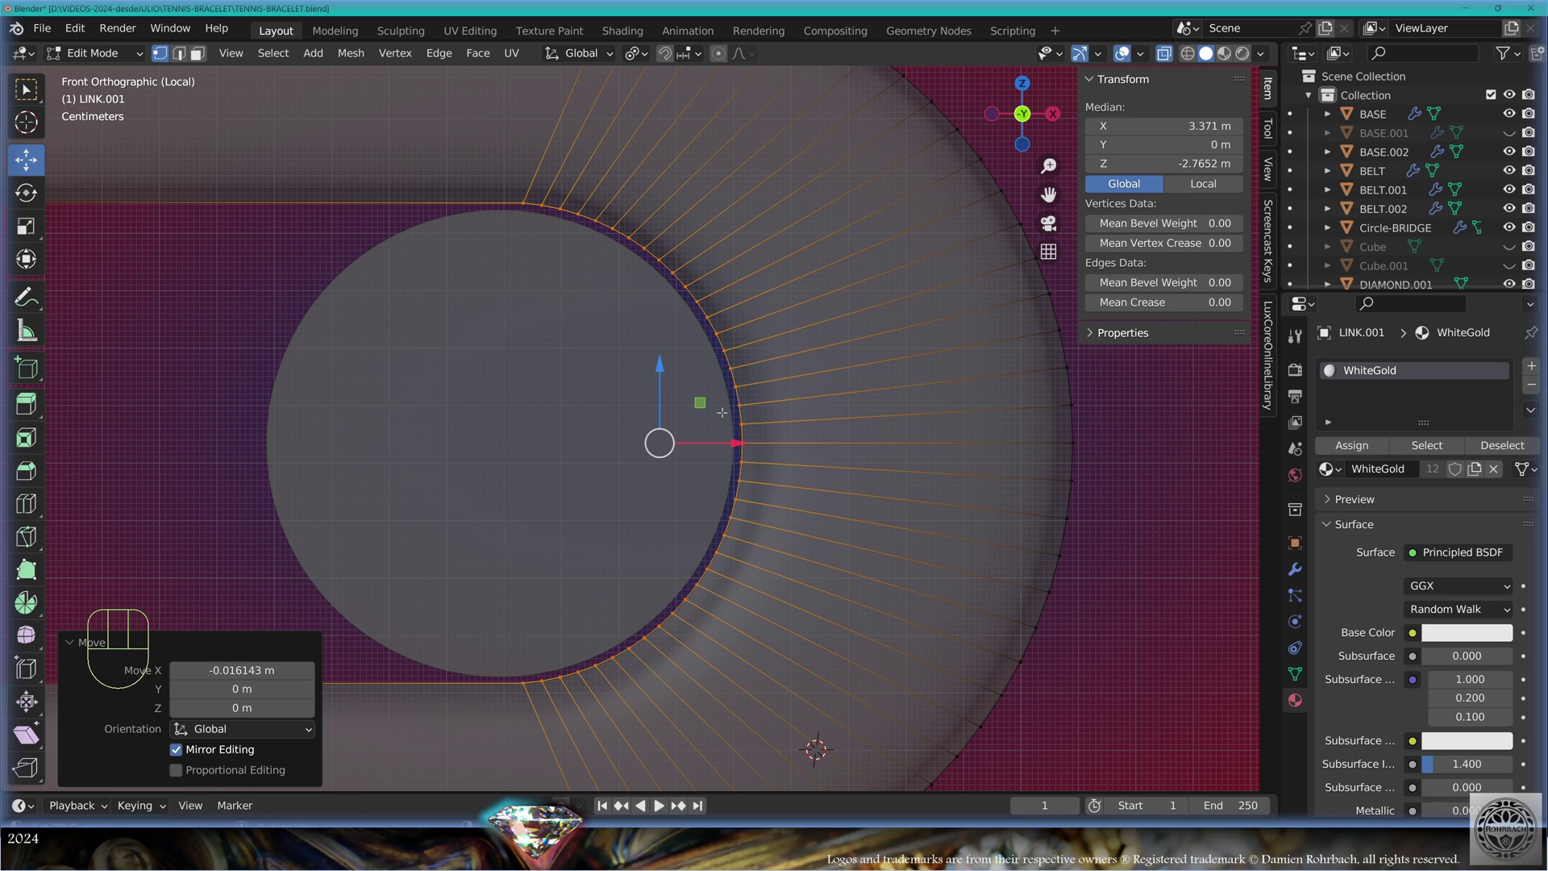
key("Tab")
scroll(718, 435, "down", 6)
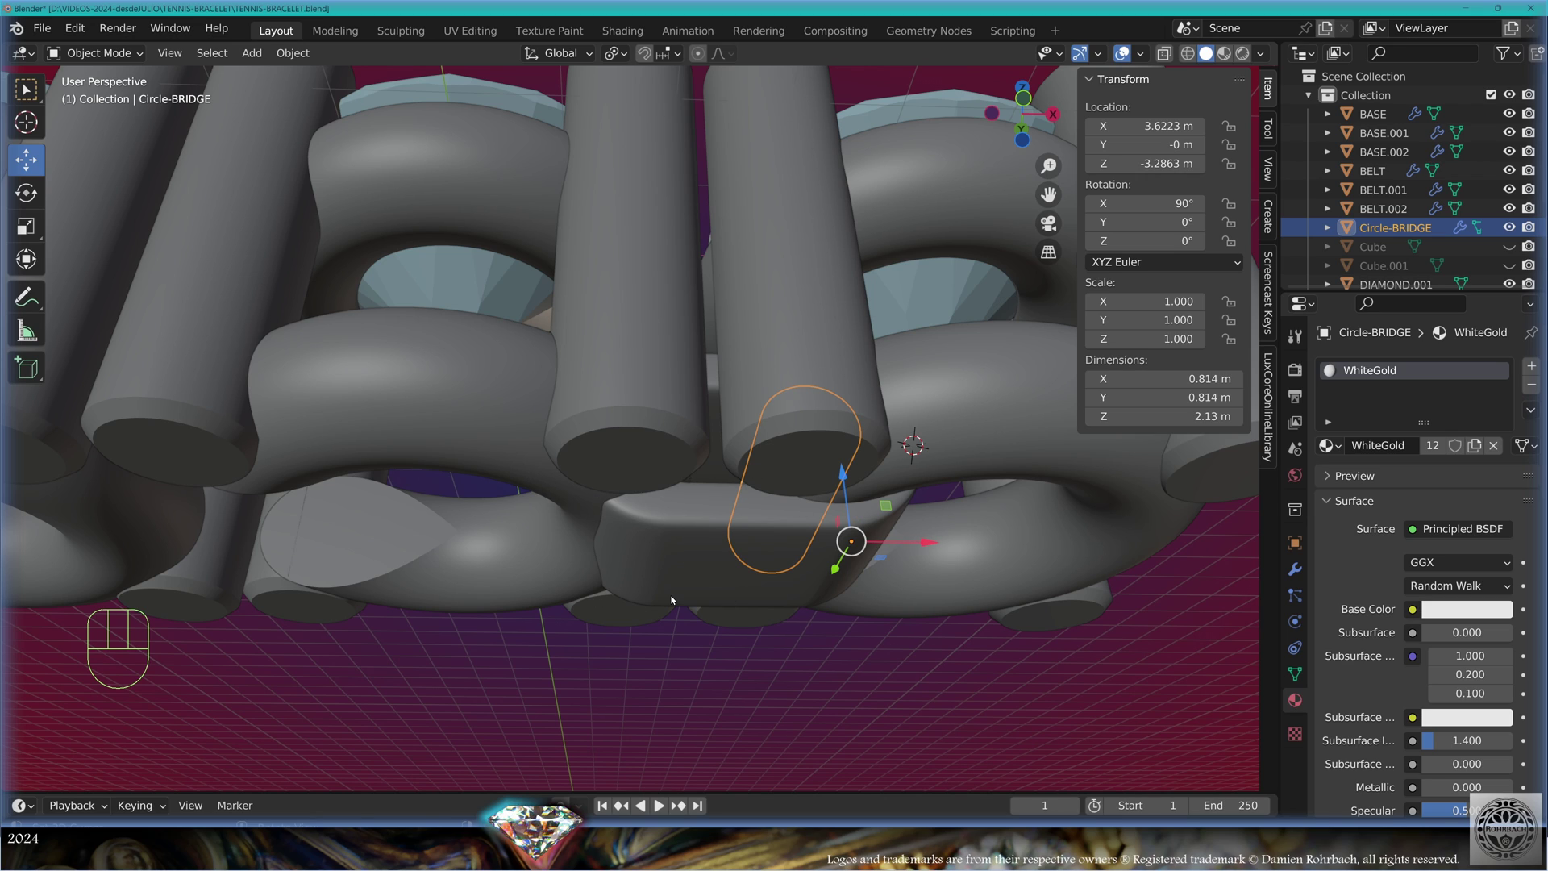
Set Circle-BRIDGE's origin to its geometry and its X location to 3.1 m
left_click(292, 53)
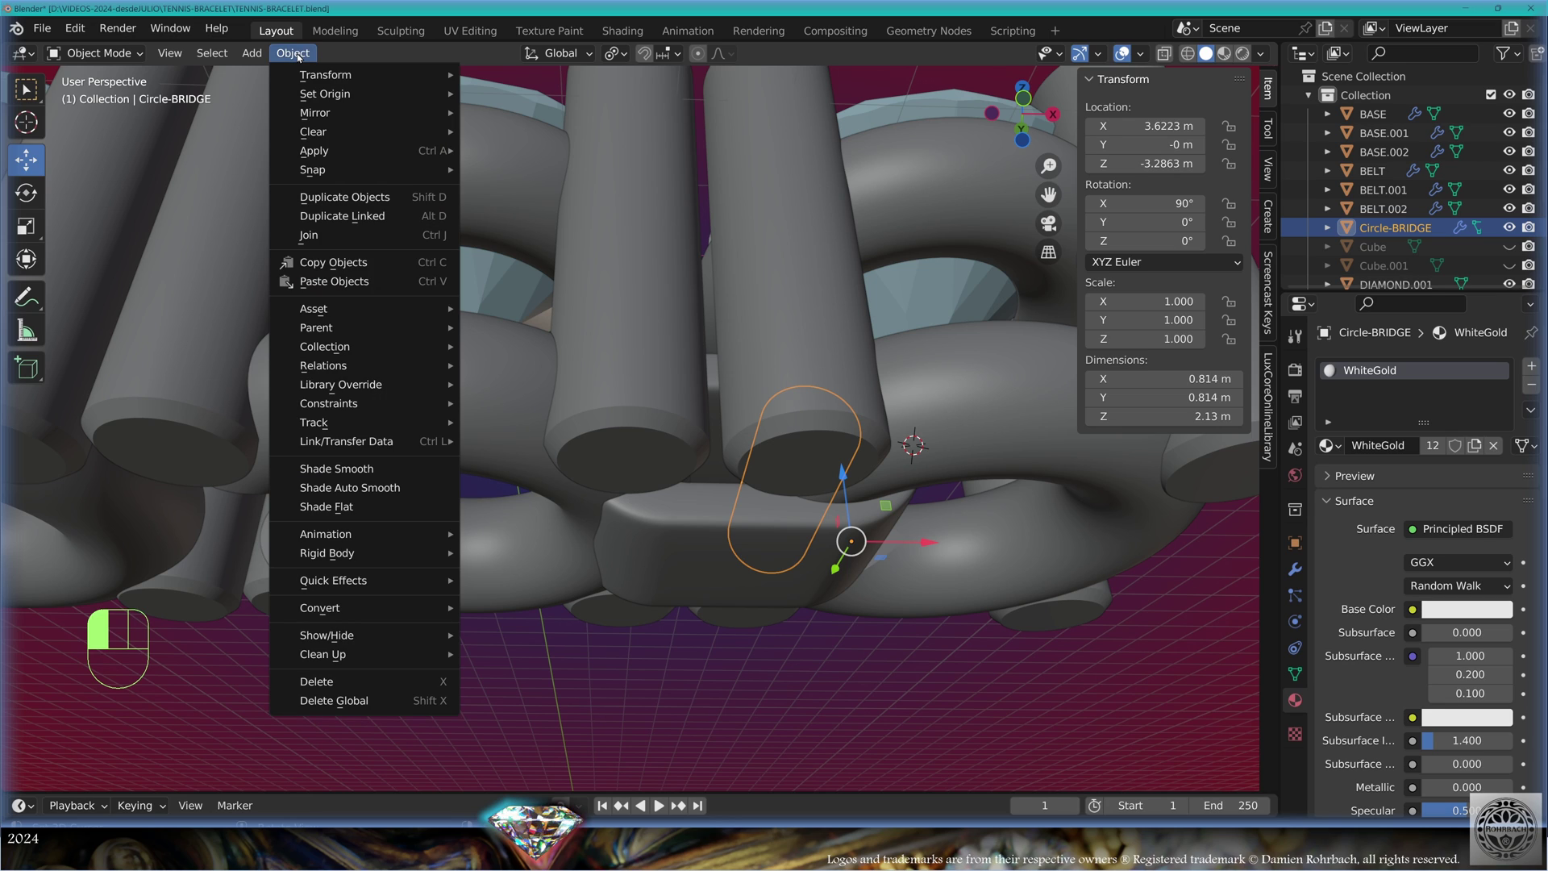
mouse_move(371, 93)
left_click(514, 116)
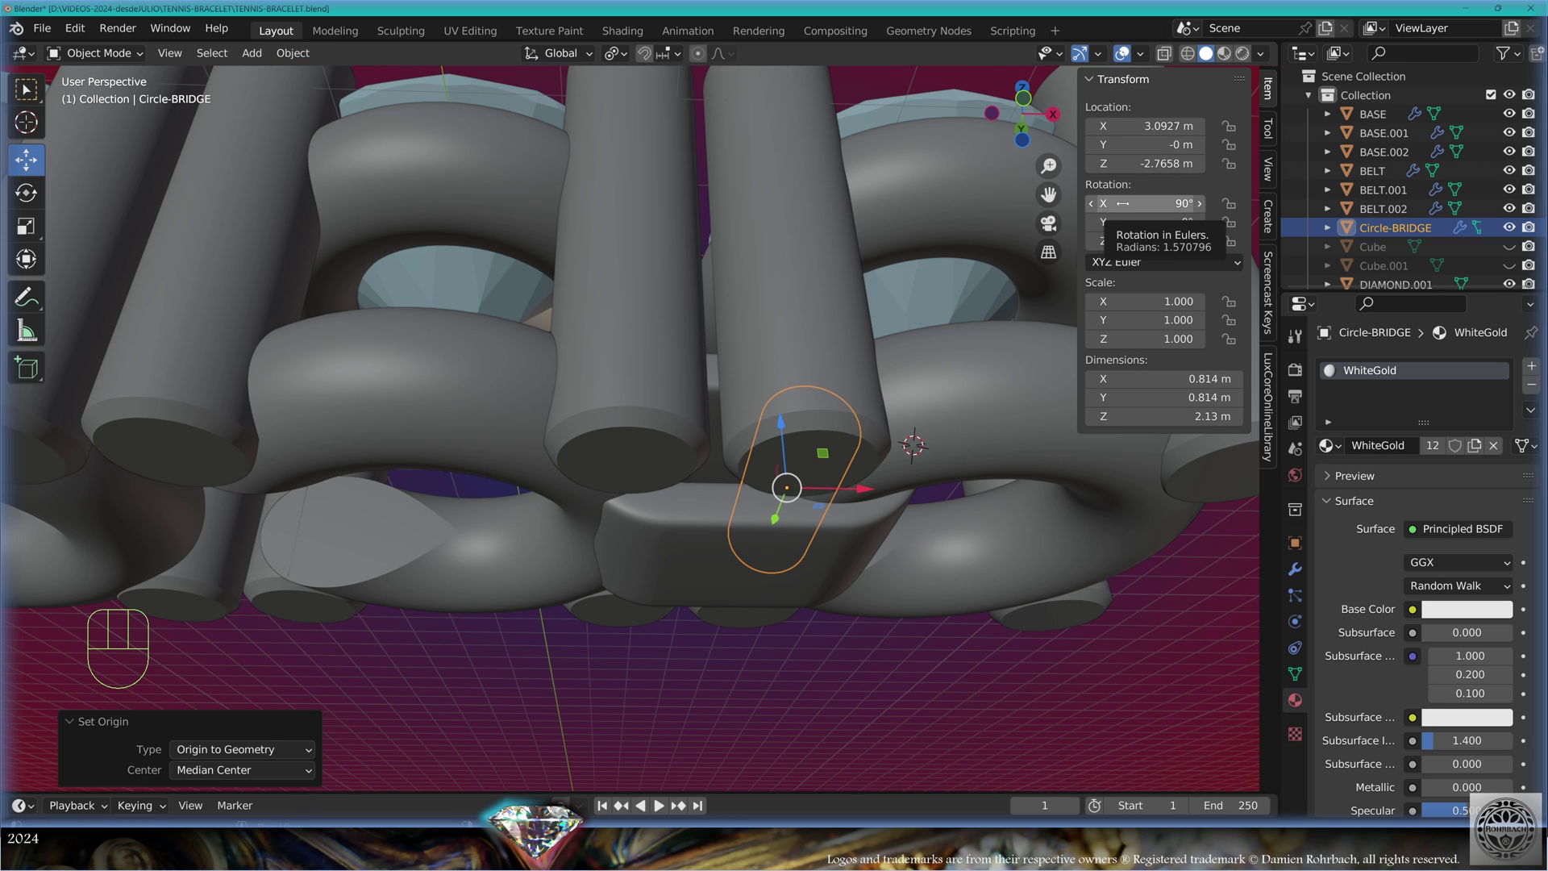
left_click(1145, 126)
type("3.1")
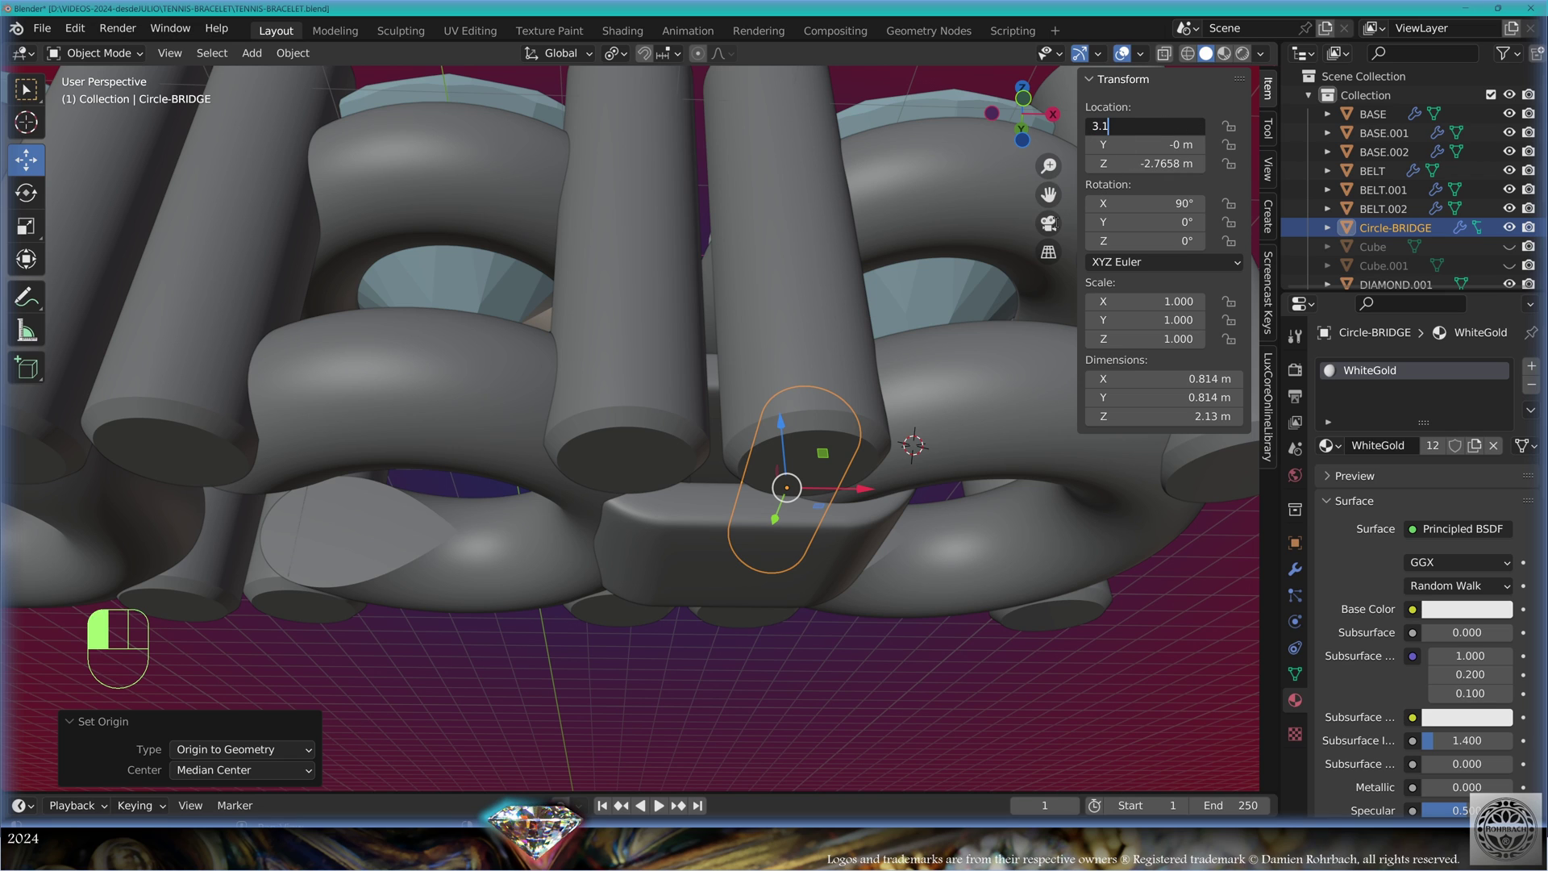
key("Return")
Check the X locations of the central and neighboring diamonds in front view, and restore the Circle-BRIDGE selection
key("KP_1")
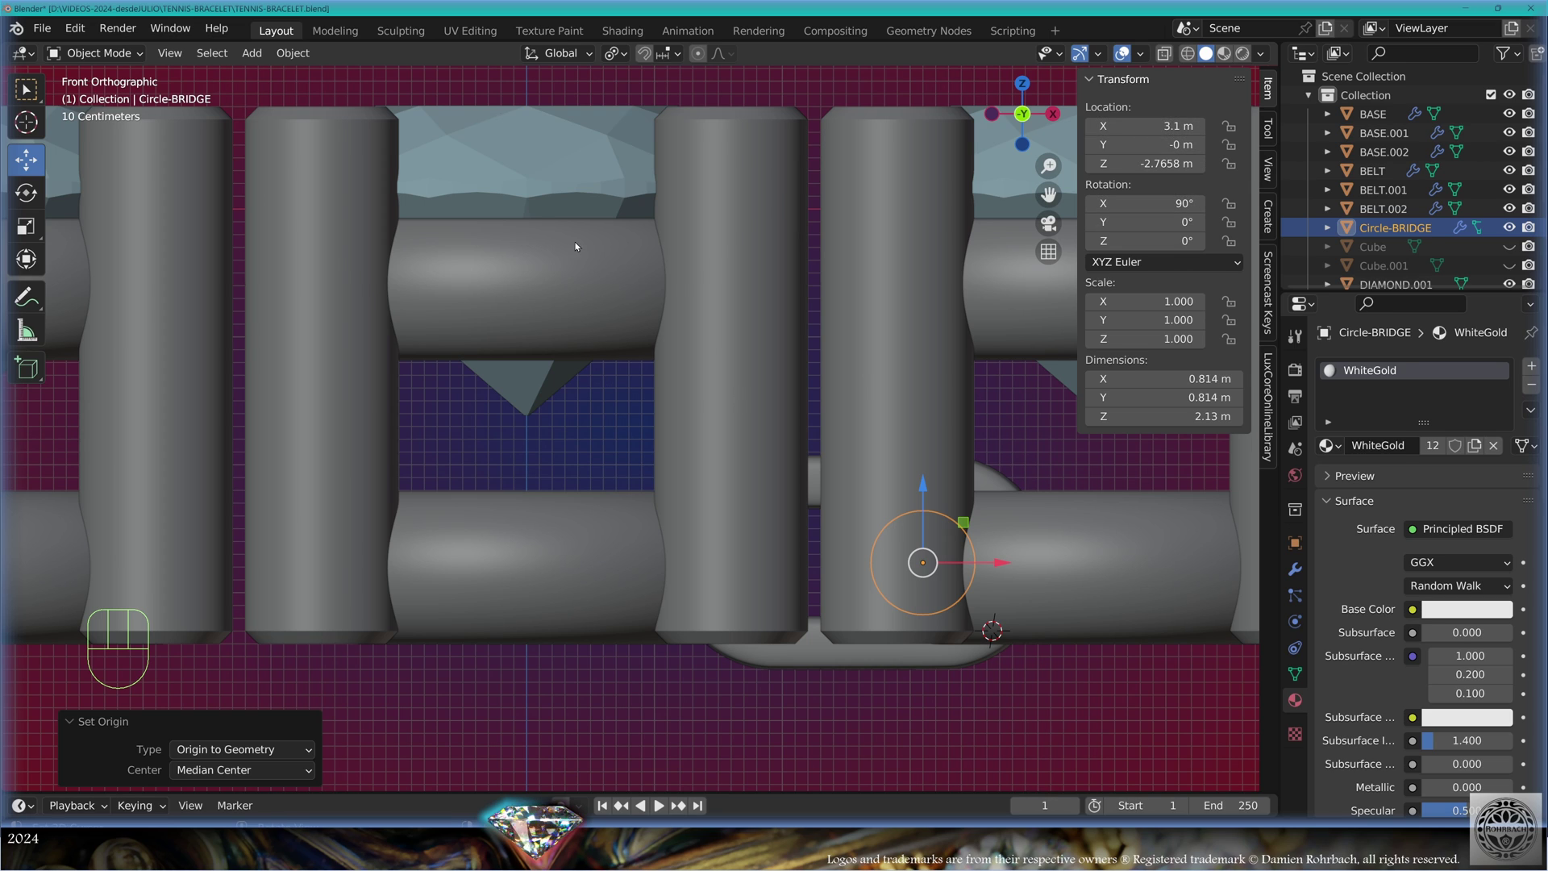
left_click(558, 376)
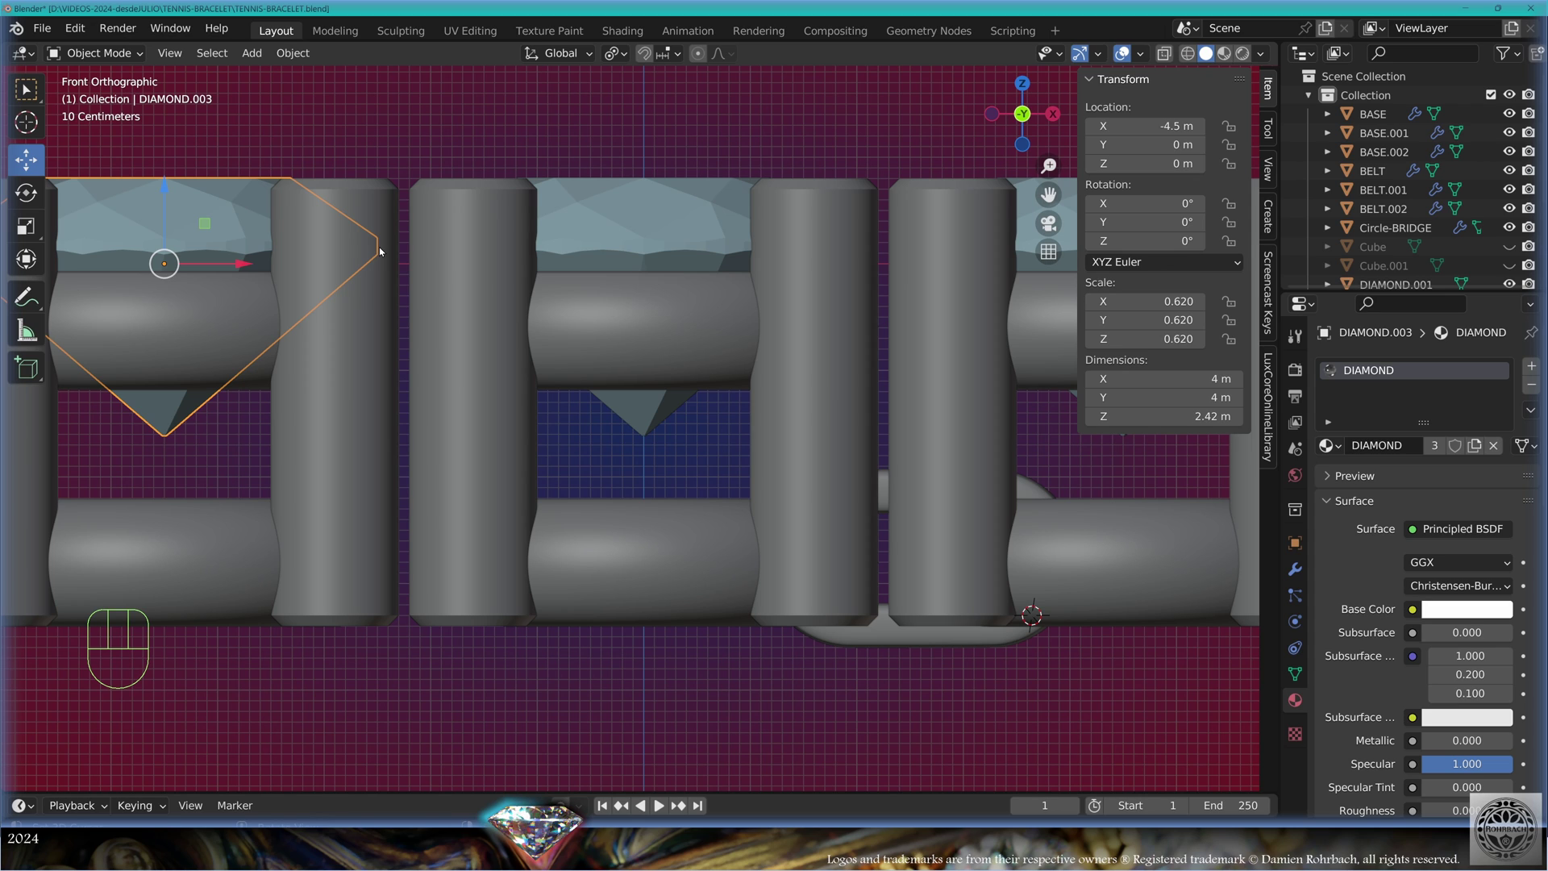
key("ctrl")
key("ctrl+z")
key("ctrl+z")
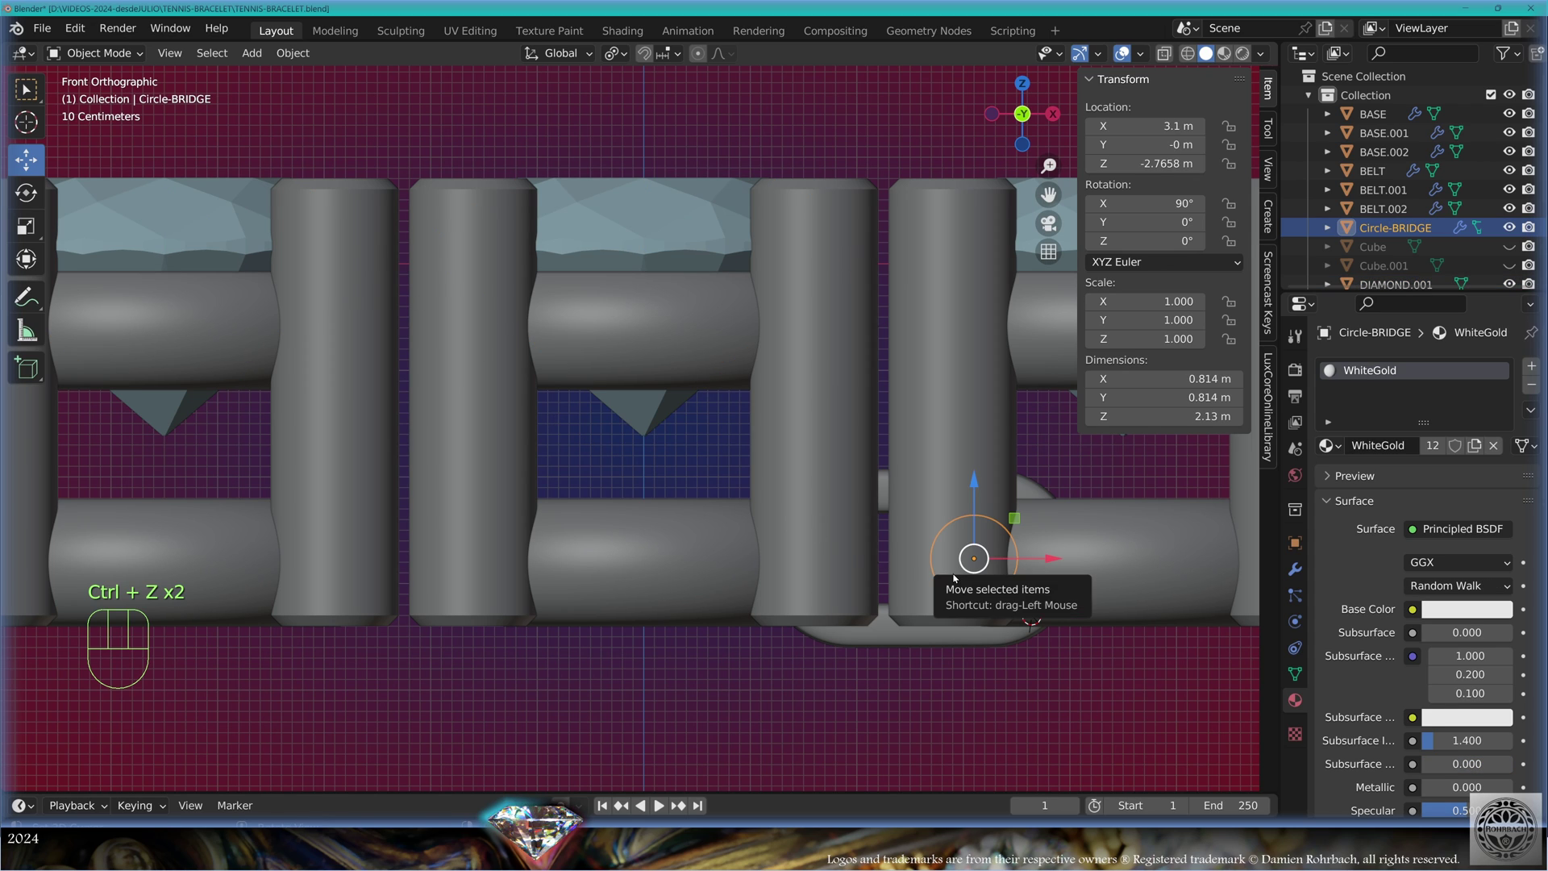
Duplicate Circle-BRIDGE along X, set the copy's X location to -1.4 m, check its fit in X-ray display, and save the file
key("shift+d")
key("x")
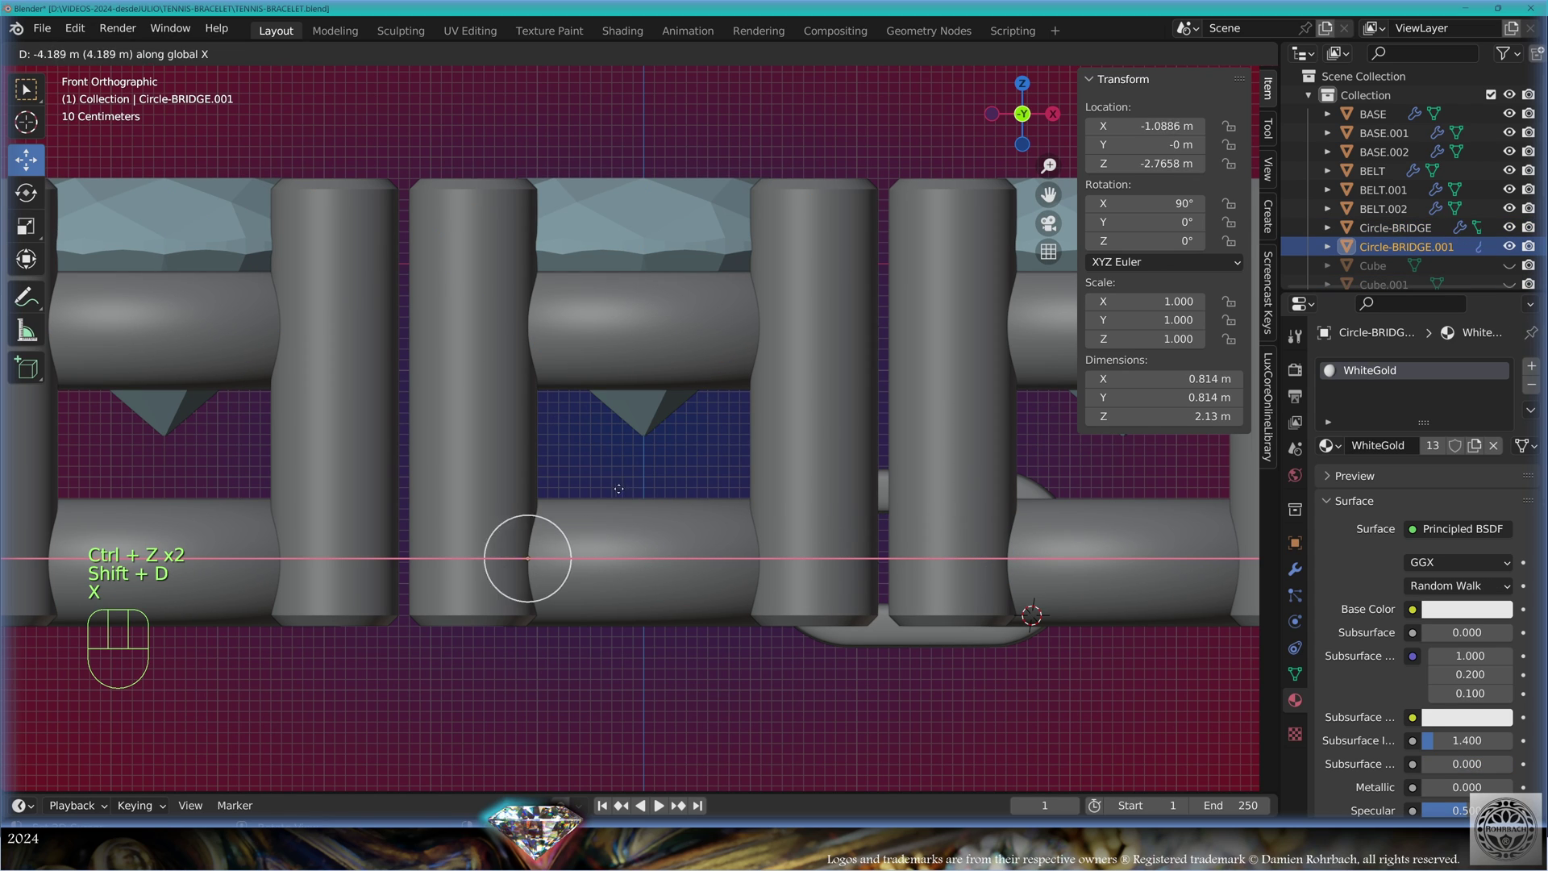
left_click(558, 527)
left_click(1146, 126)
type("-1.4")
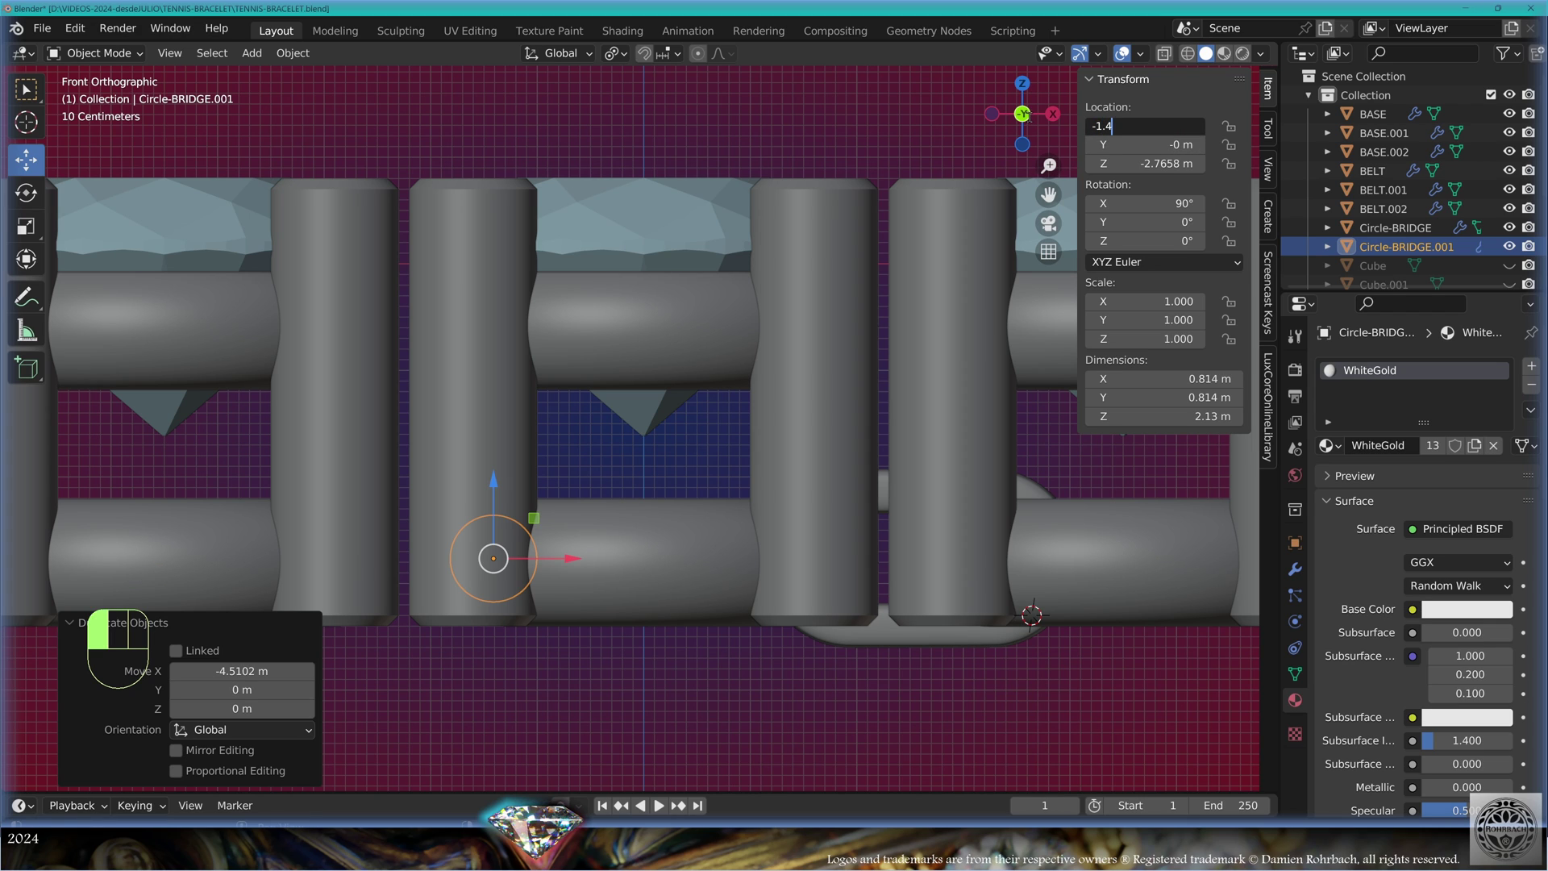
key("Return")
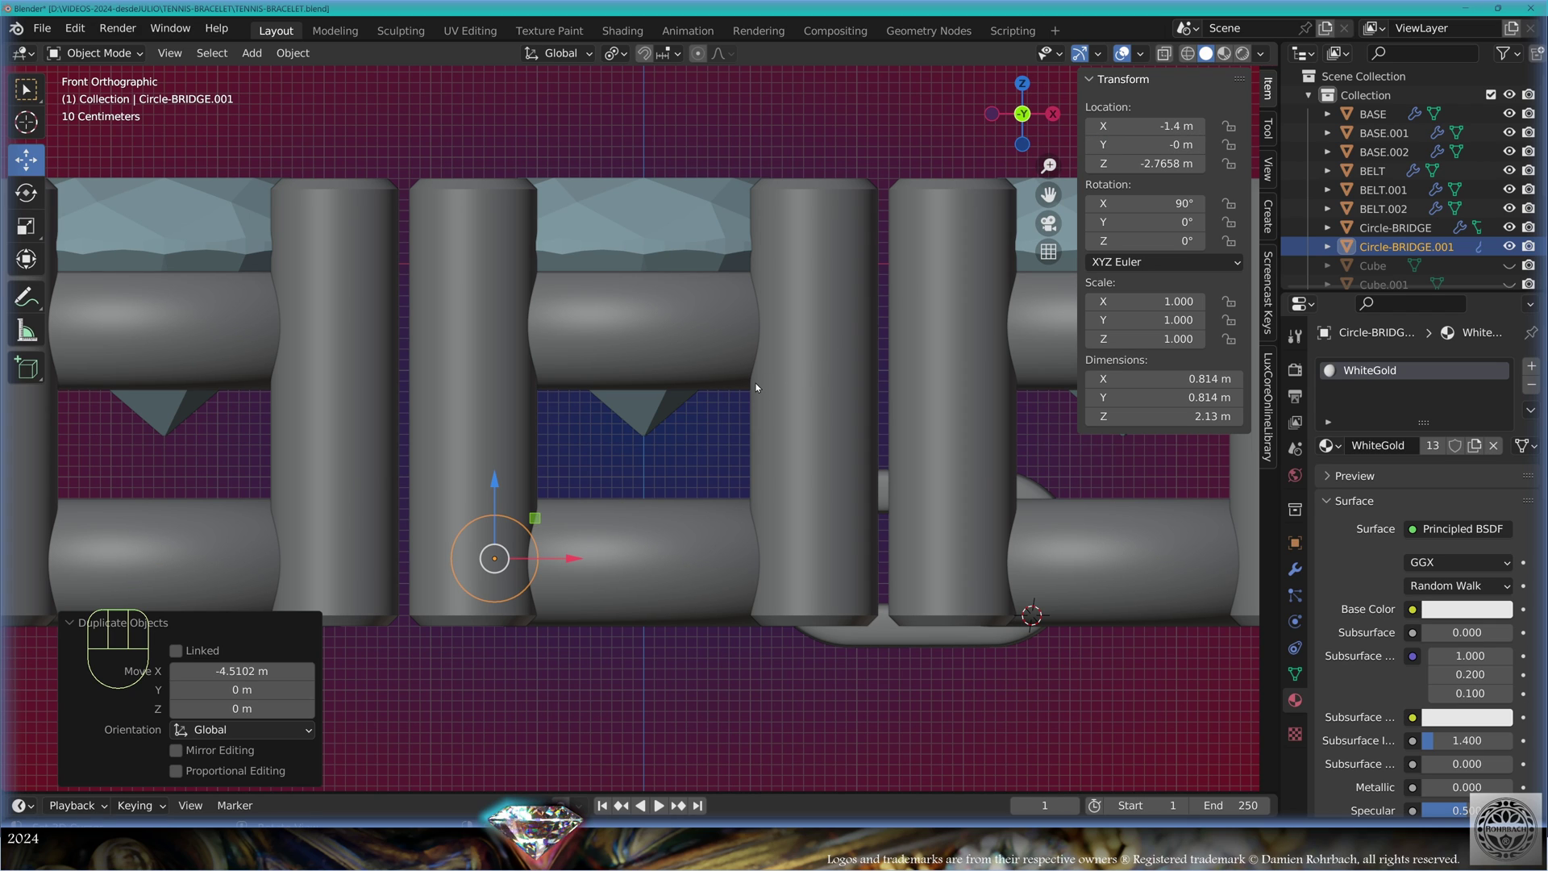
key("alt+z")
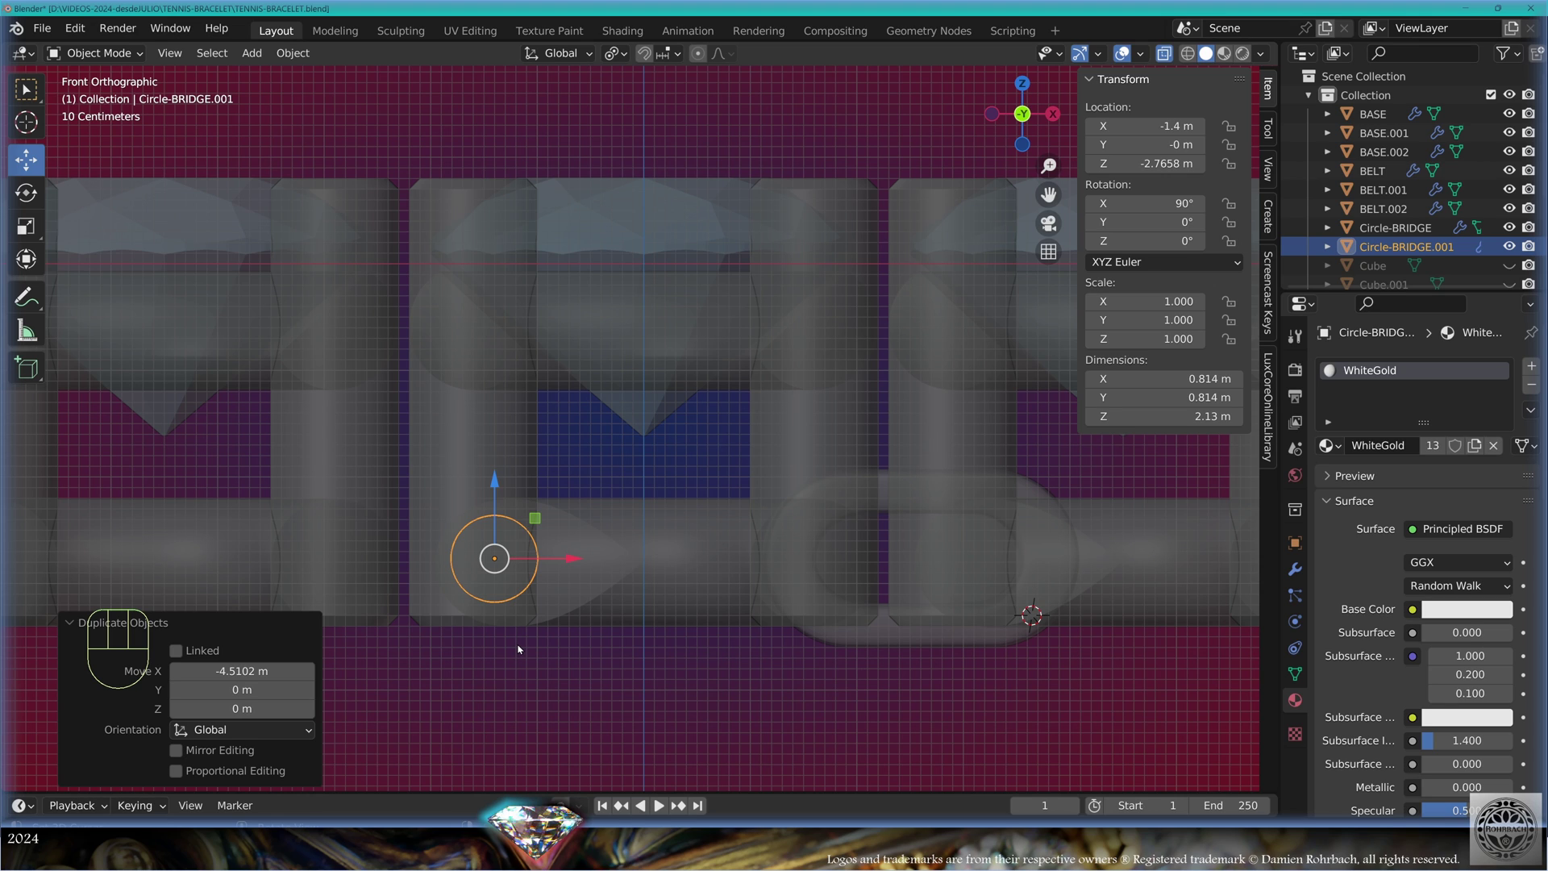
key("alt+z")
middle_click_drag(519, 649, 605, 517)
key("ctrl+s")
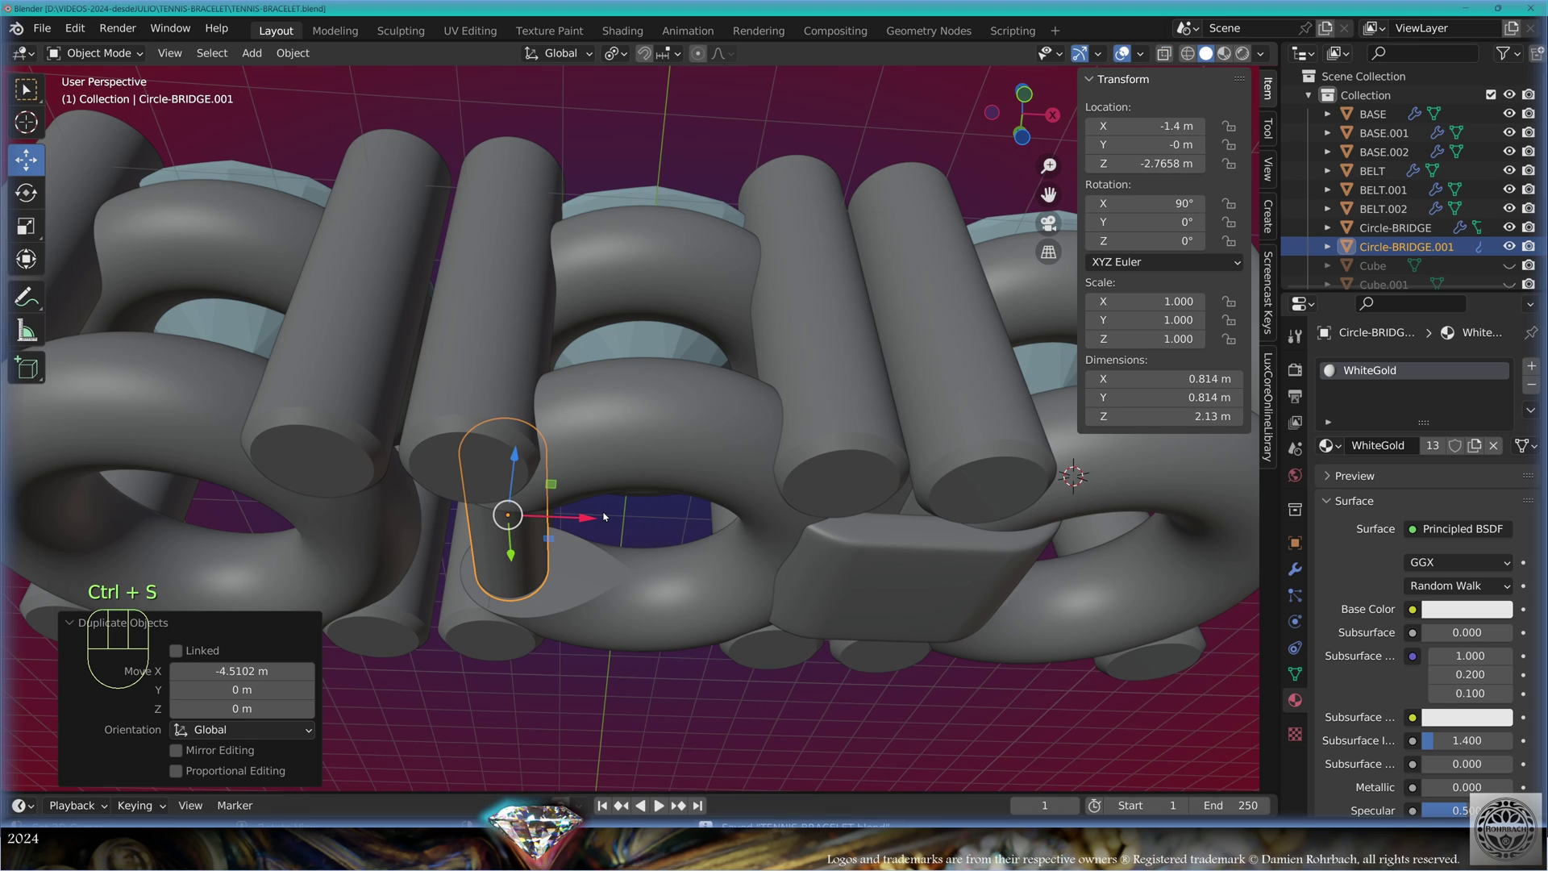
Create a new collection named TENNIS-BRACELET
right_click(1379, 464)
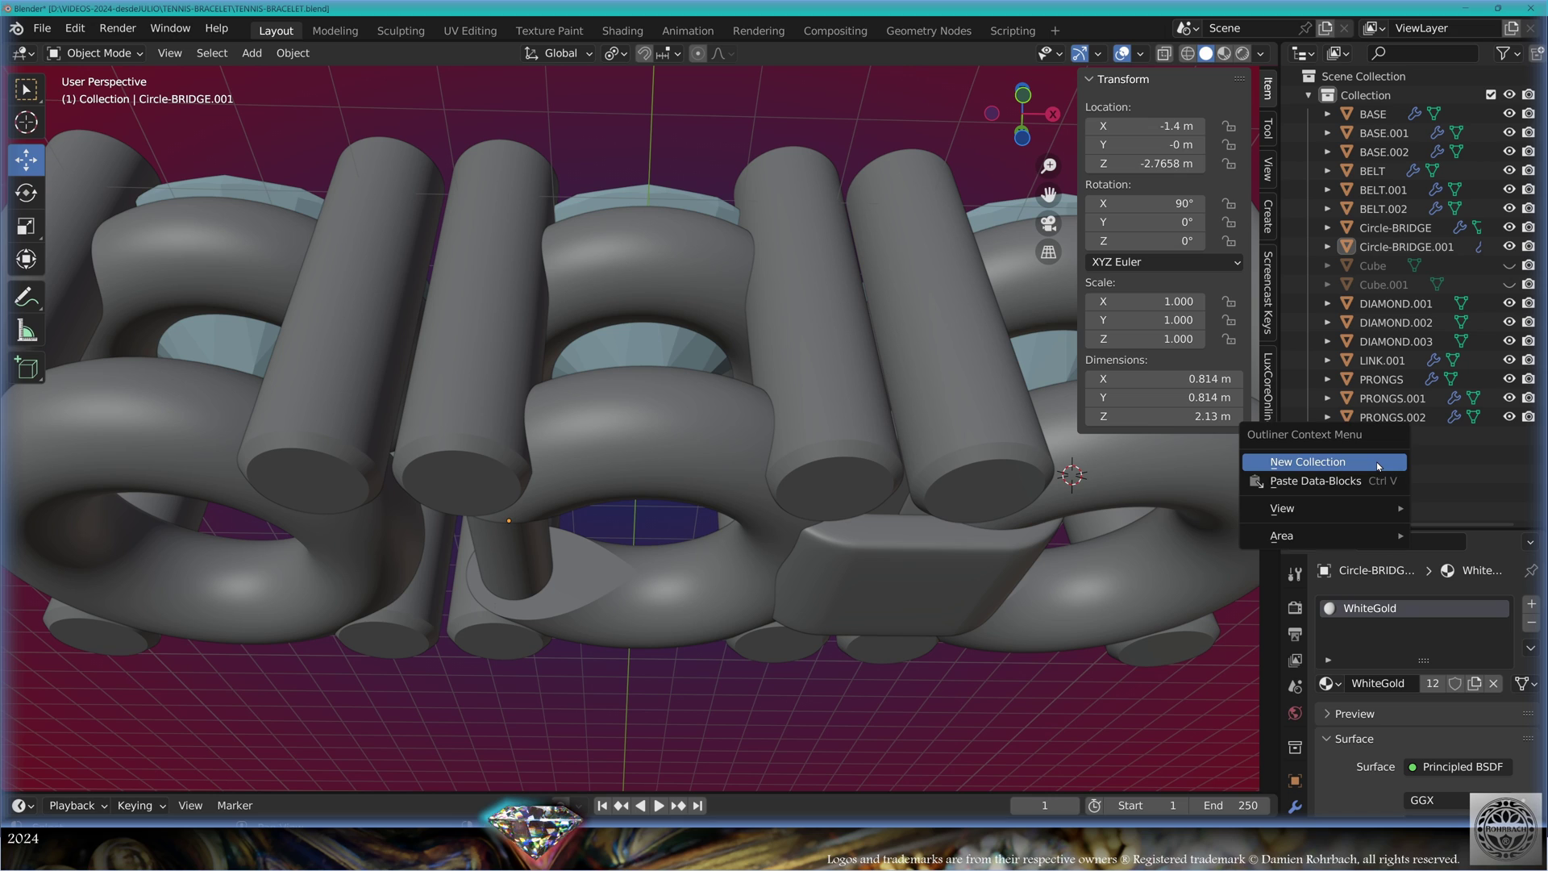
left_click(1379, 462)
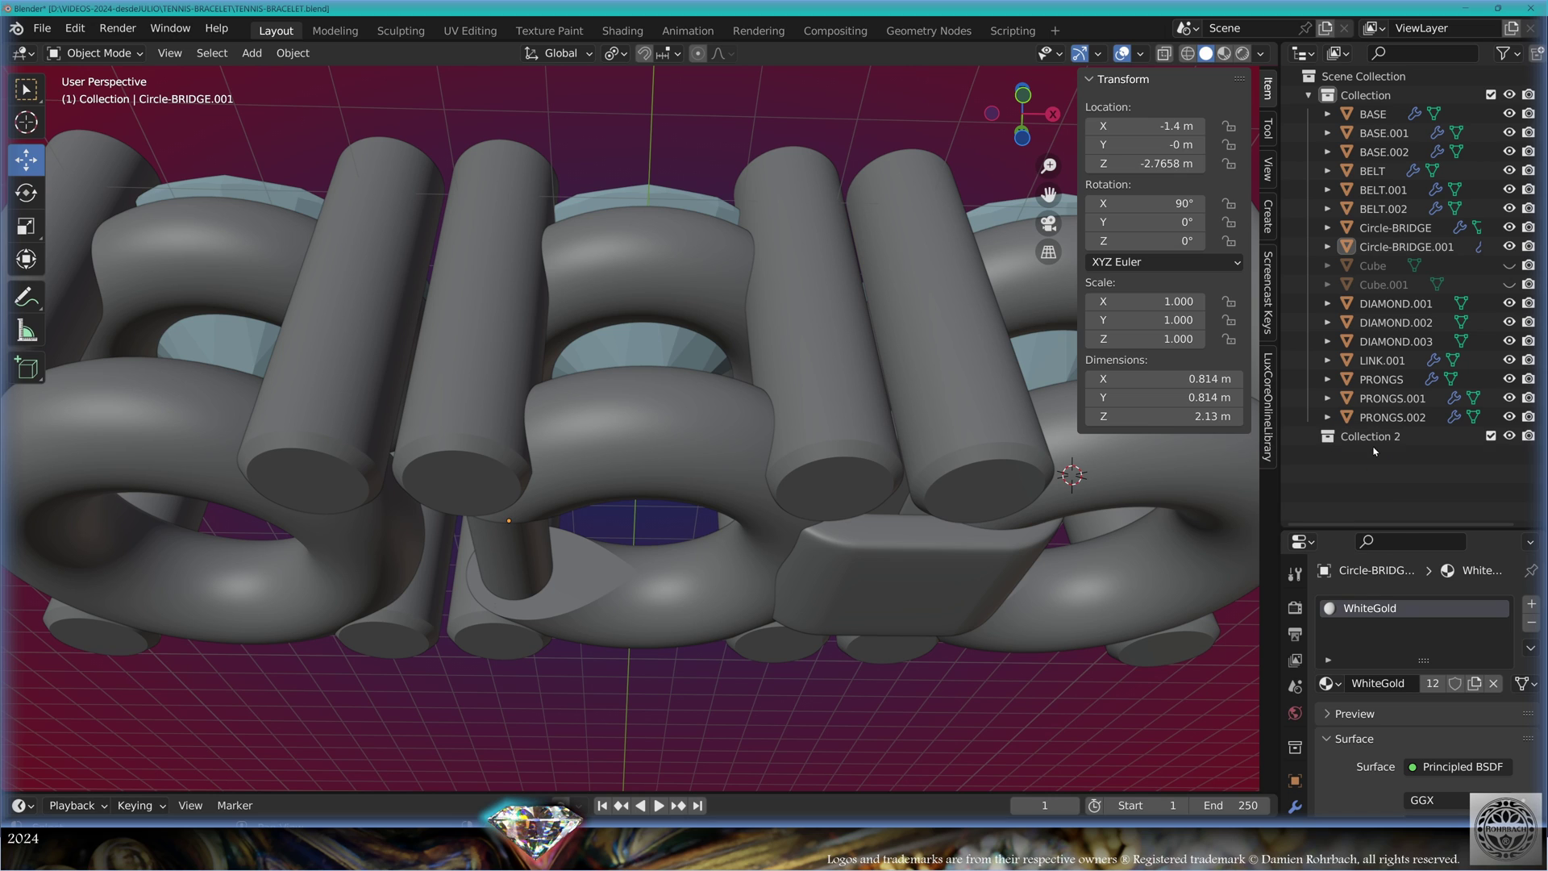
double_click(1404, 436)
type("TENNIS")
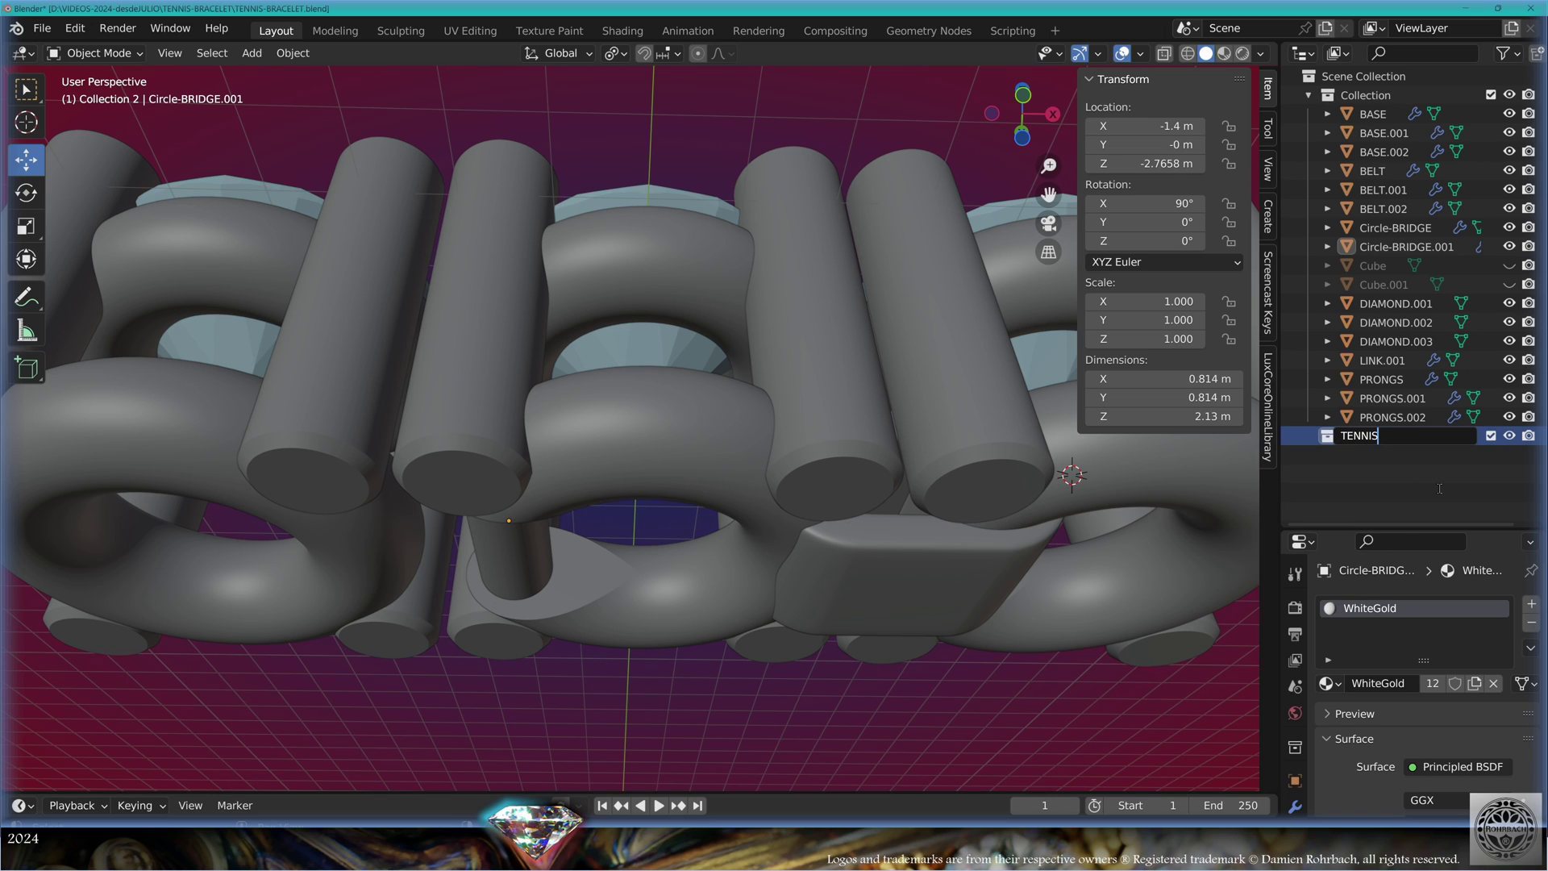
type("-BRACELET")
key("Return")
Duplicate the central diamond, belt, base ring, prongs, connecting link and Circle-BRIDGE.001 in place
left_click(687, 202)
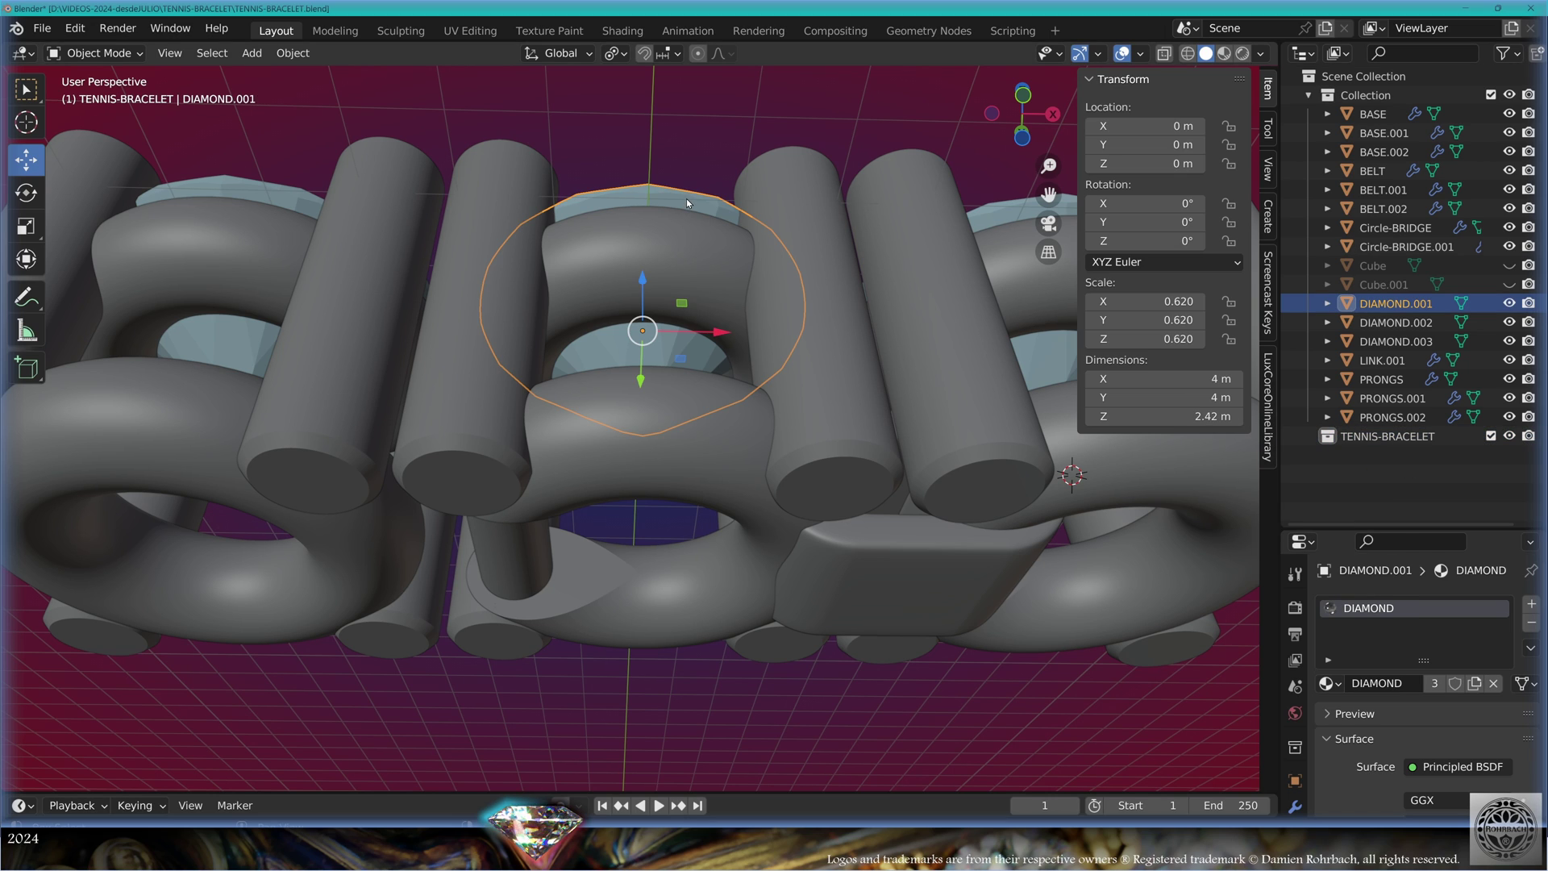
left_click(704, 263, "shift")
left_click(683, 423, "shift")
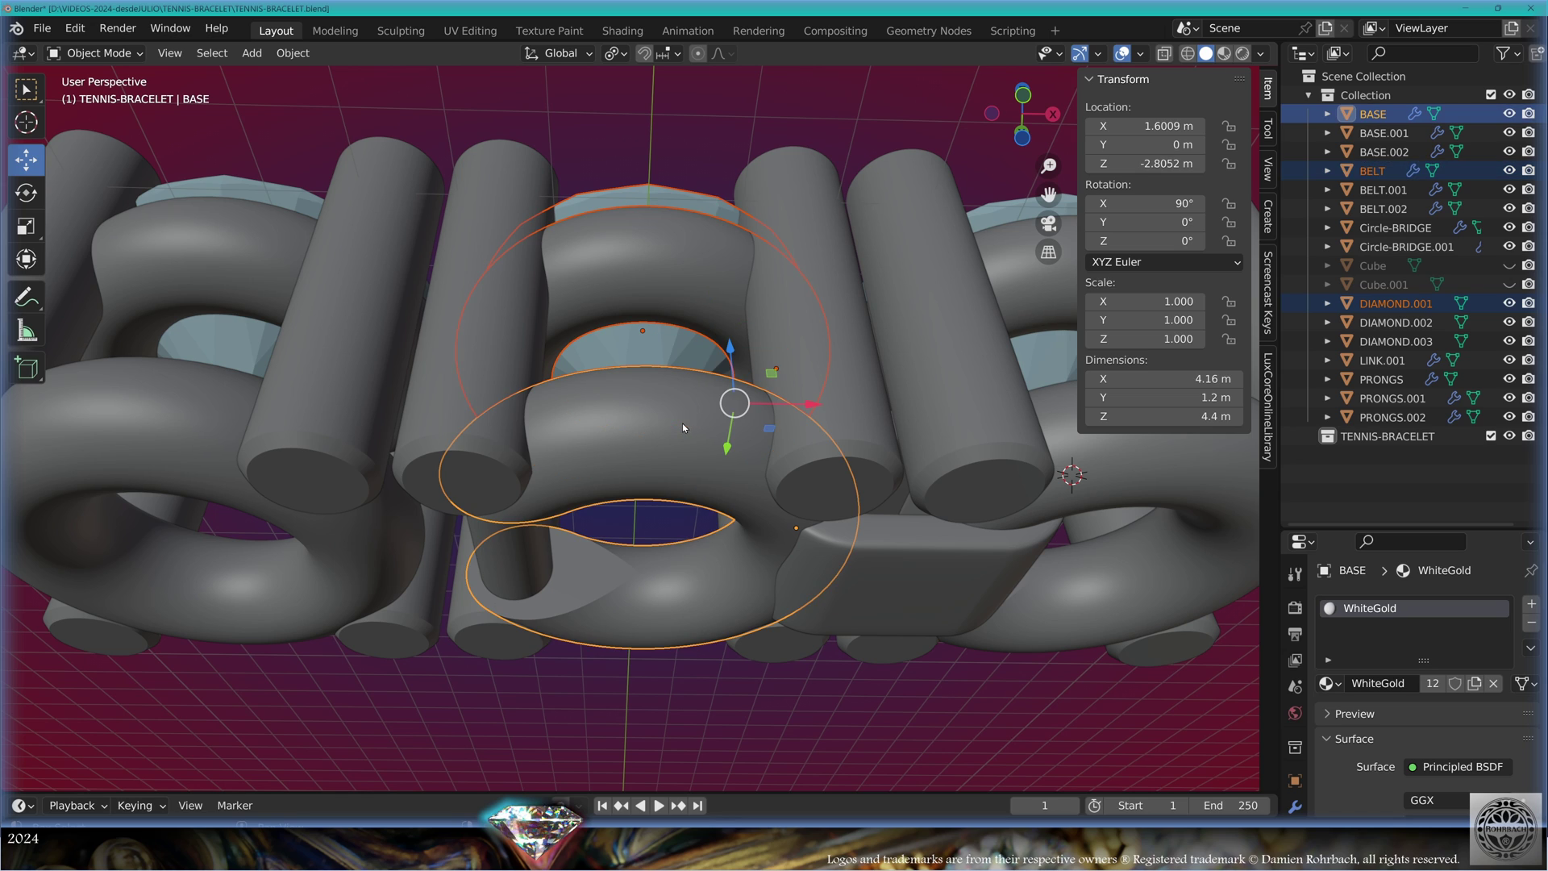
left_click(801, 211, "shift")
left_click(881, 559, "shift")
left_click(548, 573, "shift")
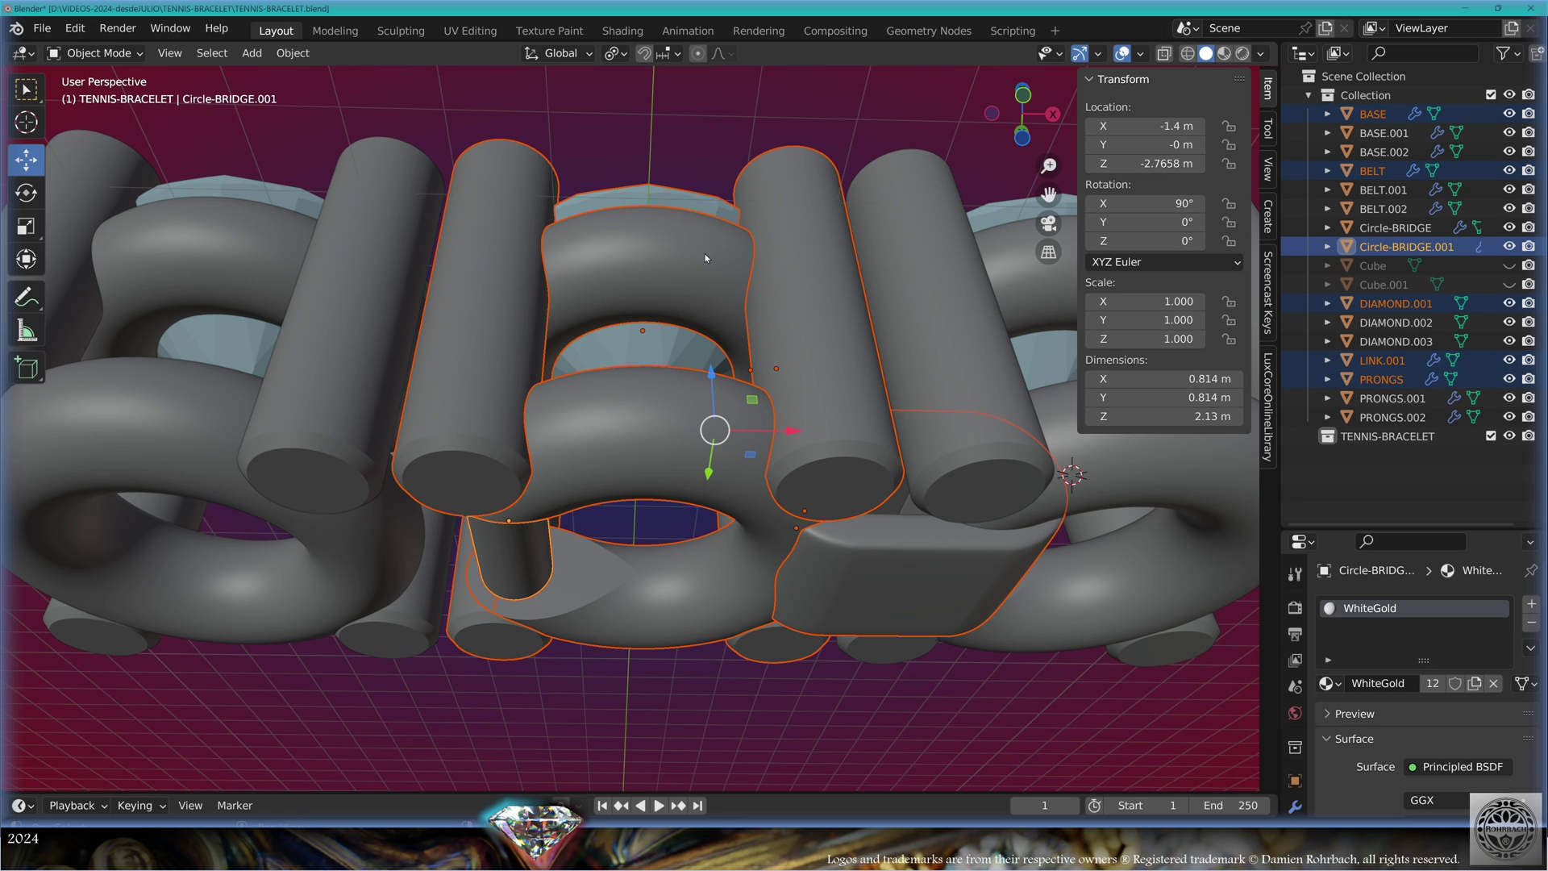
key("shift+d")
key("Escape")
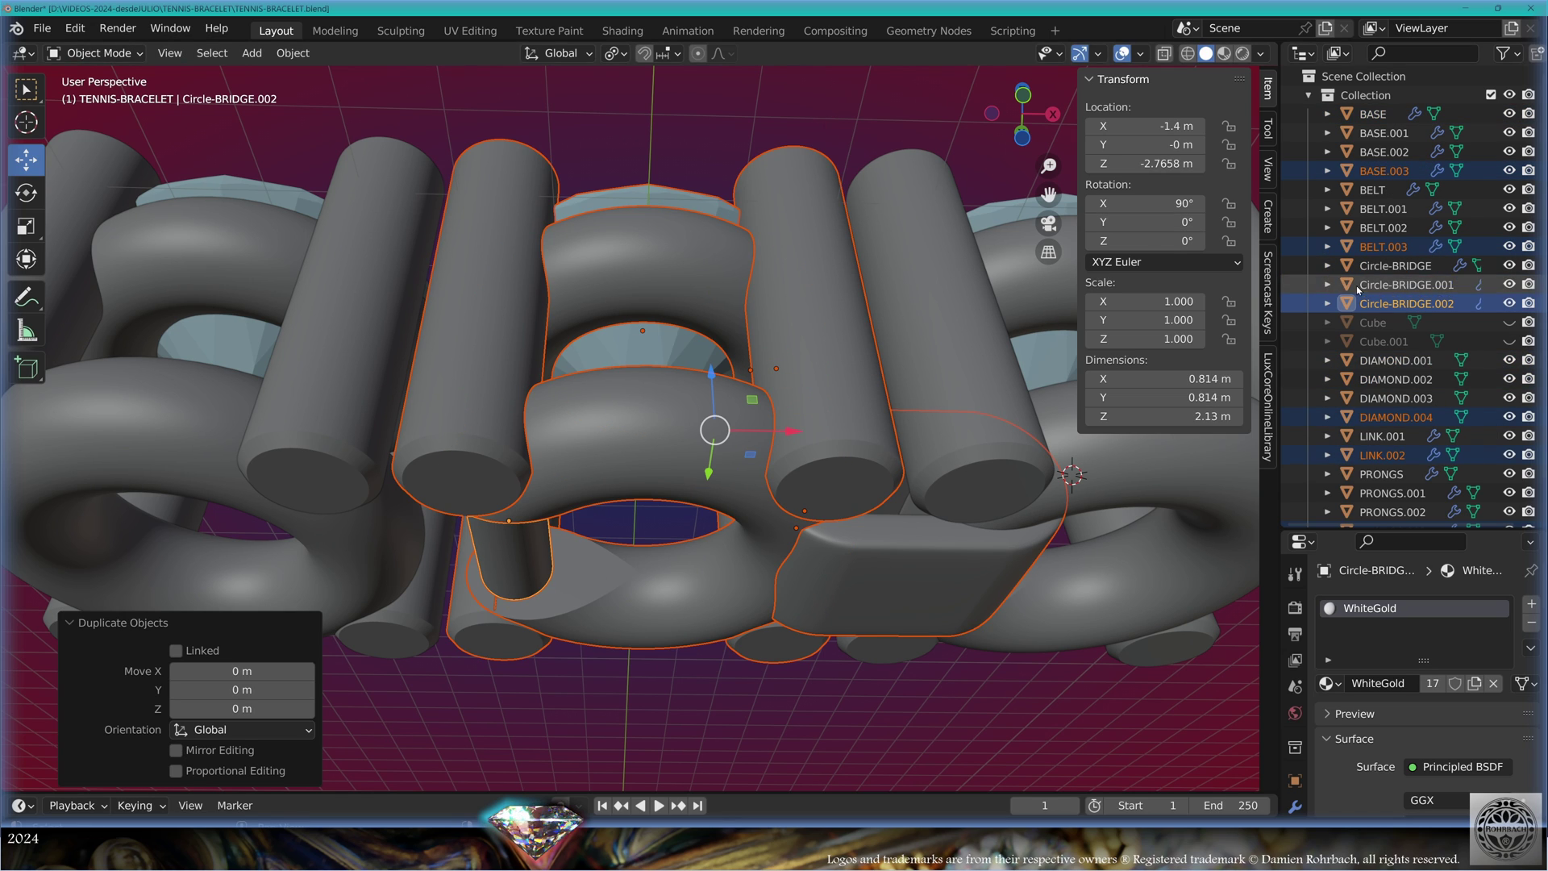
Place the duplicated parts in the TENNIS-BRACELET collection, and hide the original Collection in the viewport and in renders
scroll(1401, 483, "down", 2)
left_click(1528, 94)
left_click(1509, 95)
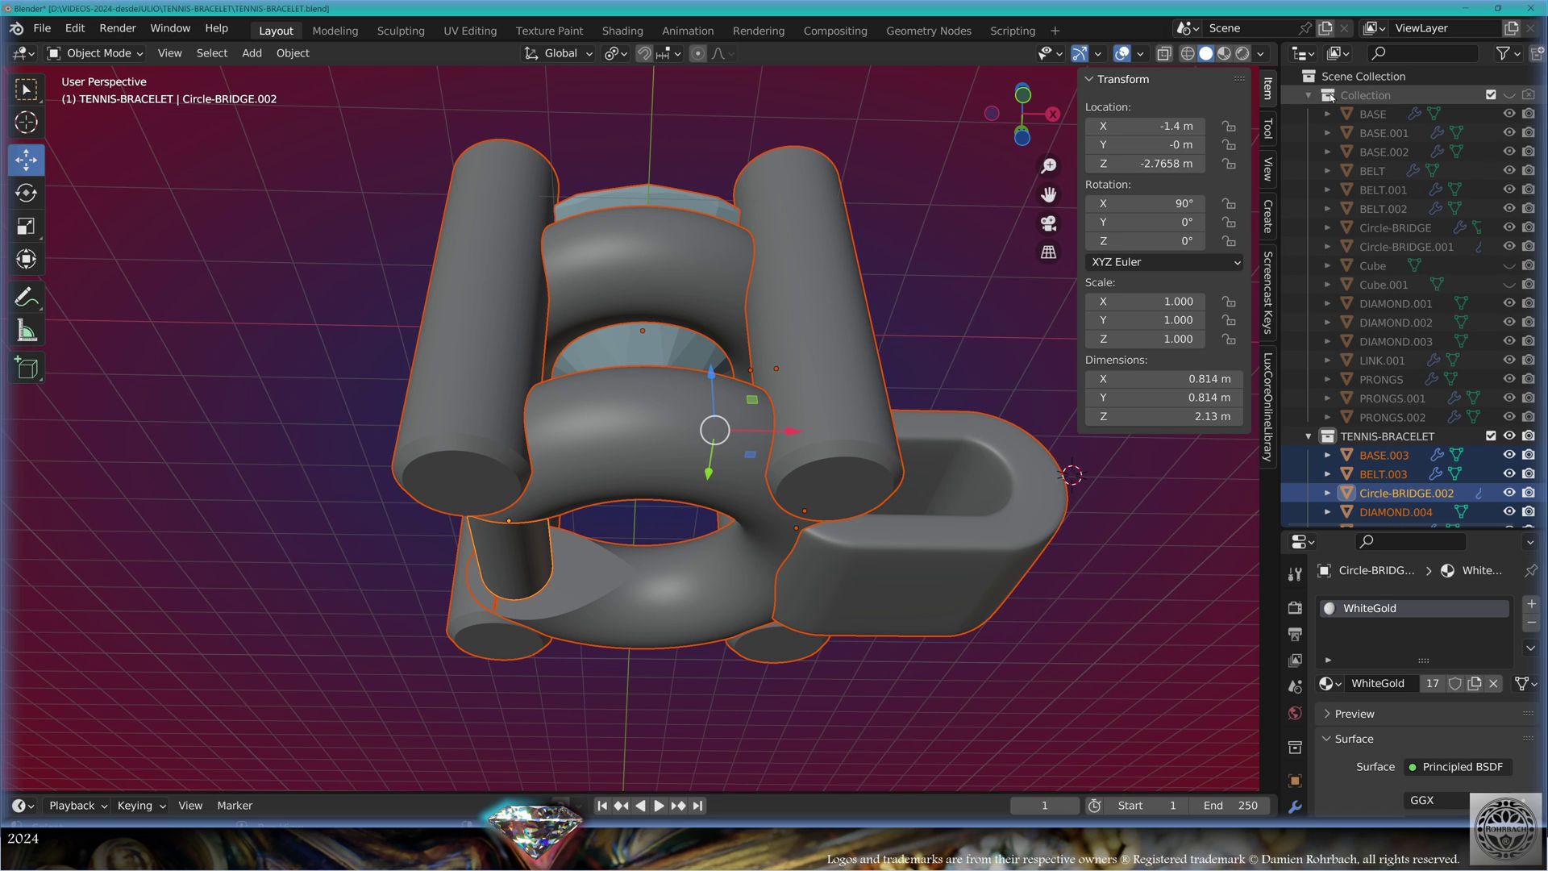
Convert the duplicated parts to meshes and join them into one object
left_click(293, 53)
left_click(516, 626)
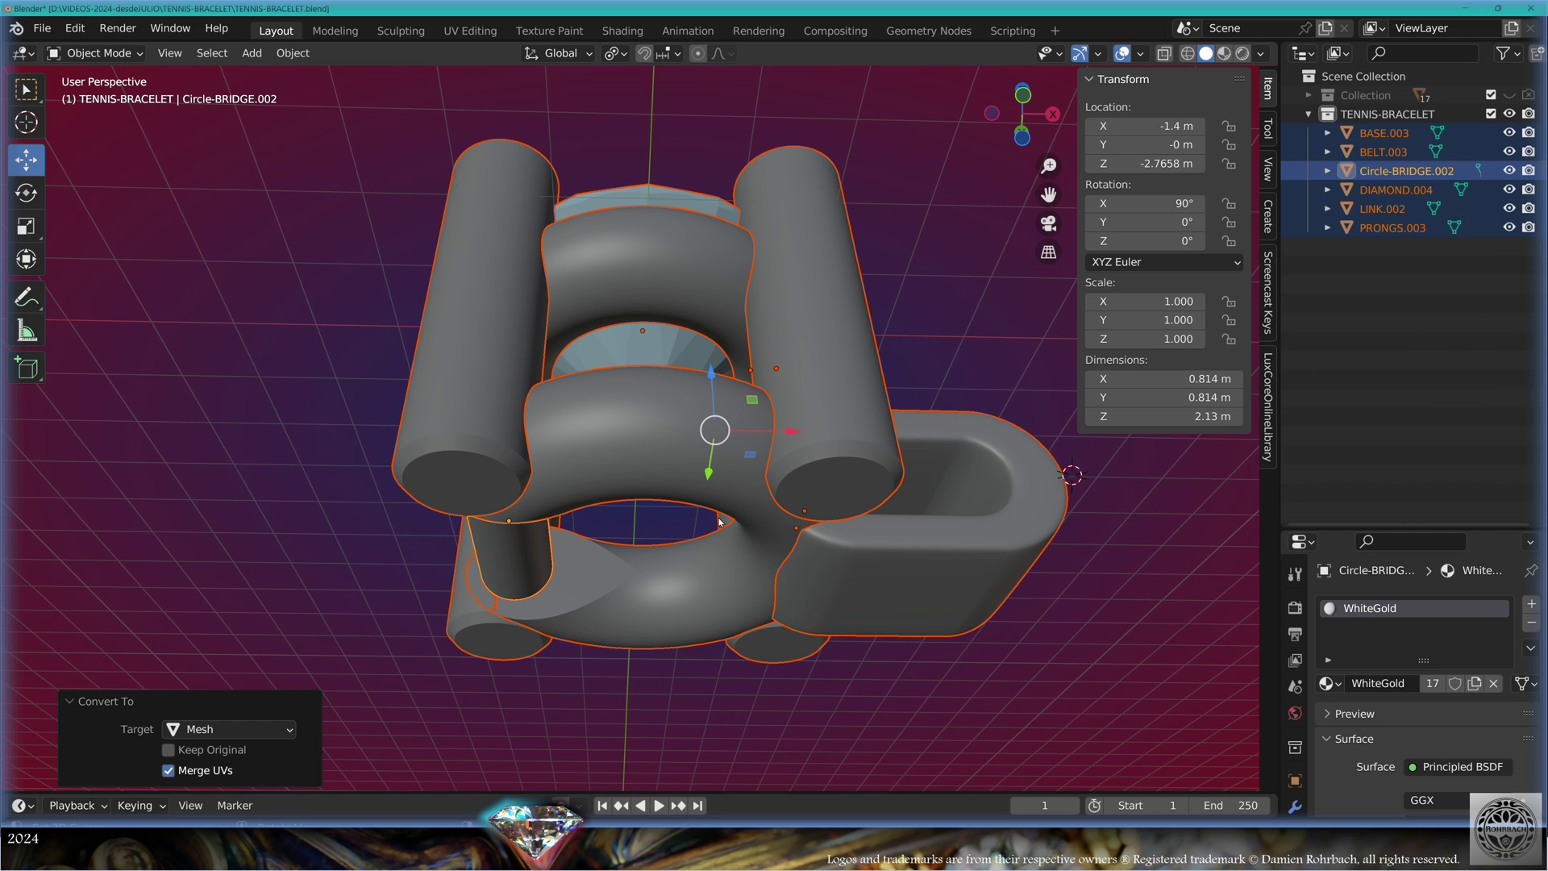
key("ctrl+j")
Rename the joined object as TENNIS-BRACELET-LINK.001 and save the file
key("F2")
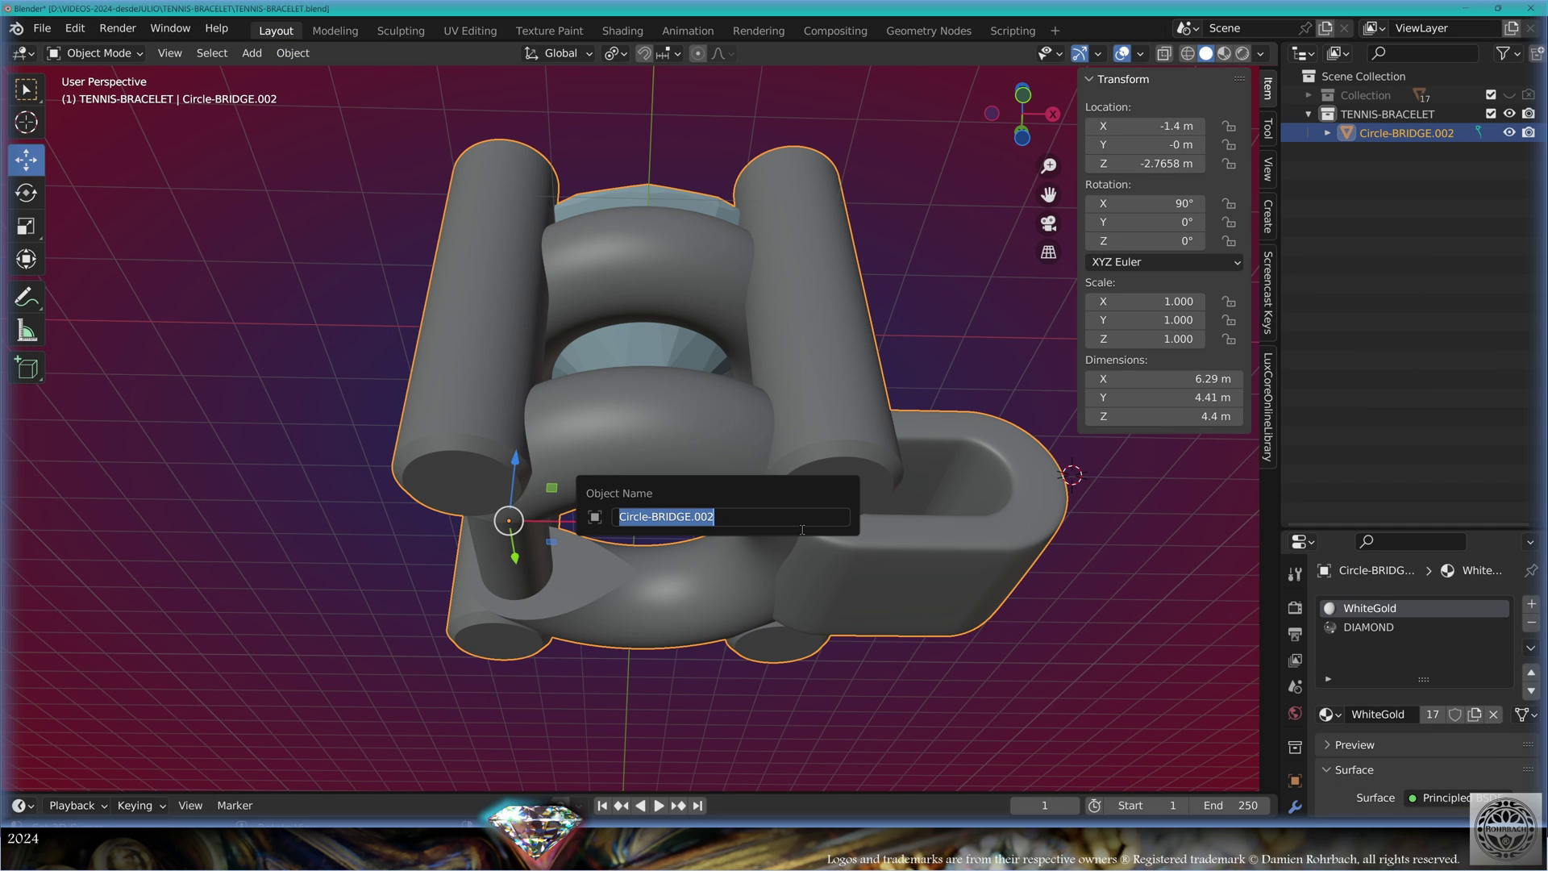
type("TENNIS-BRACELET")
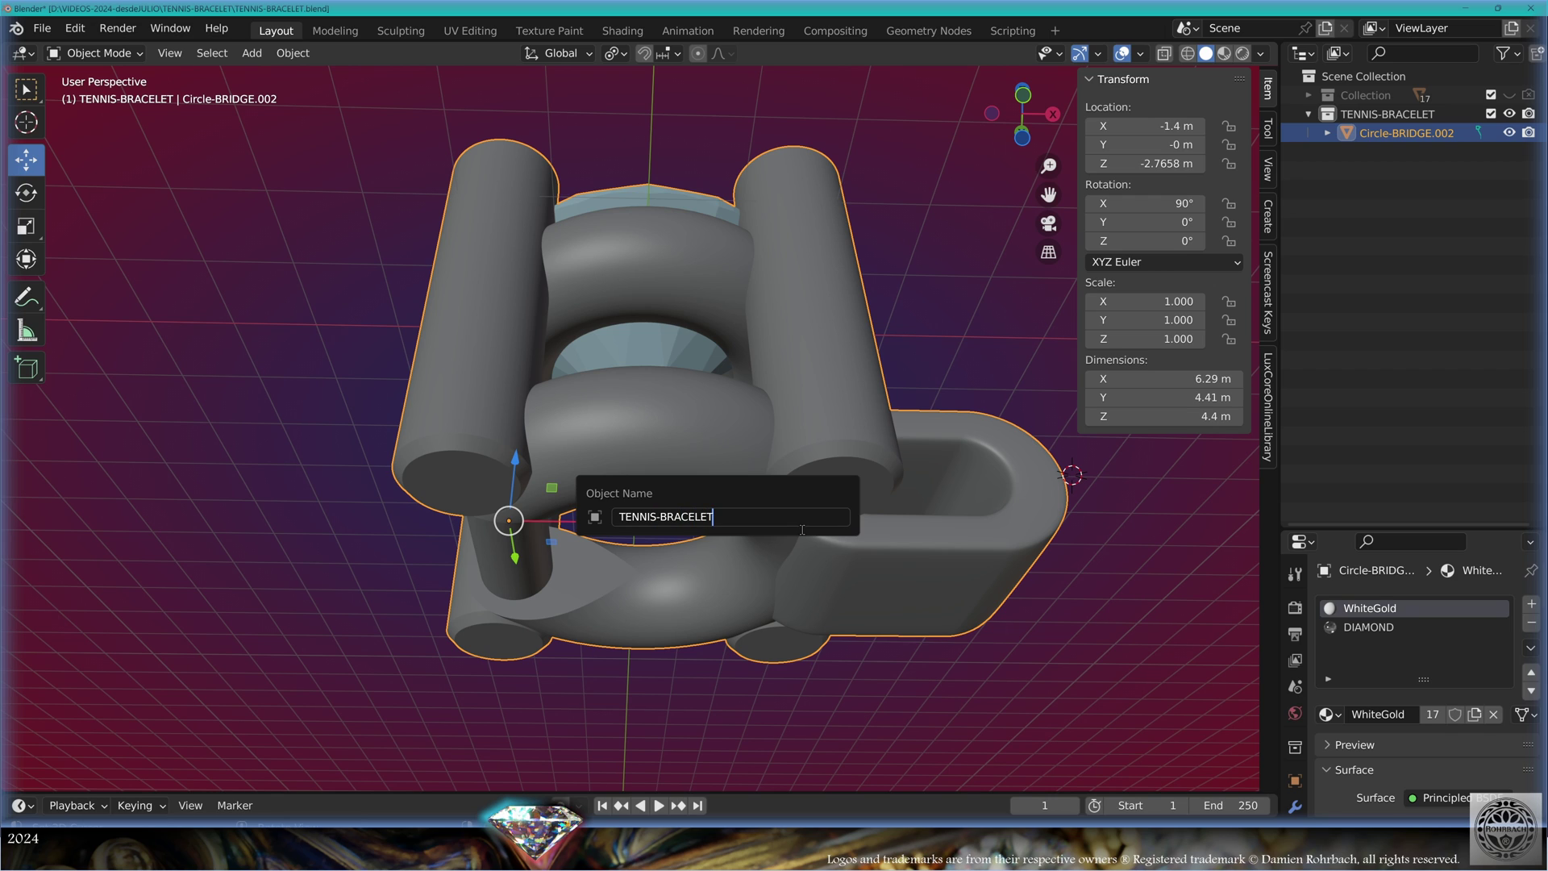
type("-LINK.001")
key("Return")
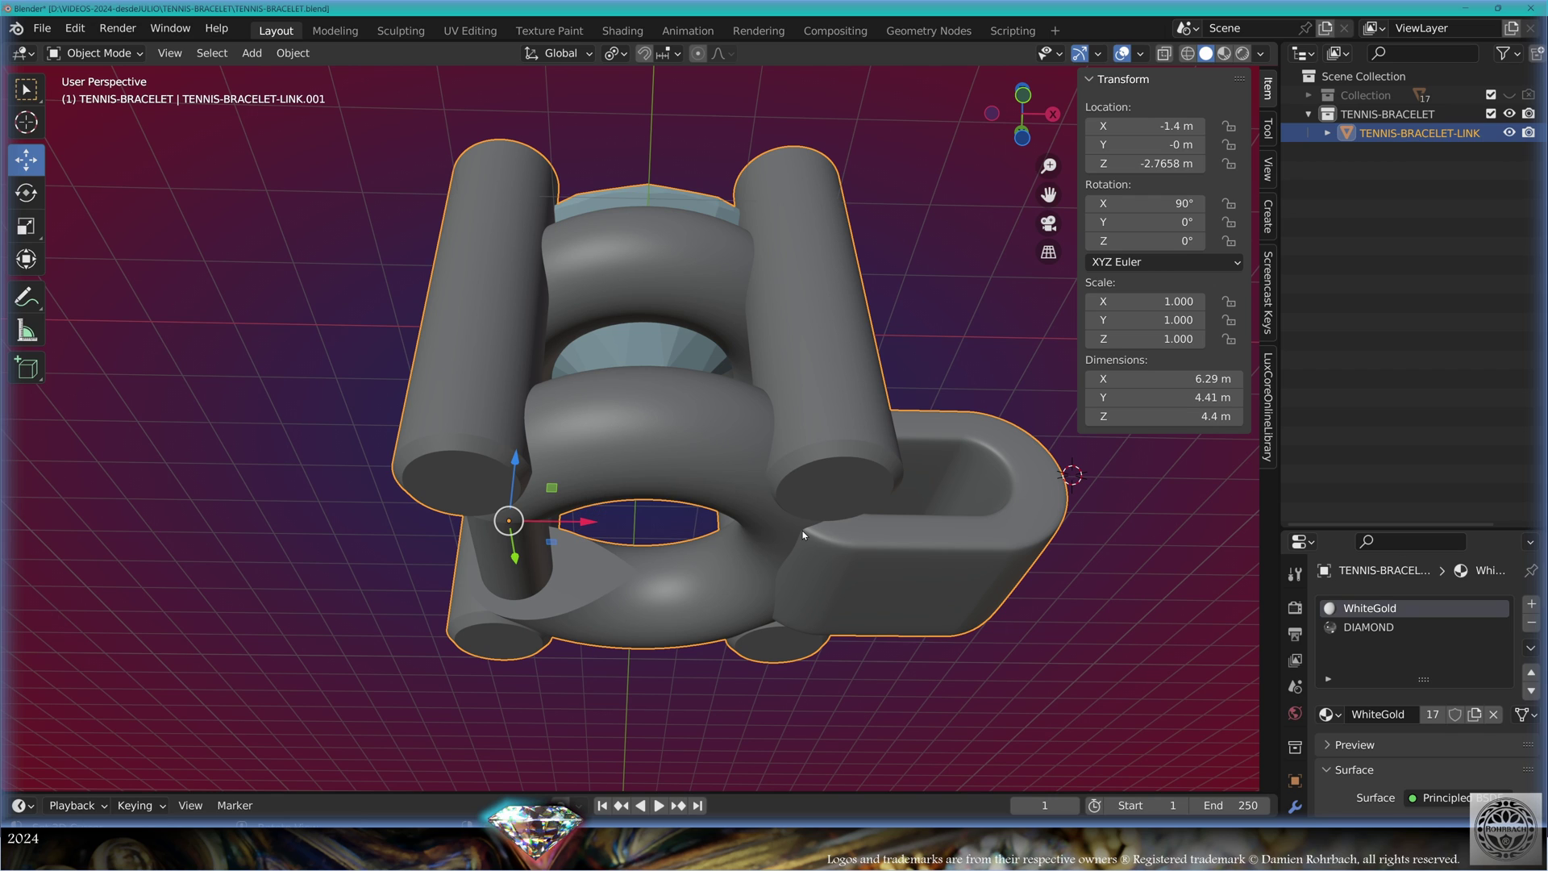
key("ctrl+s")
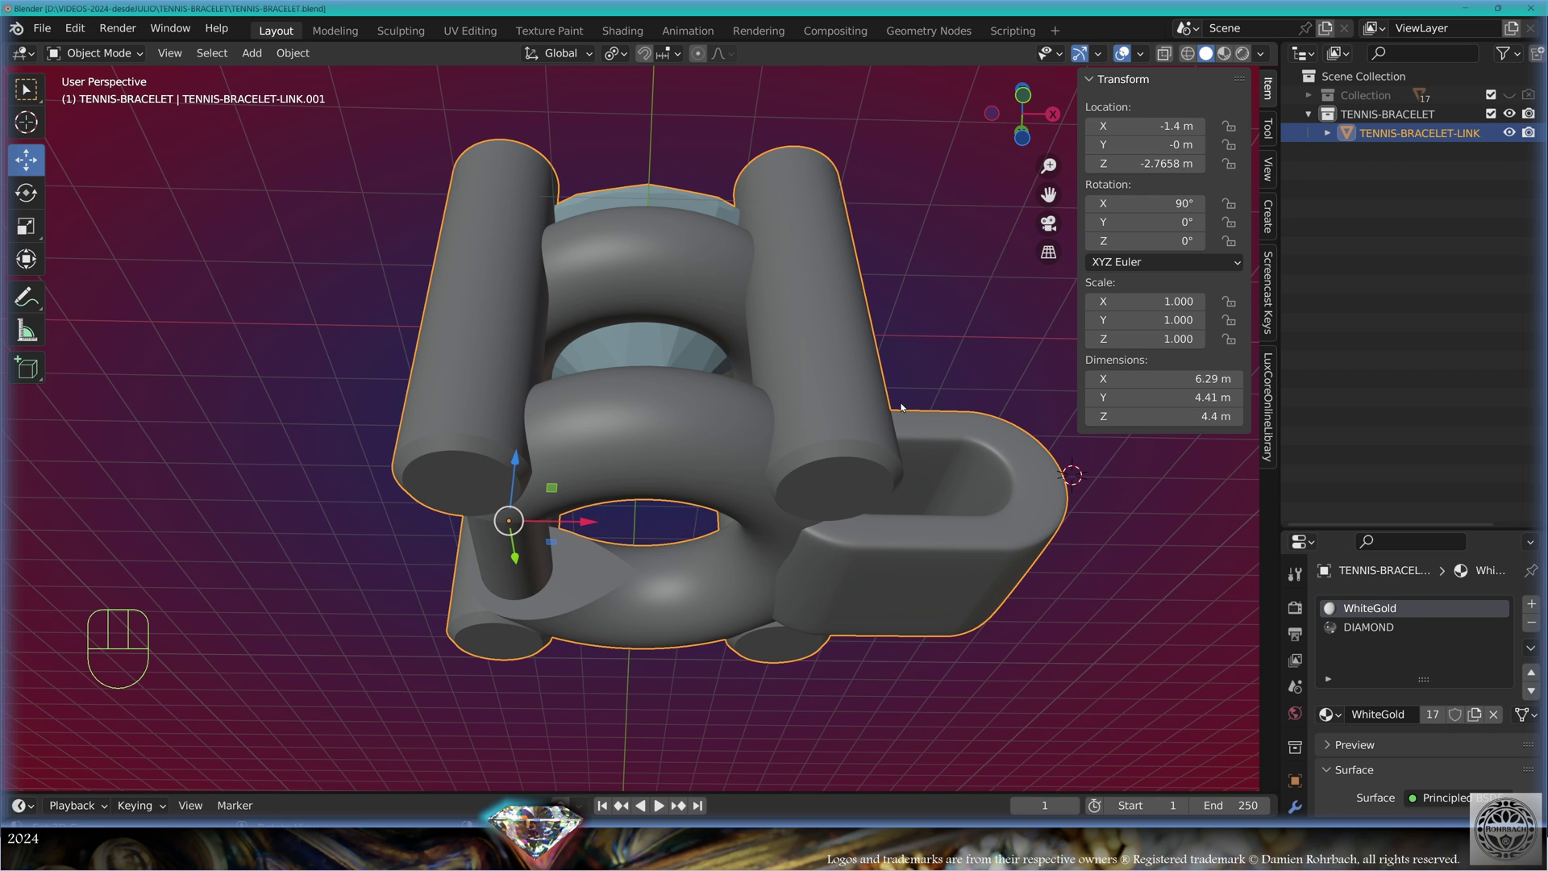
Add a mesh circle with 320 vertices from the front view
key("KP_1")
scroll(640, 399, "down", 9)
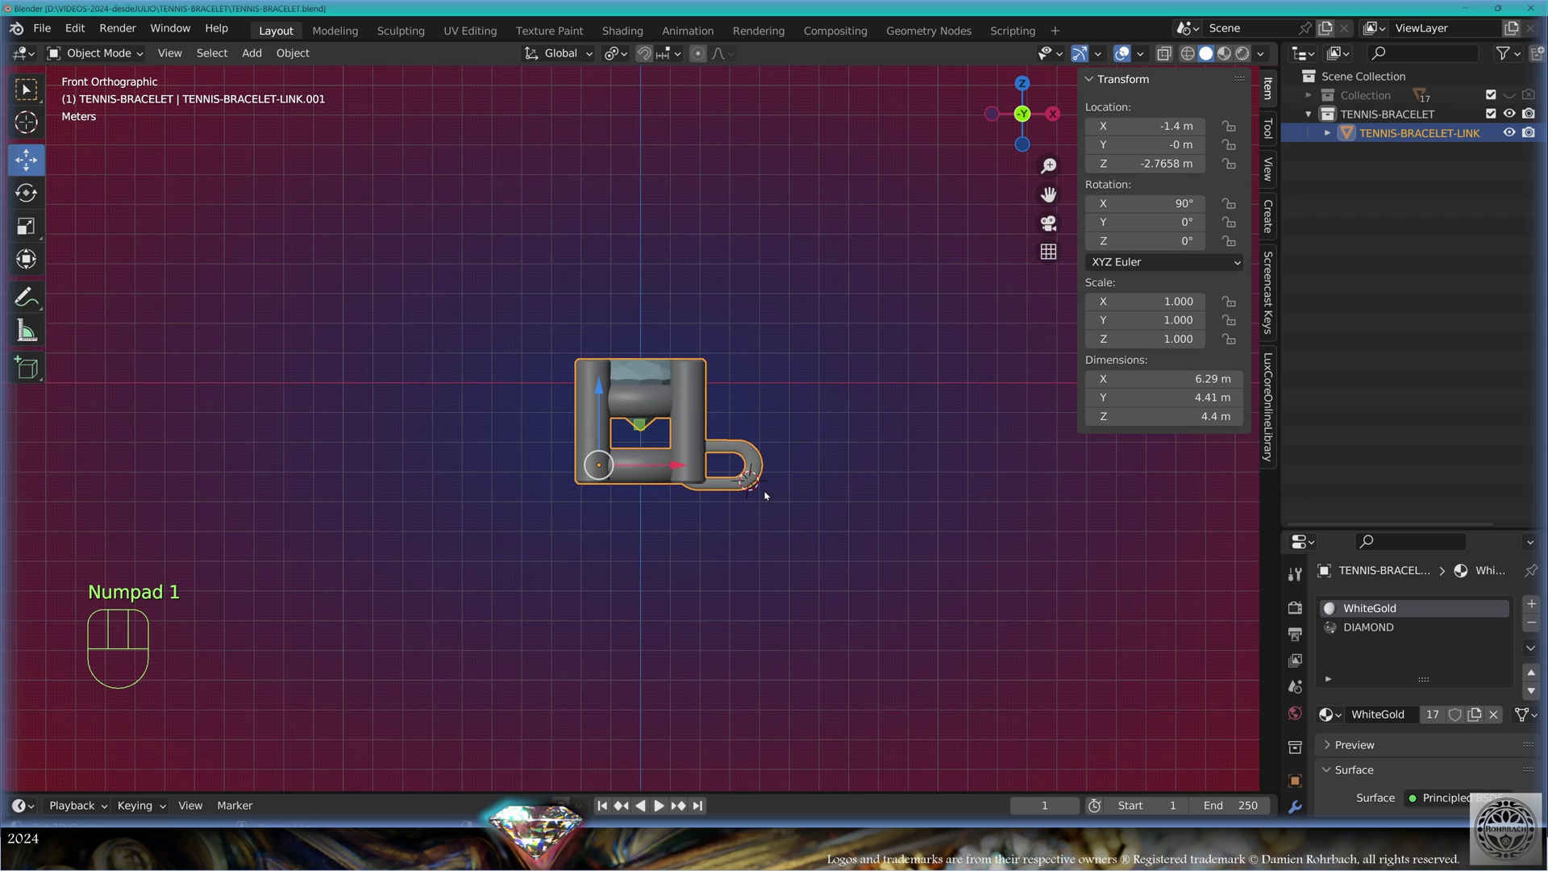
right_click(640, 392, "shift")
left_click(251, 52)
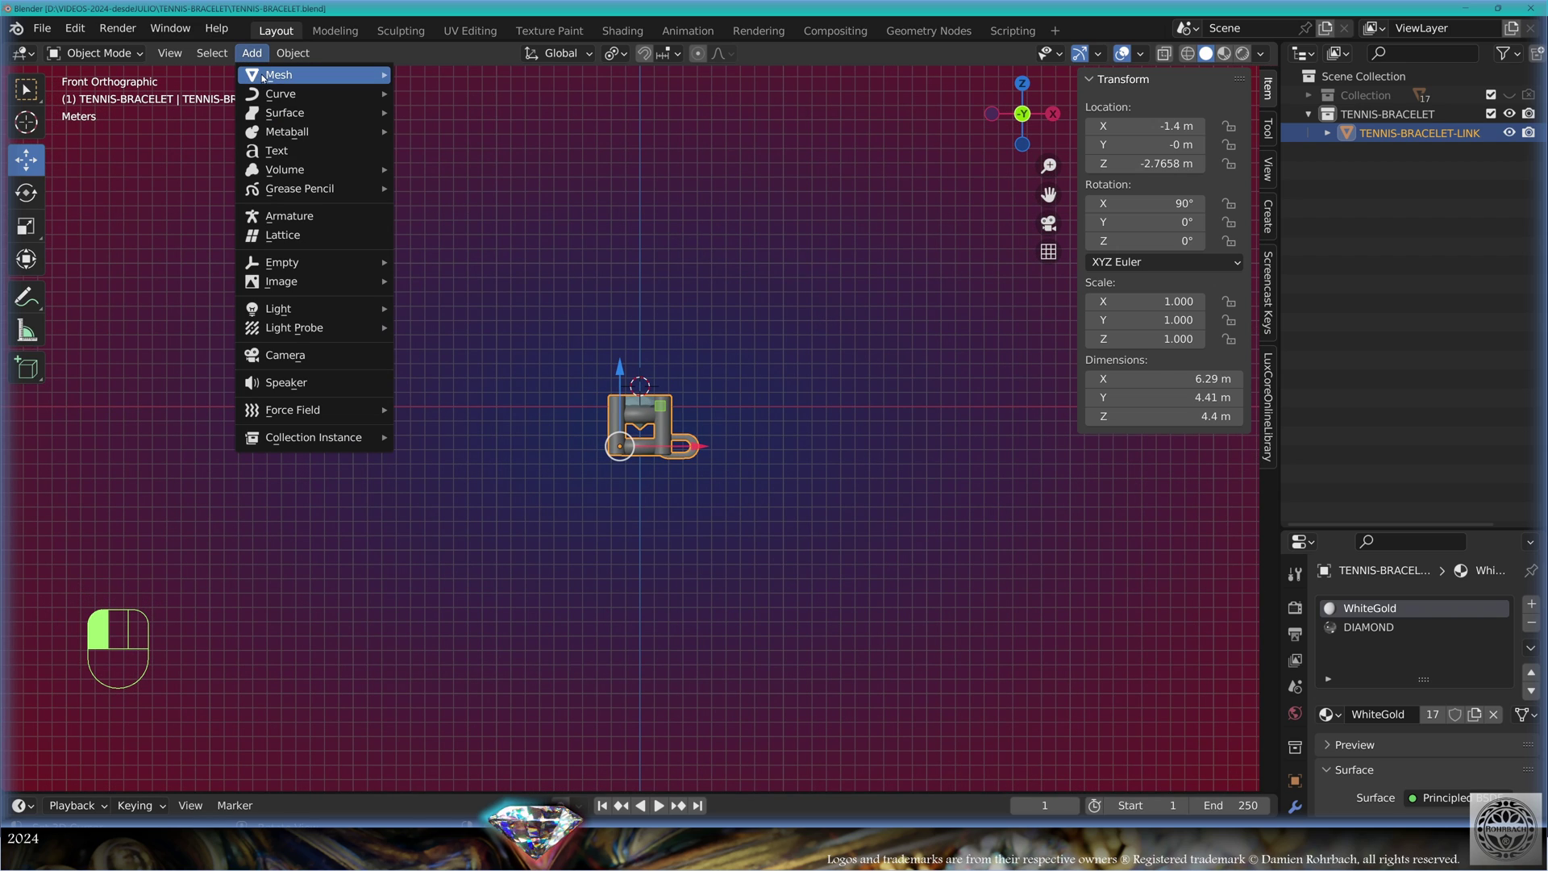
mouse_move(265, 78)
left_click(438, 112)
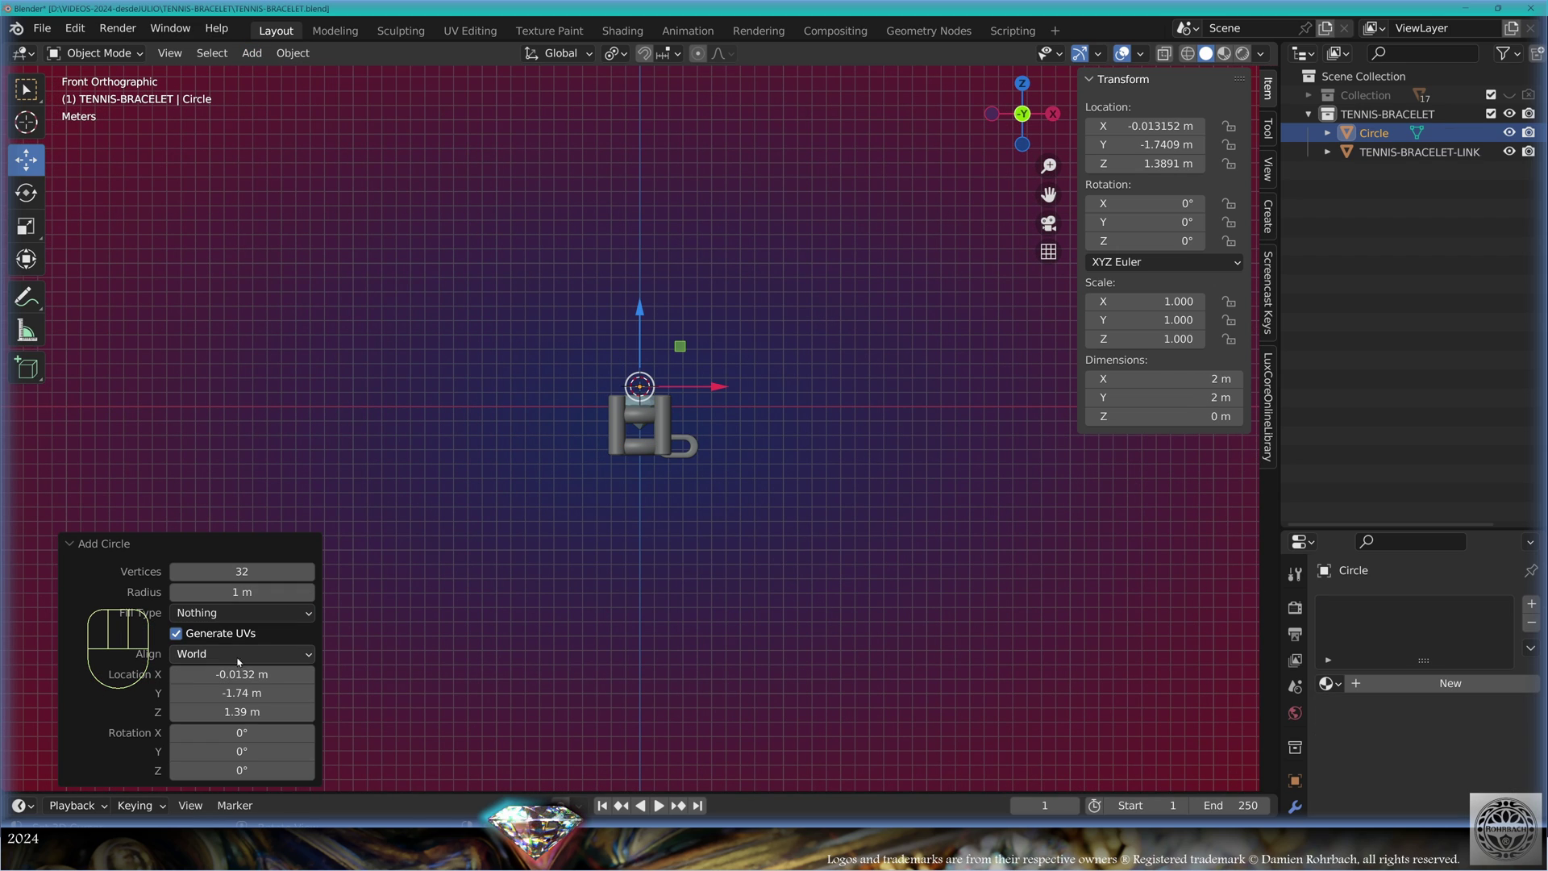
left_click(228, 571)
type("320")
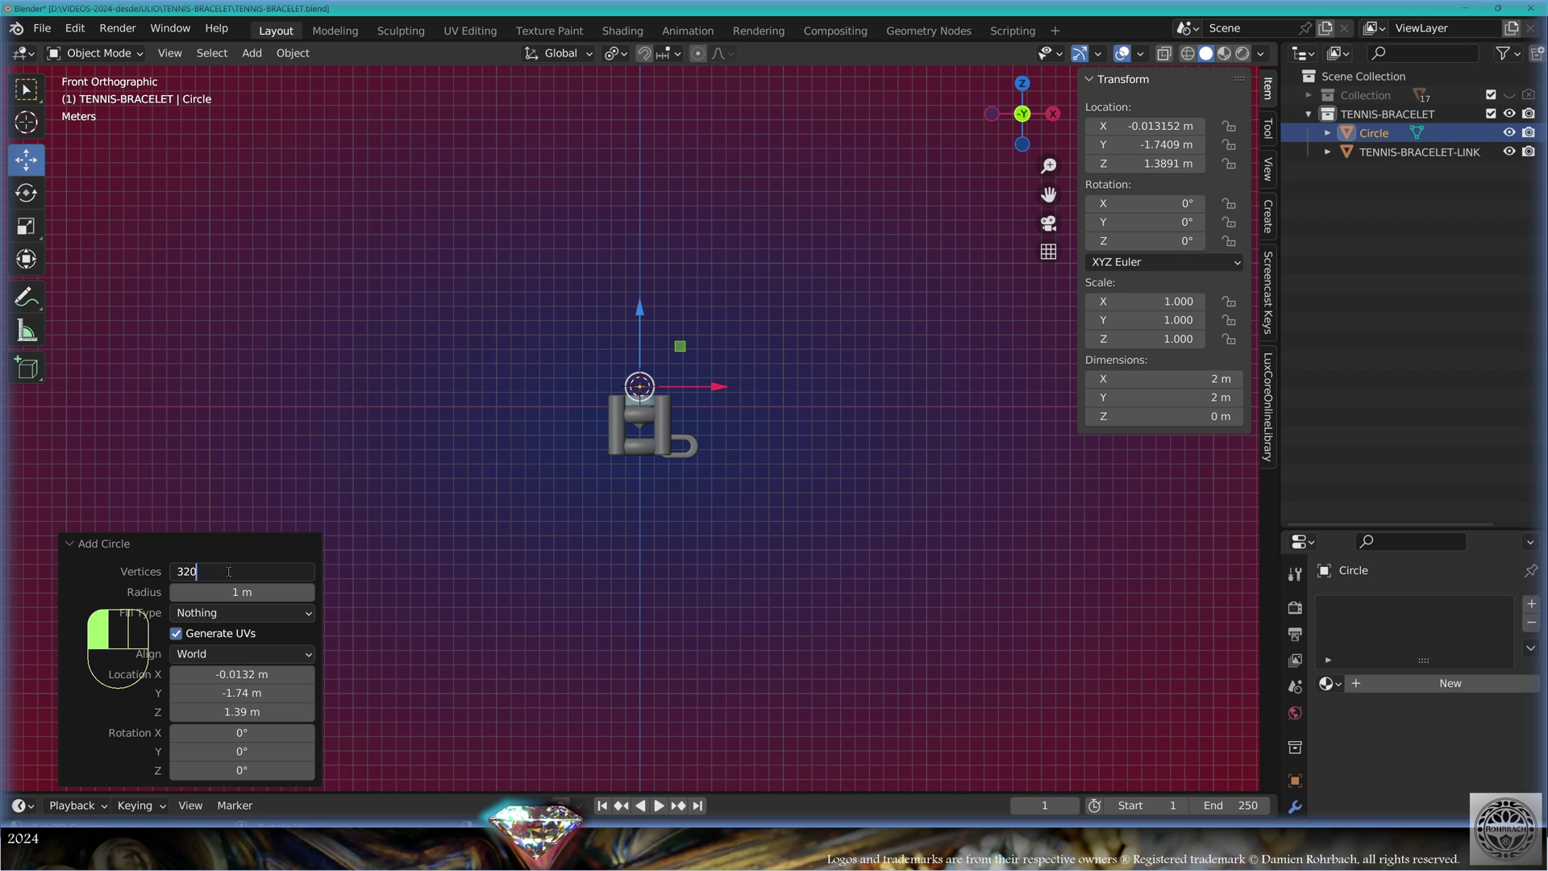
key("Return")
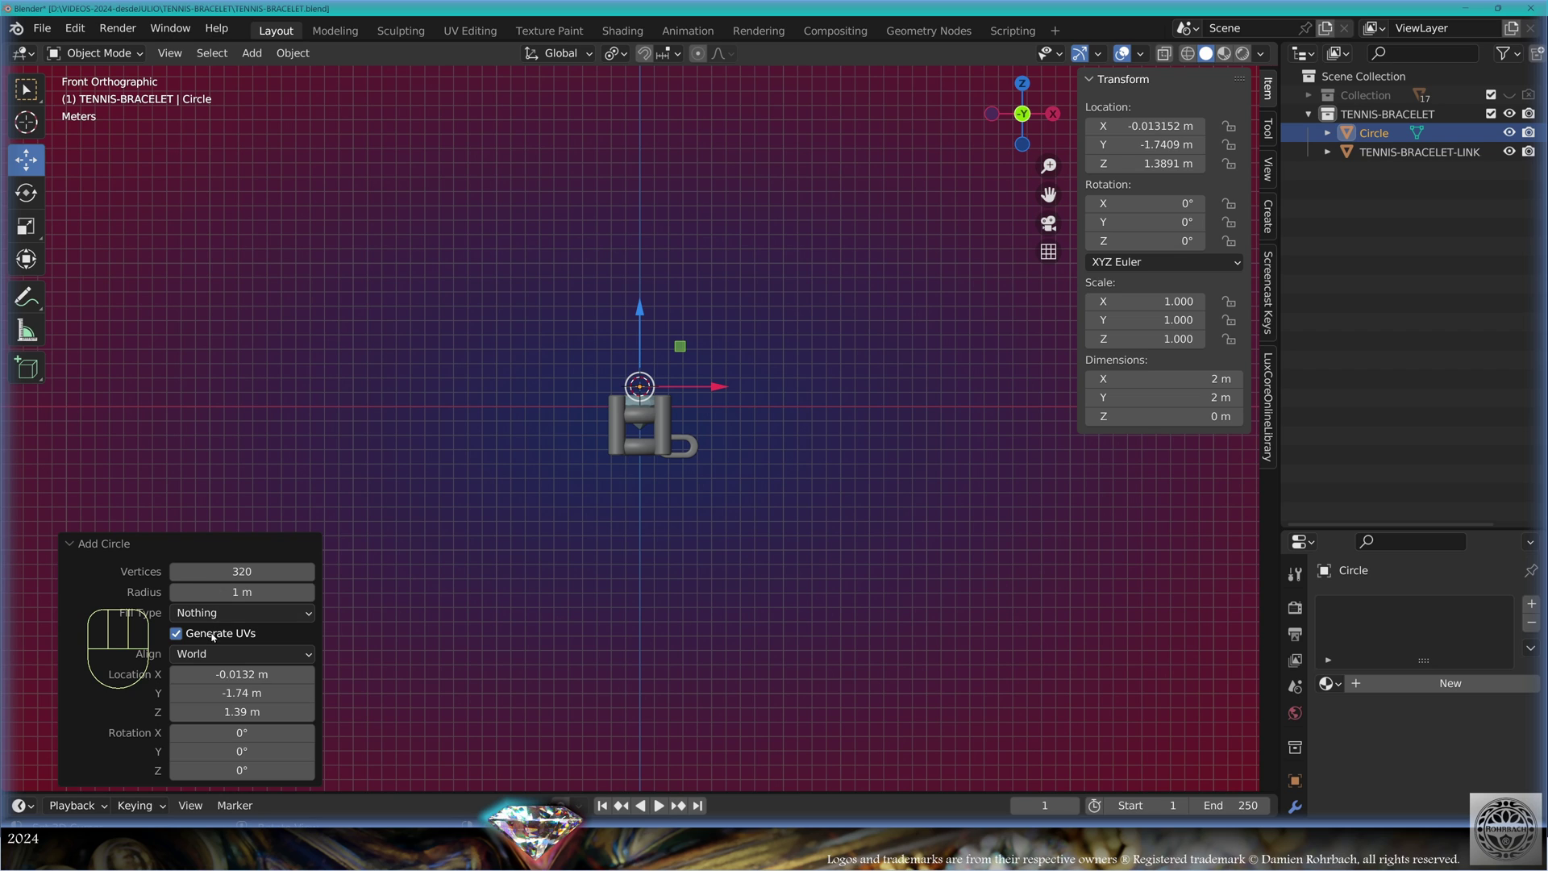
Set the circle's radius to 7*25.4 divided by 2 and by 3.1416, giving 28.3 m
left_click(247, 592)
type("7")
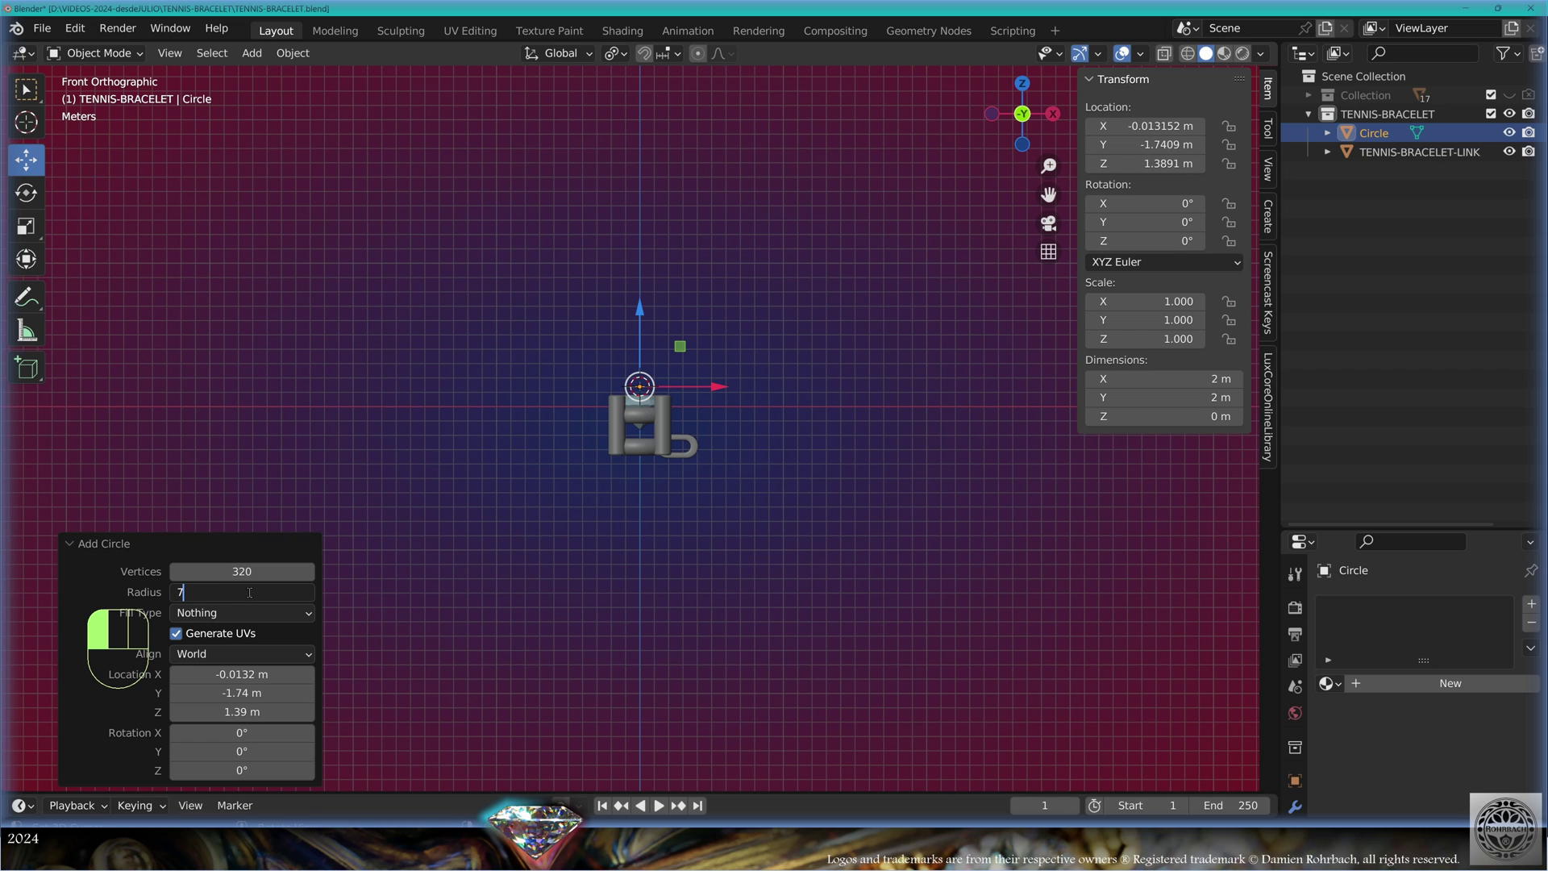
type("*25.4")
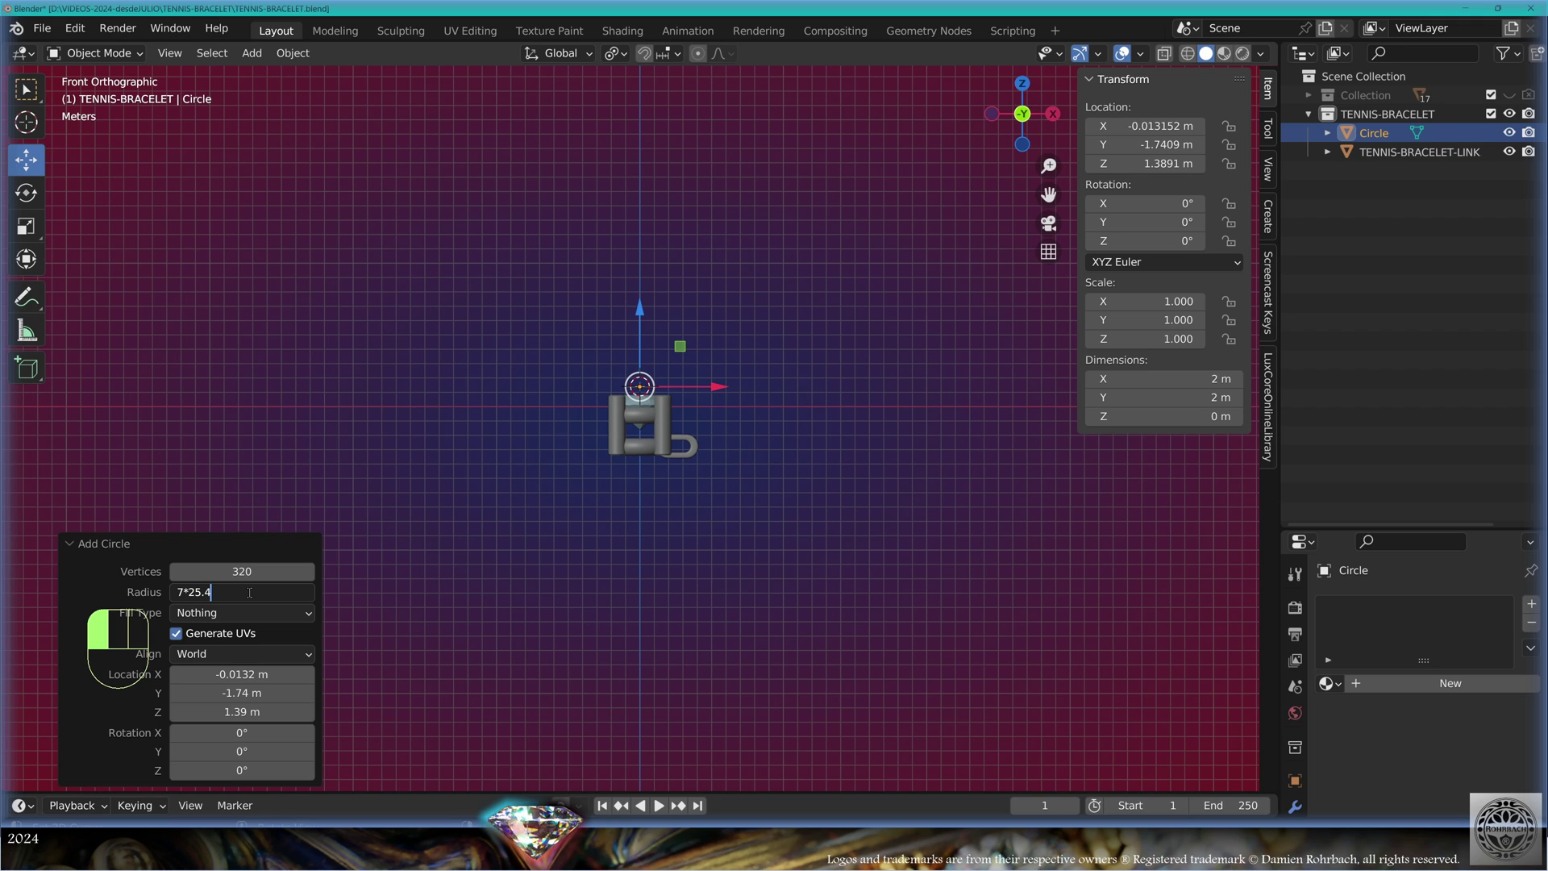
key("Return")
left_click(259, 593)
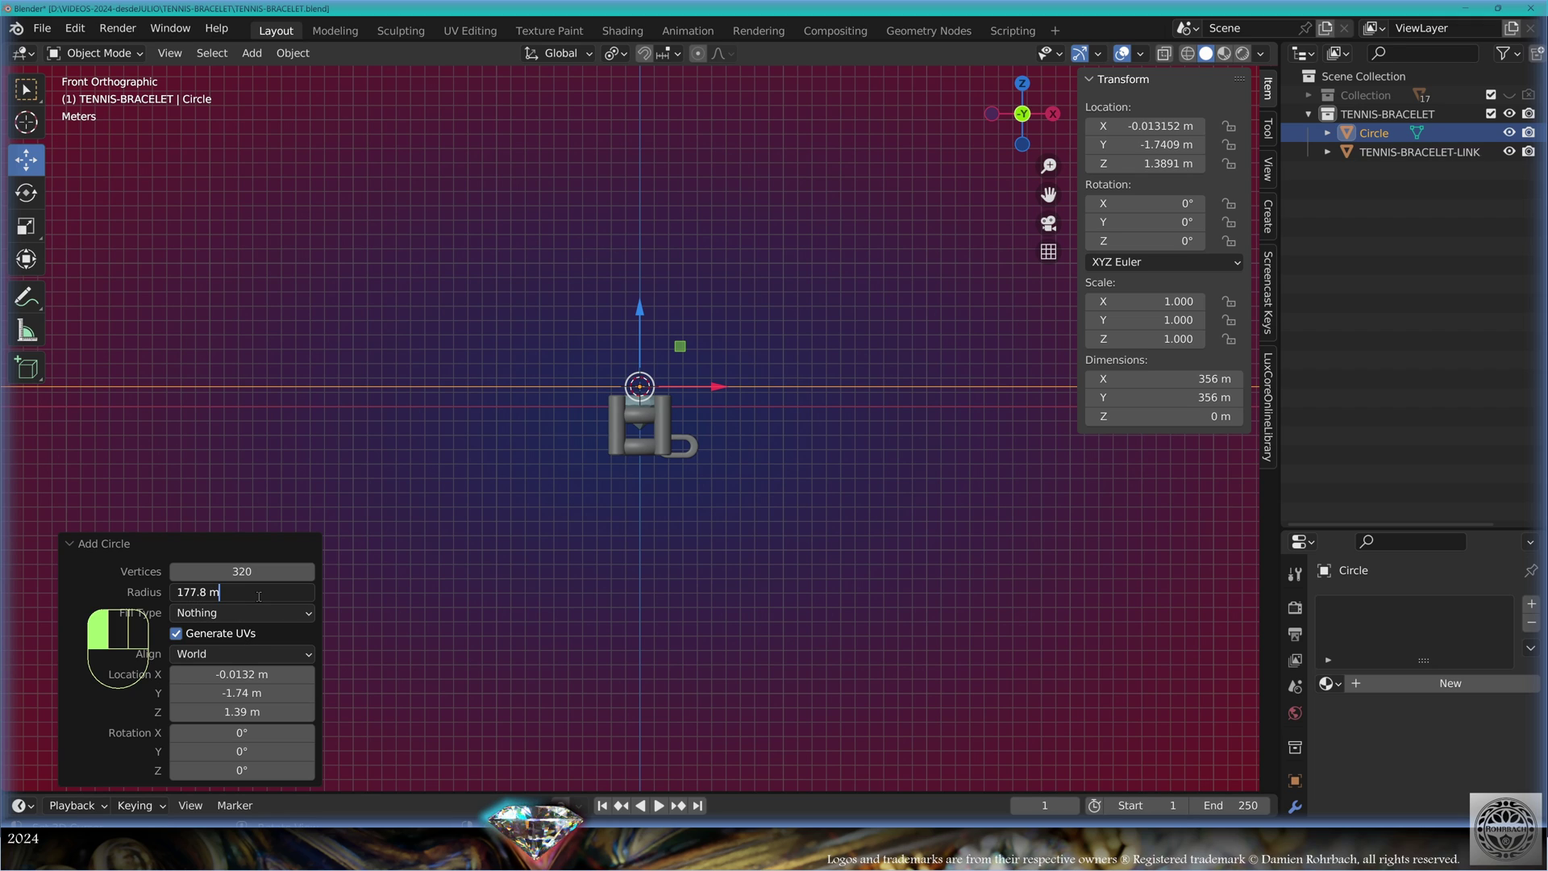
type("/2")
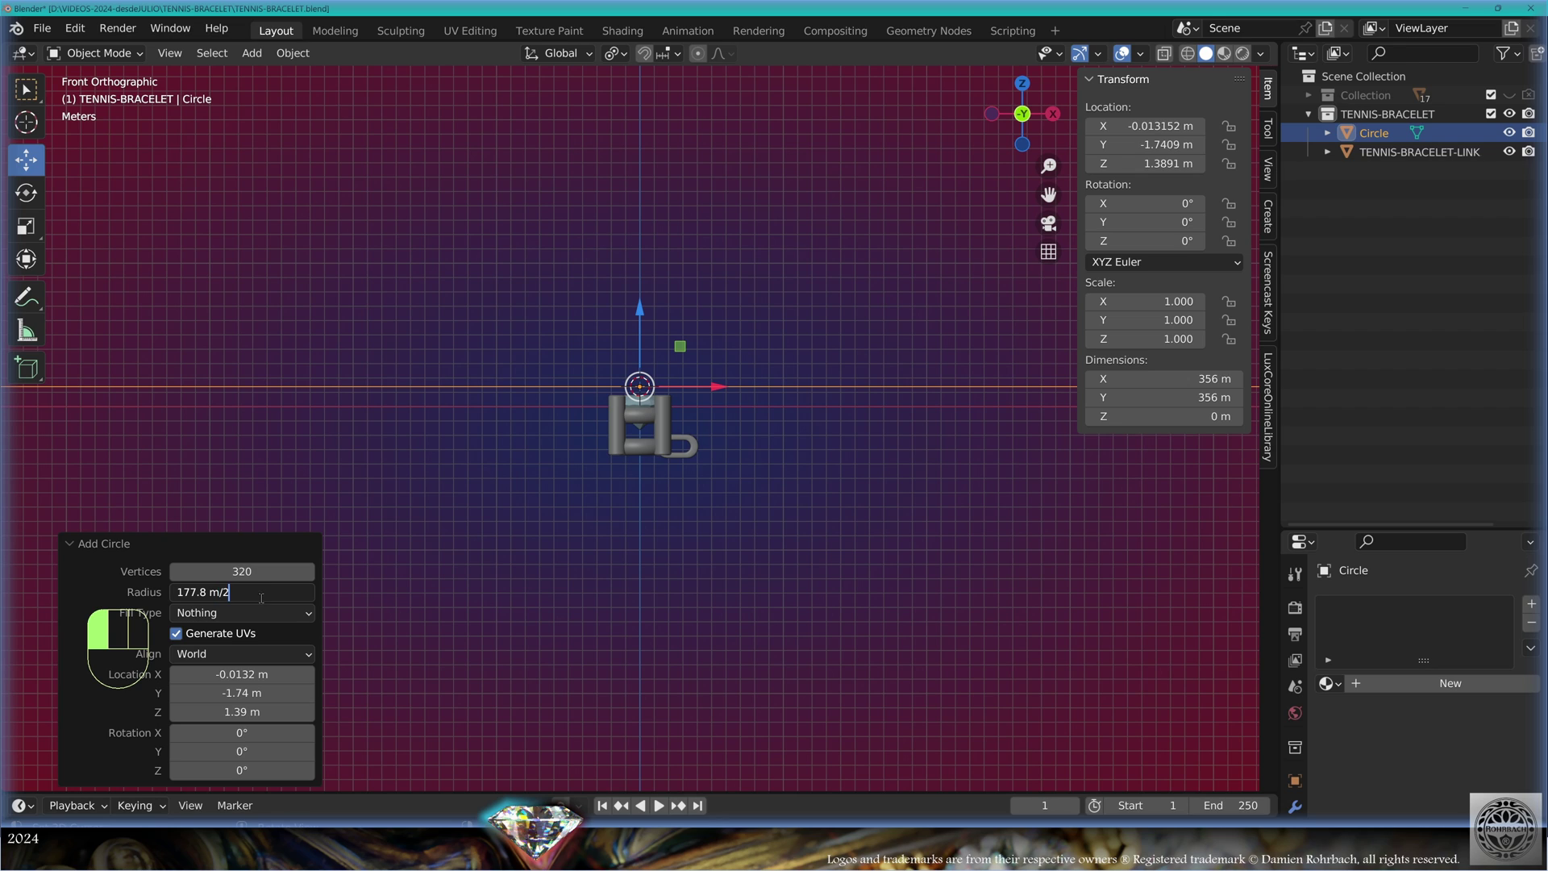
key("Return")
left_click(279, 595)
type("/")
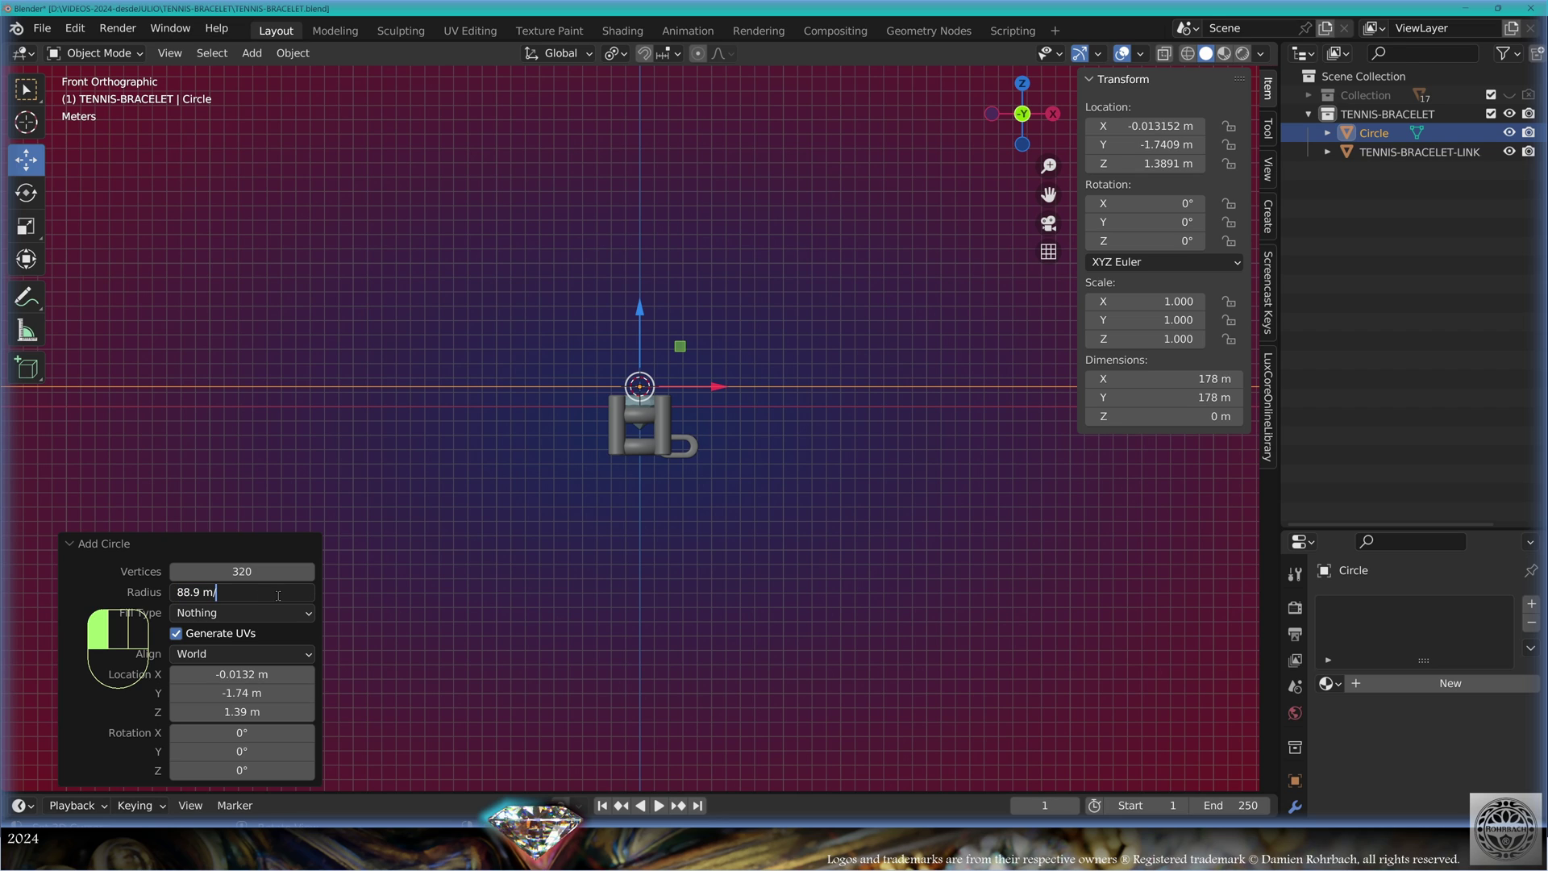
type("3.1416")
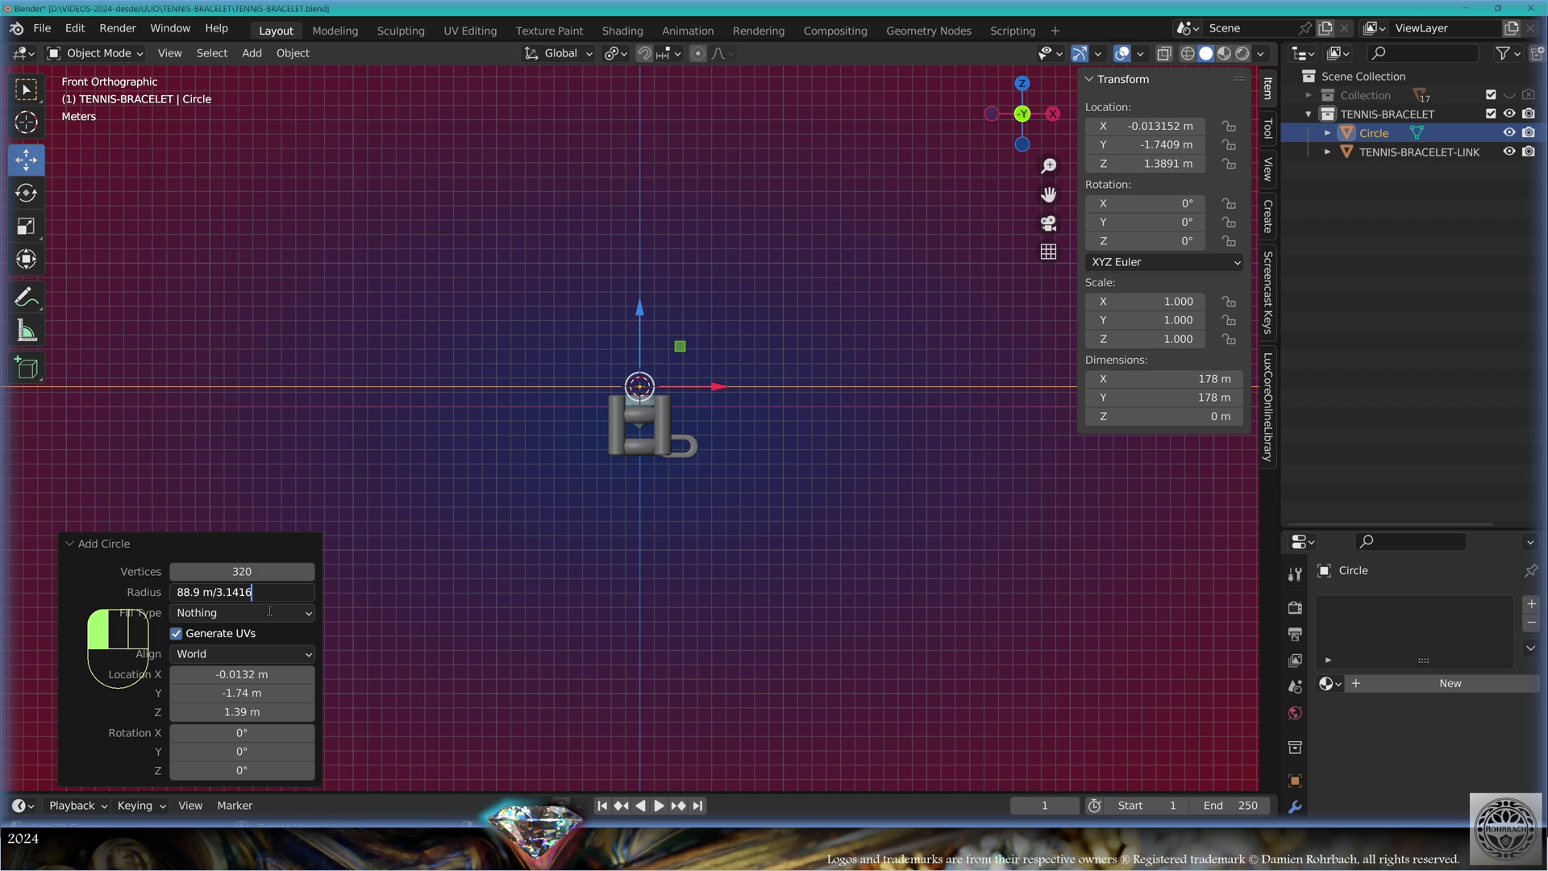
key("Return")
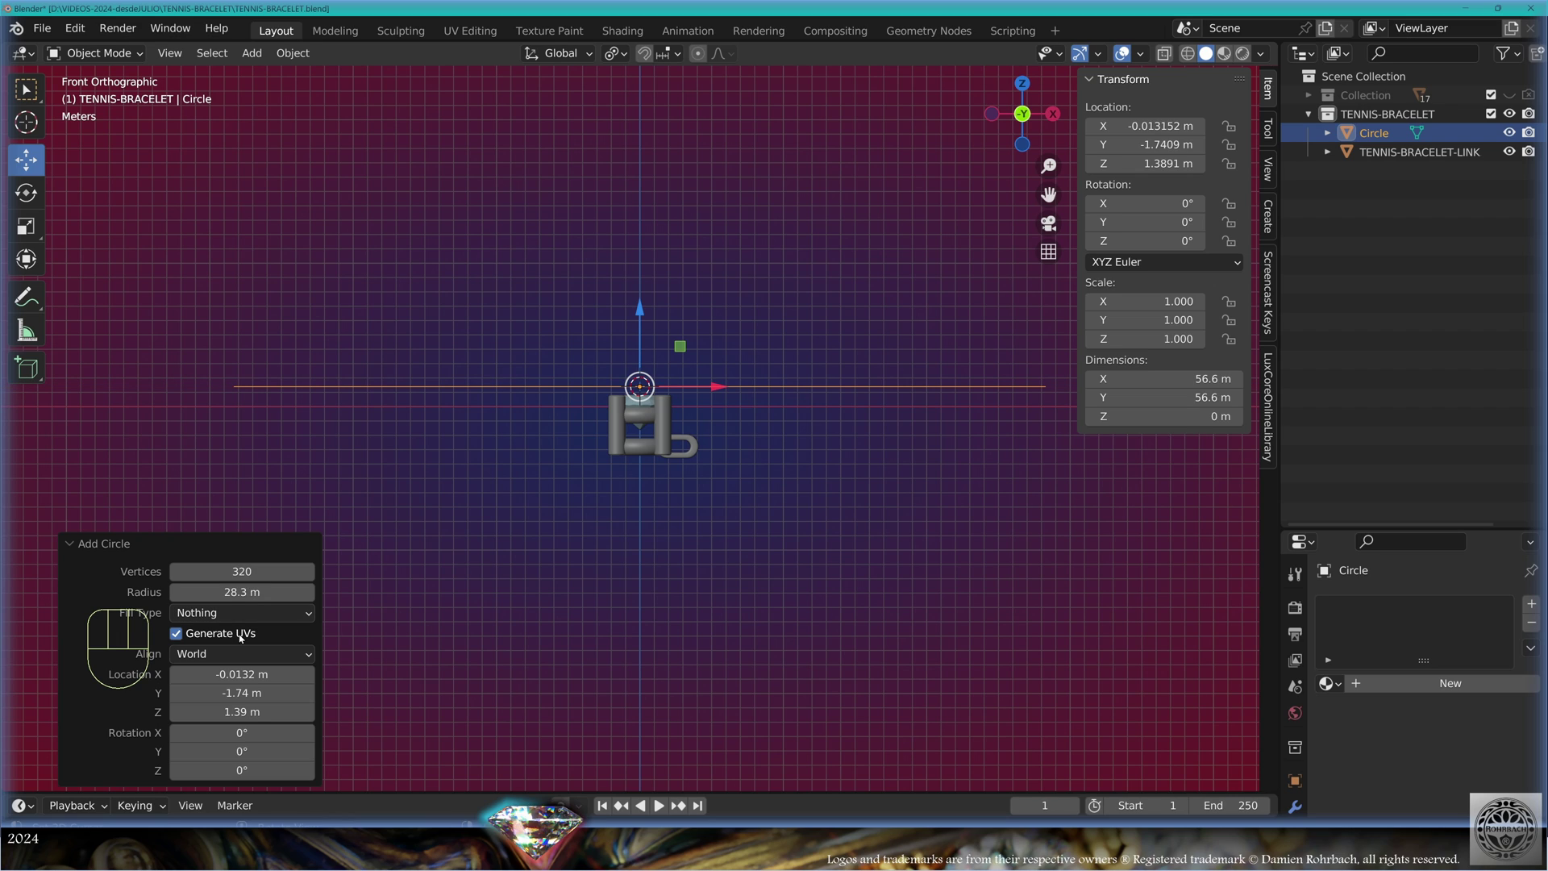
Align the circle to the view and set its X, Y and Z location to 0 m
left_click(242, 654)
left_click(240, 674)
left_click(239, 673)
type("0")
key("Return")
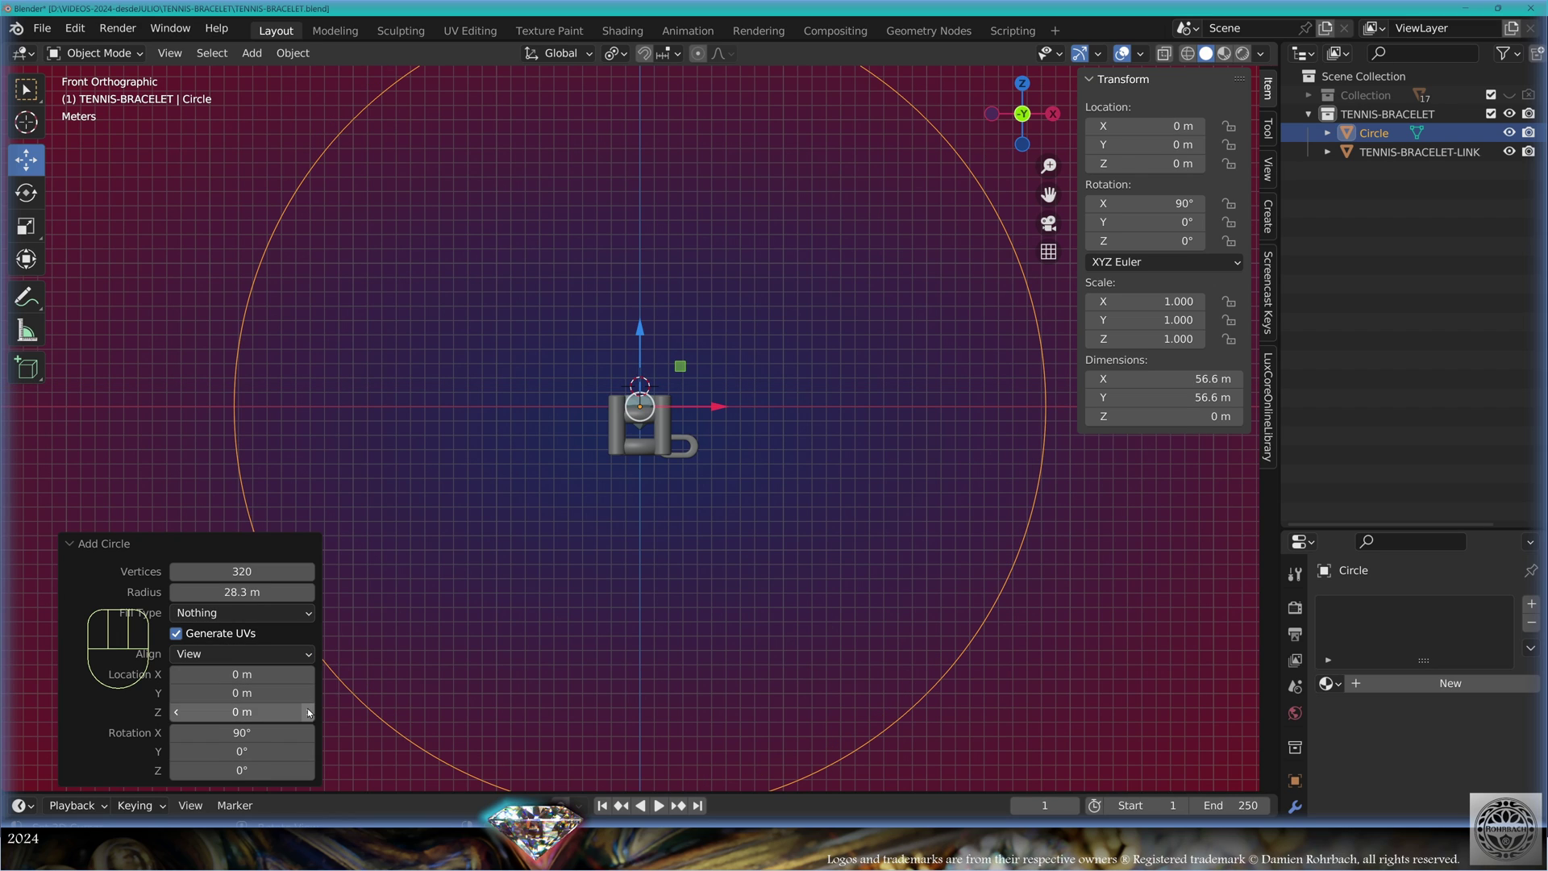
Rename the circle as 7inches-bracelet-siz and save the file
key("F2")
type("7")
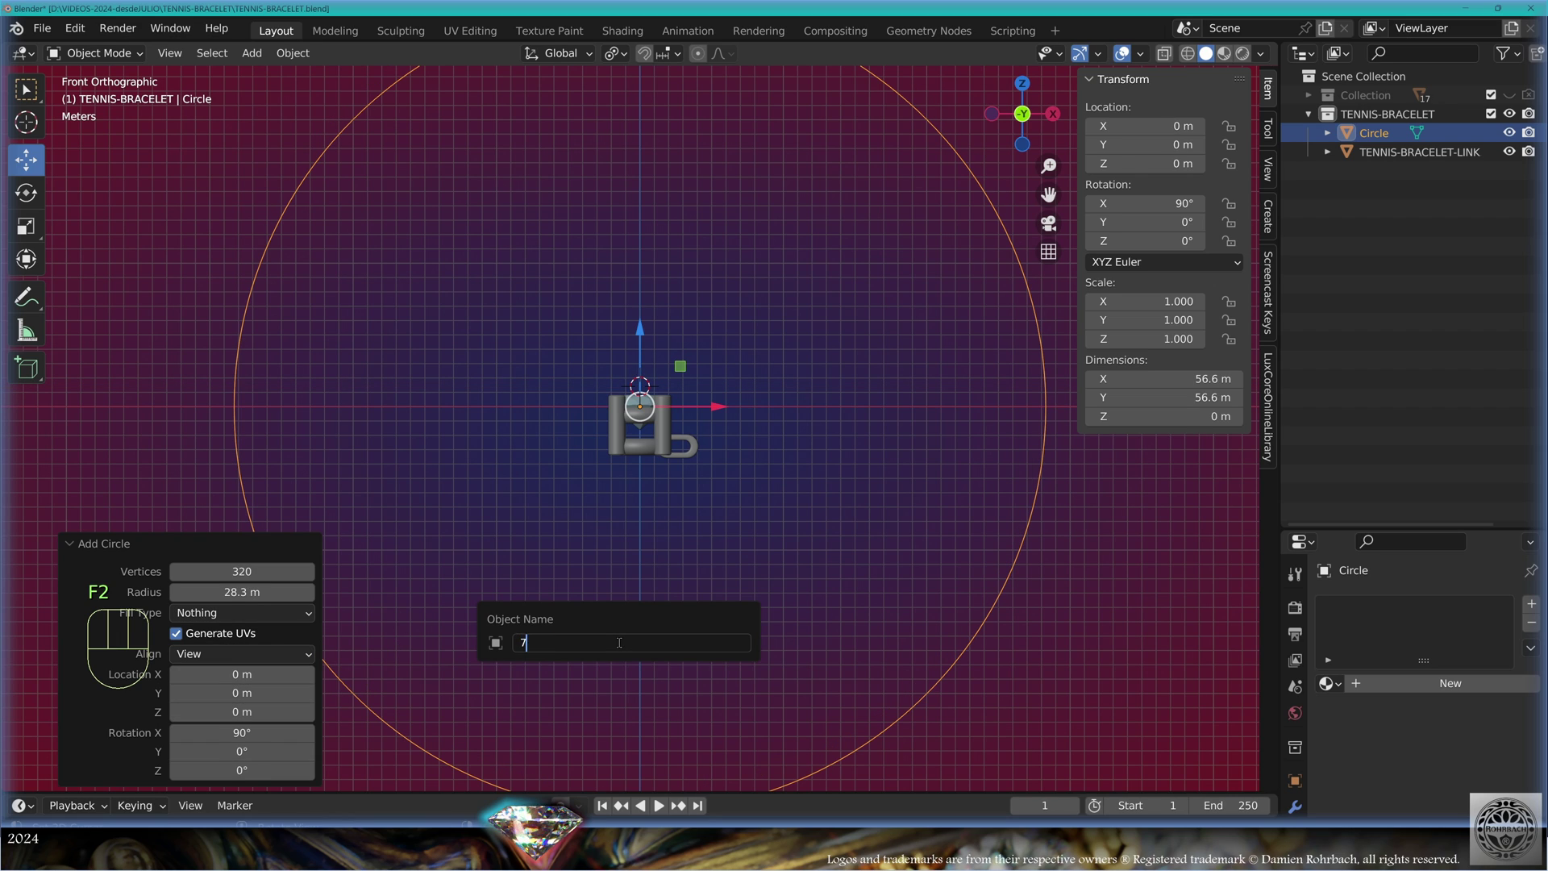
type("inches-bracelet-siz")
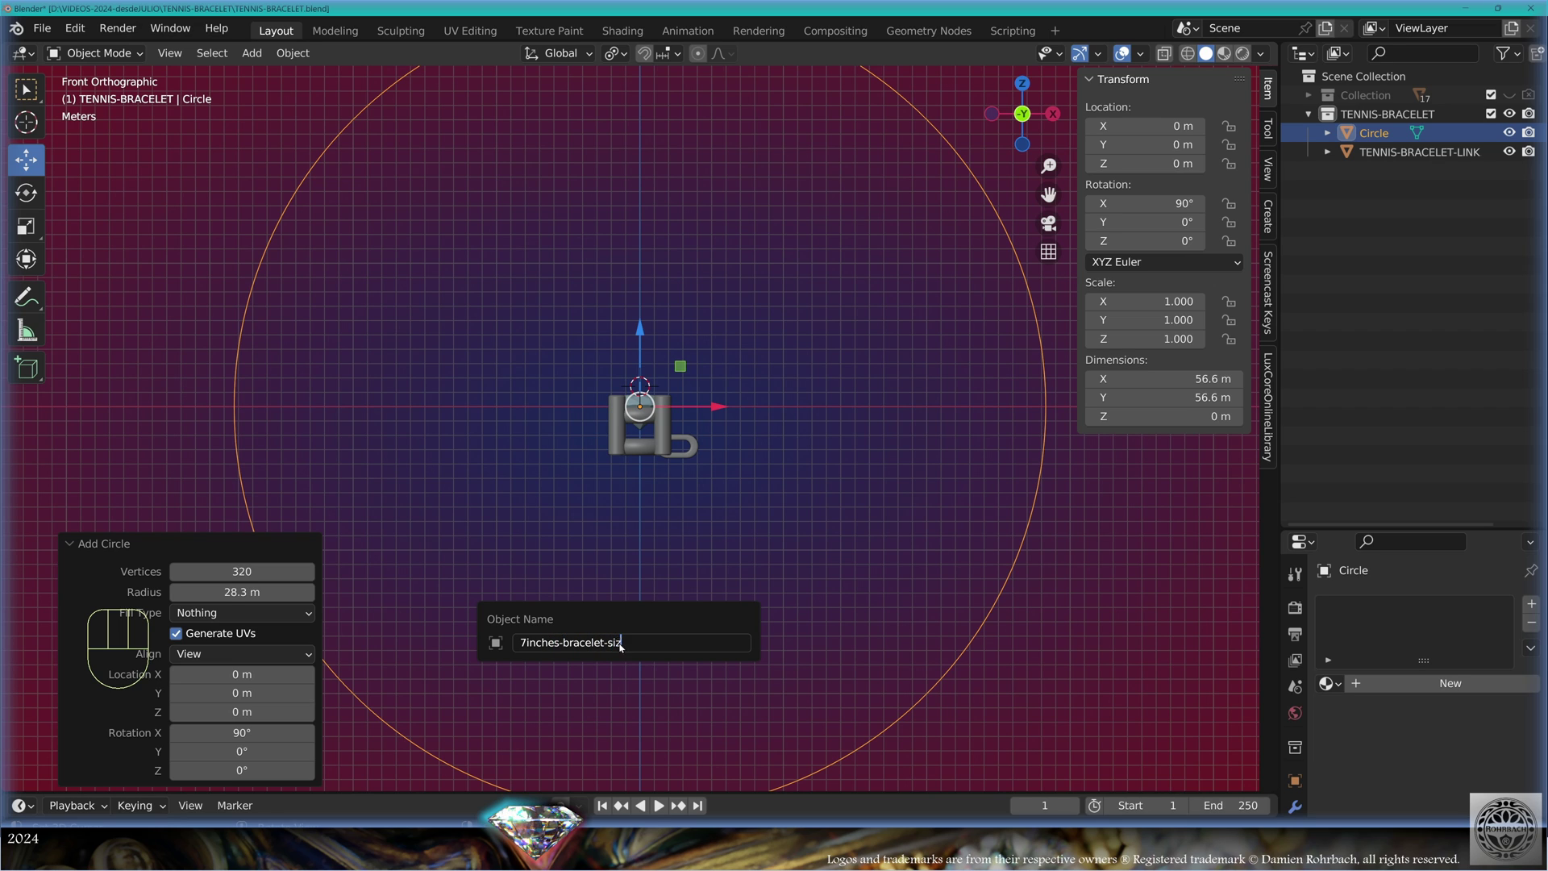
key("Return")
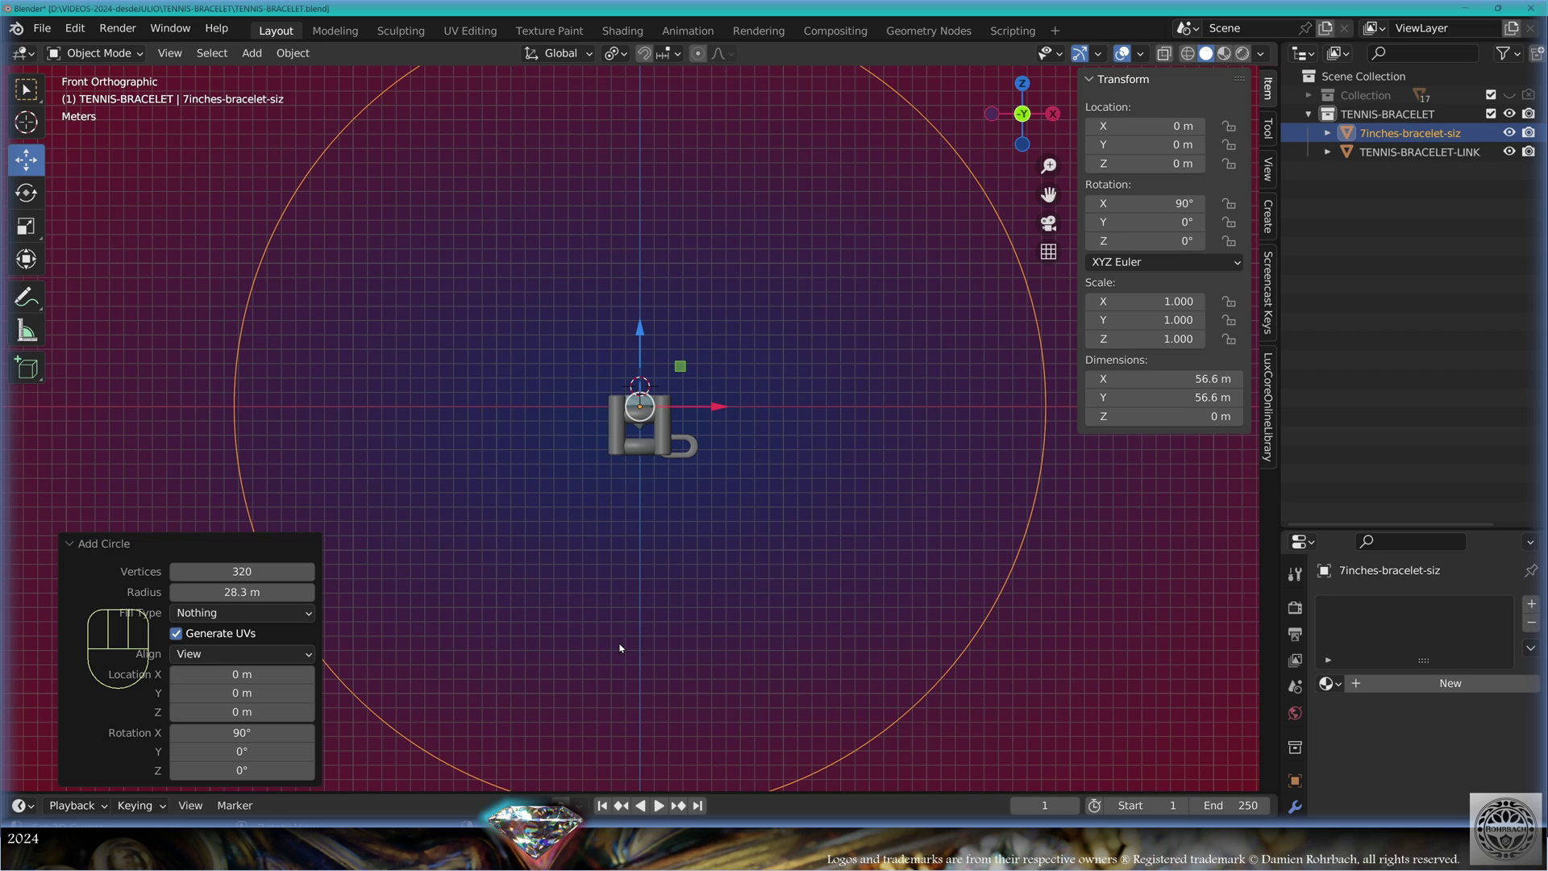
key("ctrl+s")
Raise the bracelet link along Z to 28.976 m so it sits on top of the circle, and apply all its transforms
left_click(669, 442)
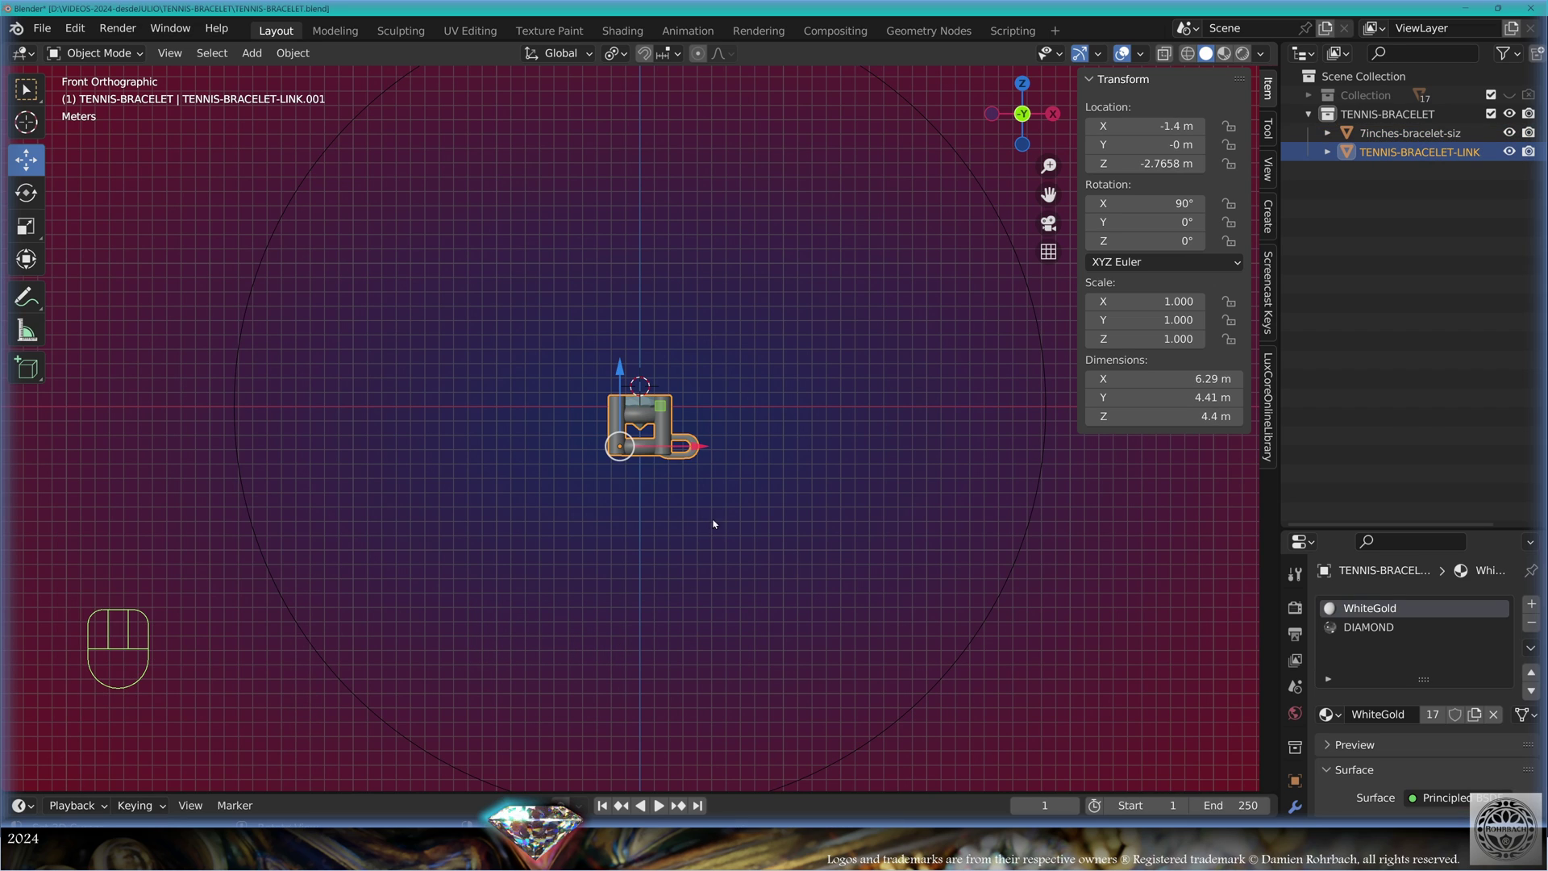
middle_click_drag(719, 422, 729, 568, "shift")
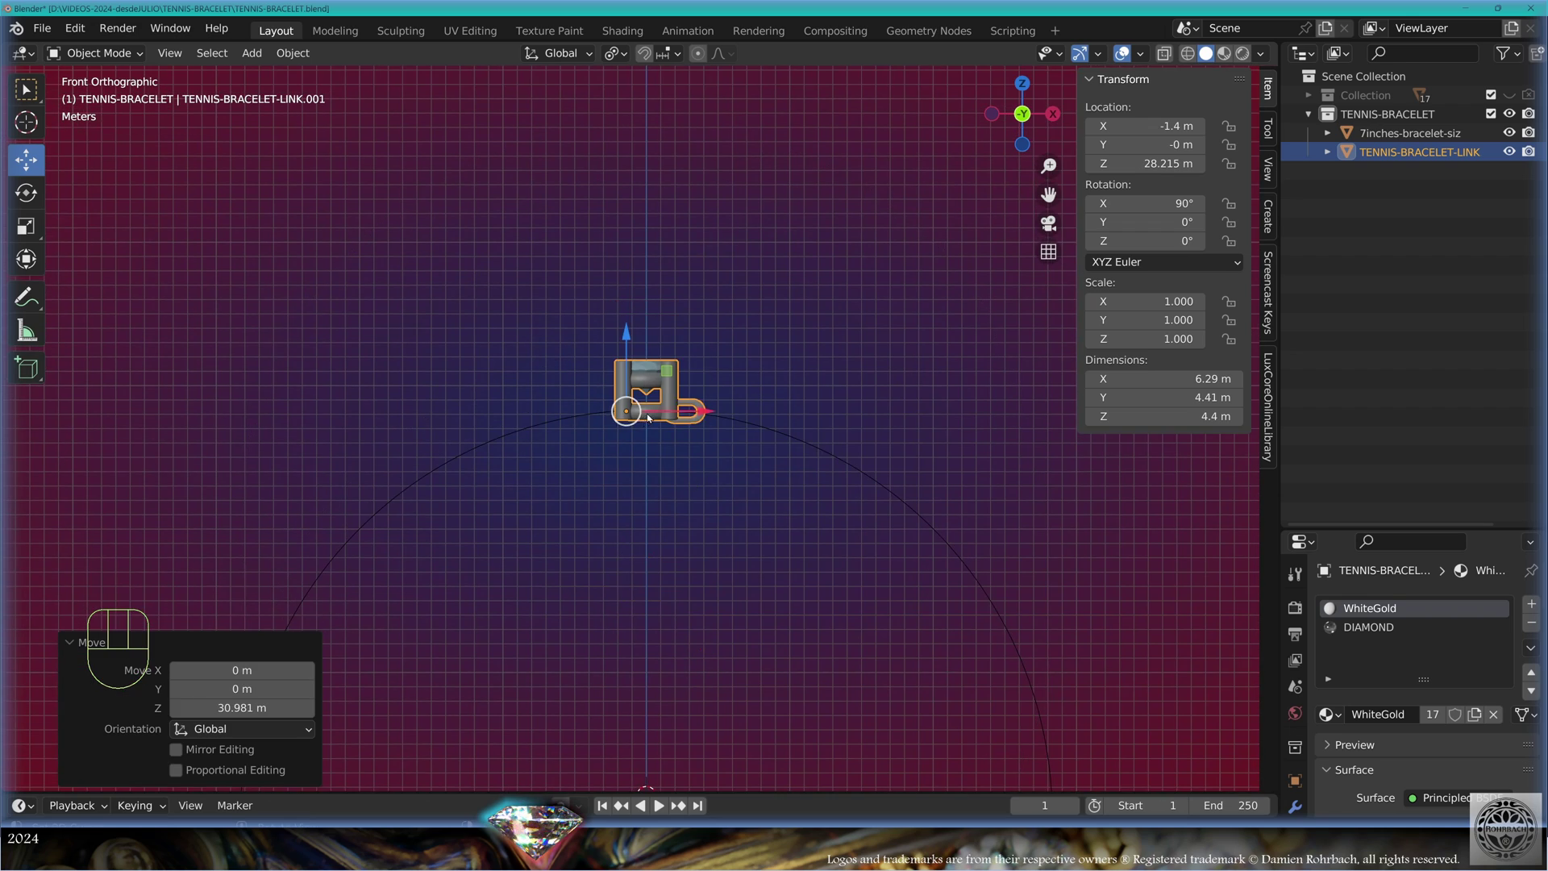
scroll(657, 408, "up", 10)
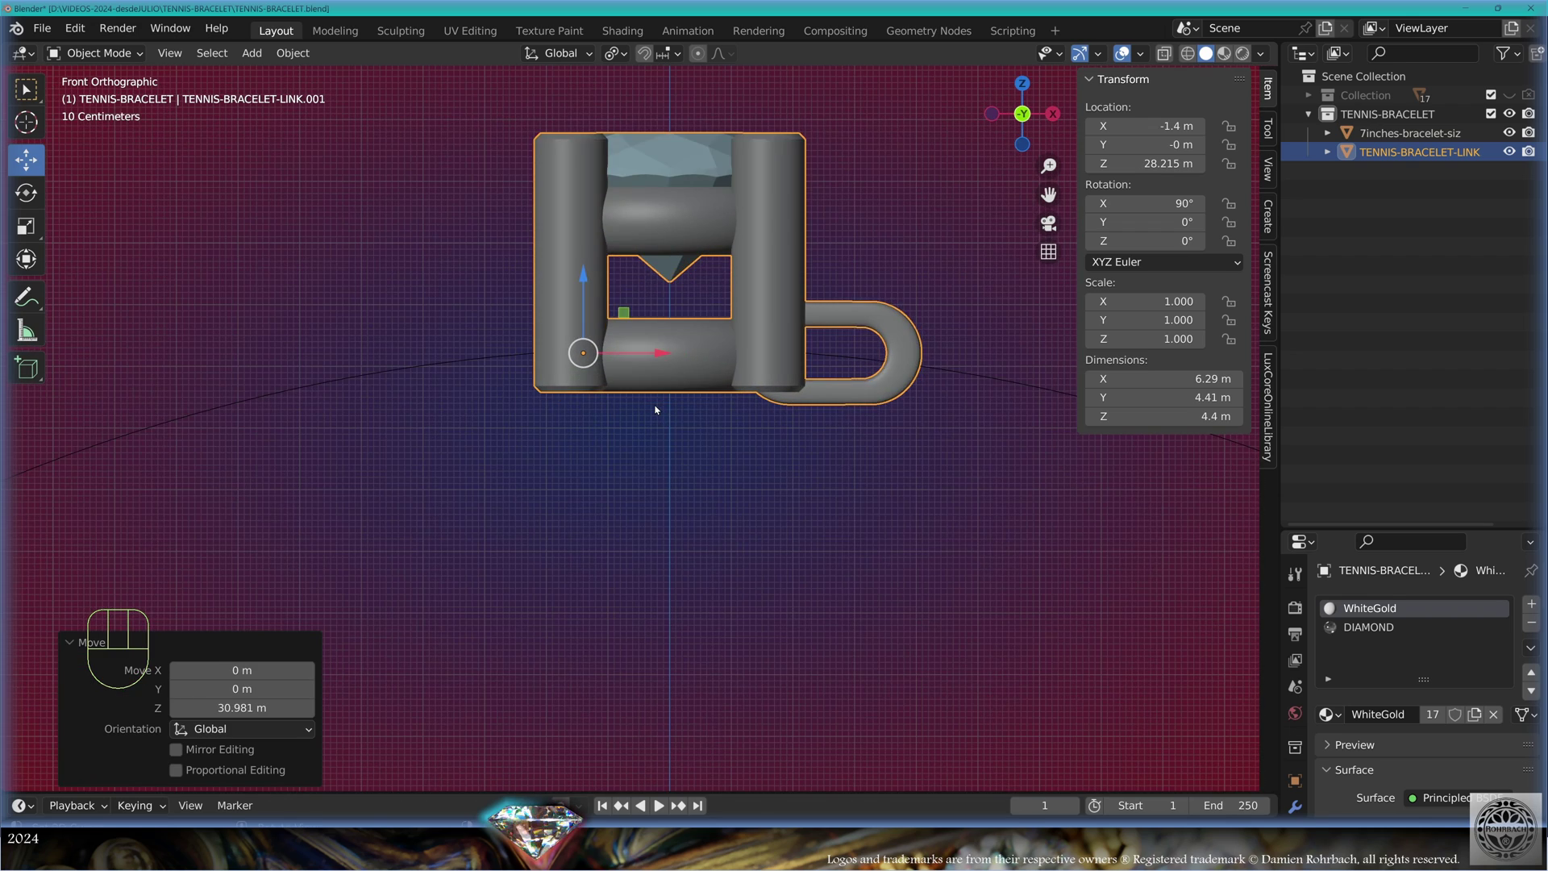
middle_click_drag(656, 408, 637, 588, "shift")
left_click_drag(528, 400, 528, 319)
left_click(528, 319)
scroll(796, 547, "down", 8)
key("ctrl+a")
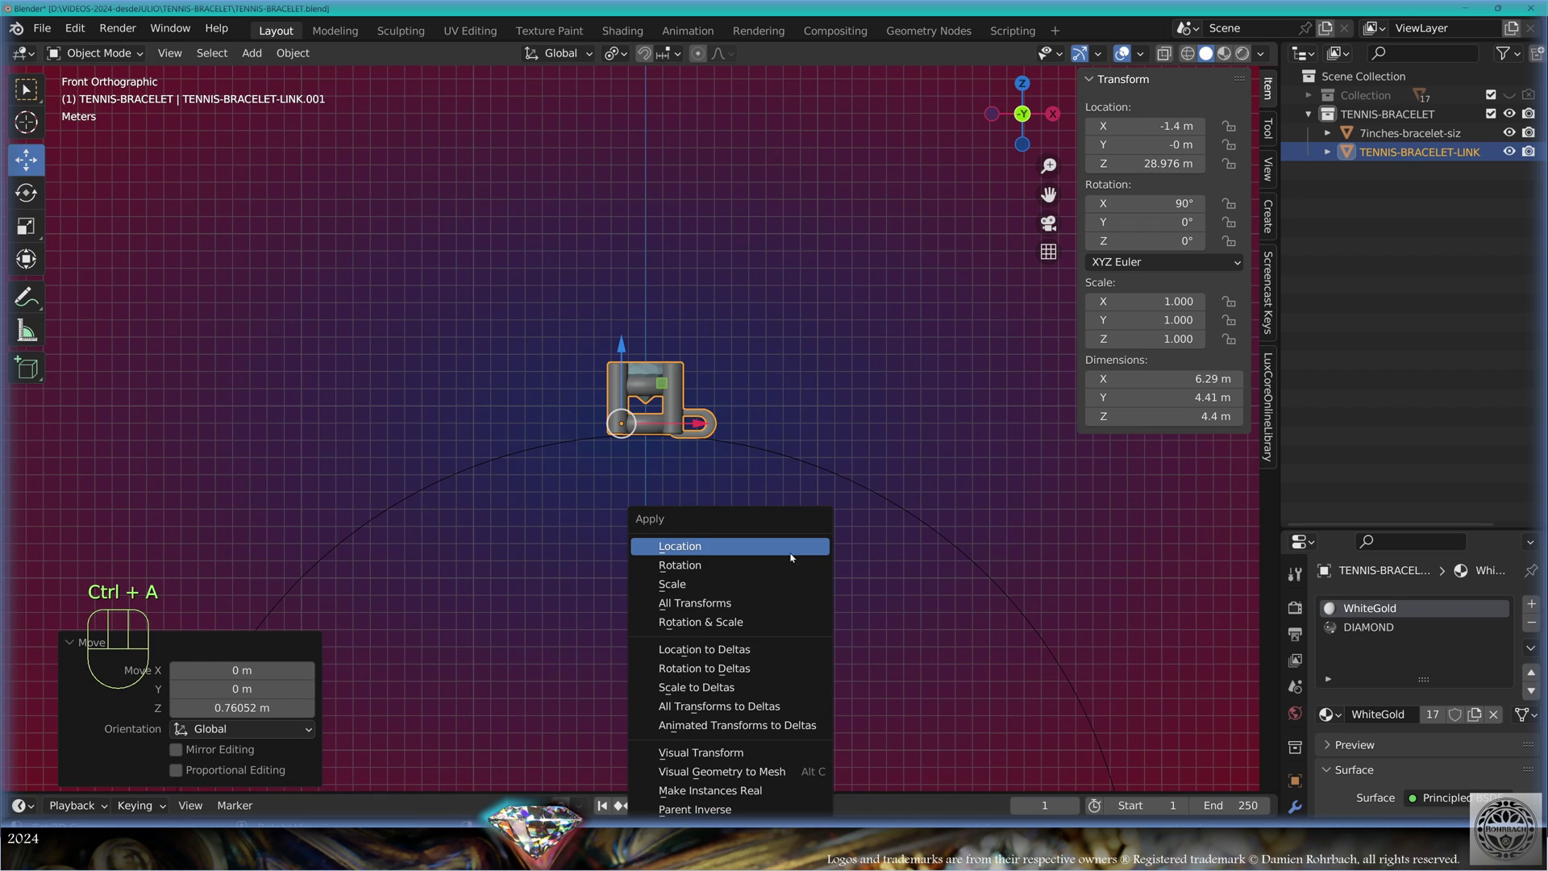
left_click(723, 597)
Add a Plain Axes empty, clear its location to the world origin, and rename it Empty-Bracelet-maker
scroll(813, 626, "down", 6)
middle_click_drag(813, 626, 824, 543, "shift")
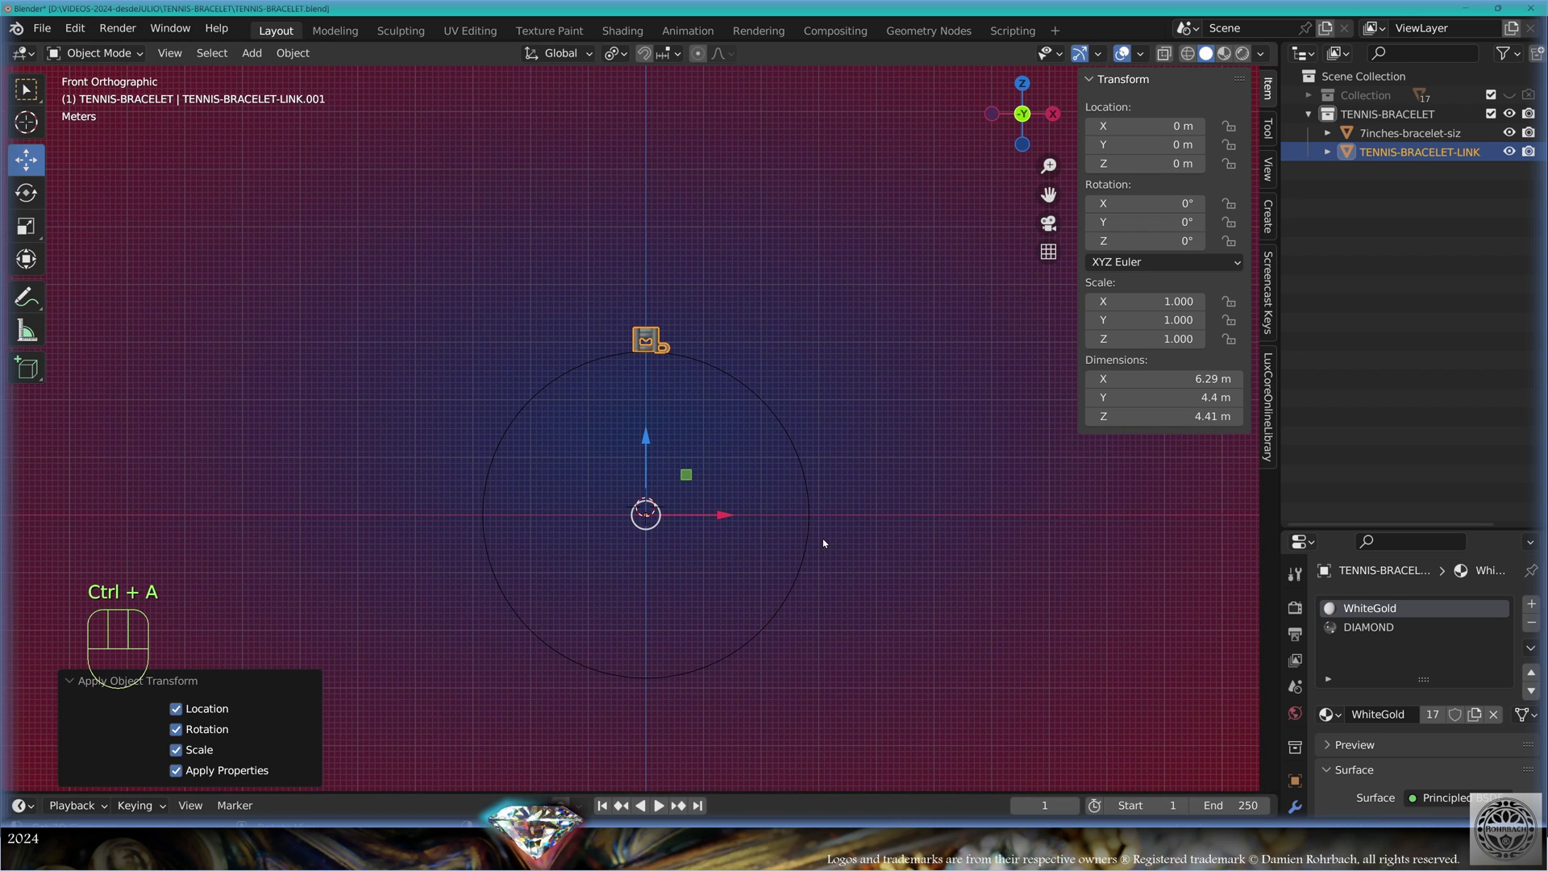
scroll(823, 543, "up", 3)
left_click(252, 53)
mouse_move(302, 264)
left_click(466, 266)
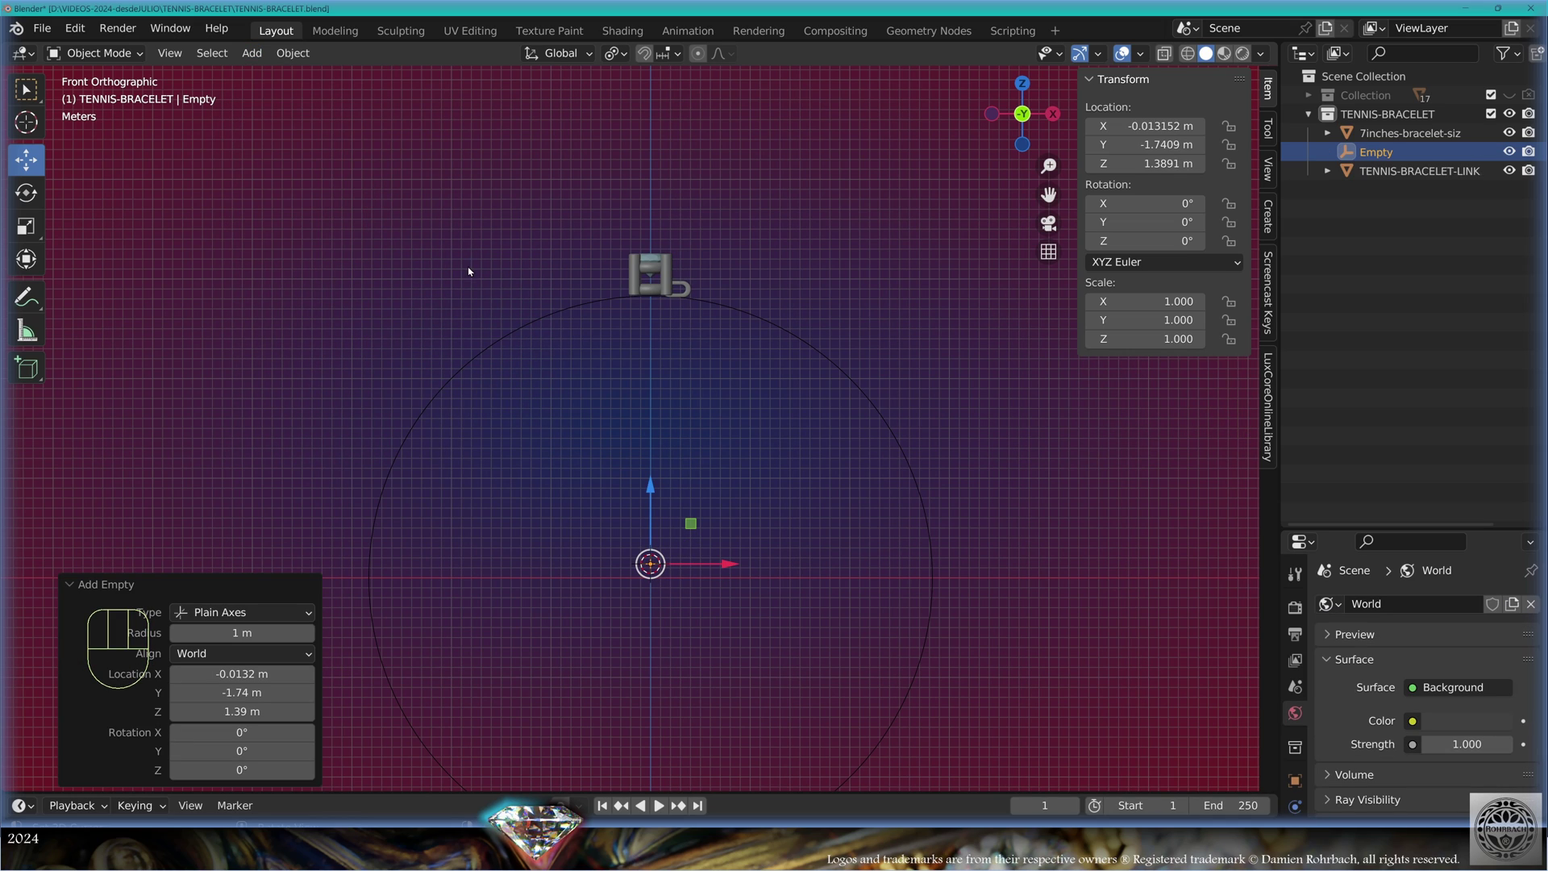
key("alt+g")
key("F2")
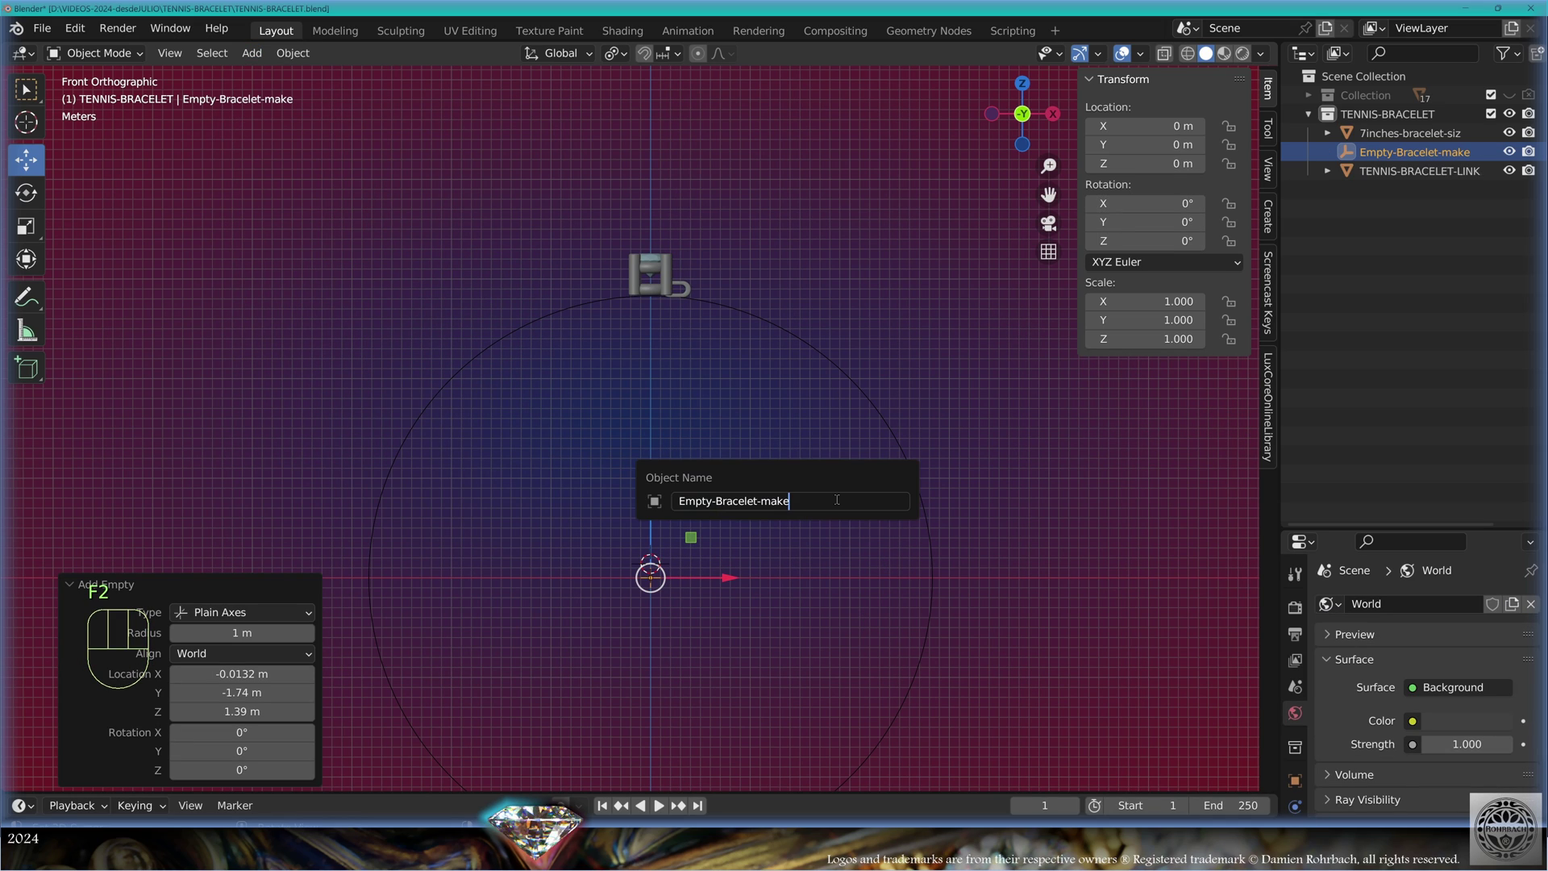
type("r")
key("Return")
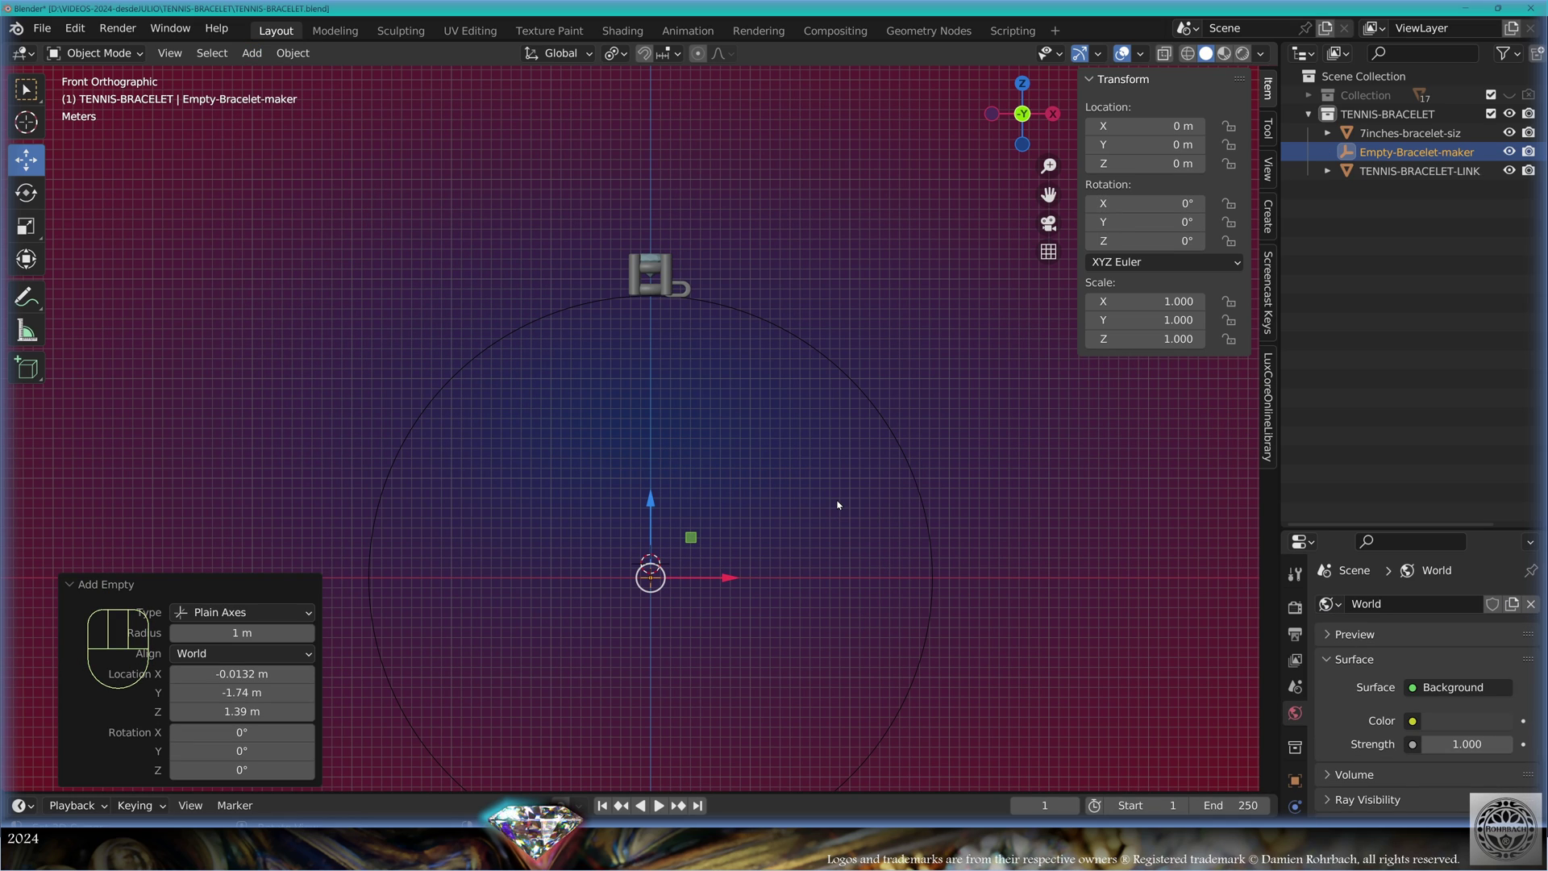
Add an Array modifier to the bracelet link, using Object Offset from Empty-Bracelet-maker instead of Relative Offset
left_click(1419, 170)
left_click_drag(1340, 528, 1366, 255)
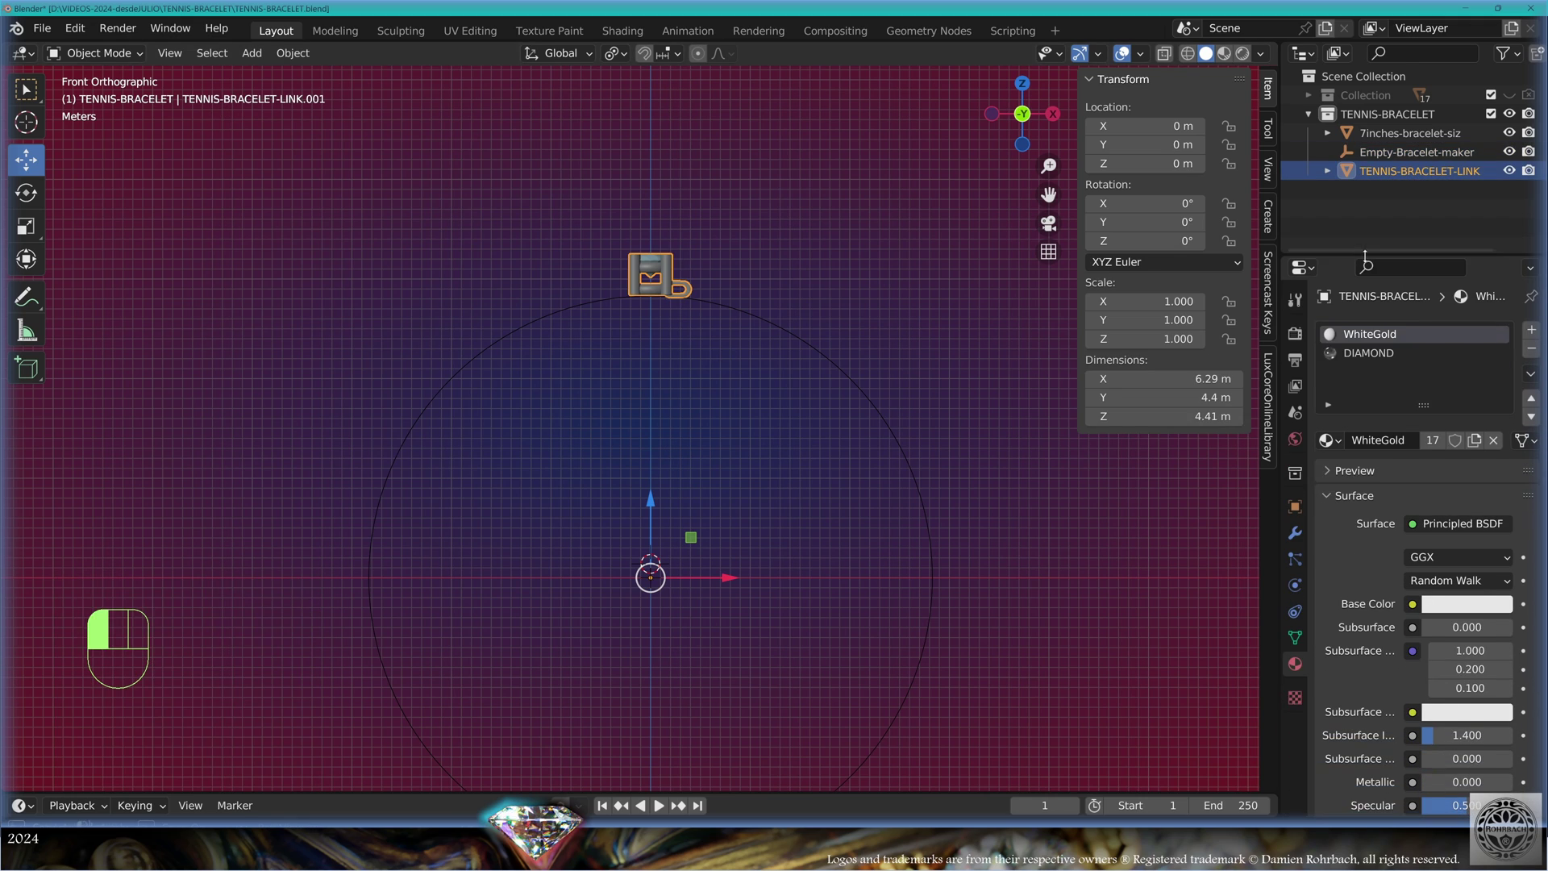
left_click(1296, 533)
left_click(1371, 330)
left_click(1121, 387)
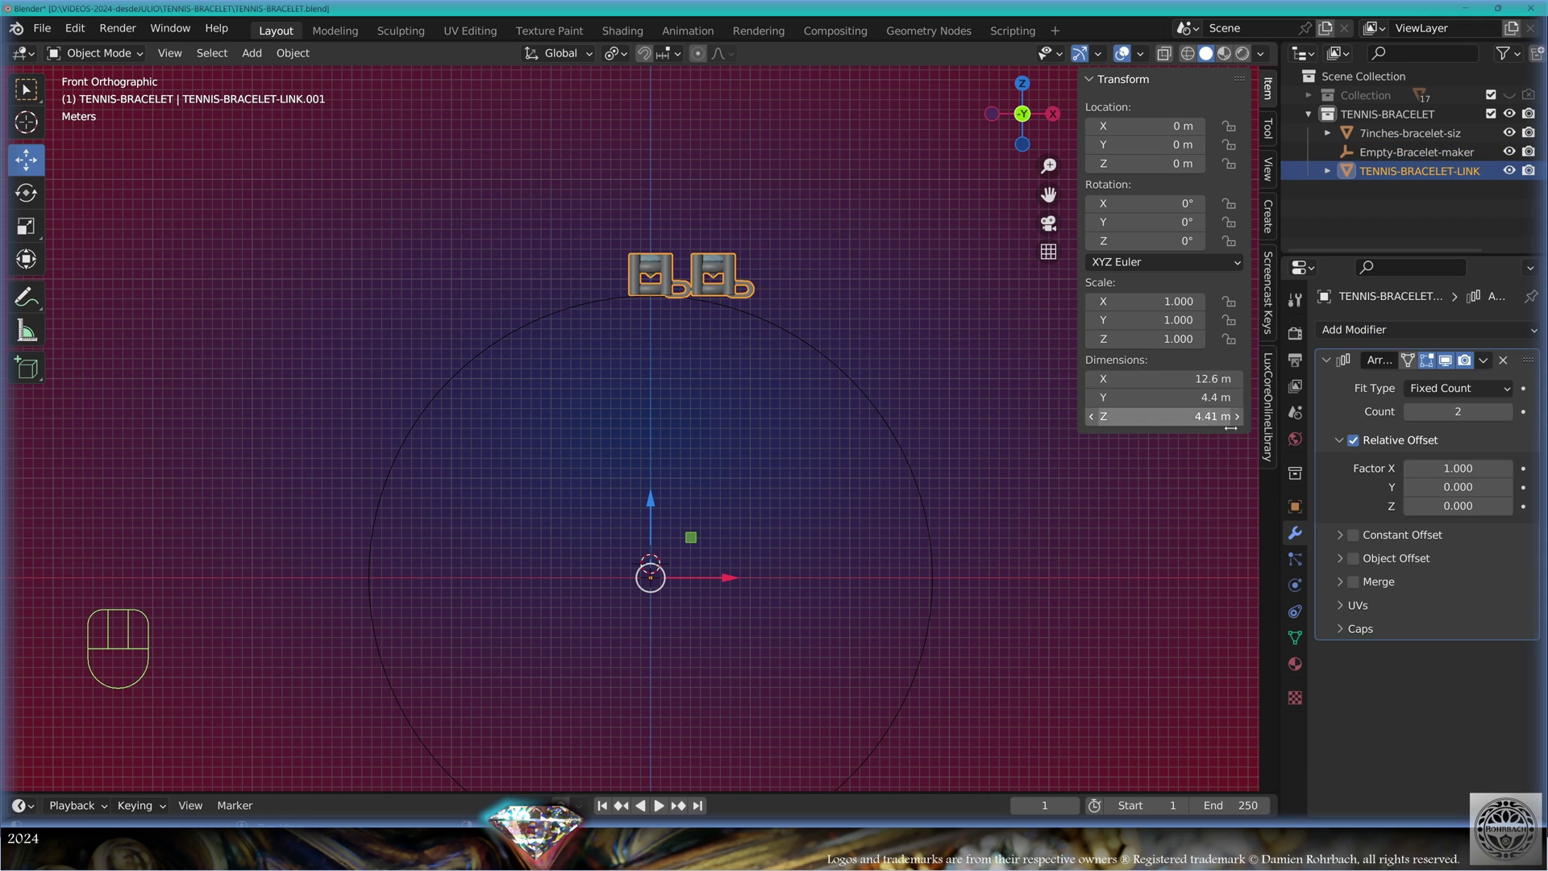
left_click(1354, 440)
left_click(1340, 487)
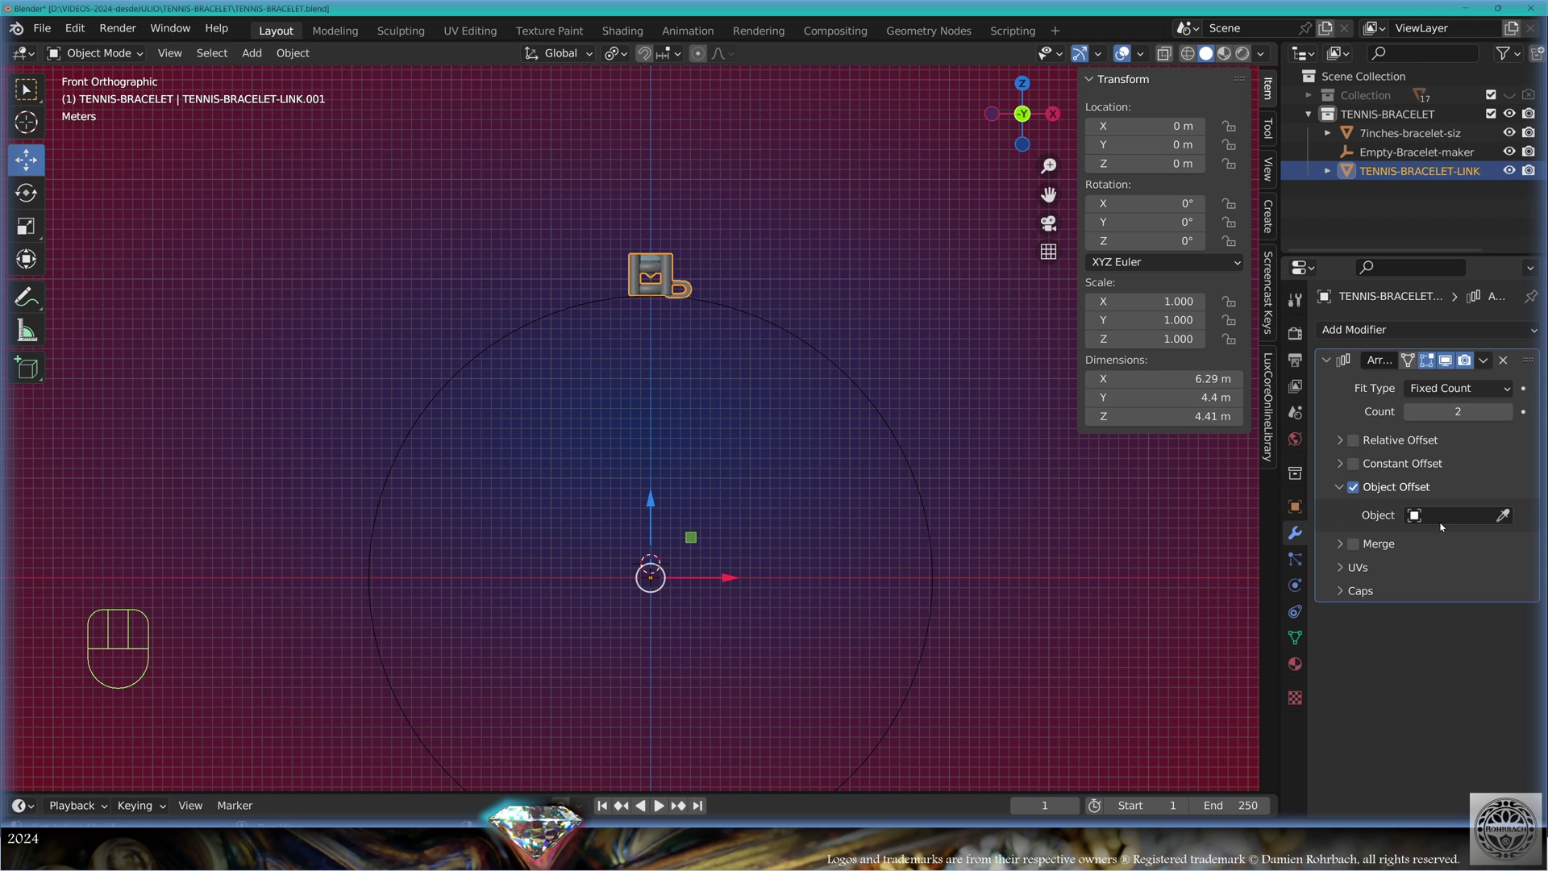
left_click(1456, 515)
left_click(1438, 549)
Rotate Empty-Bracelet-maker about 8.9° around Y, using X-ray to fit the second link into the first one's connecting loop
left_click(1376, 152)
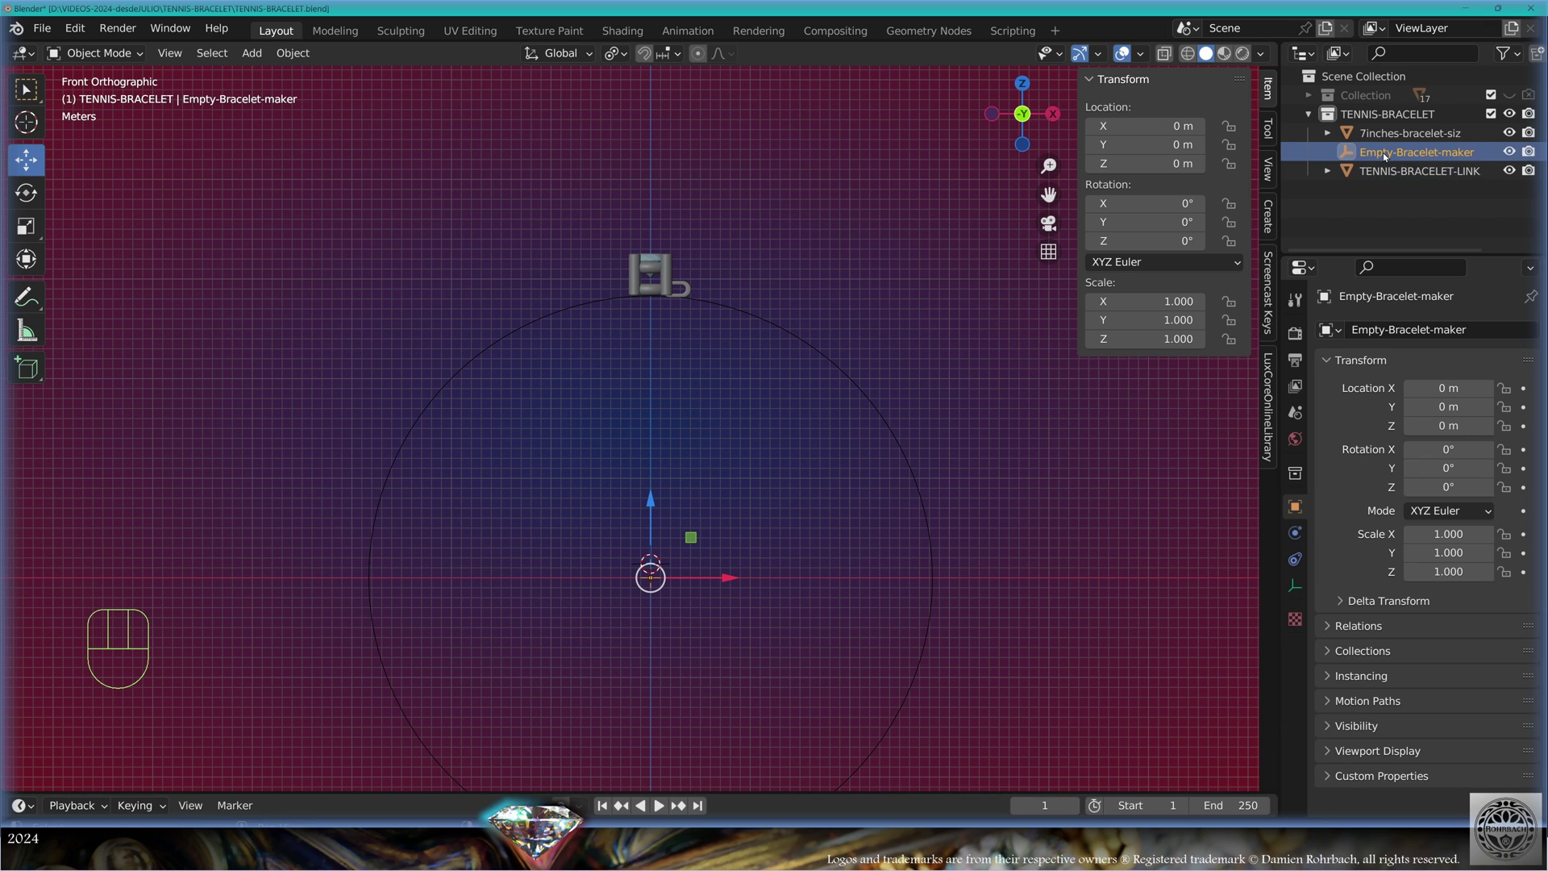
key("r")
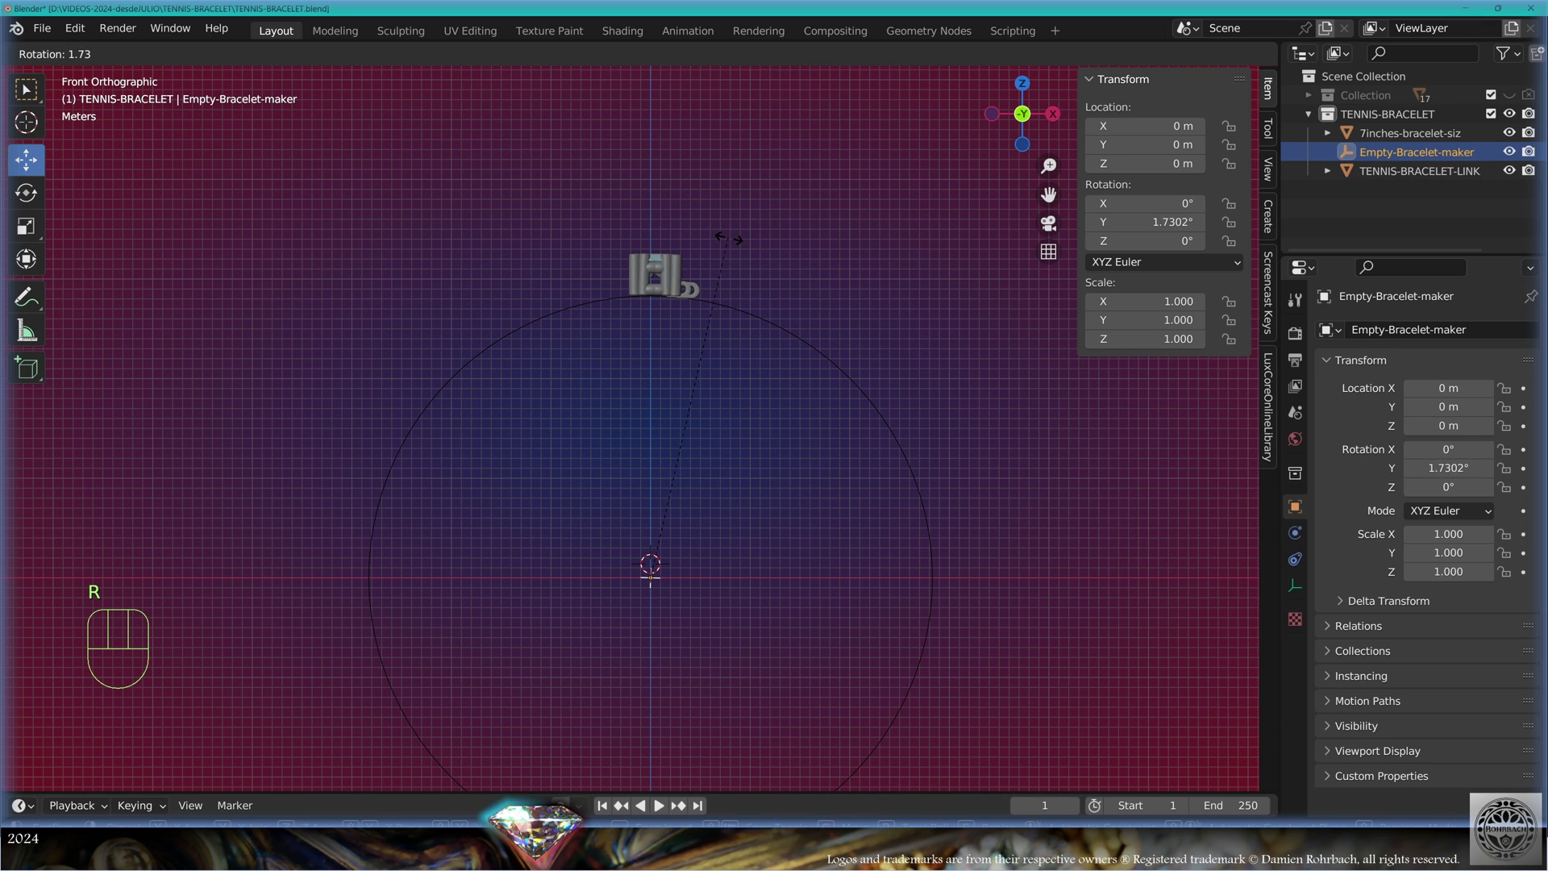
left_click(760, 261)
key("alt+z")
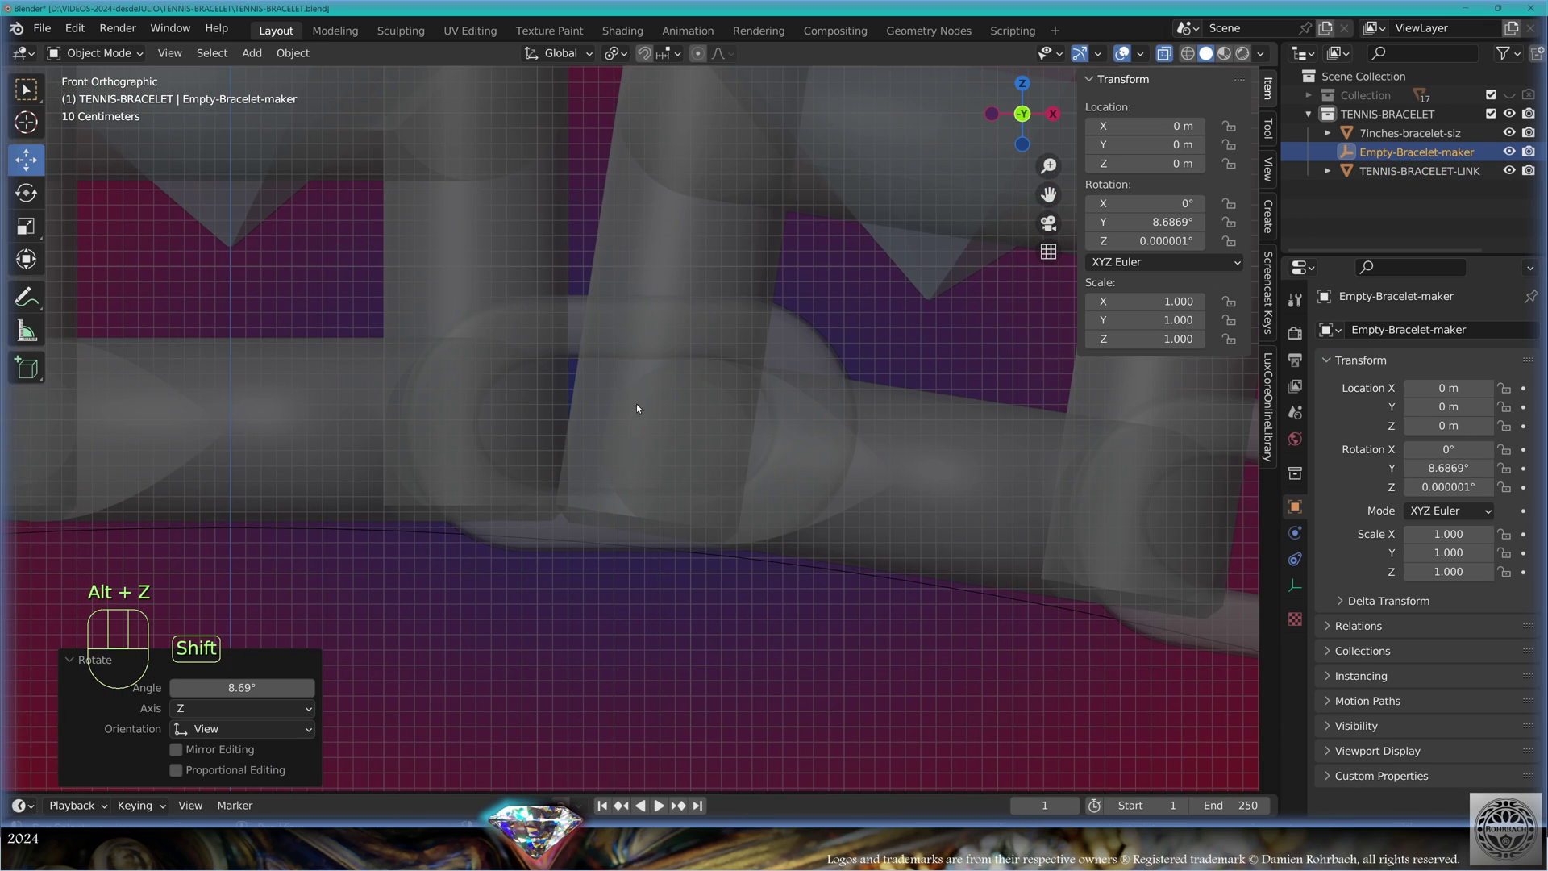
scroll(637, 409, "up", 3)
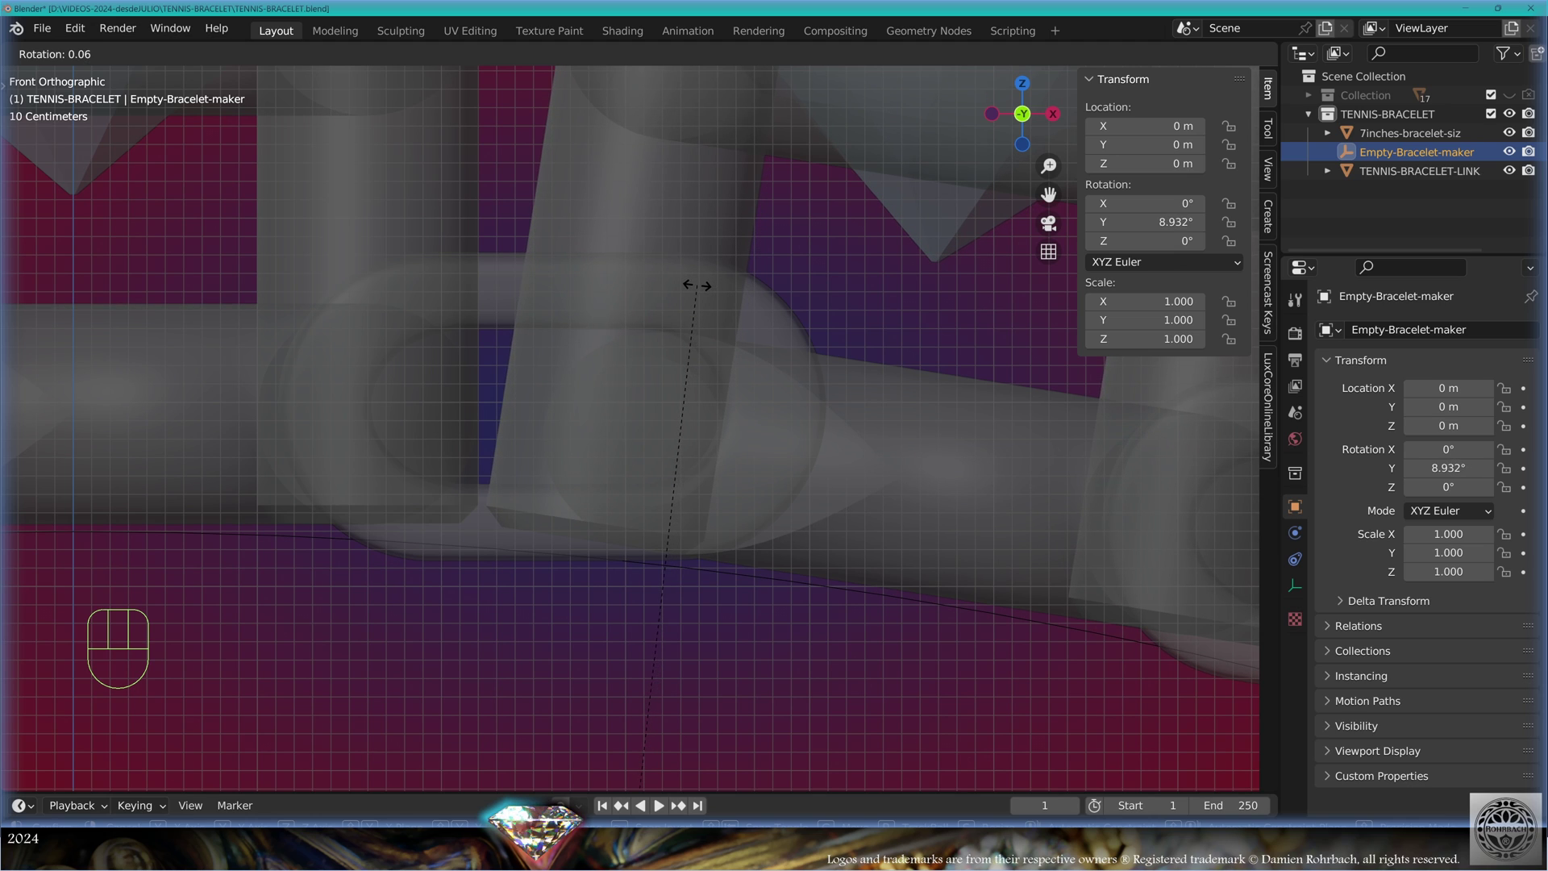
left_click(690, 284)
In the bracelet link's mesh, hide everything except the connecting loop and the crossbar at the link's opposite end
left_click(467, 489)
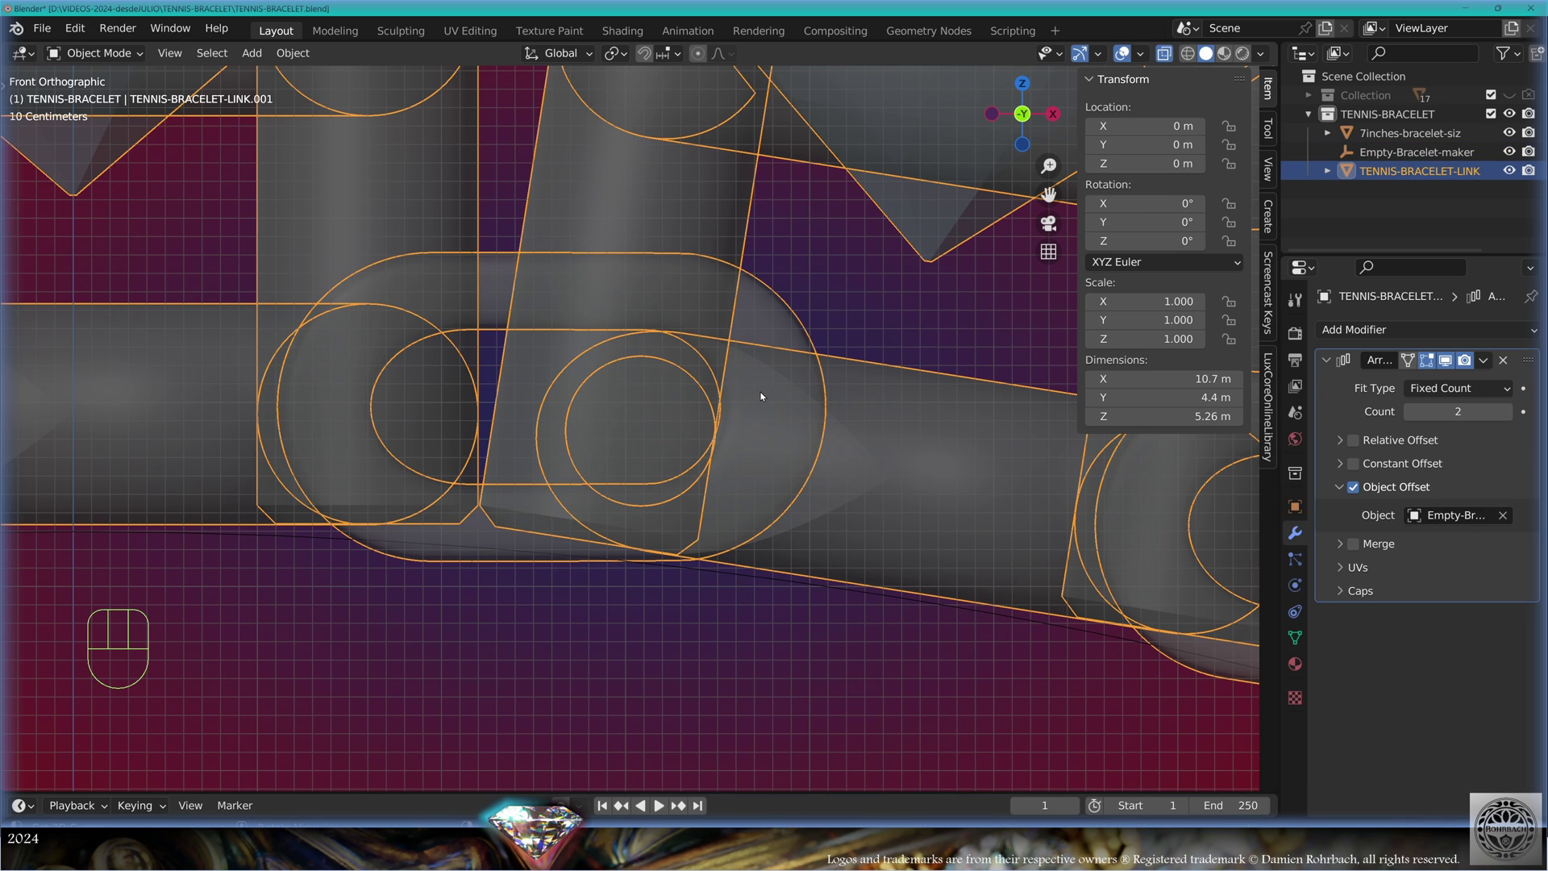
key("Tab")
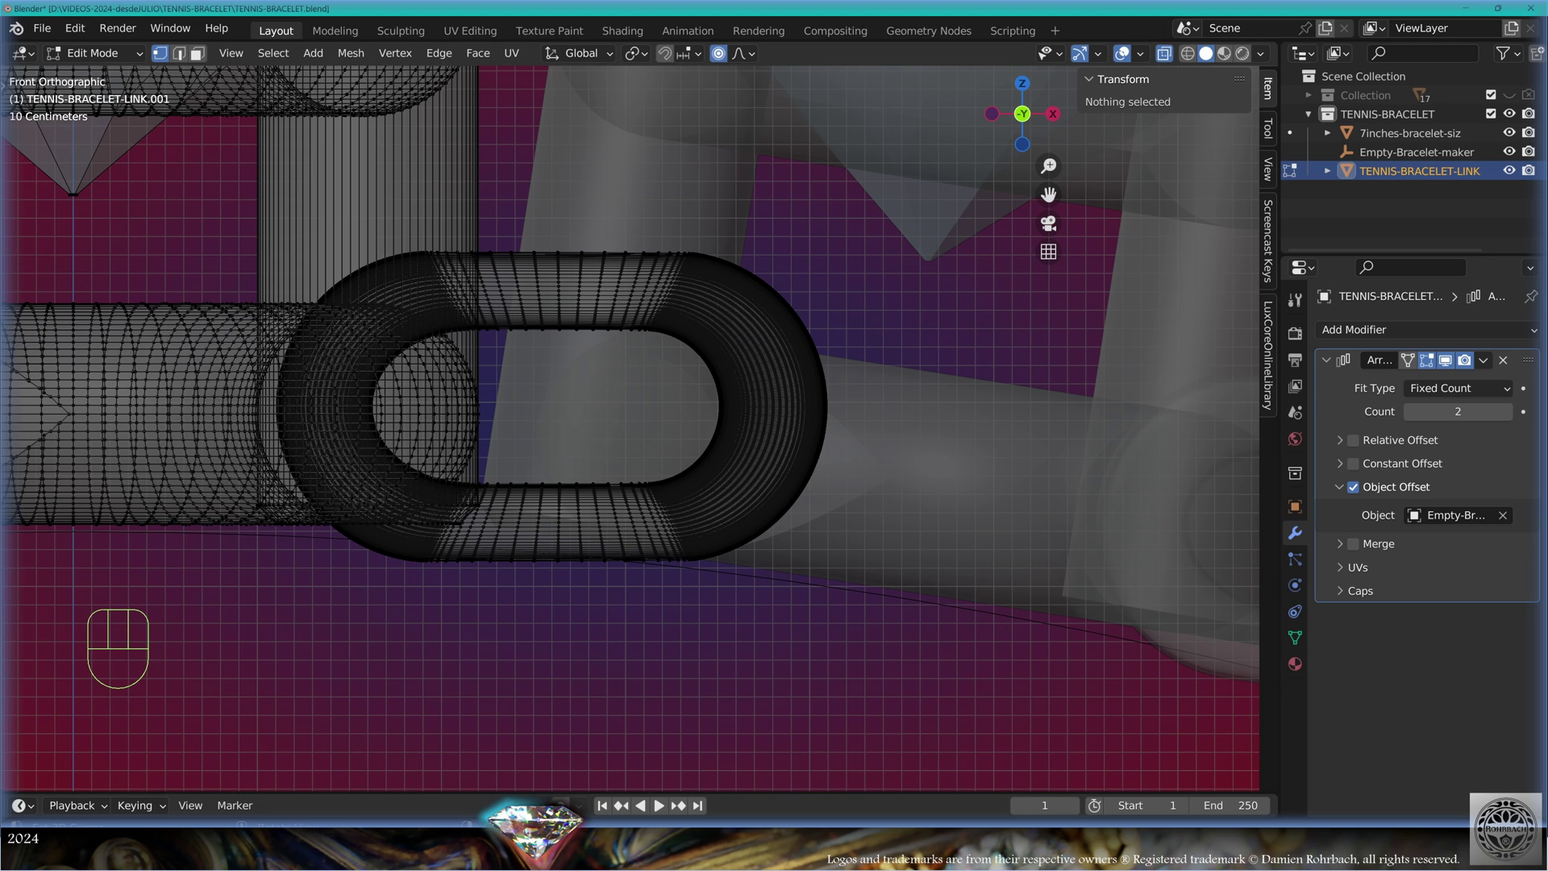
scroll(728, 311, "down", 3)
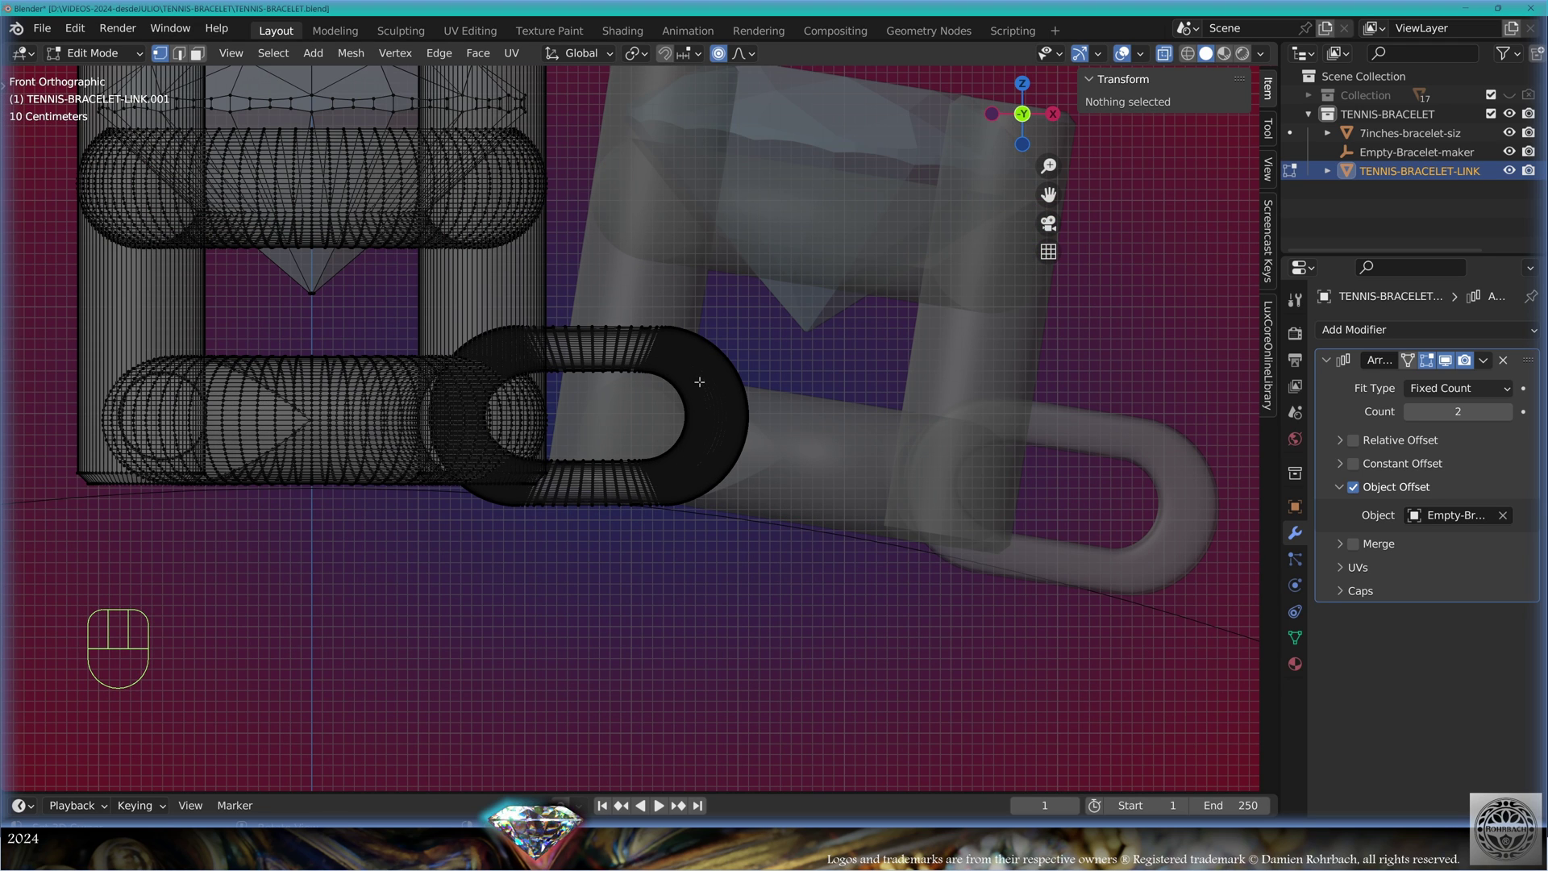
key("l")
scroll(699, 381, "up", 5)
scroll(684, 438, "up", 1, "shift")
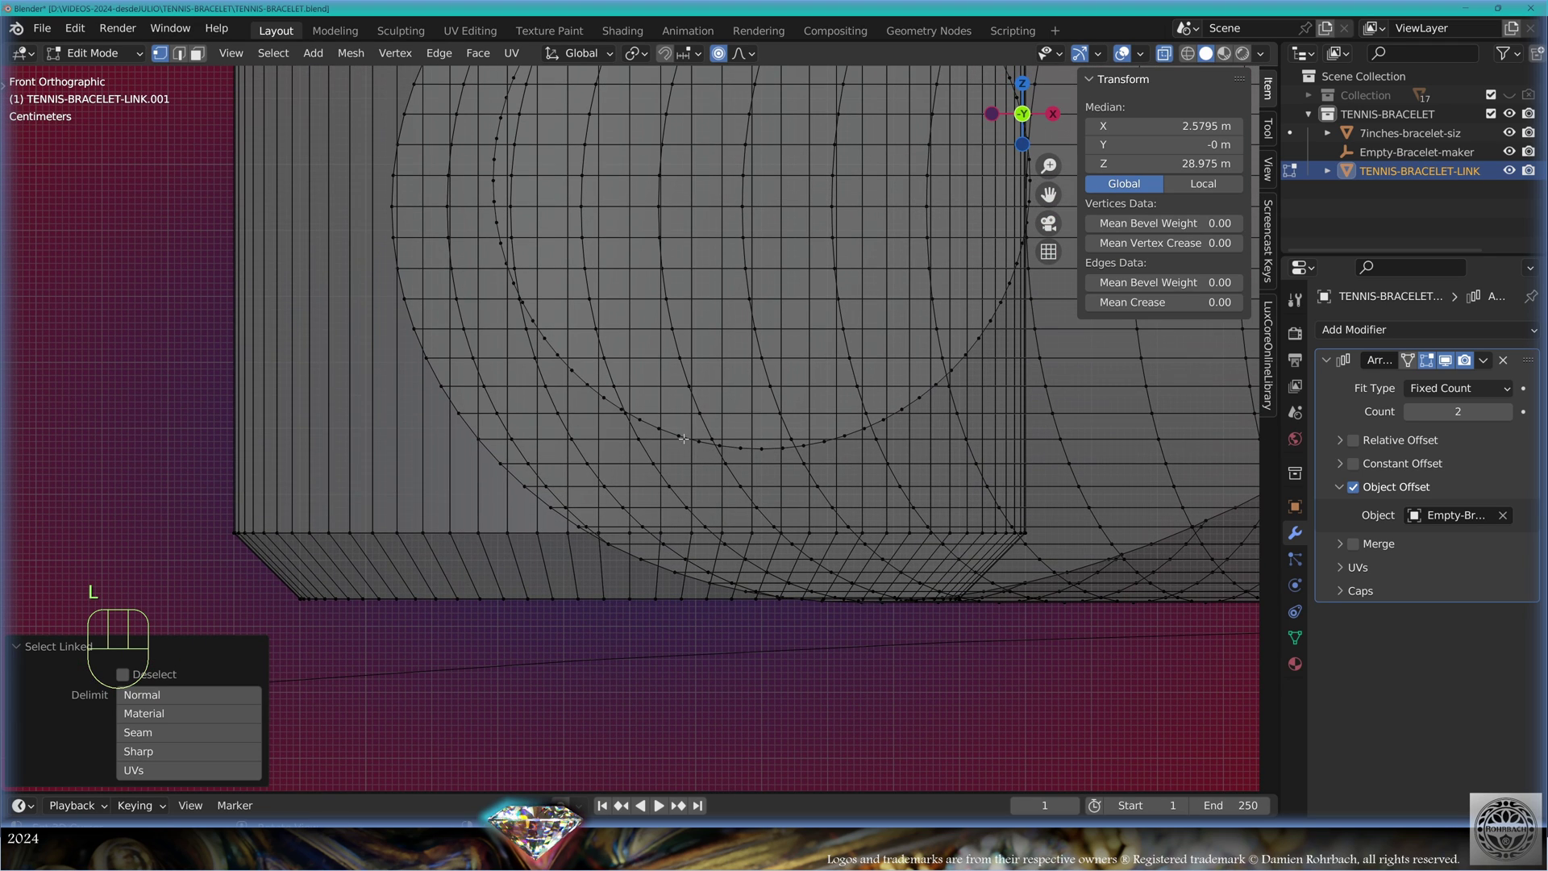
key("l")
scroll(680, 436, "down", 6)
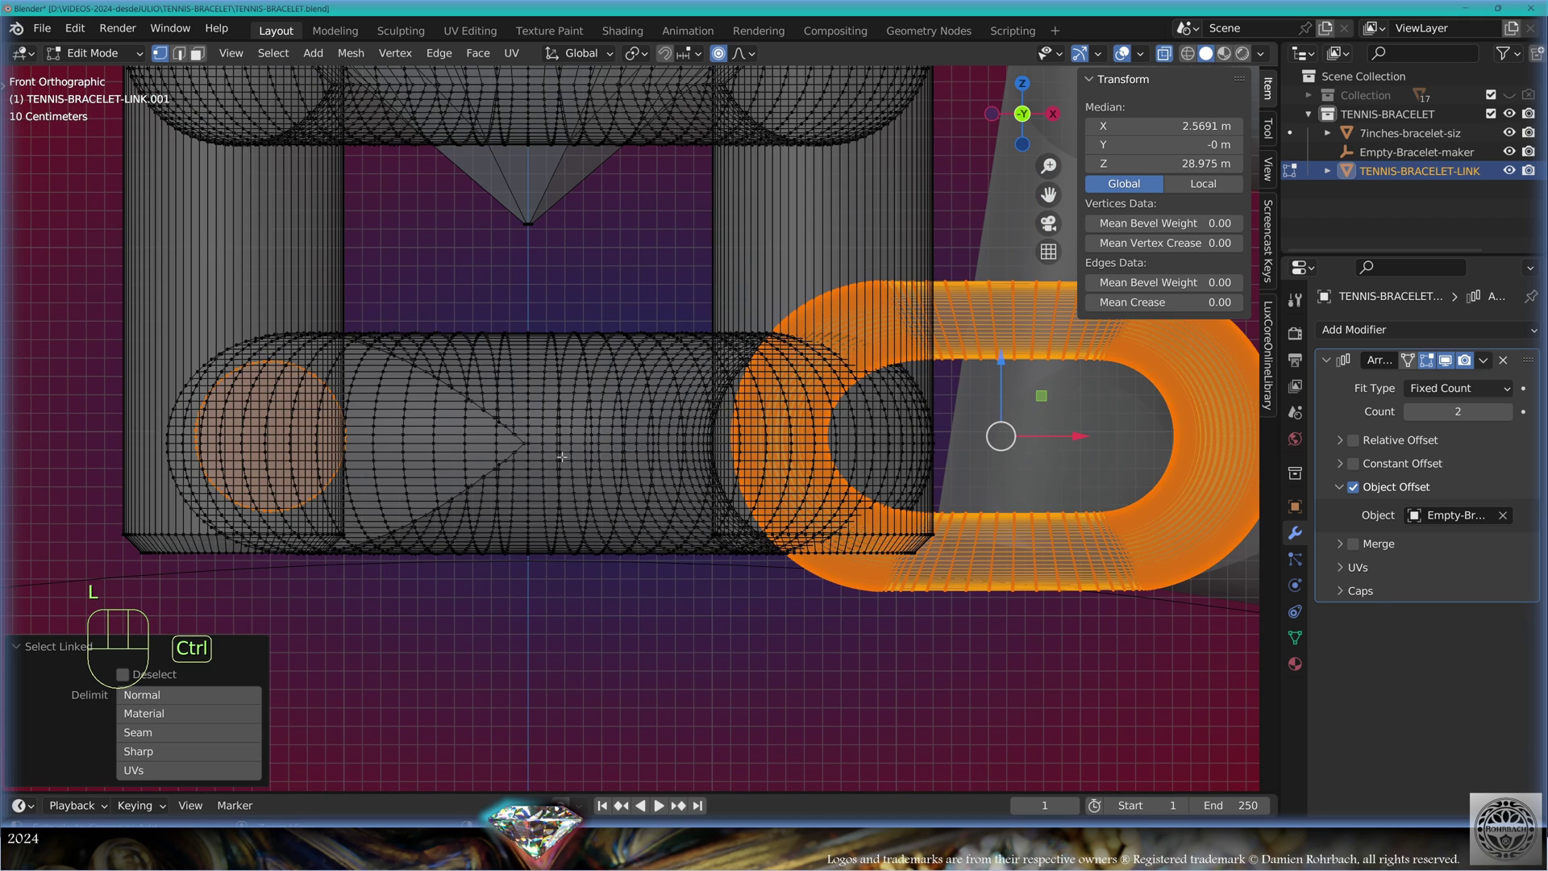
key("ctrl+i")
scroll(665, 458, "down", 2)
key("h")
scroll(917, 385, "up", 2)
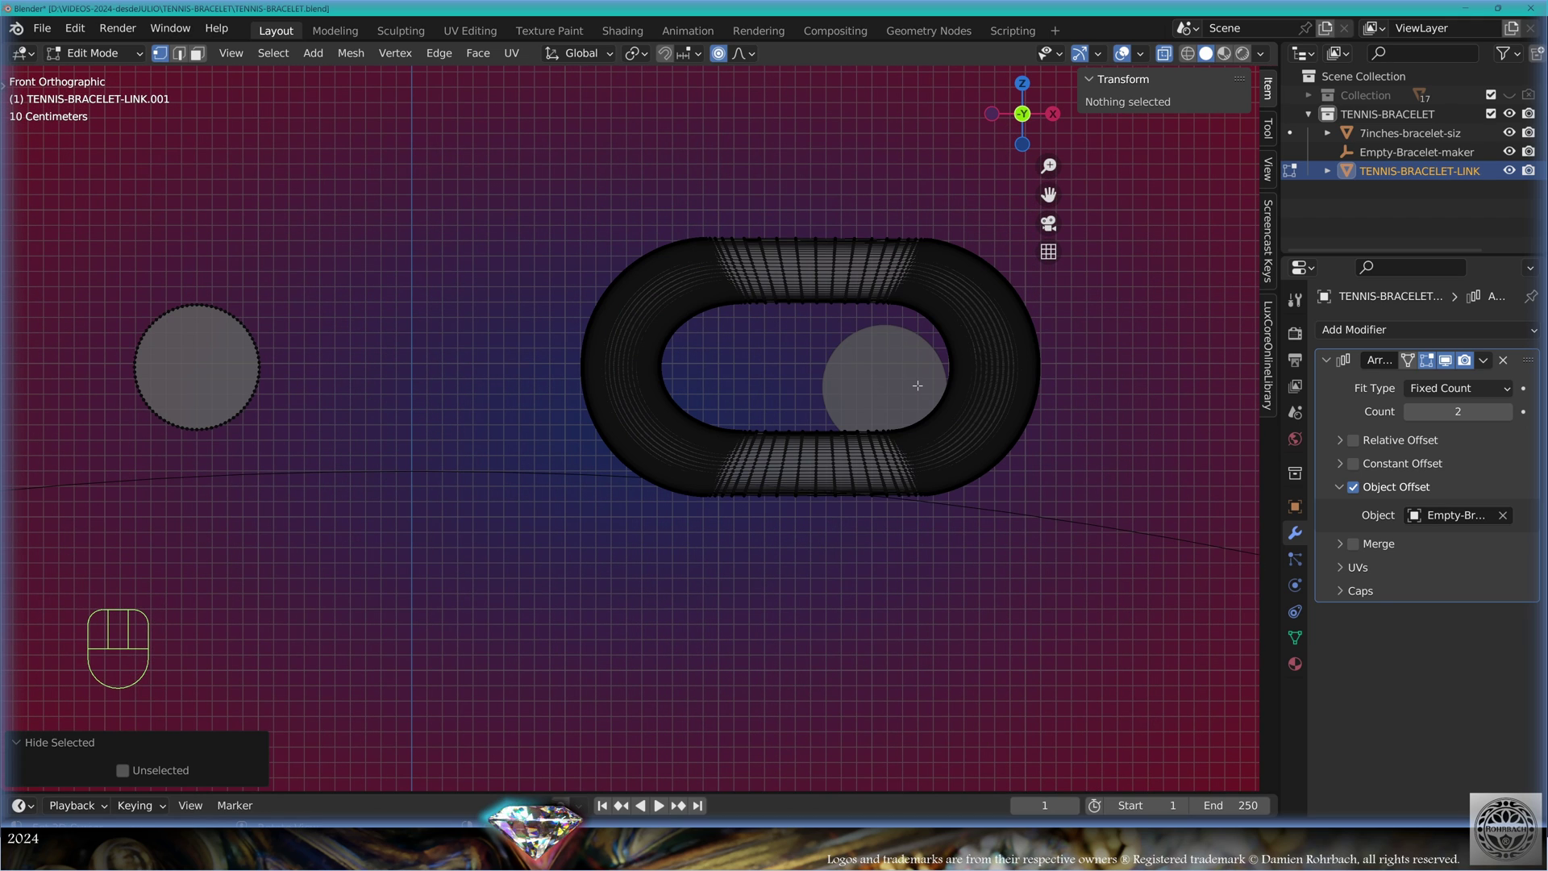
key("Escape")
key("ctrl+z")
key("ctrl+z")
Rotate the outer half of the connecting loop 11° in front view, using smooth proportional editing with a size of 2.144
scroll(906, 419, "up", 2)
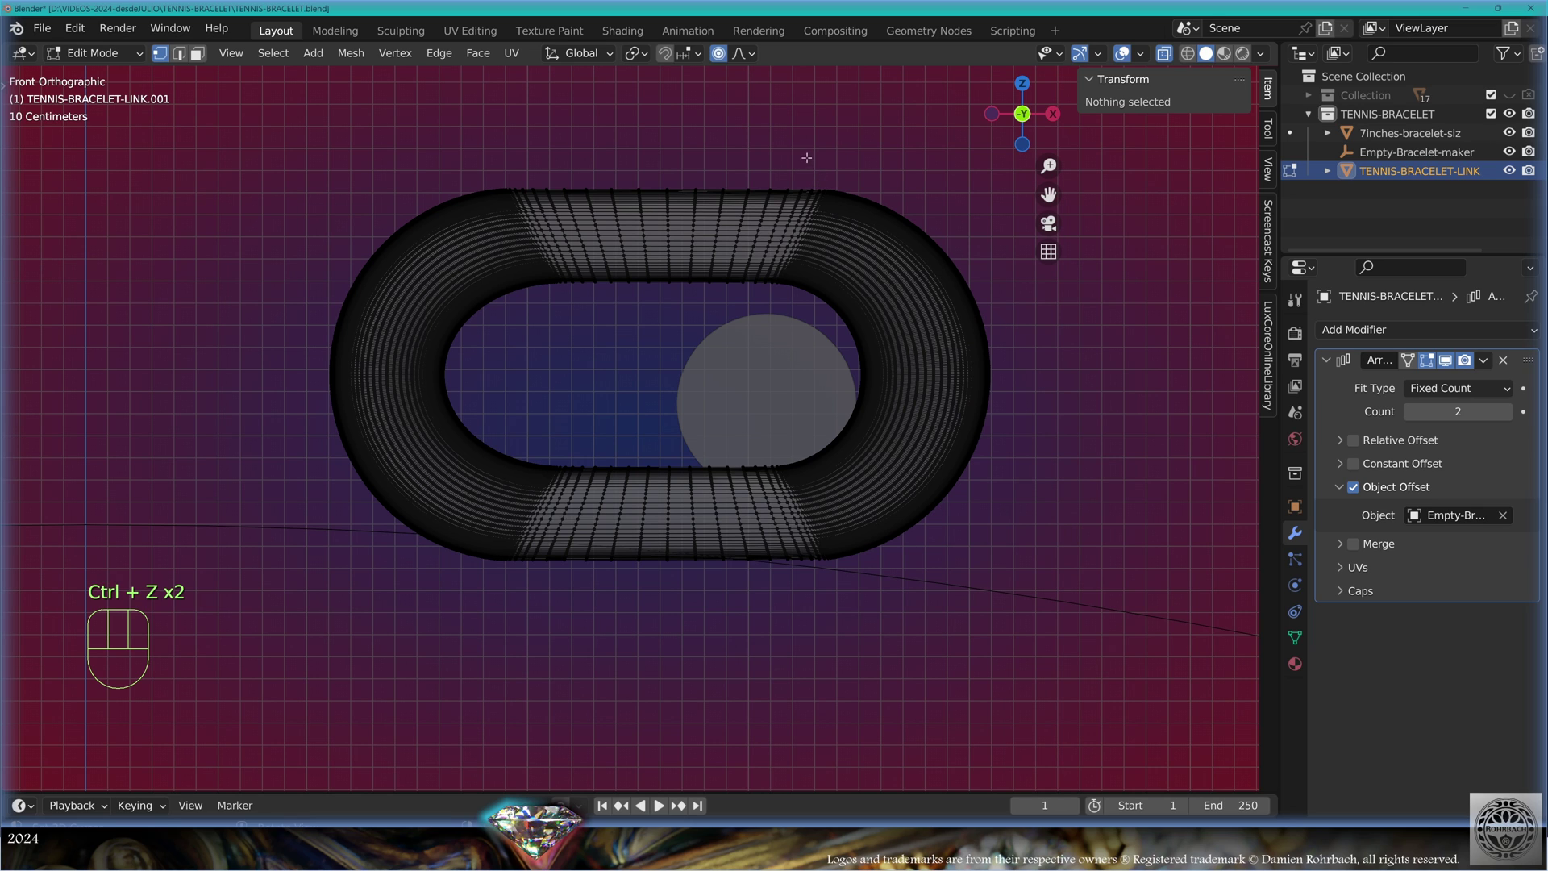
key("b")
left_click_drag(805, 145, 1061, 606)
key("r")
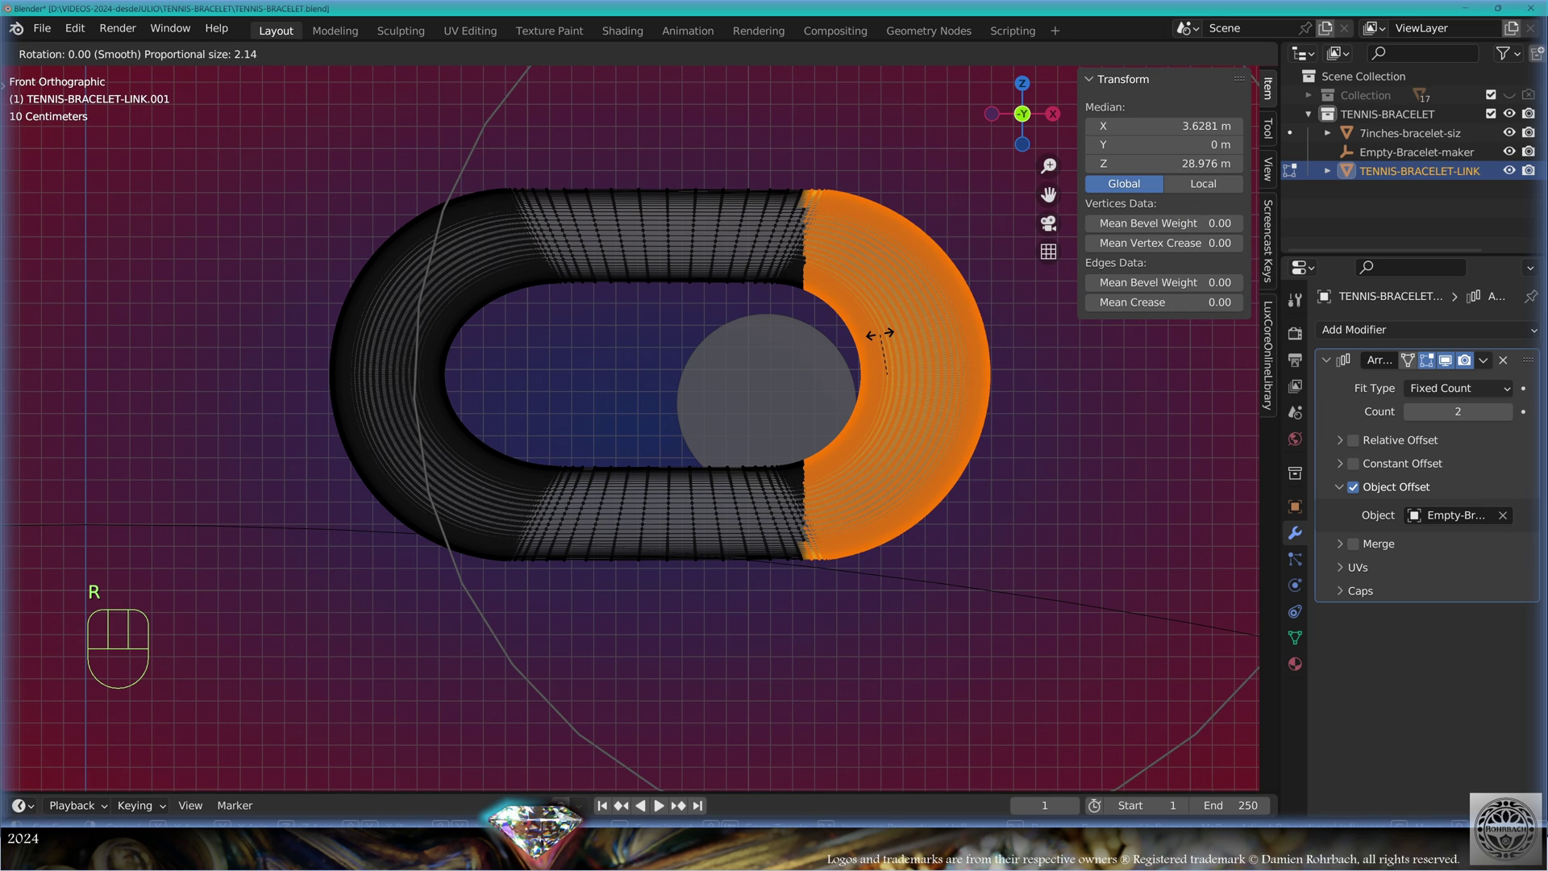
left_click(888, 326)
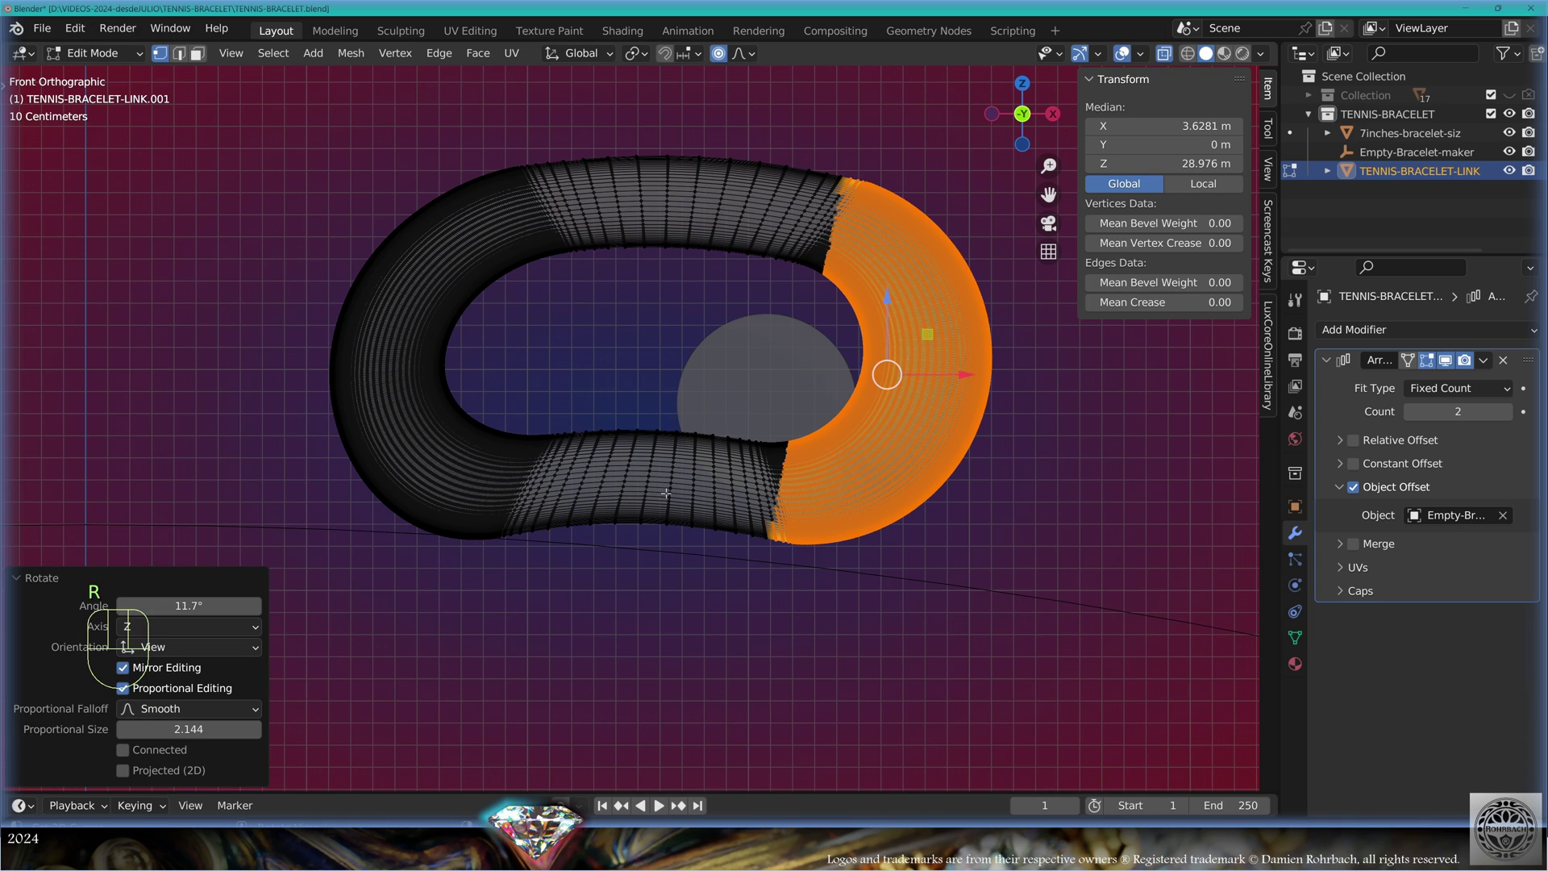
key("KP_1")
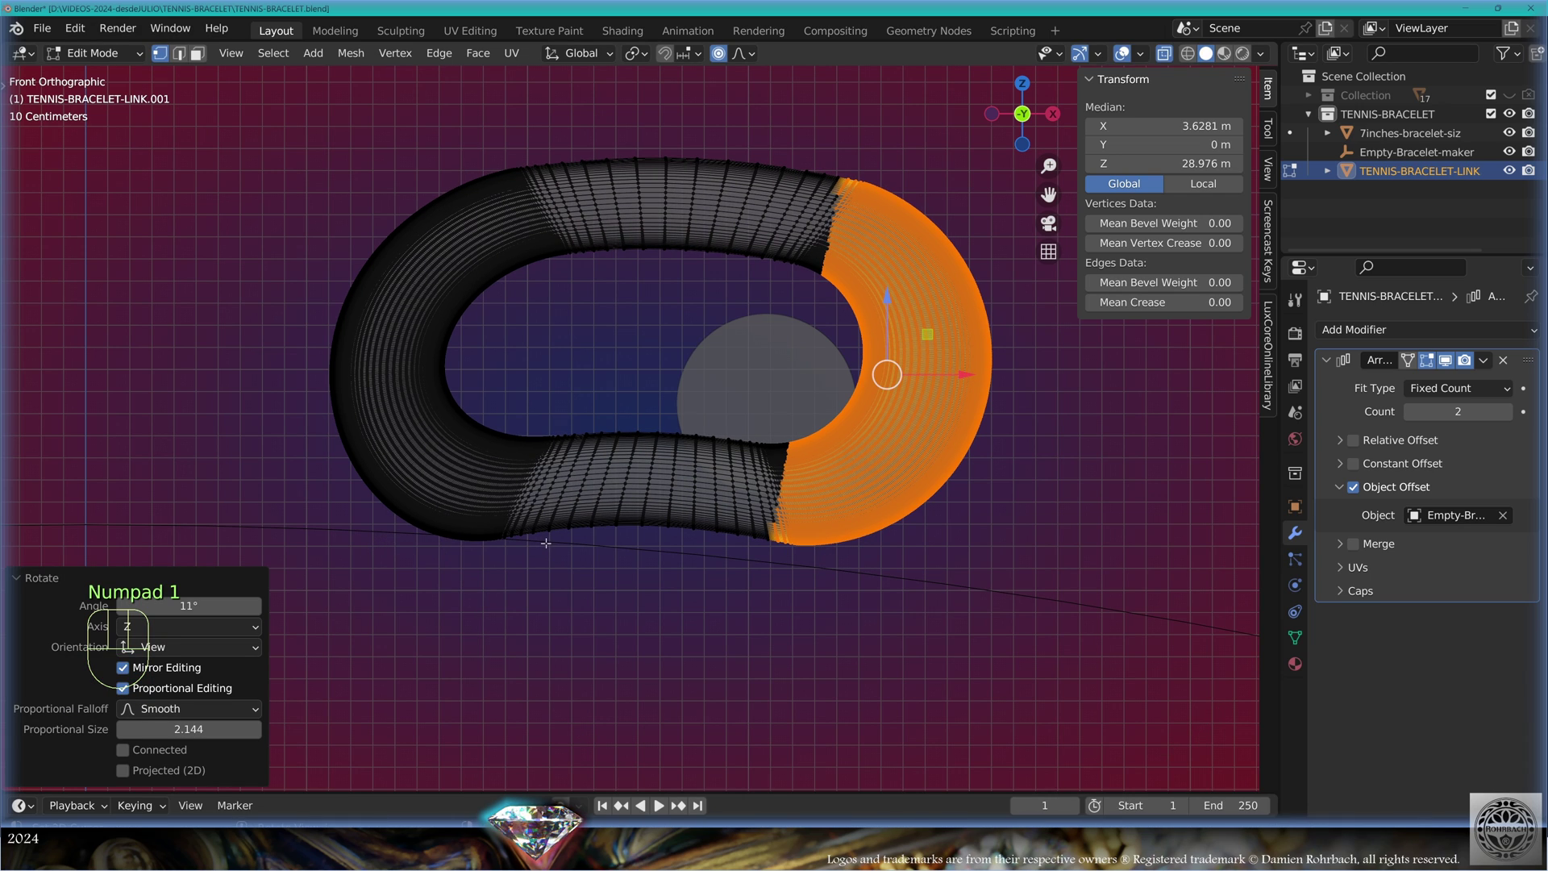
Lower the loop's outer half about 0.234 m along Z so it wraps the next link's crossbar, and finish mesh editing
key("g")
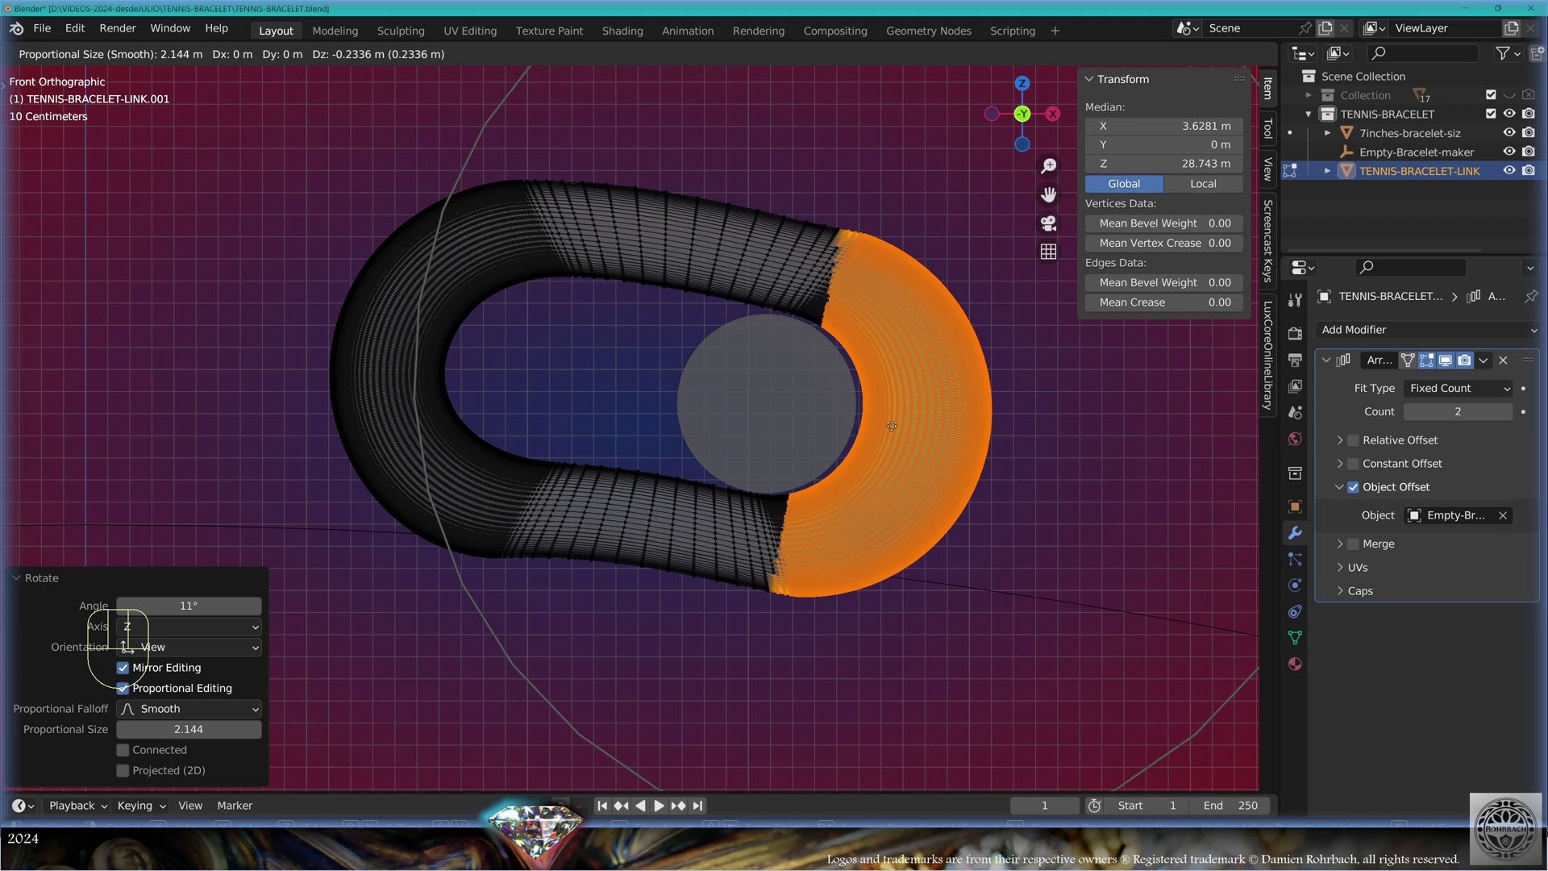
left_click(891, 426)
key("Tab")
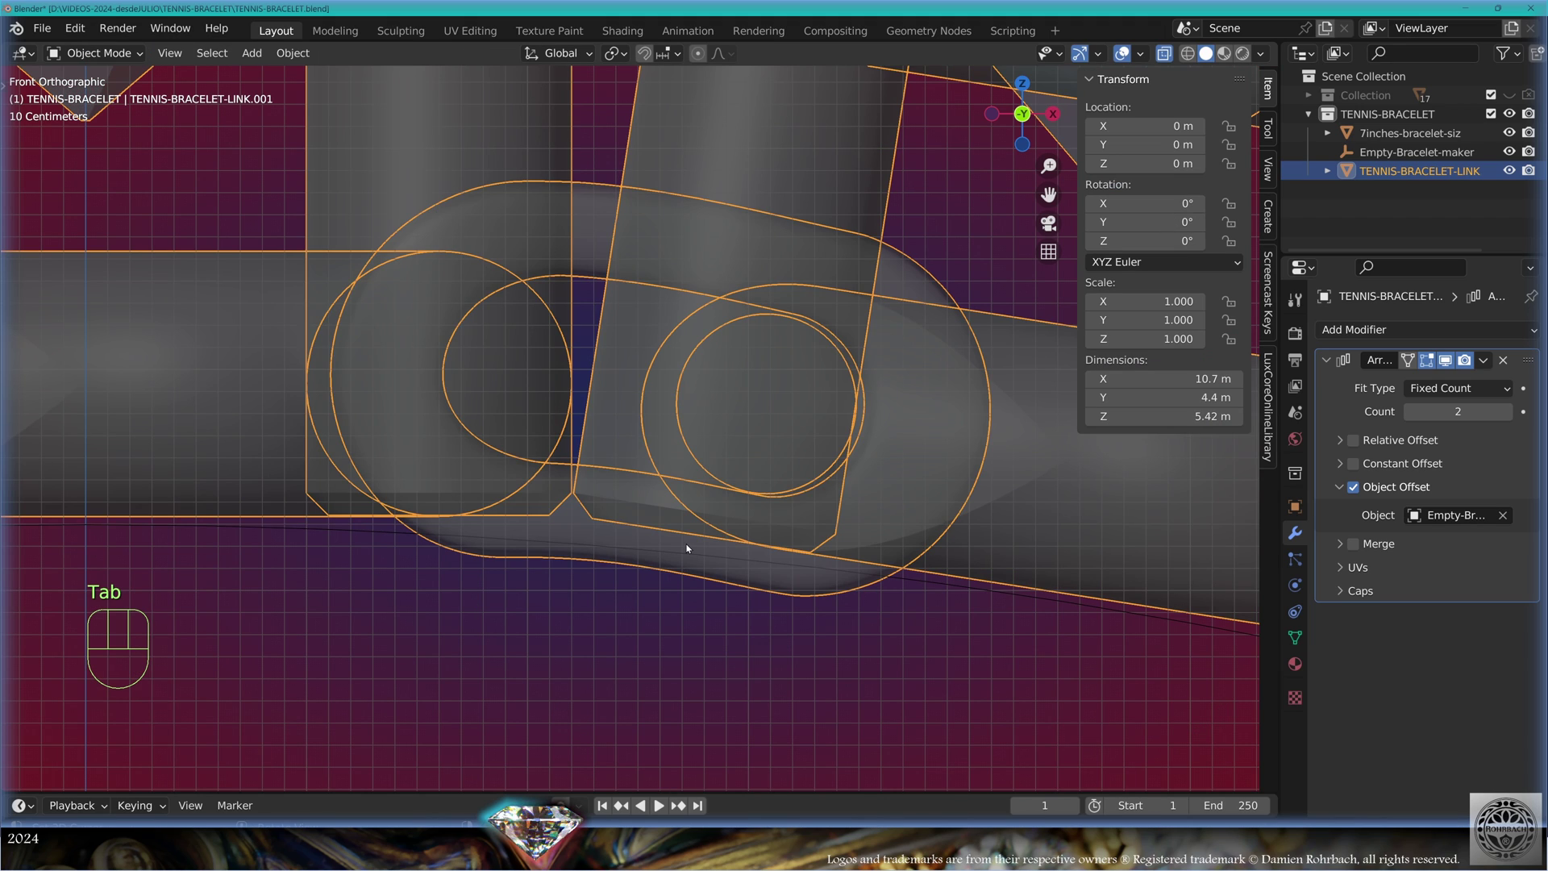
Set the array count to 38, leaving a gap for the clasp, and place the 3D cursor inside the ring below the gap
key("Home")
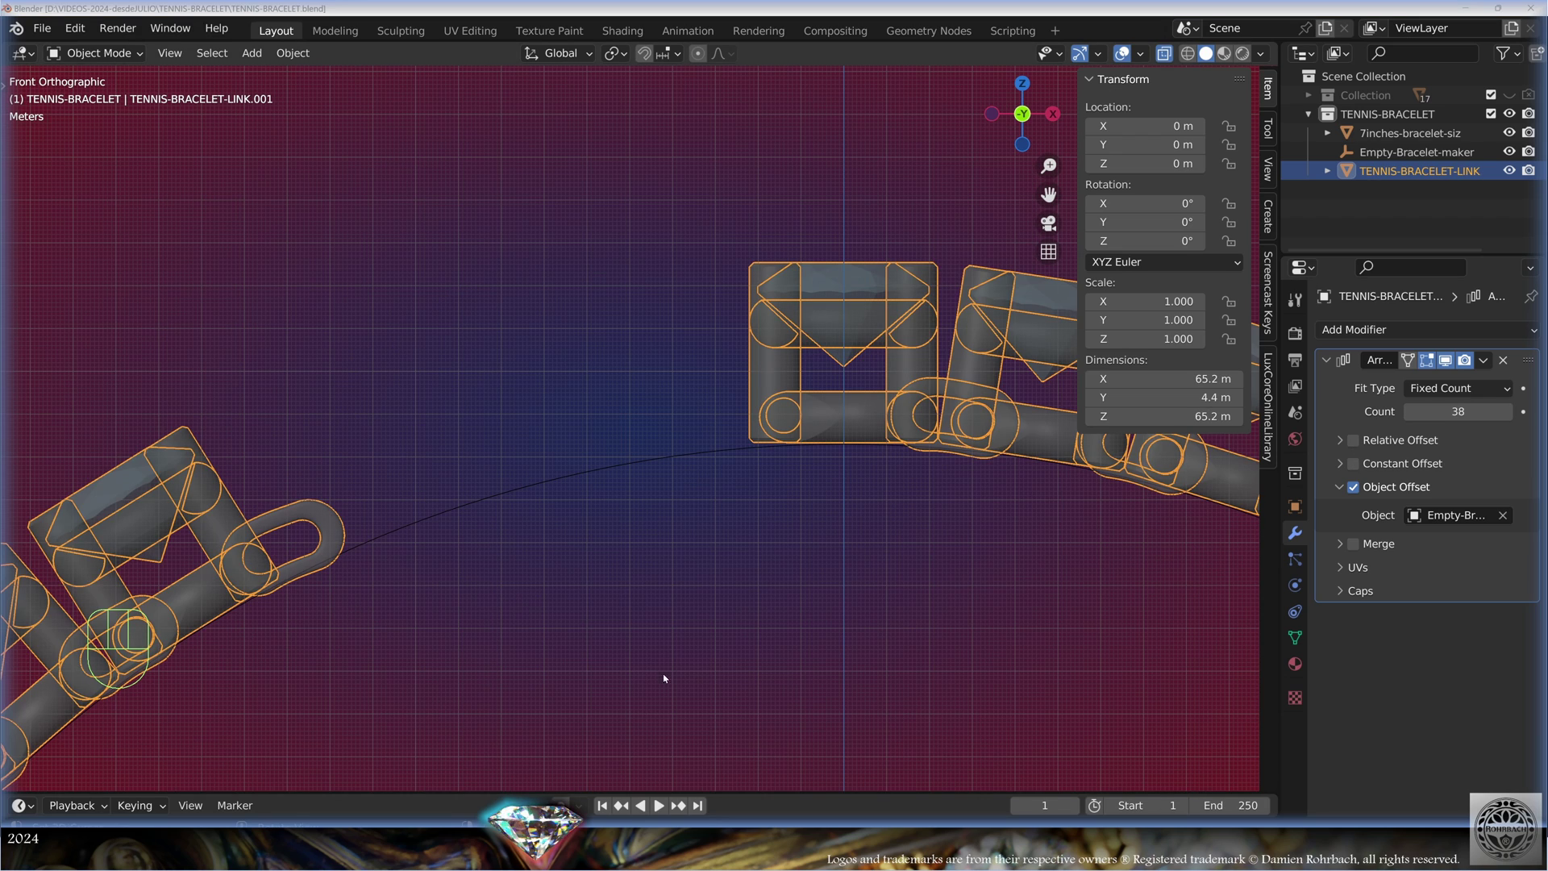
right_click(752, 633, "shift")
key("ctrl")
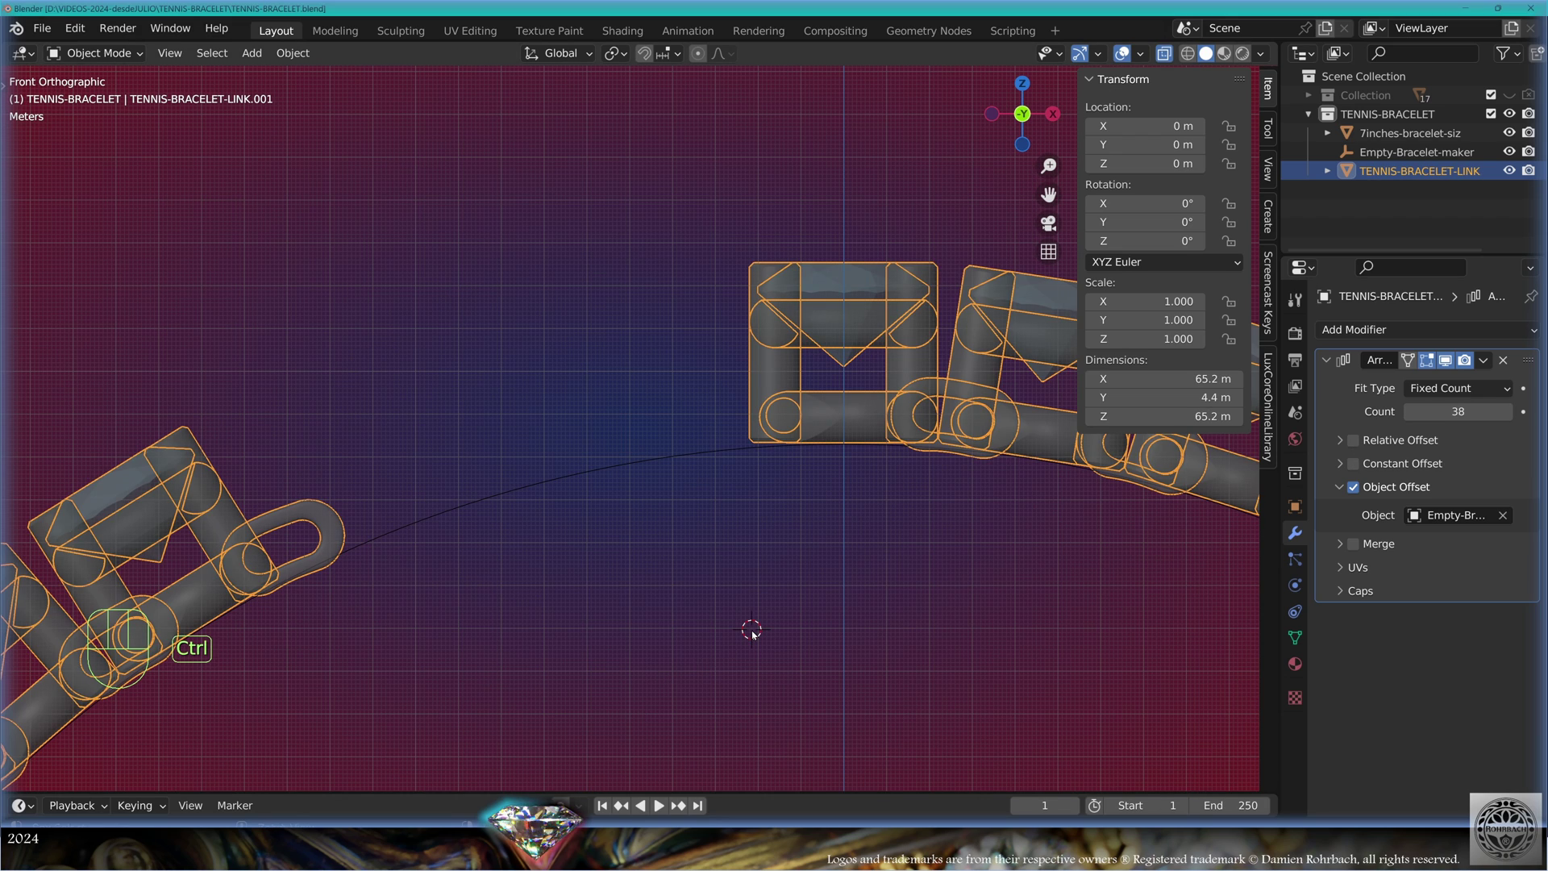
Create a new collection in the scene and name it CLASP
right_click(1371, 206)
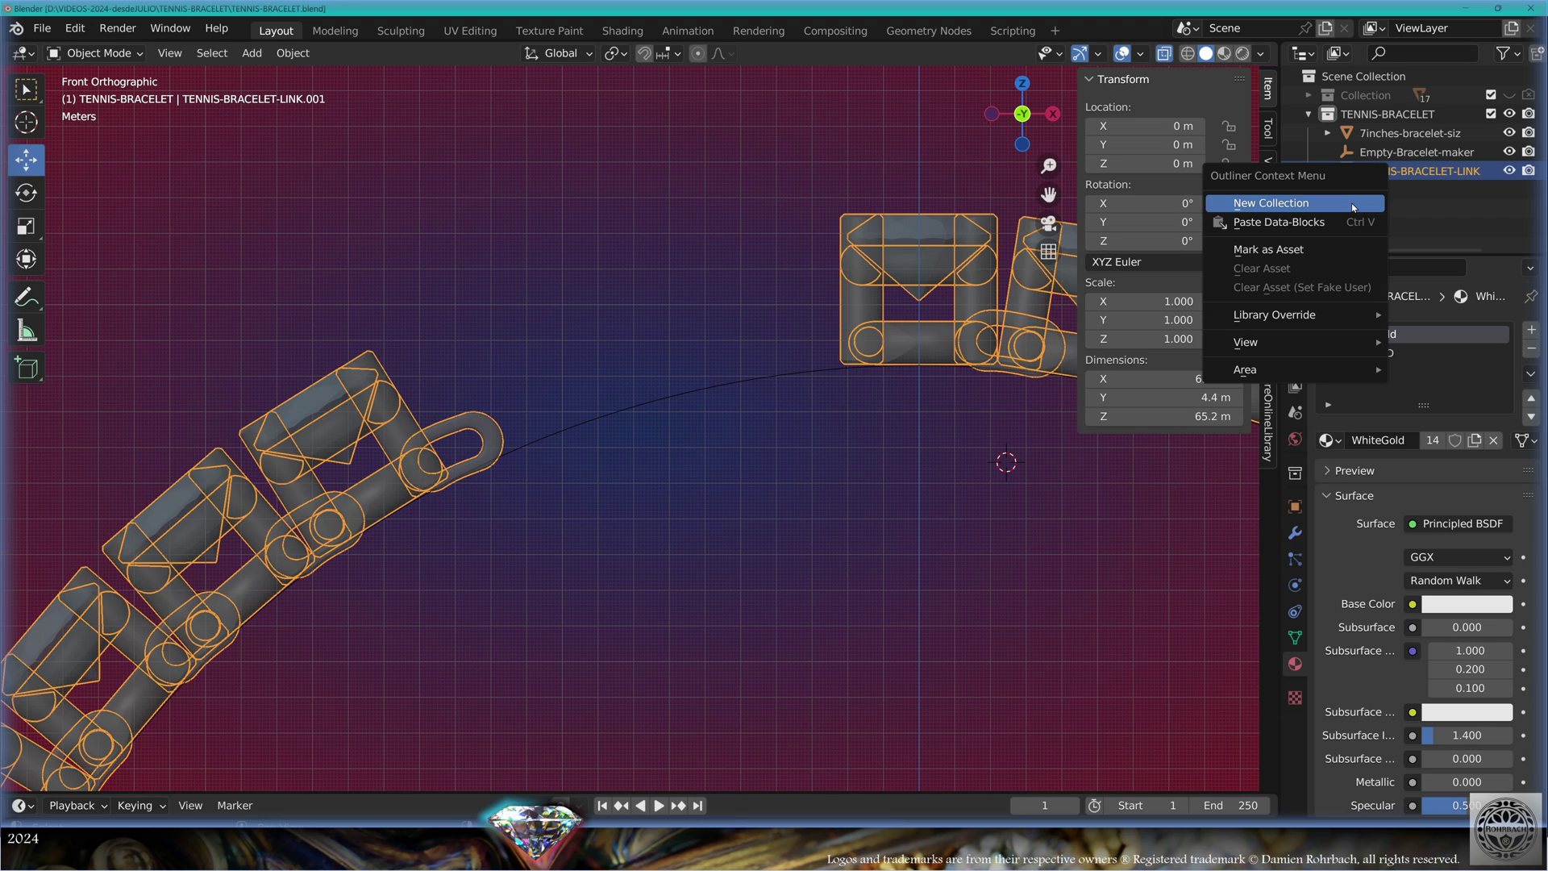
left_click(1291, 200)
left_click(1392, 191)
key("F2")
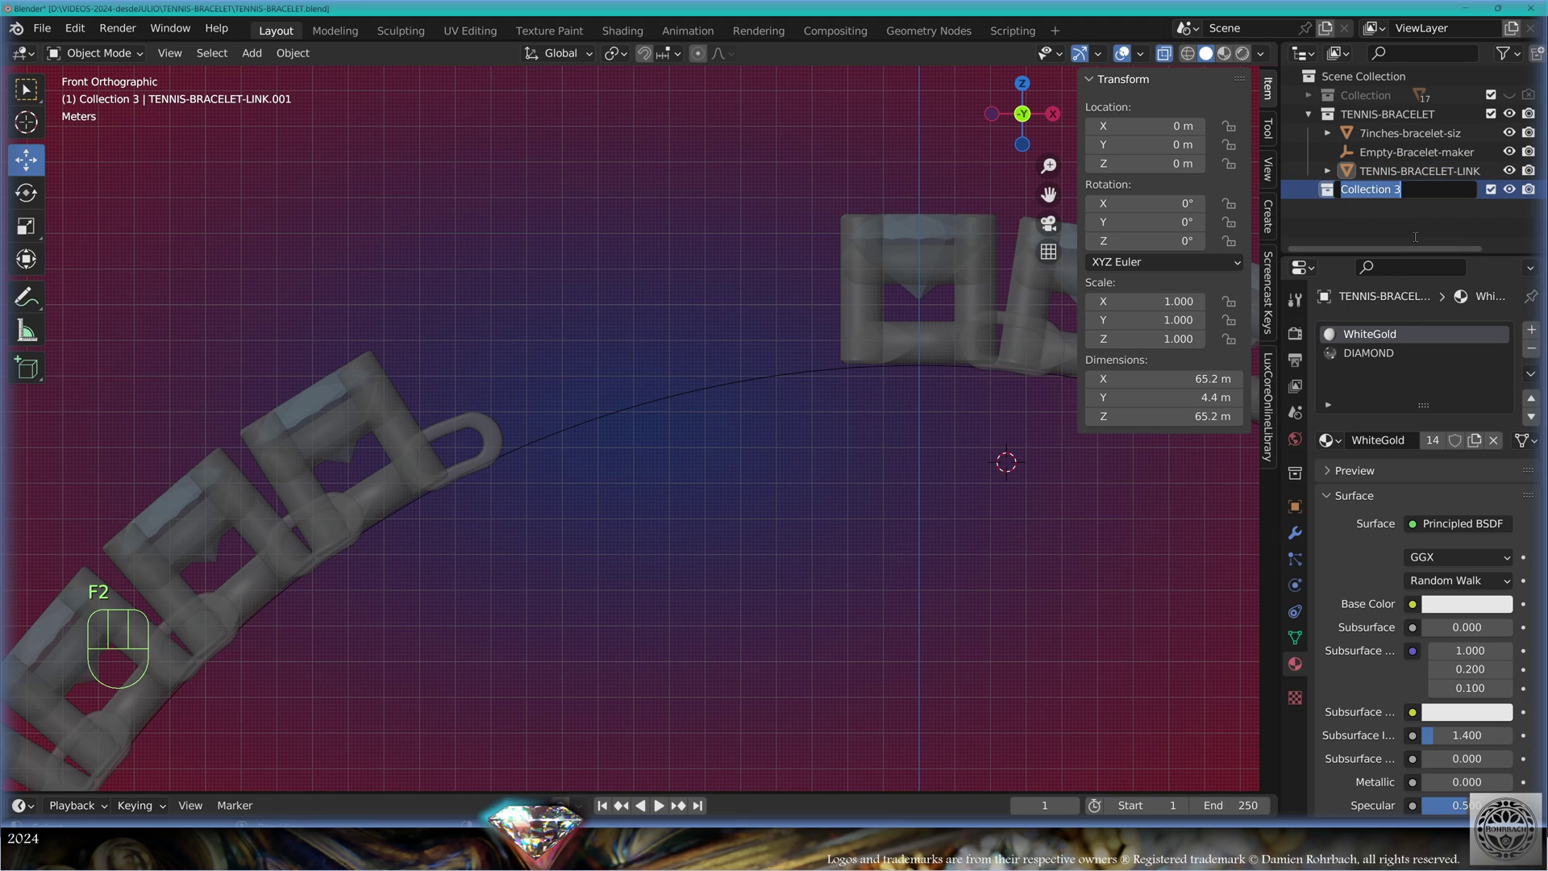
type("CLASP")
key("Return")
In top view with X-ray off, add a mesh circle about 4.41 m across in the clasp gap at X -8.505, Y 0, Z 28.889 m
key("alt+z")
key("KP_7")
left_click(251, 53)
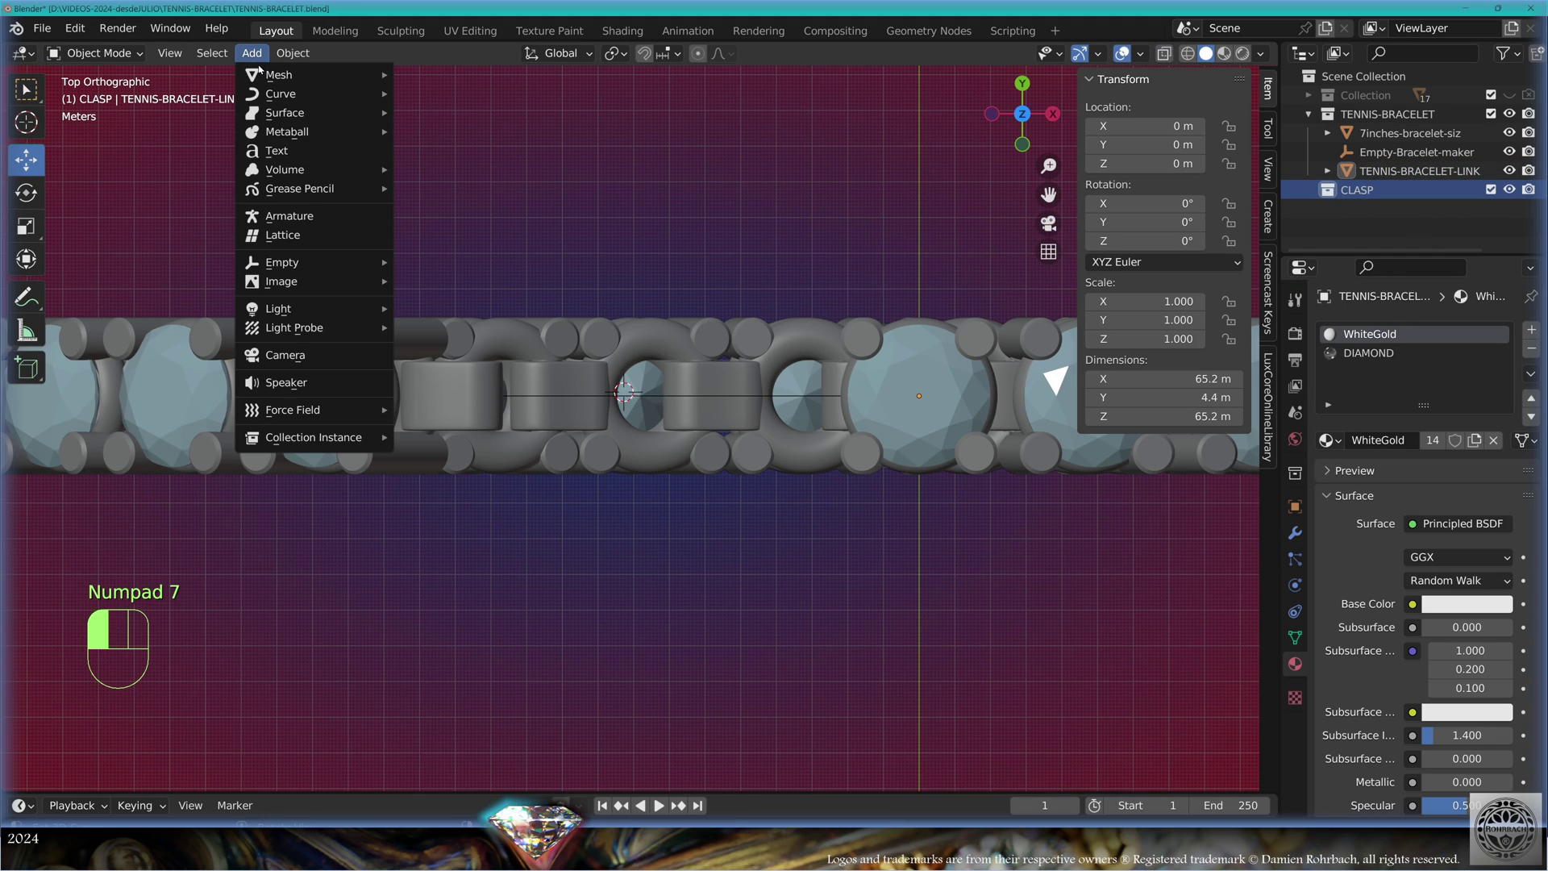
mouse_move(258, 74)
left_click(440, 114)
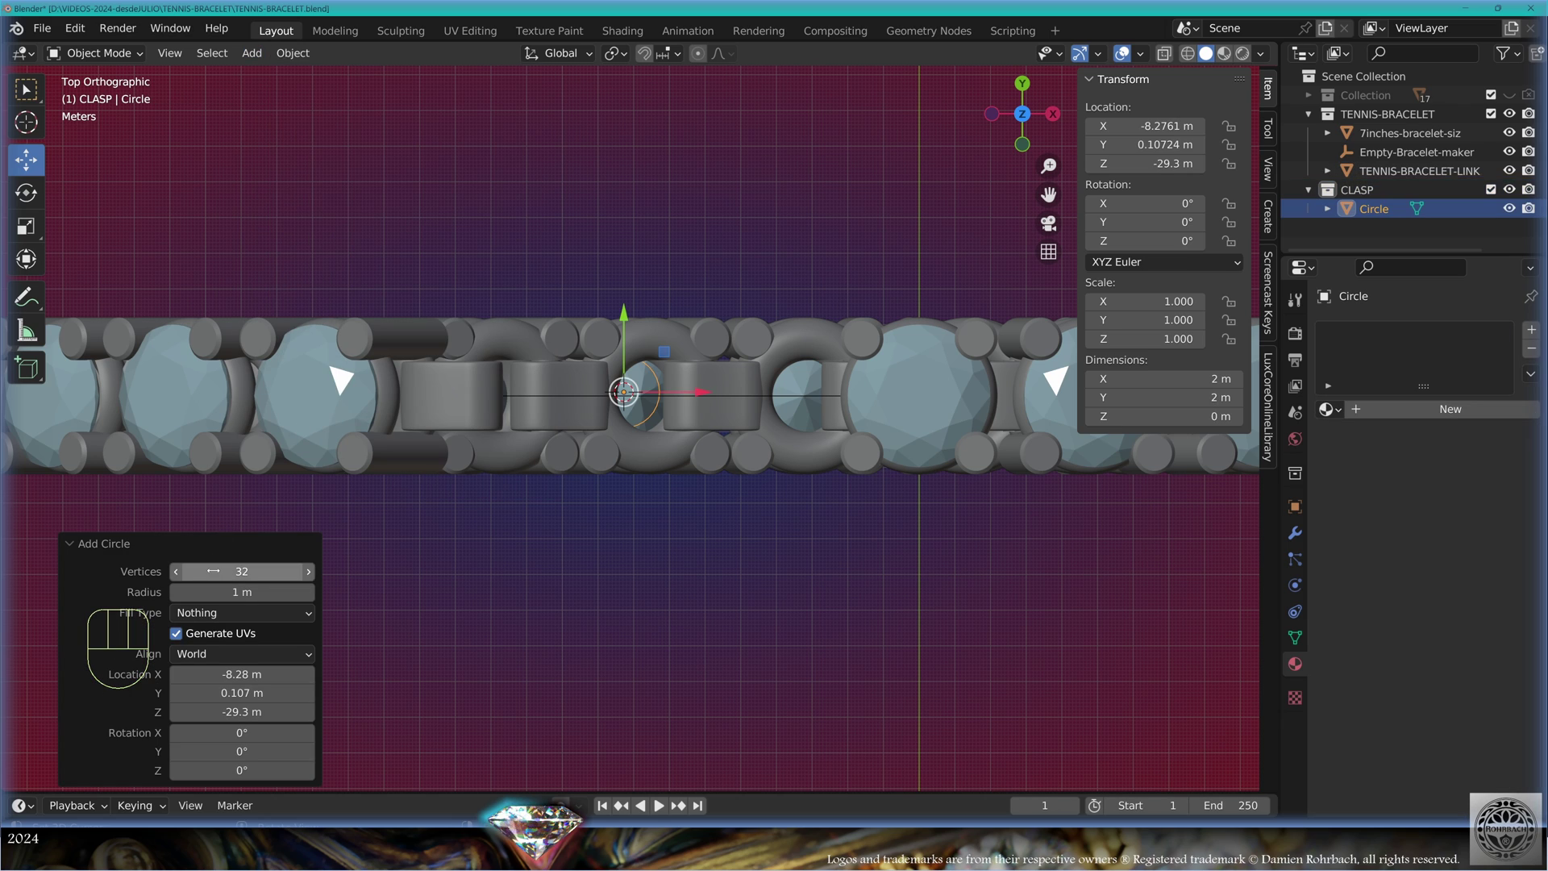
left_click(213, 571)
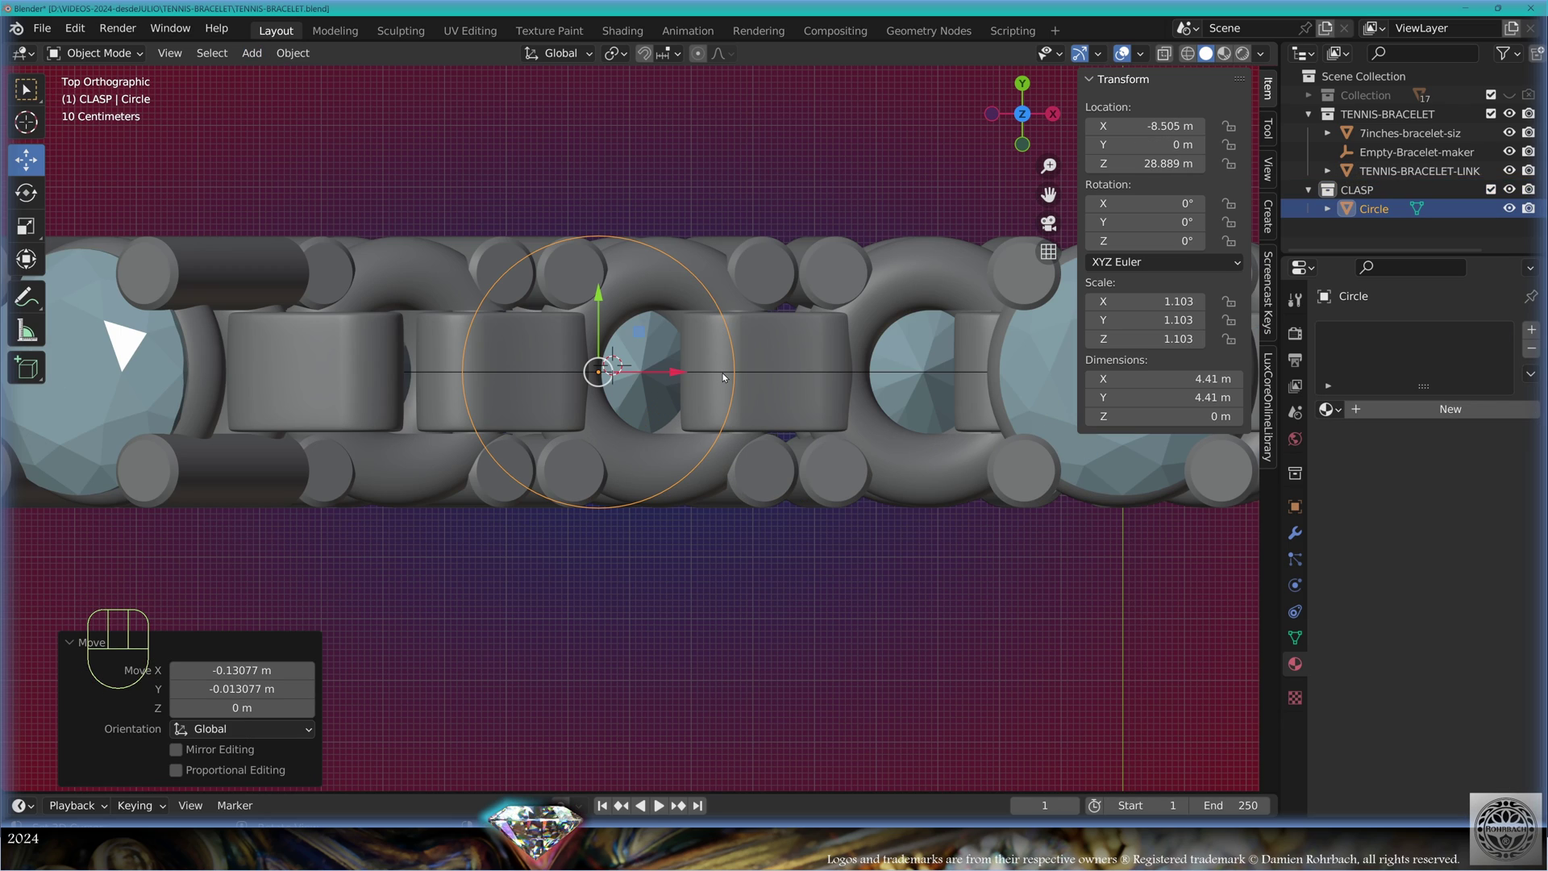
Stretch the circle along X into an oblong outline about 11.8 m long by moving its two halves apart
key("Tab")
key("alt+z")
key("alt+a")
key("b")
left_click_drag(594, 197, 752, 516)
left_click_drag(768, 368, 1025, 387)
key("alt+z")
key("ctrl+i")
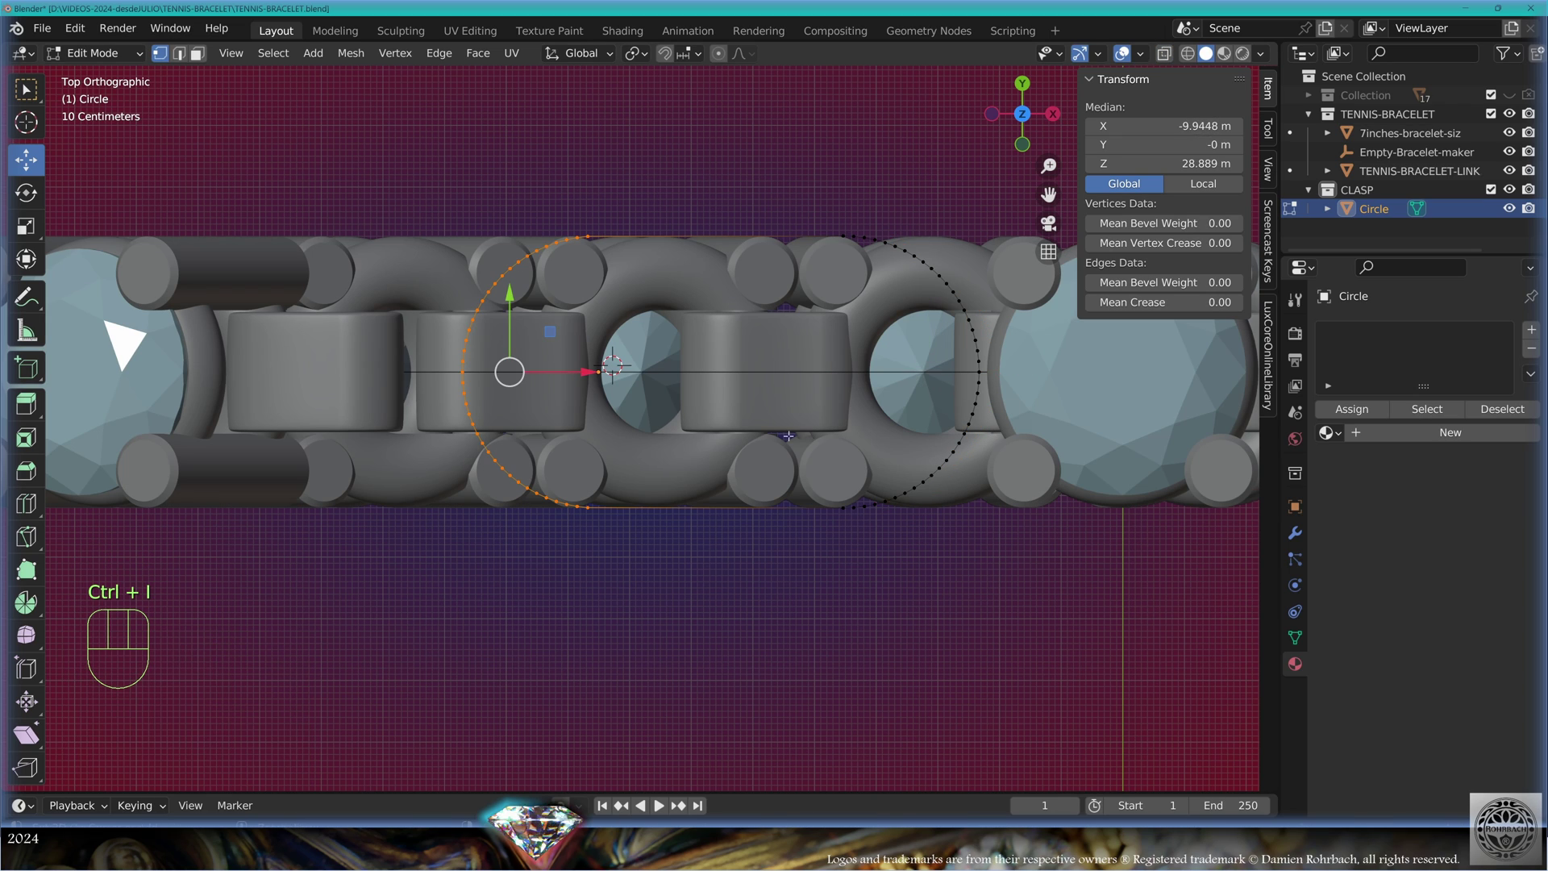
left_click_drag(594, 370, 380, 371)
Subdivide the two long straight edges of the clasp outline with two cuts each
right_click(843, 236, "shift")
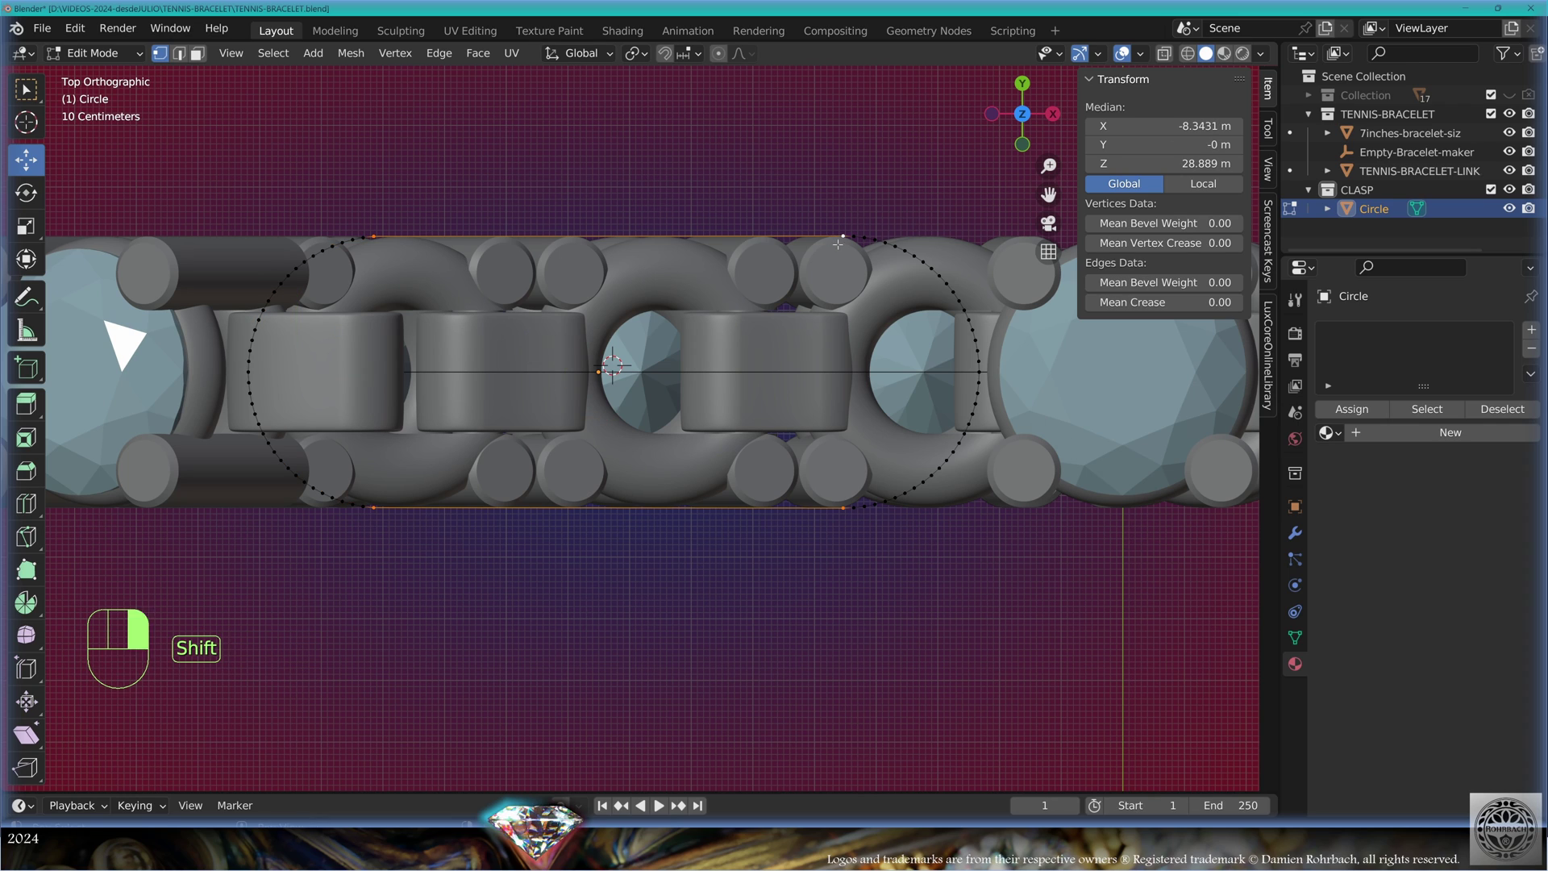
key("w")
key("w")
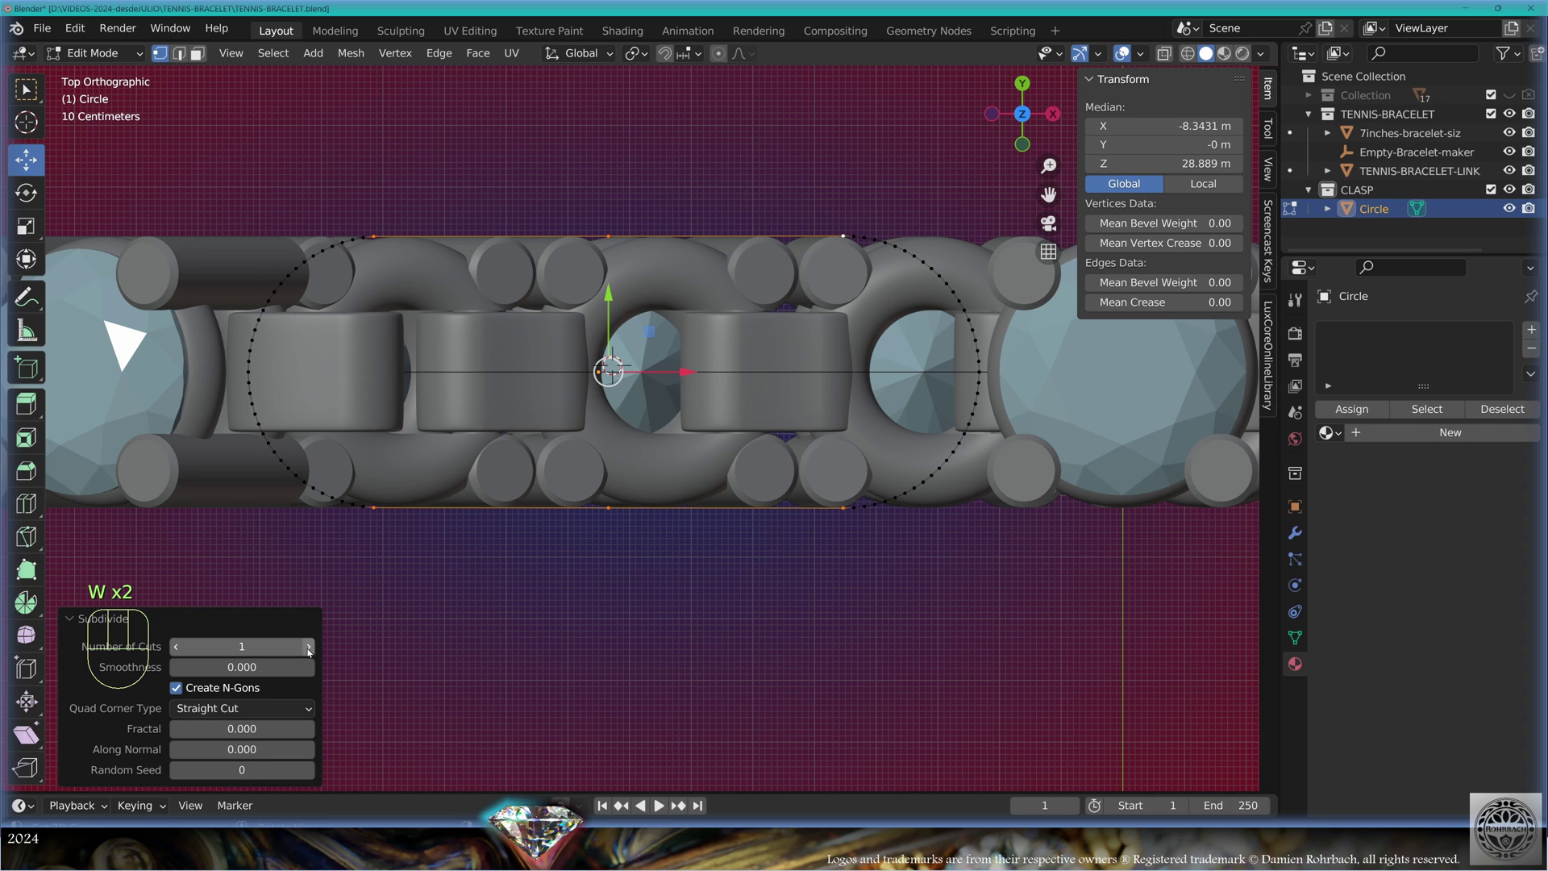
Scale the four new vertices along X into two closely spaced pairs, and shift them about 2.635 m toward negative X
right_click(530, 237)
right_click(686, 236, "shift")
right_click(686, 508, "shift")
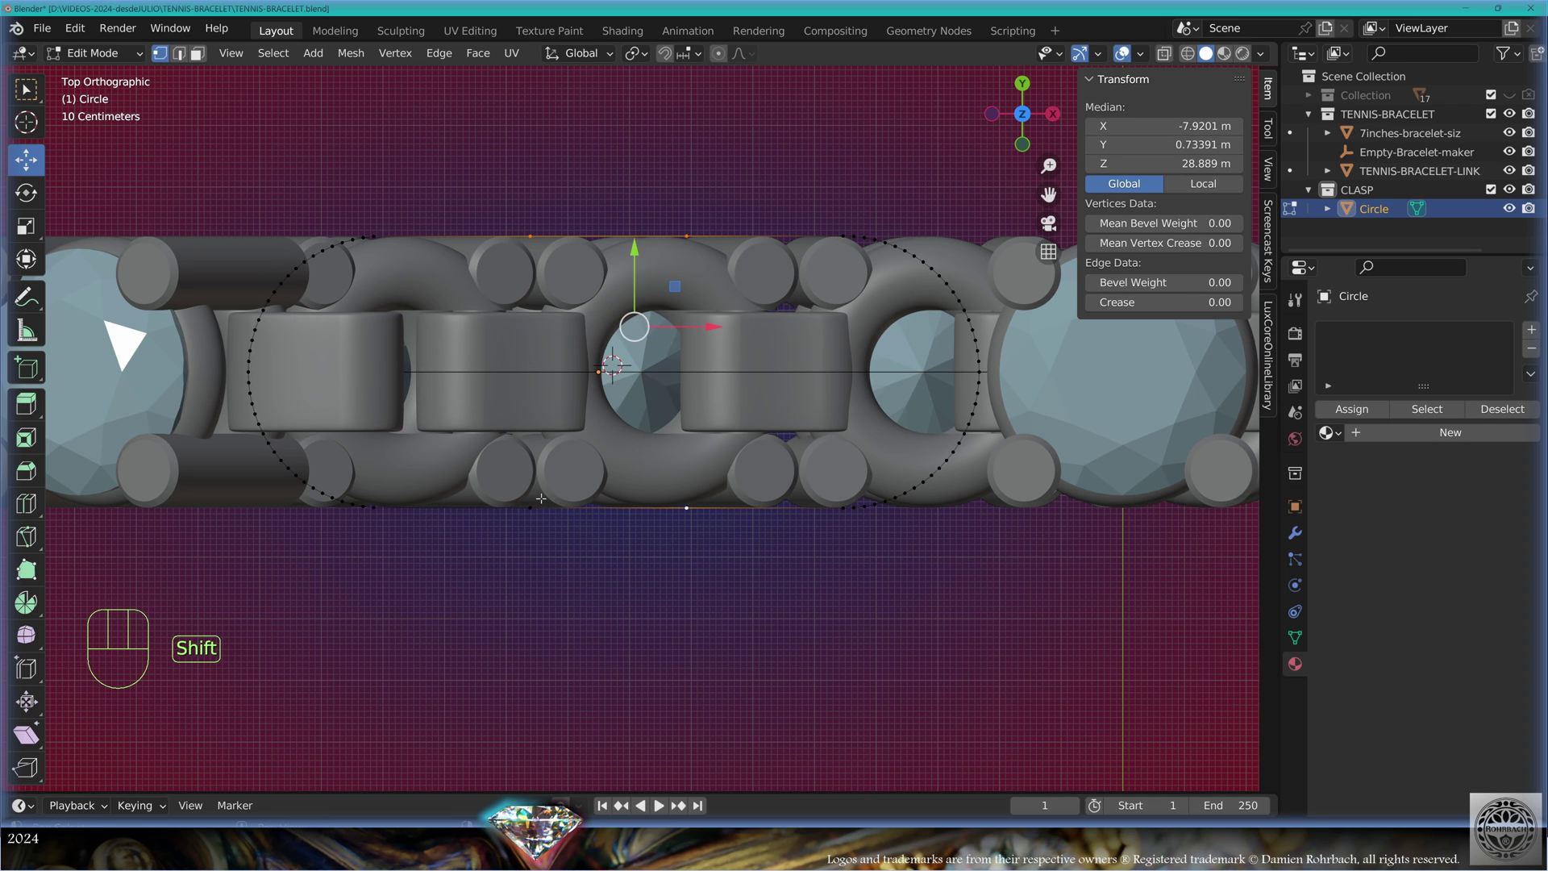
right_click(530, 508, "shift")
key("s")
key("x")
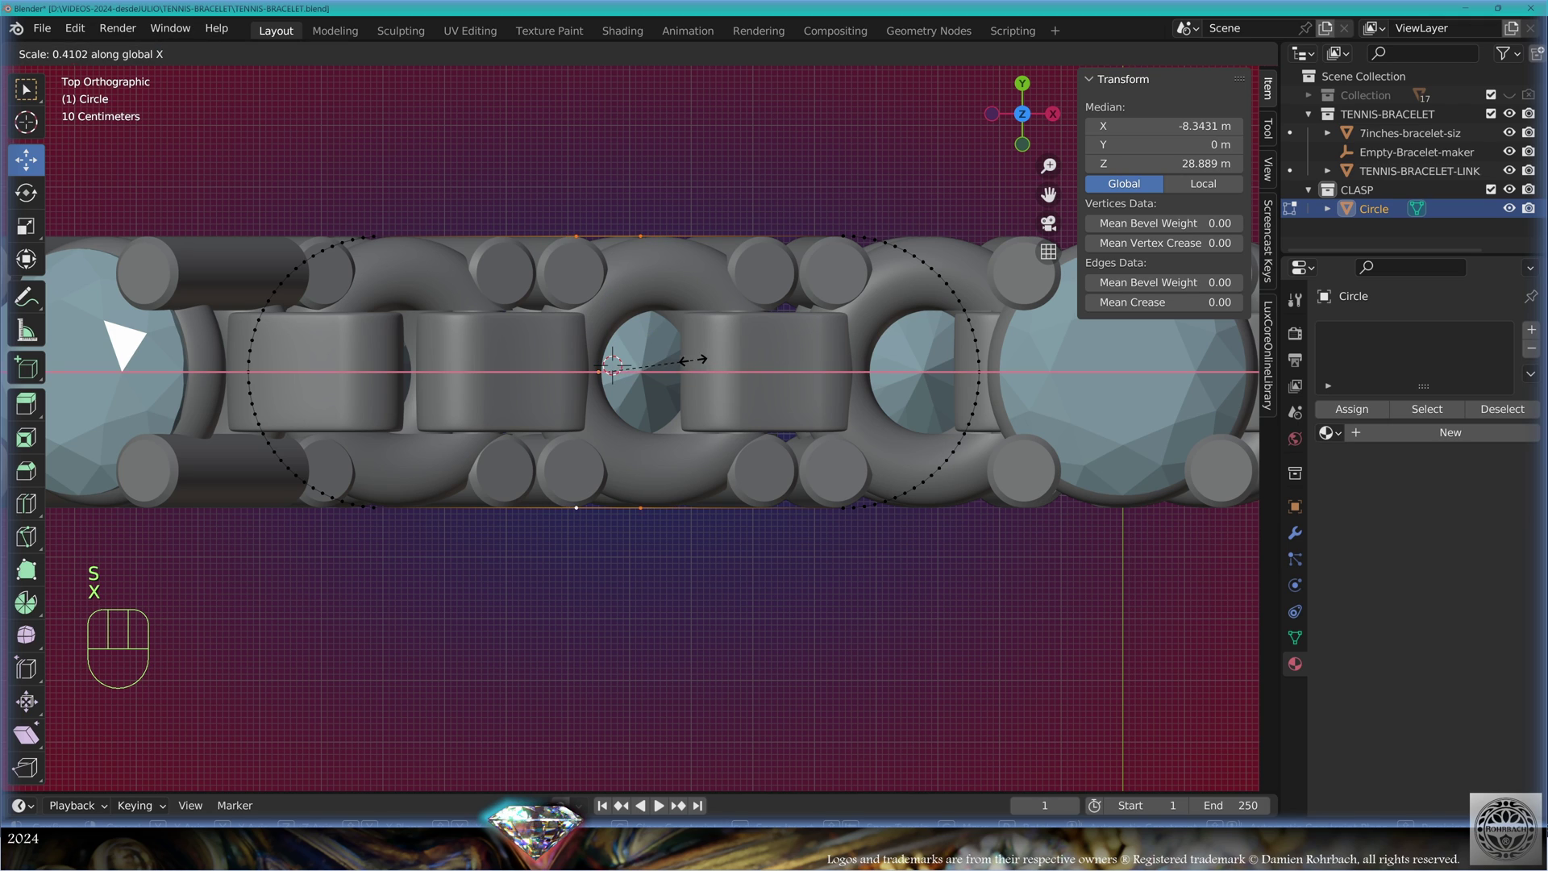
left_click(623, 362)
left_click_drag(688, 372, 524, 371)
Delete the short edges between the paired vertices to split the outline in two, and isolate it in local view
key("x")
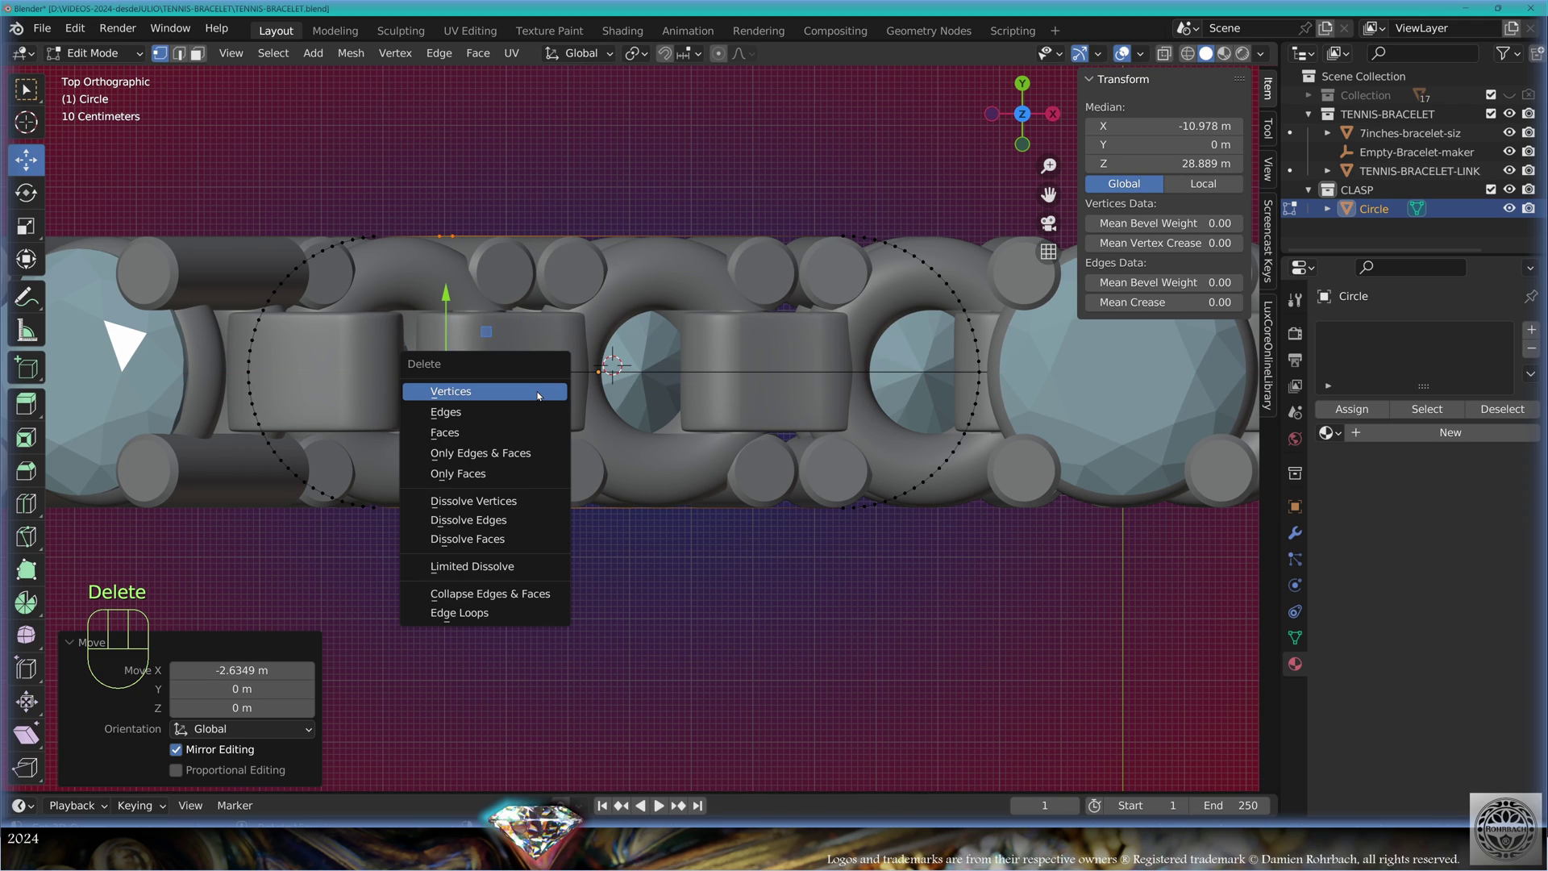
left_click(521, 409)
key("KP_Divide")
key("ctrl+z")
key("ctrl+z")
key("ctrl+z")
key("ctrl+z")
key("ctrl+z")
key("ctrl+z")
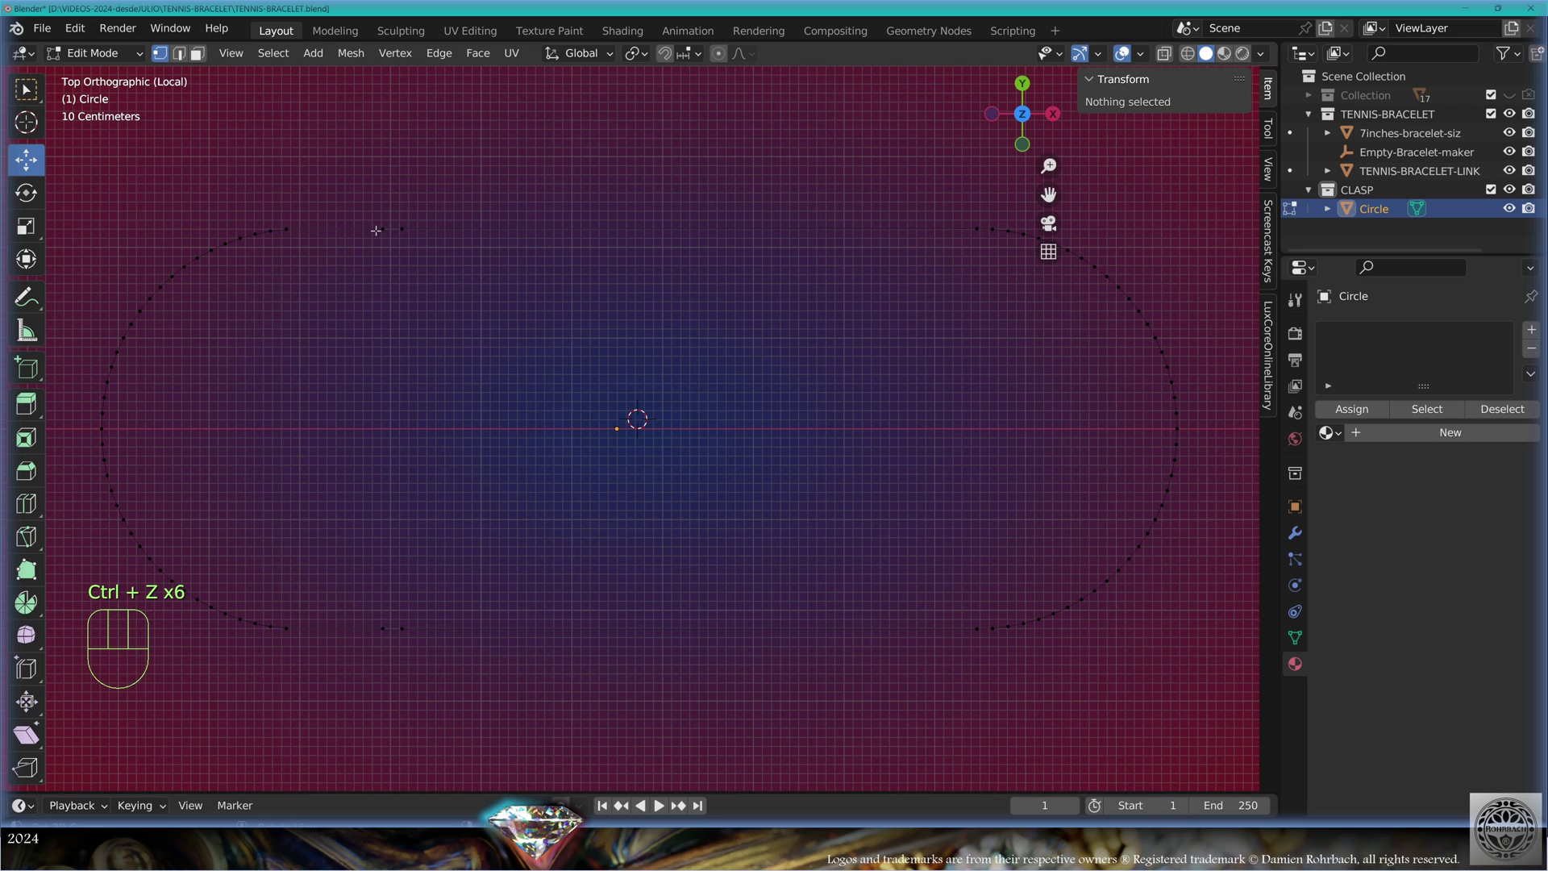
Fill both parts of the clasp outline with faces, and move the larger face's straight edge along X to meet the smaller face
key("l")
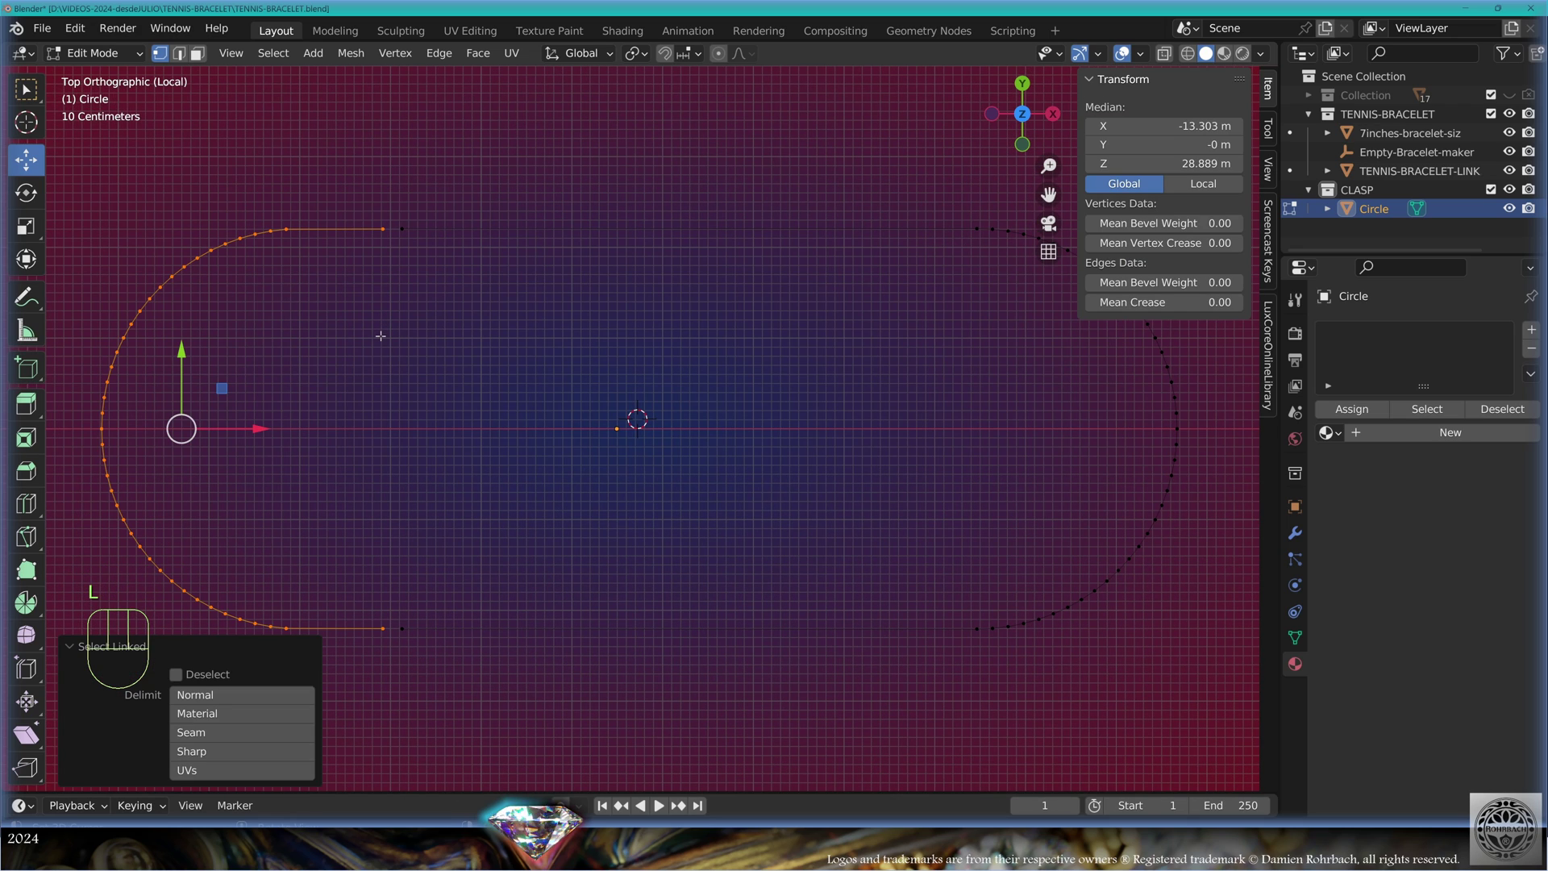
key("f")
key("alt+a")
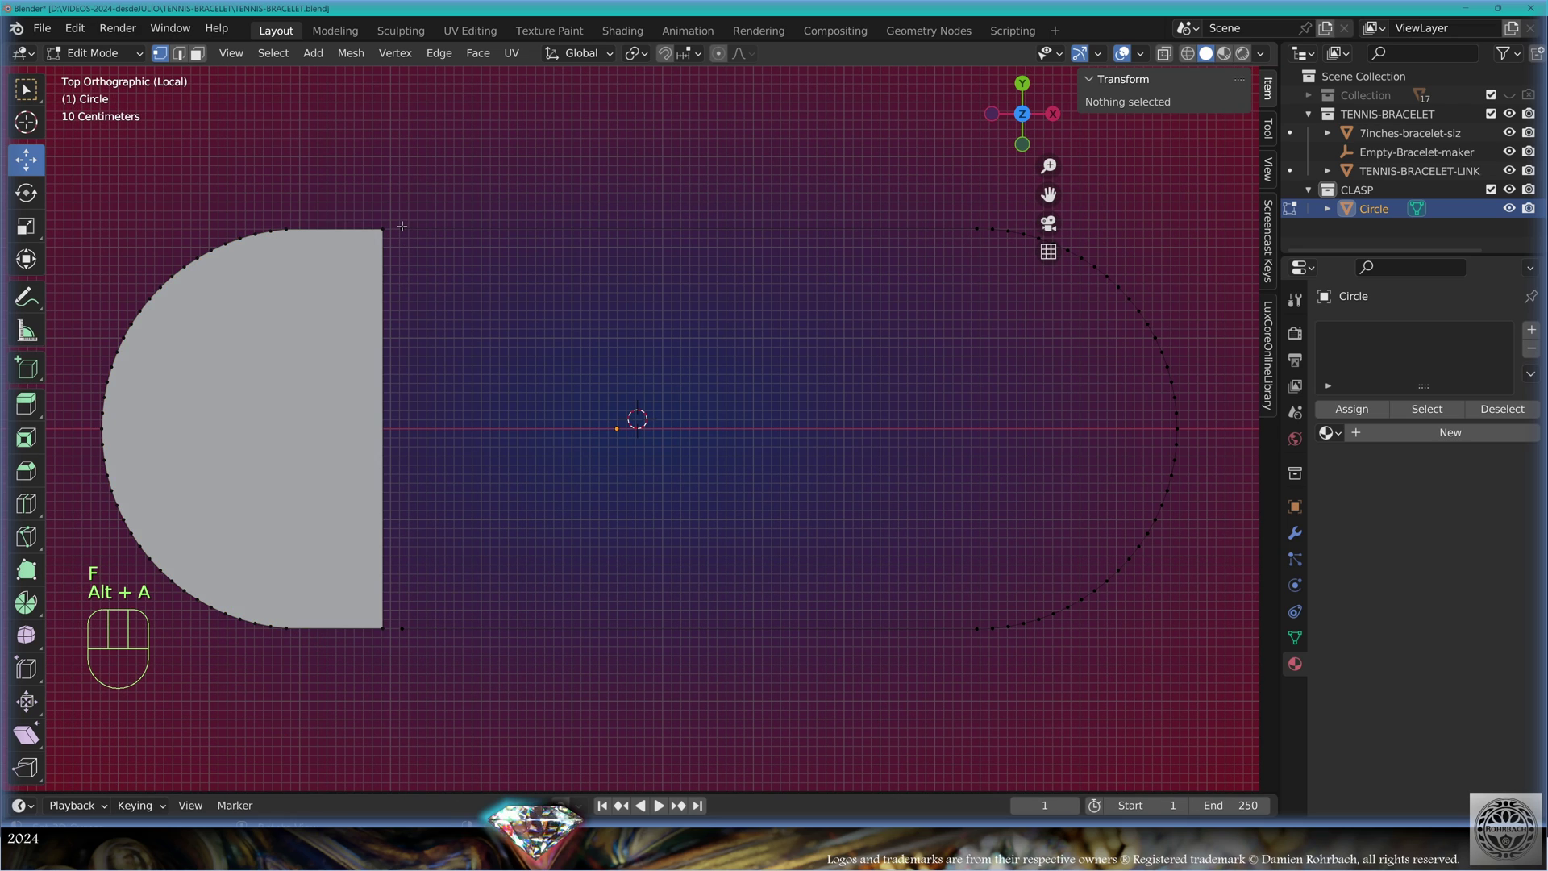
key("l")
key("f")
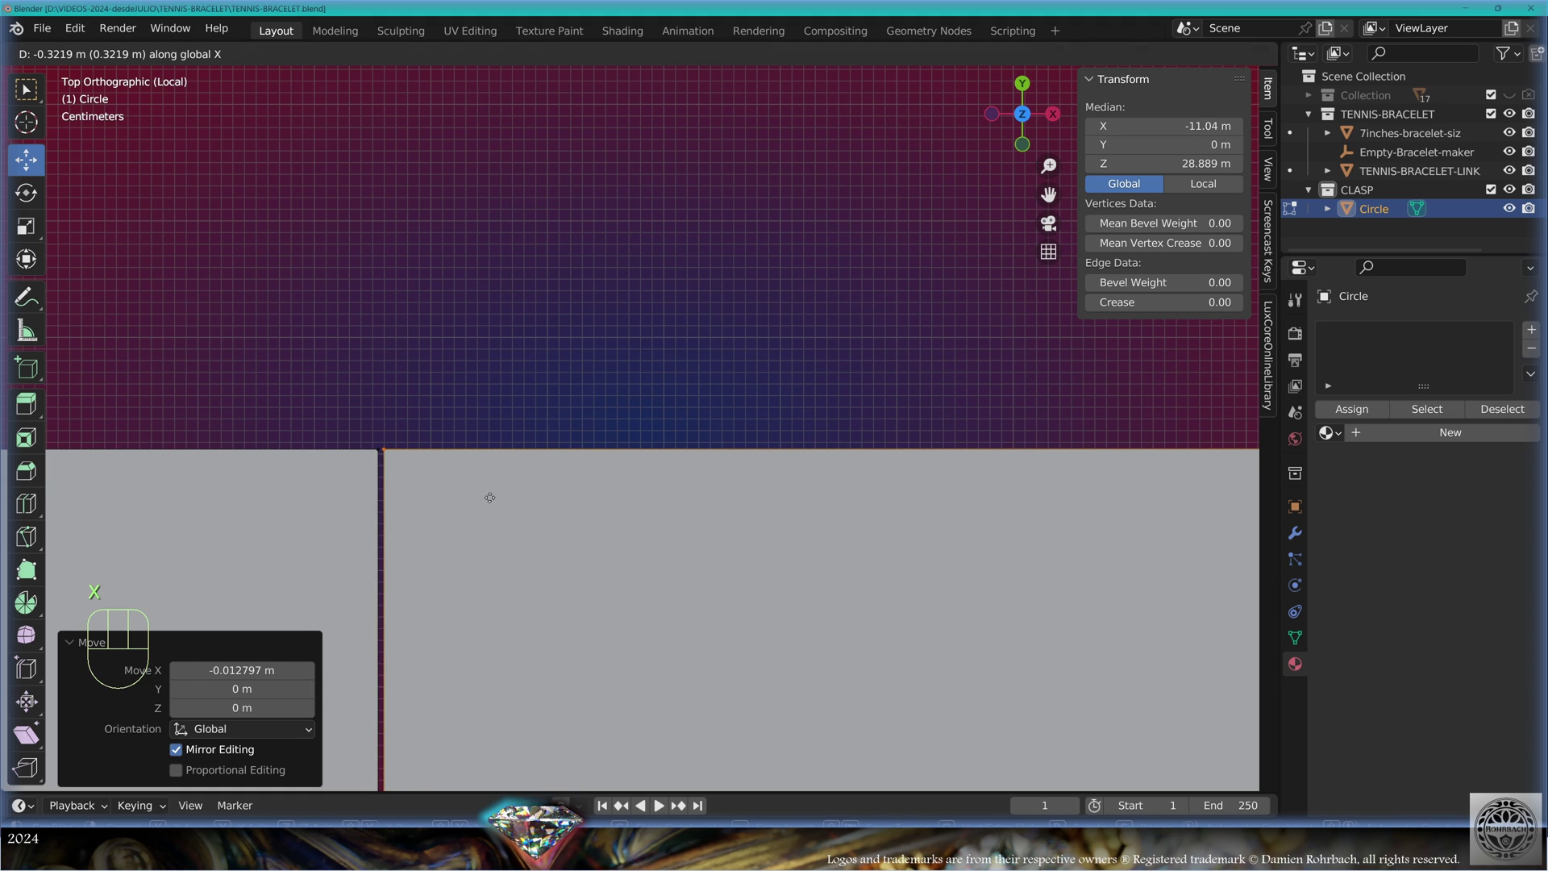
left_click(490, 498)
Separate the larger clasp face into its own object, leave mesh editing, and save the file
scroll(489, 497, "down", 5)
key("l")
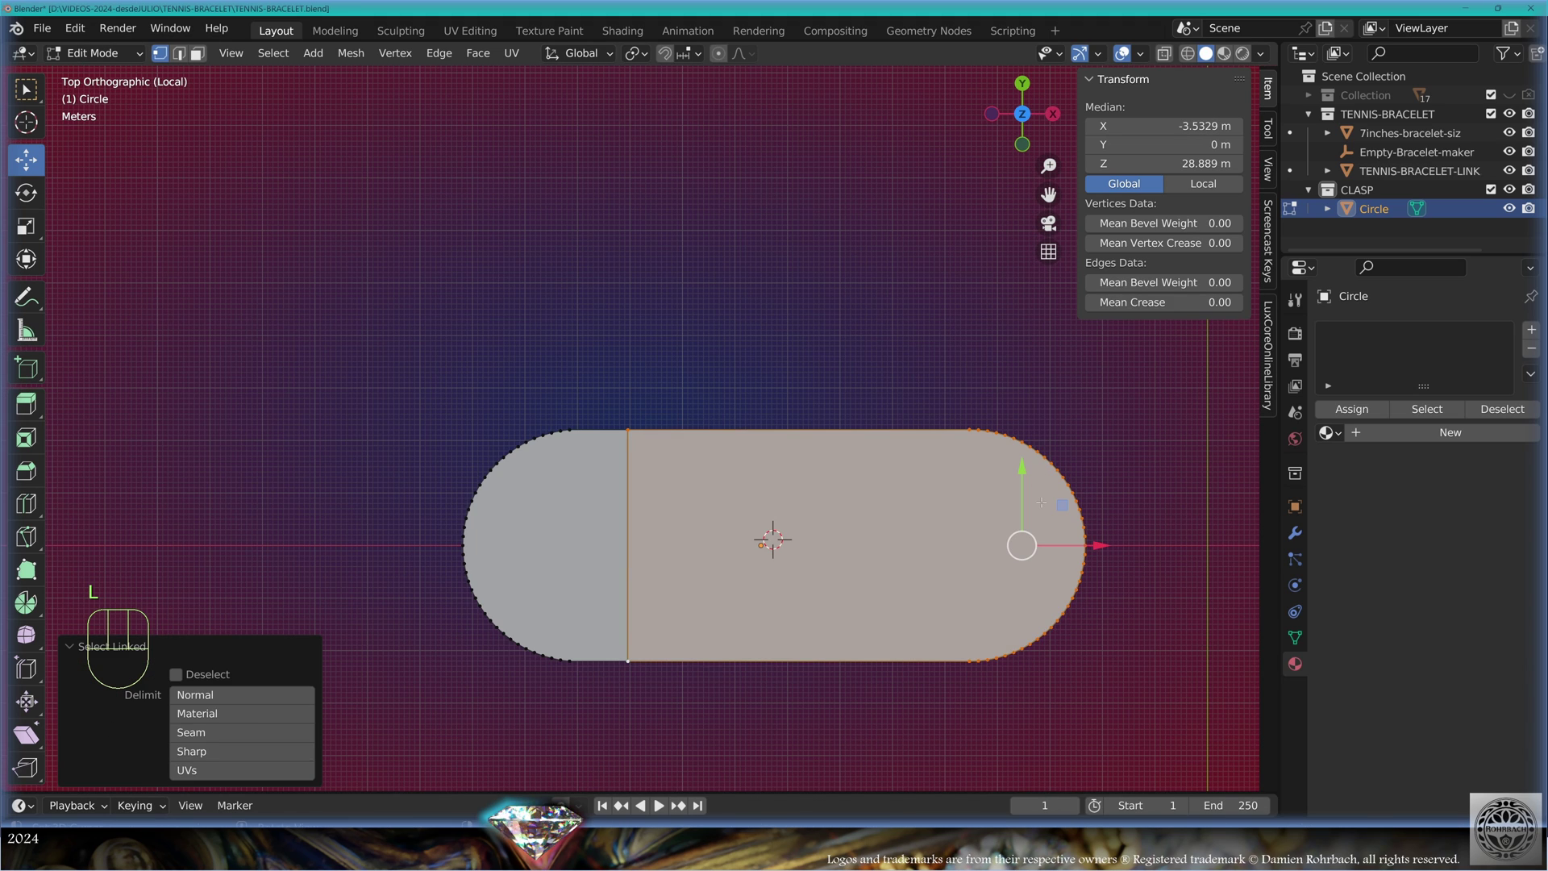
key("p")
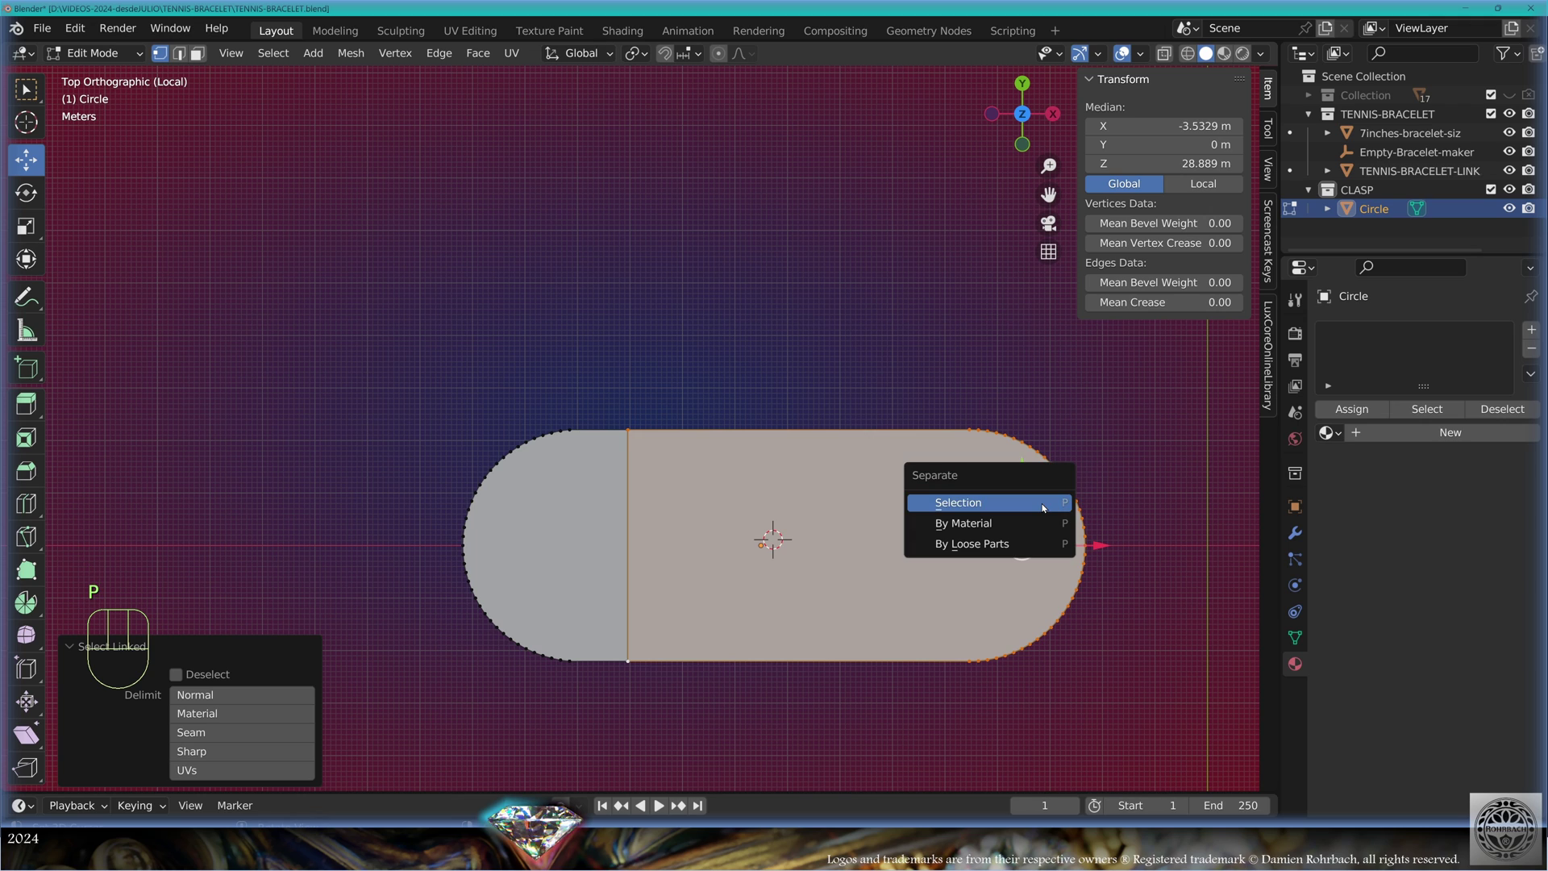
left_click(1044, 505)
key("Tab")
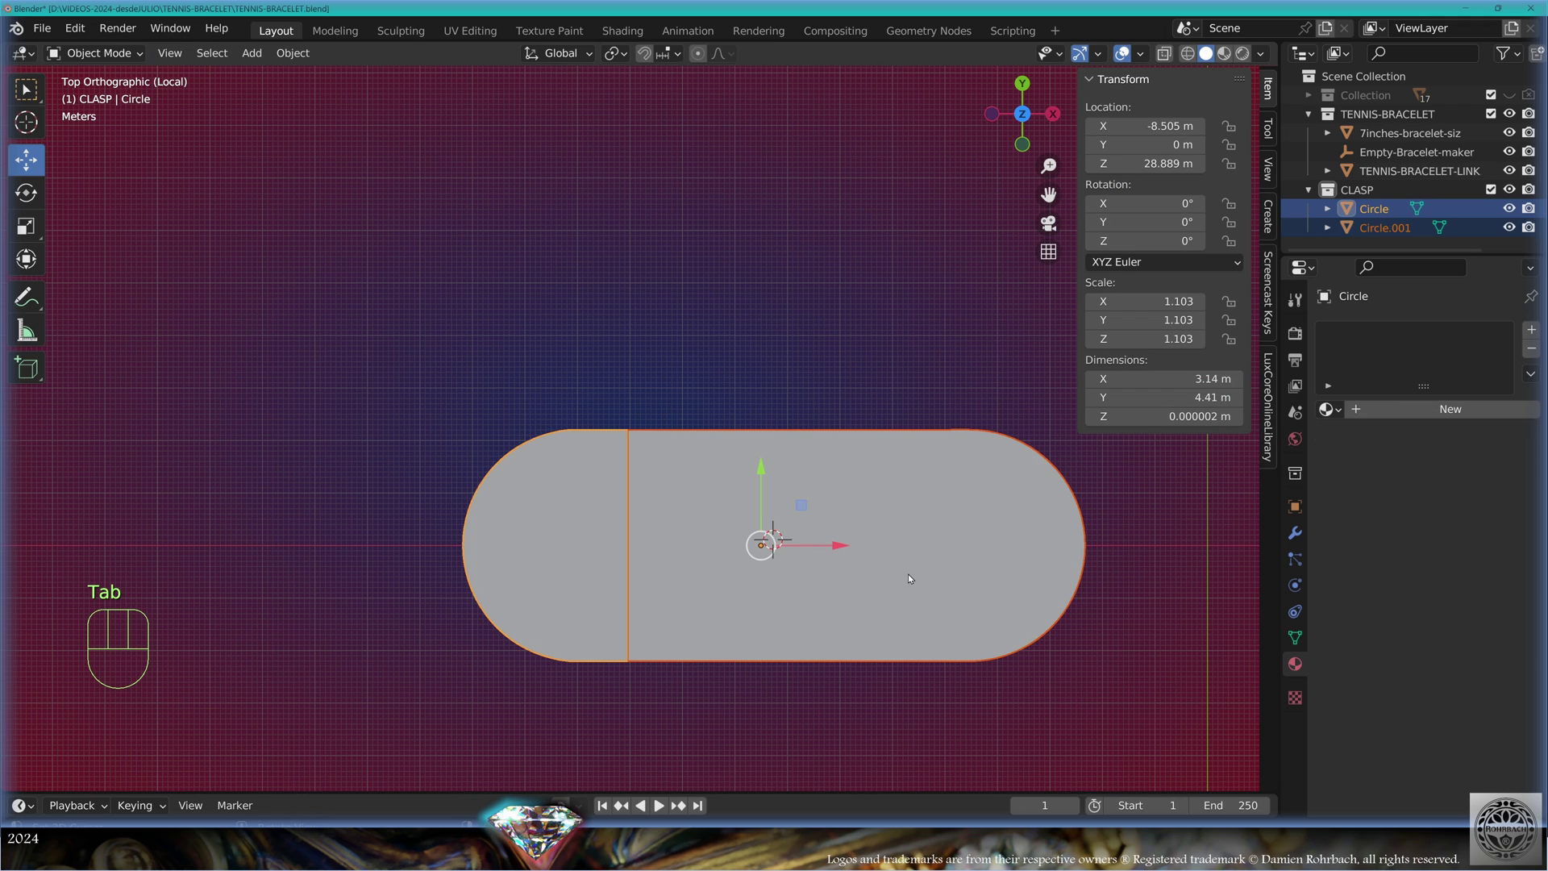
key("ctrl+s")
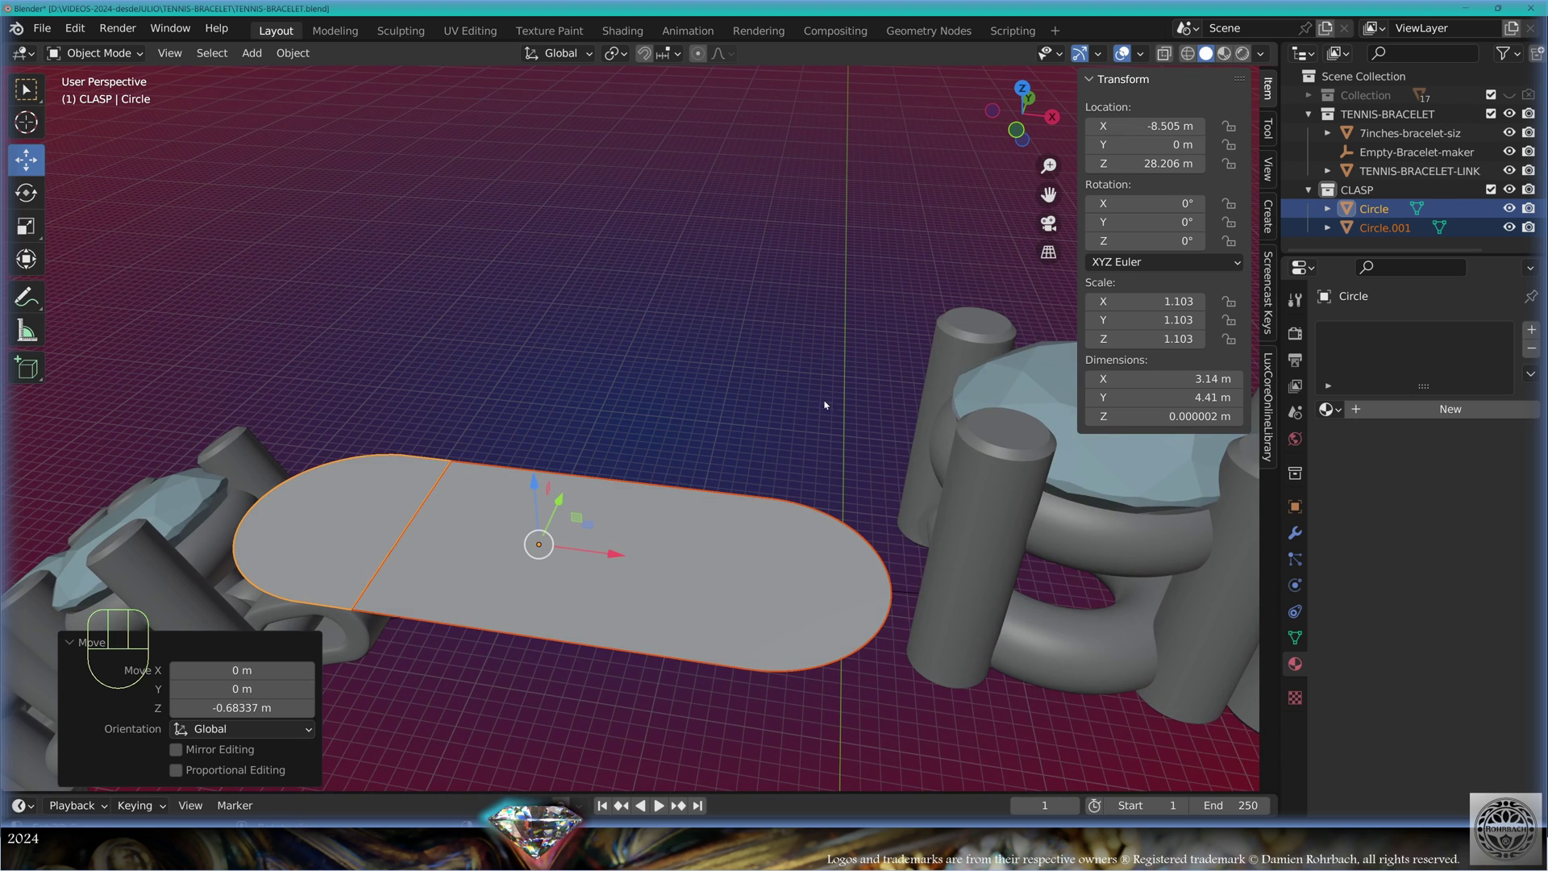
Add a Solidify modifier to the larger clasp plate, Circle.001
left_click(1427, 329)
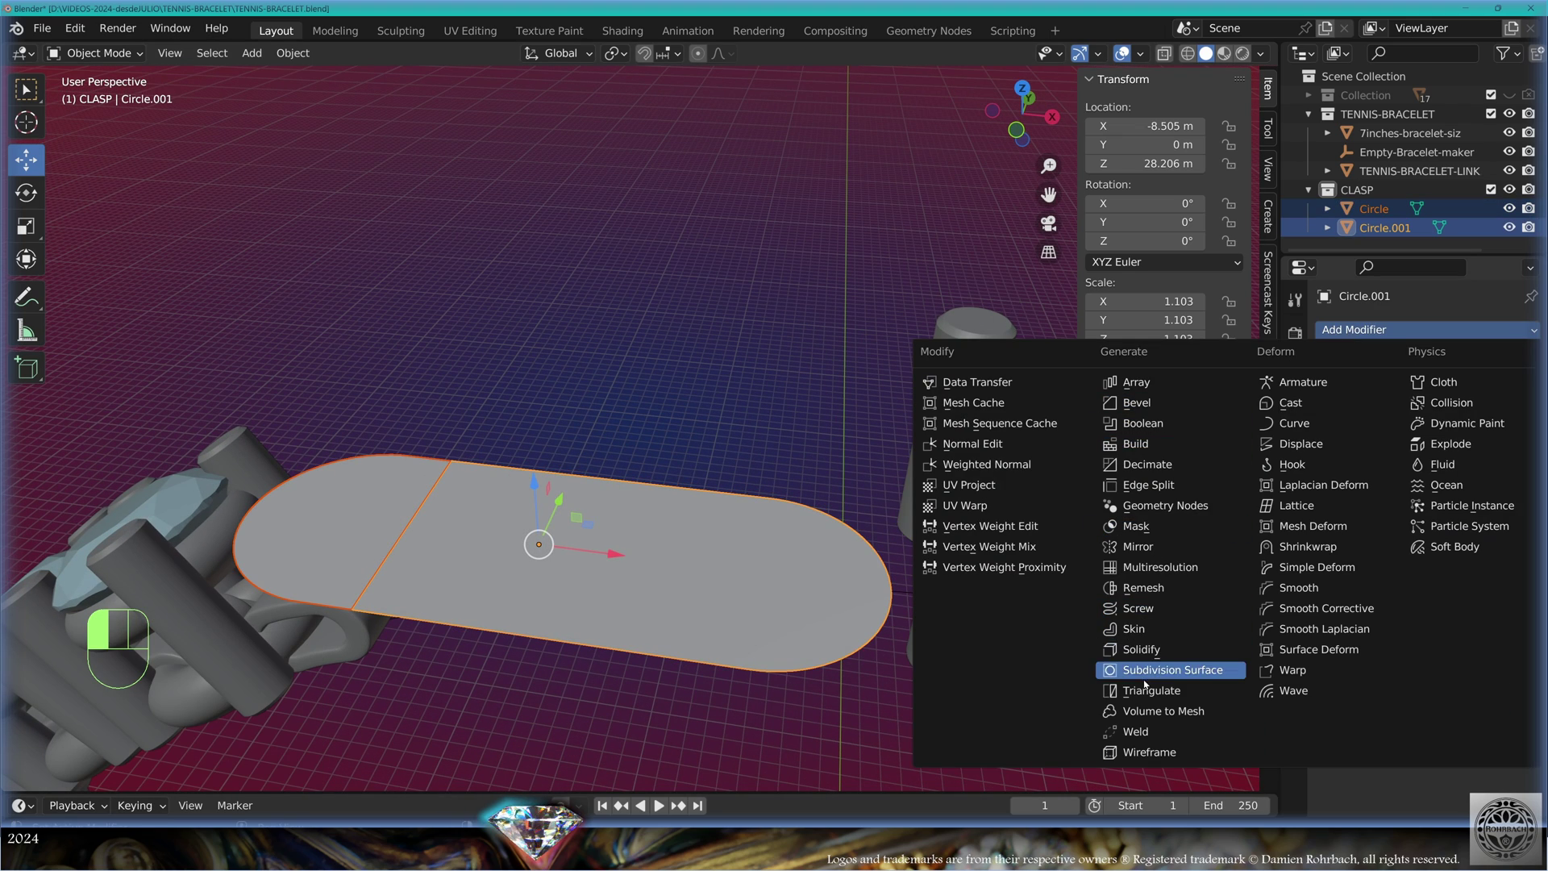
left_click(1131, 655)
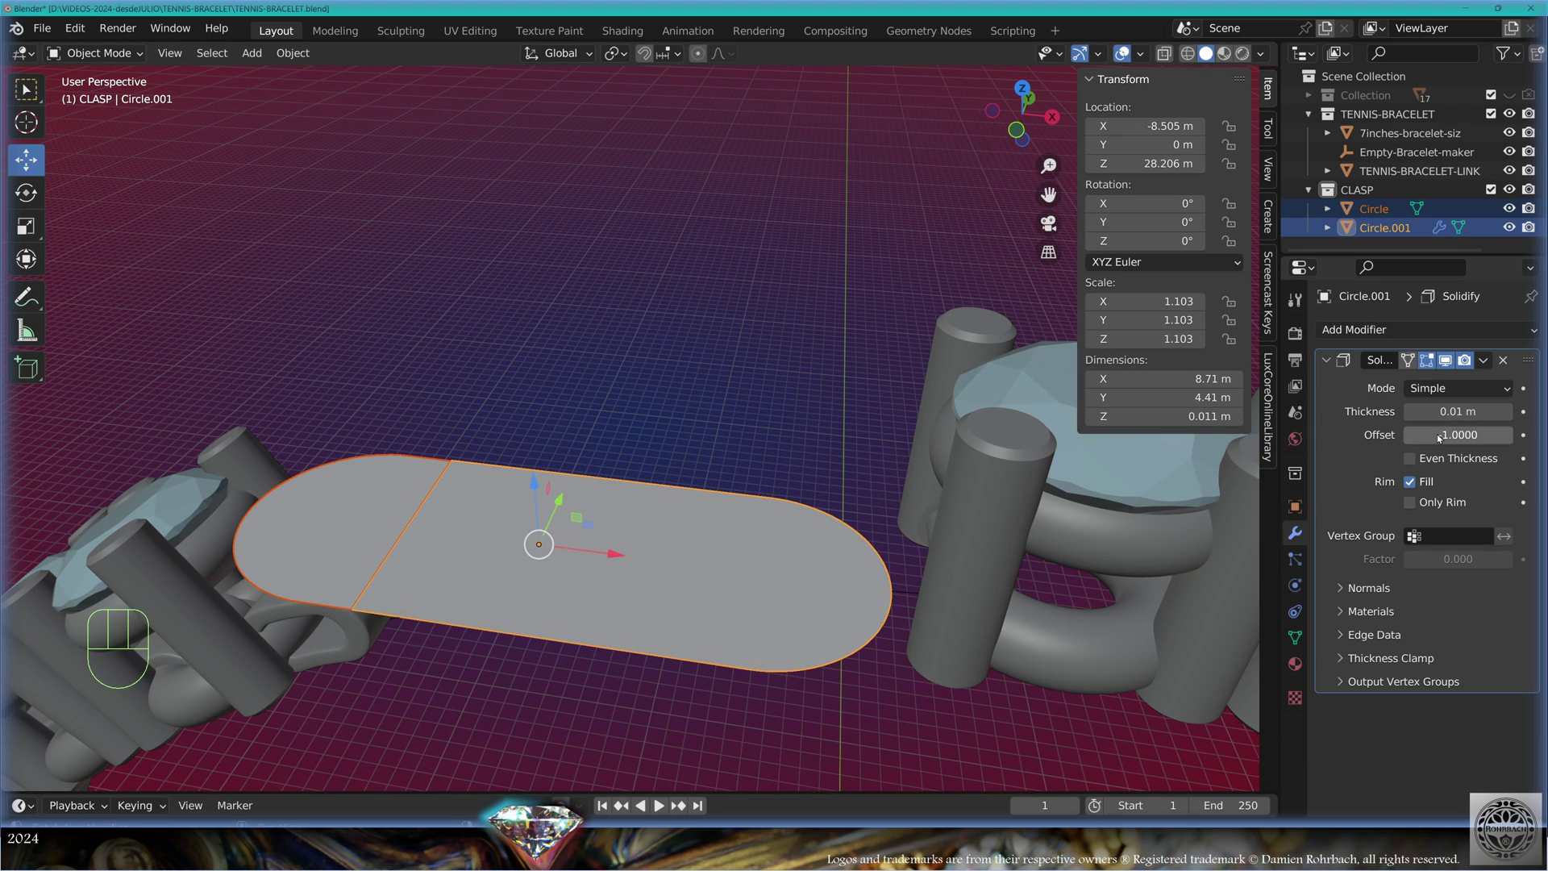
Set the larger clasp plate's Solidify thickness to 3.75 m, save, and add a Bevel modifier to it
left_click_drag(1458, 411, 1473, 411)
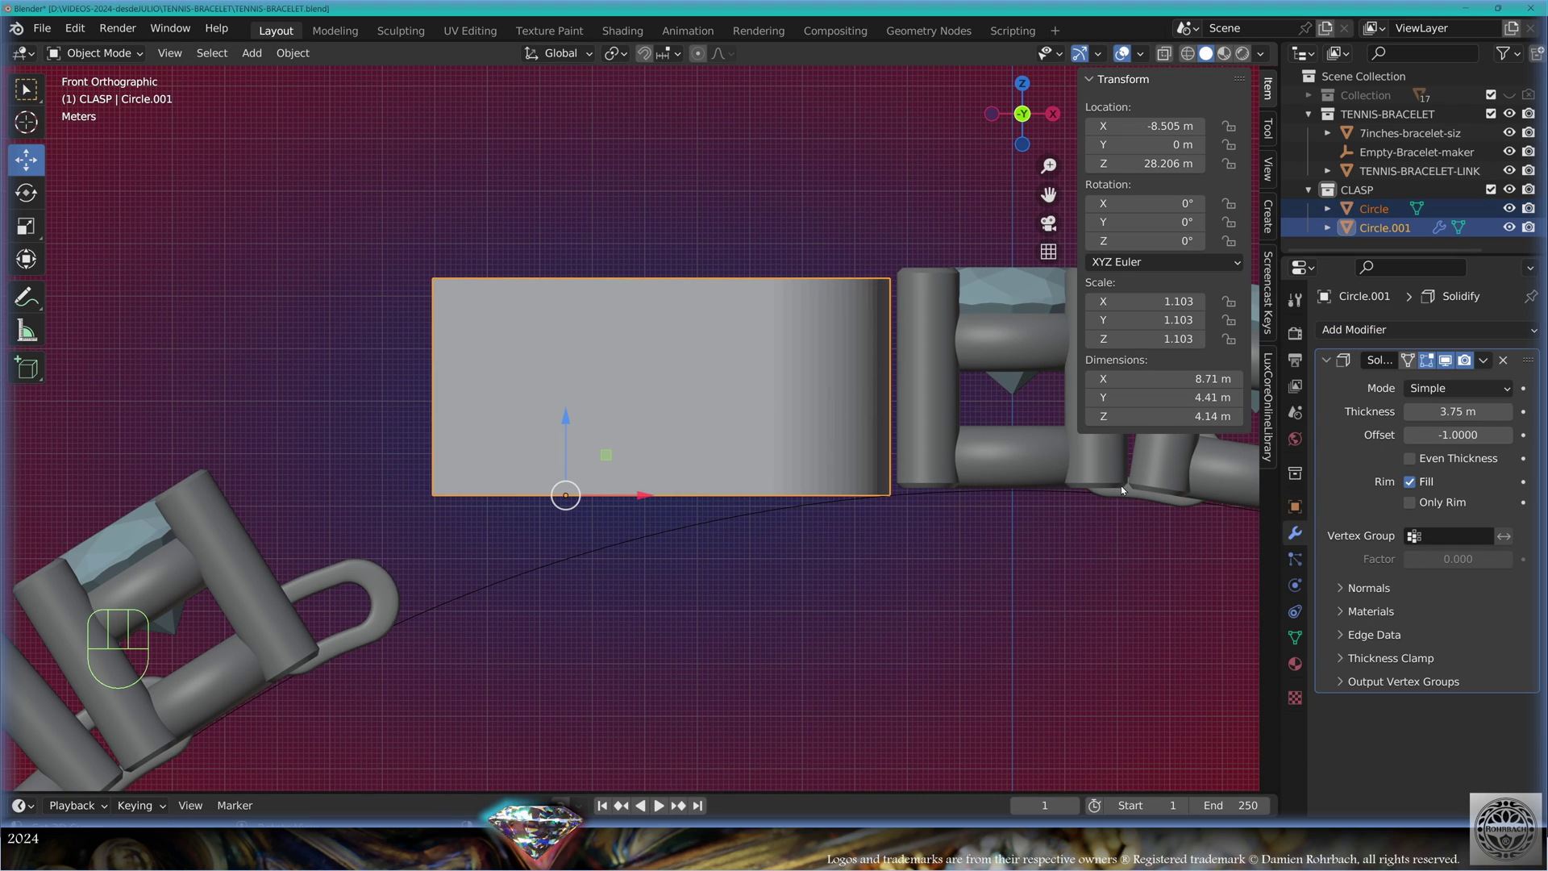
key("ctrl+s")
left_click(1428, 329)
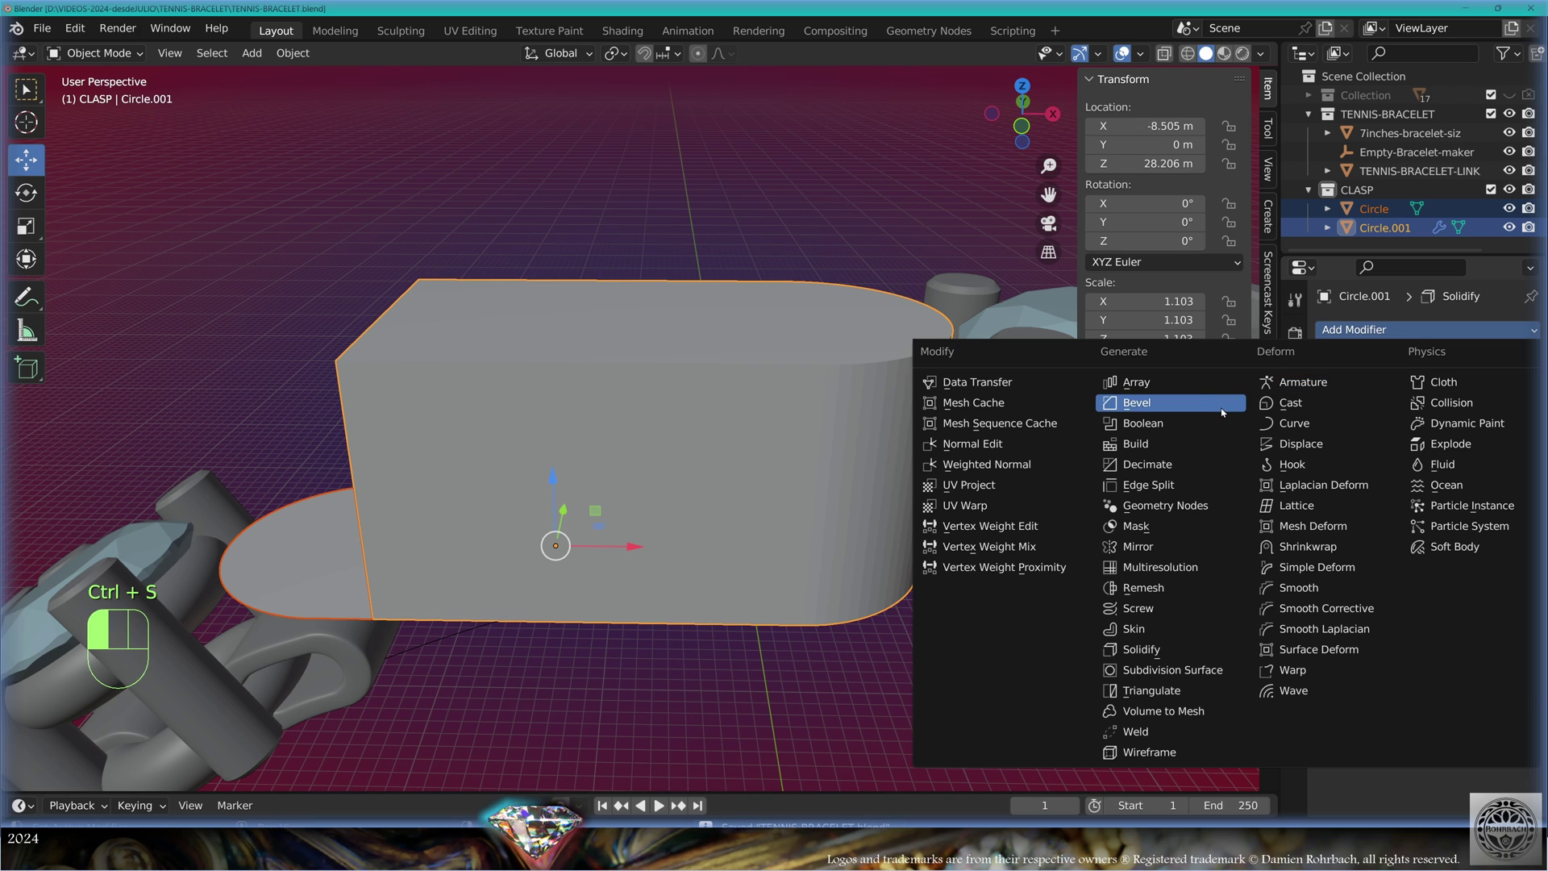
left_click(1221, 406)
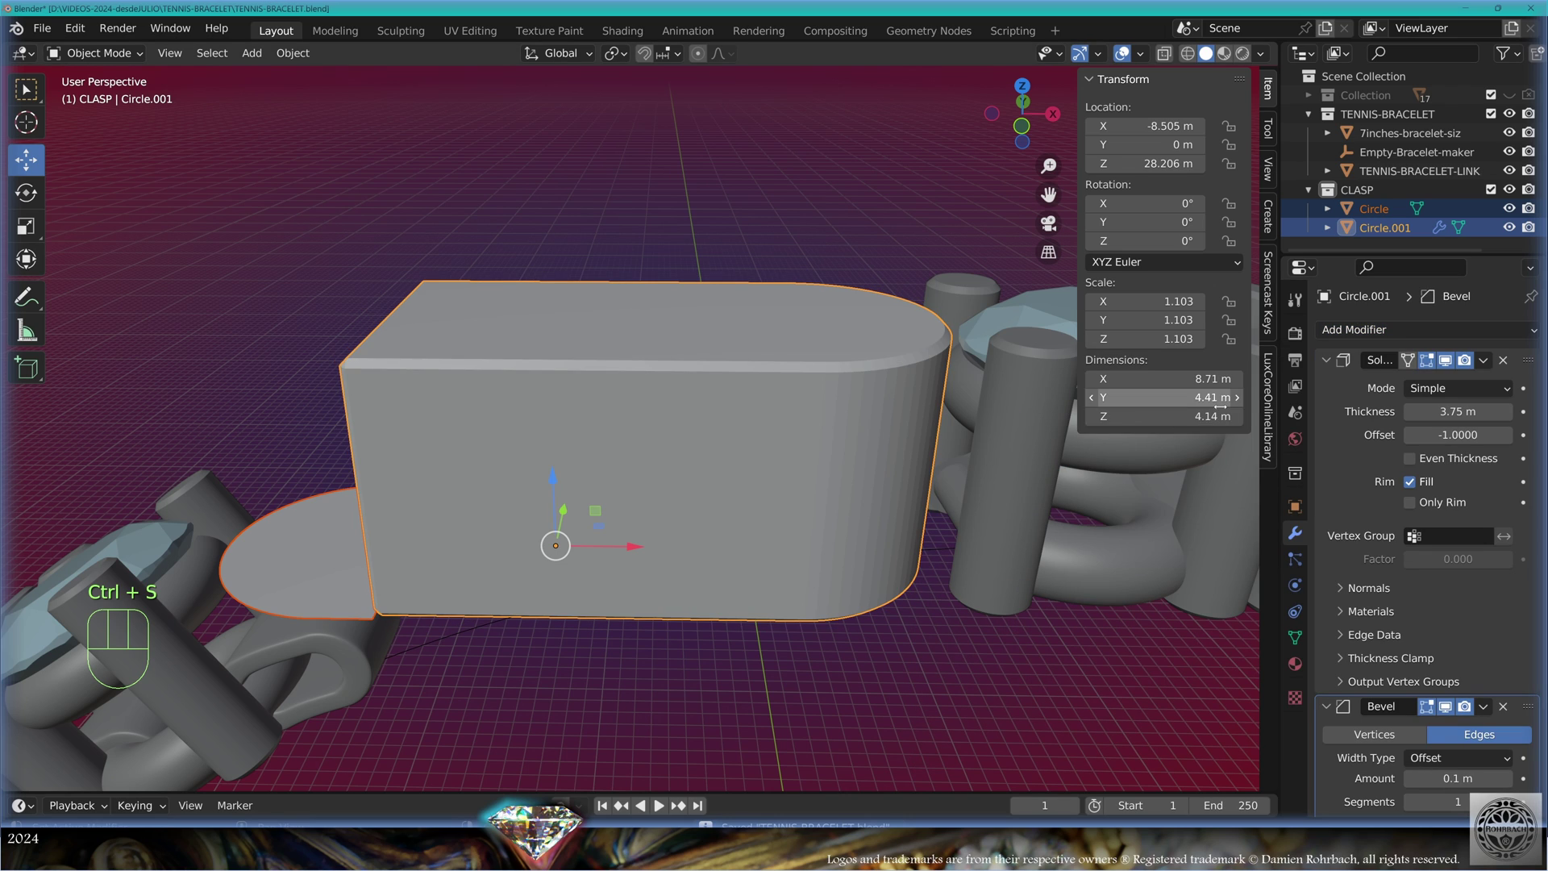
Shade the clasp parts smooth with auto smooth and copy the larger part's modifiers to the smaller one
left_click(293, 52)
left_click(343, 484)
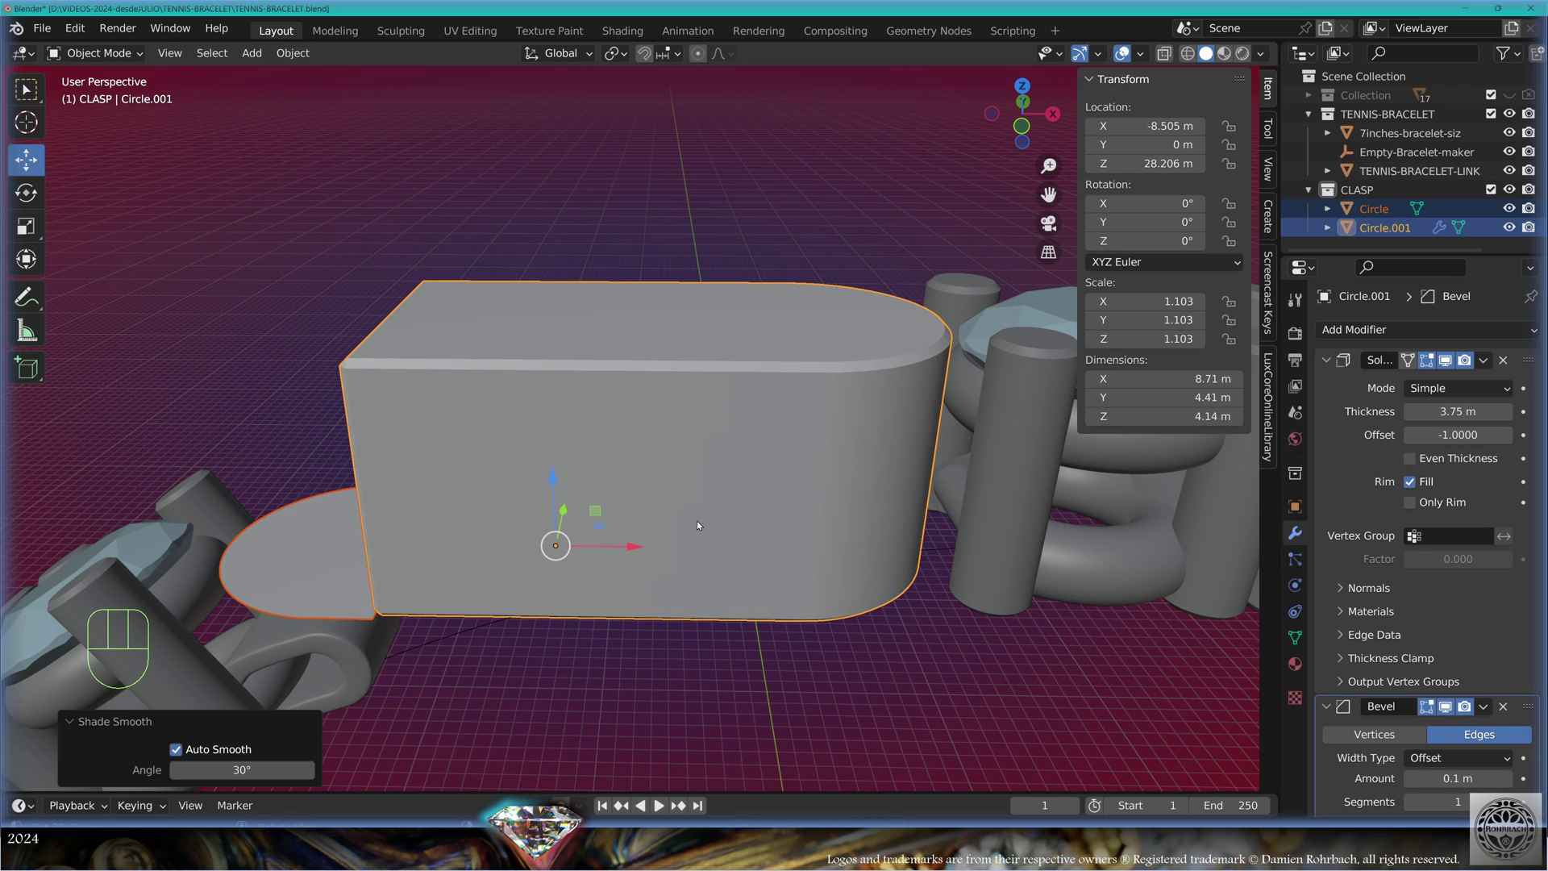
left_click(293, 53)
mouse_move(351, 444)
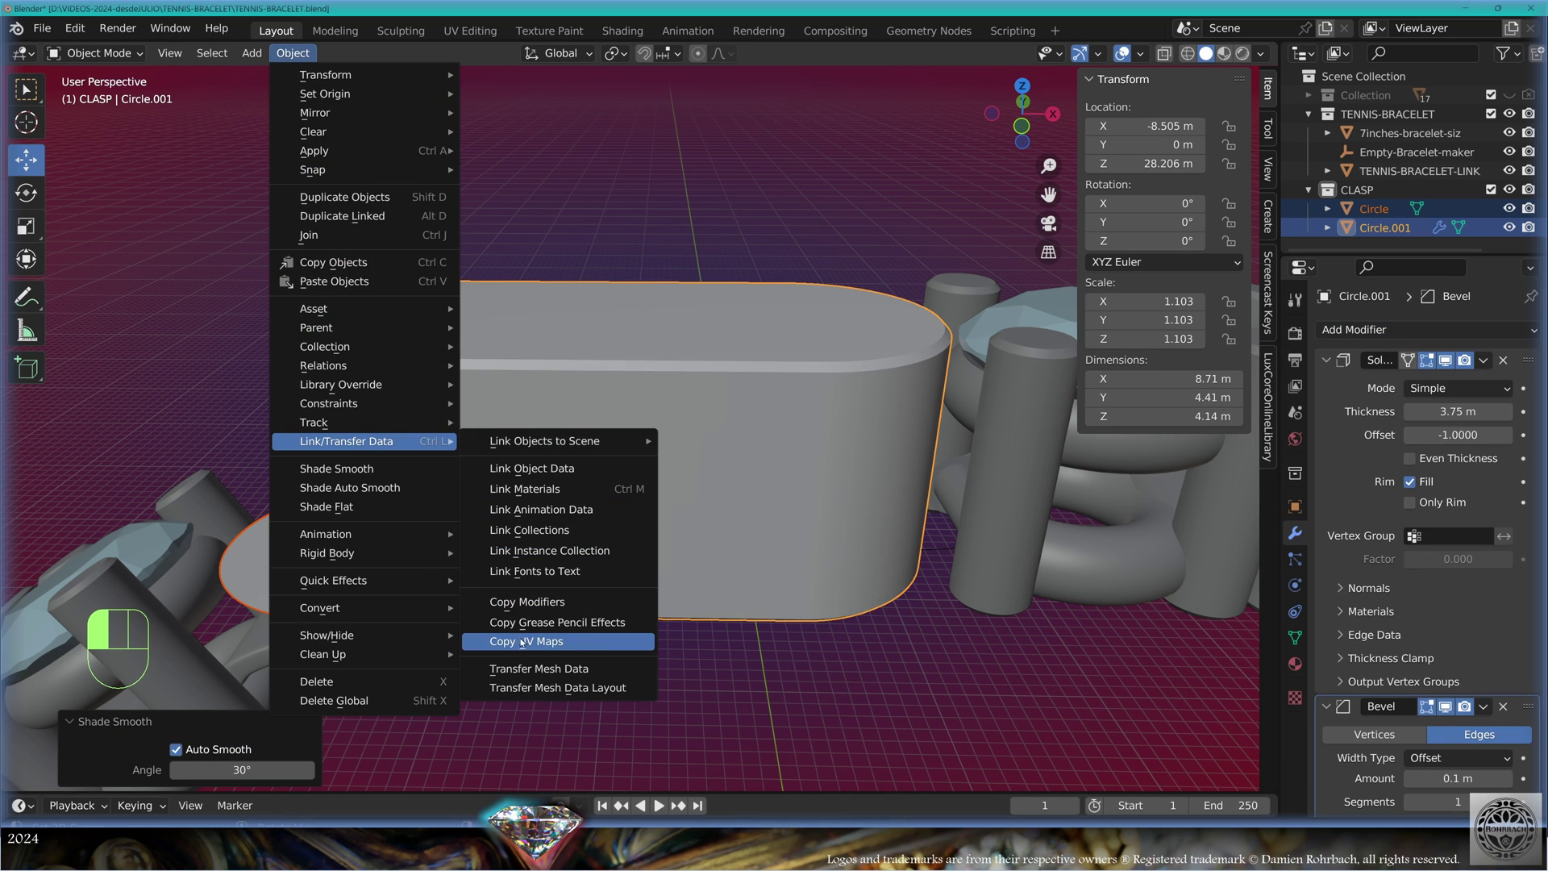
left_click(552, 613)
left_click(678, 331)
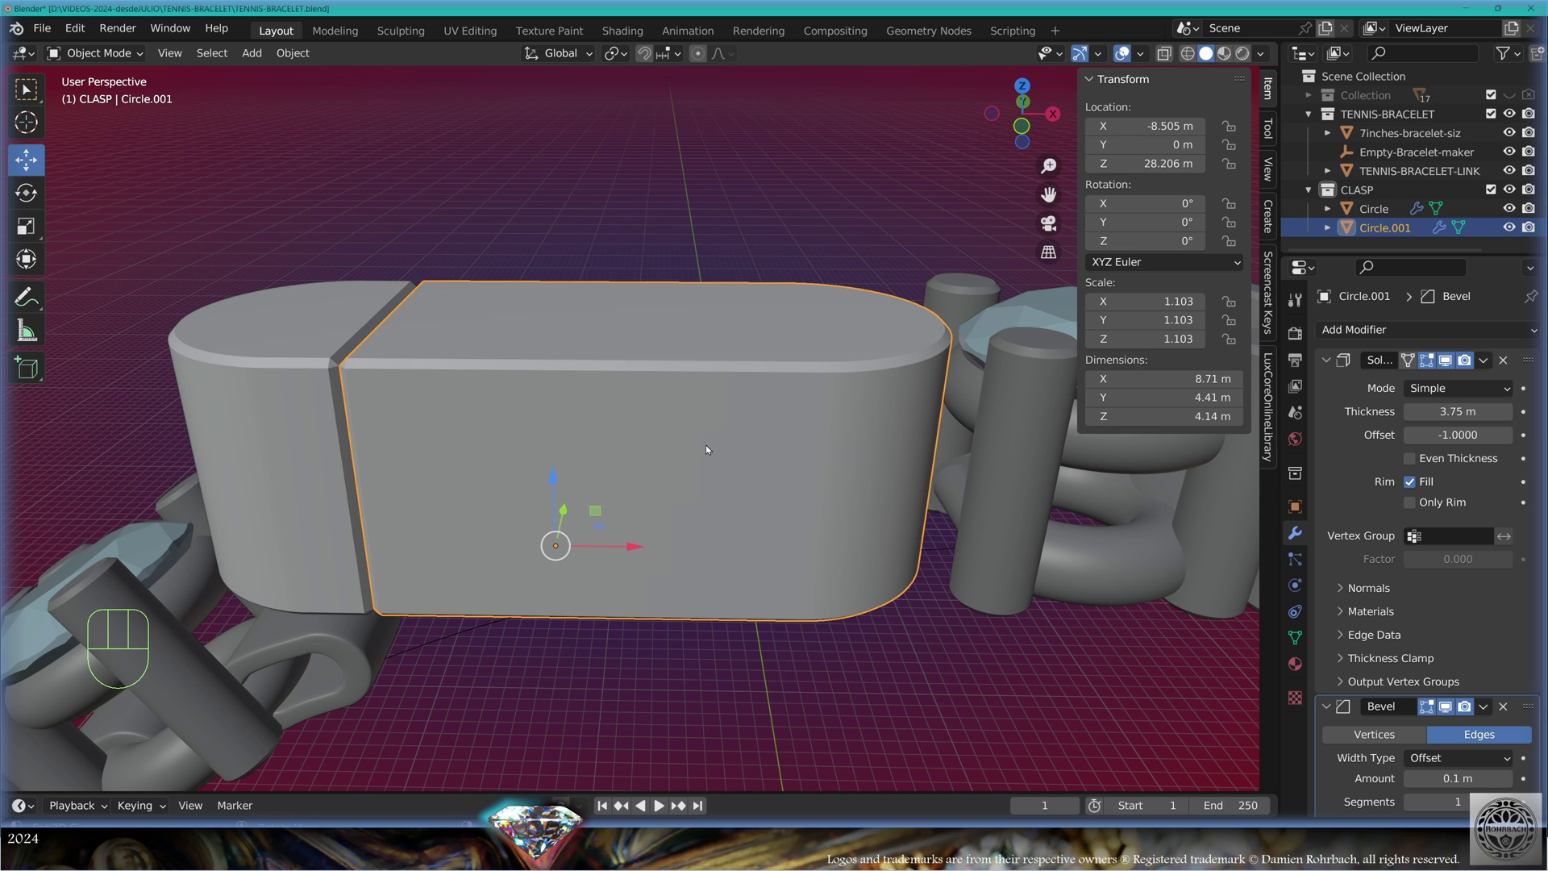
Duplicate the larger clasp part in see-through top view, scale the copy to about 0.73, and move it along X inside the original
left_click(1022, 86)
key("alt+z")
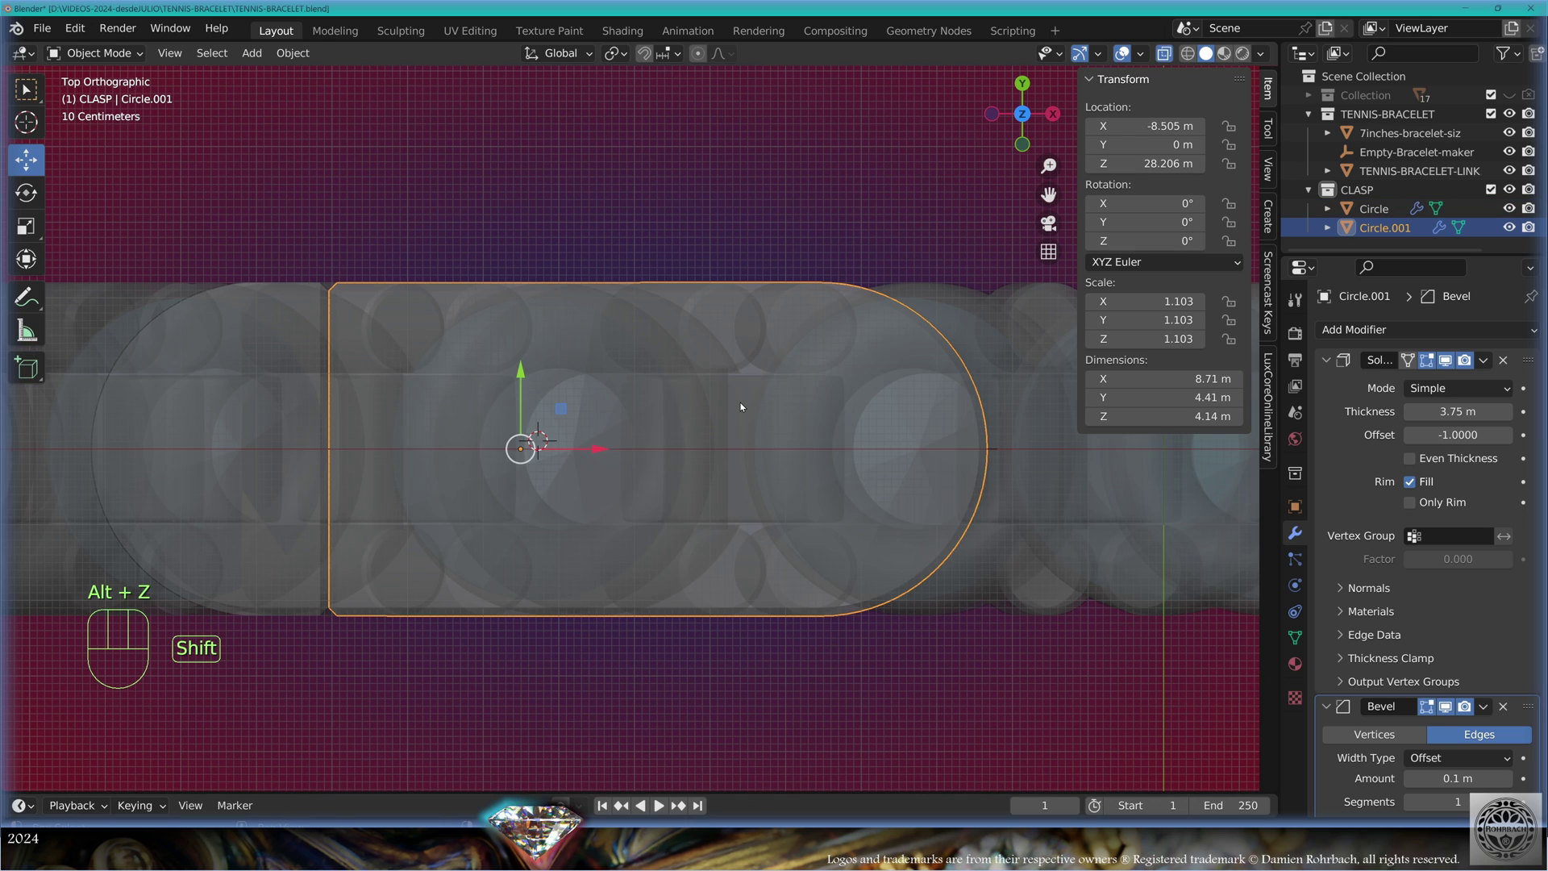
key("shift+d")
key("s")
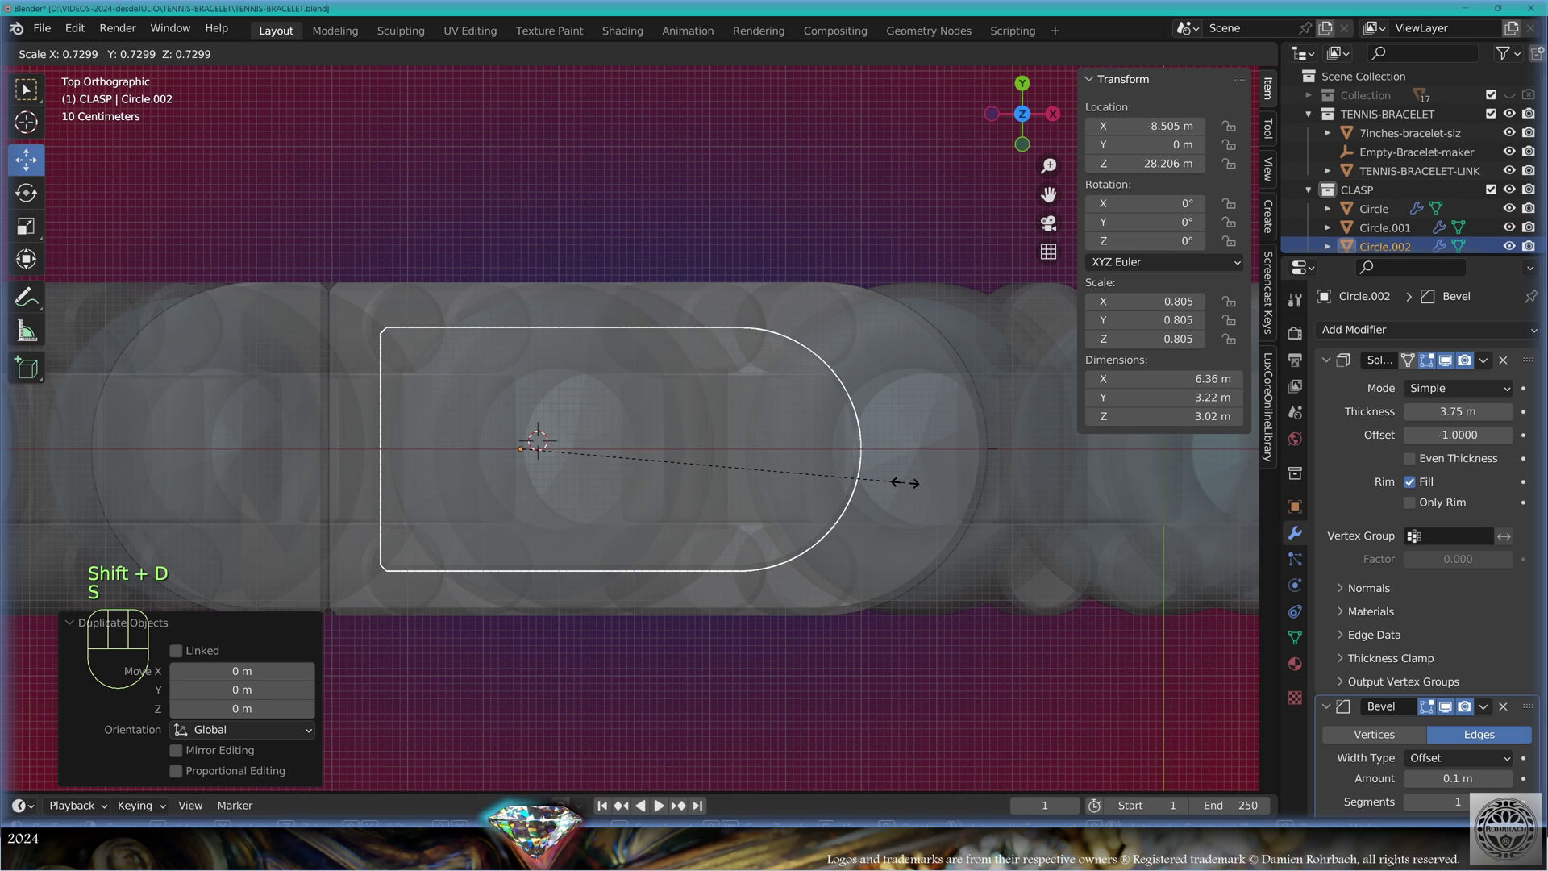
left_click(895, 484)
left_click_drag(596, 450, 670, 454)
Stretch the smaller copy by moving its straight edge along X beyond the larger clasp part's flat end
key("Tab")
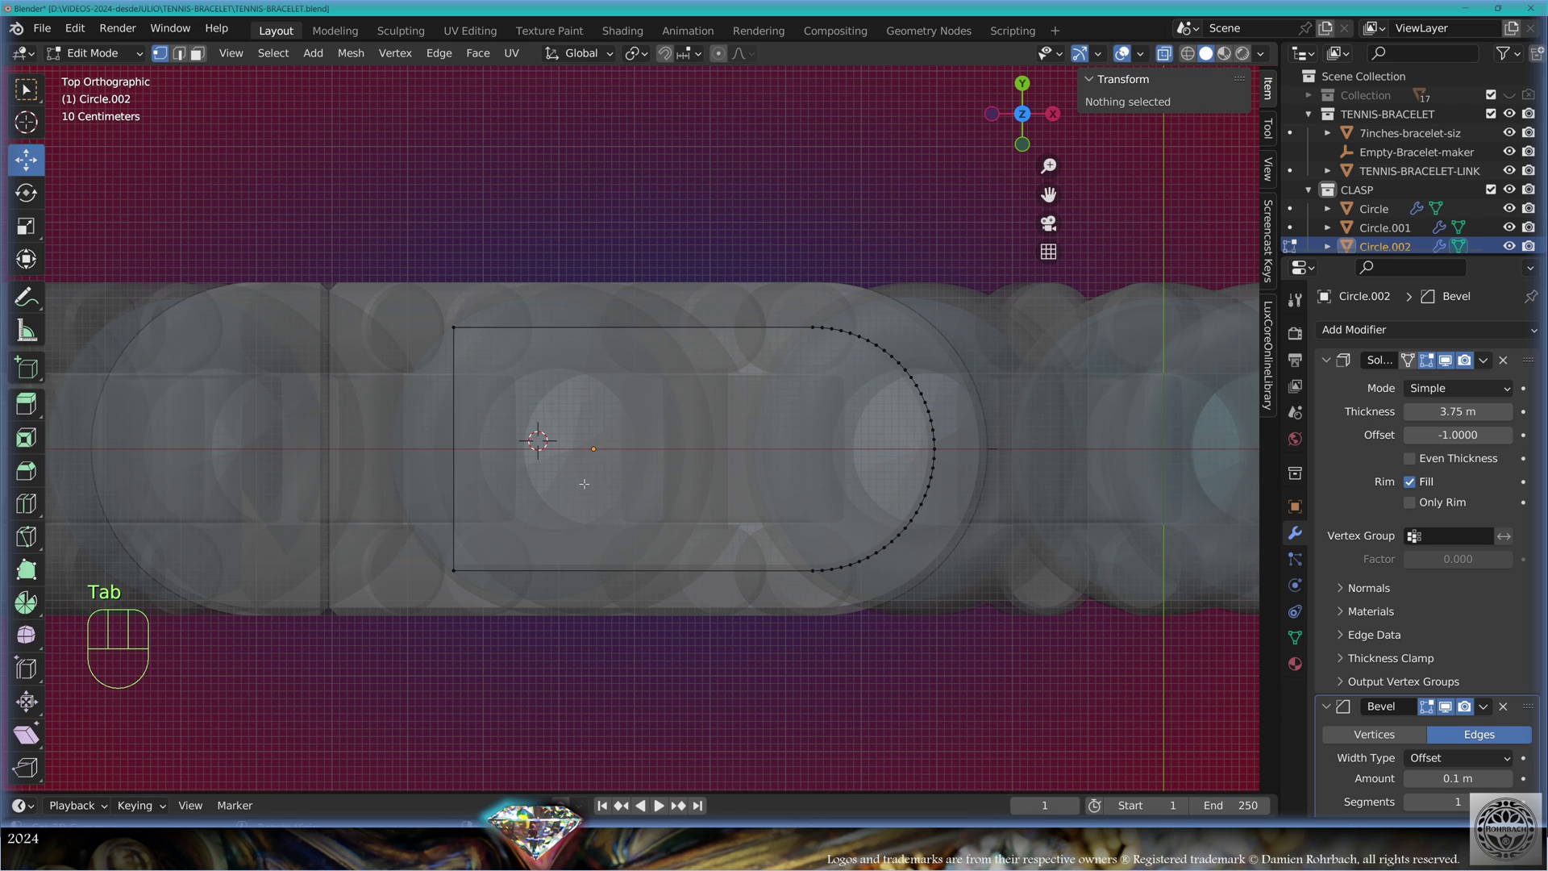
key("alt+a")
key("b")
left_click_drag(415, 278, 492, 650)
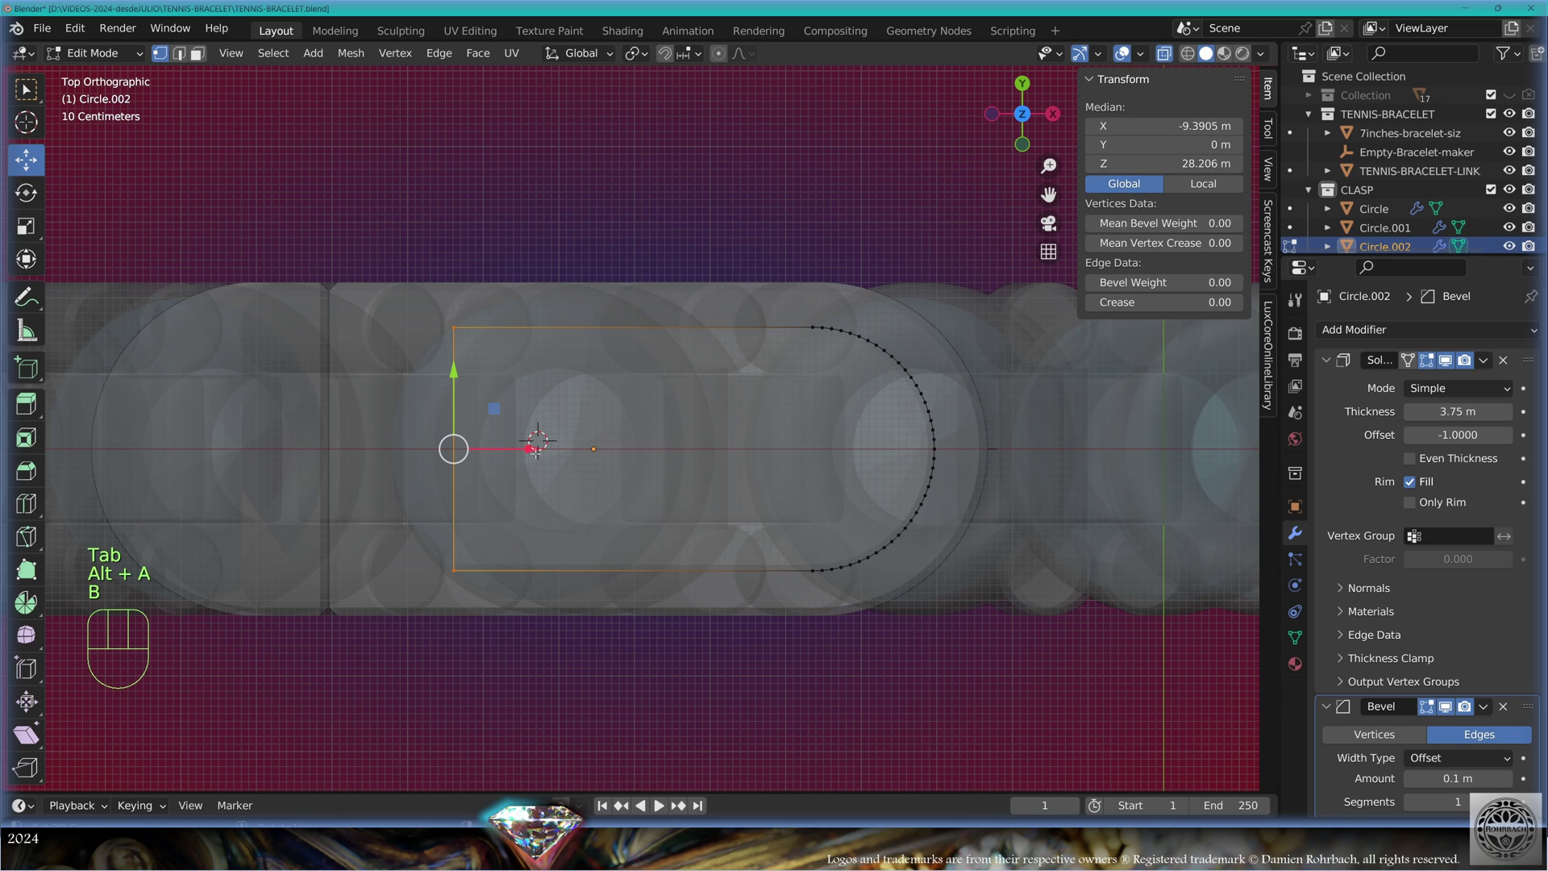
left_click_drag(536, 449, 302, 450)
key("Tab")
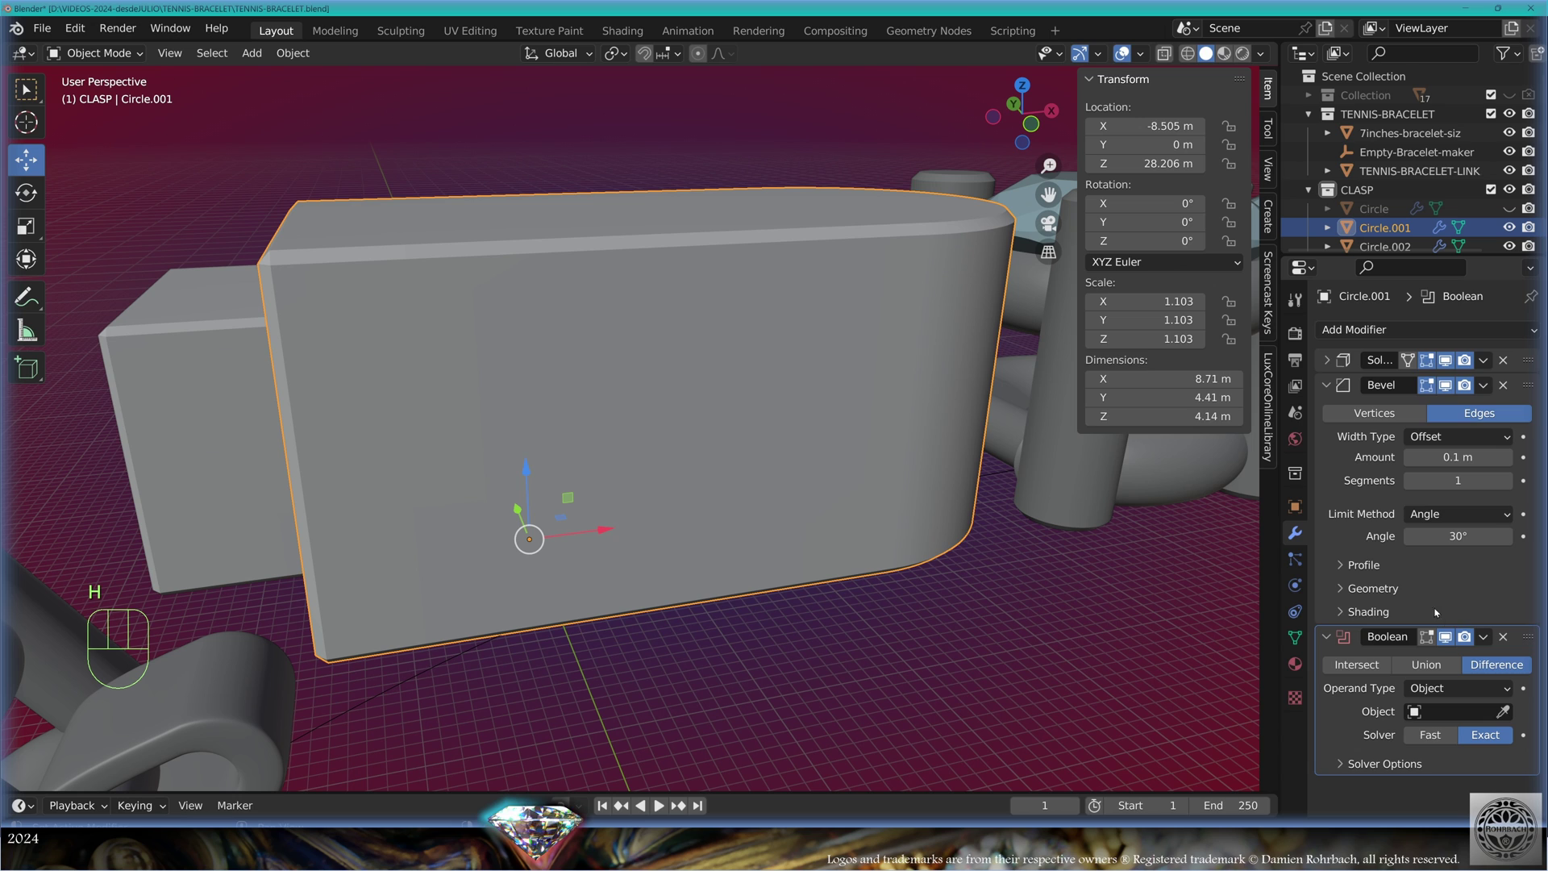
Hollow out Circle.001 with a Boolean Difference modifier using Circle.002 and the Fast solver, and hide the cutter
left_click(1428, 329)
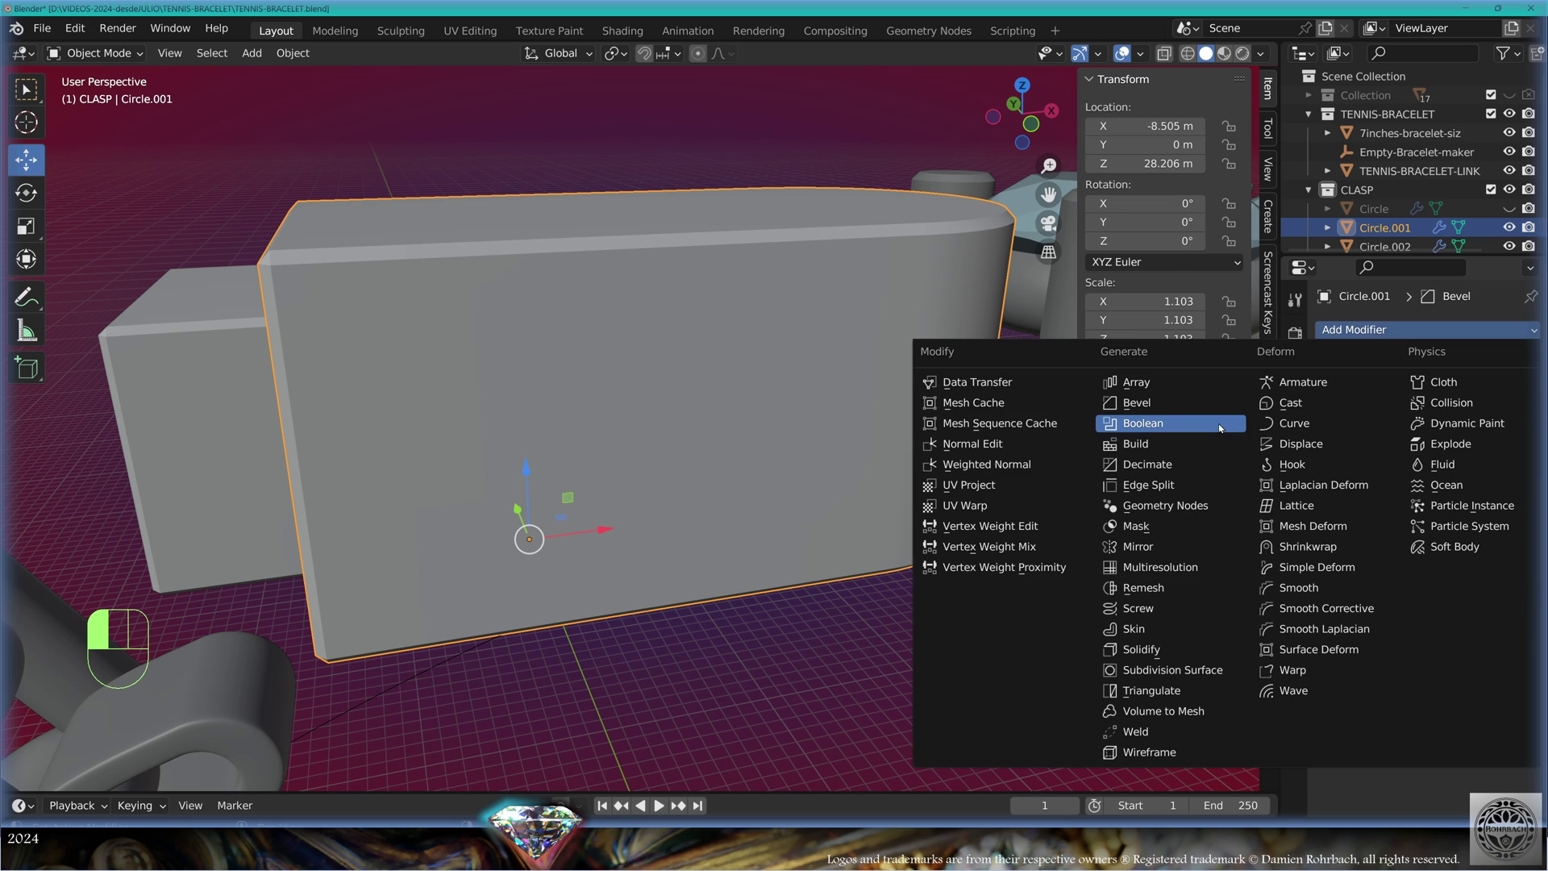
key("Escape")
left_click(1430, 735)
left_click(1503, 711)
left_click(225, 430)
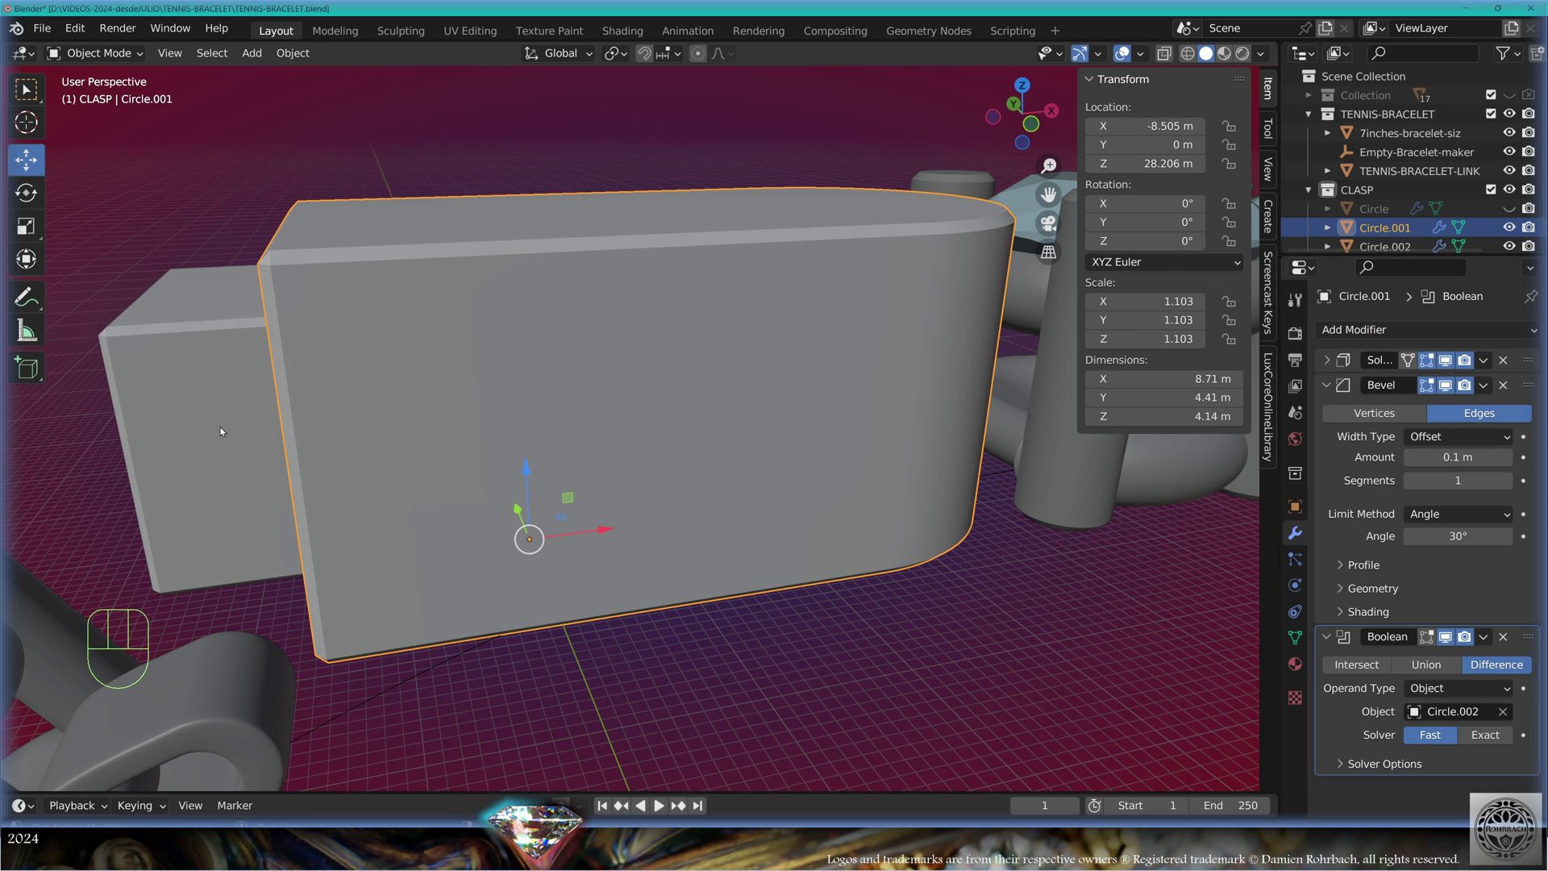
left_click(225, 432)
key("h")
middle_click_drag(225, 435, 529, 497)
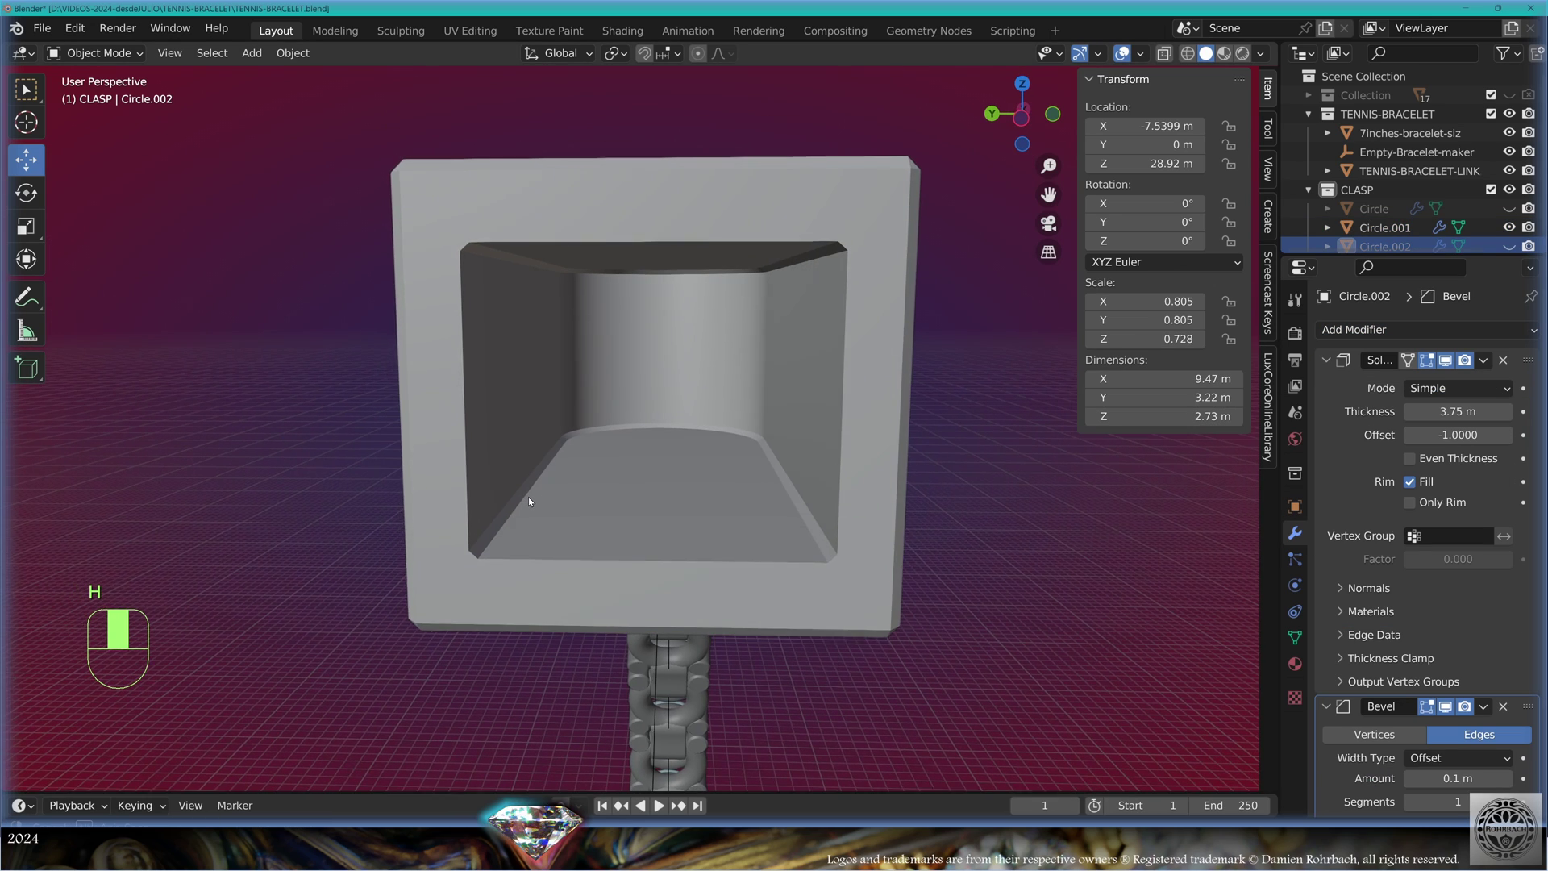
Scale the small reference cube to about 0.78 m per side and position it over the clasp body's side wall
key("s")
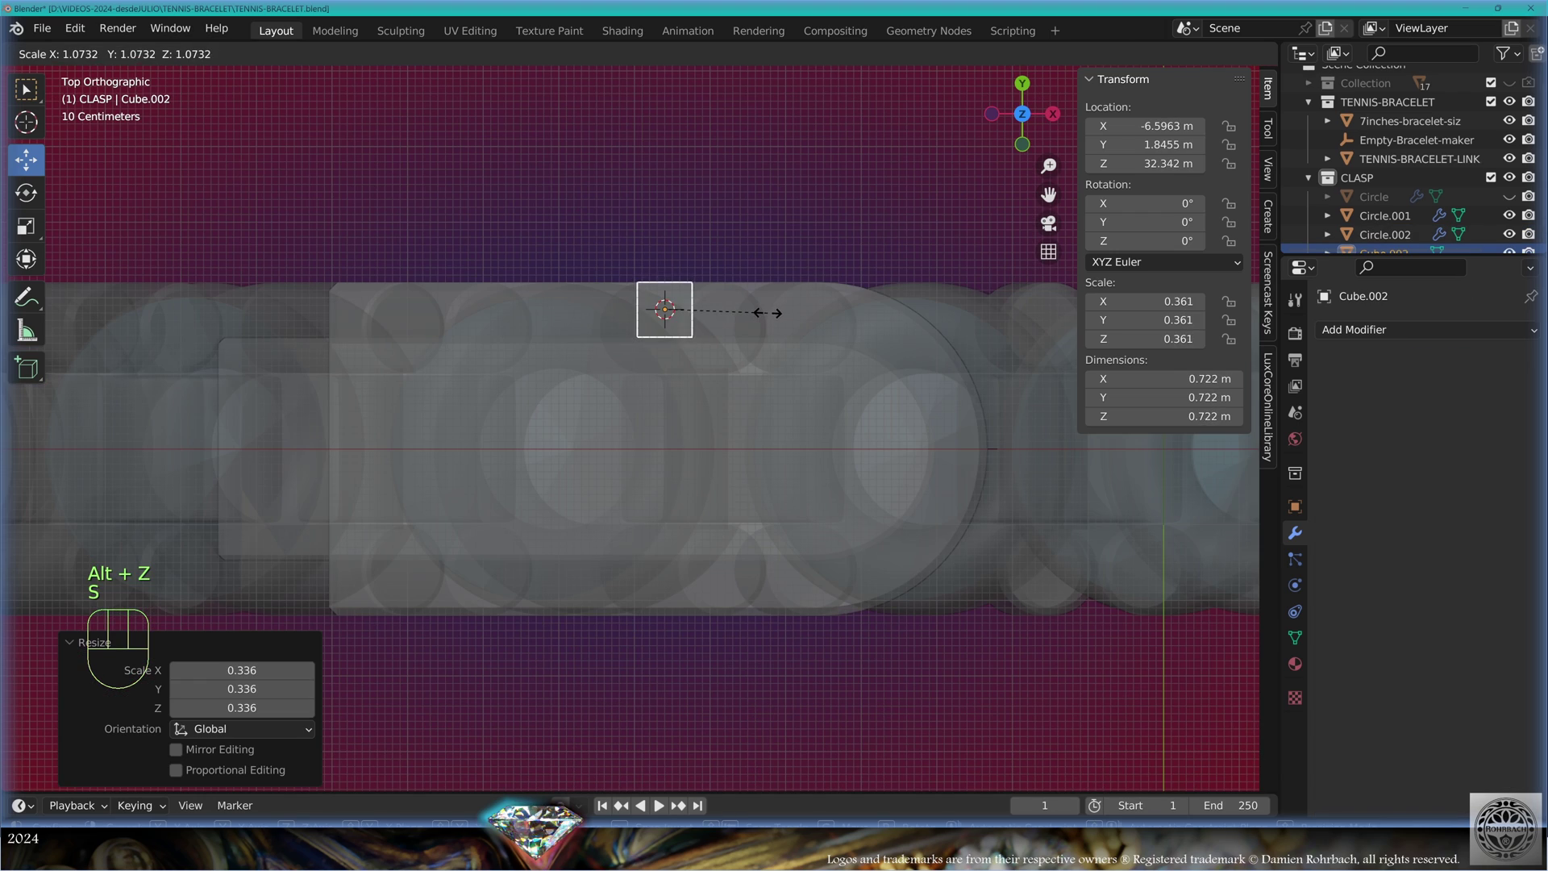
left_click(770, 312)
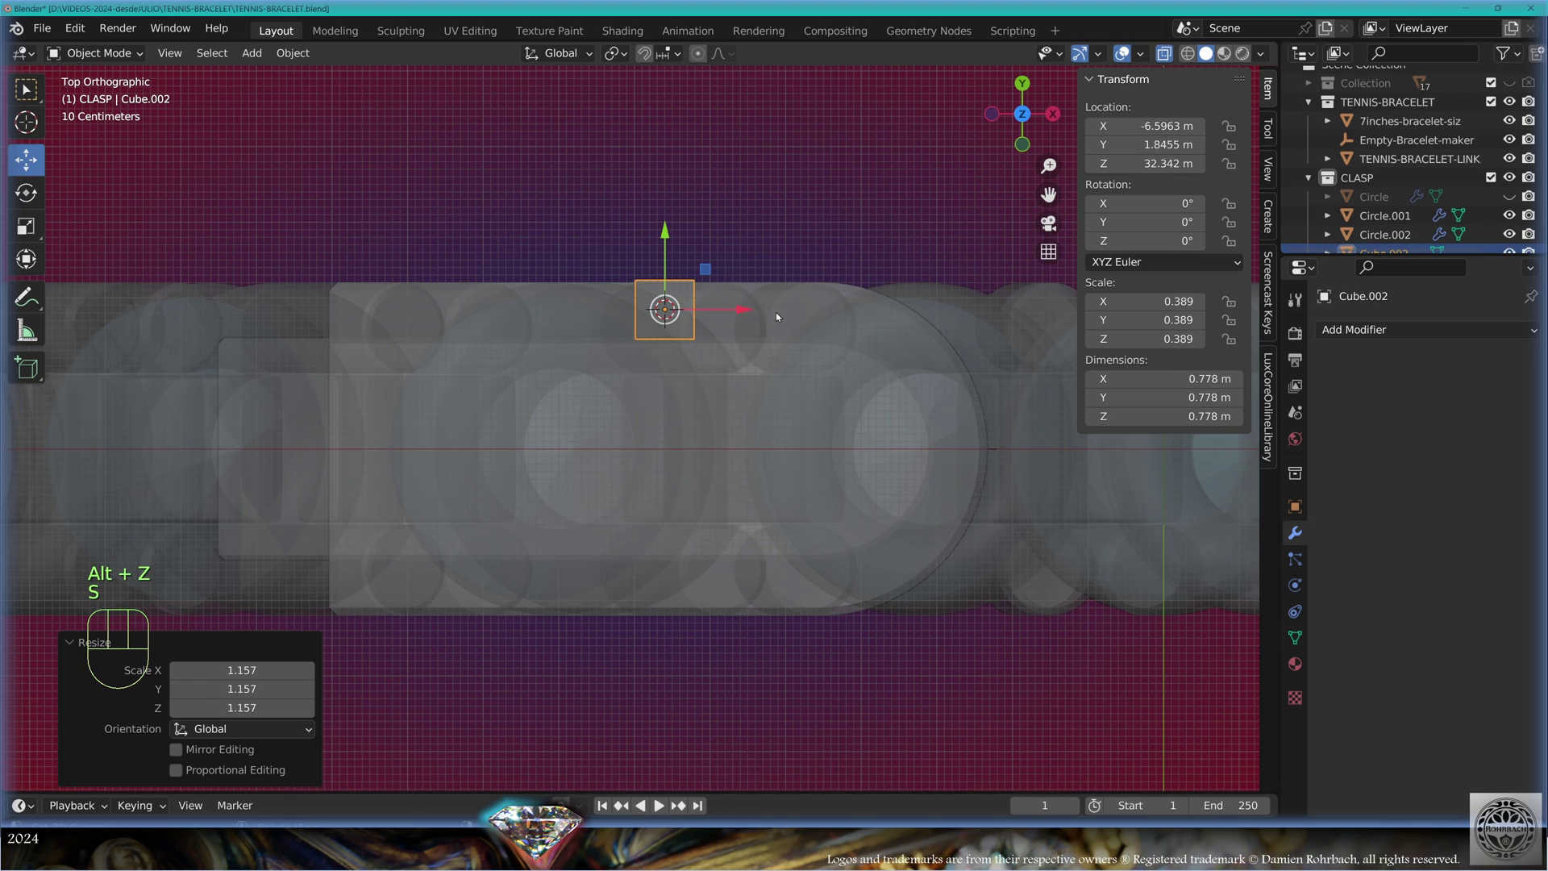
key("g")
left_click(769, 314)
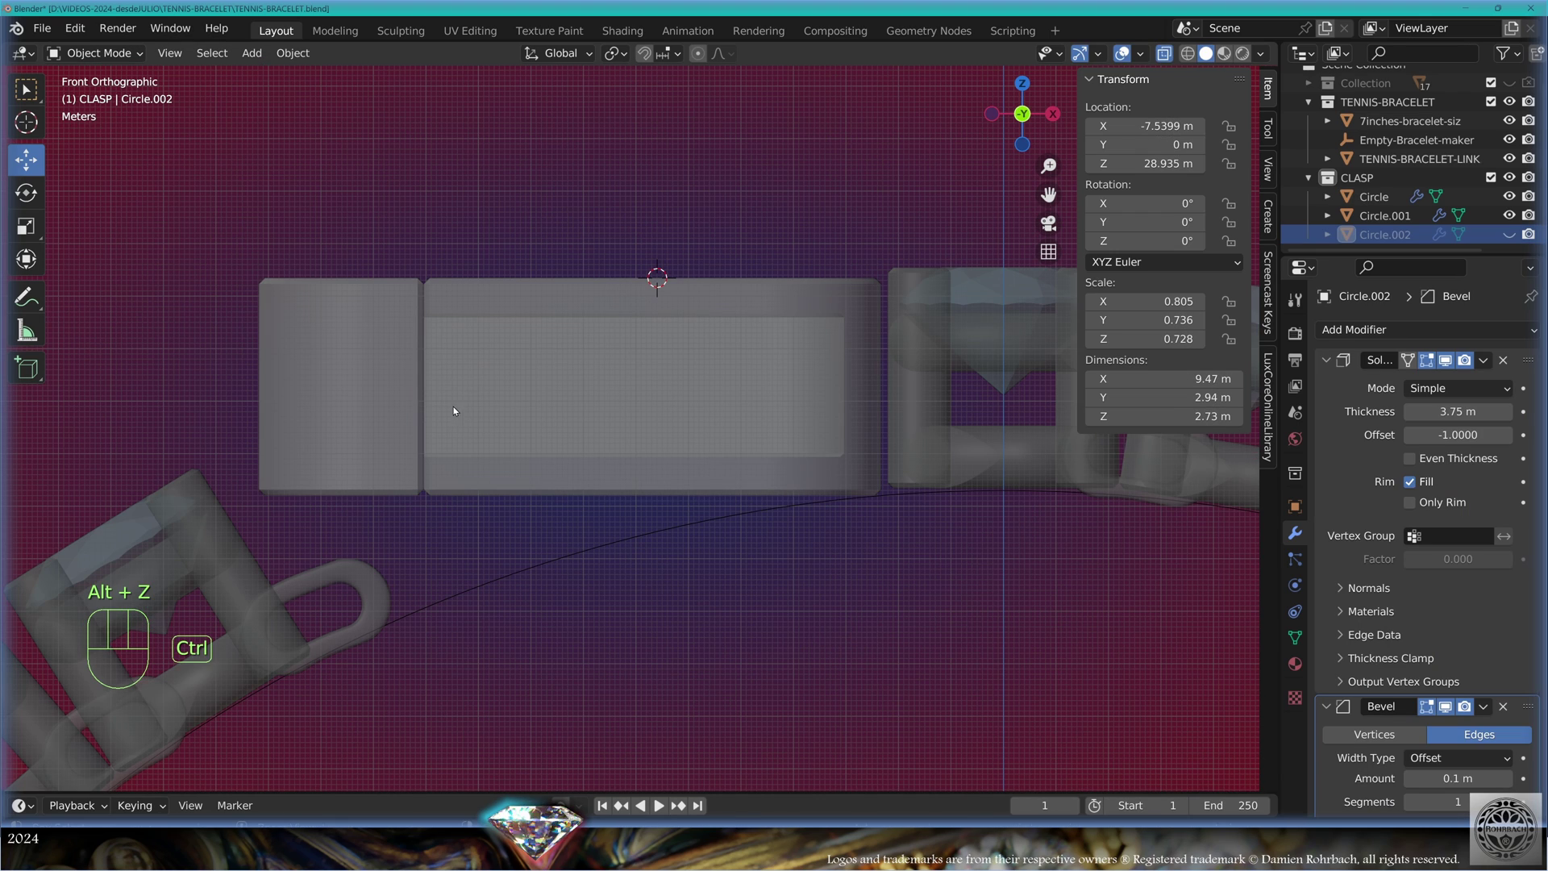
Add a plane in front view and align it to the view
left_click(252, 52)
mouse_move(280, 90)
left_click(440, 75)
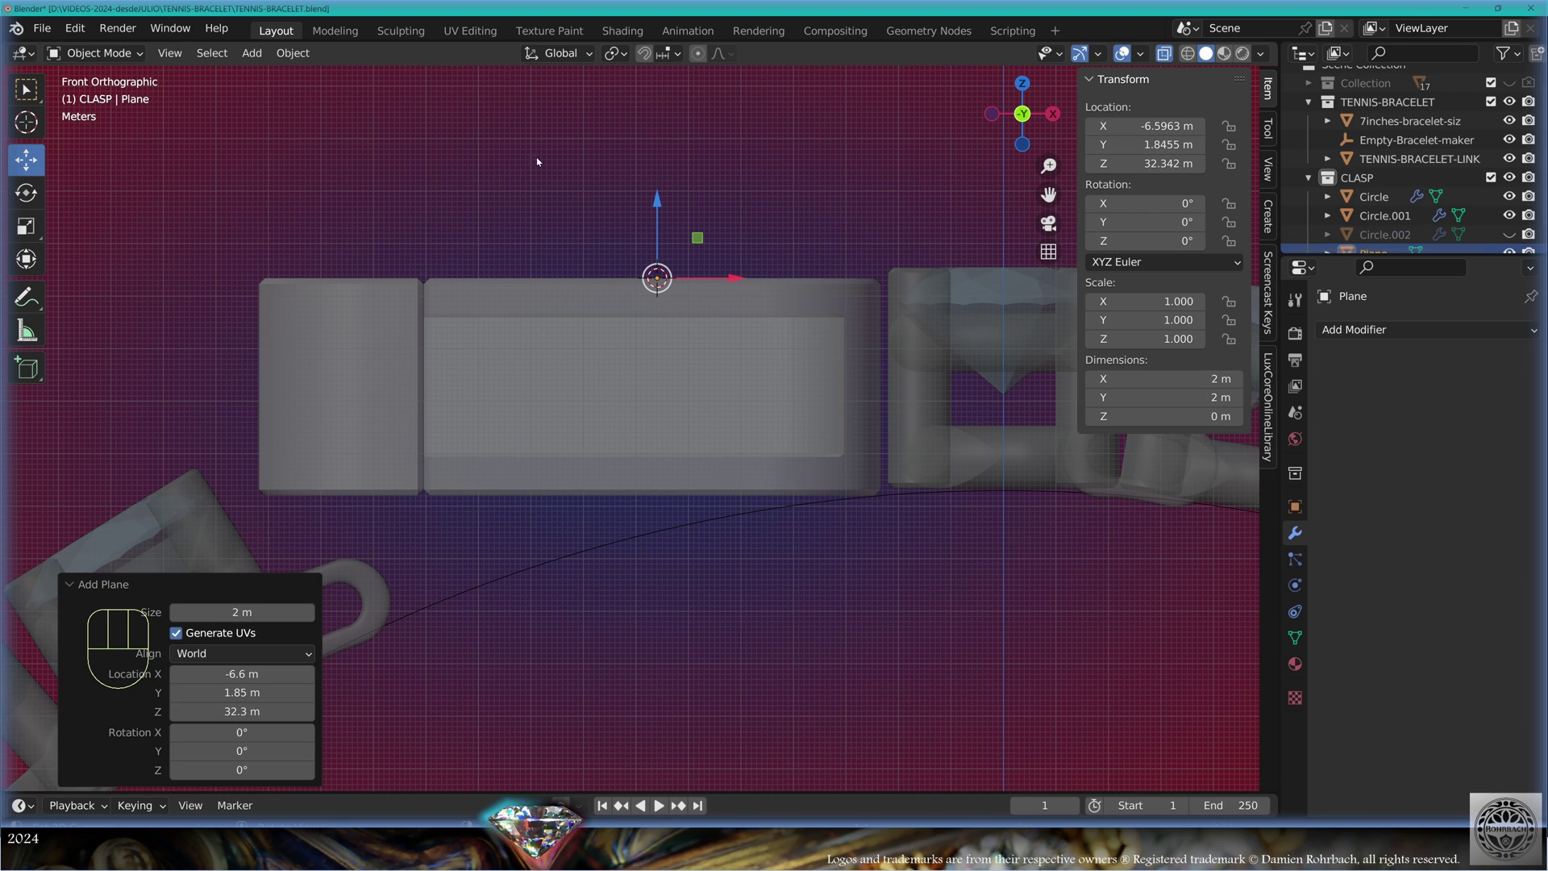
left_click(212, 655)
left_click(211, 692)
Merge the plane's vertices at center and move the single vertex to the lower open end of the clasp cavity
key("Tab")
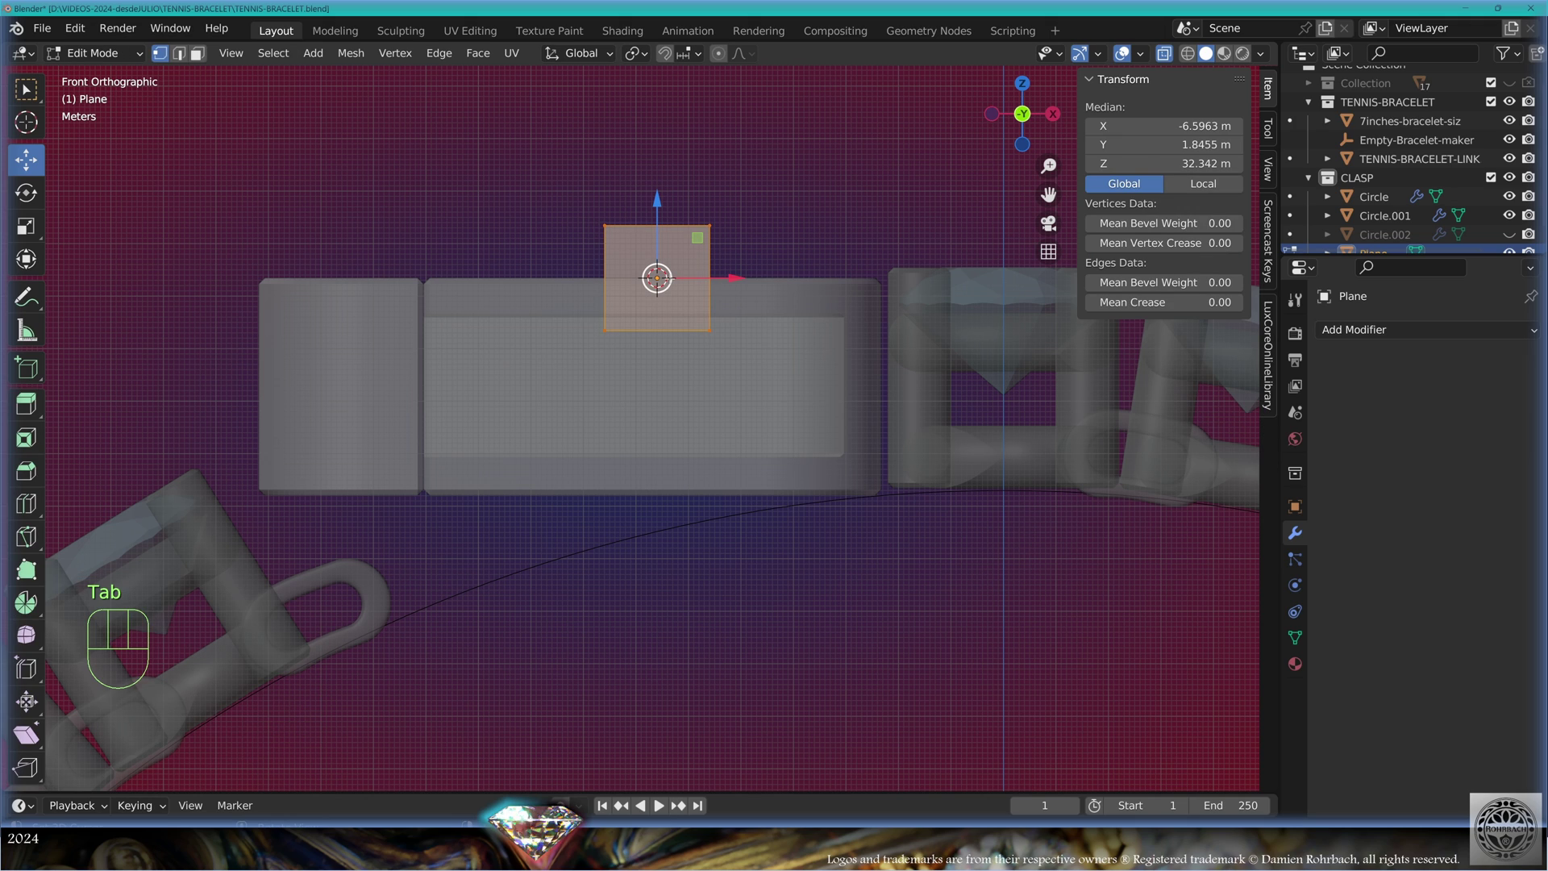
key("m")
left_click(657, 277)
scroll(657, 277, "up", 2)
key("g")
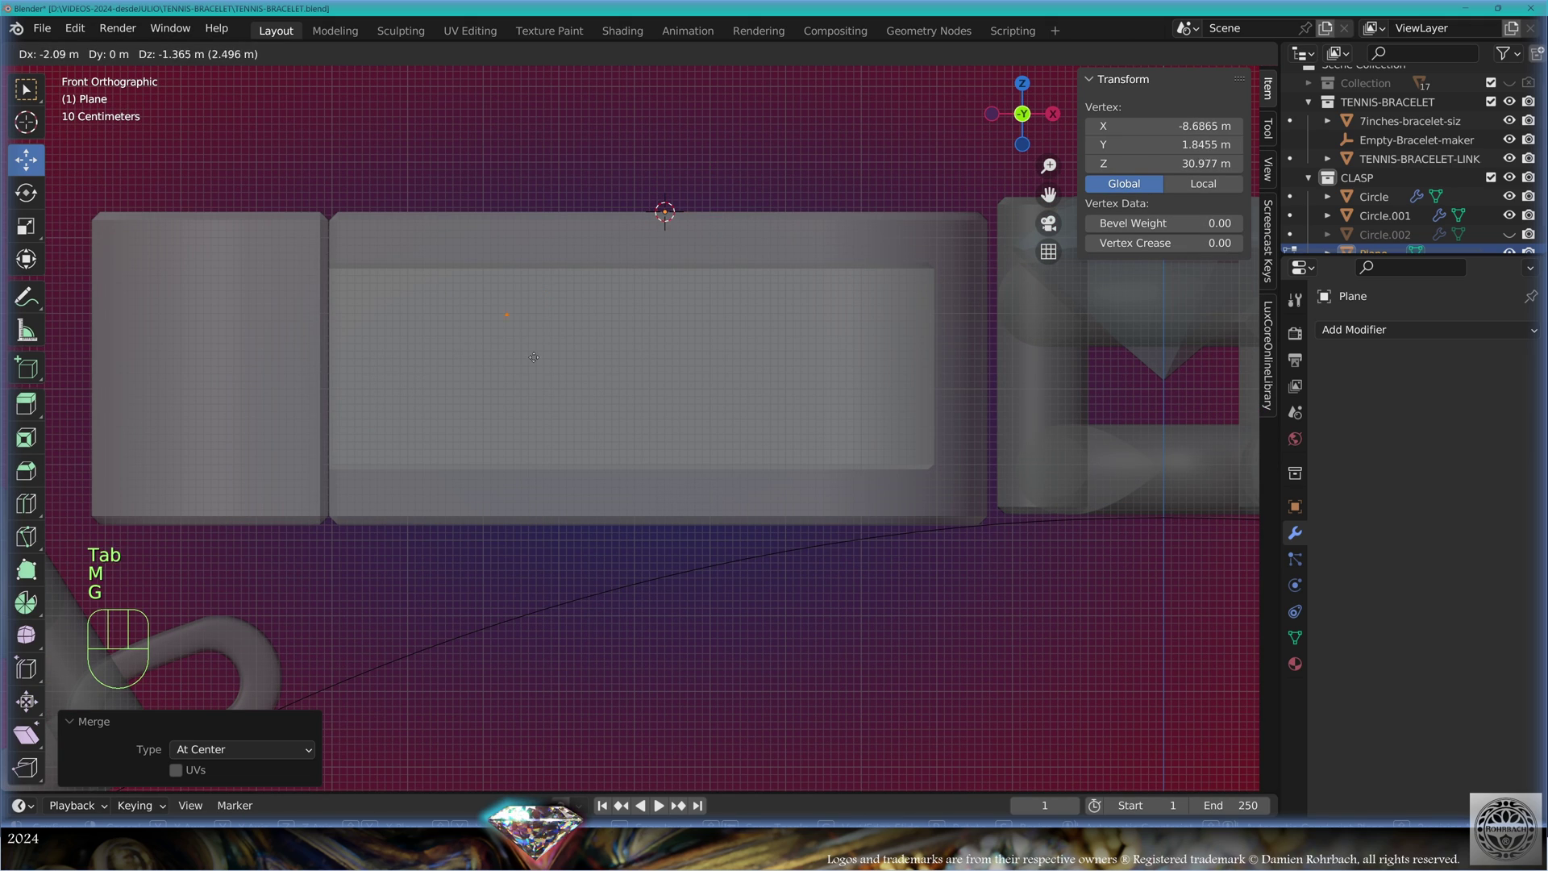
left_click(378, 478)
Extrude the vertex along X over the cavity floor at Y 0, and extrude the resulting edge 0.6 m up along Z
key("e")
key("x")
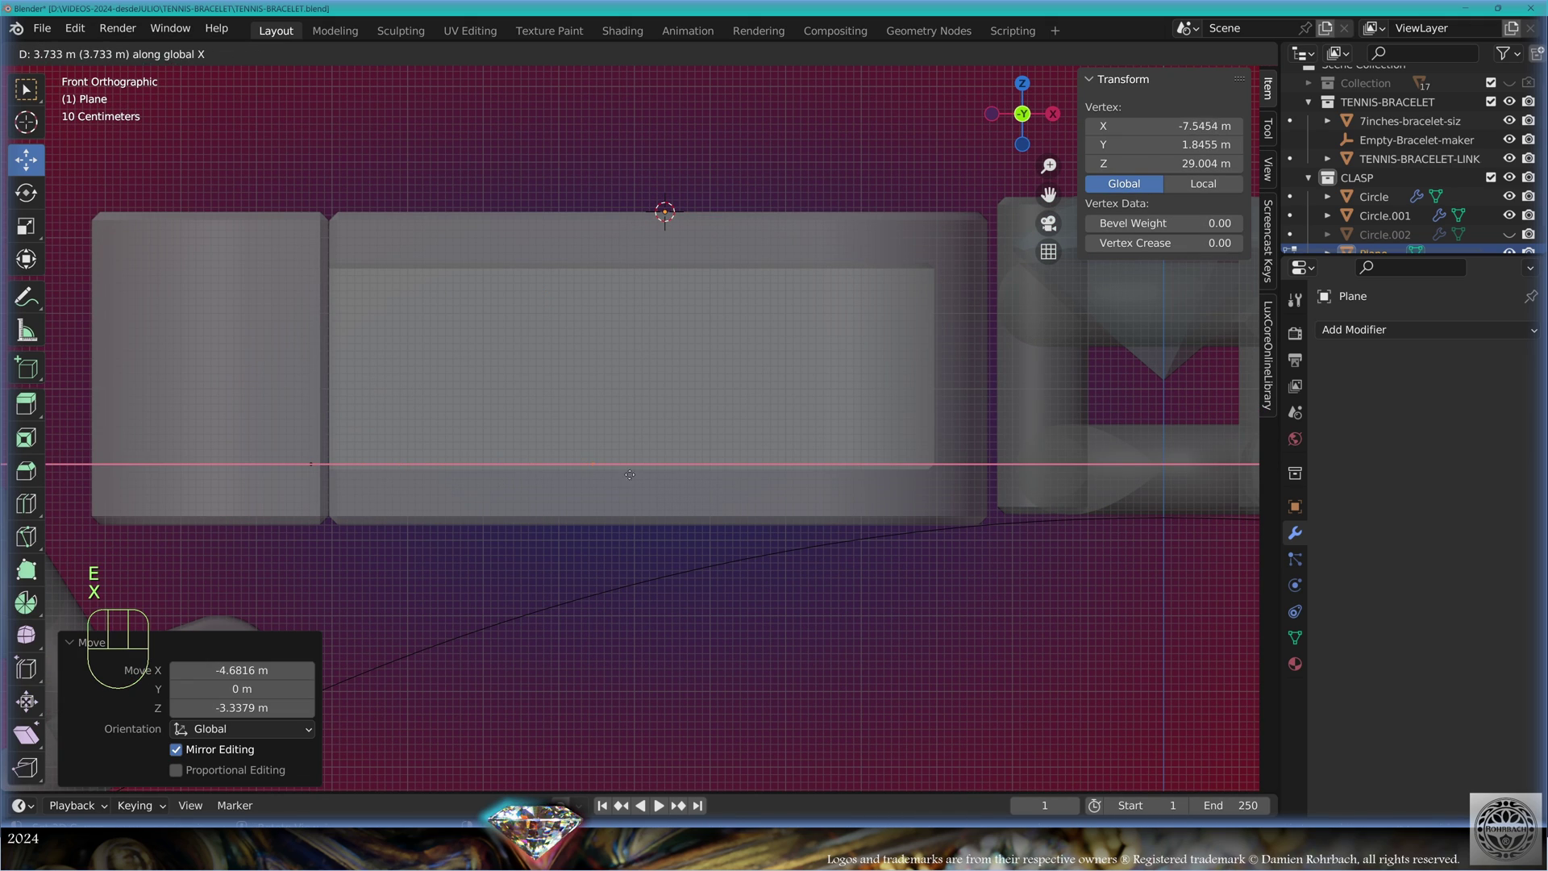
left_click(702, 481)
scroll(702, 482, "up", 2)
key("e")
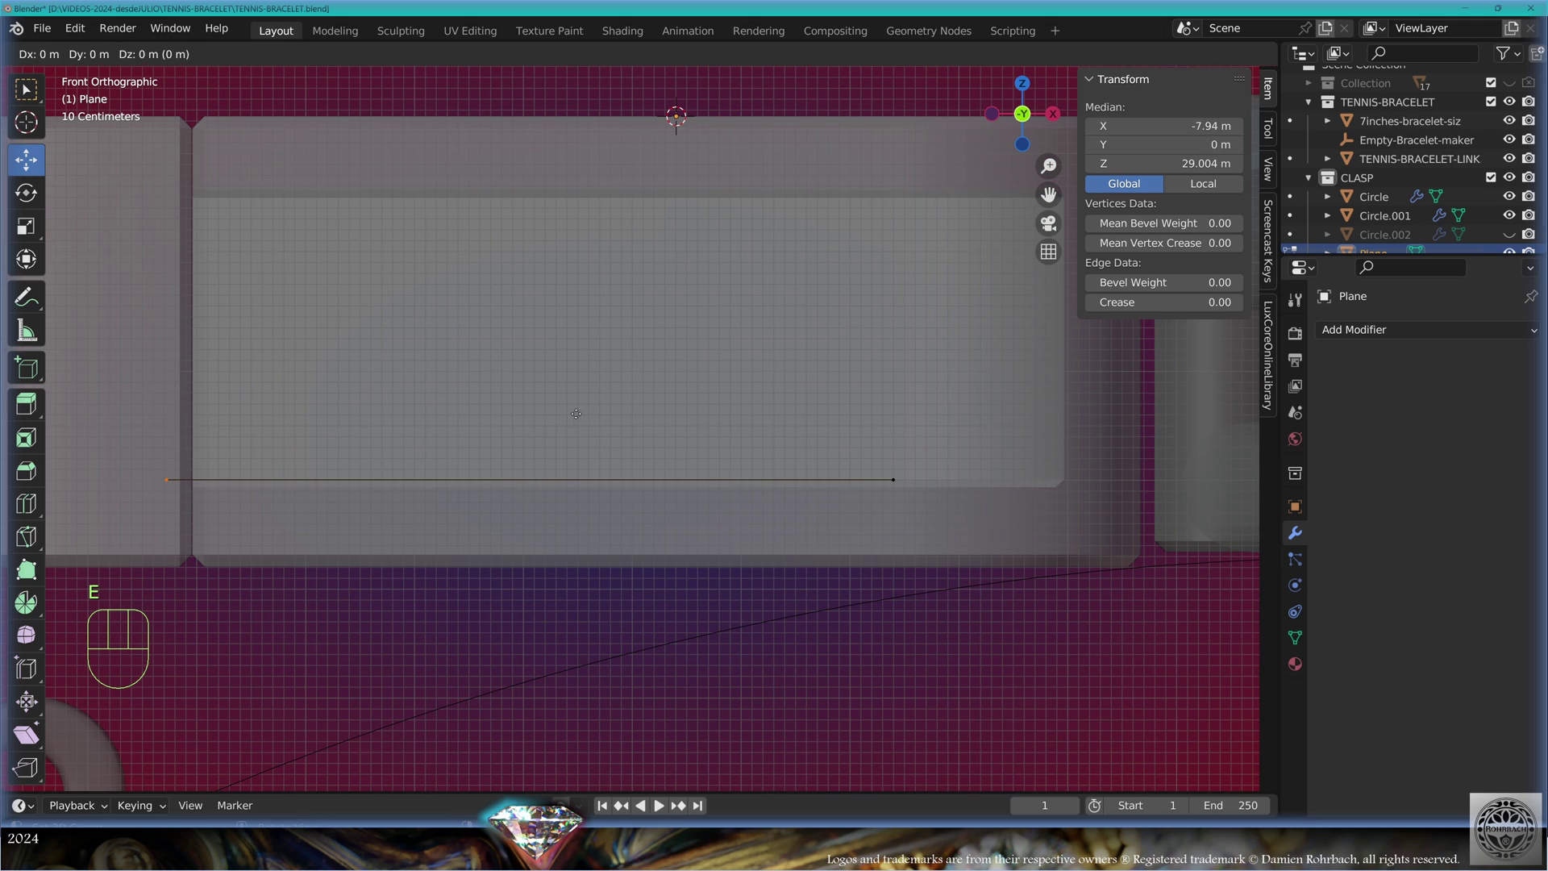
key("z")
left_click(570, 358)
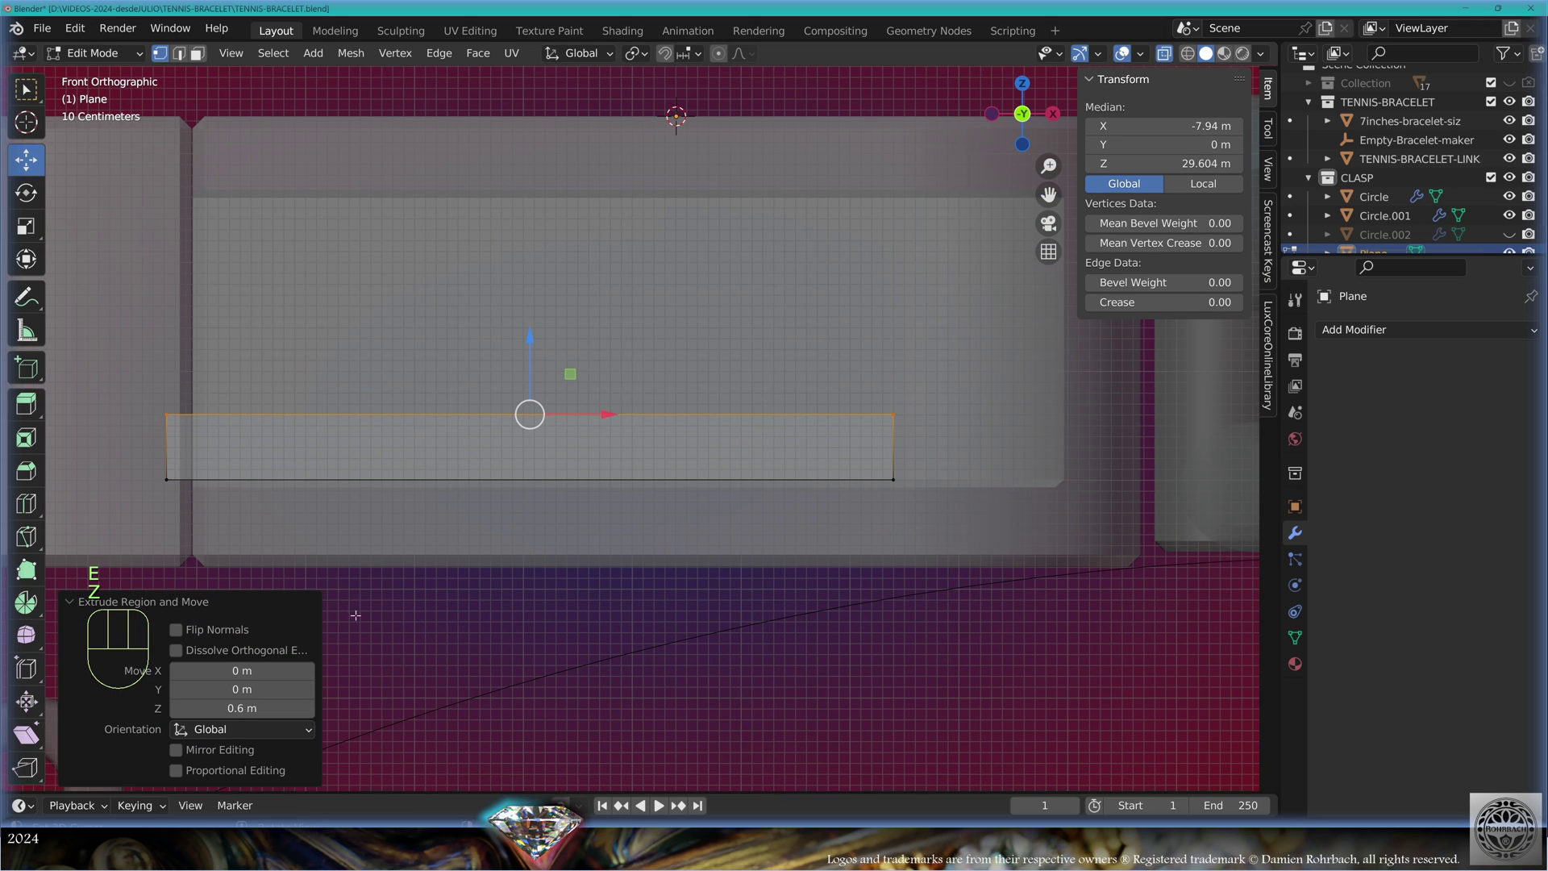
Extrude and rotate the short inner end edge of the strip twice to start the tongue's upward bend
key("e")
left_click(915, 440)
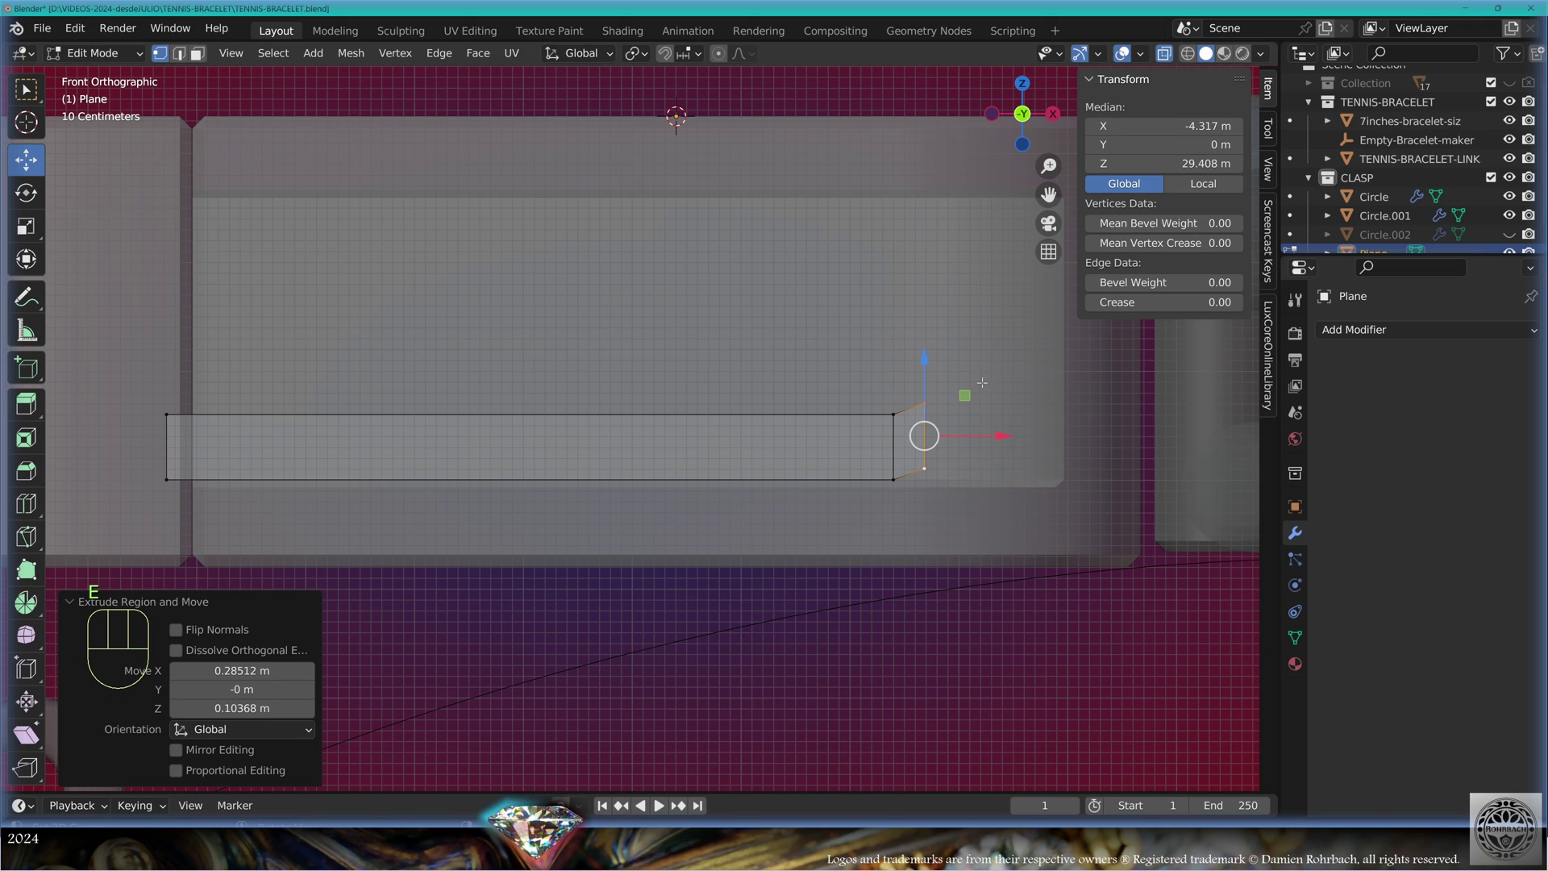
key("r")
left_click(941, 387)
key("e")
left_click(942, 407)
key("r")
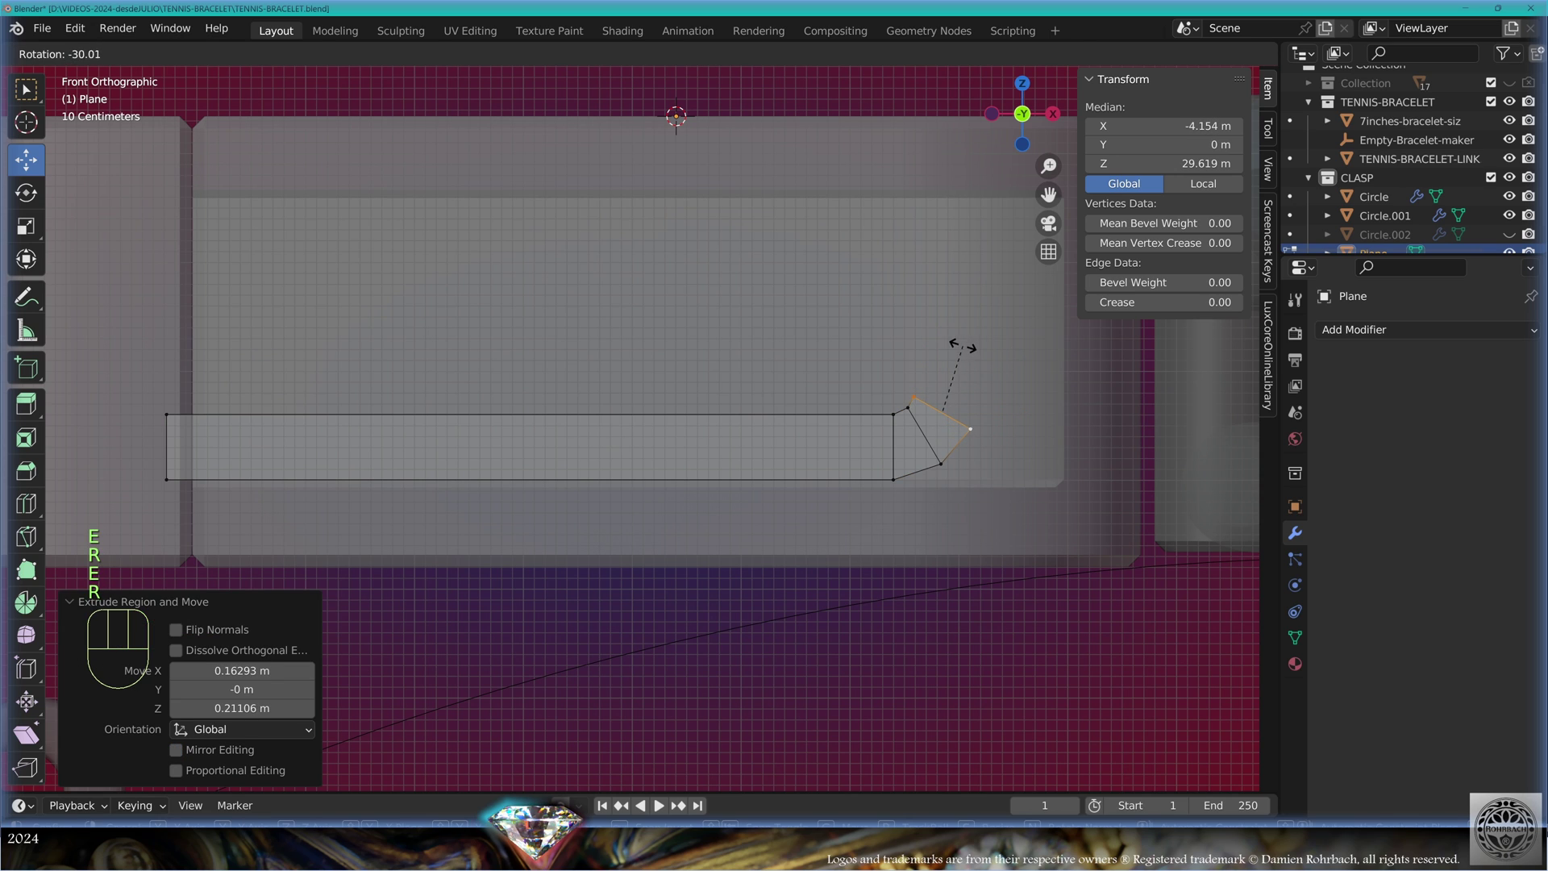
left_click(951, 347)
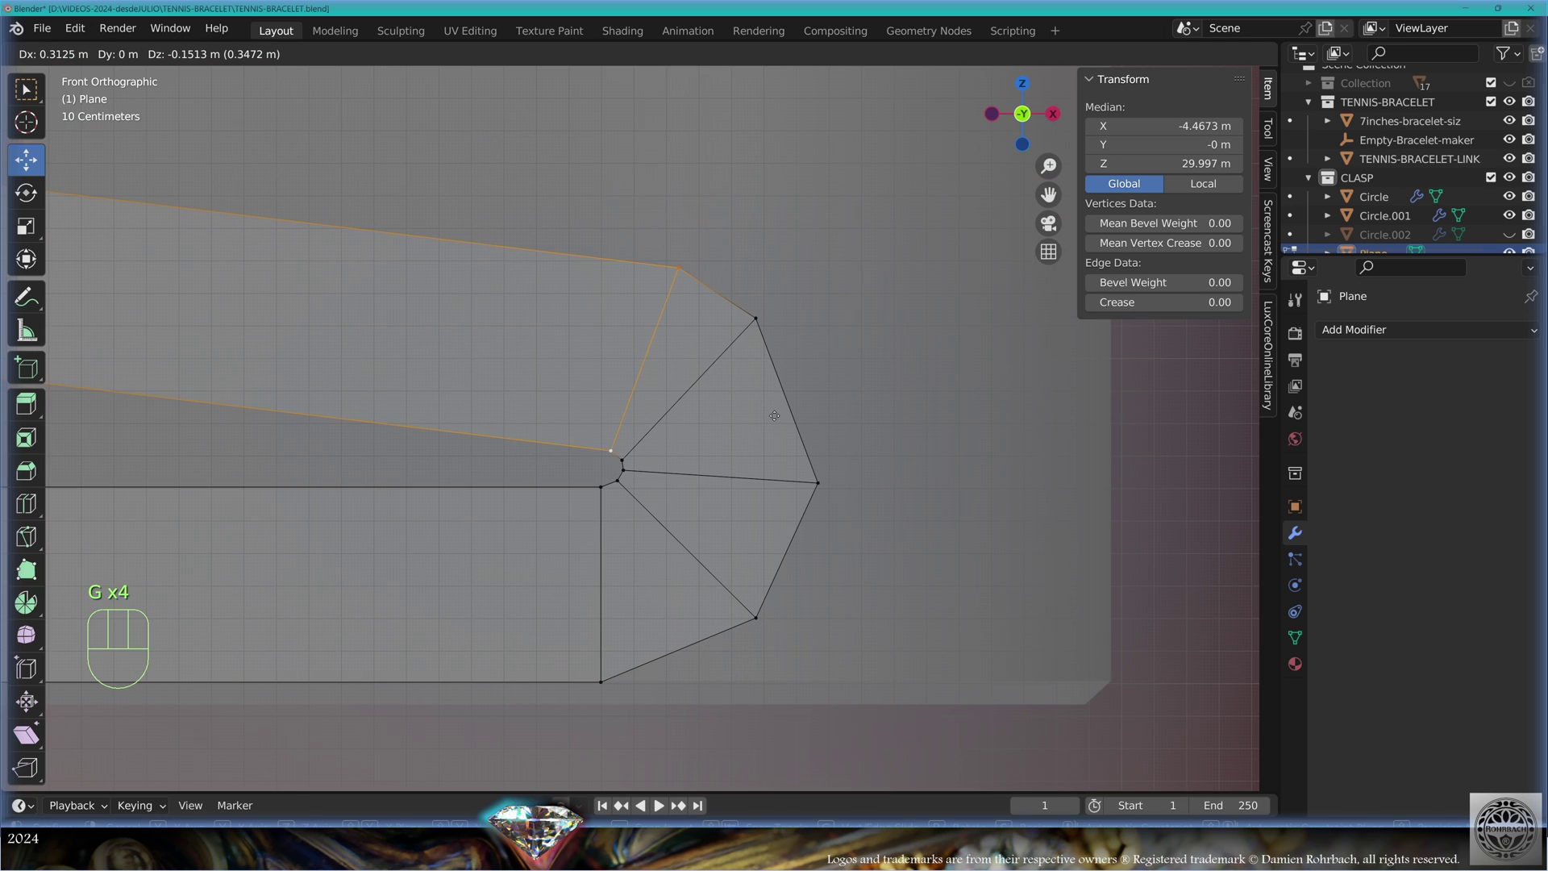
Move the inner end of the tongue's upper arm to follow the bend, and straighten its free end by scaling X to 0
left_click(777, 416)
scroll(650, 435, "down", 5)
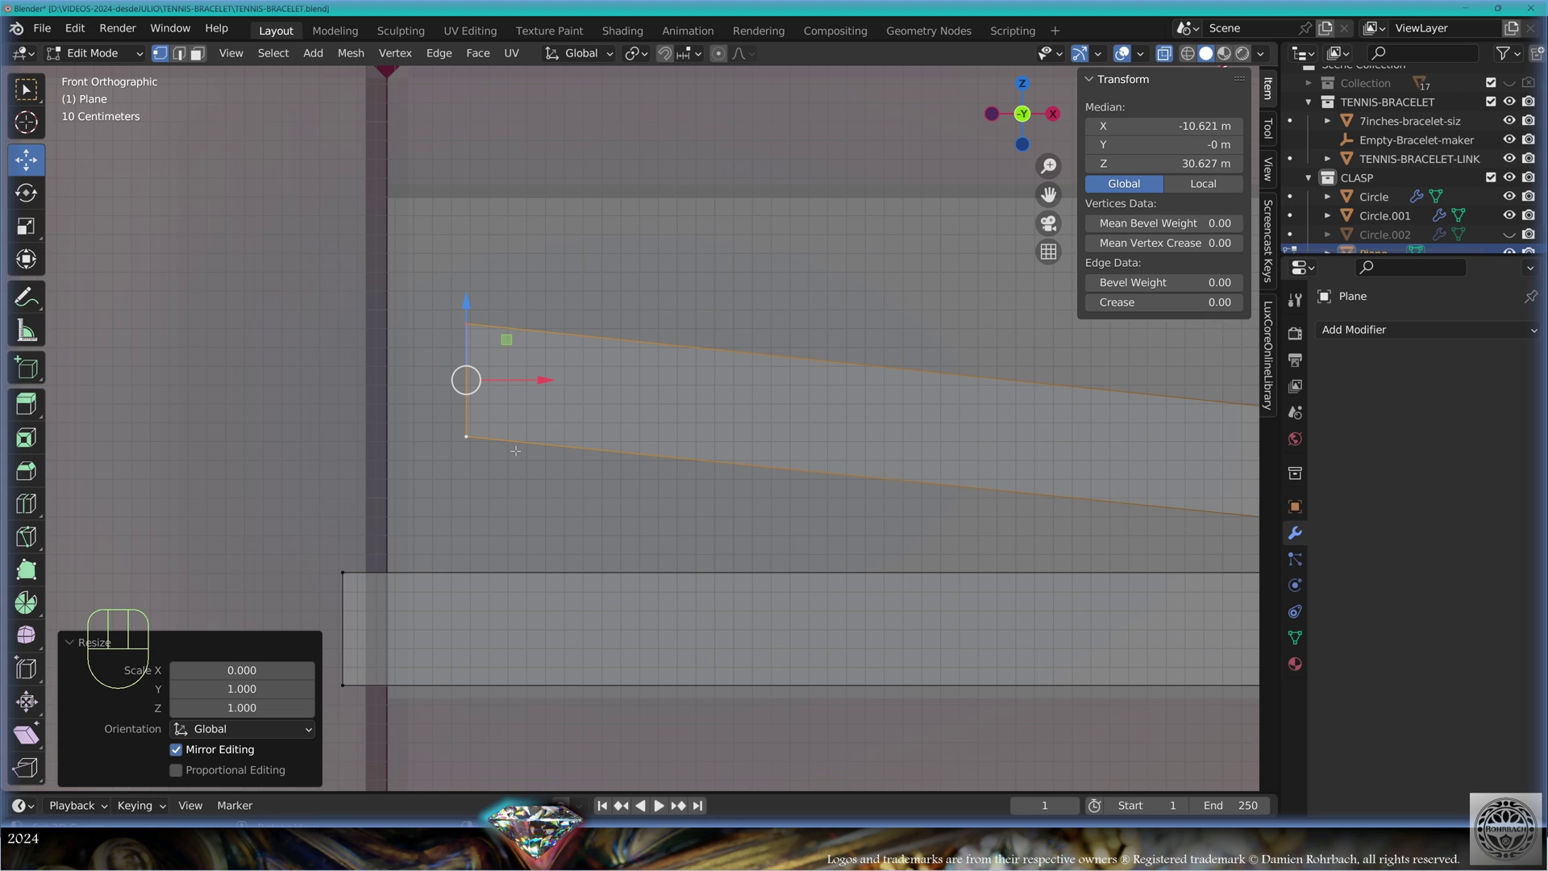
scroll(516, 451, "down", 4)
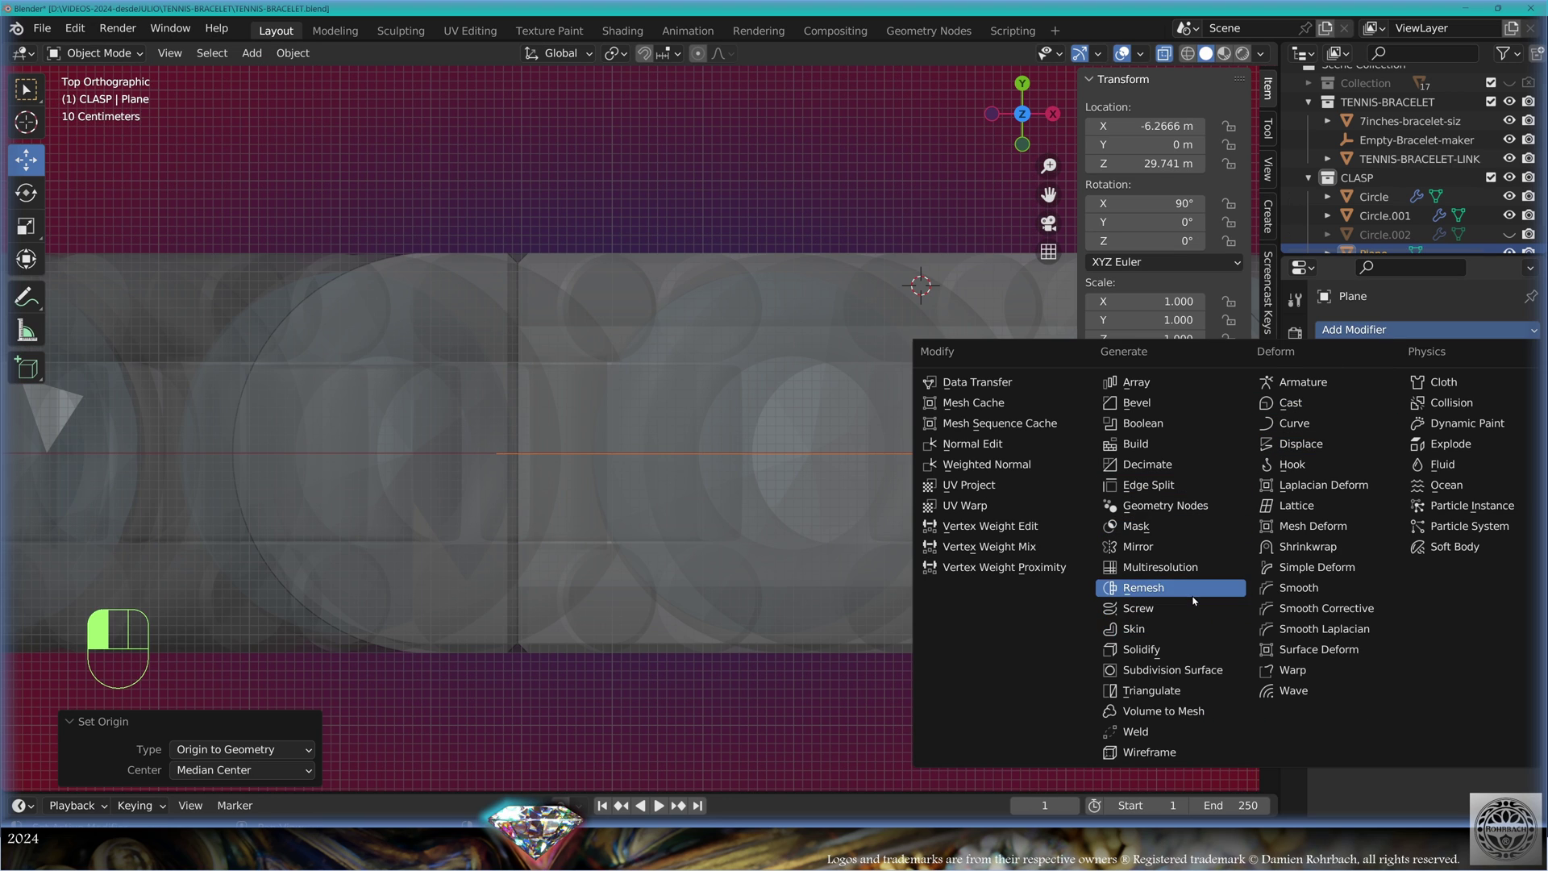
Add a Solidify modifier to the tongue profile with a thickness of 2.69 m and an offset of 0
left_click(1161, 593)
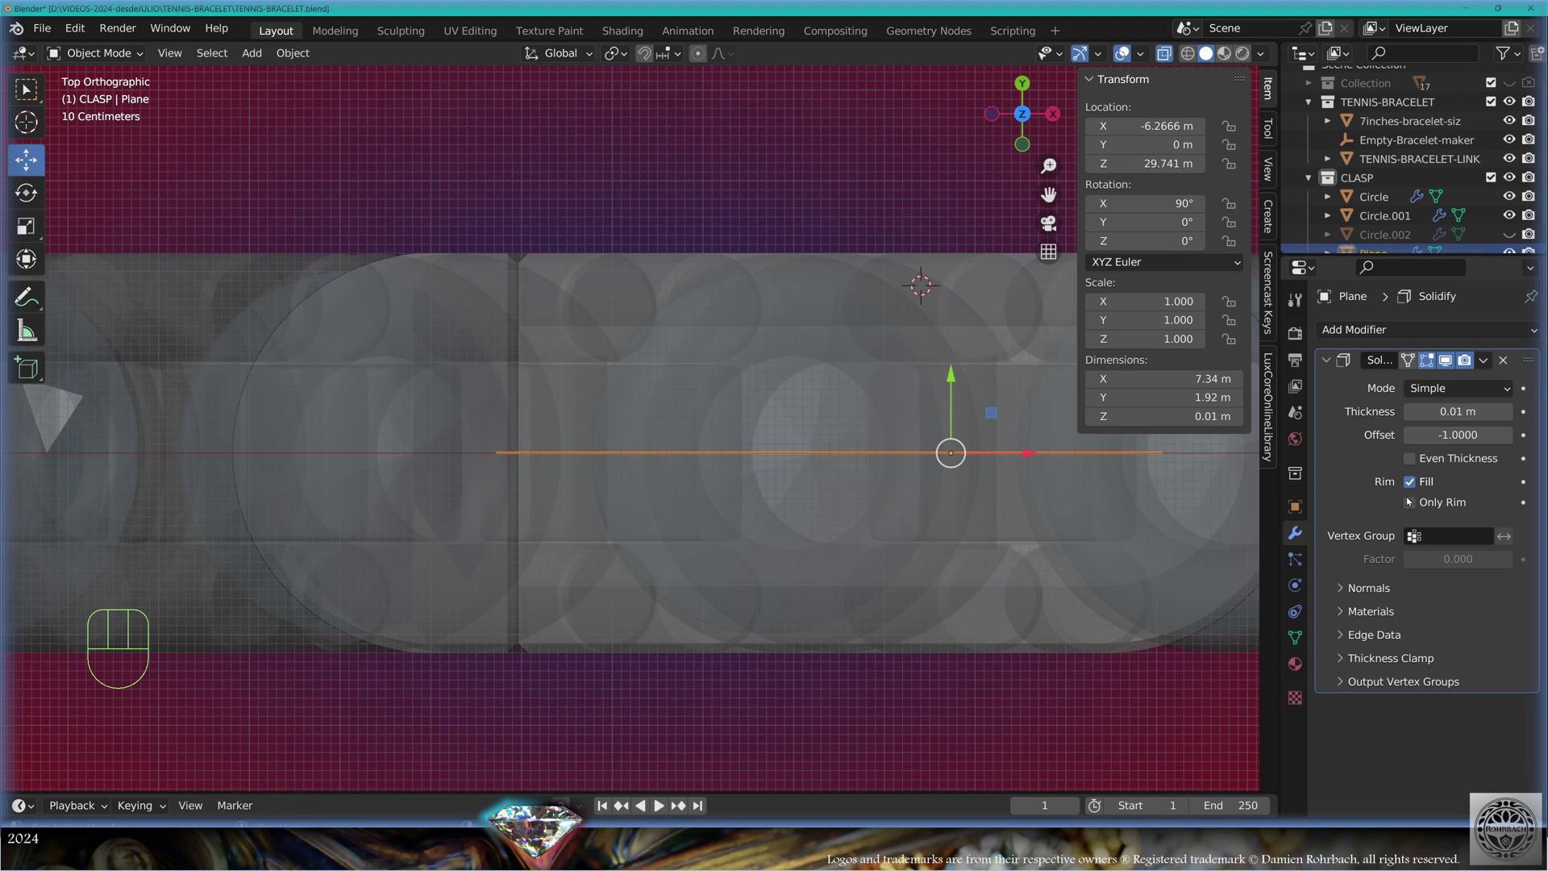
left_click_drag(1440, 437, 1542, 413)
middle_click_drag(1115, 486, 1130, 386)
Add Bevel and Subdivision Surface modifiers to the tongue, with 2 bevel segments and subdivision levels at 3
left_click(1361, 331)
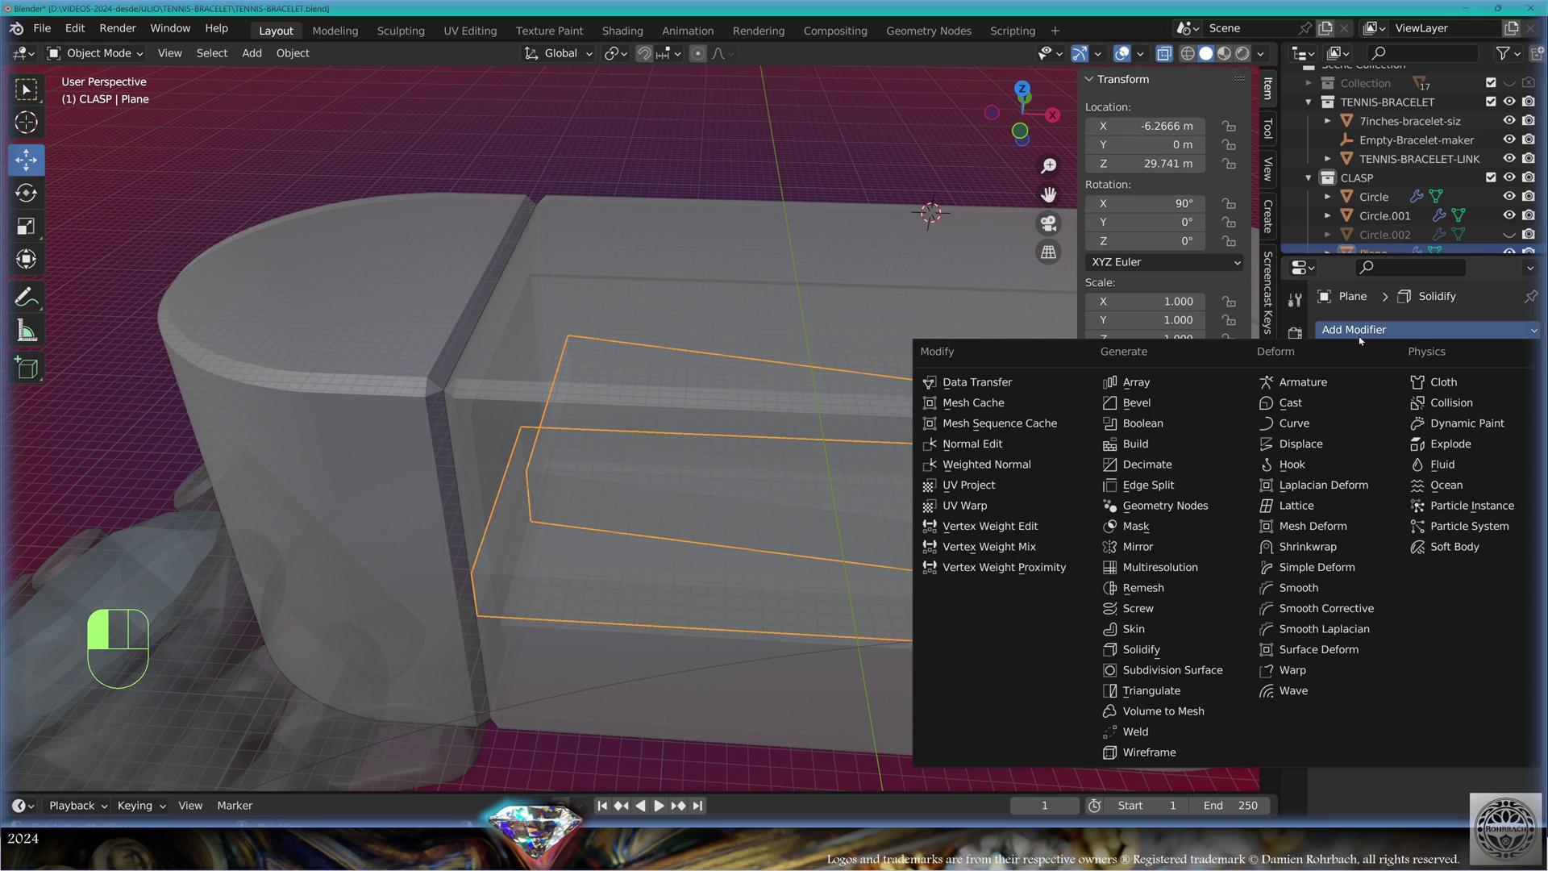
left_click(1138, 403)
left_click(1360, 330)
left_click(1172, 670)
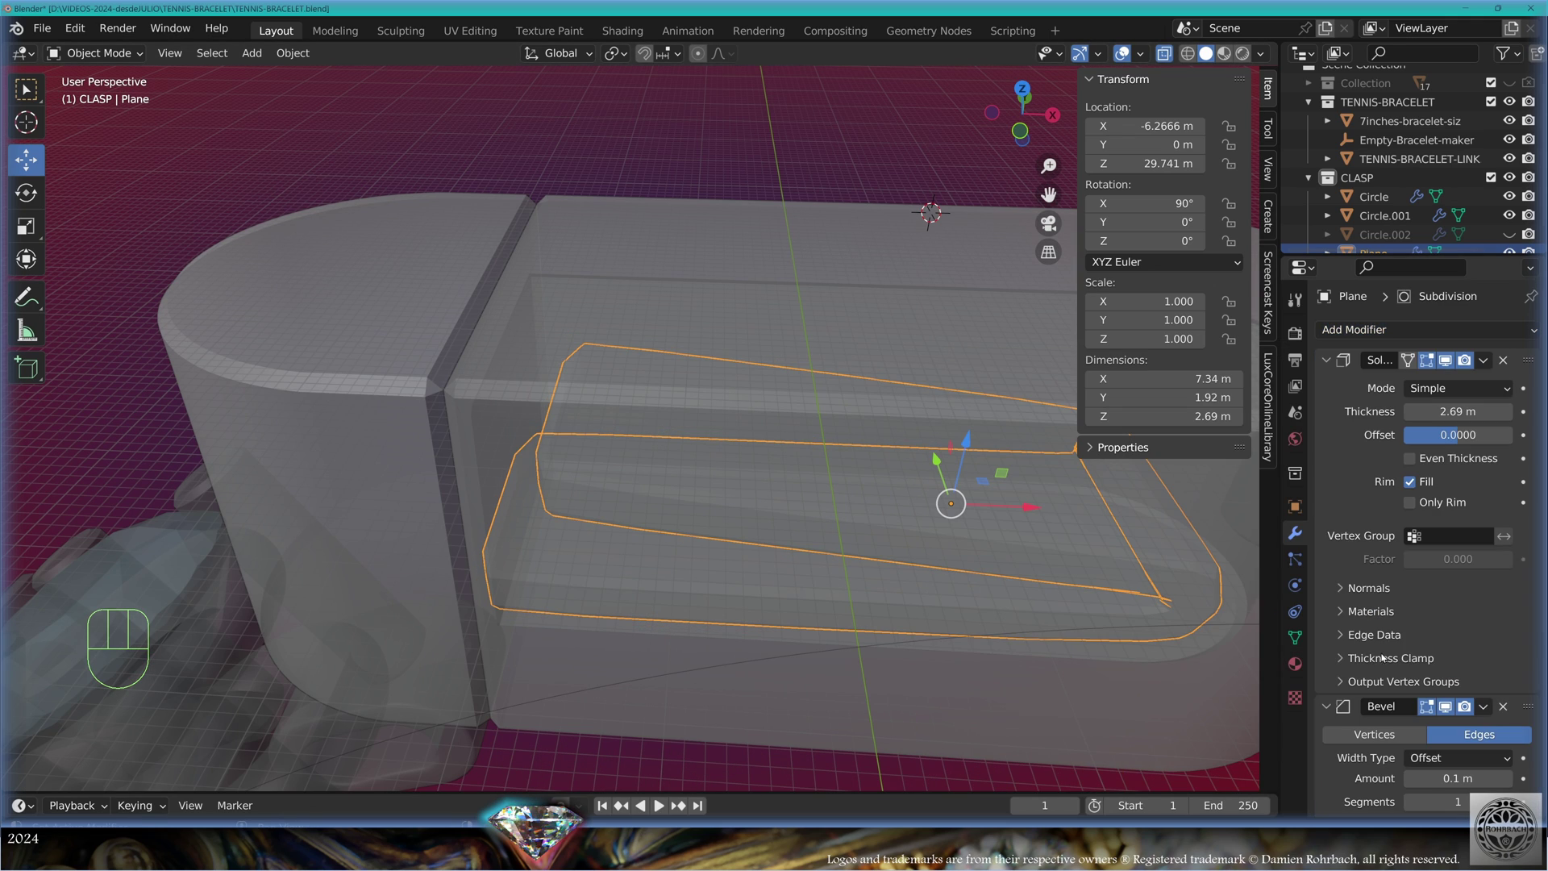
scroll(1383, 658, "down", 7)
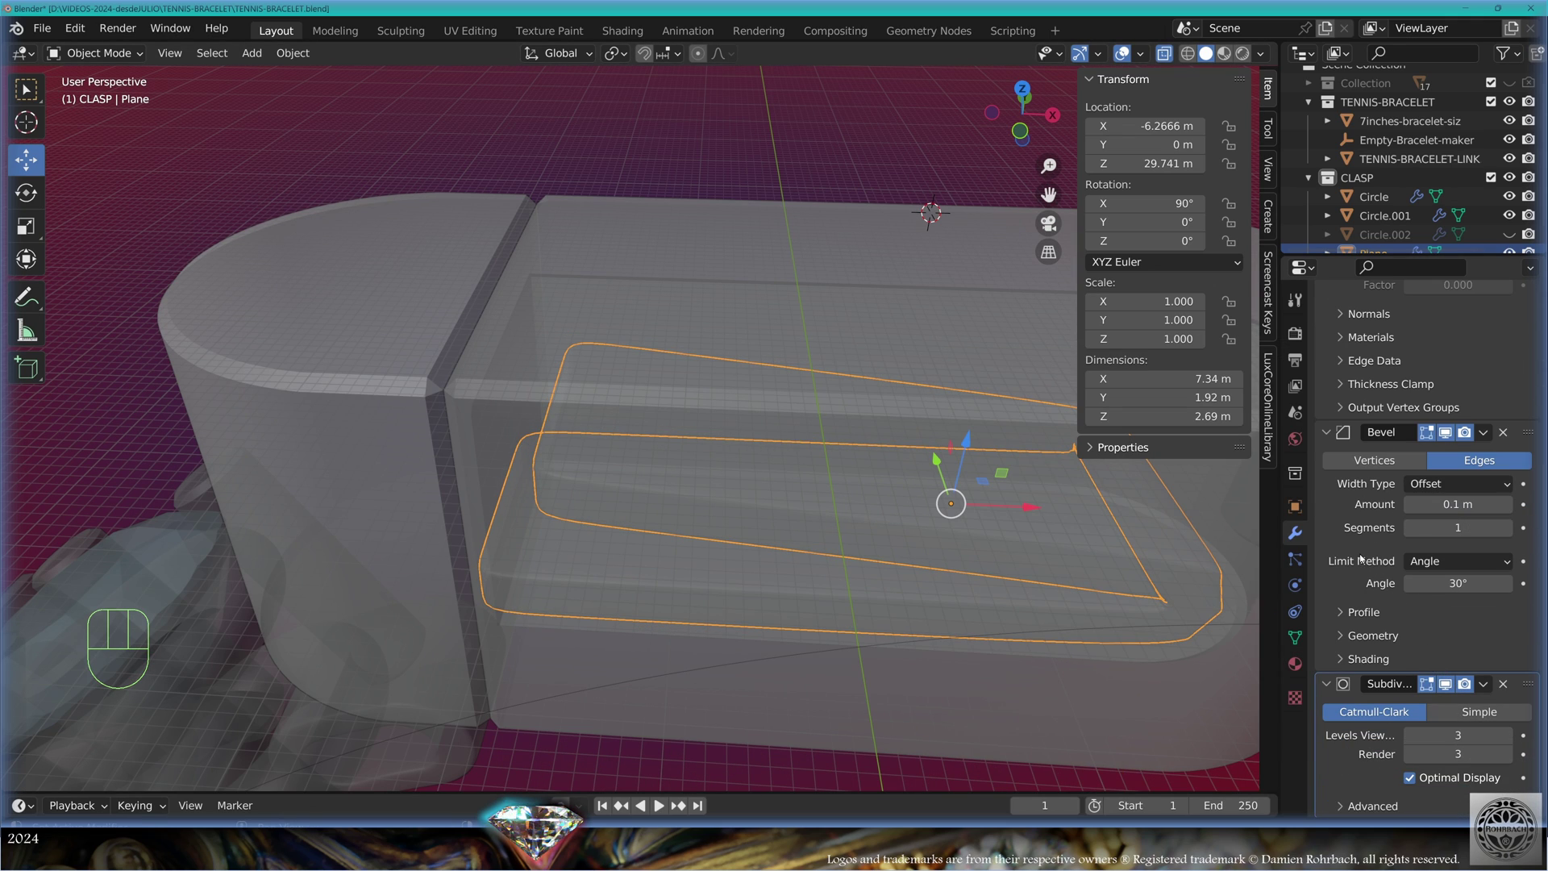
left_click_drag(1431, 528, 1469, 528)
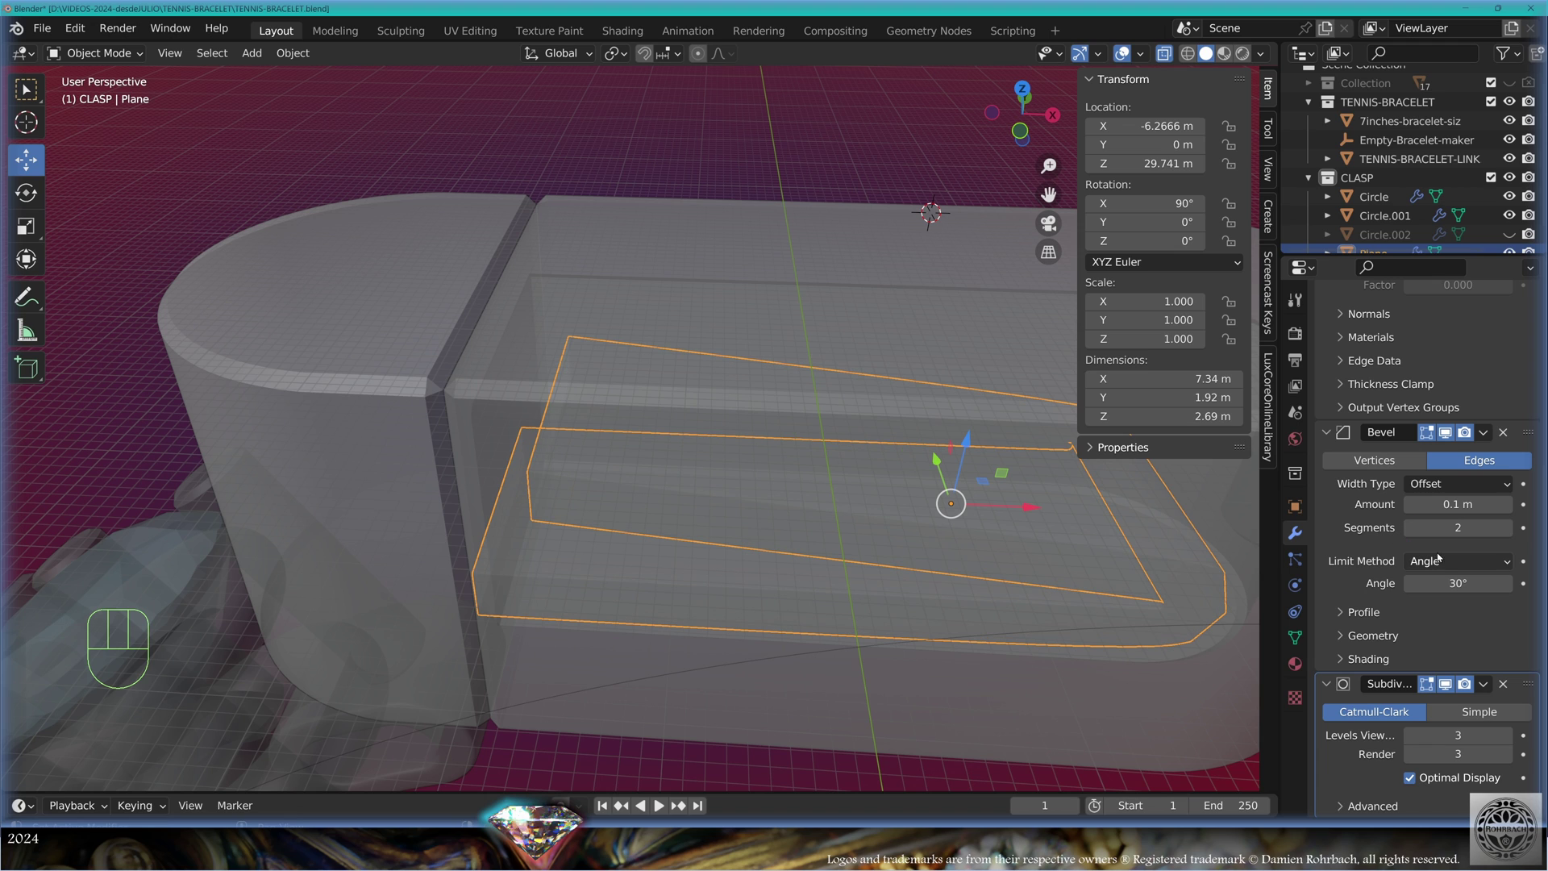
middle_click_drag(810, 554, 848, 505)
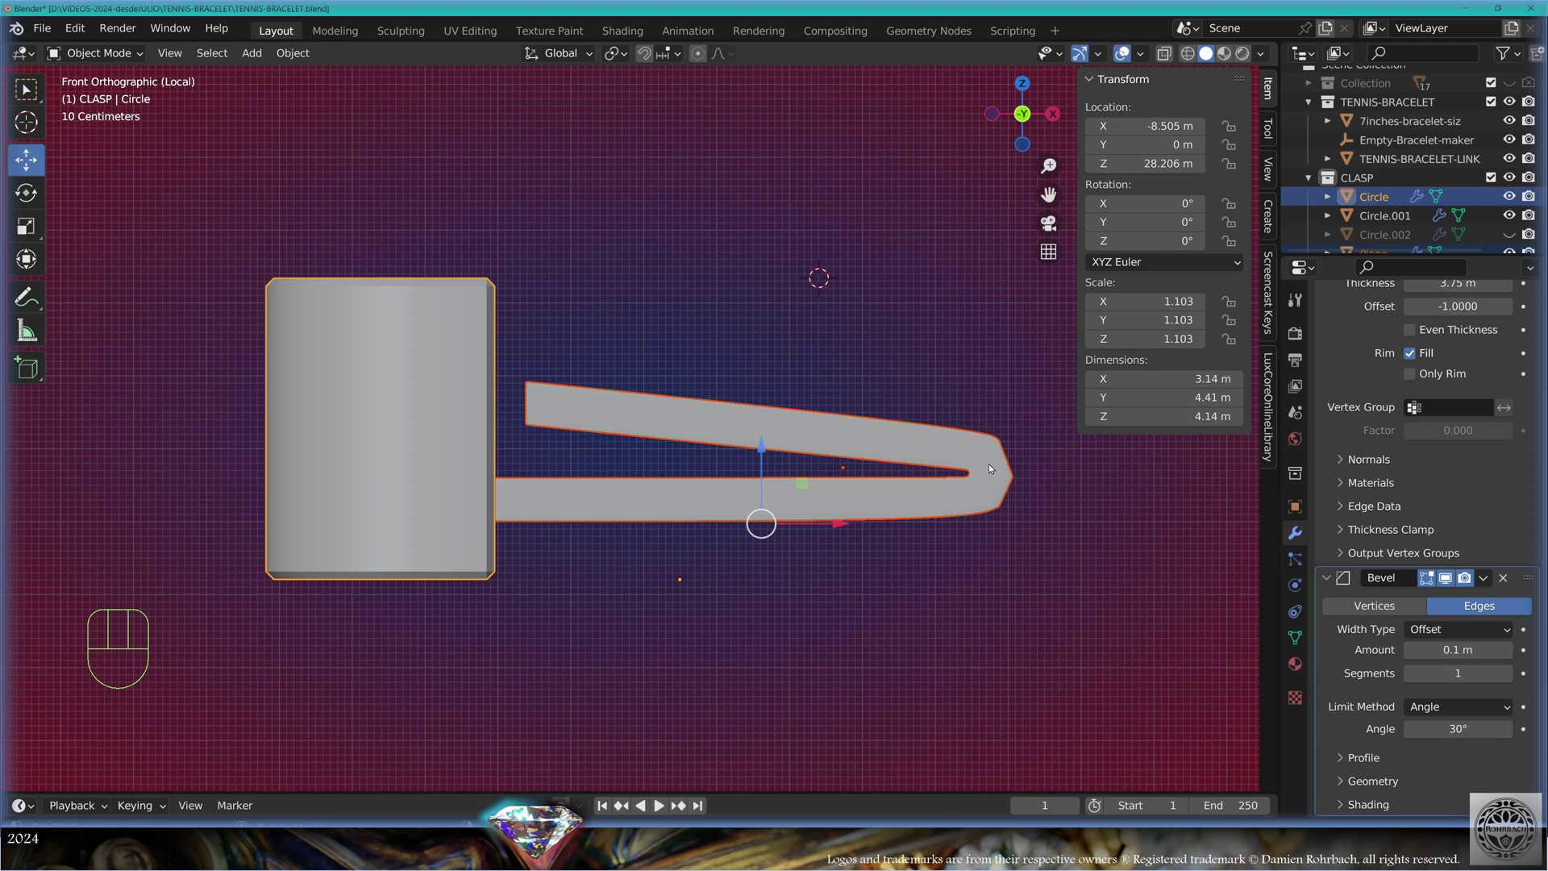
Add edge loops across the tongue's fold, move its outer vertices into a rounder curve, and save the file
key("Tab")
scroll(999, 560, "up", 4)
middle_click_drag(999, 559, 698, 523, "shift")
key("alt+z")
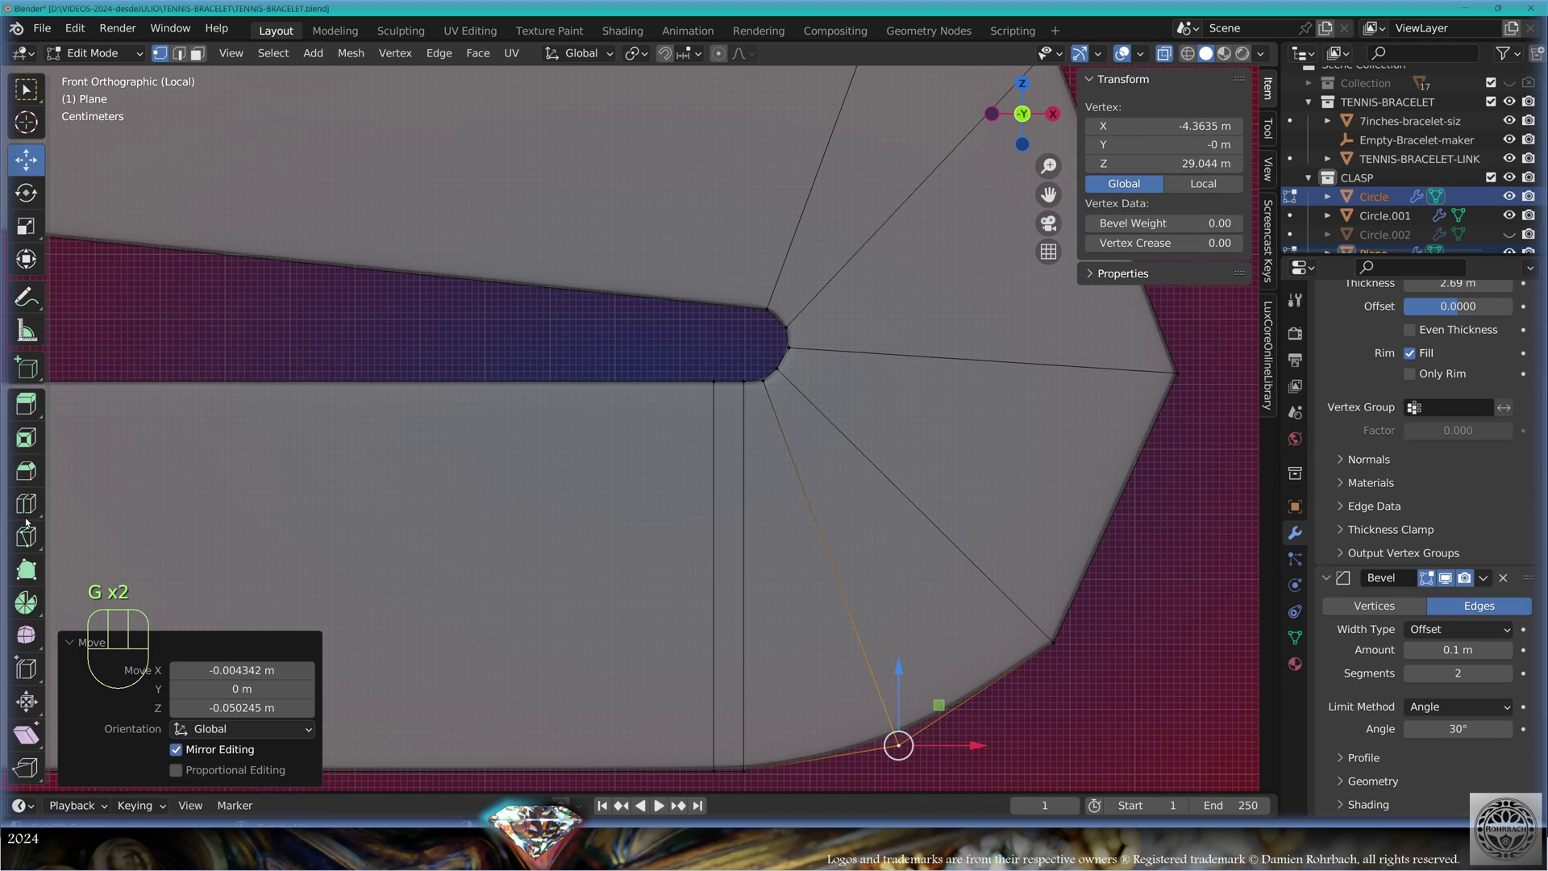
left_click(26, 514)
left_click(783, 359)
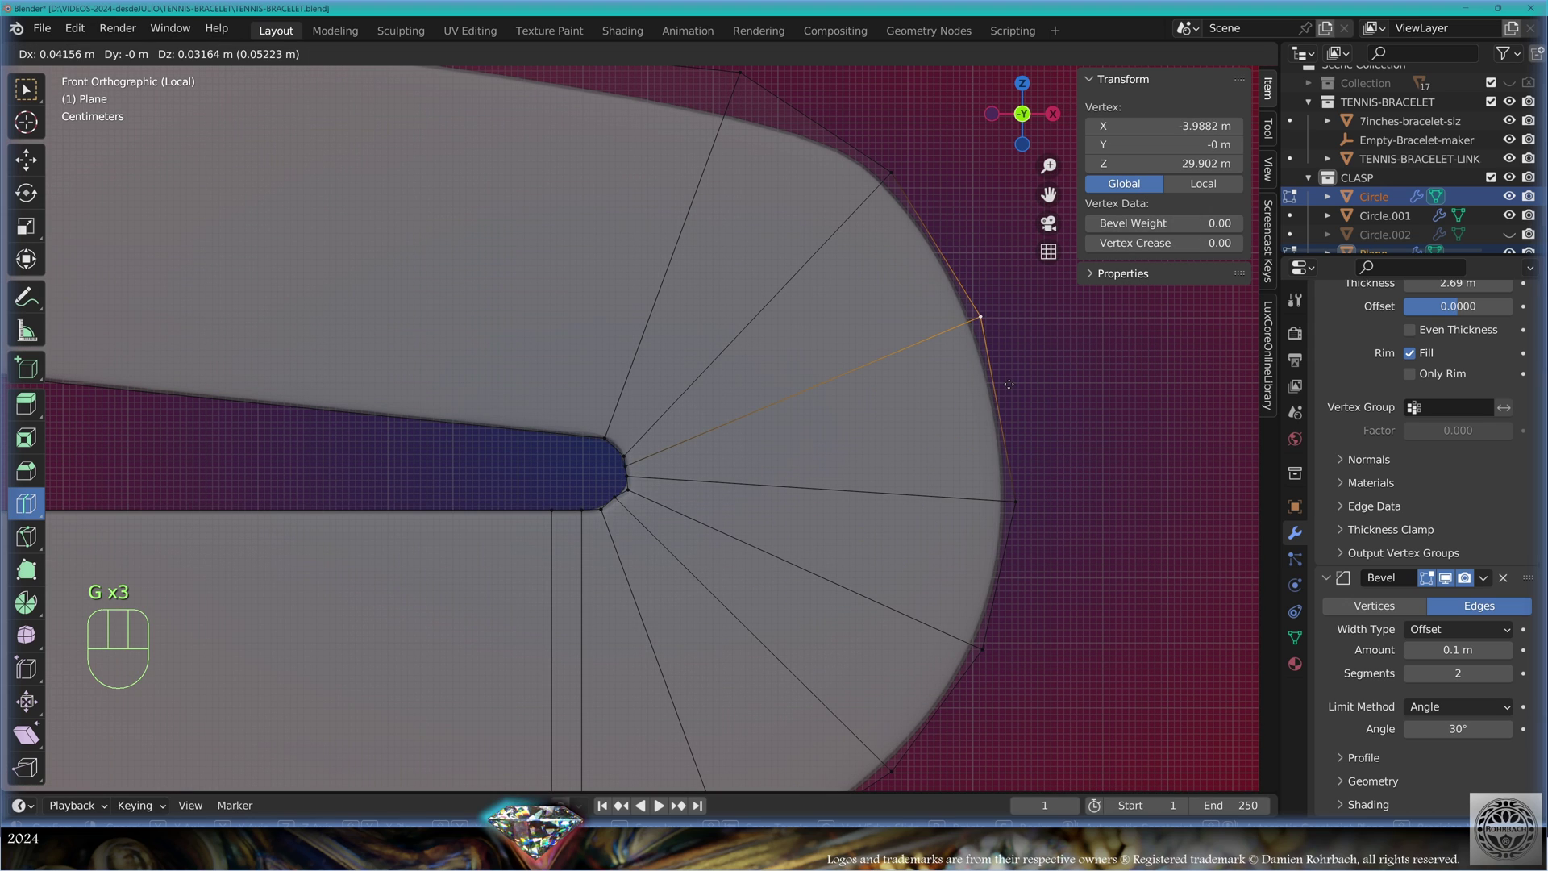
left_click(1014, 385)
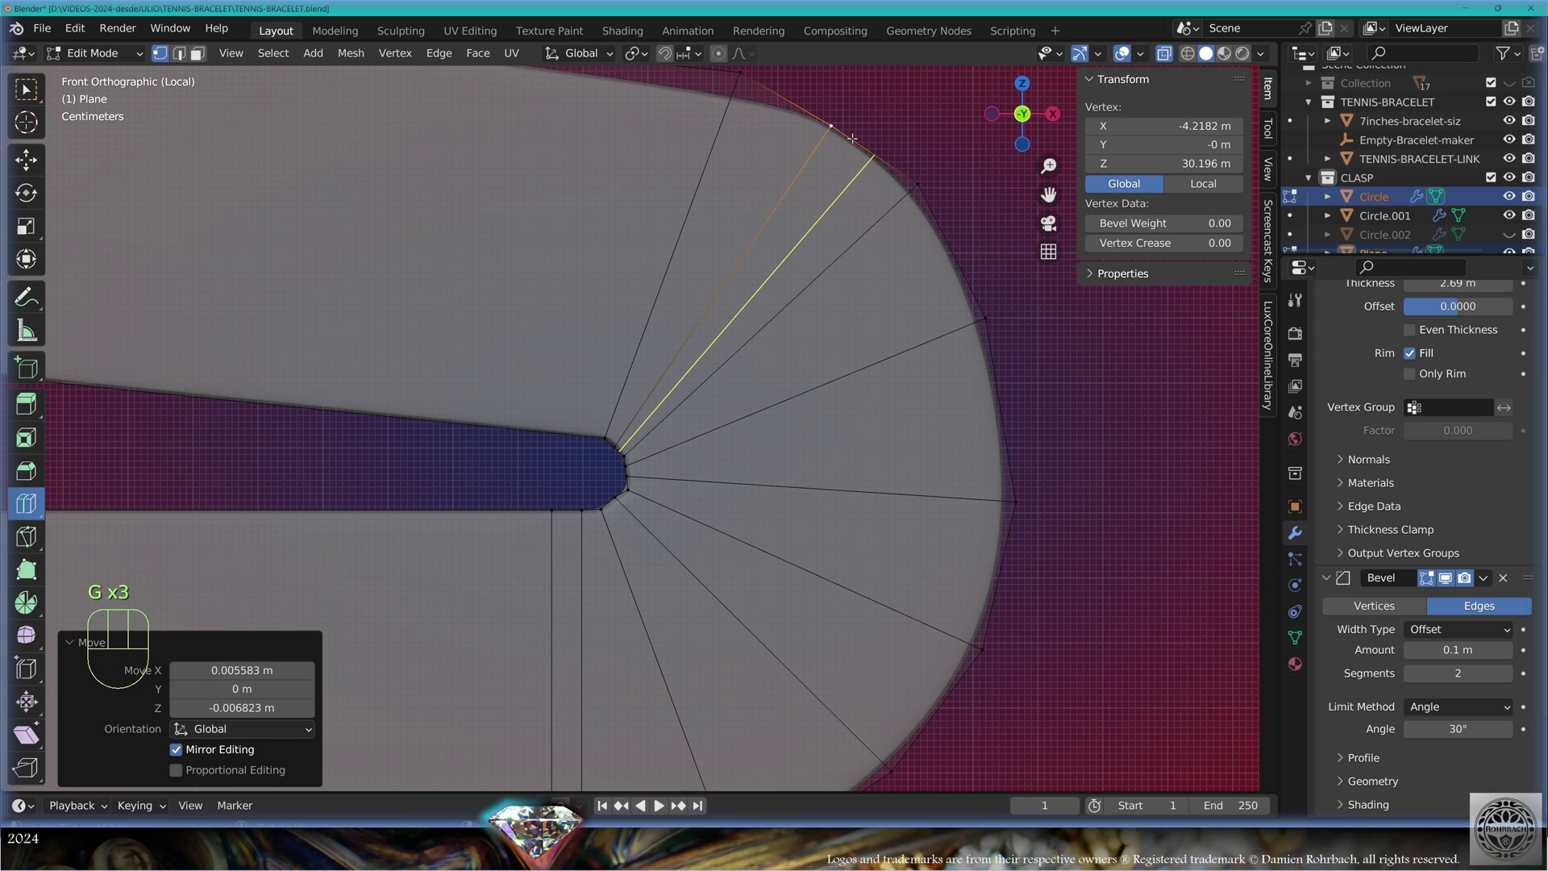
key("g")
key("Tab")
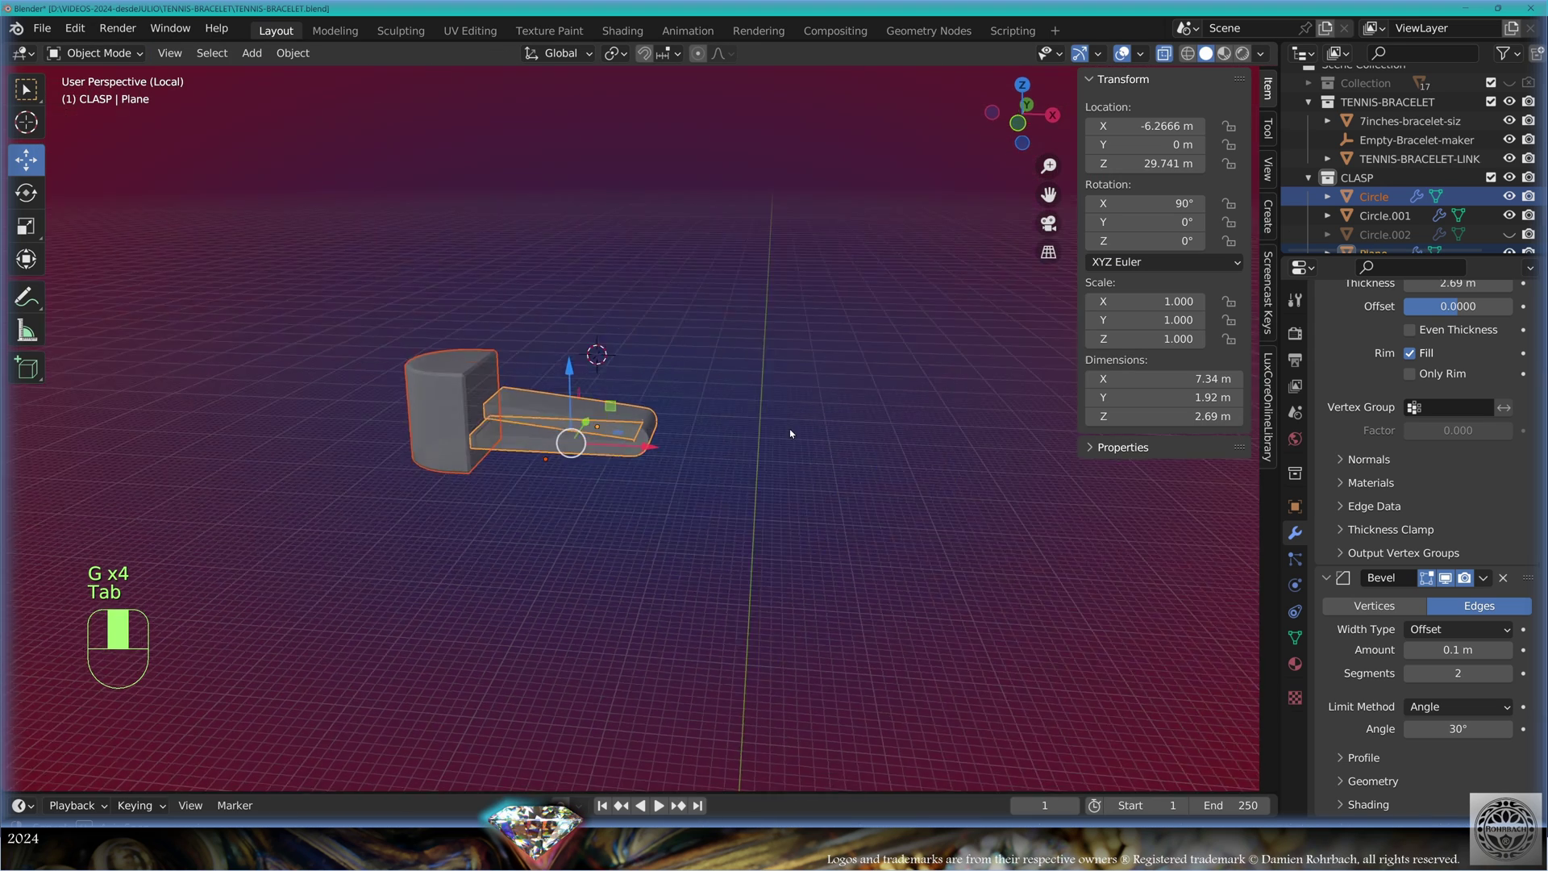
key("KP_Divide")
key("ctrl+s")
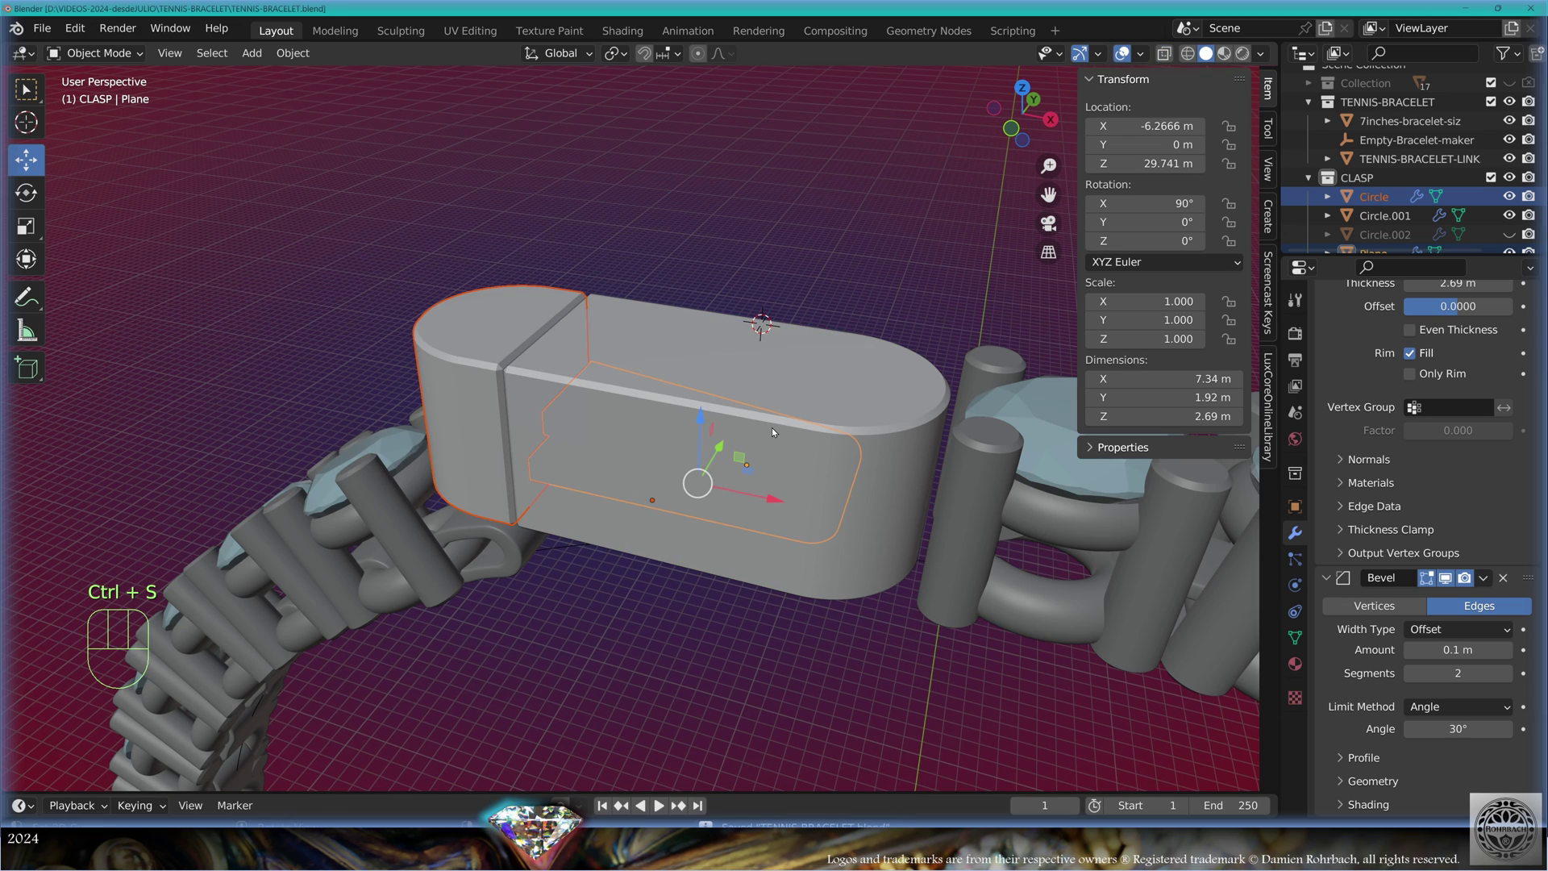
Duplicate the longer clasp body in place and remove all modifiers from the copy
left_click(718, 338)
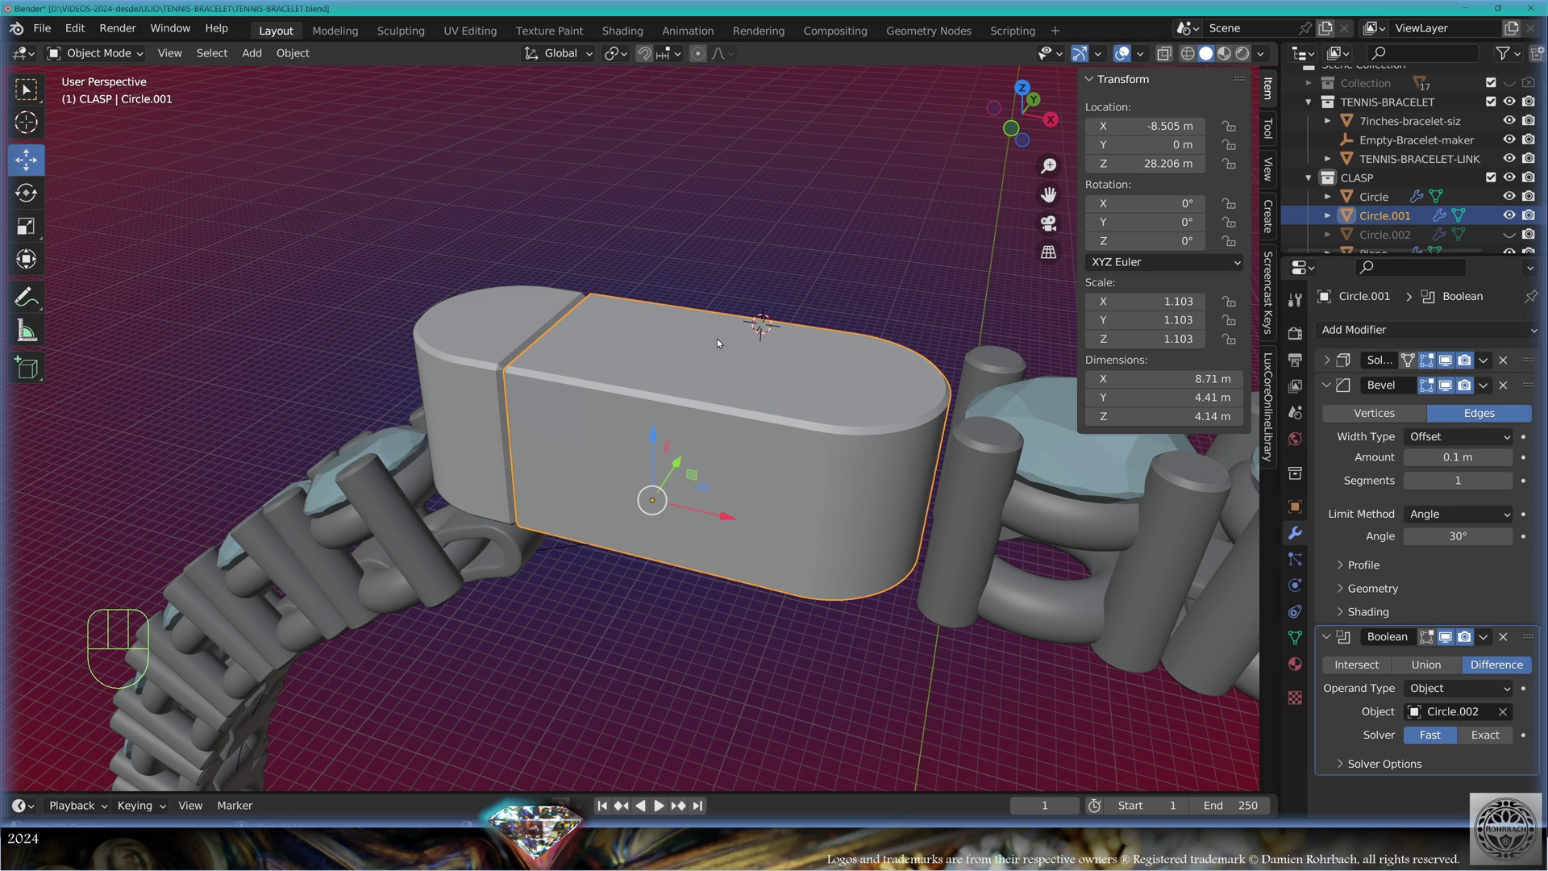
key("shift+d")
right_click(897, 237)
left_click(1503, 359)
left_click(1503, 359)
left_click(1504, 360)
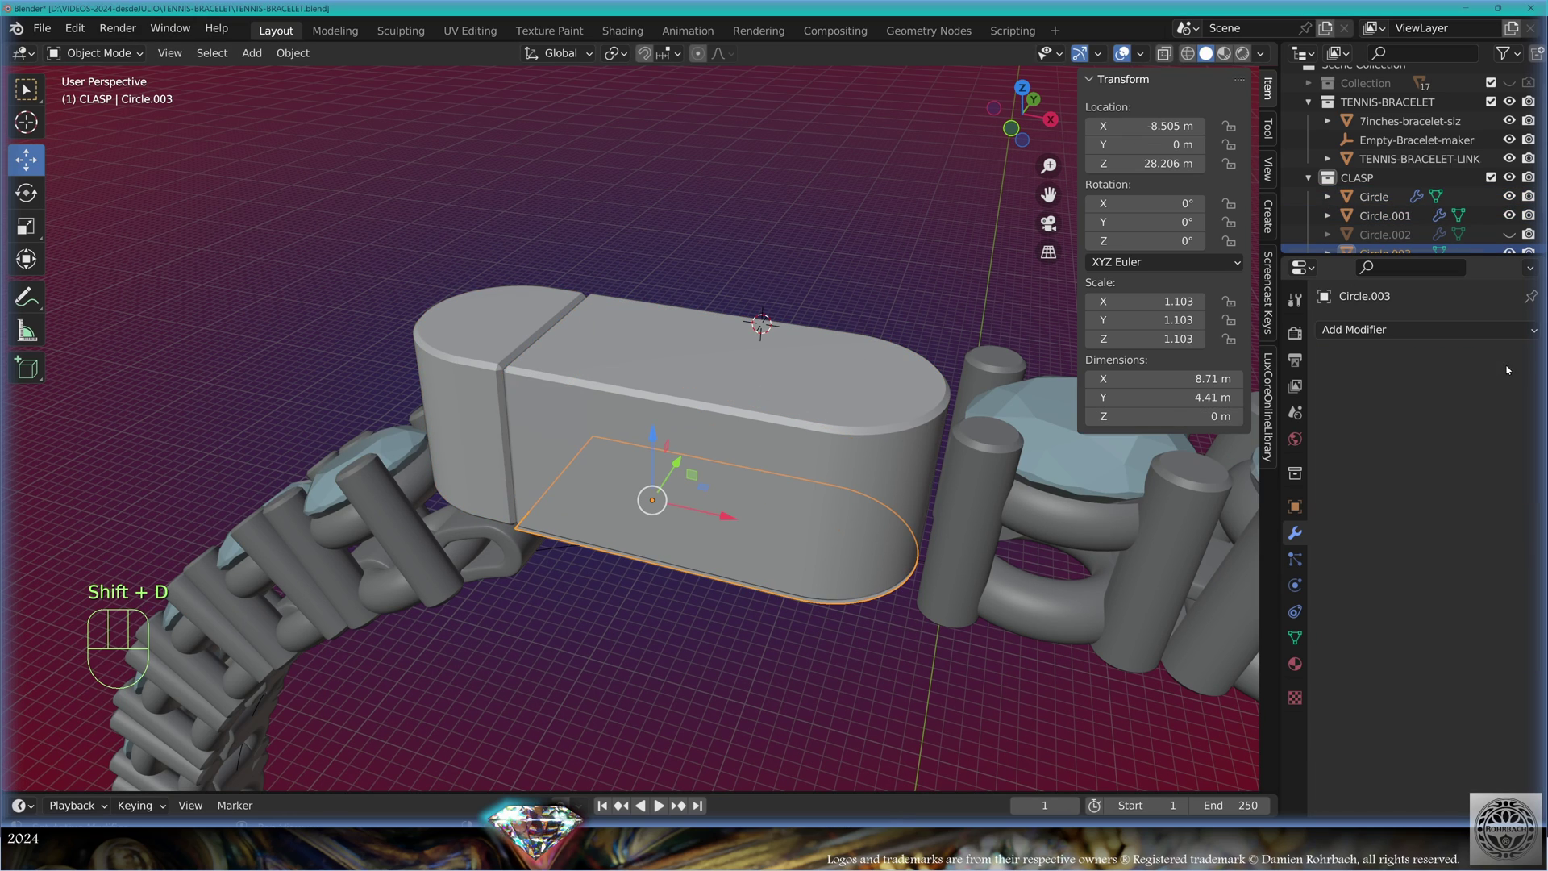
Delete the duplicated outline's long sides and rounded end, keeping only the straight edge at the clasp opening
key("Tab")
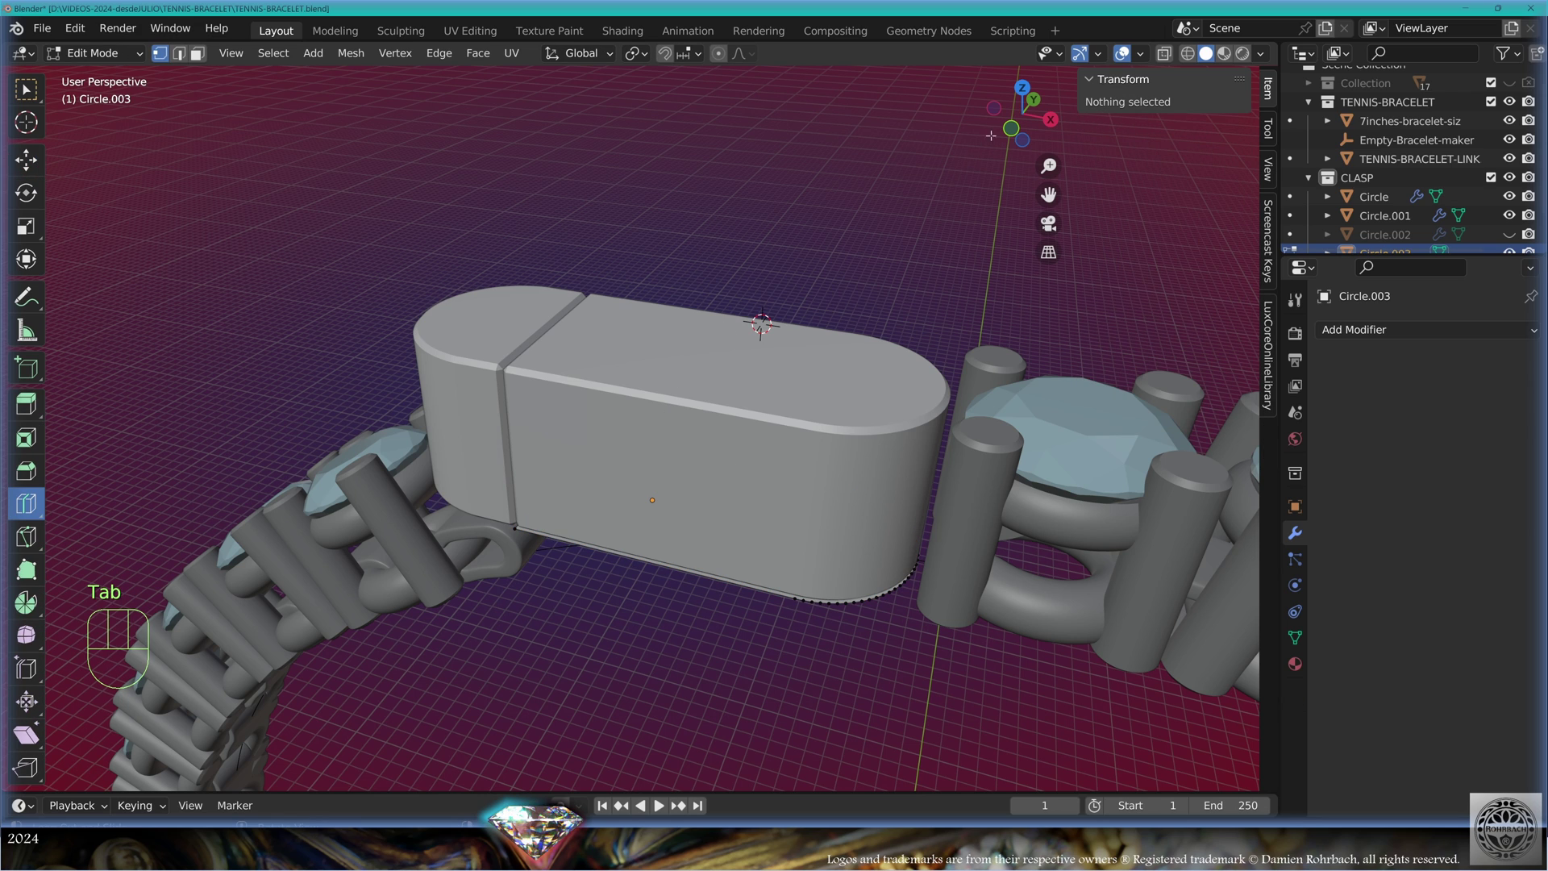
left_click(1011, 128)
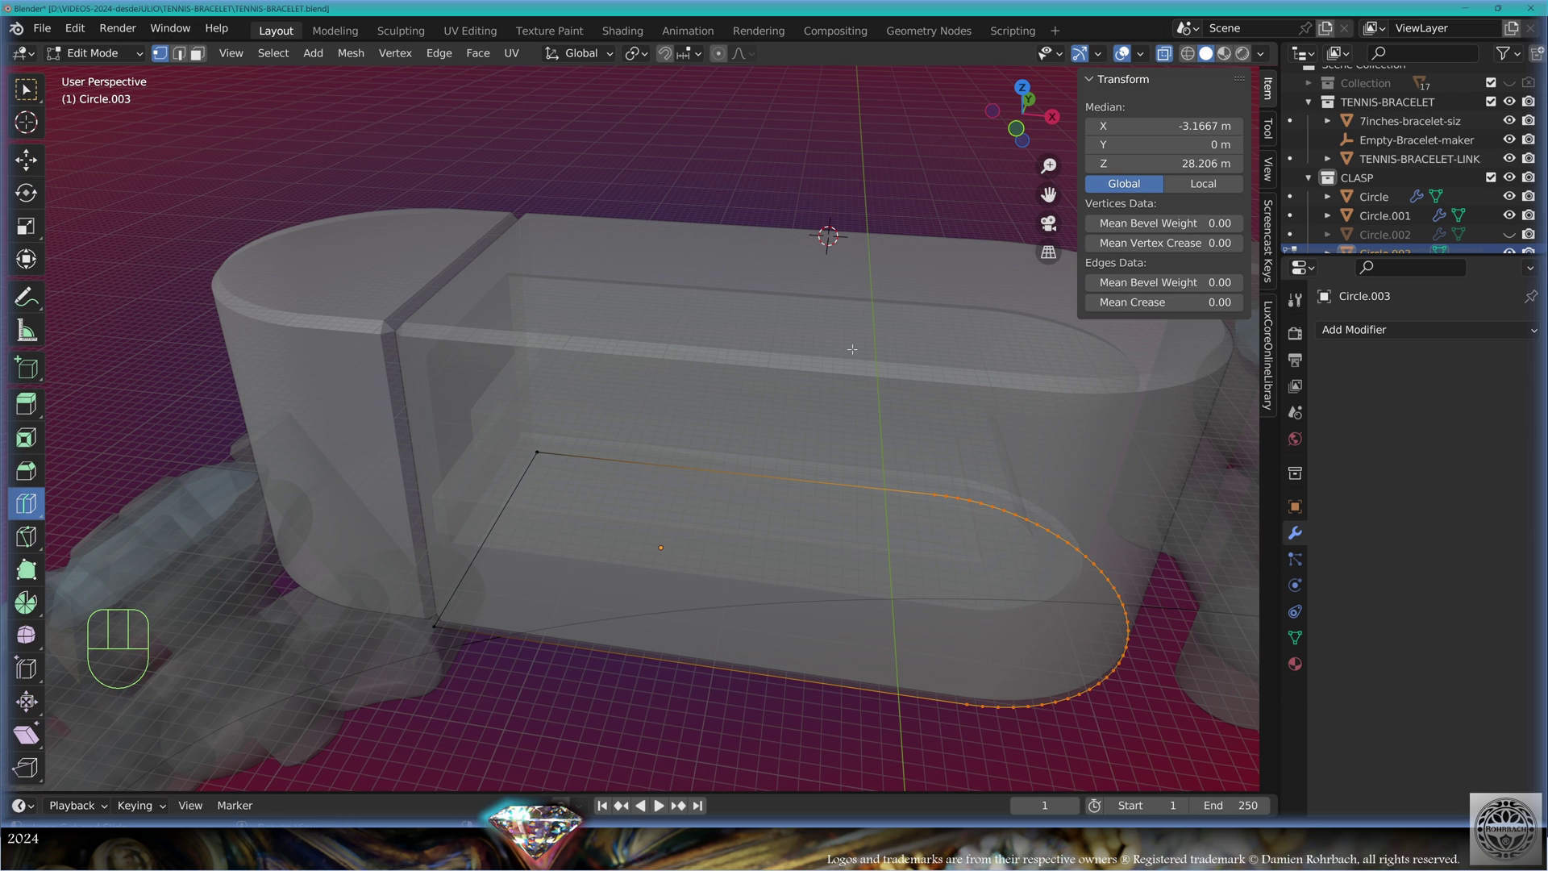
key("Delete")
left_click(848, 329)
Raise the remaining edge to about 30.4 m in Z and extrude it about 1.43 m upward into a stop plate
key("a")
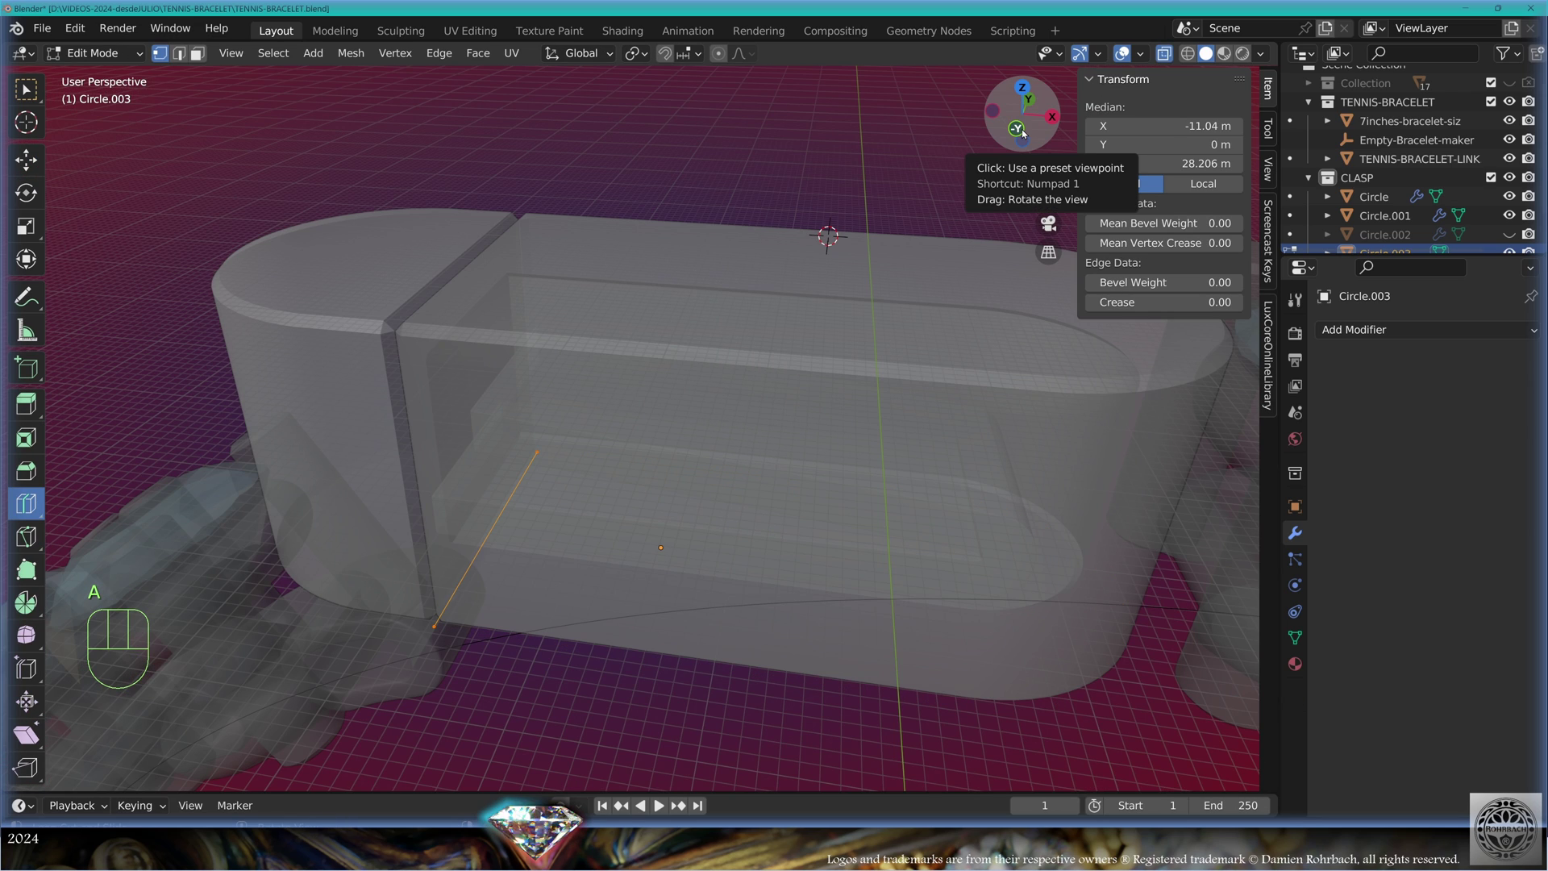
left_click(1022, 130)
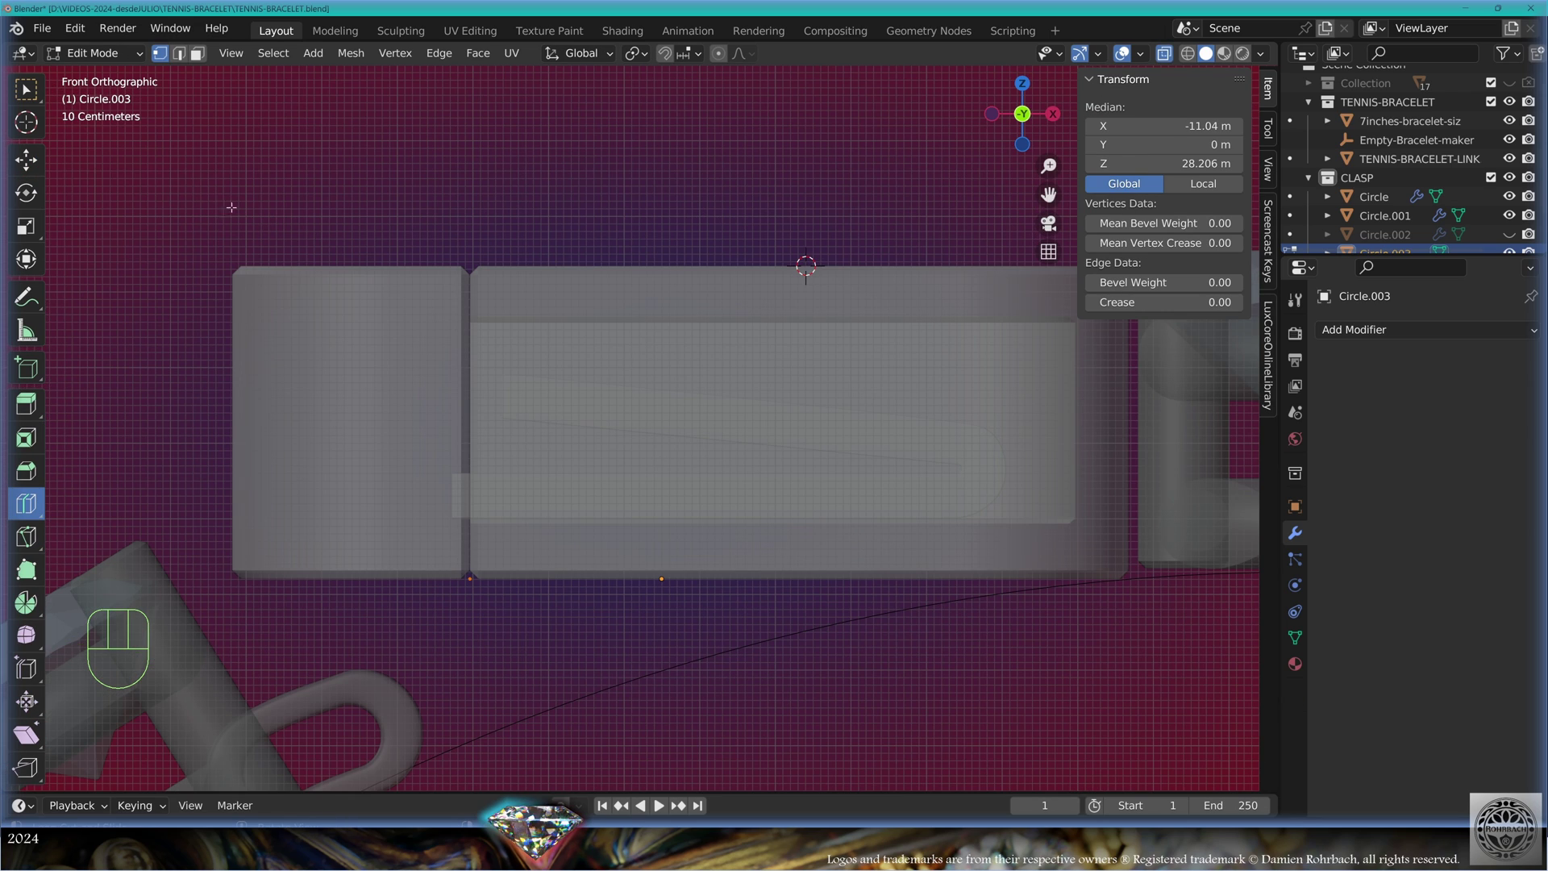
left_click(26, 160)
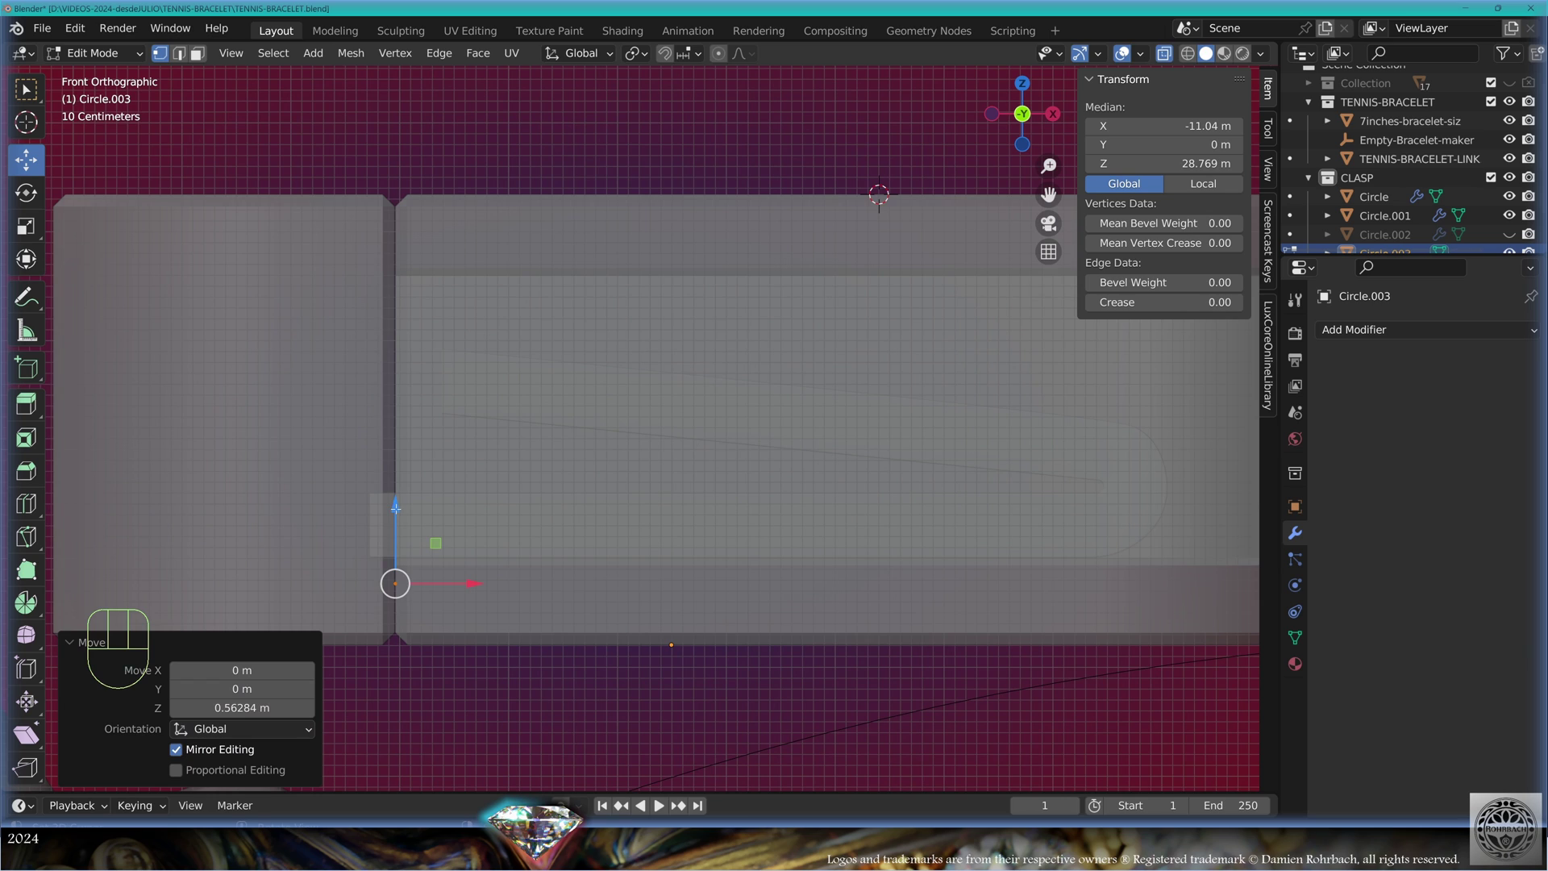
left_click_drag(396, 503, 395, 322)
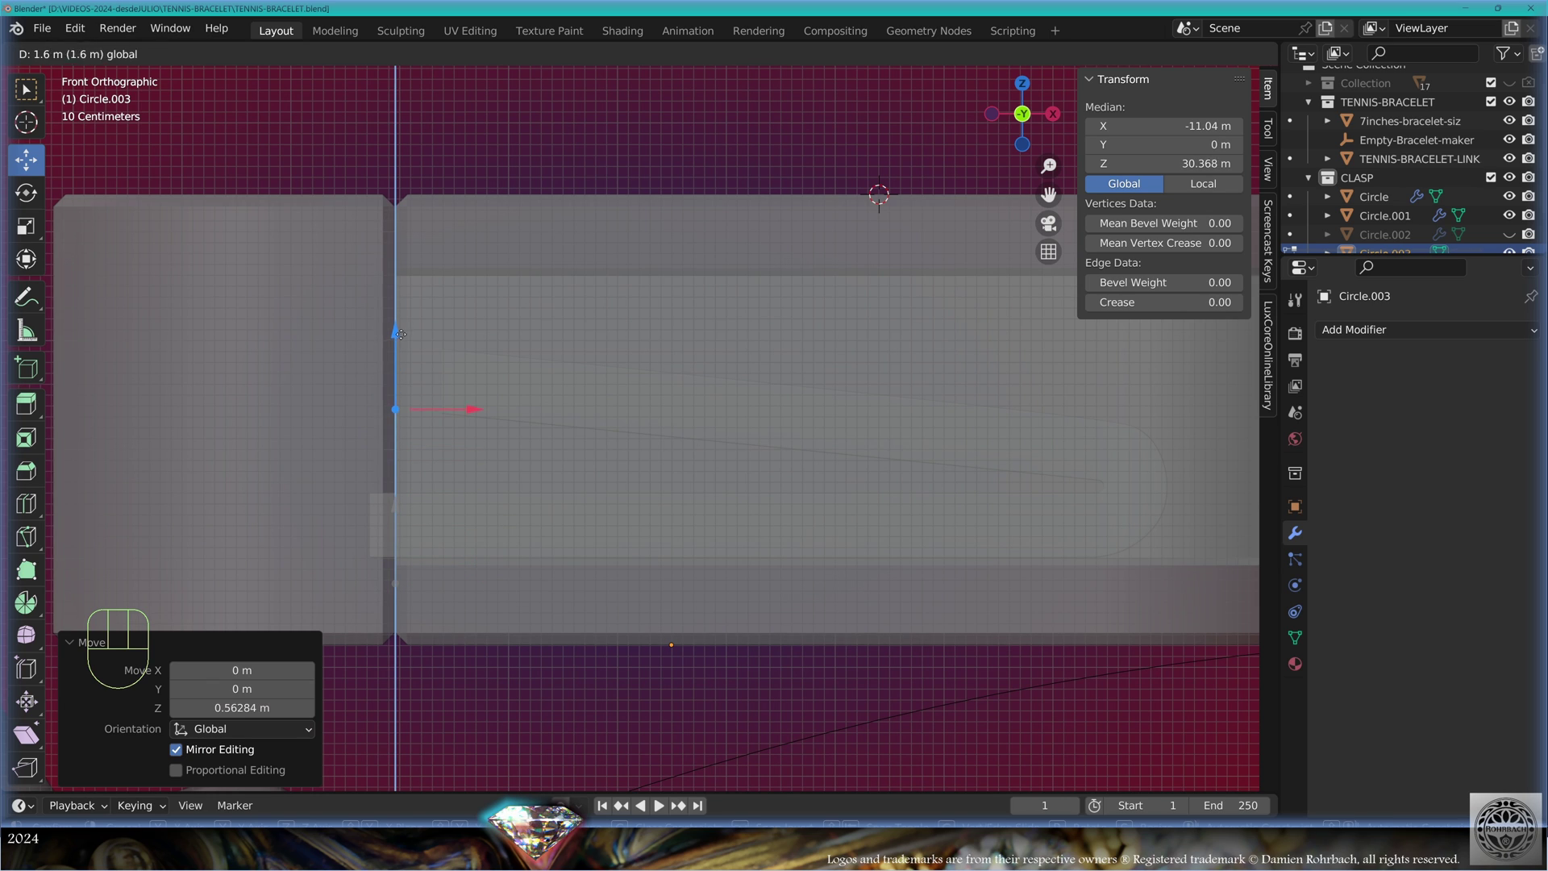
key("e")
key("z")
left_click(495, 348)
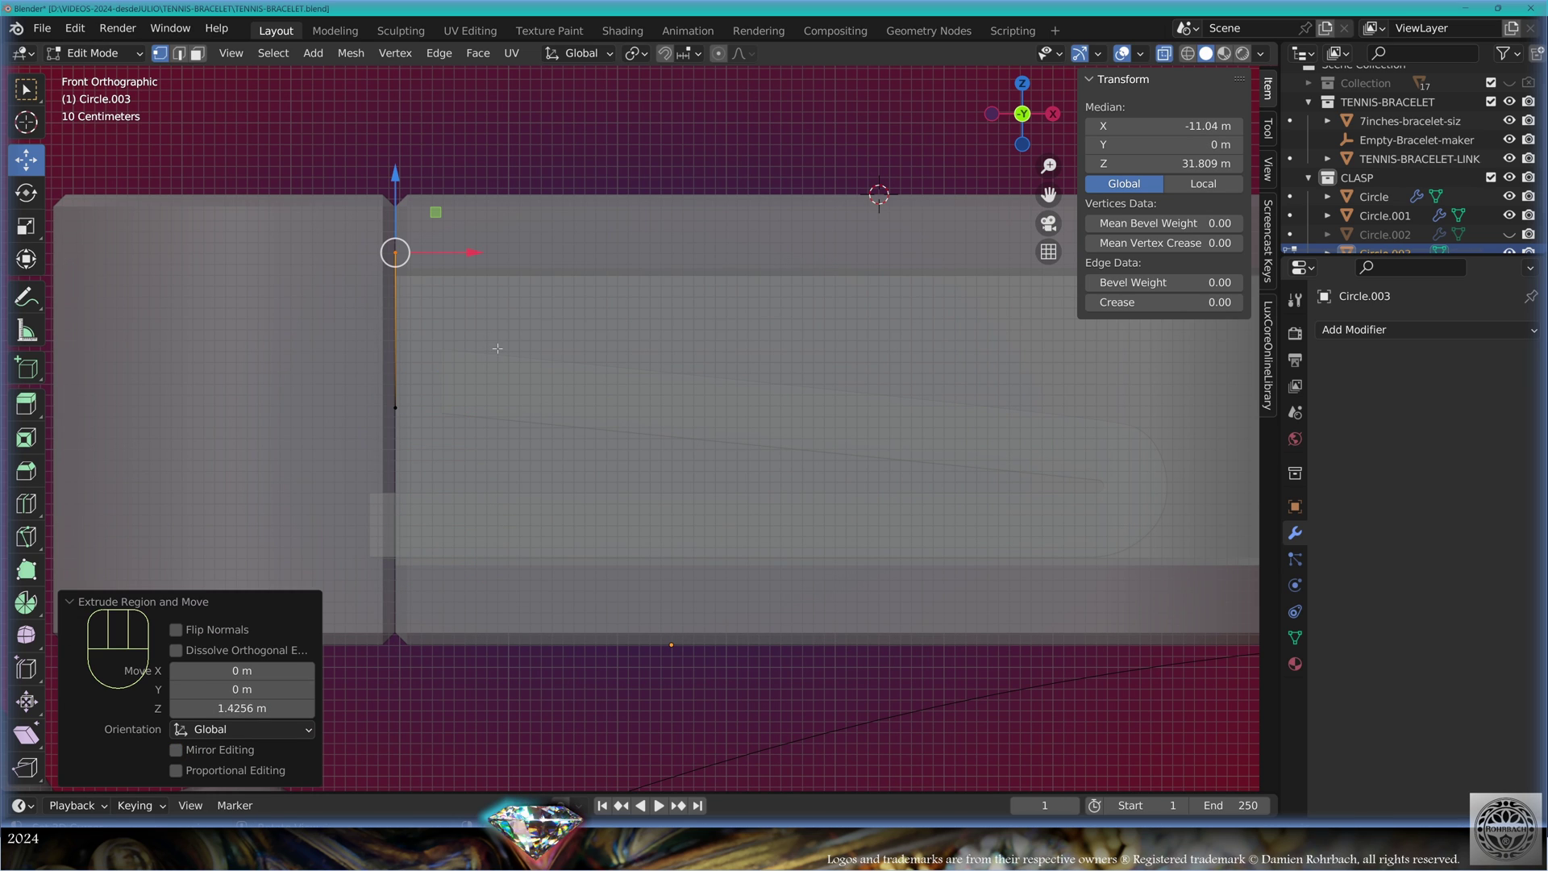
Scale the stop plate's face along Y to about 0.88 so it fits between the box's side walls
middle_click_drag(558, 480, 585, 485)
key("s")
key("y")
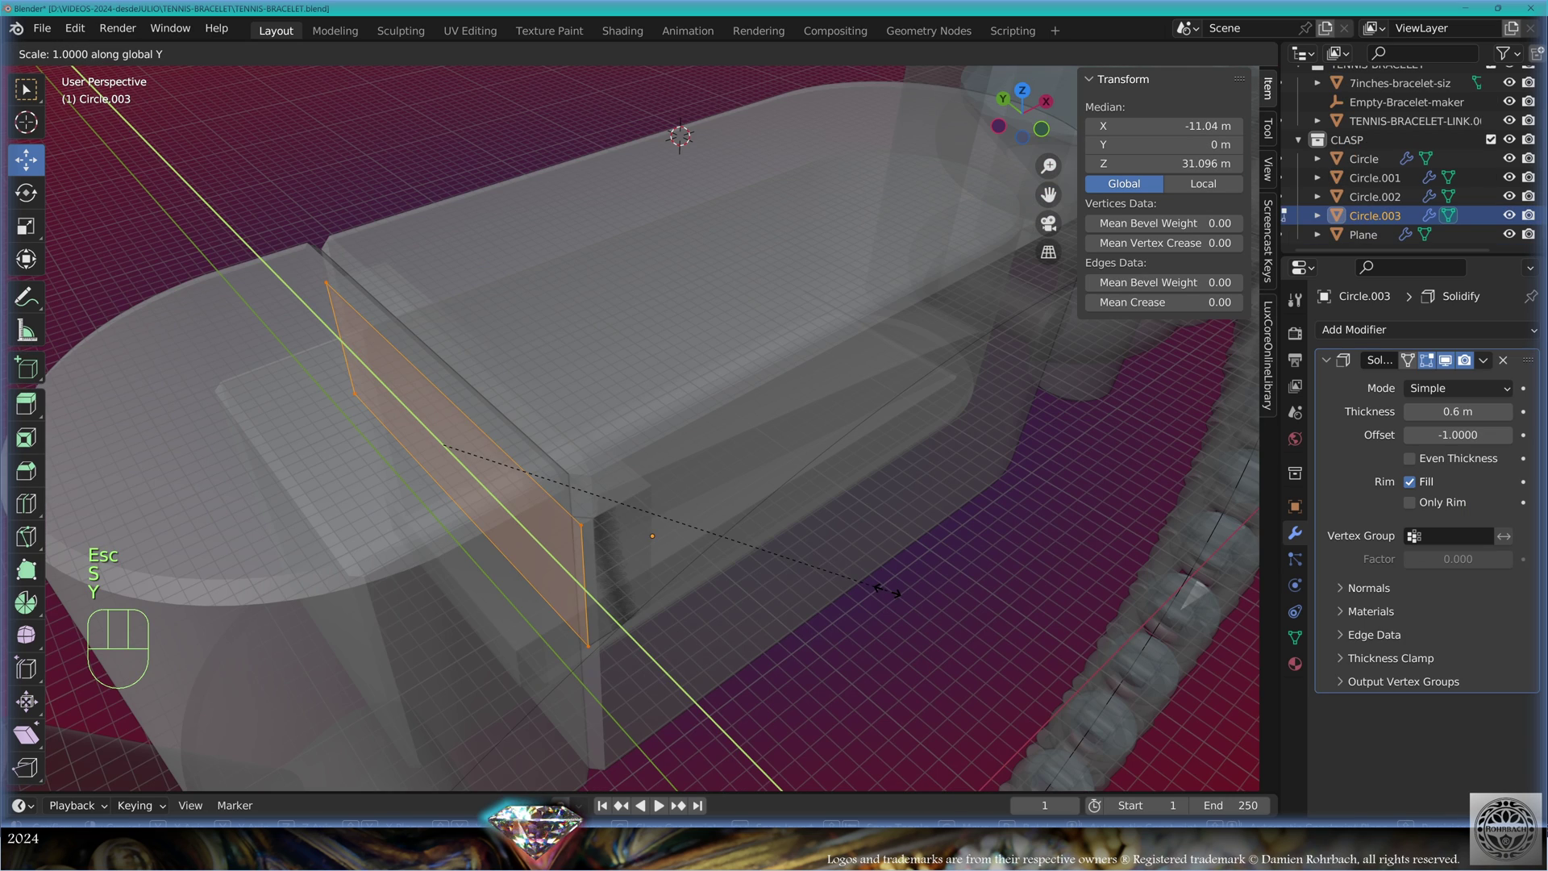
left_click(838, 562)
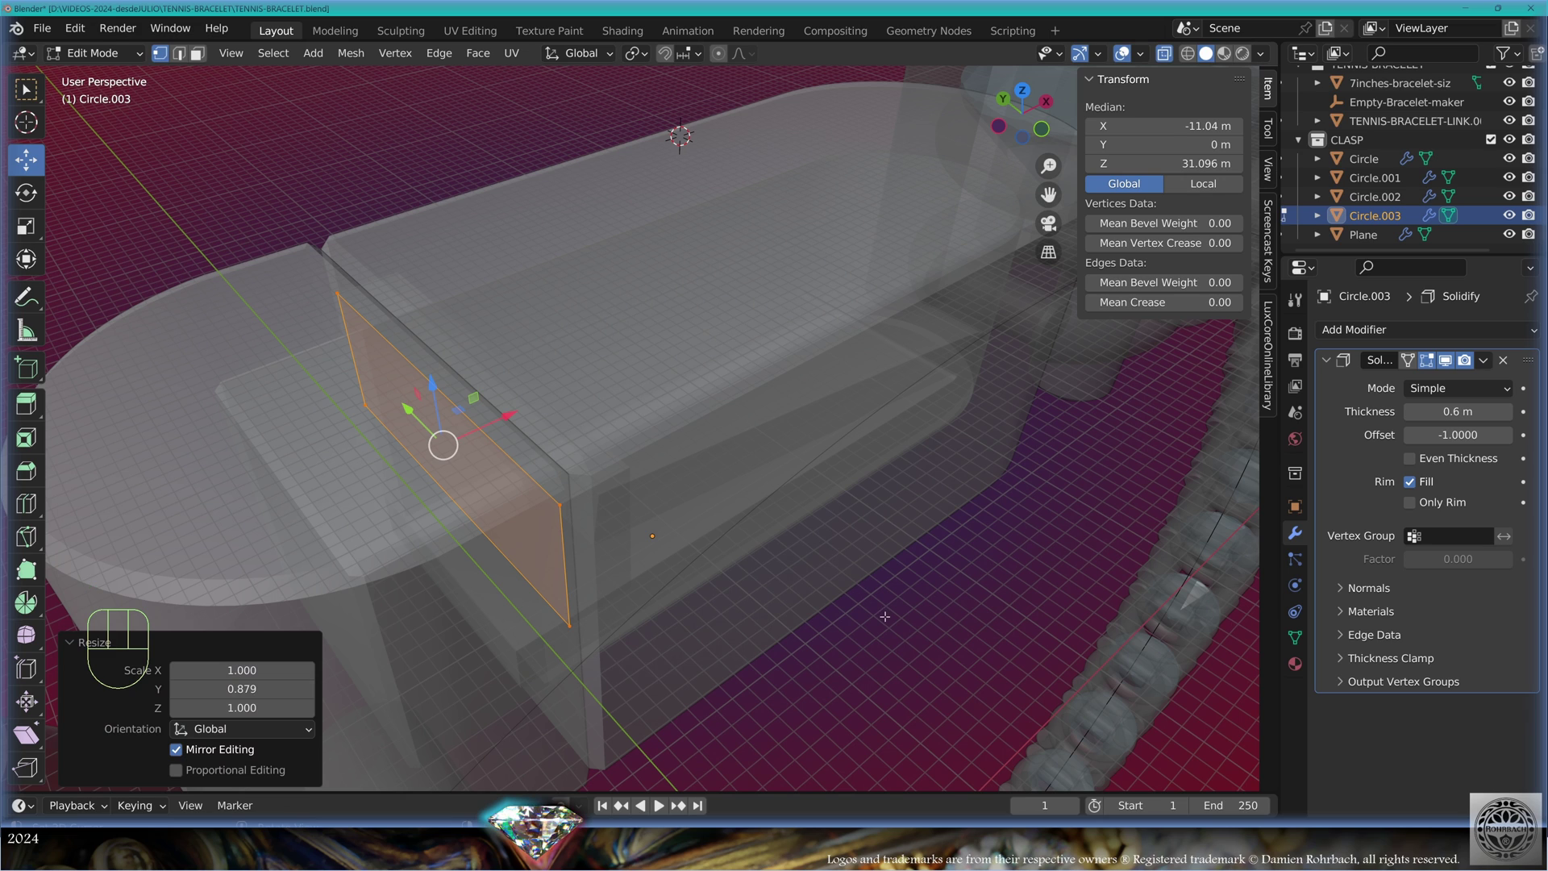
key("Tab")
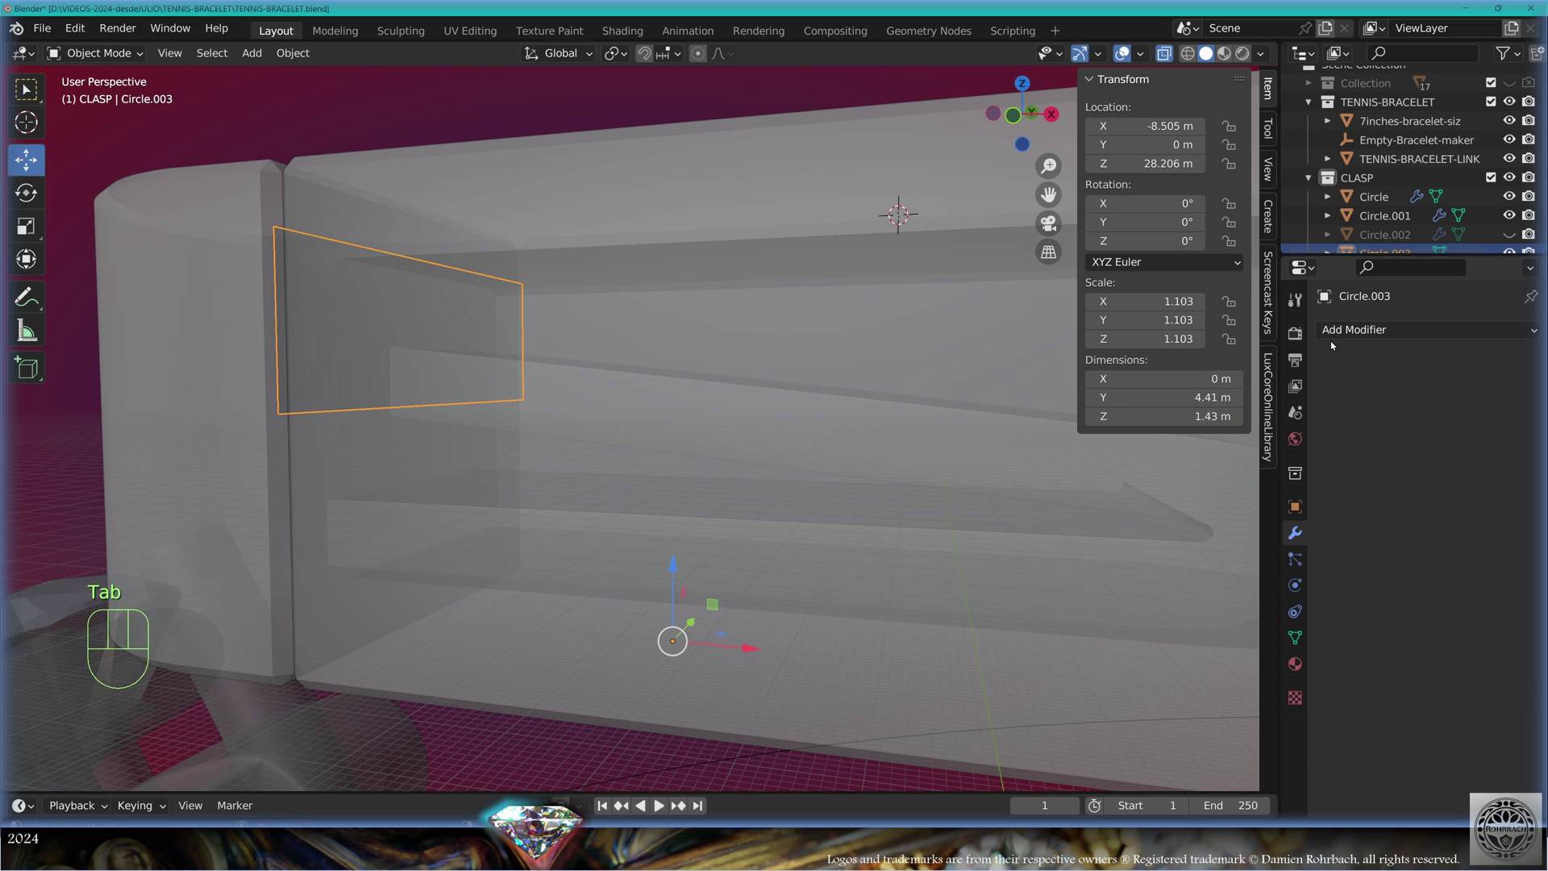
Add a Solidify modifier to the stop plate with a thickness of 0.6 m
left_click(1355, 329)
key("Escape")
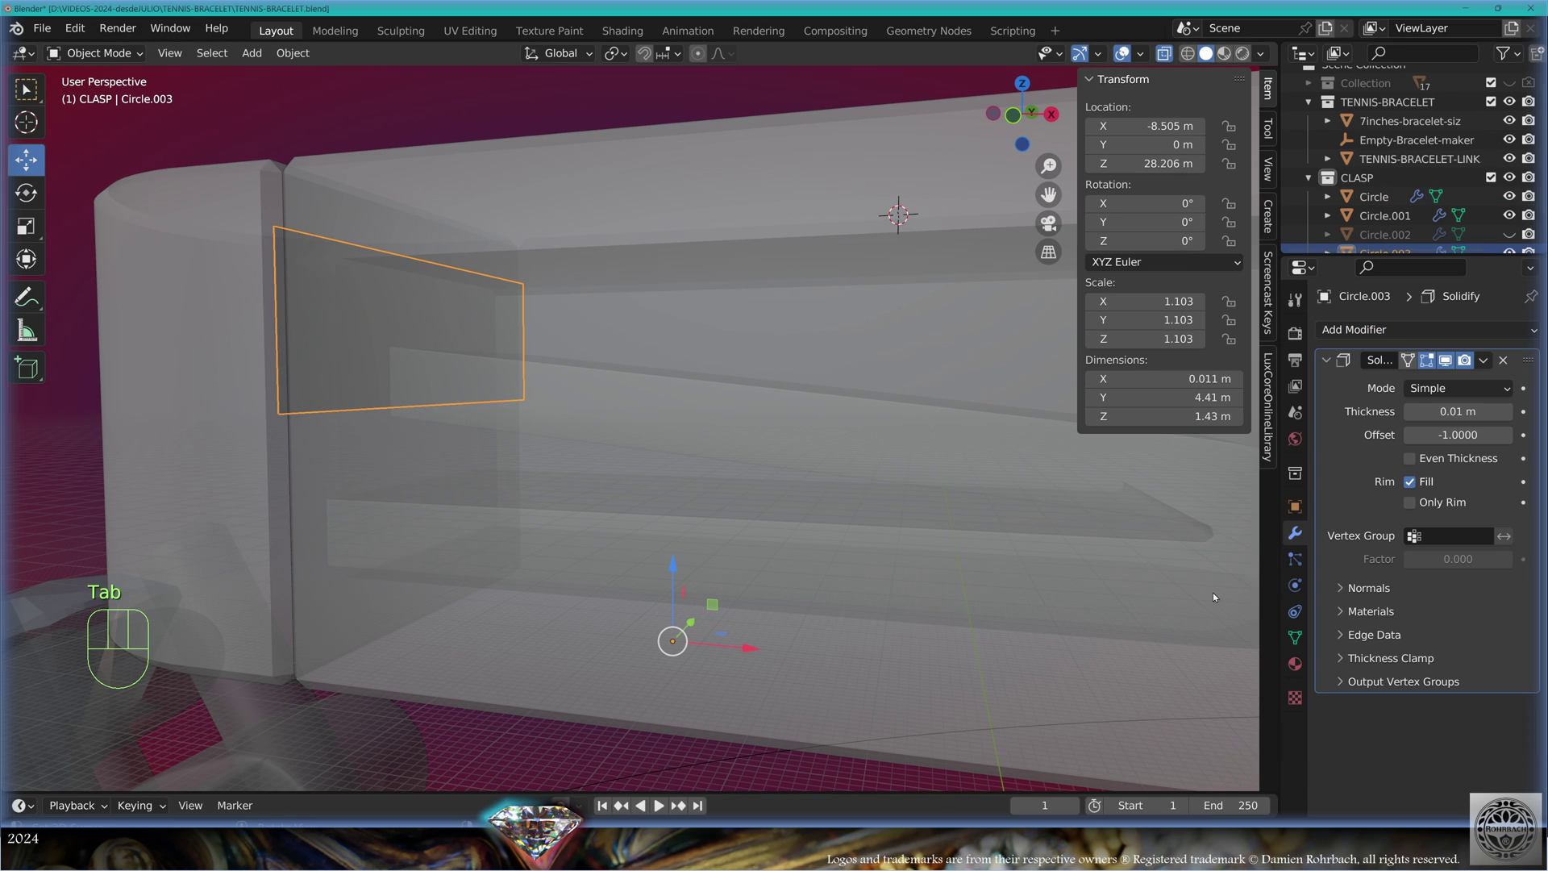
left_click_drag(1459, 411, 1492, 411)
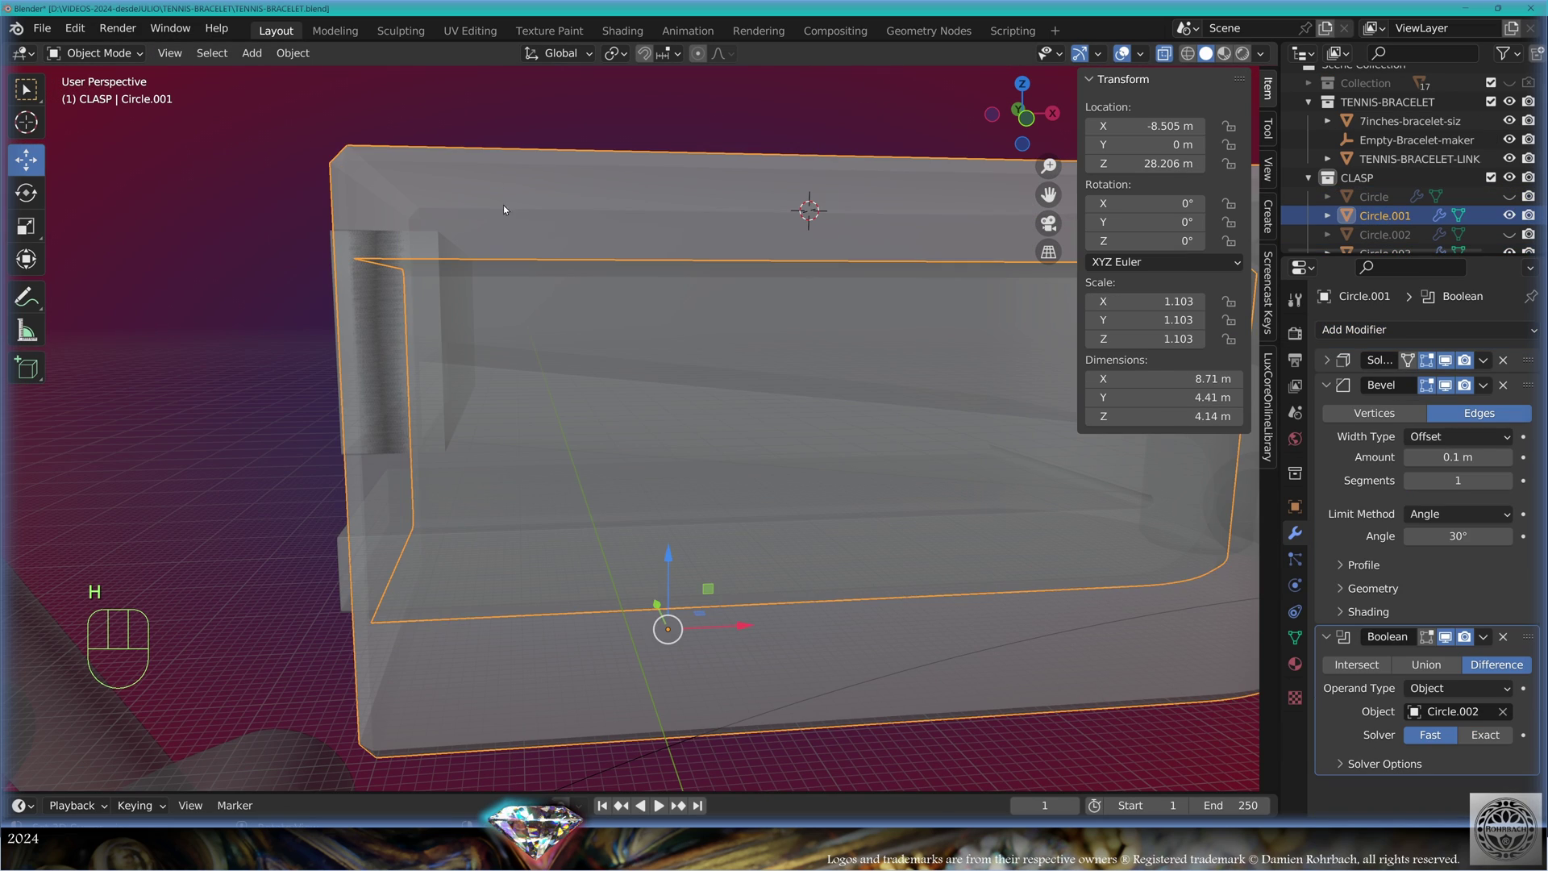
Hide the clasp bodies and move the free-end vertices of the tongue's upper arm to sit just behind the stop plate
key("h")
key("h")
key("KP_1")
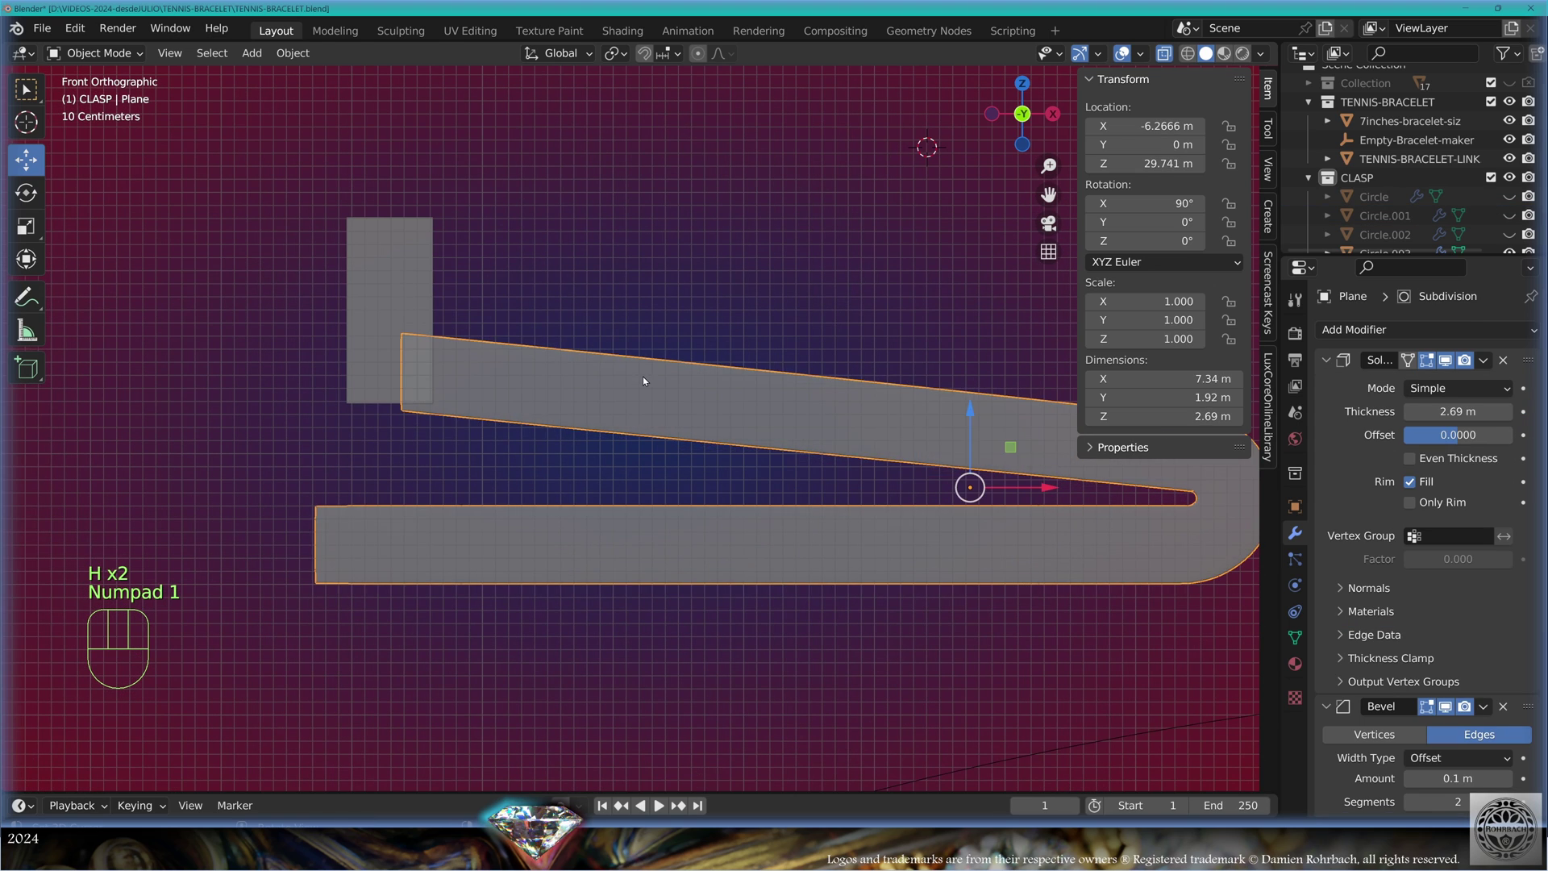
key("Tab")
key("alt+z")
key("alt+a")
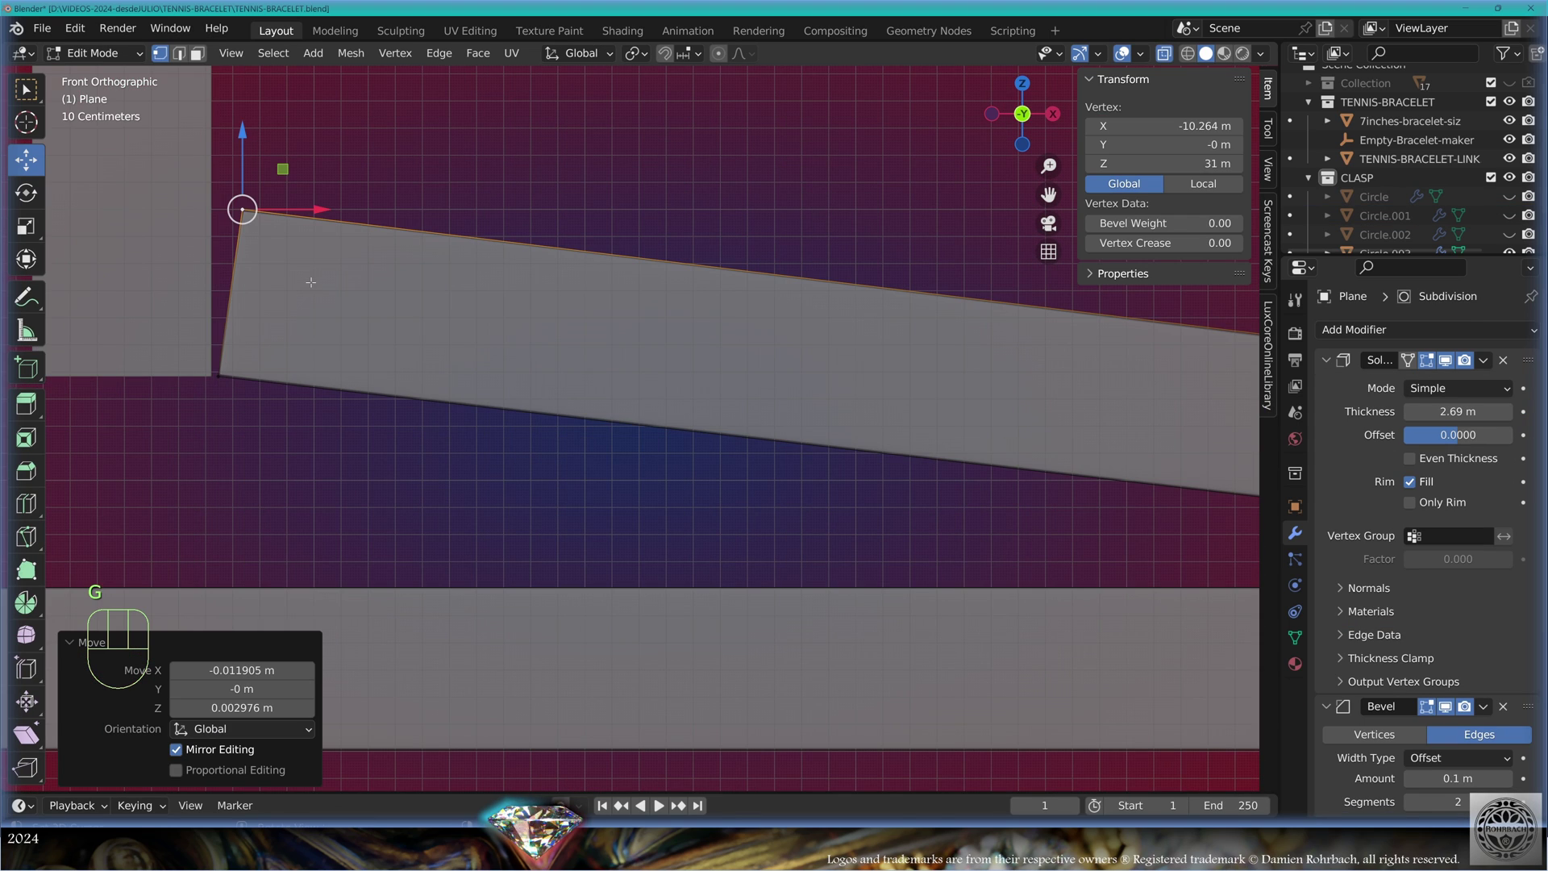
key("g")
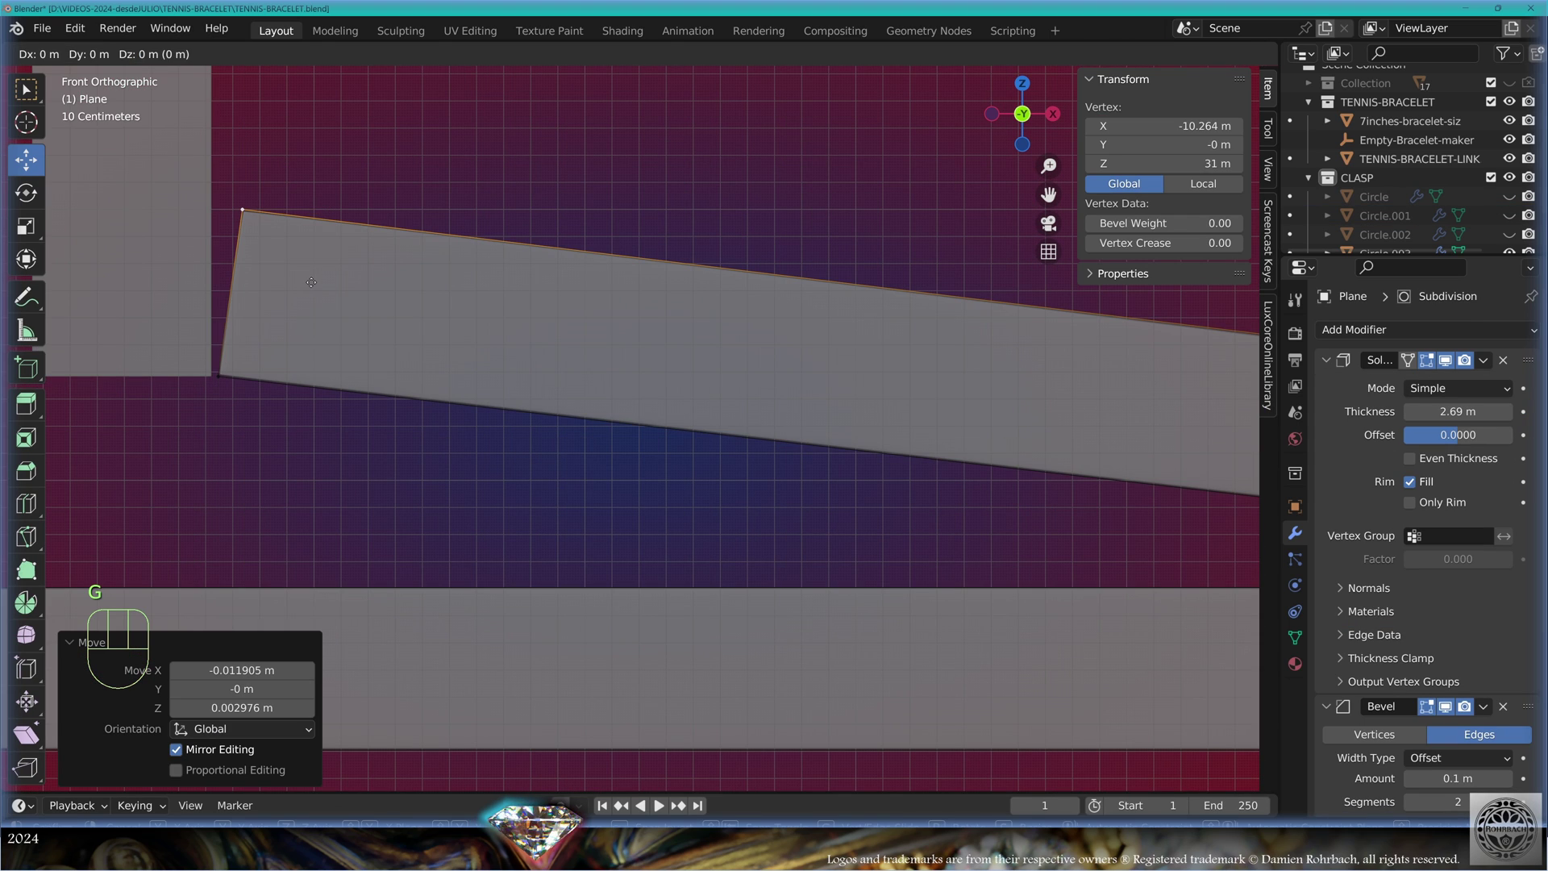
left_click(326, 302)
scroll(325, 303, "down", 4)
key("Tab")
middle_click_drag(1430, 215, 1419, 160)
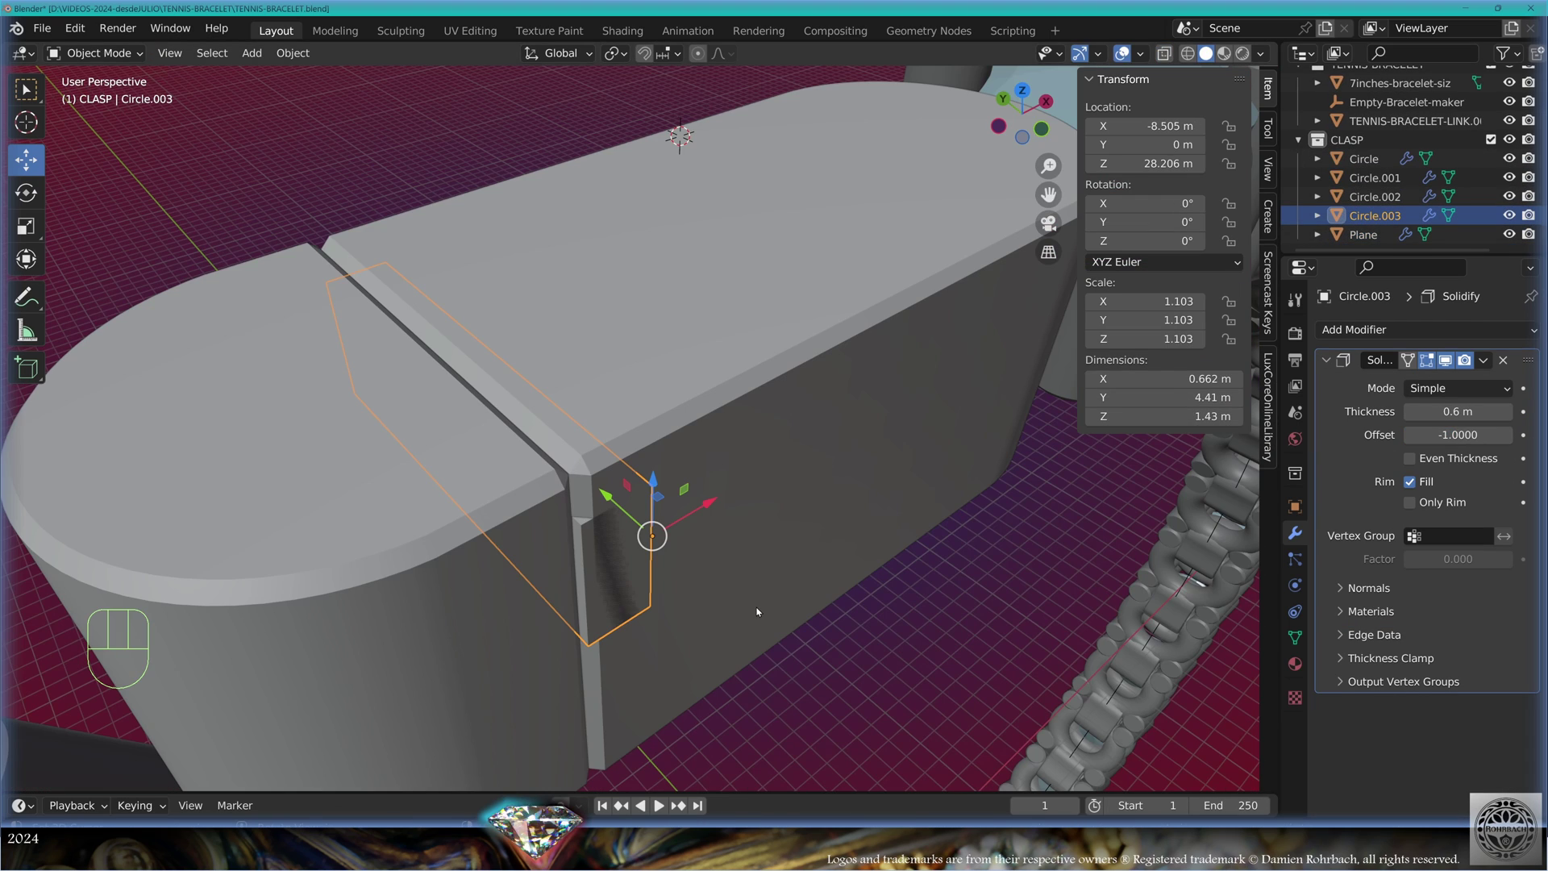
key("Tab")
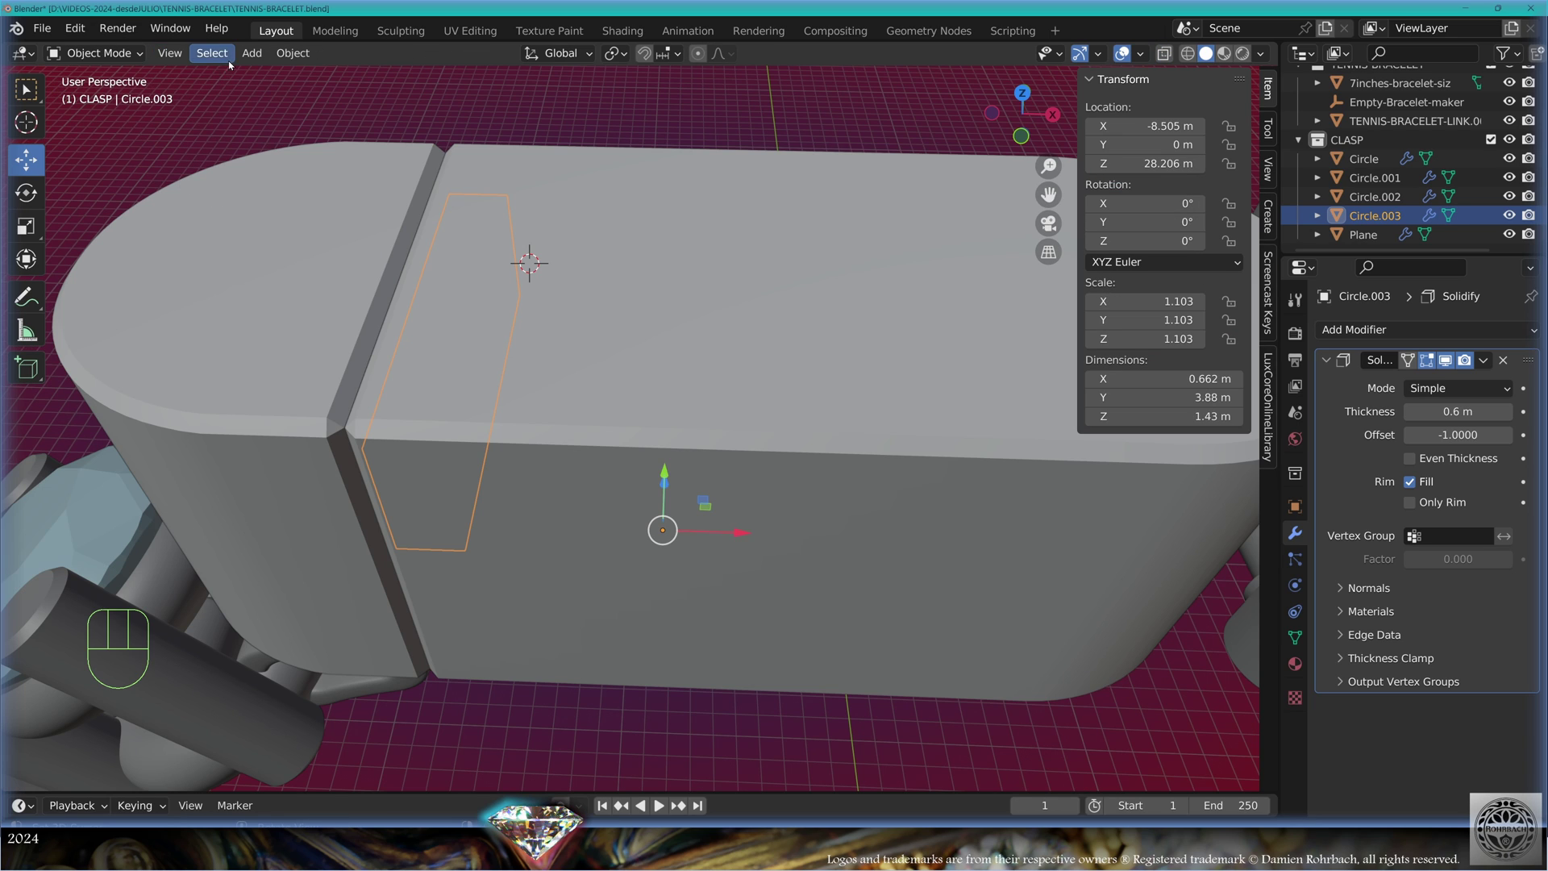
Add a cutter cube at the clasp opening, positioned at X -10.462 m, Y 0 m, Z 31.583 m and scaled by 2 in Z
left_click(252, 52)
mouse_move(315, 74)
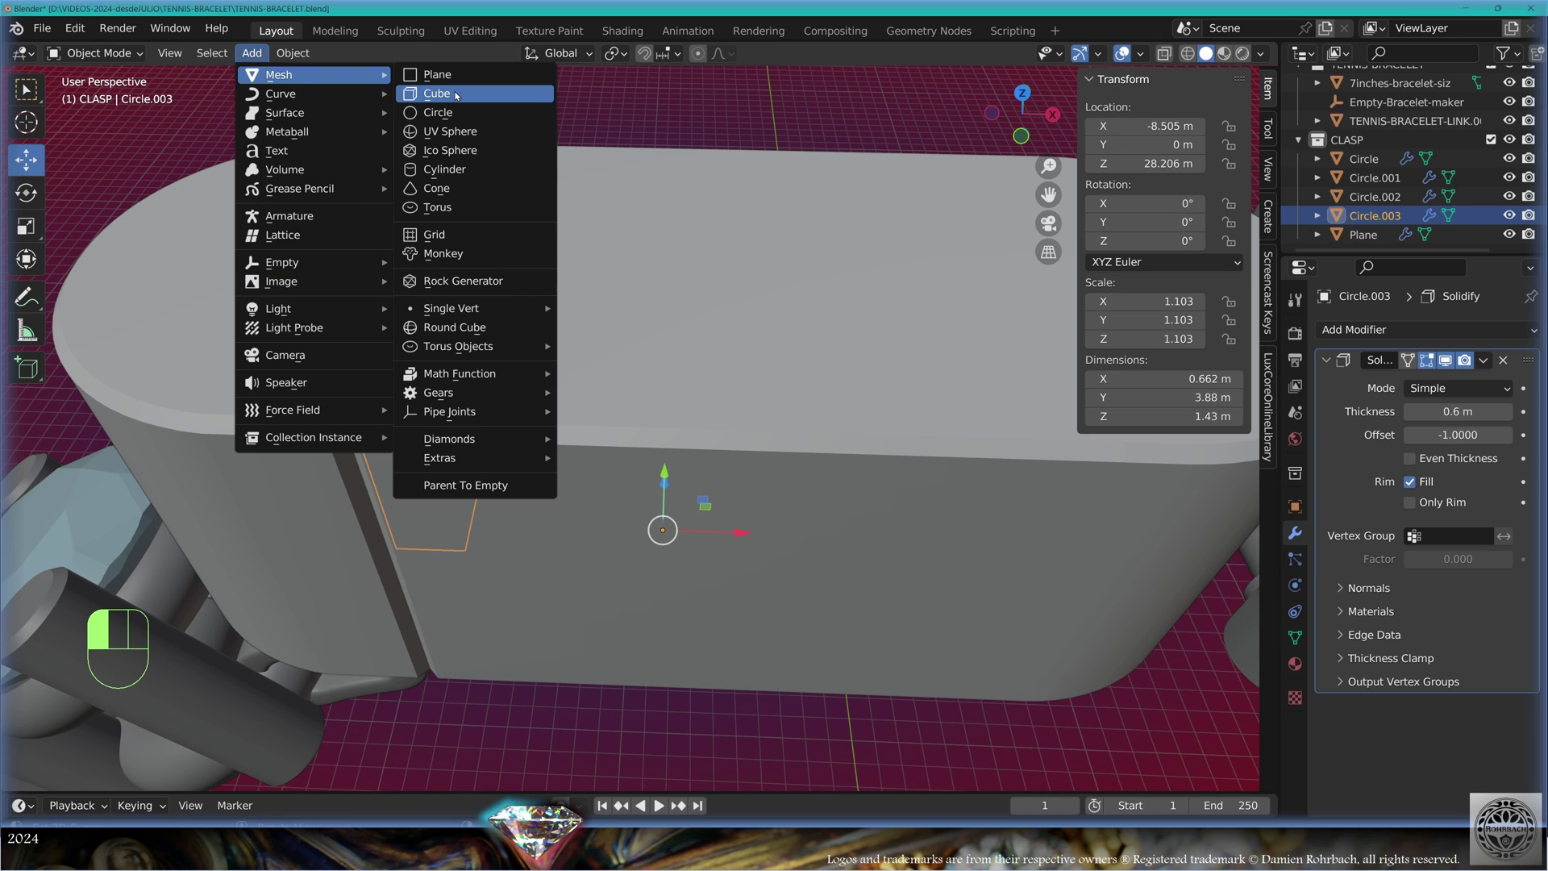
left_click(457, 96)
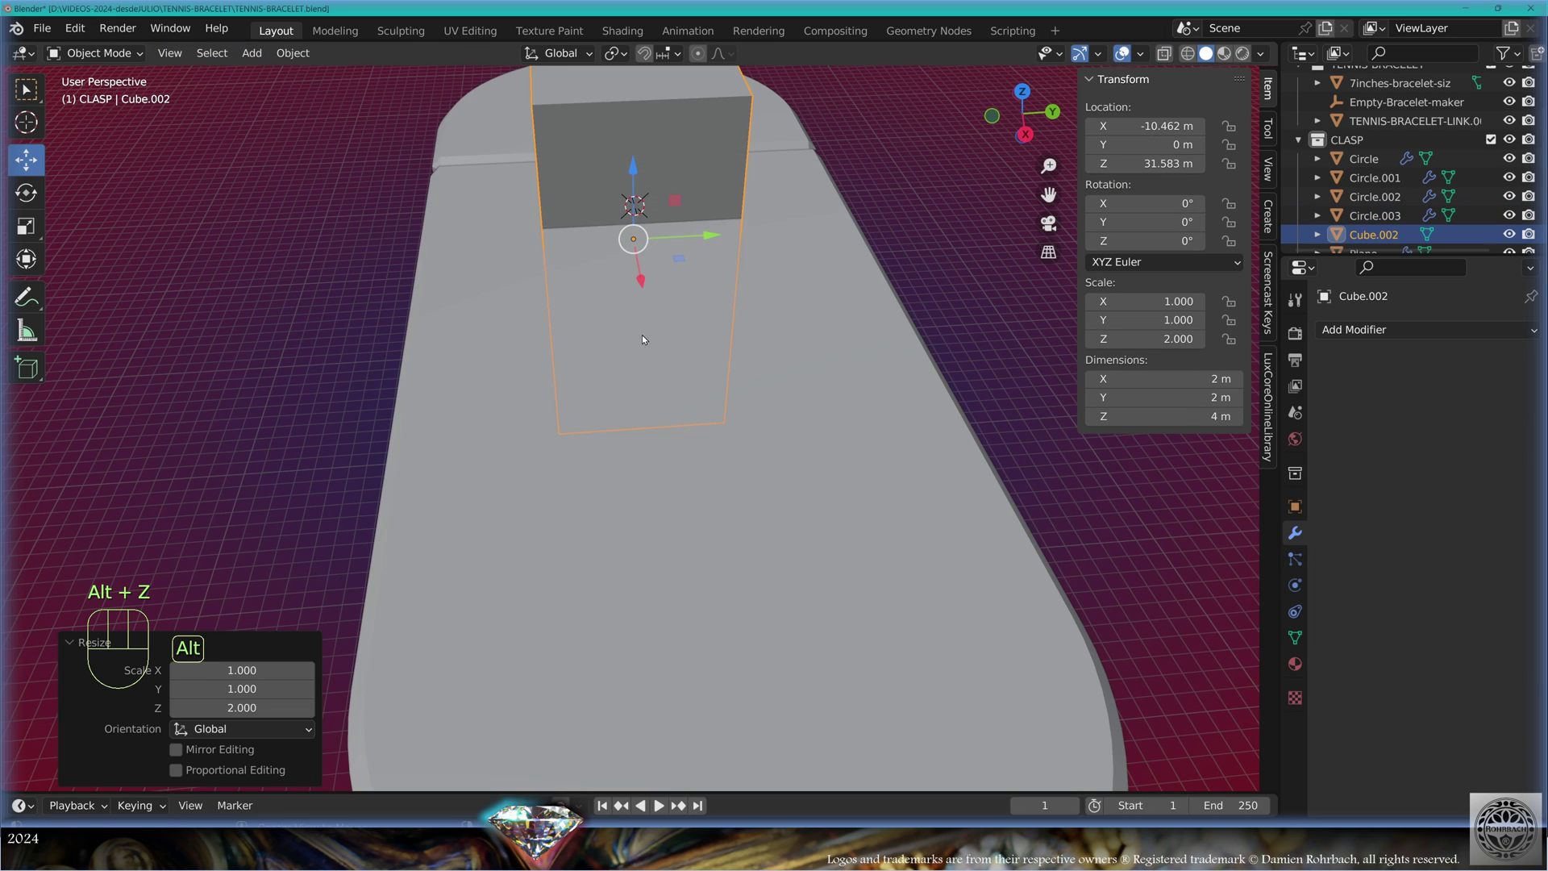
middle_click_drag(643, 342, 608, 460)
scroll(608, 464, "up", 3)
Add a second Boolean Difference modifier to the longer clasp body, using the new cube as the cutter
left_click(854, 363)
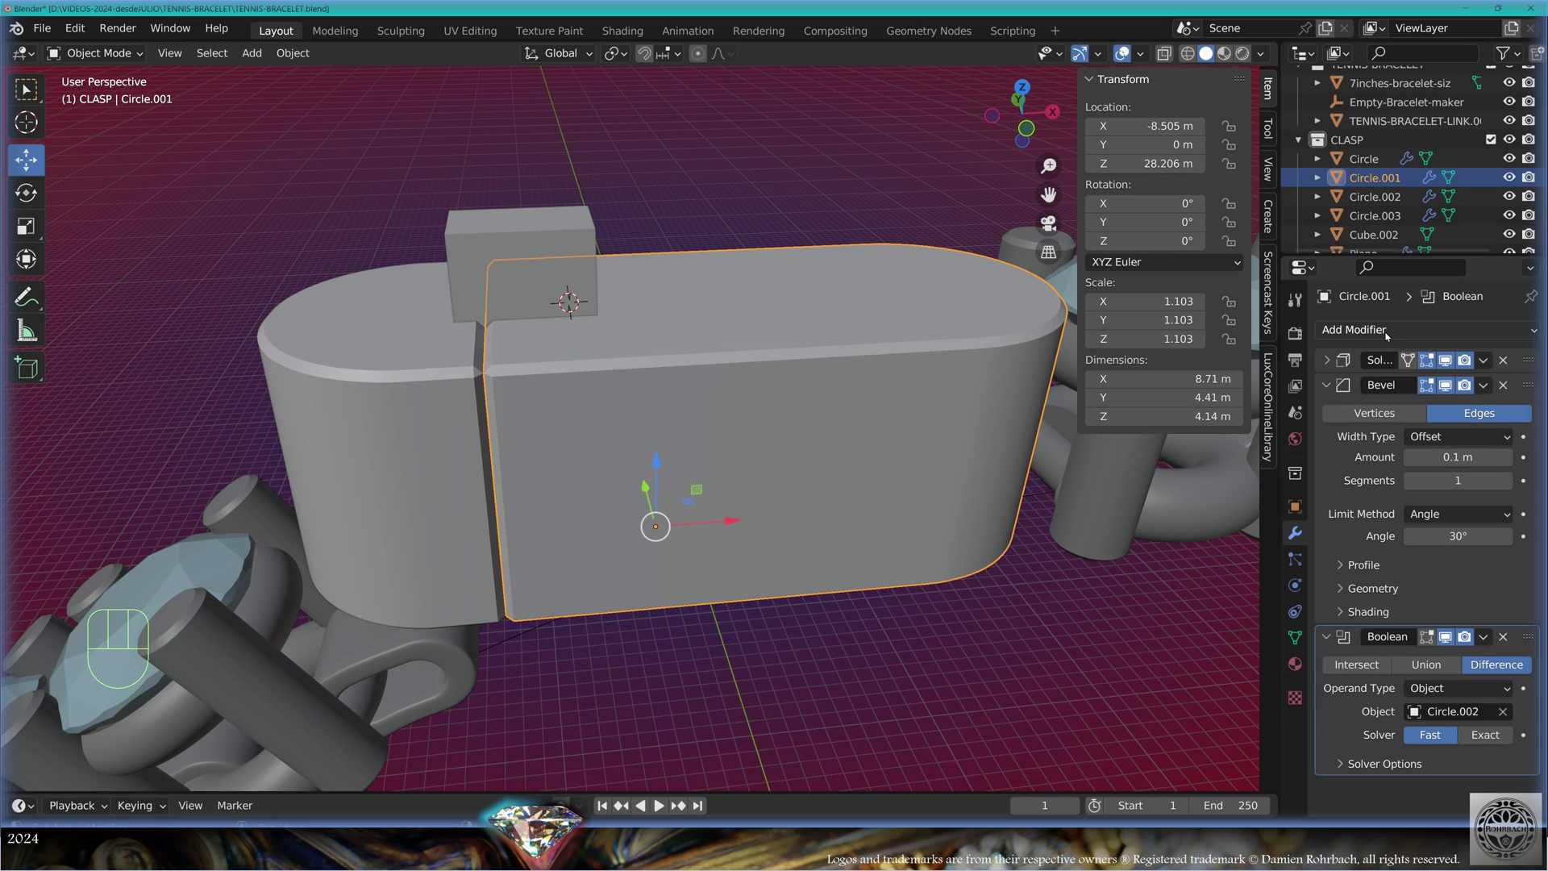
left_click(1385, 331)
left_click(1143, 423)
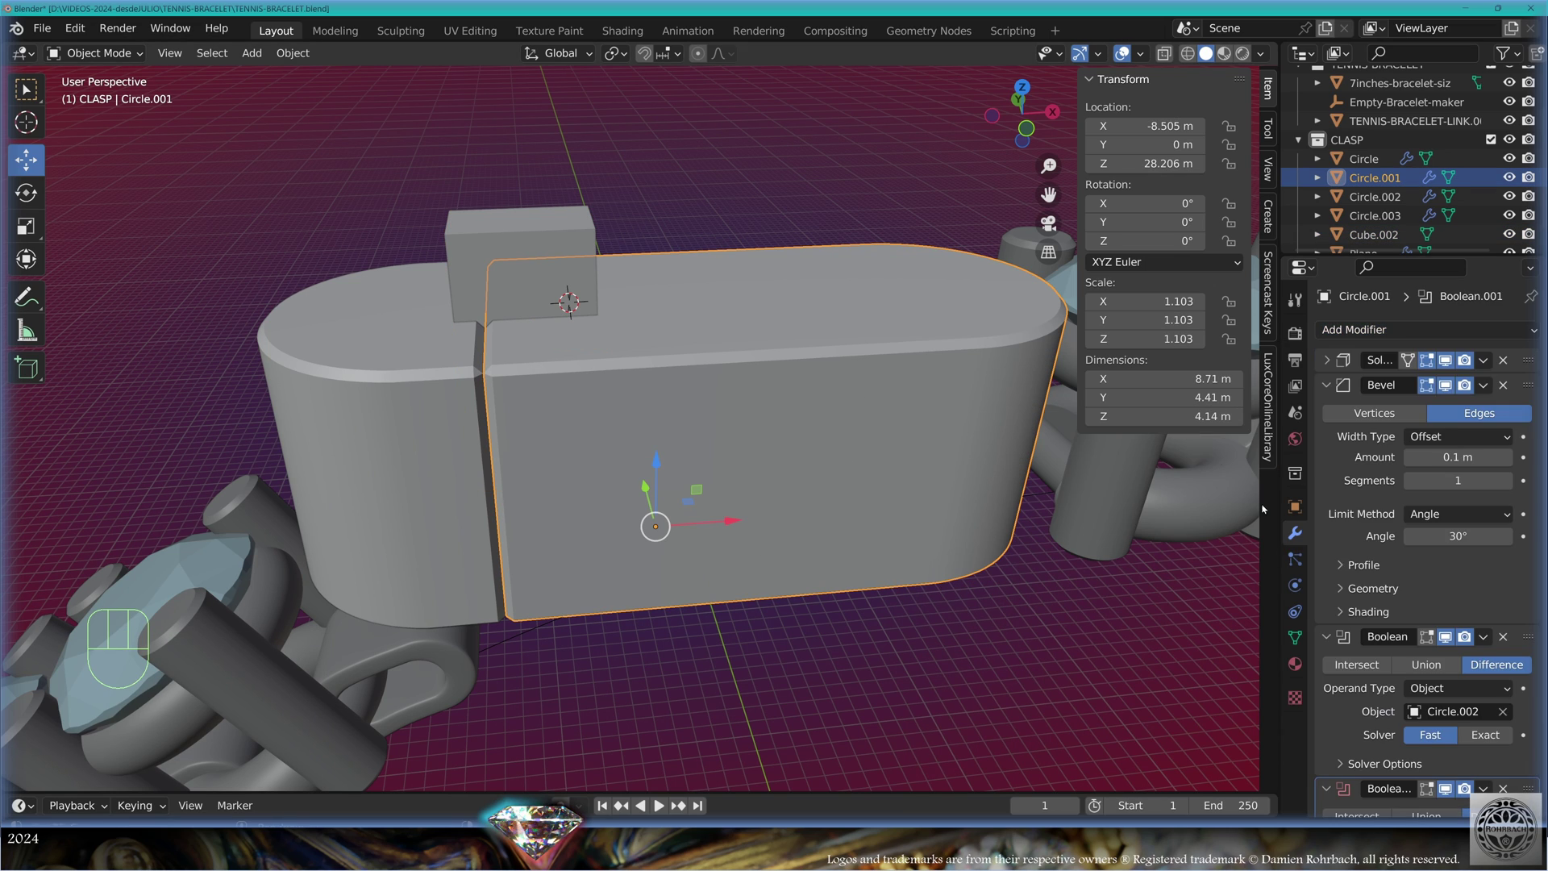
scroll(1435, 645, "down", 3)
left_click(1504, 752)
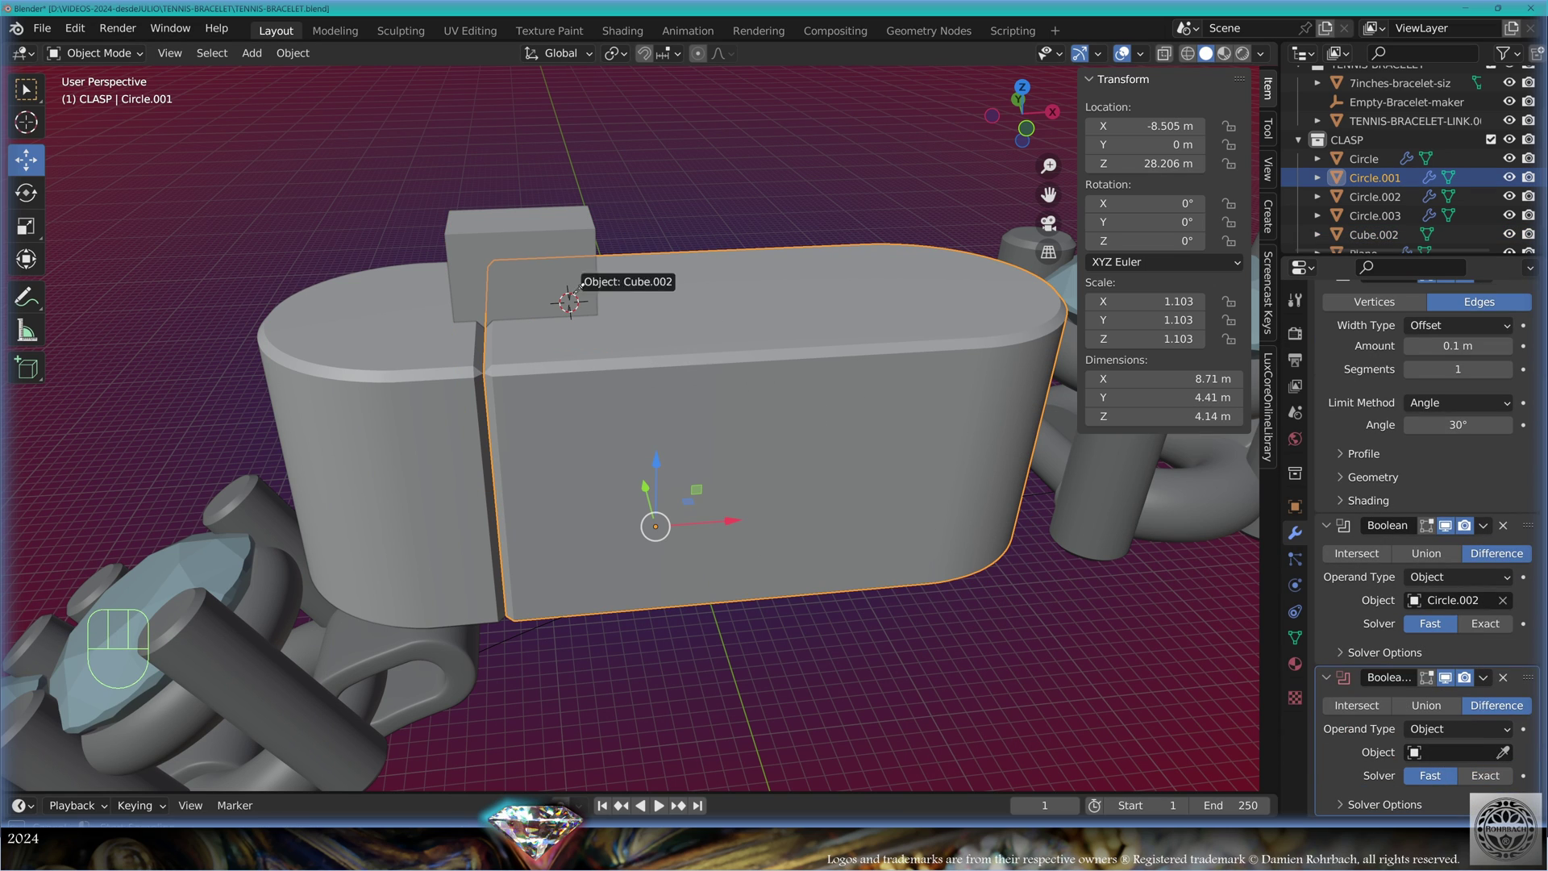
left_click(546, 244)
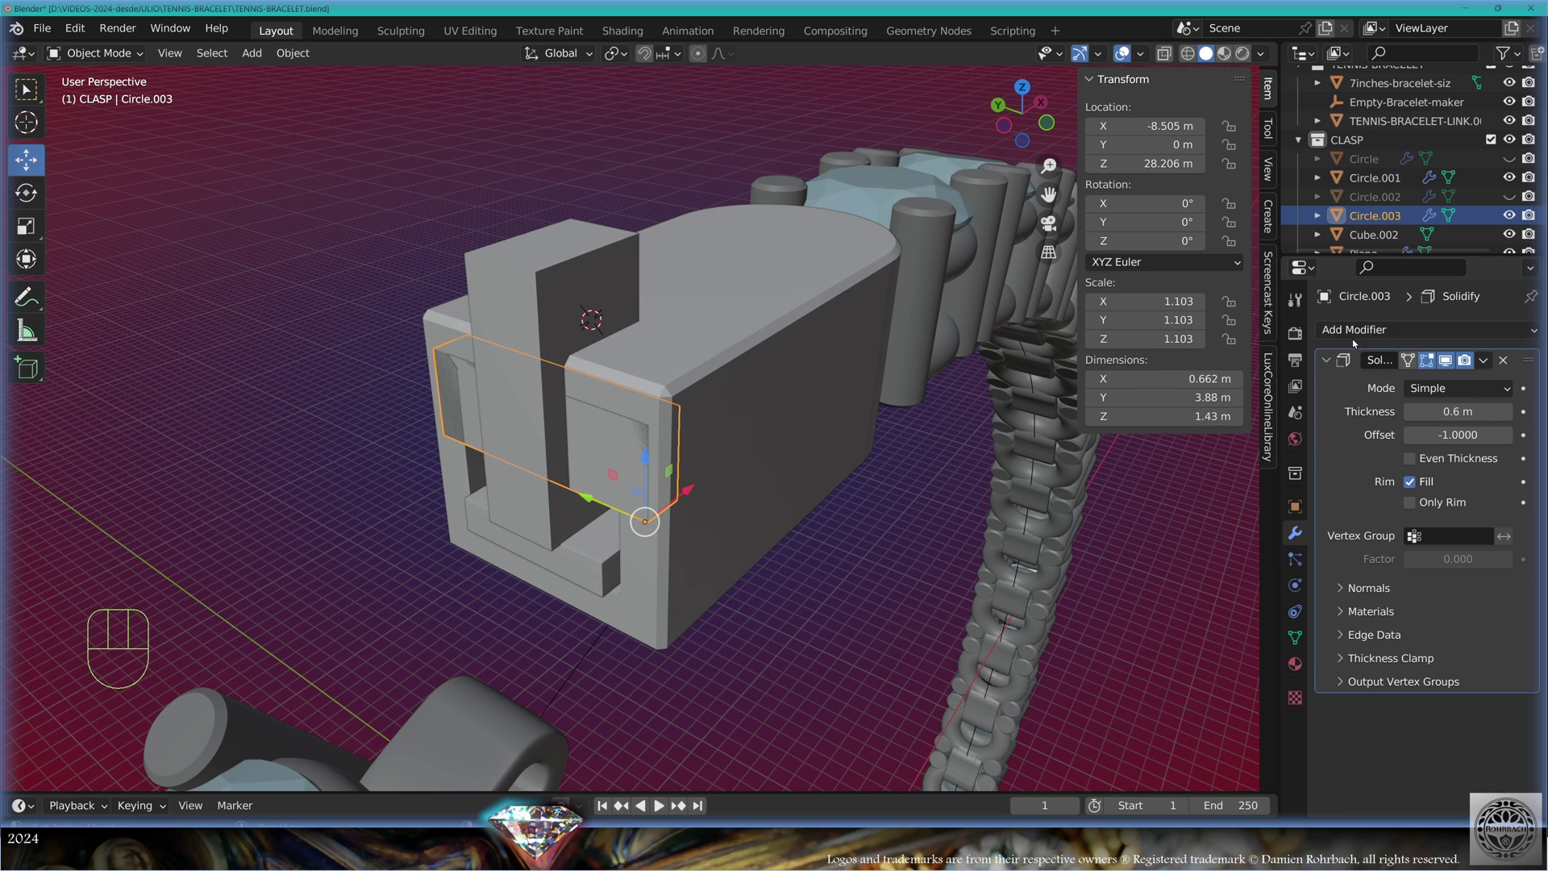
Add a Boolean Difference modifier to the stop plate with the same cutter cube, and narrow the cube to 0.6 along Y
left_click(1363, 329)
left_click(1144, 423)
scroll(1435, 646, "down", 1)
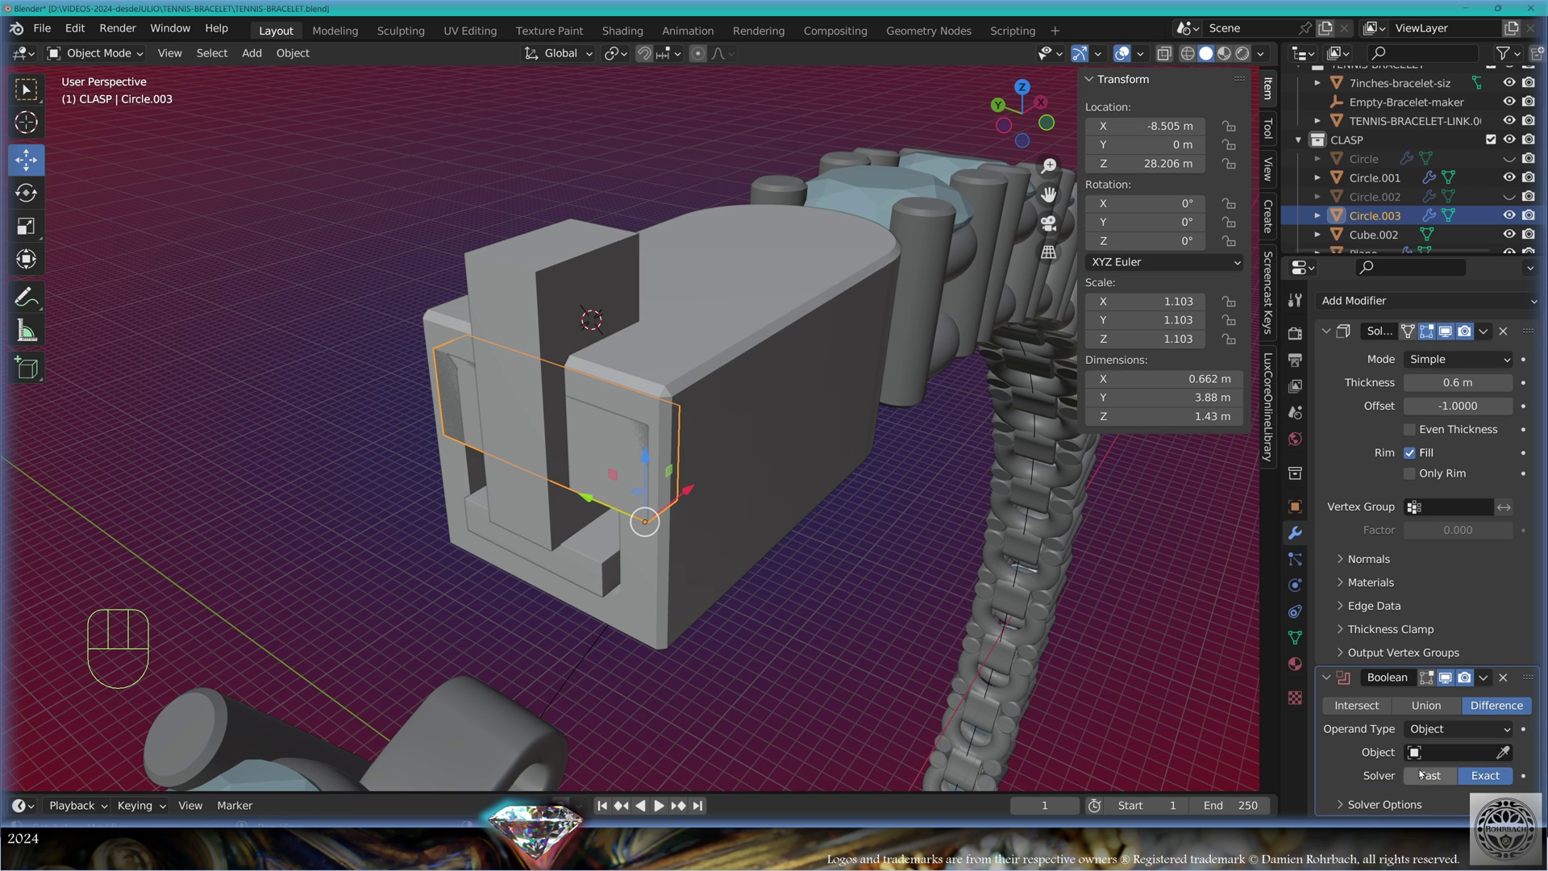
left_click(1503, 752)
left_click(761, 364)
left_click(564, 339)
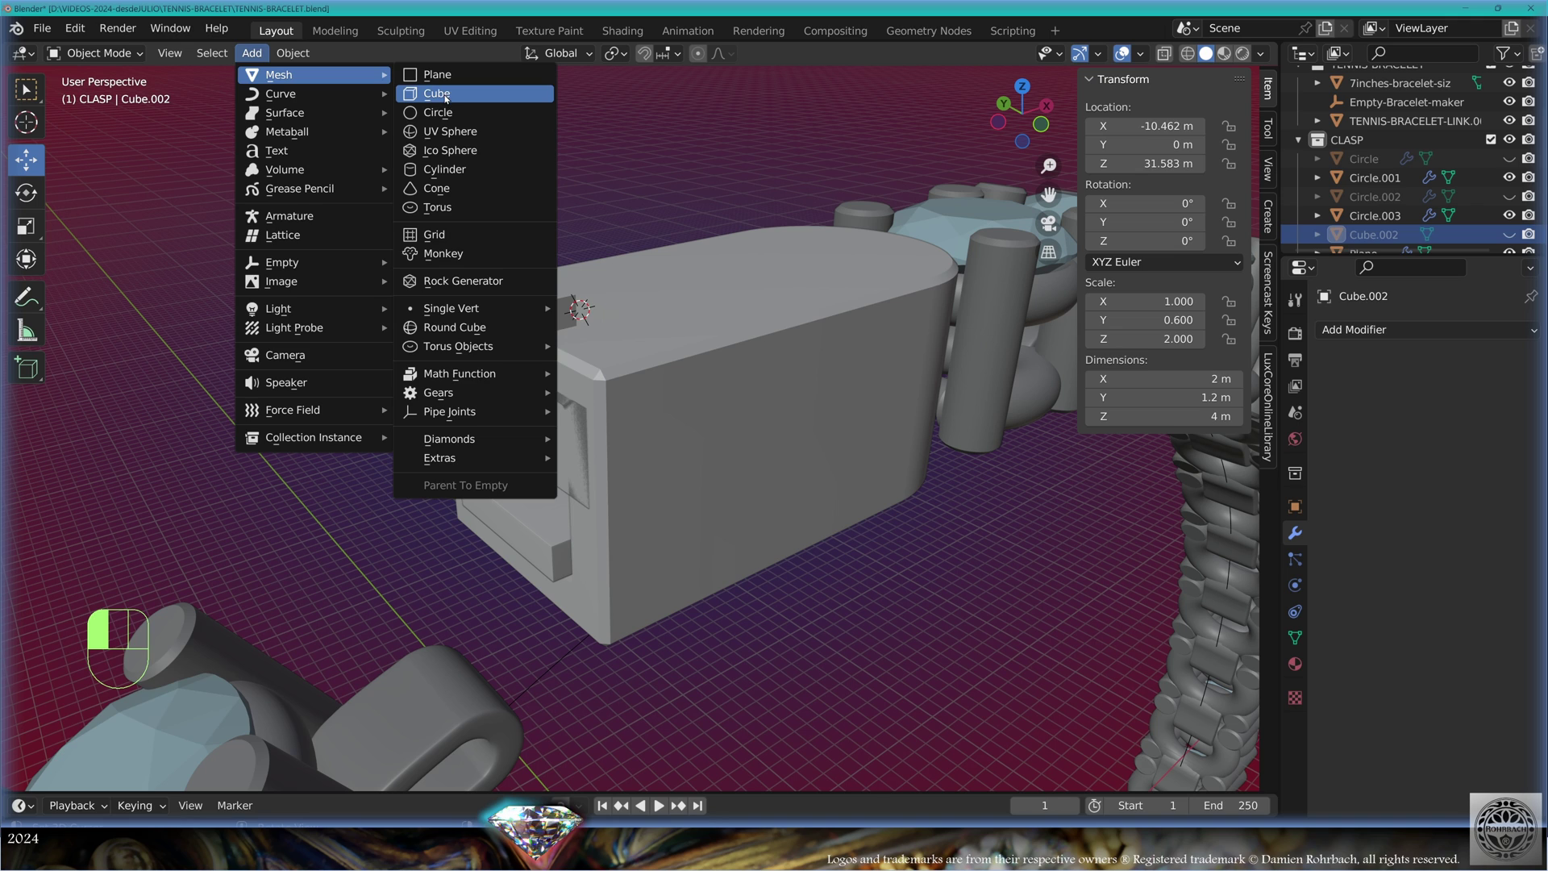
Add a cube above the clasp slot at X -10.066 m, Y 0 m, Z 32.342 m, uniformly scaled to 0.576
left_click(446, 96)
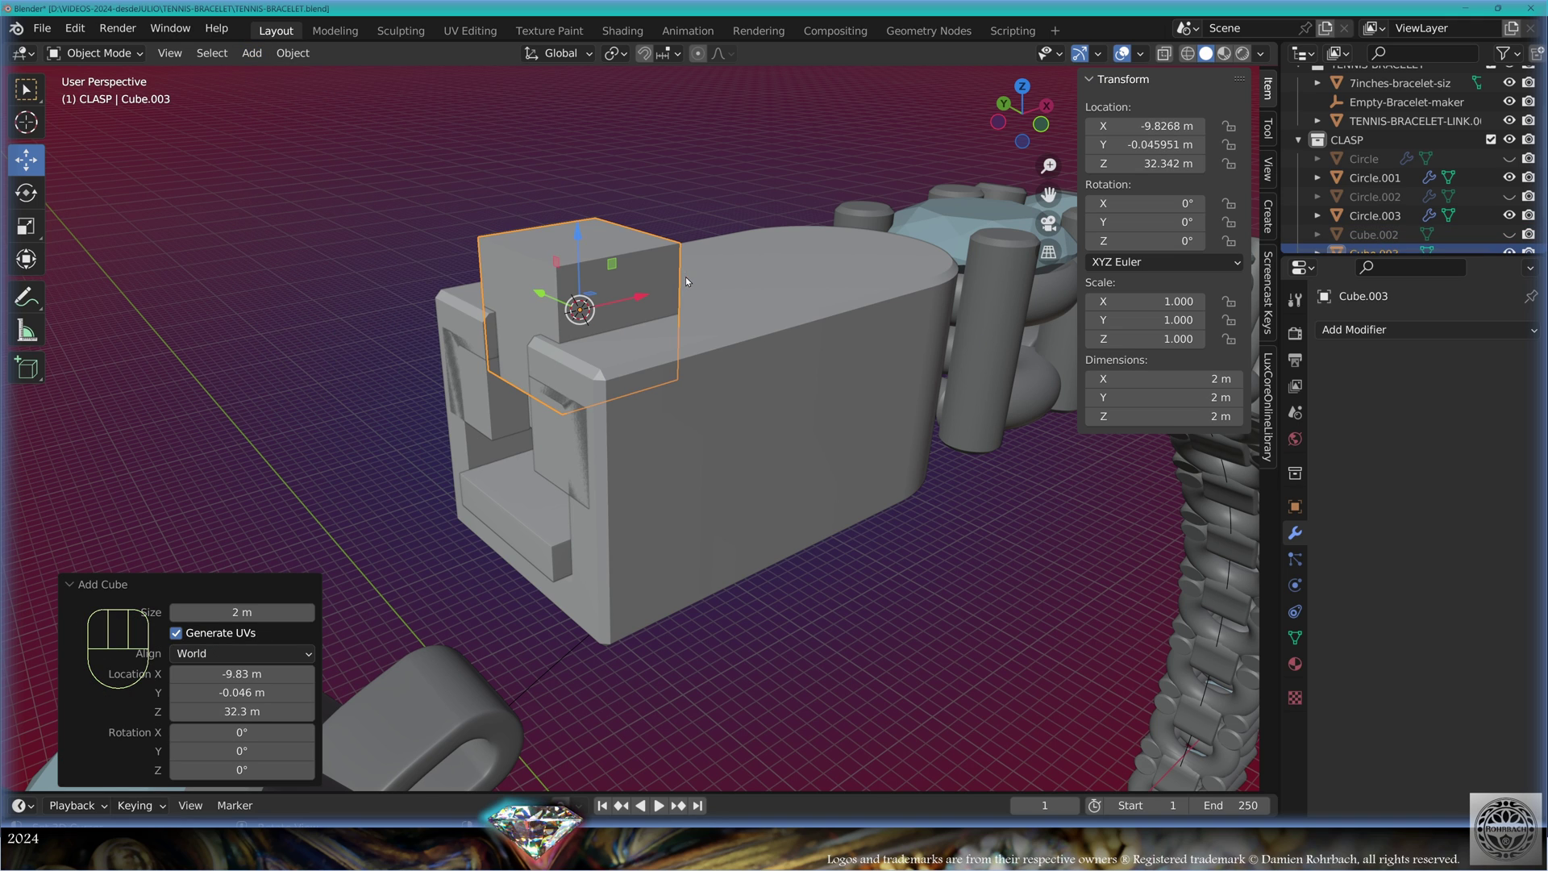
key("KP_7")
key("KP_1")
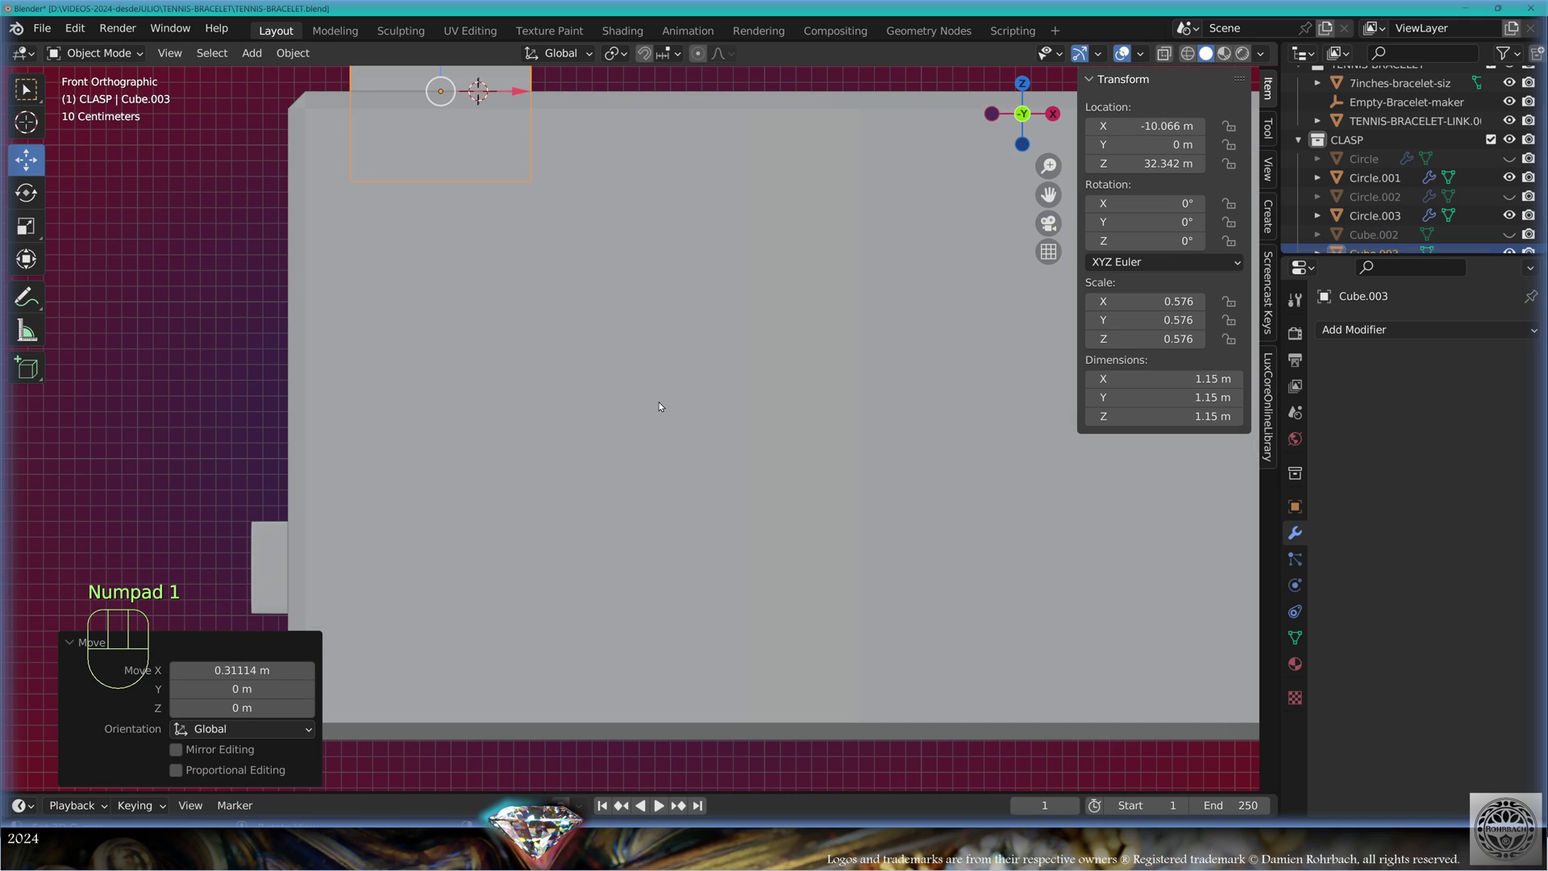
Lower the new cube's bottom vertices into the clasp to form a post about 2.53 m tall
scroll(660, 404, "down", 2)
middle_click_drag(634, 283, 633, 326, "shift")
scroll(634, 325, "up", 2, "shift")
key("alt+z")
key("Tab")
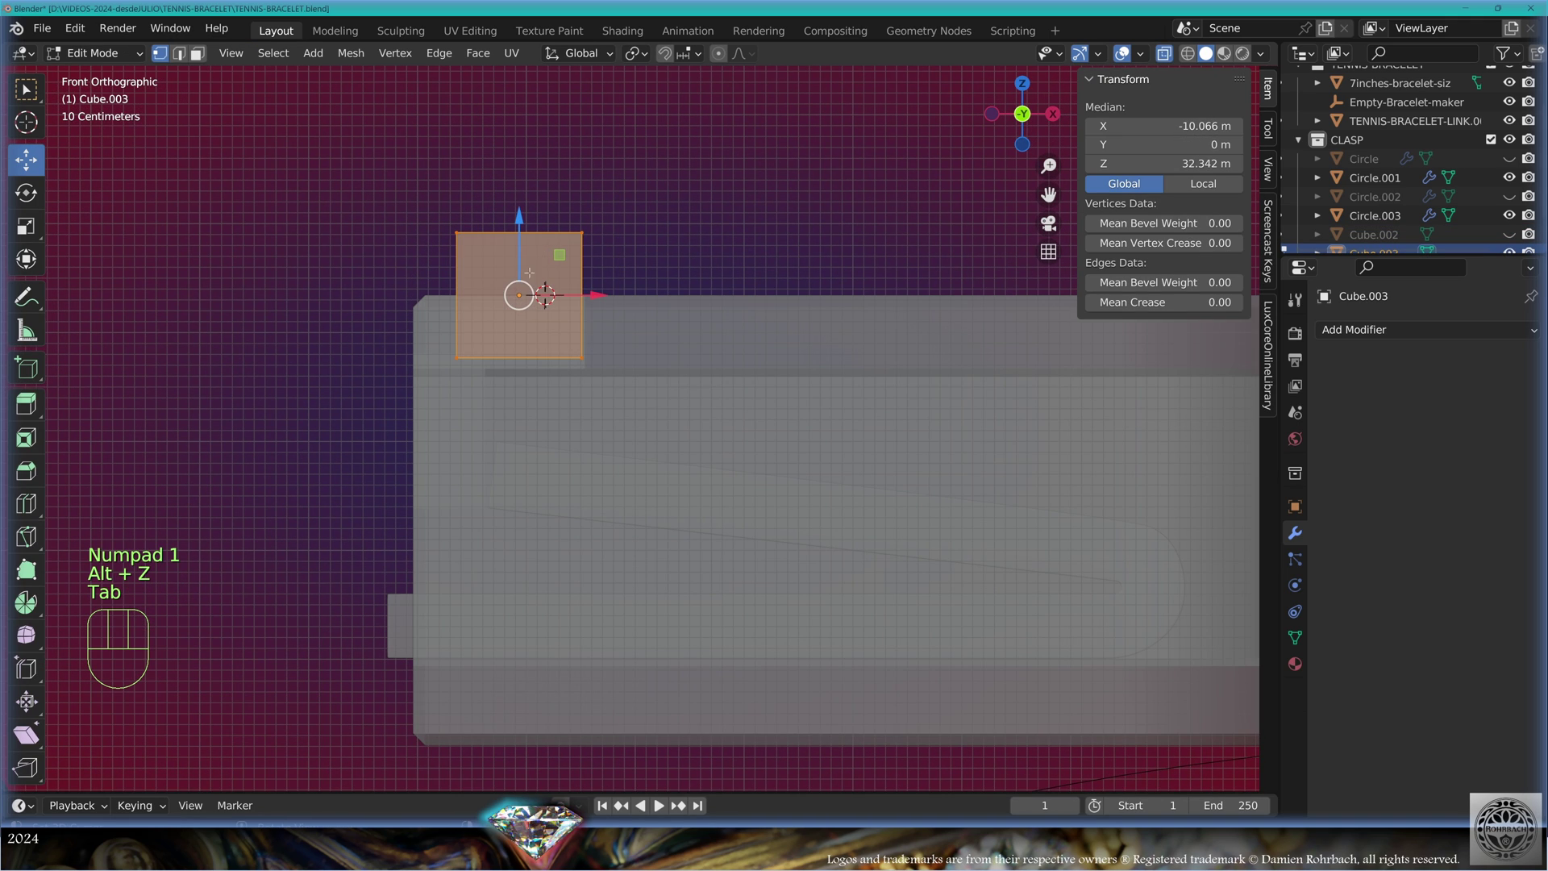
key("alt+a")
key("b")
left_click_drag(428, 334, 608, 405)
left_click_drag(423, 366, 422, 481)
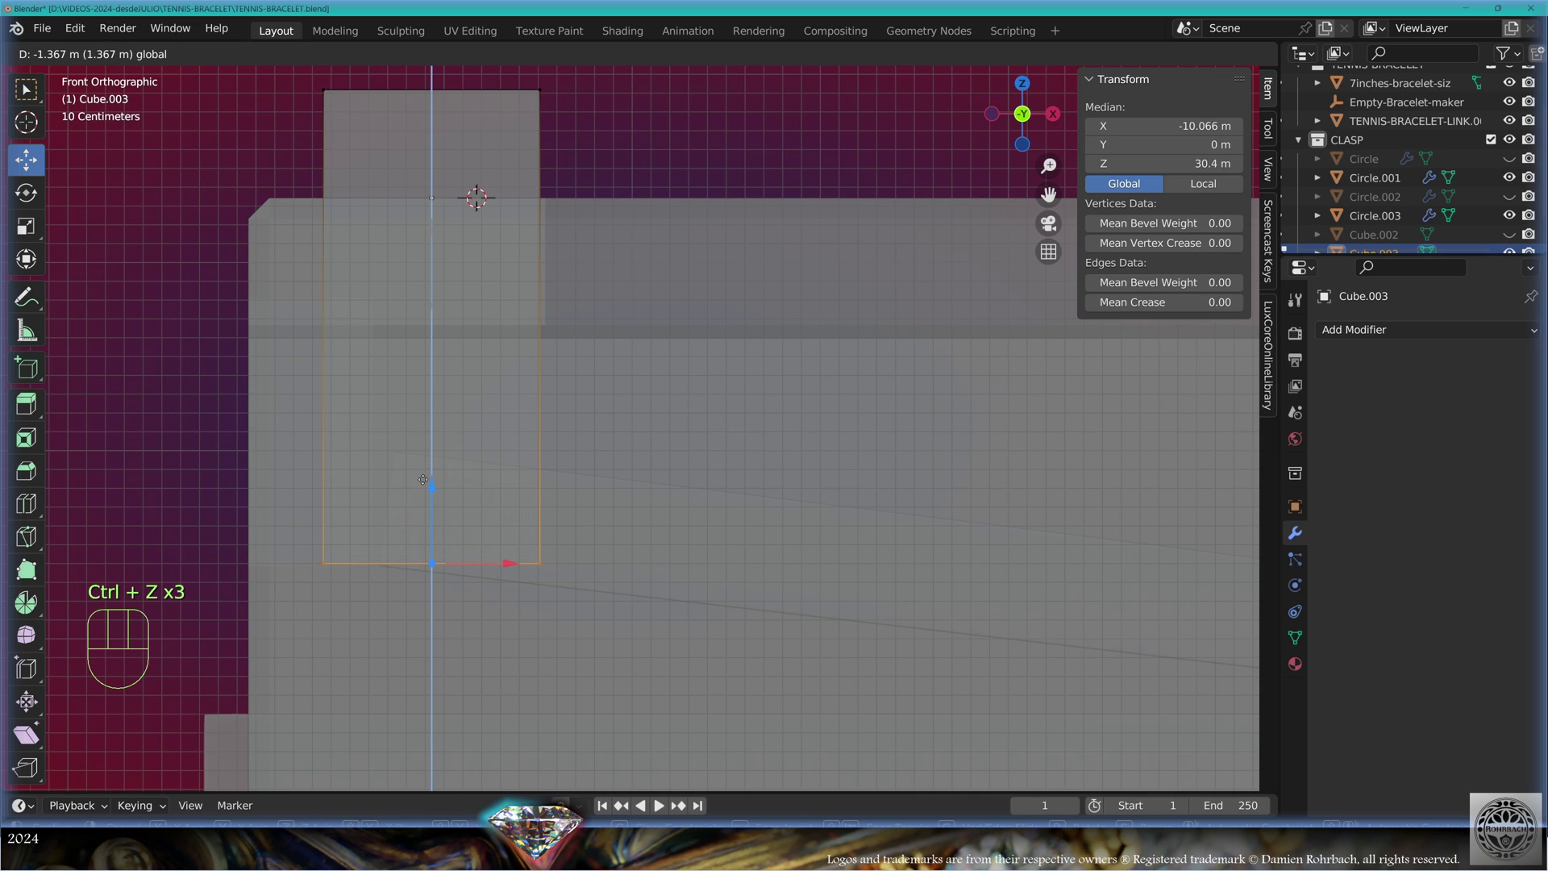
Narrow the post by moving its front-end vertices about 0.298 m inward along X
key("alt+a")
key("b")
left_click_drag(305, 74, 345, 577)
left_click_drag(404, 326, 460, 329)
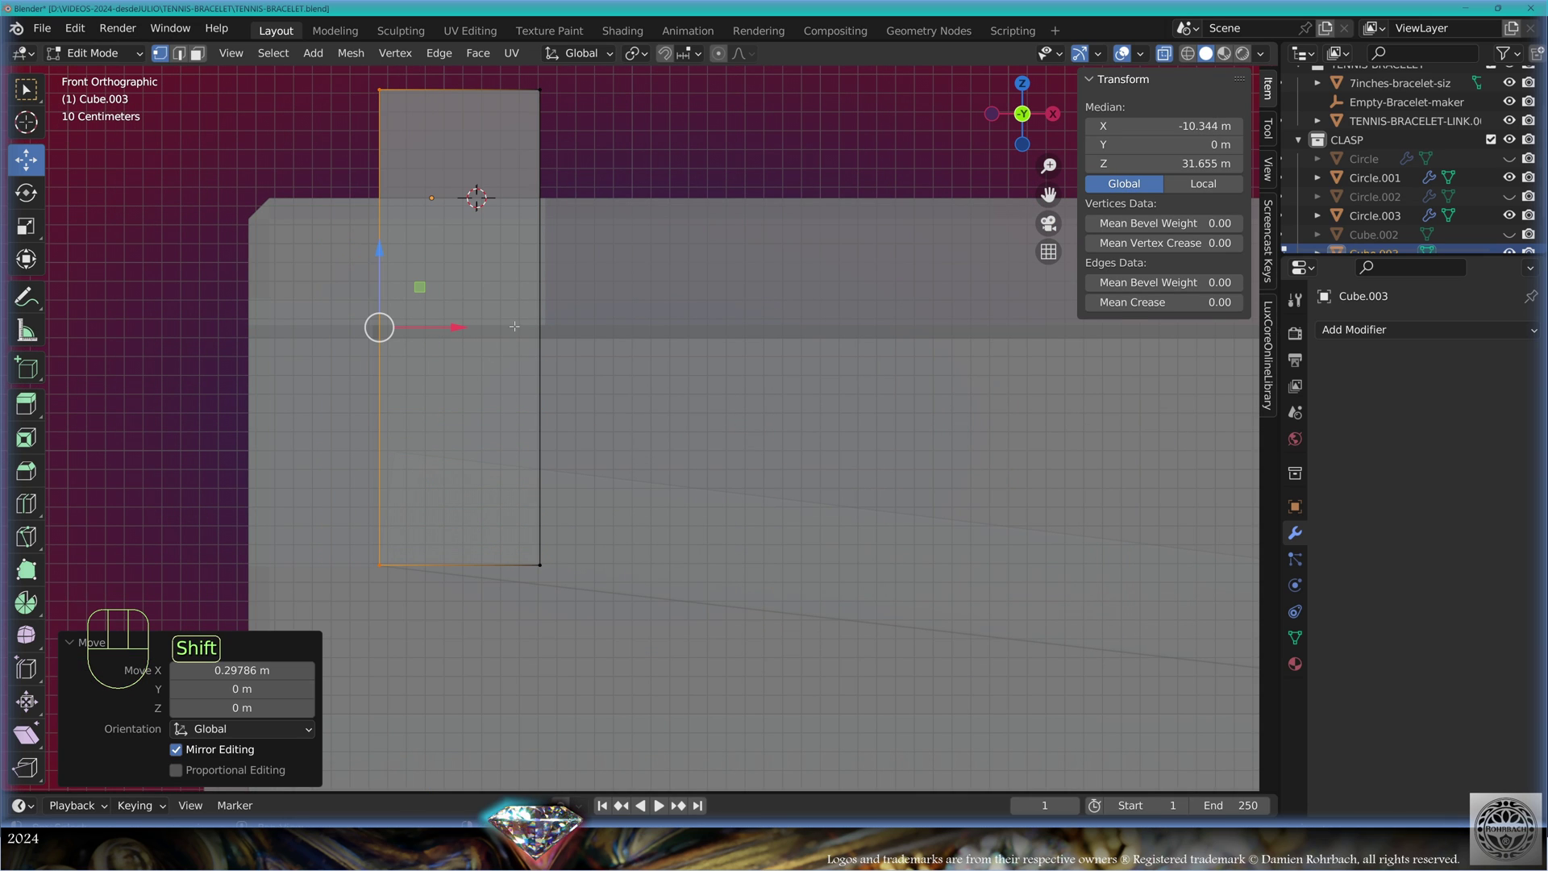
key("Tab")
key("alt+z")
middle_click_drag(463, 381, 620, 452)
Add an 80-vertex circle of 2 m radius on top of the post, centred at Y 0 m, and fill it with a face
key("KP_1")
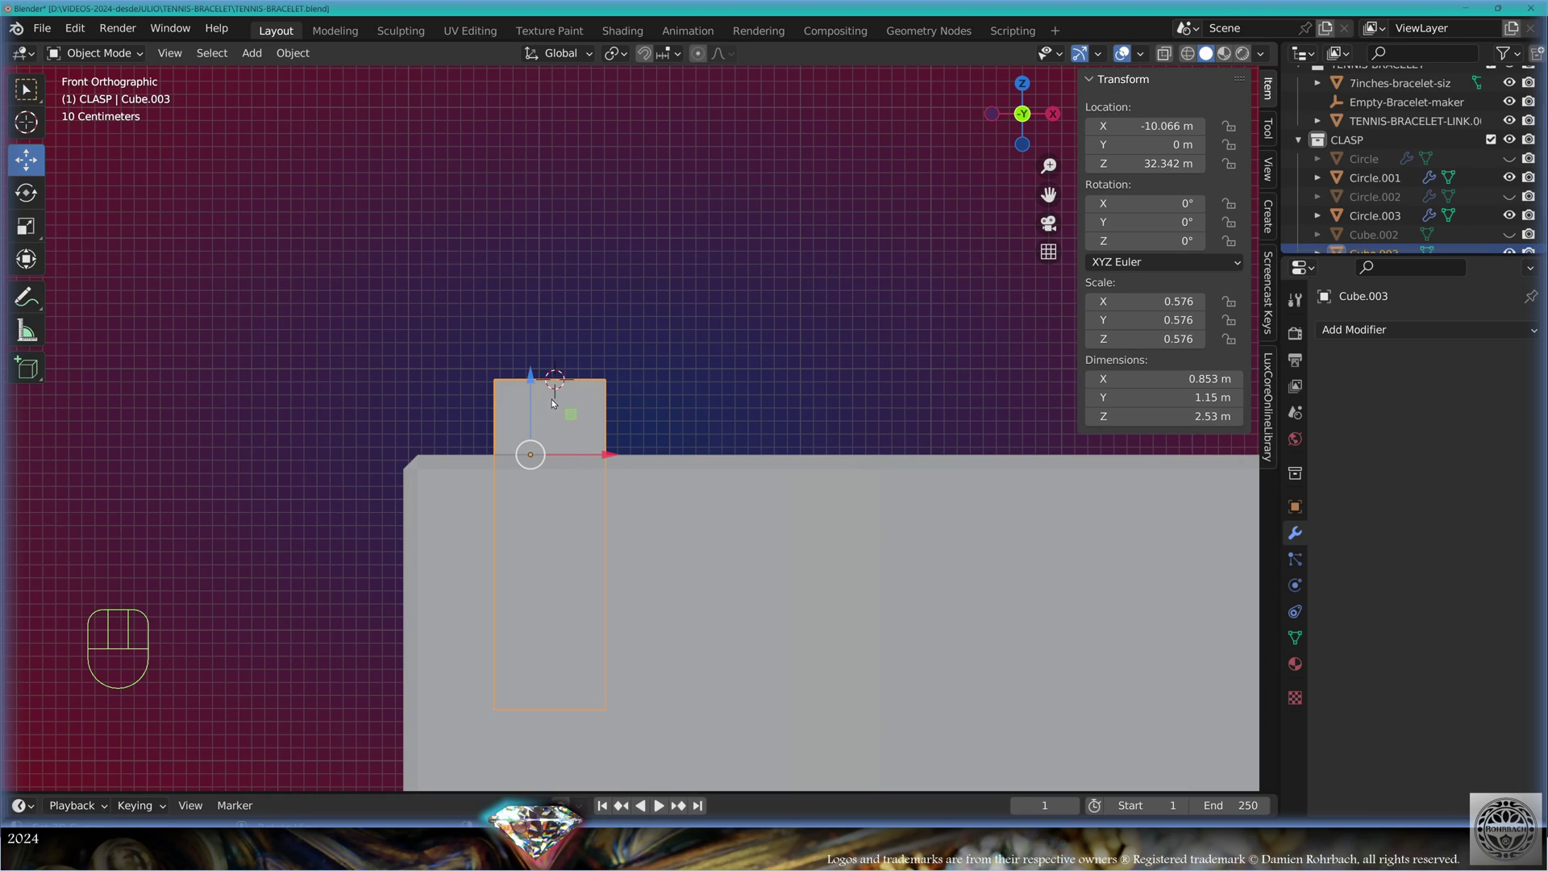
left_click(252, 52)
mouse_move(315, 74)
left_click(438, 112)
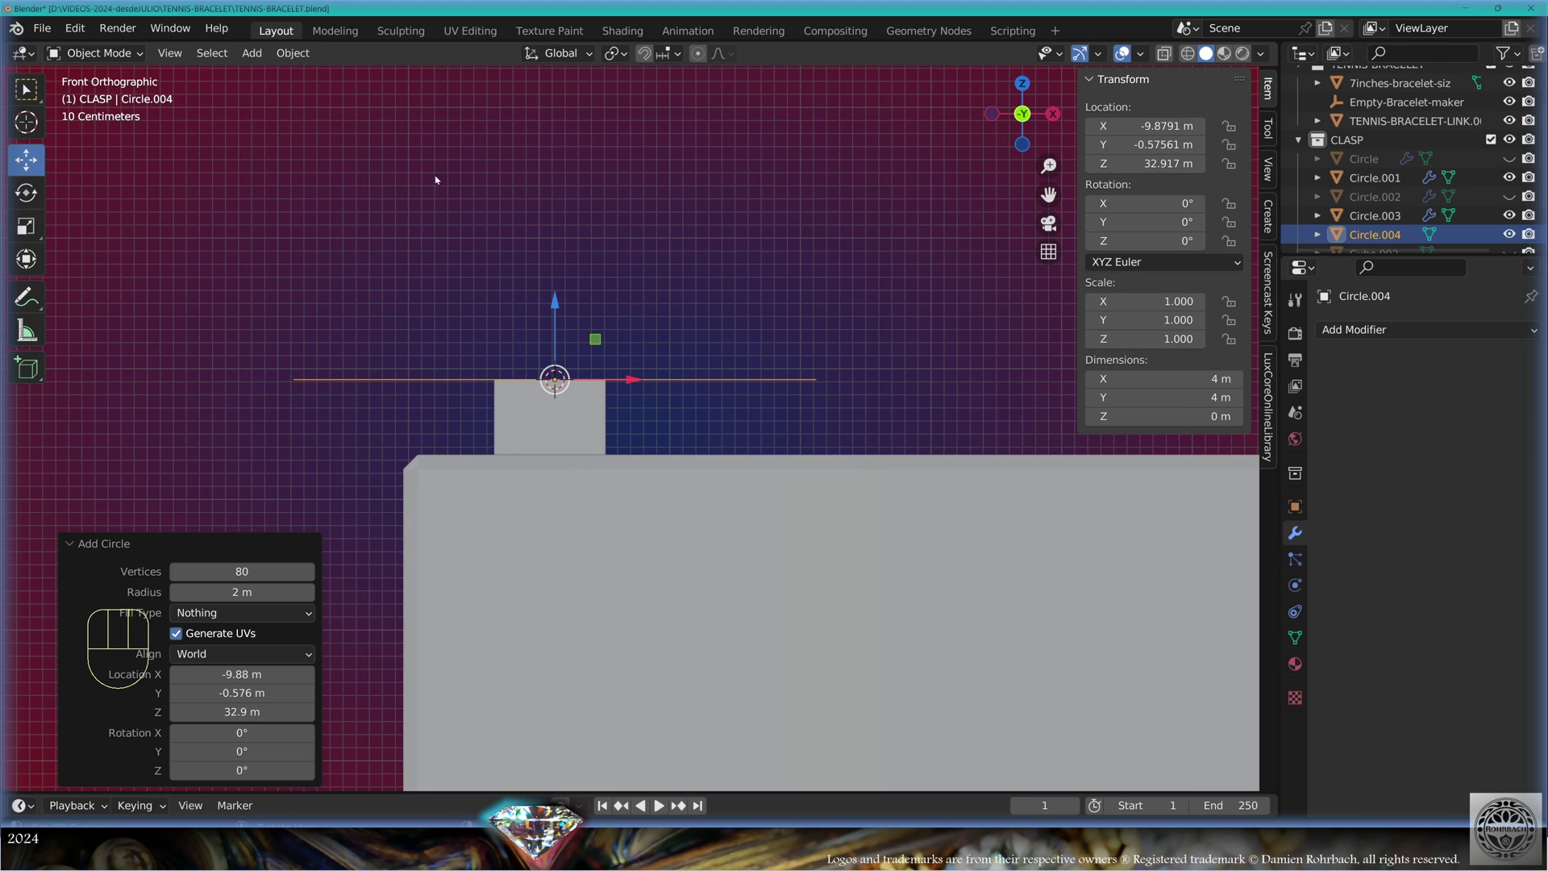
key("KP_7")
scroll(816, 409, "down", 4)
key("Tab")
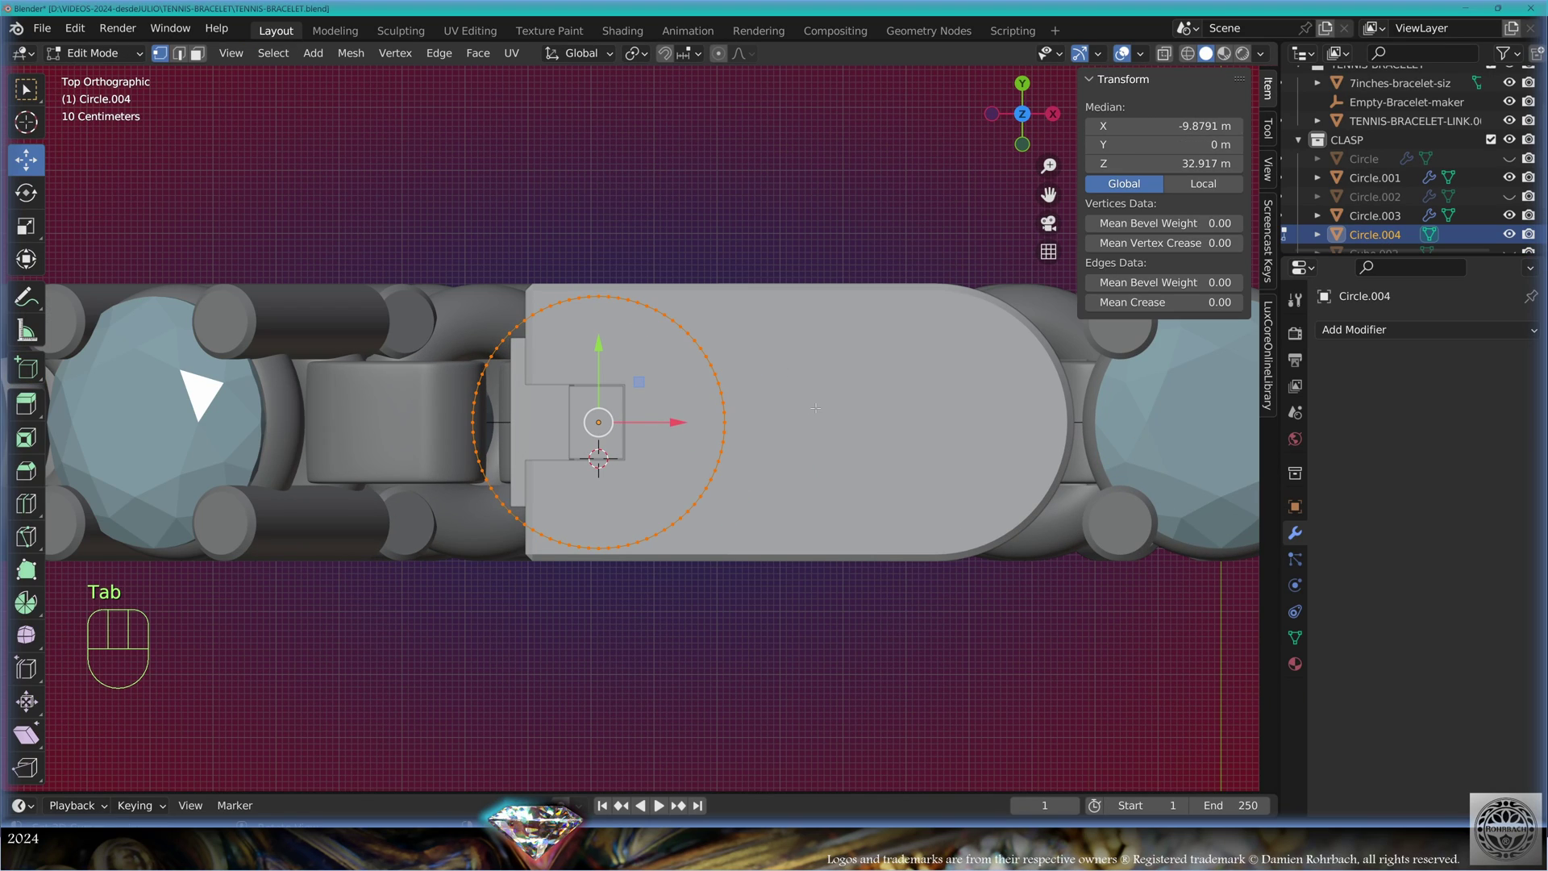
key("f")
key("Tab")
middle_click_drag(773, 492, 686, 250)
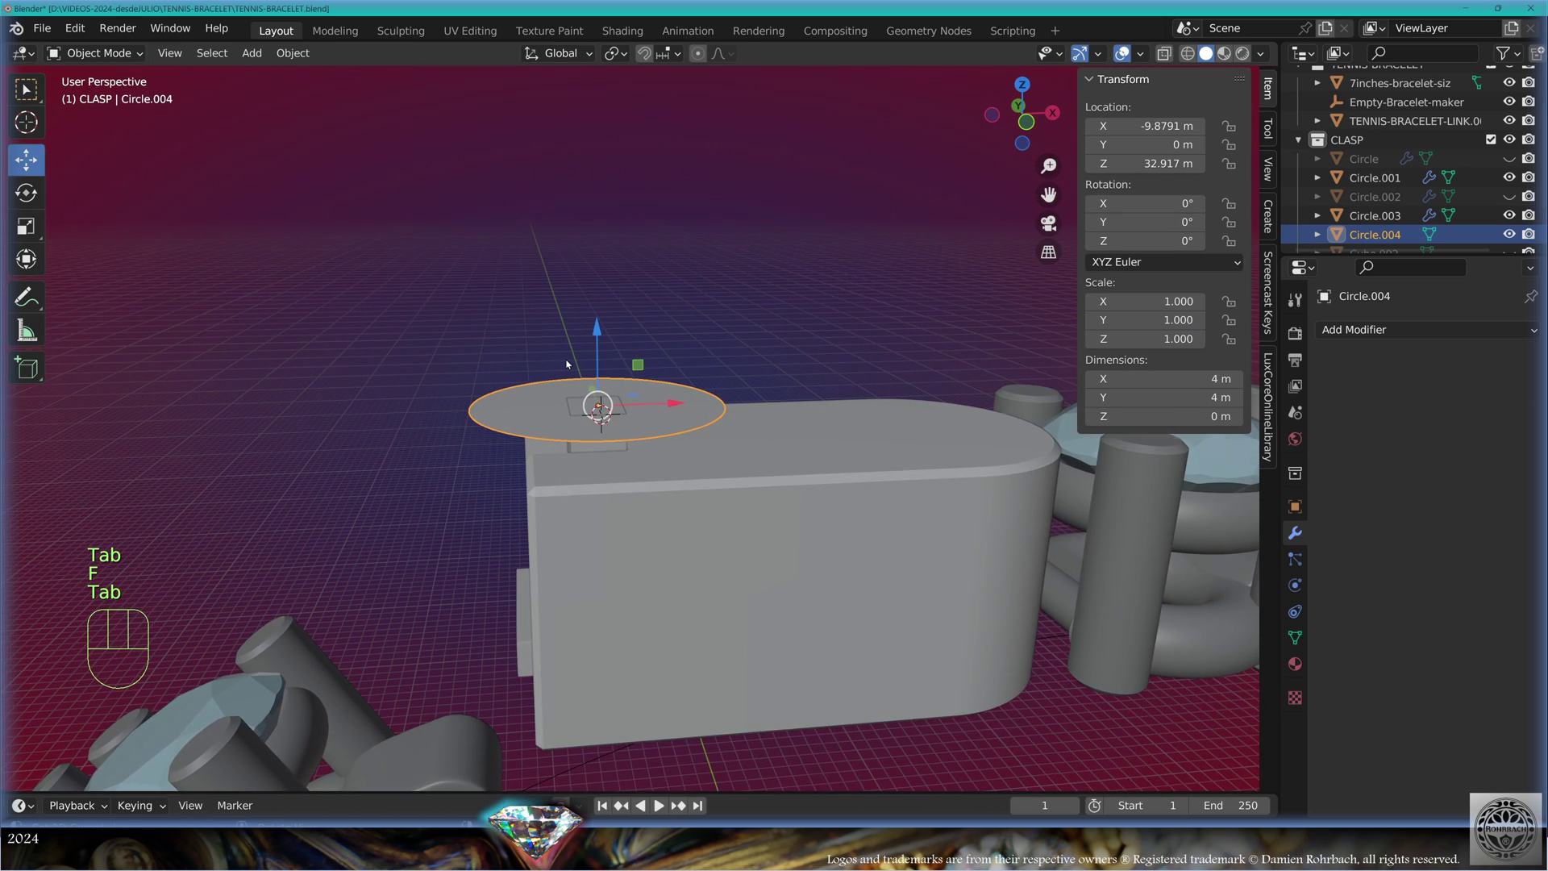
Add a Solidify modifier to the disc with a thickness of -0.6 m
left_click(1381, 329)
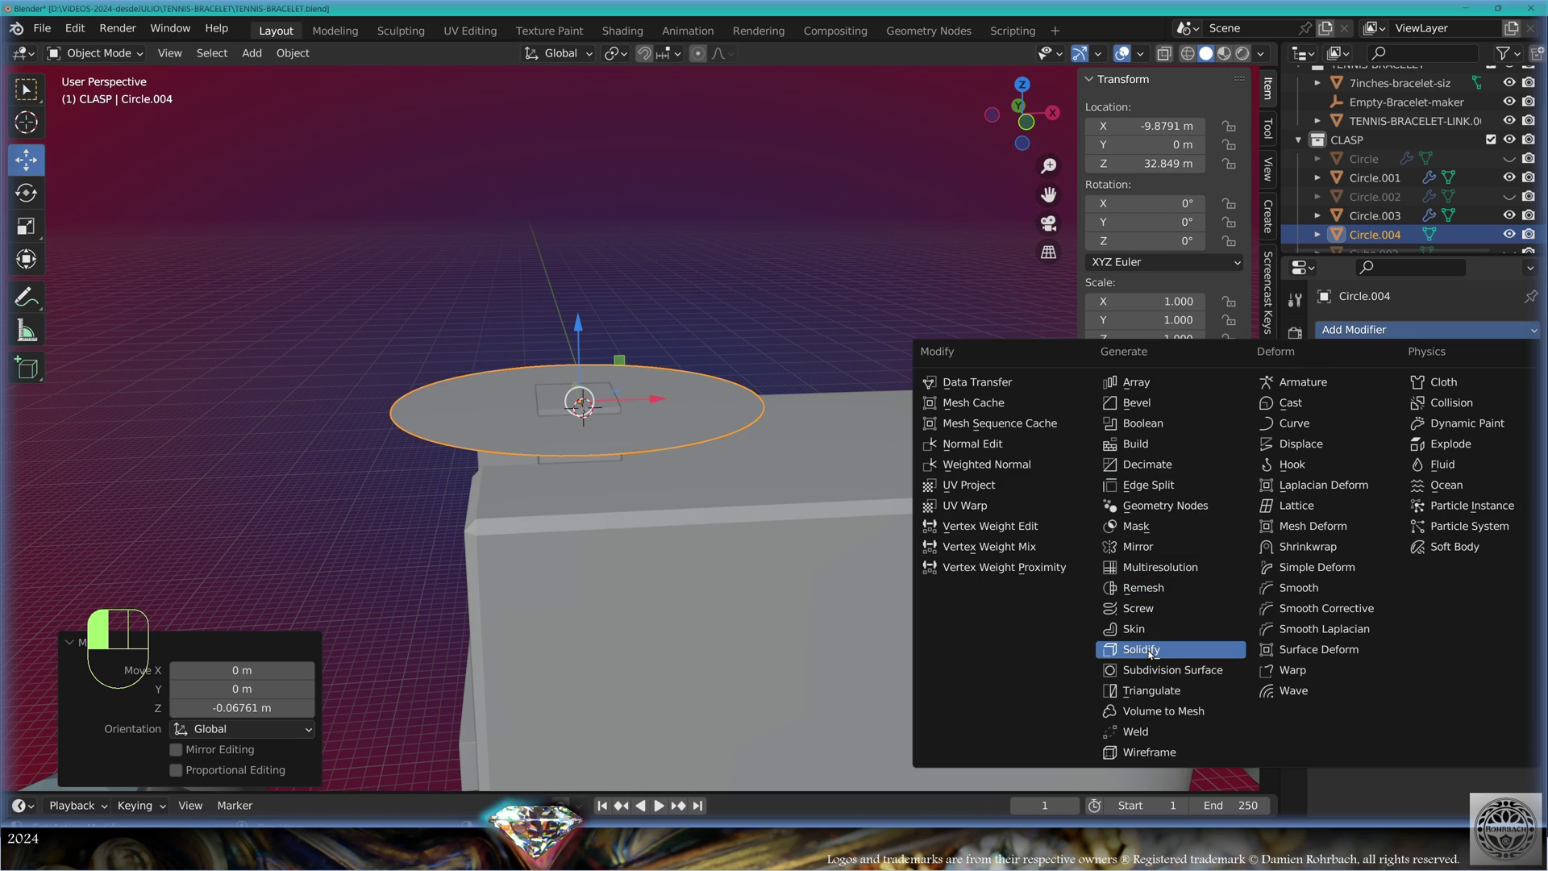
left_click(1150, 651)
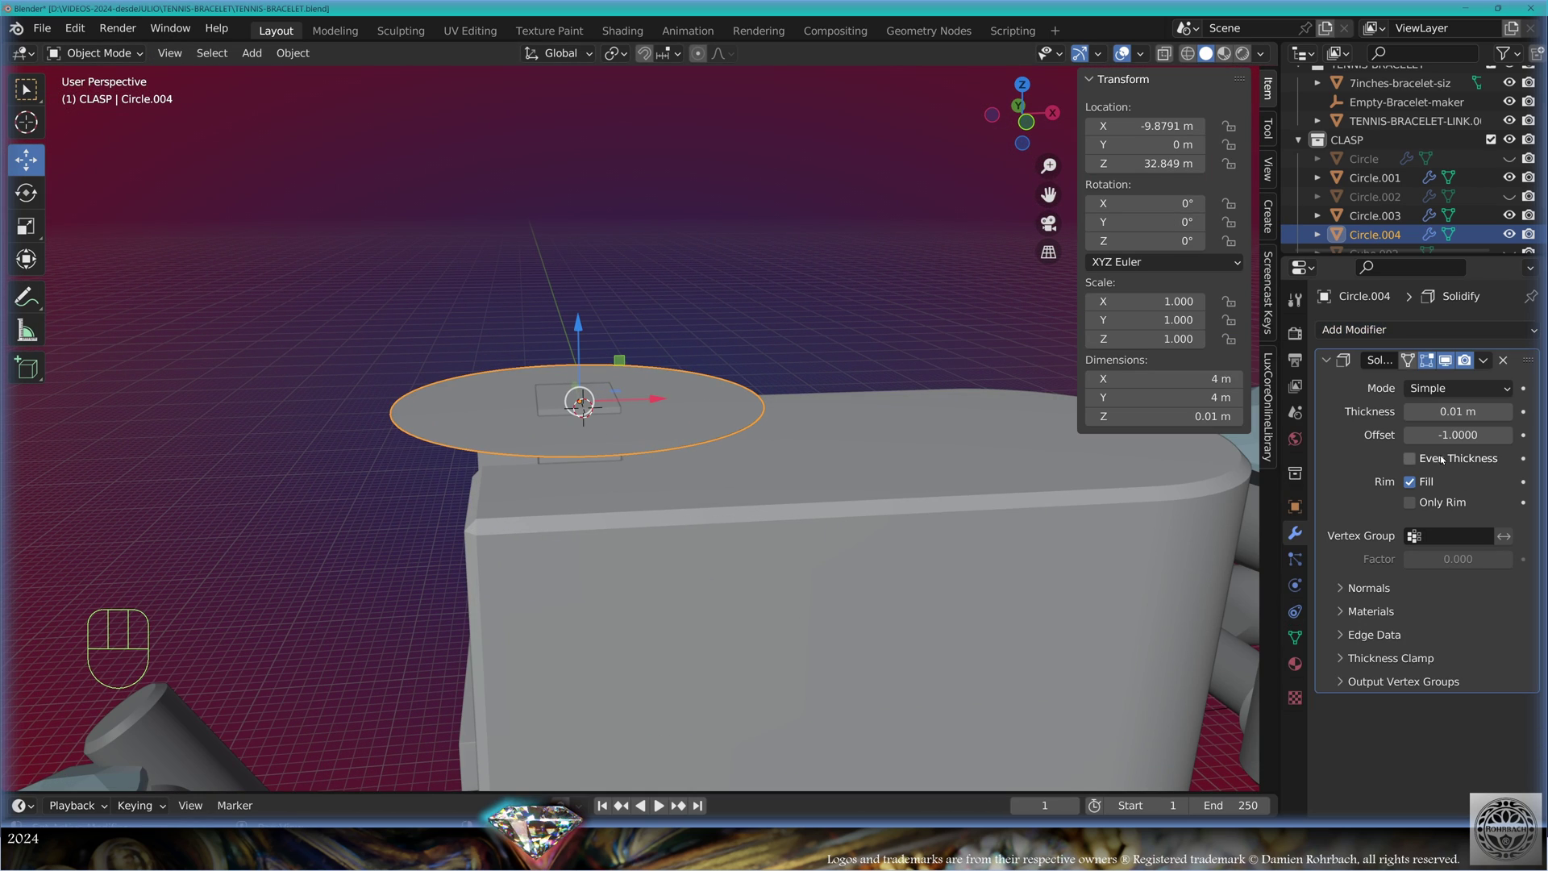
left_click(1458, 411)
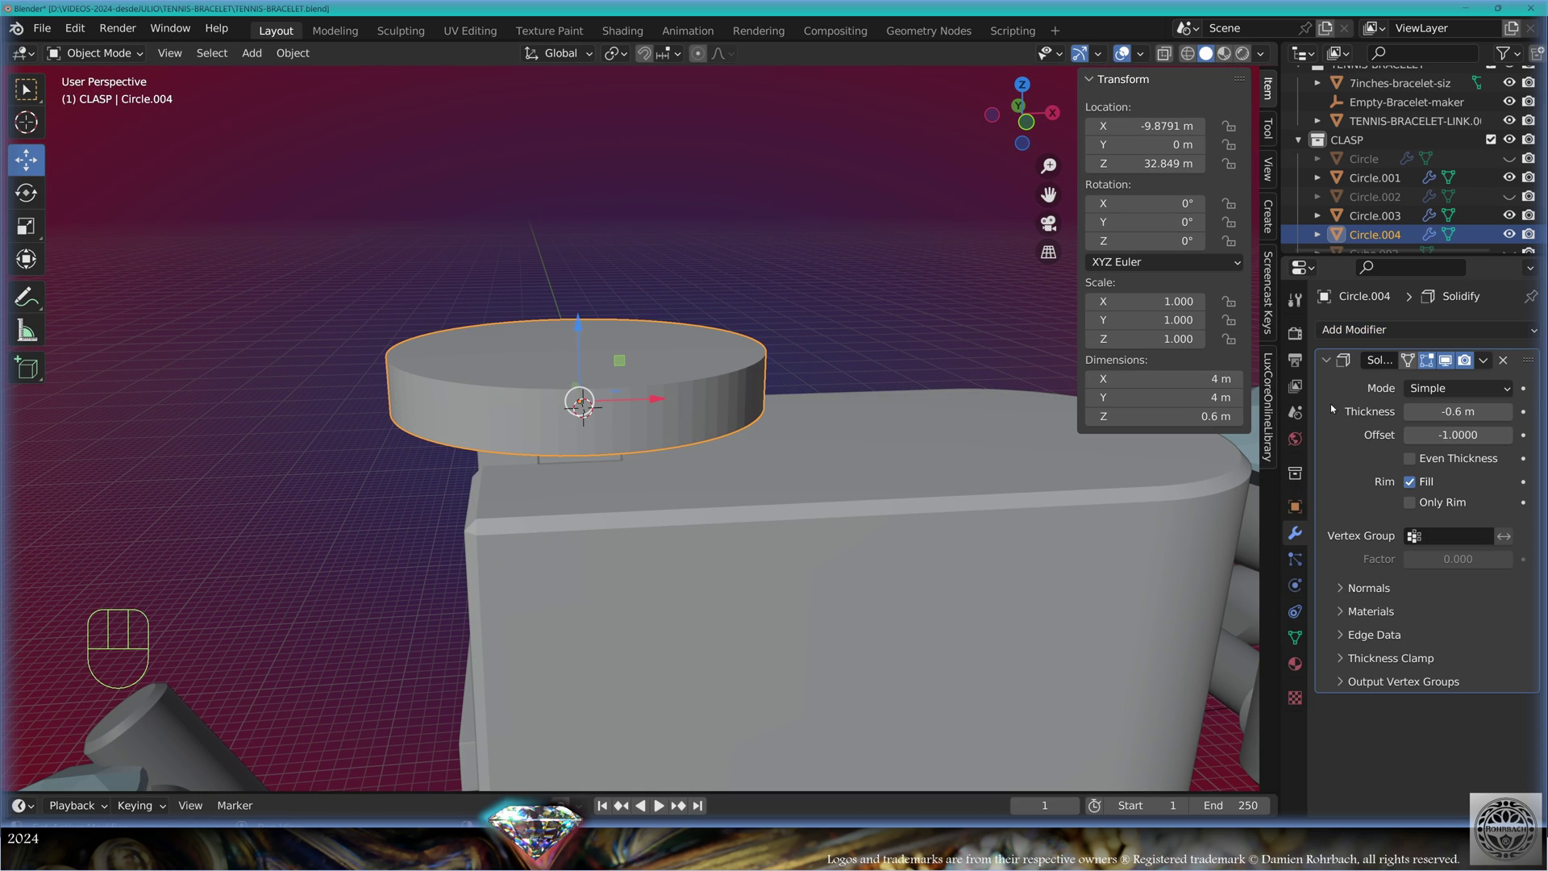
Add a 0.1 m Bevel modifier to the disc and shade it auto smooth
left_click(1355, 329)
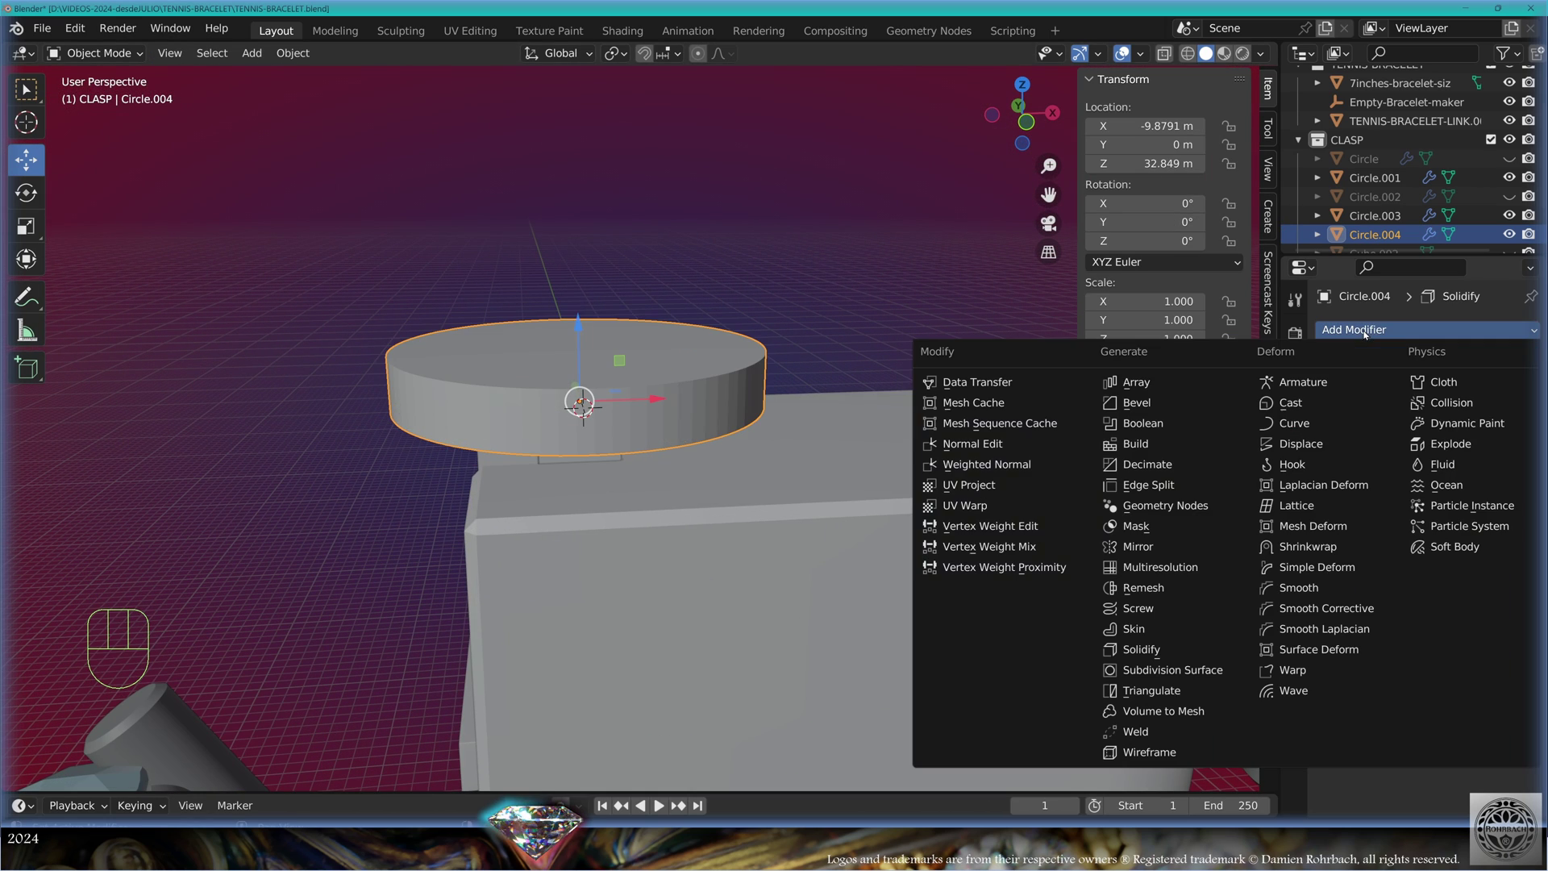
left_click(1145, 403)
left_click(293, 54)
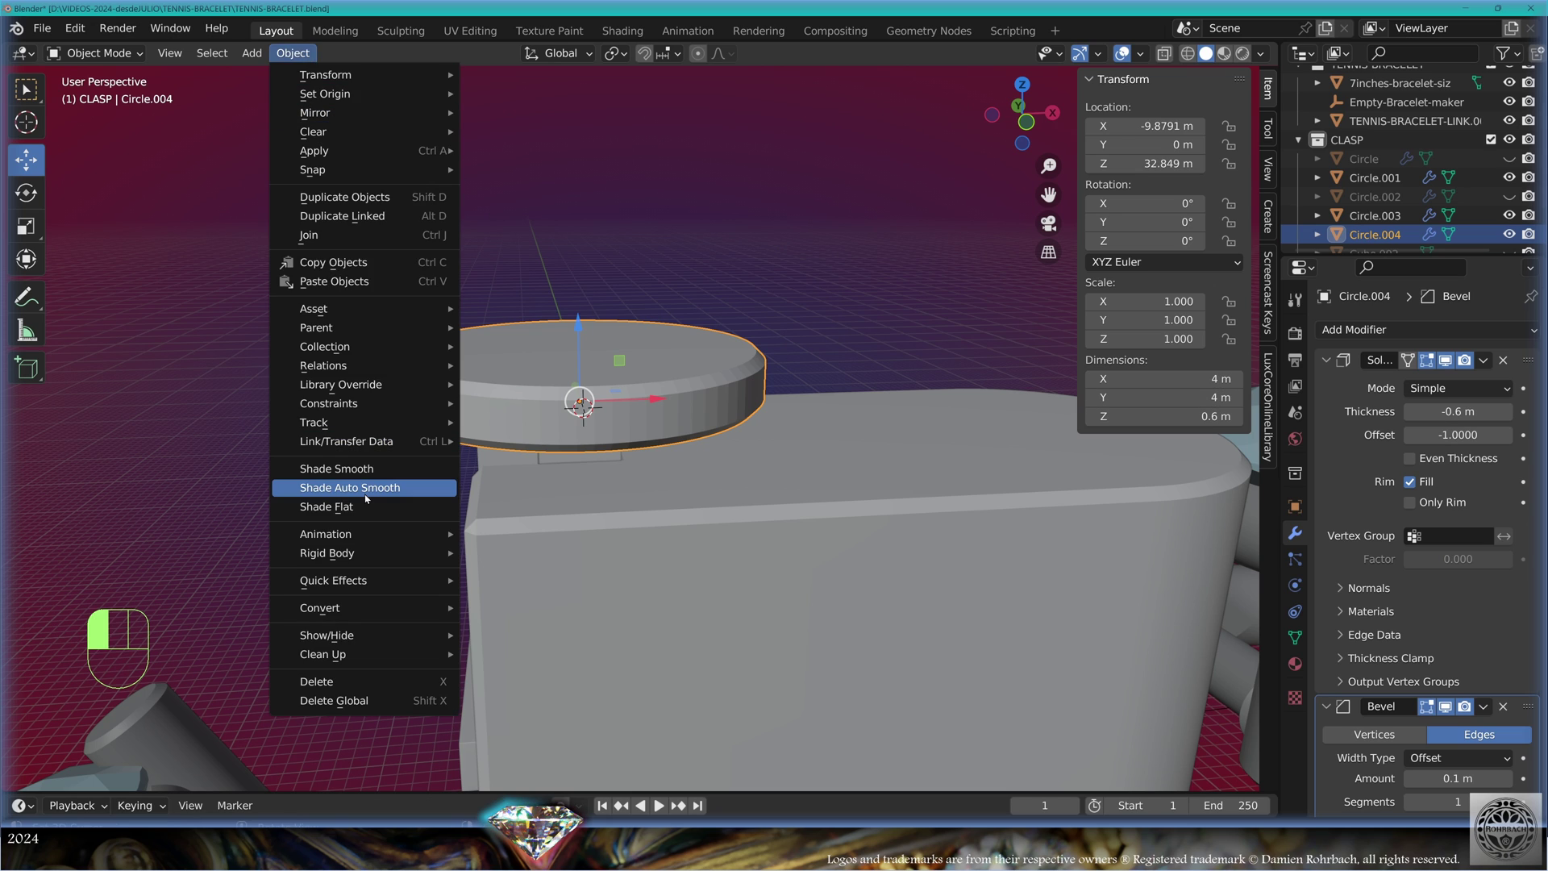
left_click(367, 495)
Raise the disc and the post's top vertices by about 0.24 m, set the disc's Solidify thickness to -0.8 m and save the file
middle_click_drag(695, 432, 702, 433)
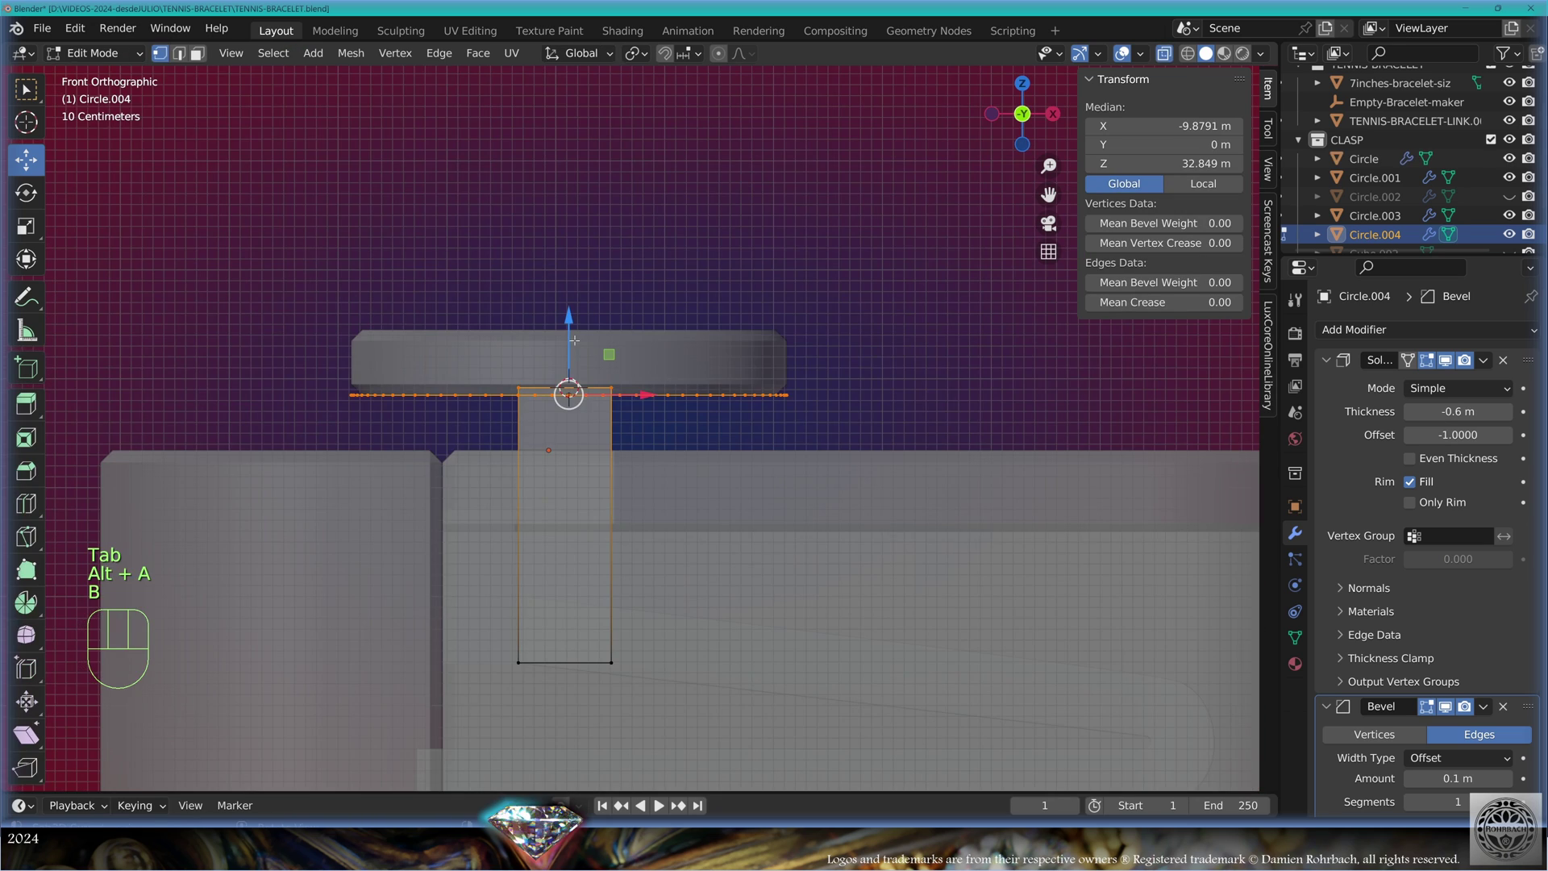
left_click_drag(574, 341, 574, 313)
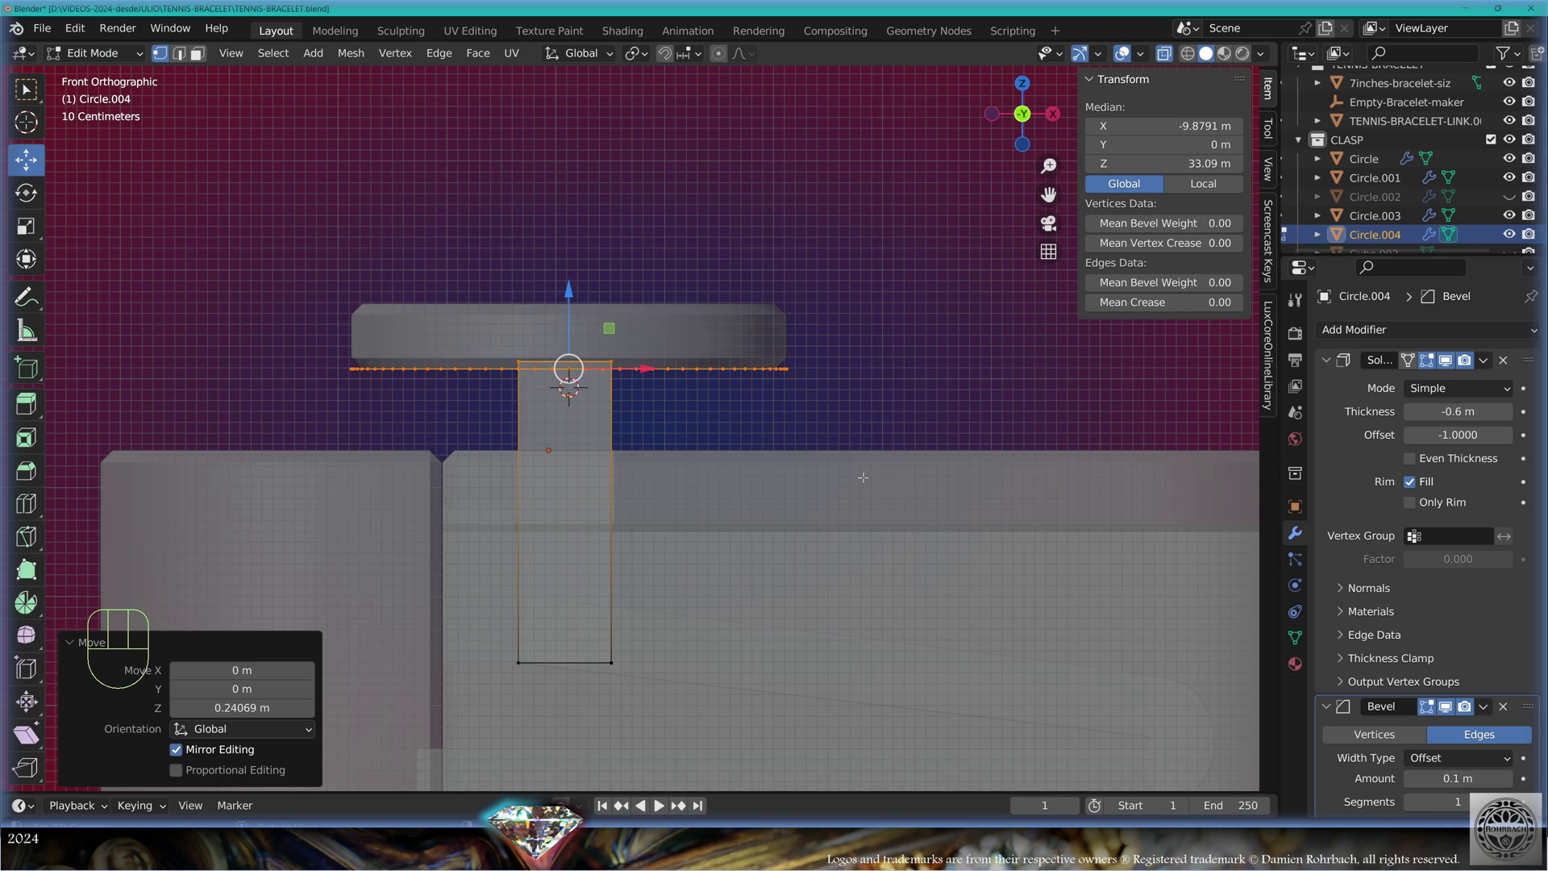
key("Tab")
key("alt+a")
middle_click_drag(863, 478, 757, 502)
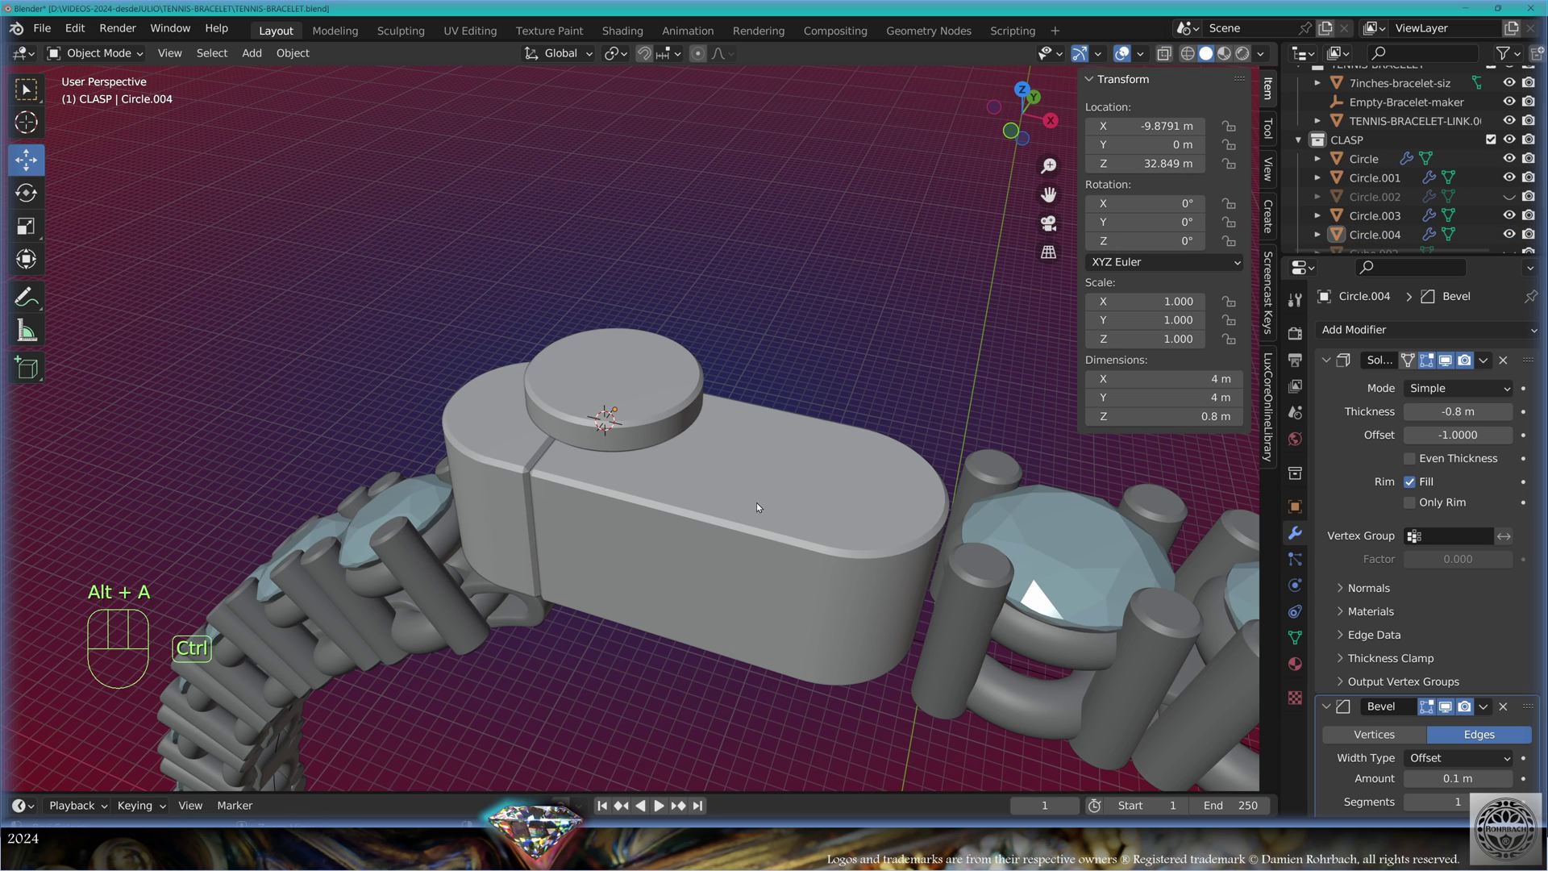
key("ctrl+s")
Duplicate the longer clasp body and the stop plate in place, convert the copies to meshes and join them
middle_click_drag(492, 579, 680, 408)
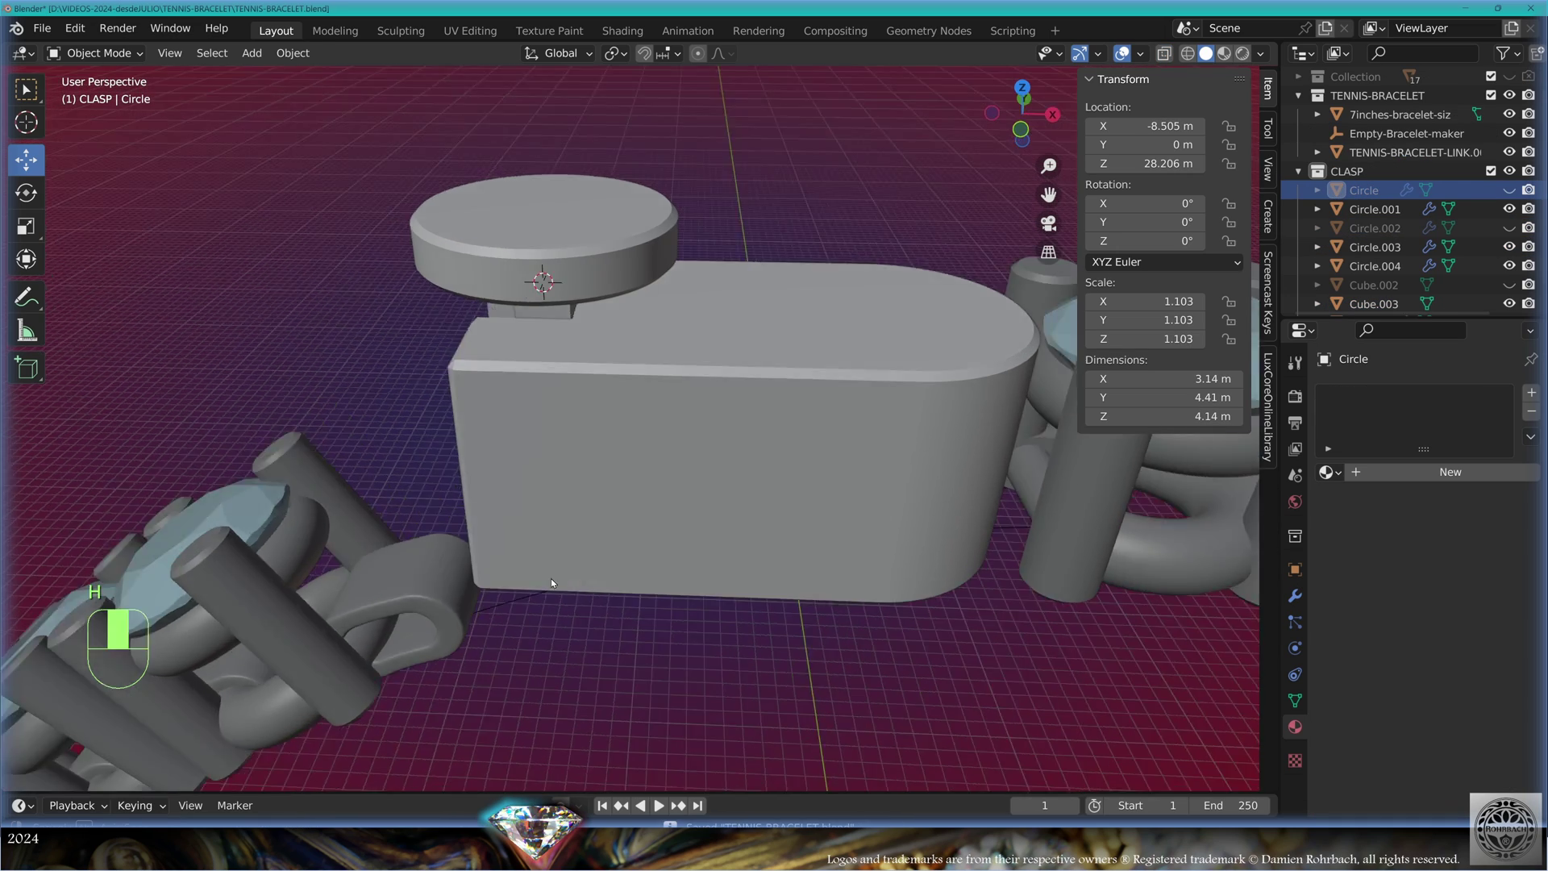
right_click(680, 408)
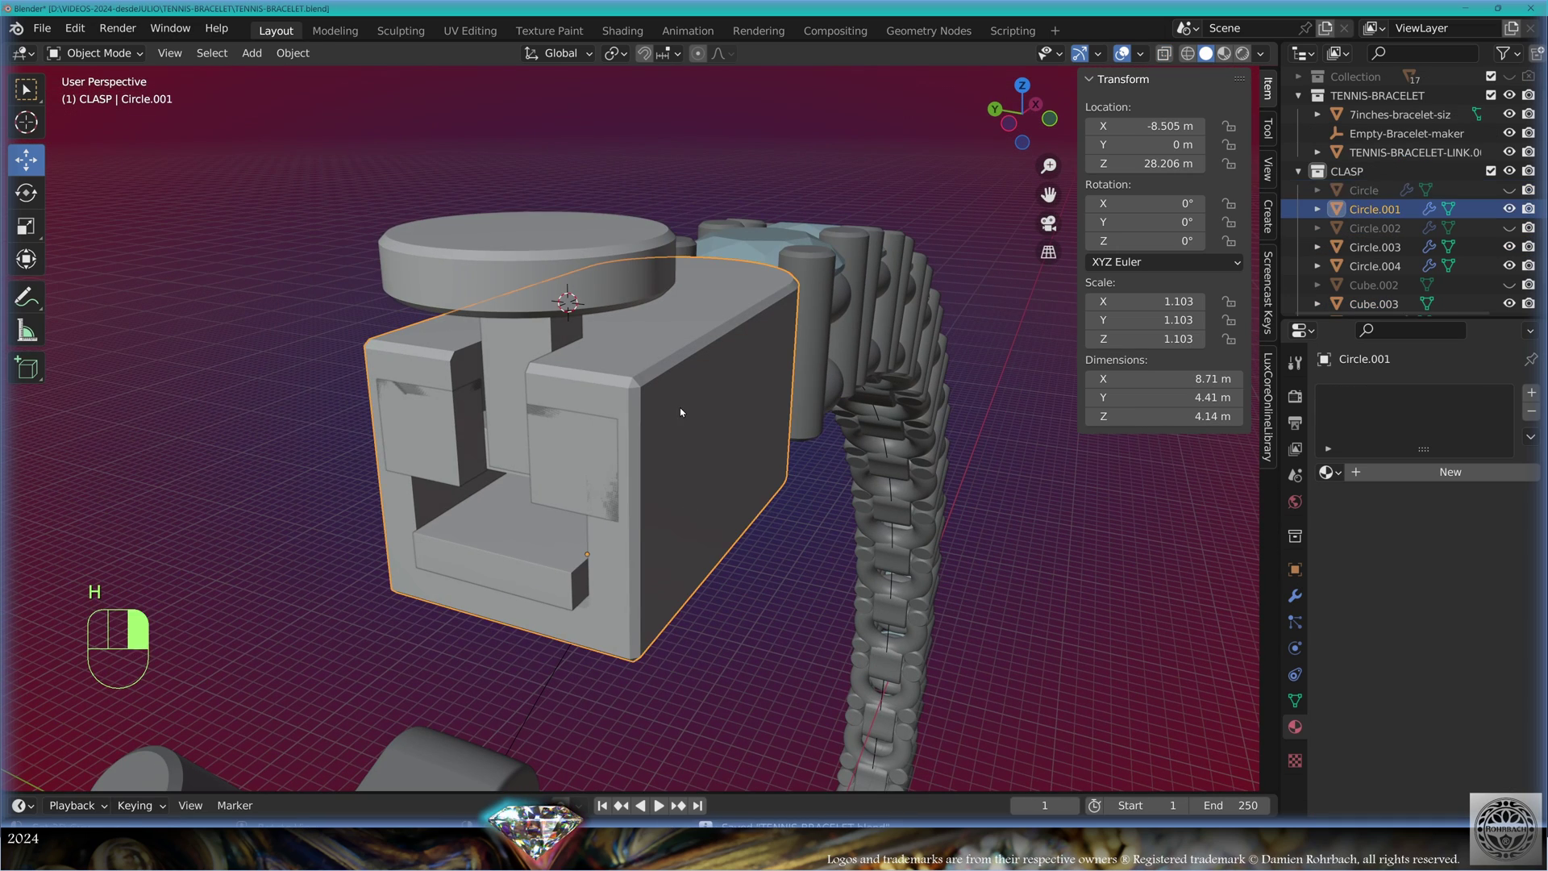
left_click(559, 455, "shift")
key("shift+d")
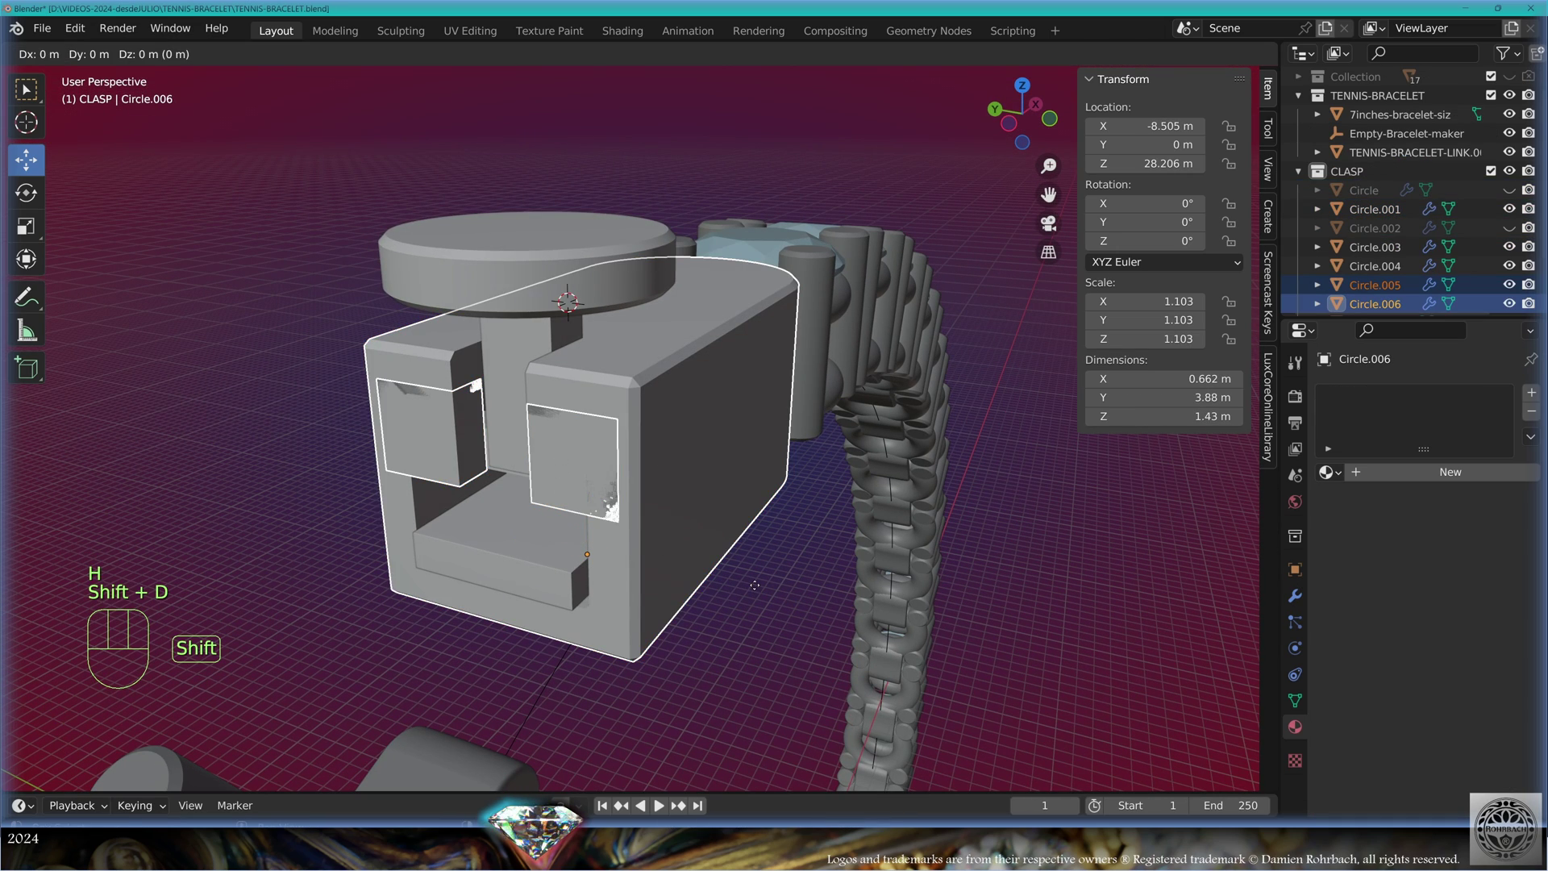
right_click(756, 590)
key("alt+c")
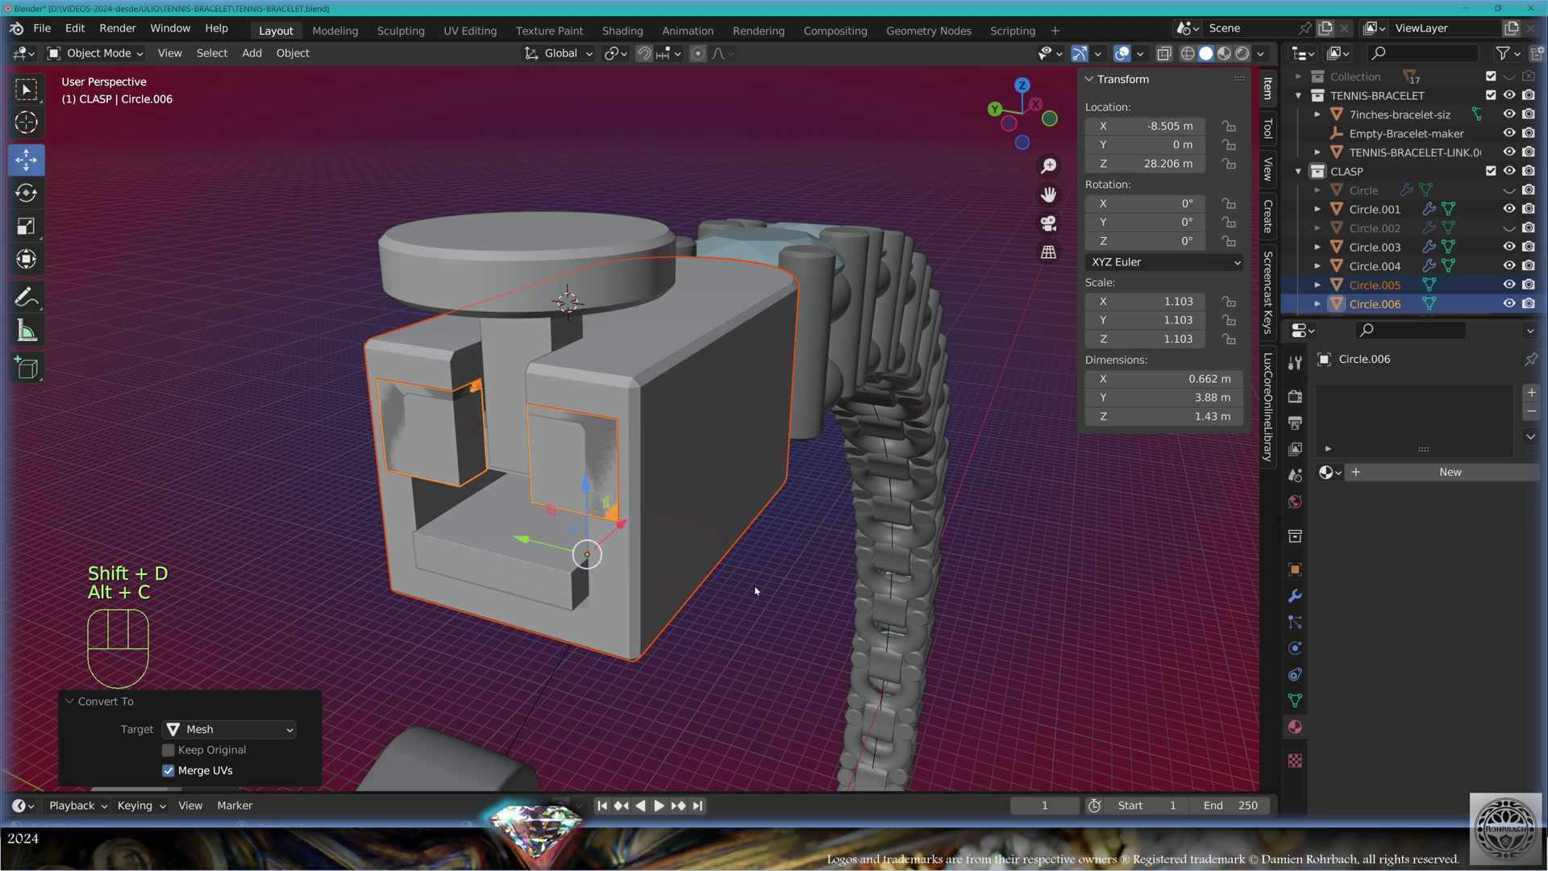
key("ctrl+j")
Name the joined clasp body CONTAINER and assign it the WhiteGold material
key("F2")
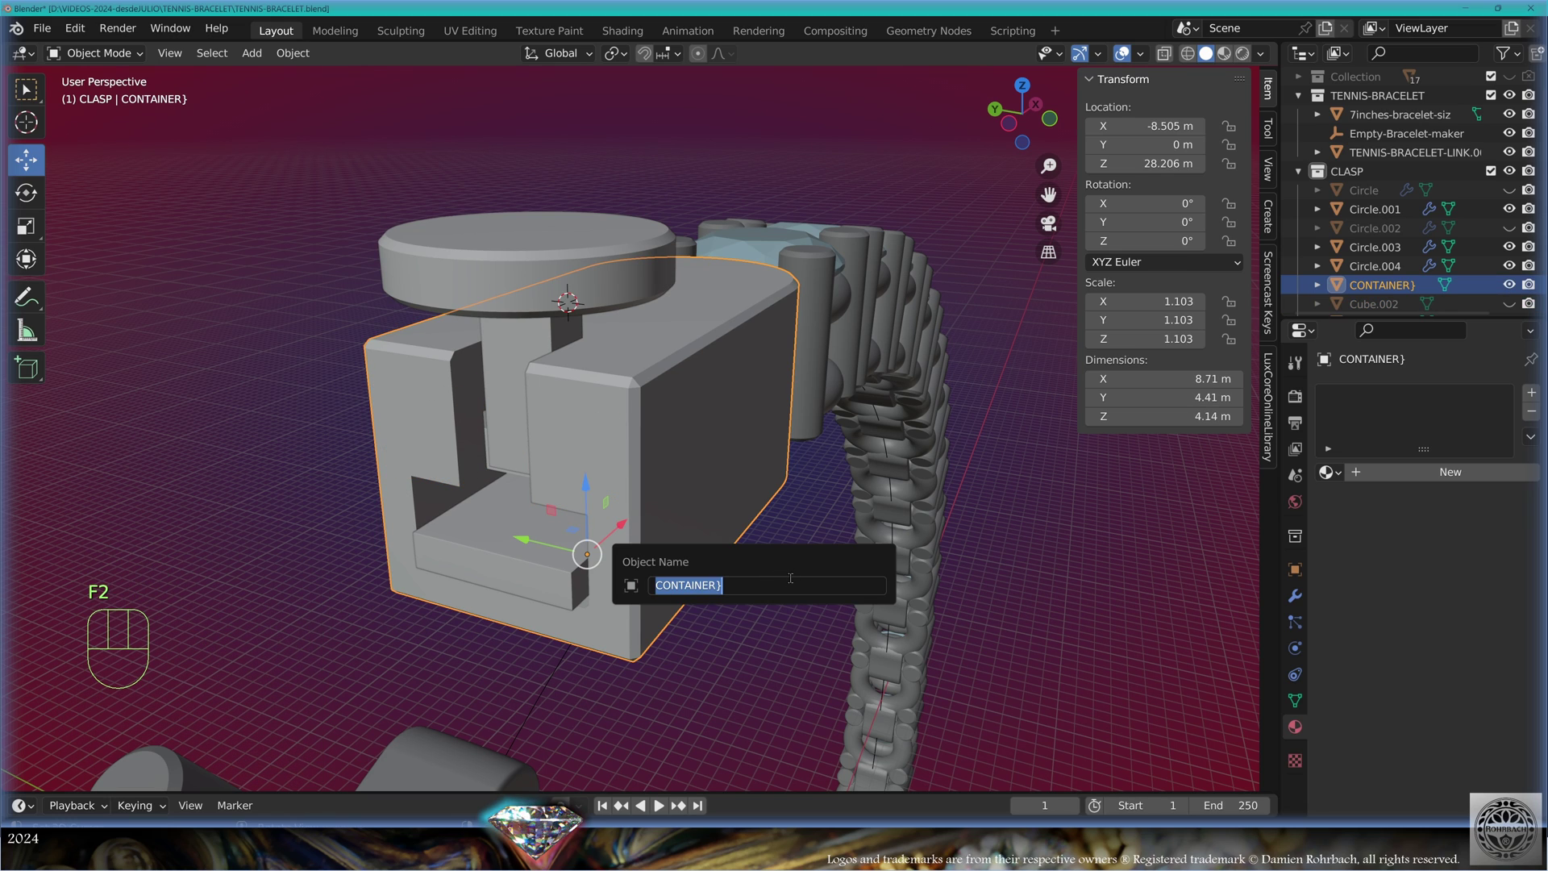
left_click(786, 587)
key("BackSpace")
key("Return")
left_click(1328, 472)
left_click(1188, 545)
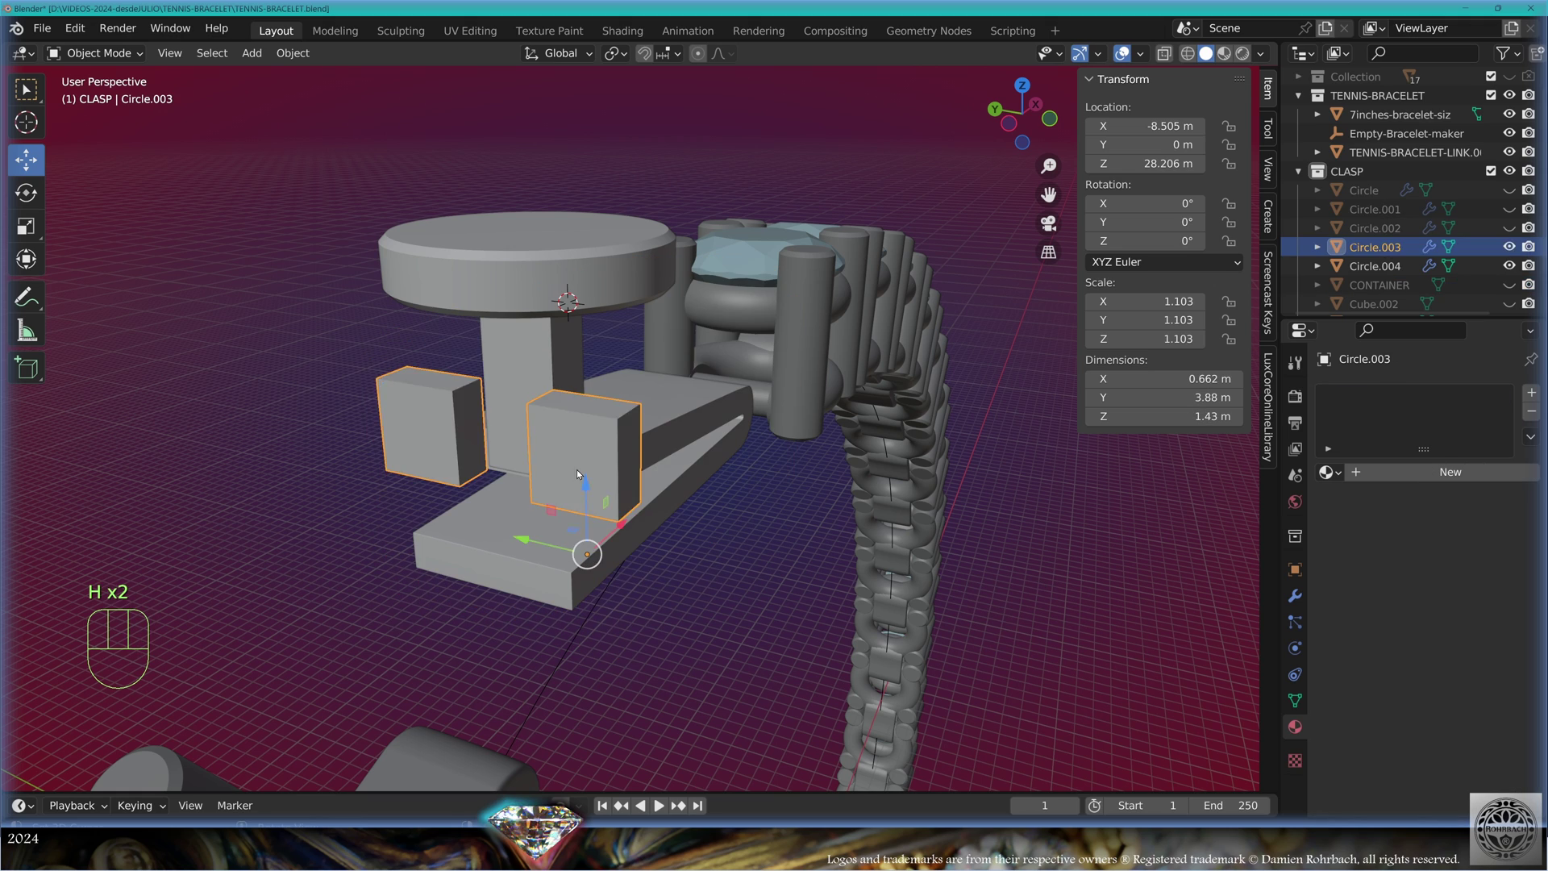
Hide the original stop plate and disable Circle.001, Circle.002 and Circle.003 in renders
key("h")
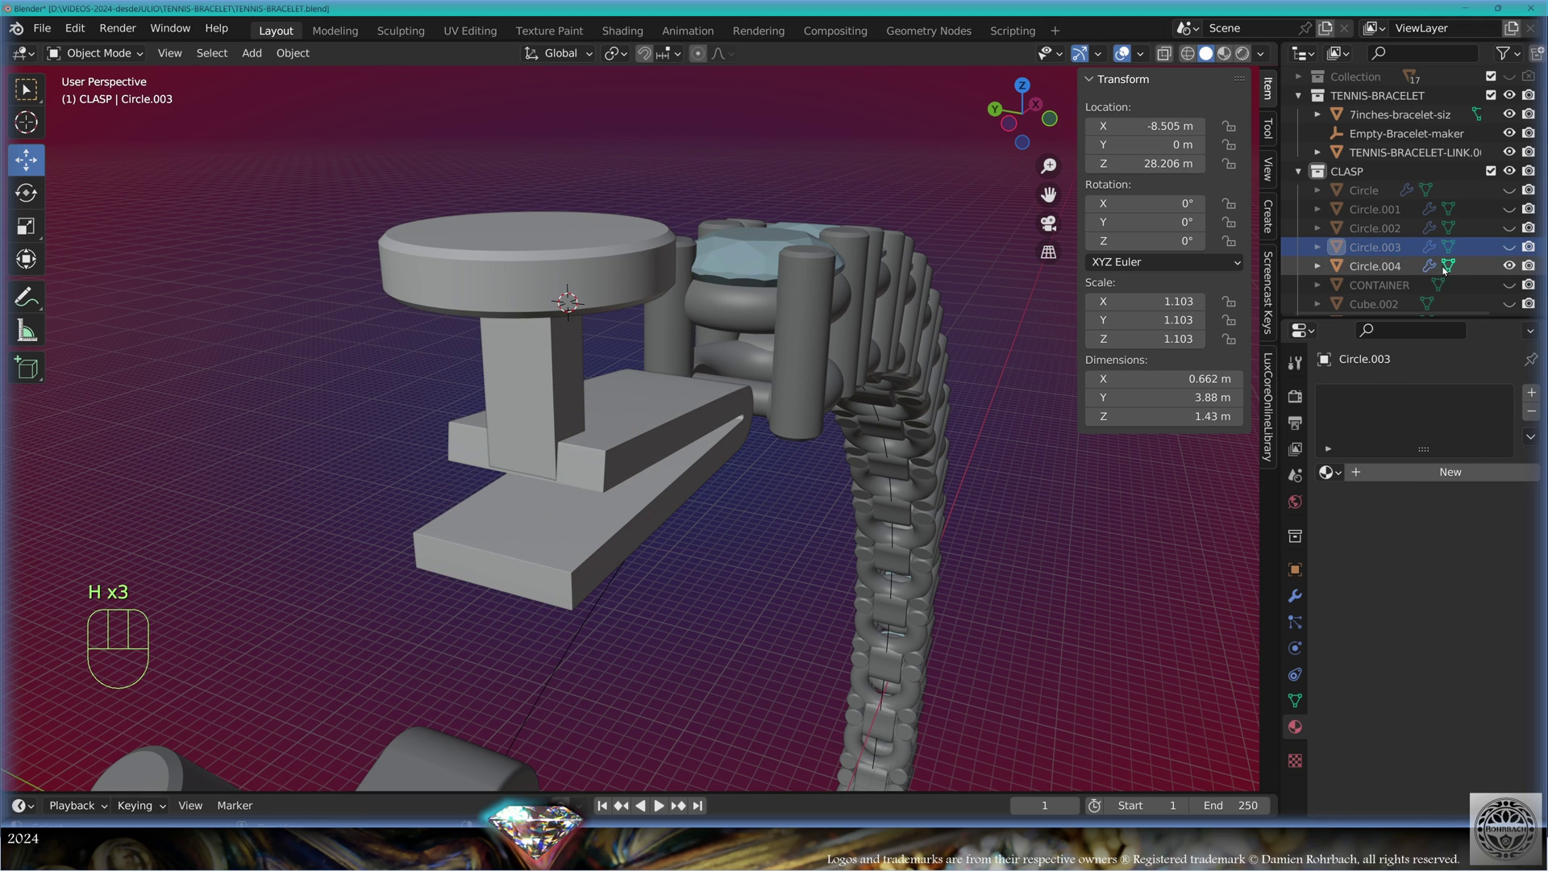
left_click(1529, 246)
left_click(1529, 229)
left_click(1529, 209)
Unhide the shorter clasp body, duplicate it in place with the tongue, post and disc, and join the copies as one mesh
left_click(1509, 190)
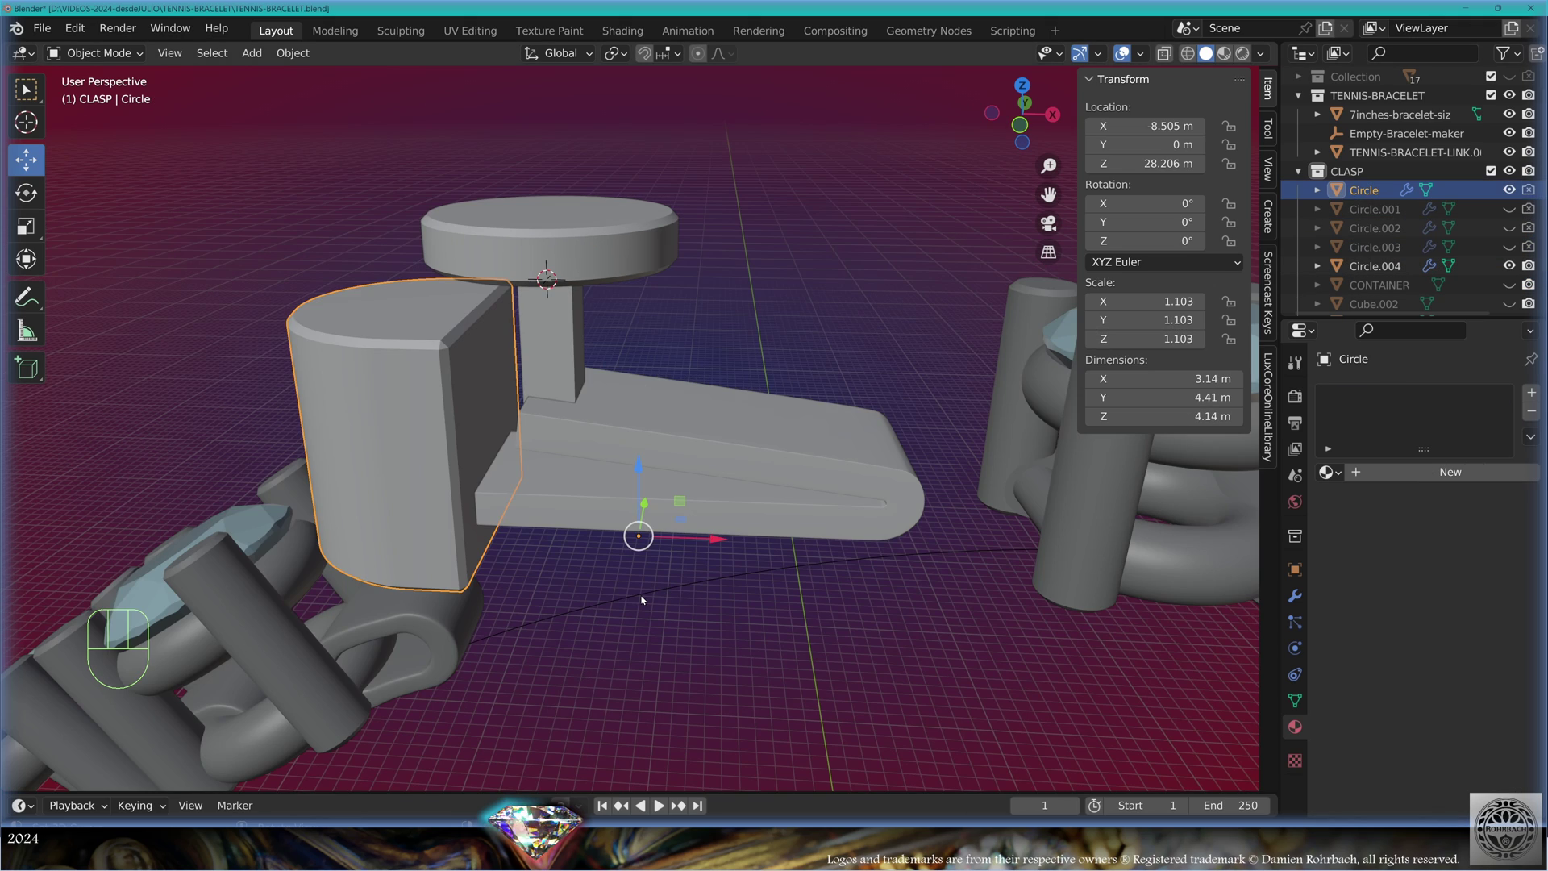
left_click(573, 505, "shift")
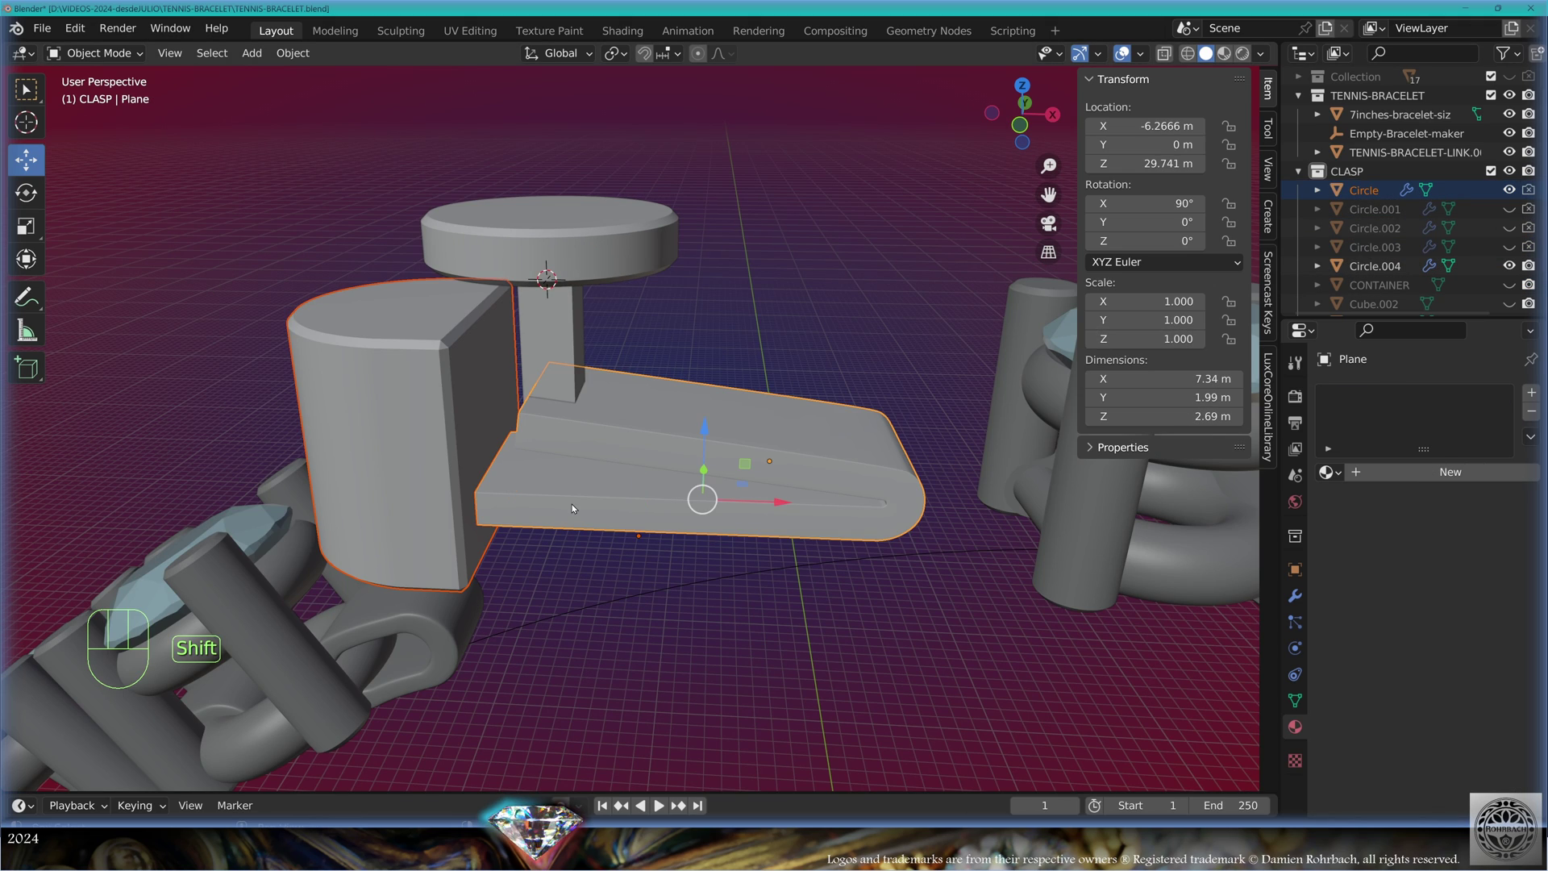
left_click(554, 352, "shift")
left_click(564, 246, "shift")
key("shift+d")
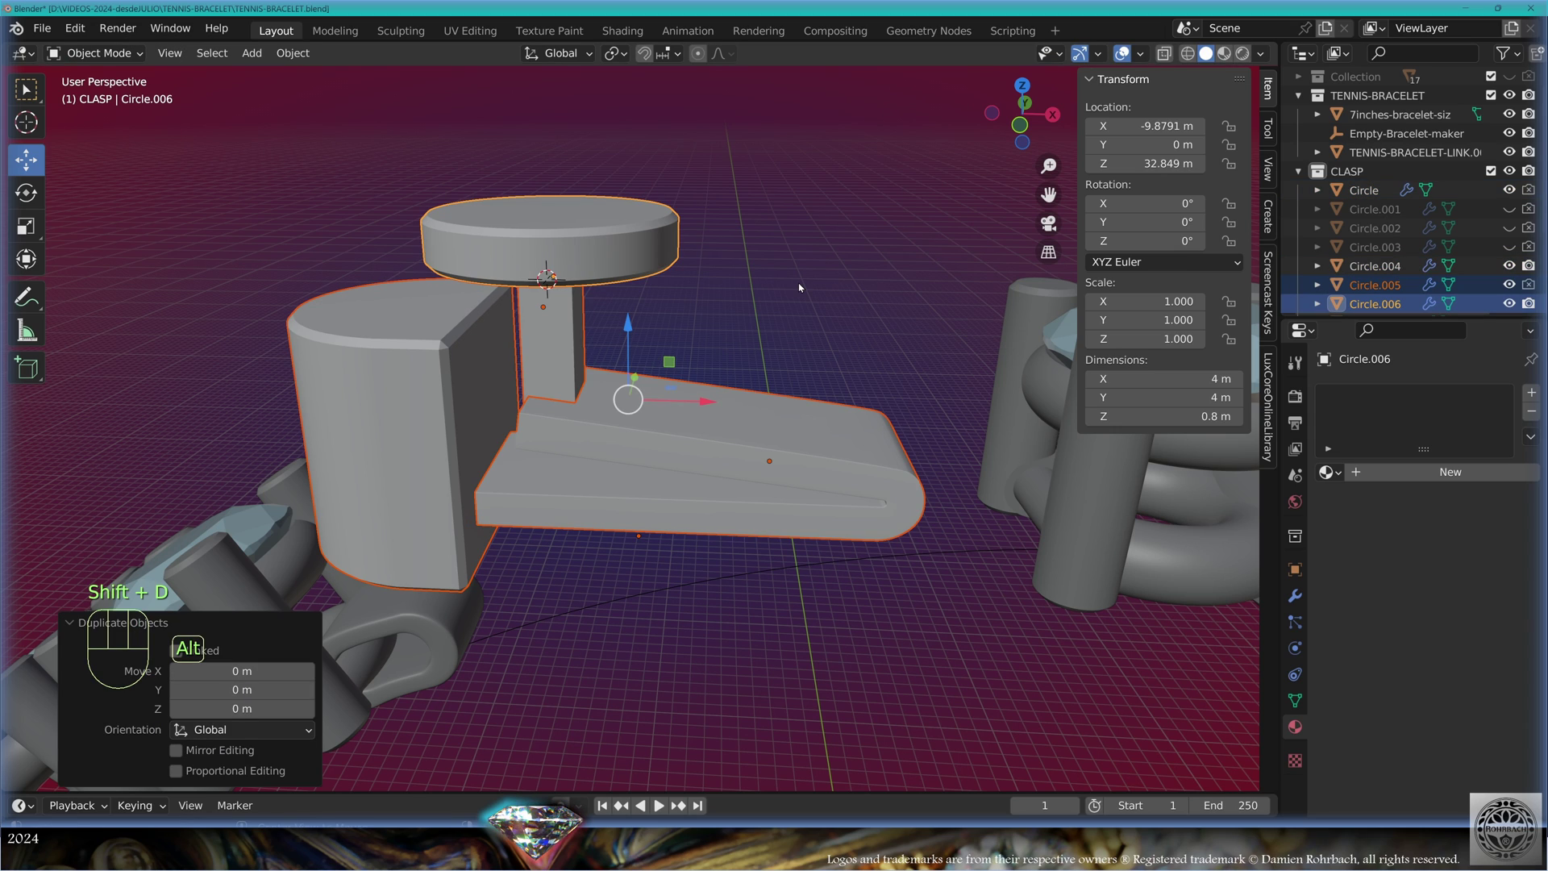
key("alt+c")
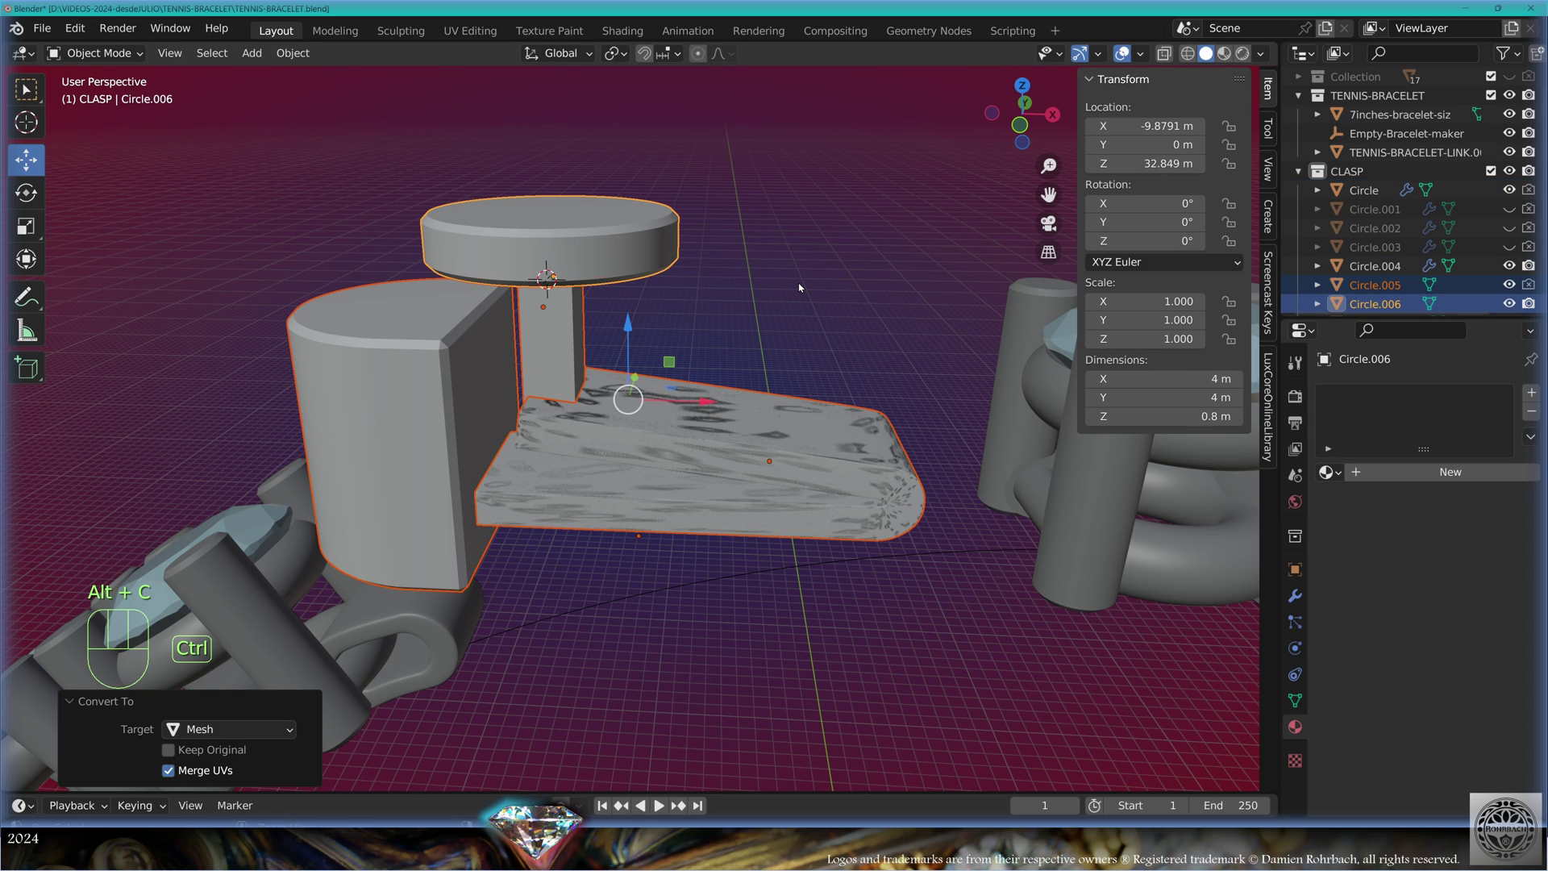
key("ctrl+j")
Name the joined tongue part CLASP and assign it the WhiteGold material
key("F2")
type("CLASP")
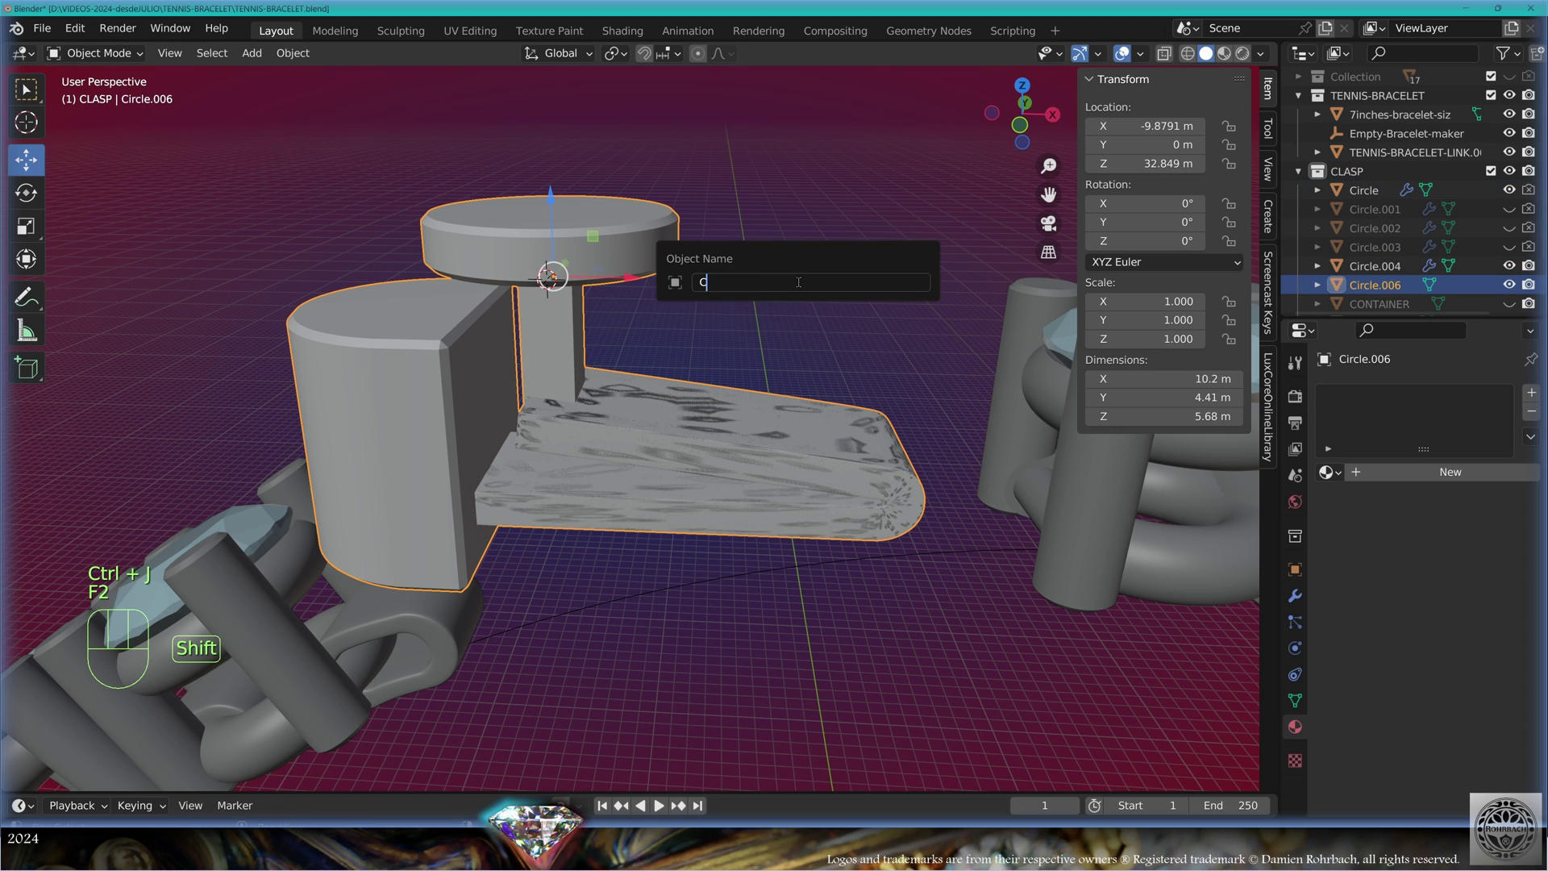
key("Return")
left_click(1327, 472)
left_click(1194, 545)
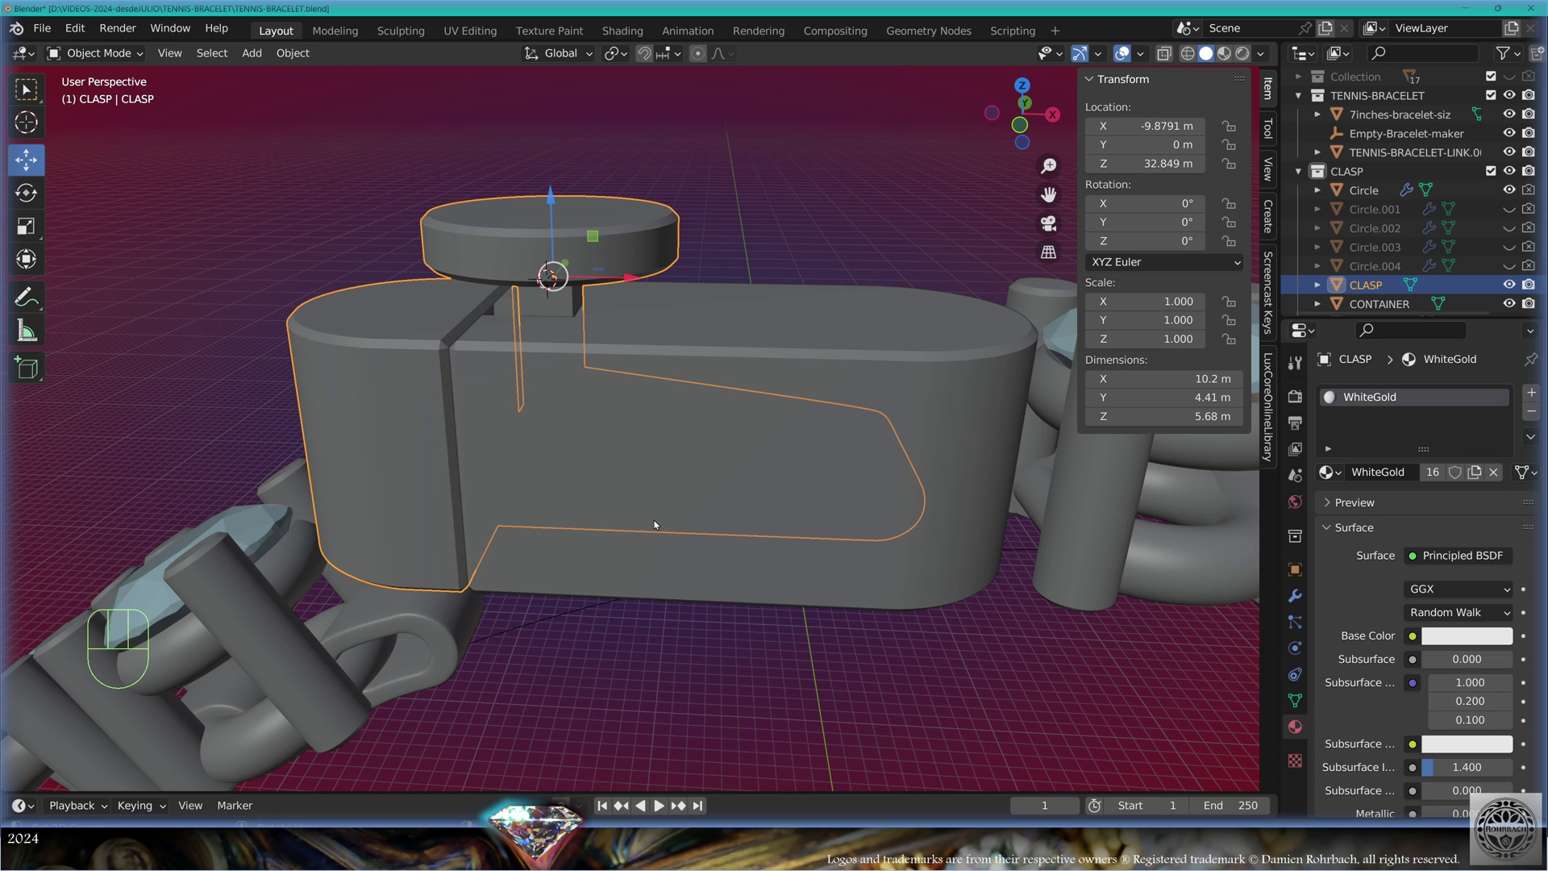
Save the current file, and save it again under the new name TENNIS-BRACELET-RENDER in the same folder
middle_click_drag(654, 525, 733, 408)
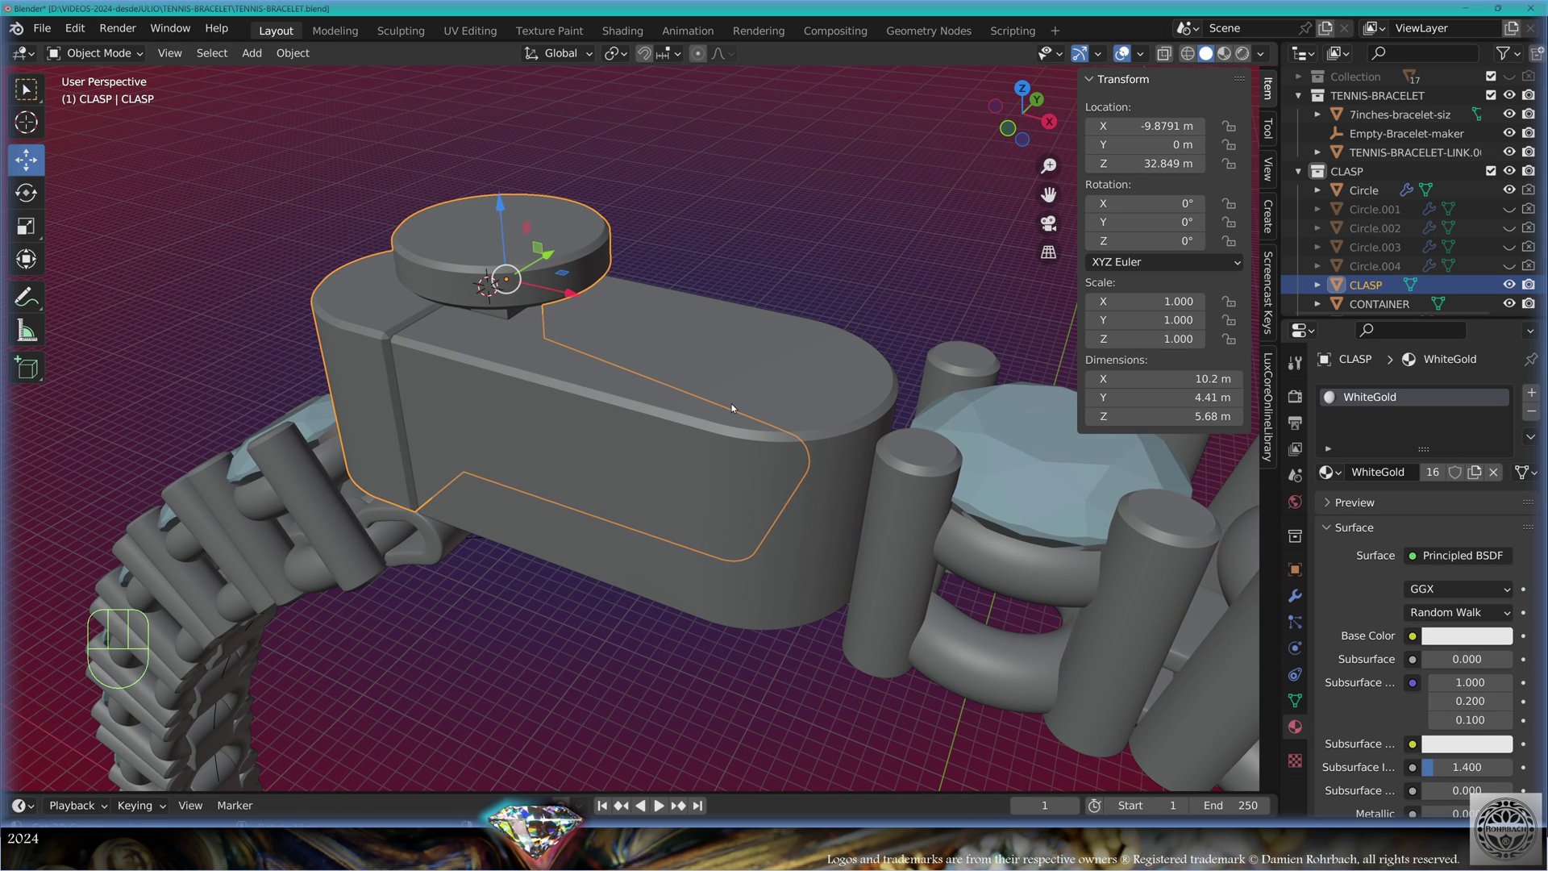
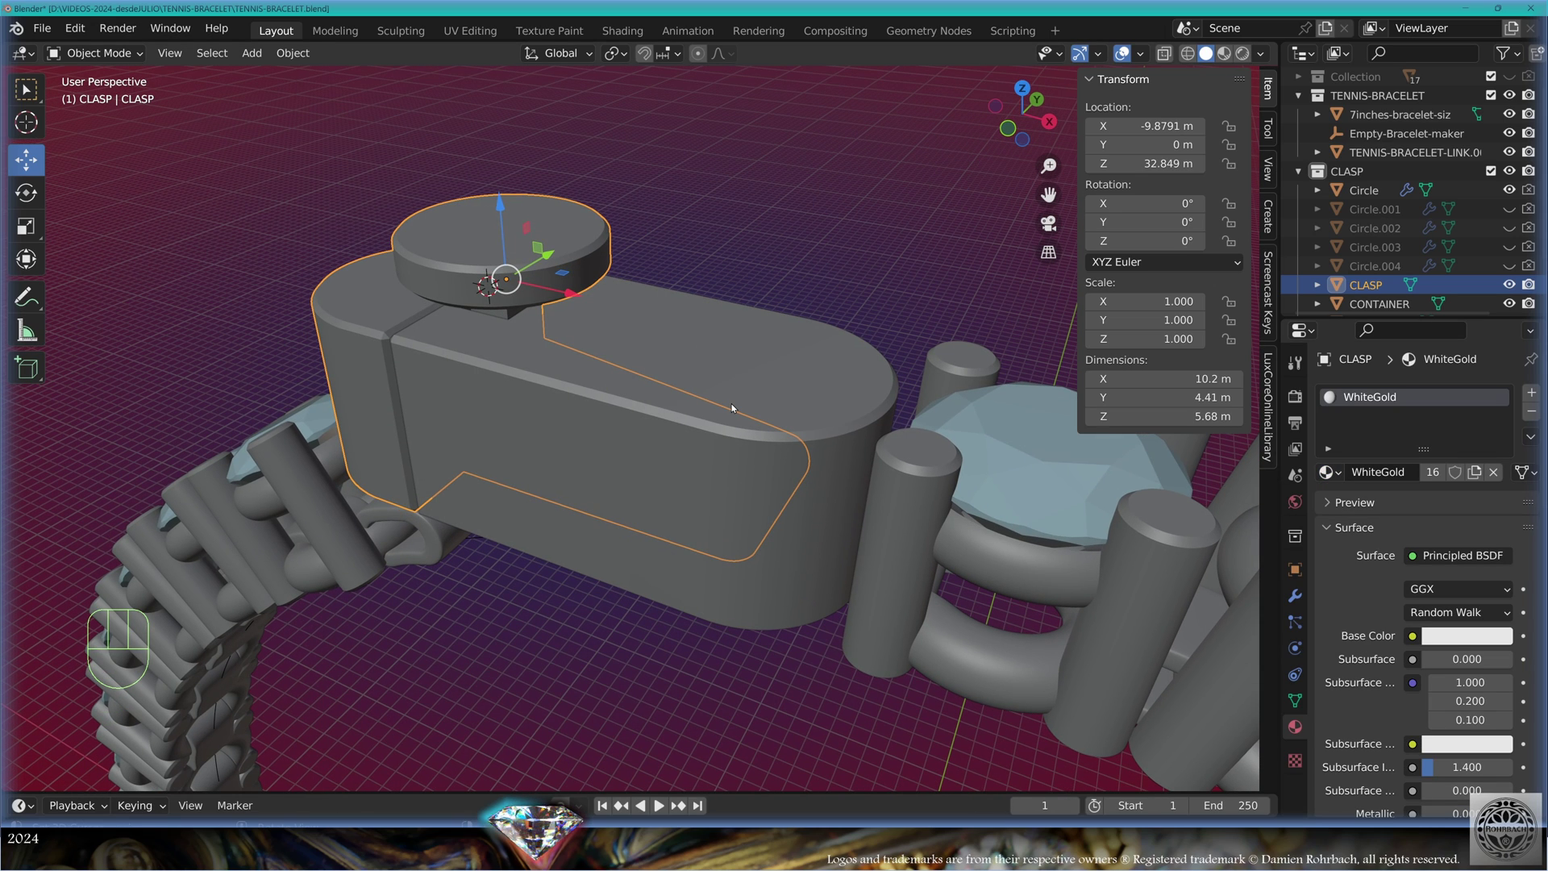
key("ctrl+s")
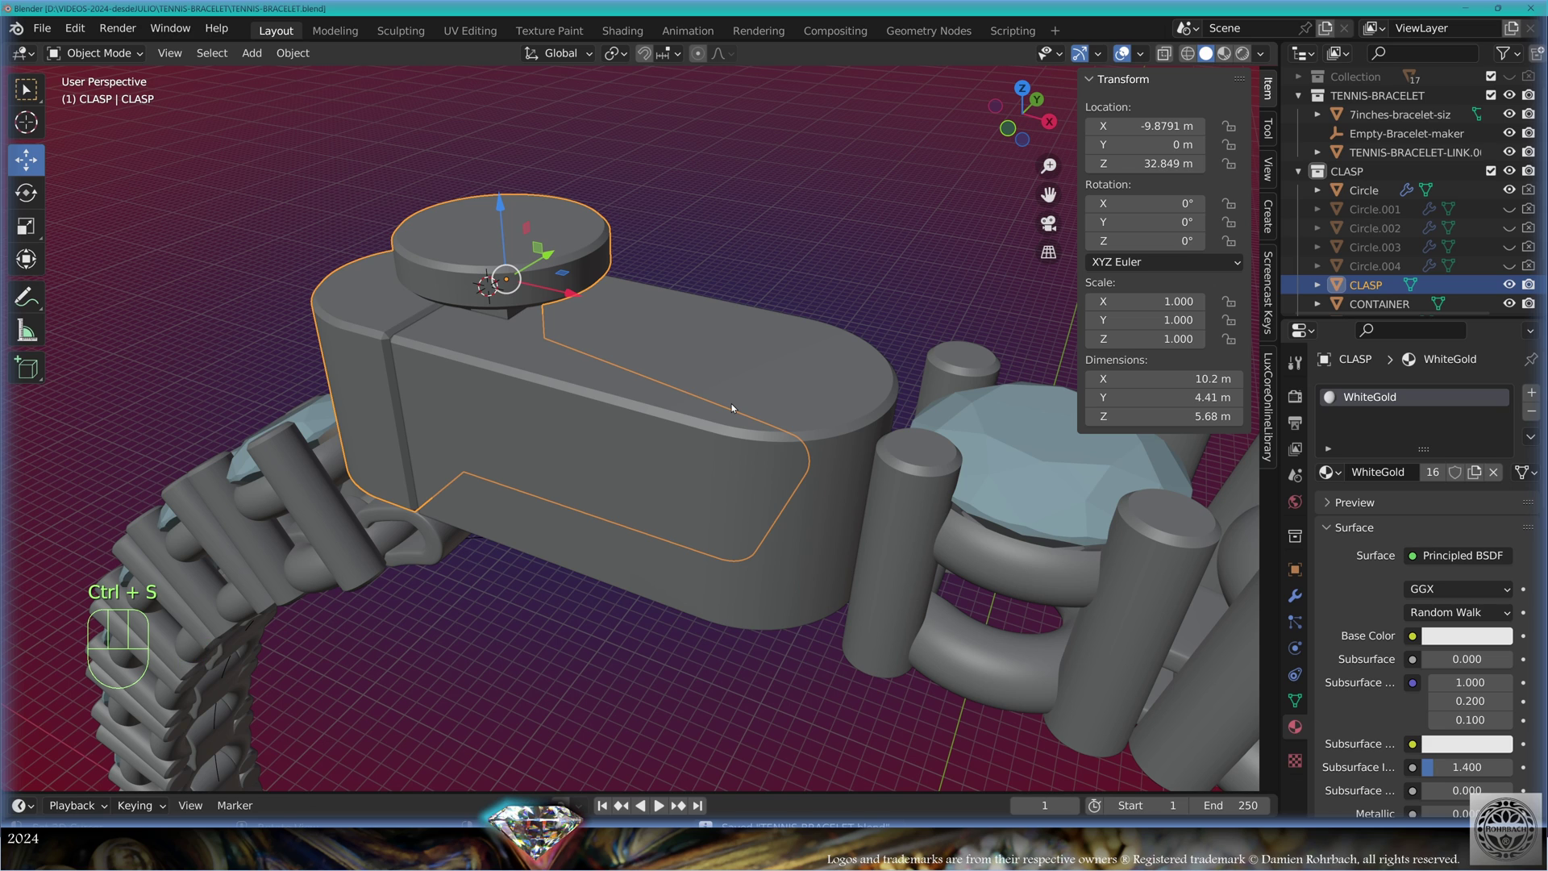
scroll(733, 409, "down", 3)
left_click(950, 312)
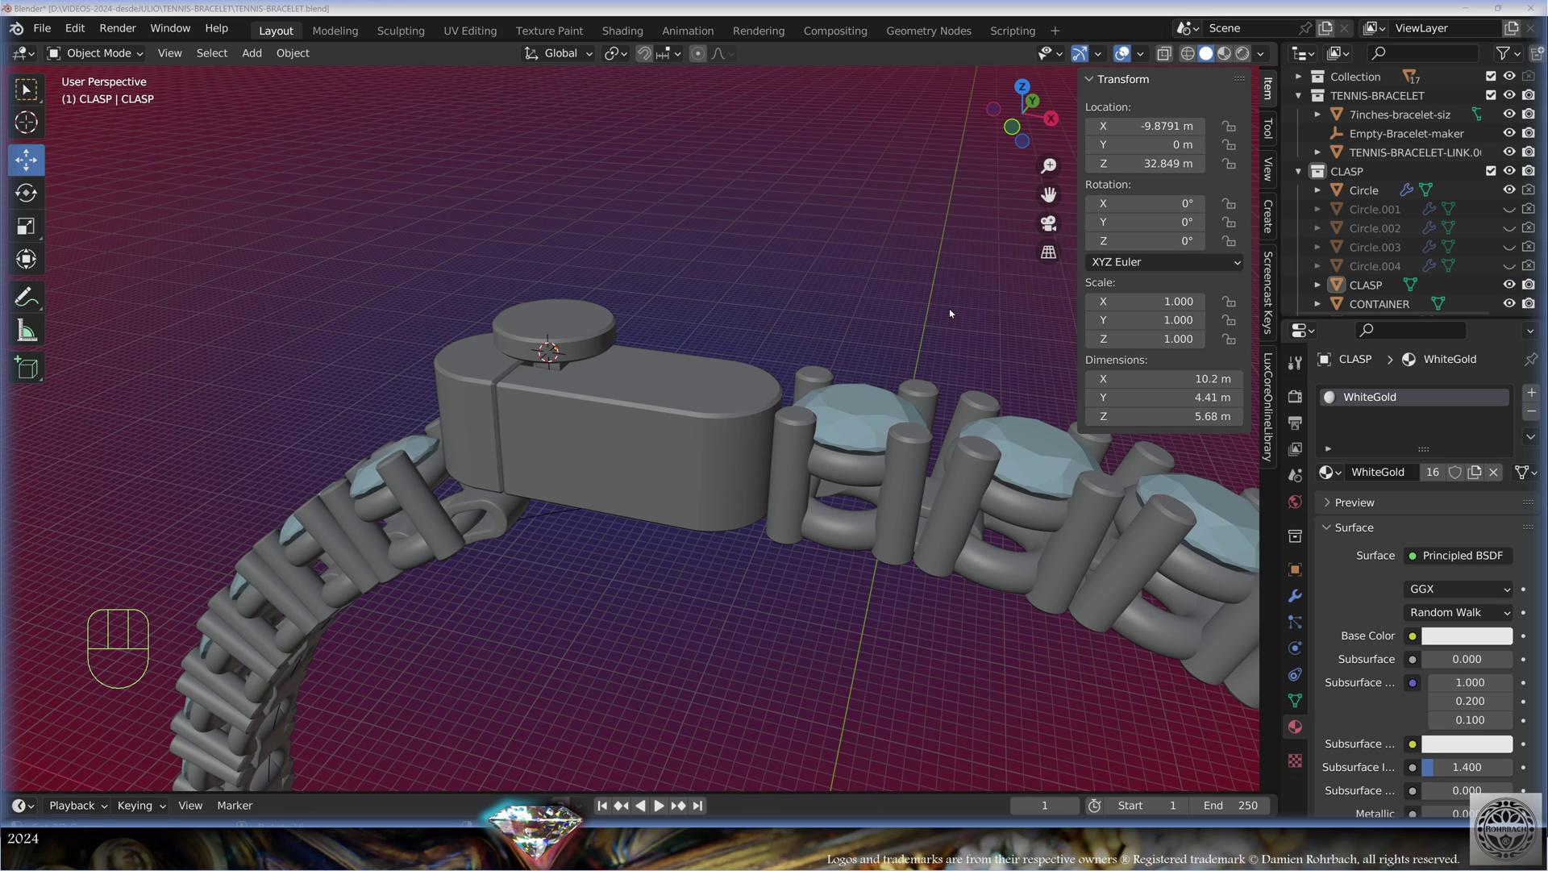
left_click(42, 27)
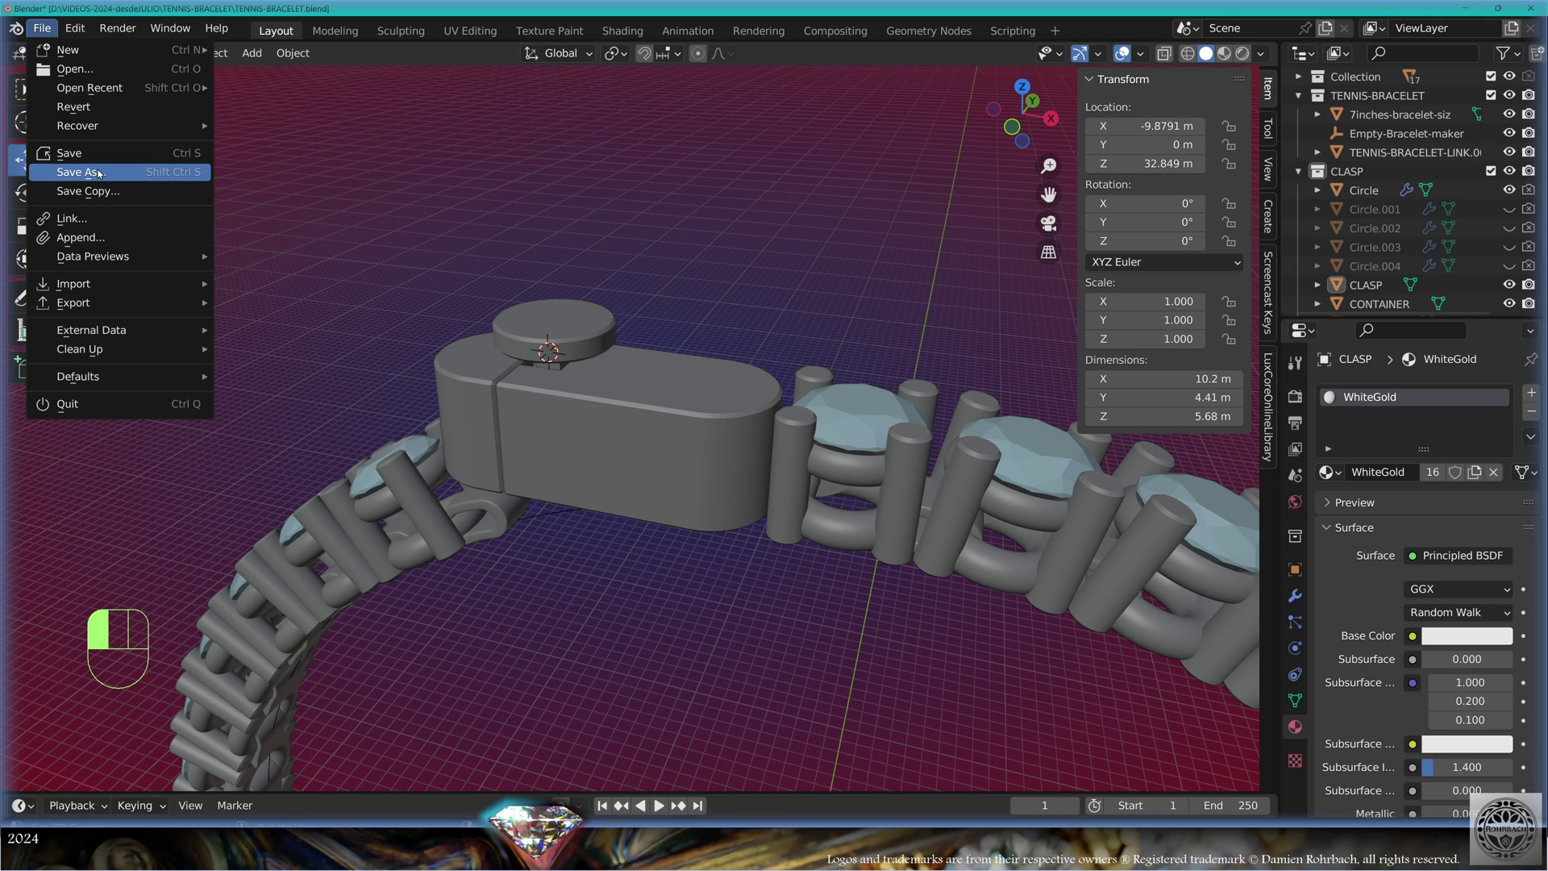
left_click(77, 169)
type("-RENDER")
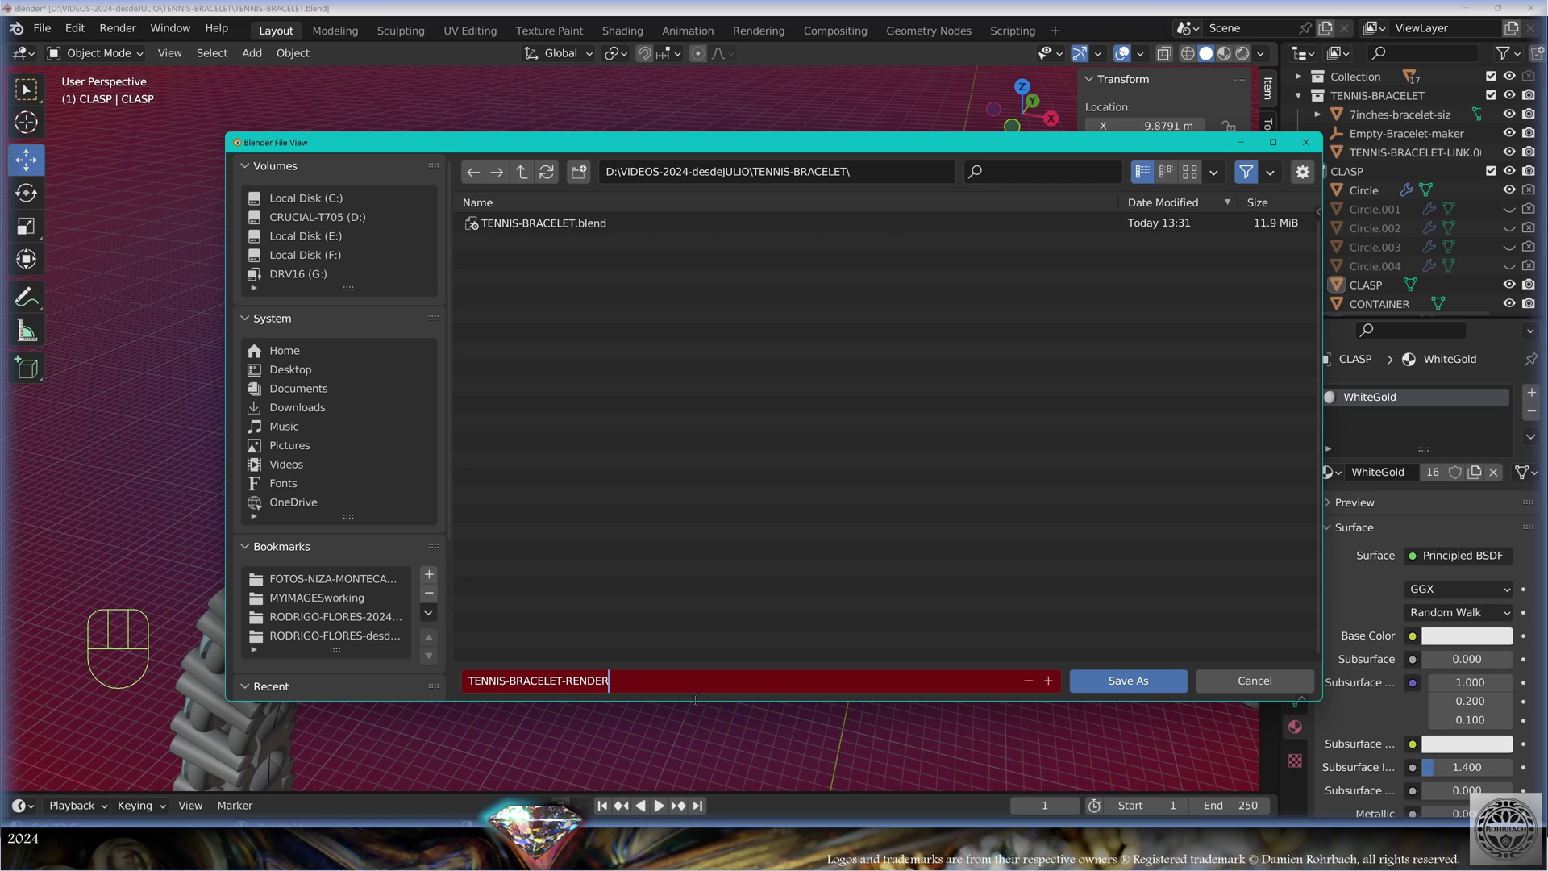
key("Return")
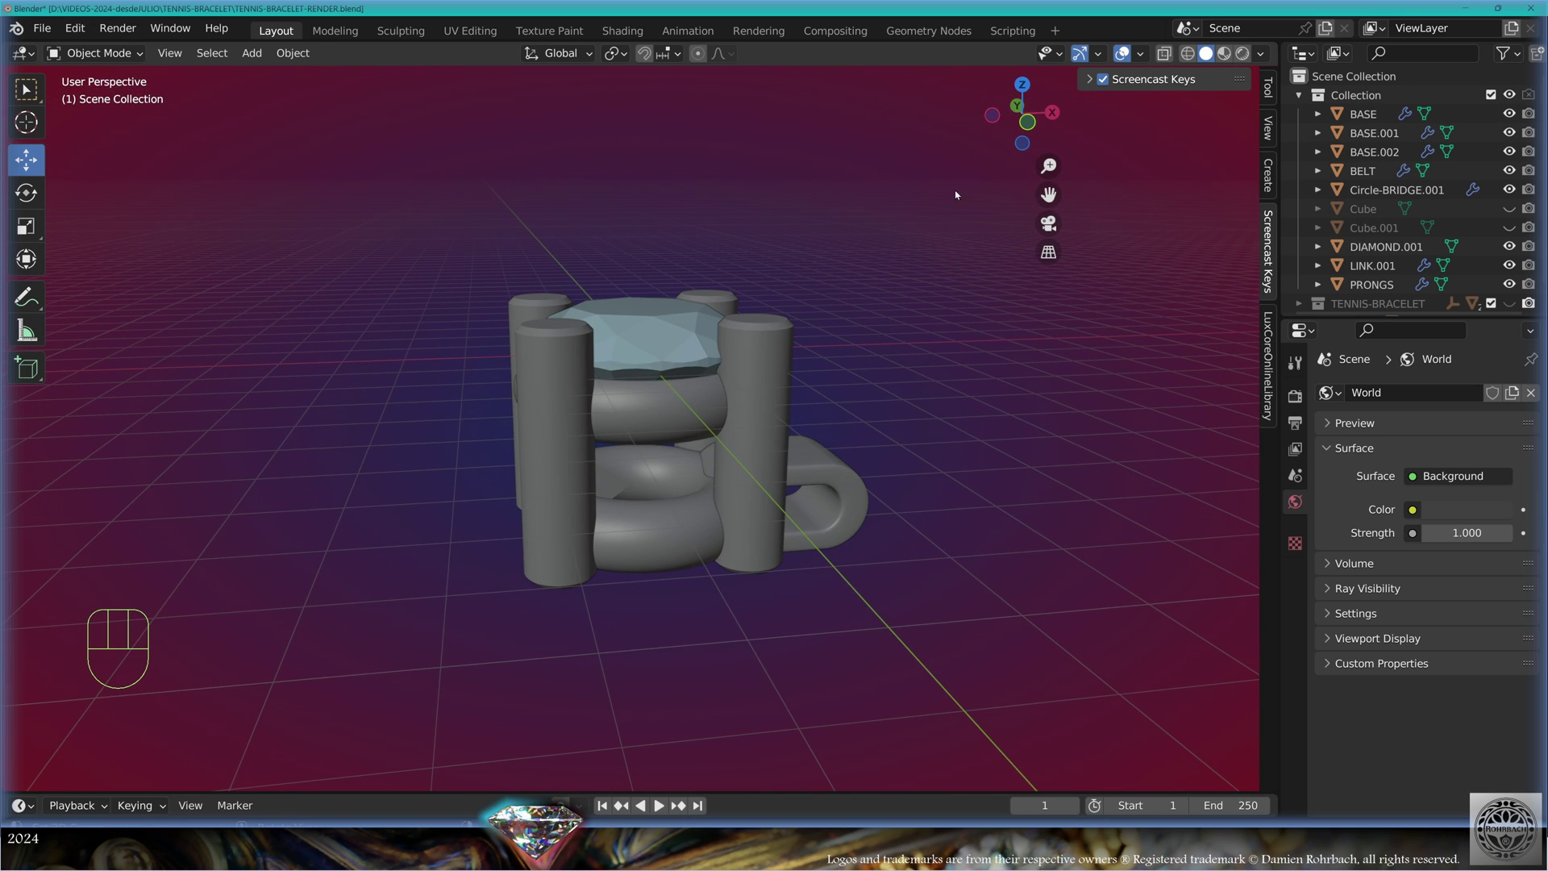
Convert all visible parts of the single diamond link to meshes and join them into one object
left_click_drag(1023, 109, 900, 458)
key("a")
key("a")
key("alt+c")
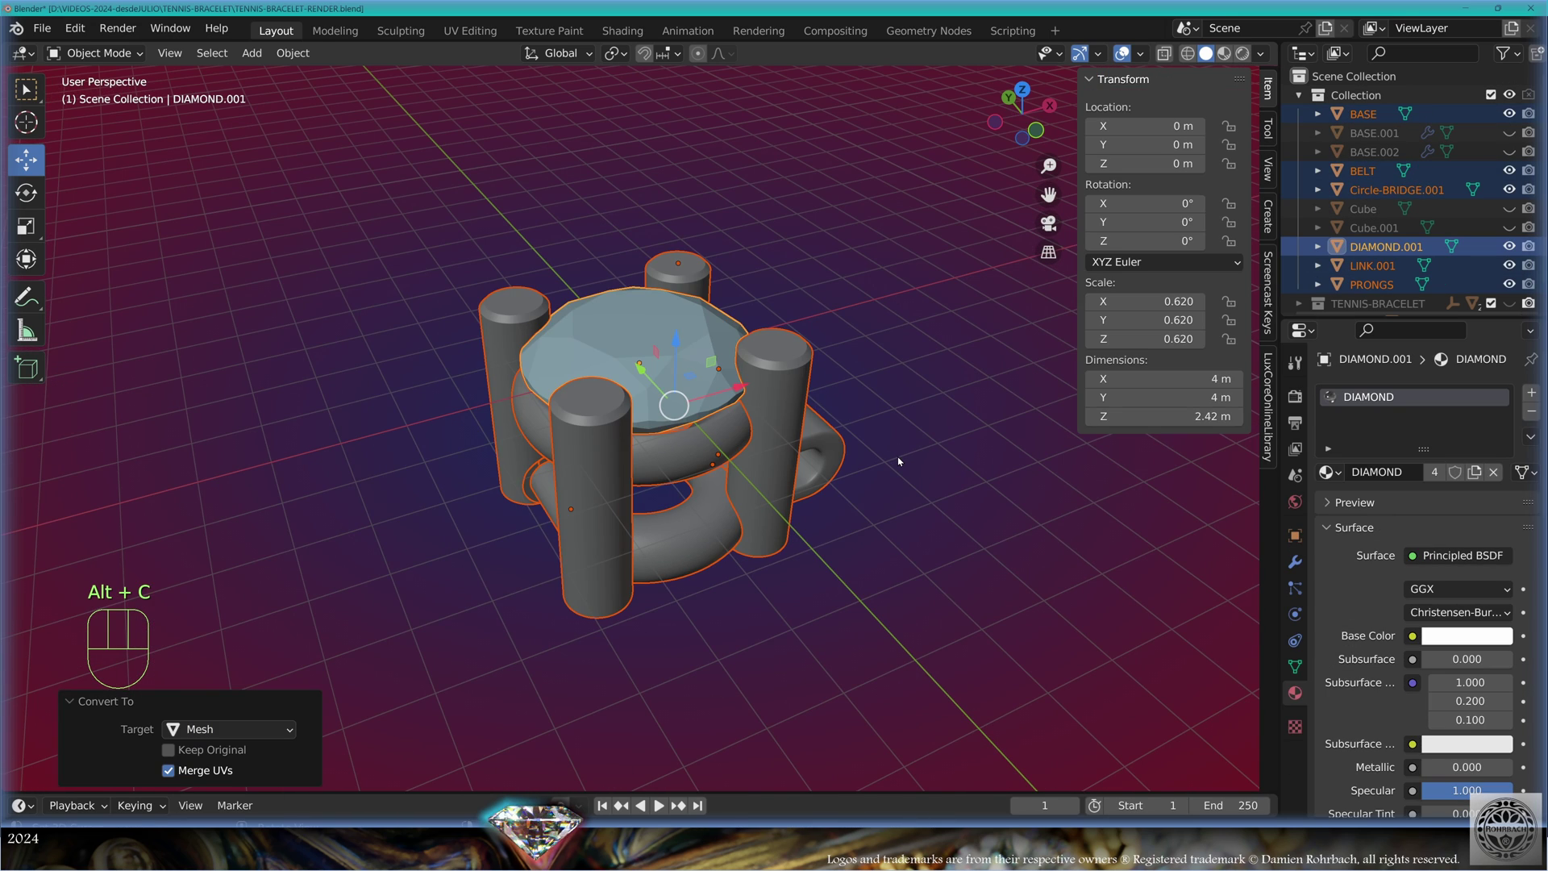
key("ctrl+j")
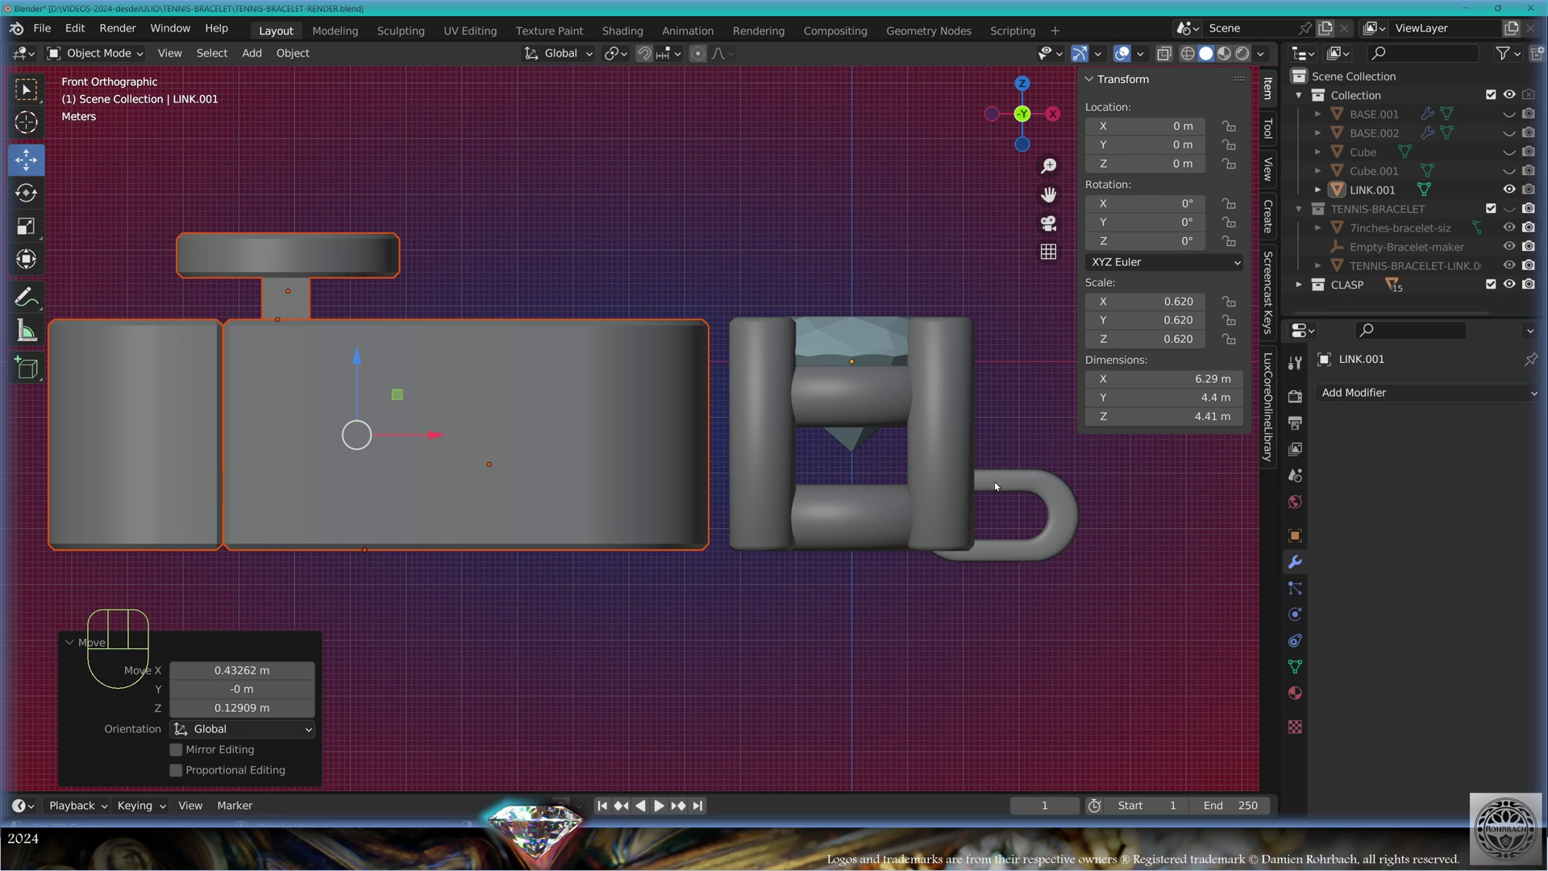
Duplicate the link's connecting loop in place and separate the copy as its own object
key("Tab")
key("alt+a")
key("l")
key("shift+d")
right_click(1113, 476)
key("p")
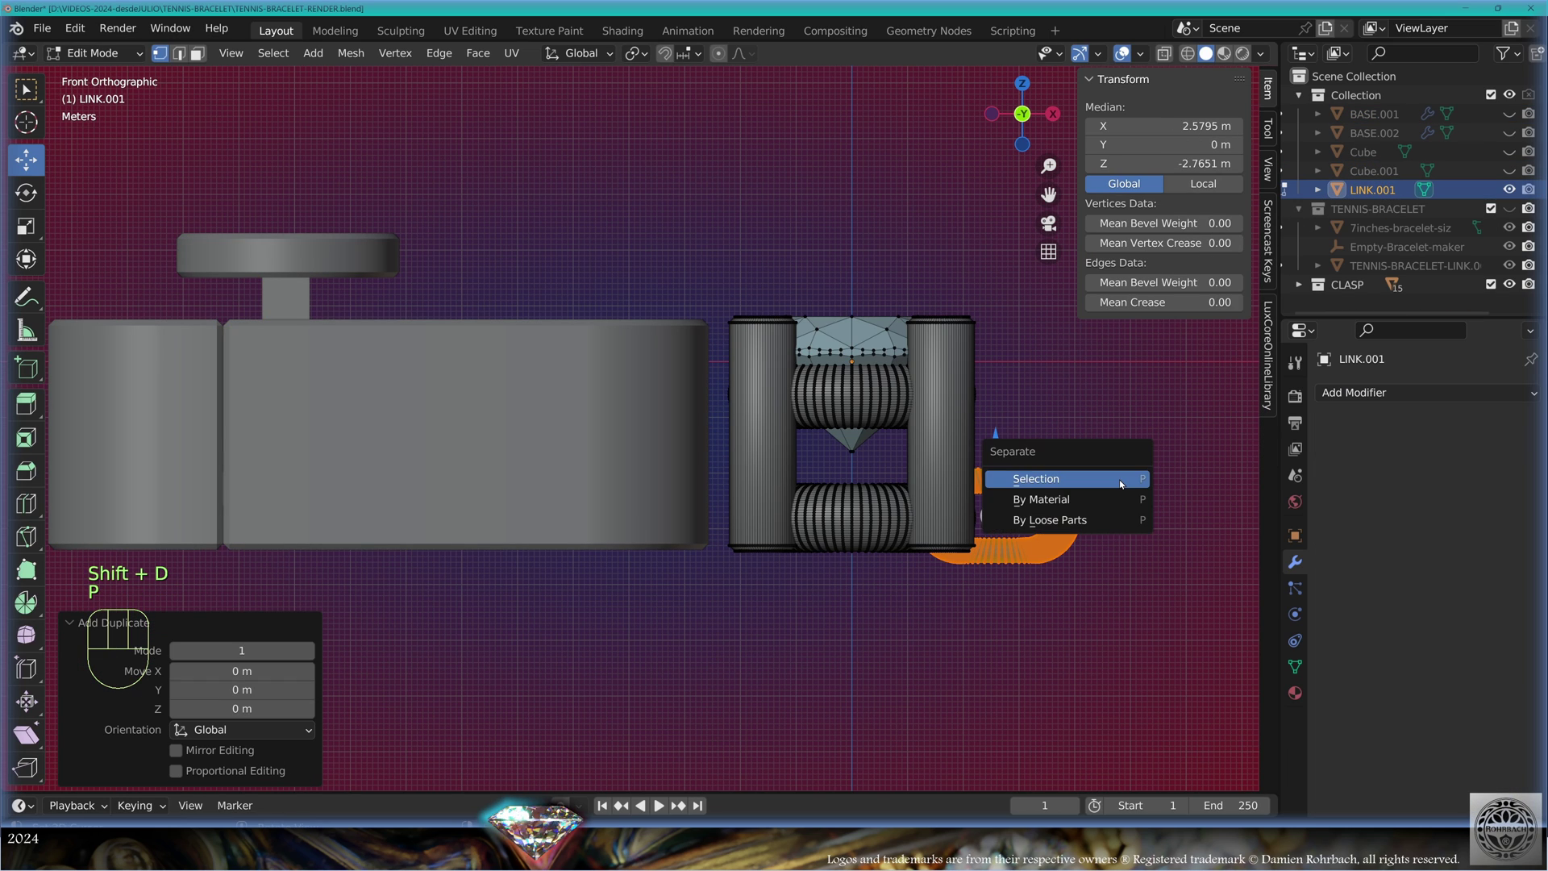
left_click(1121, 479)
key("Tab")
scroll(776, 472, "up", 6)
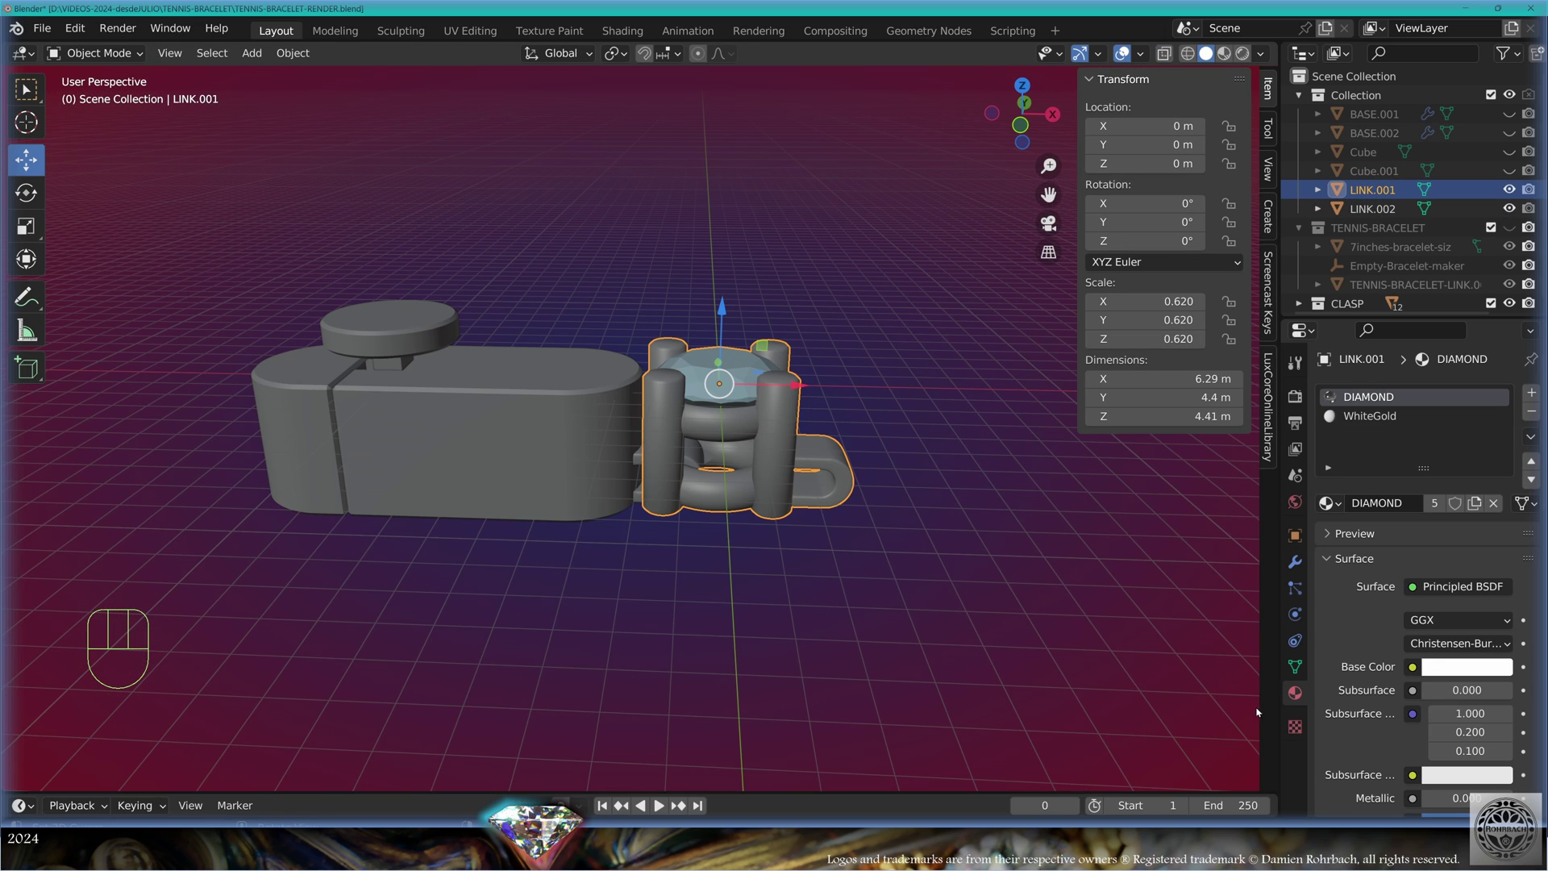
Add an Array modifier to LINK.001 with a relative X offset of 0.715 and a count of 38
left_click(1296, 562)
left_click(1427, 392)
left_click(1131, 443)
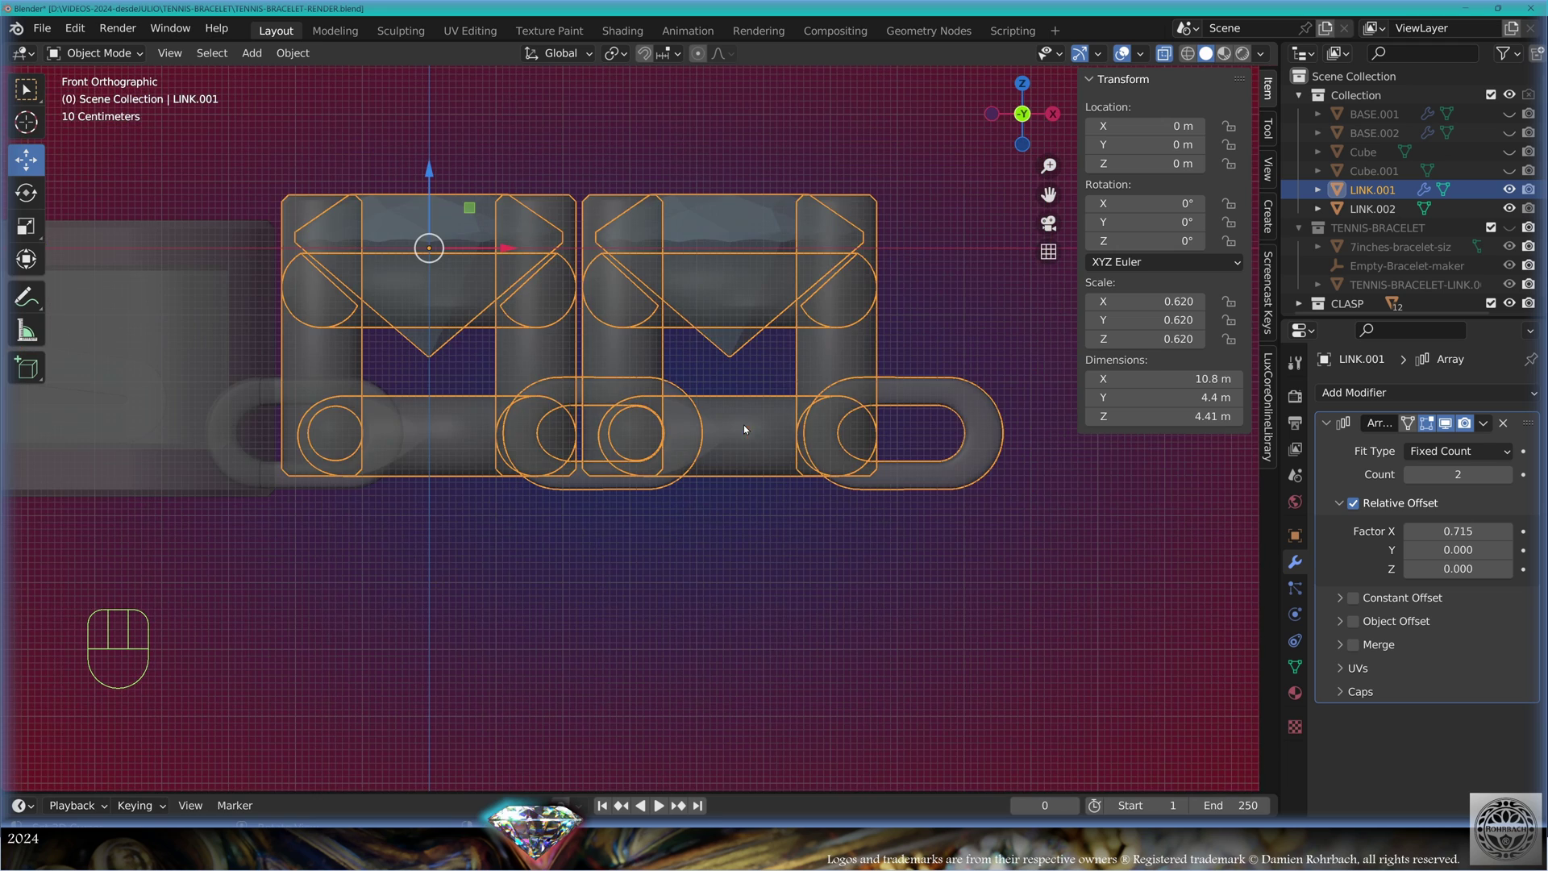
middle_click_drag(743, 424, 639, 505, "shift")
left_click(1403, 284)
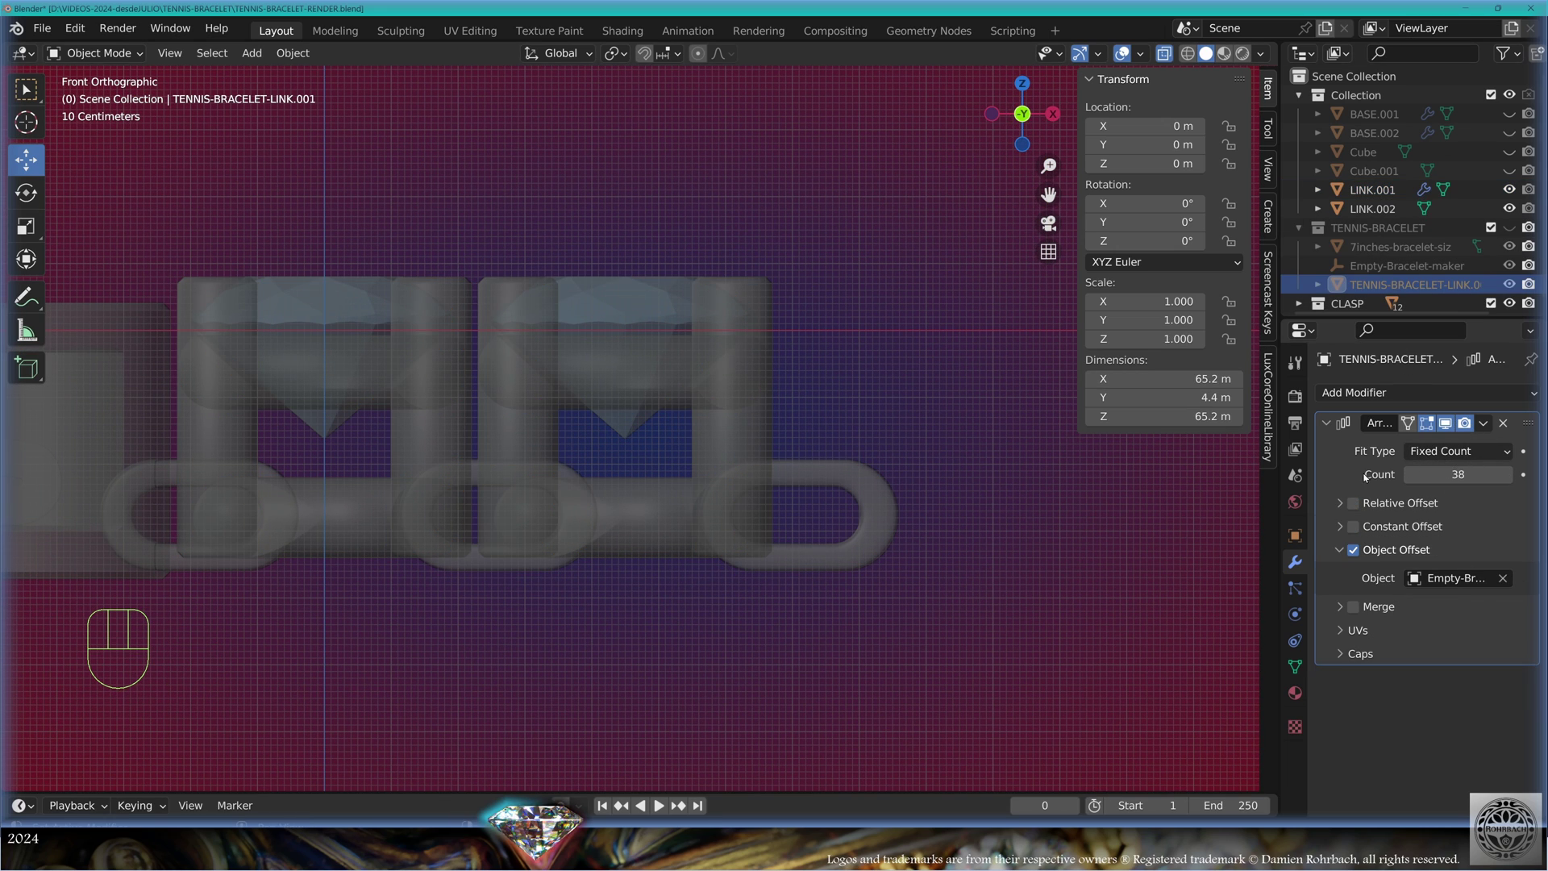
left_click(879, 476)
left_click(1458, 474)
type("38")
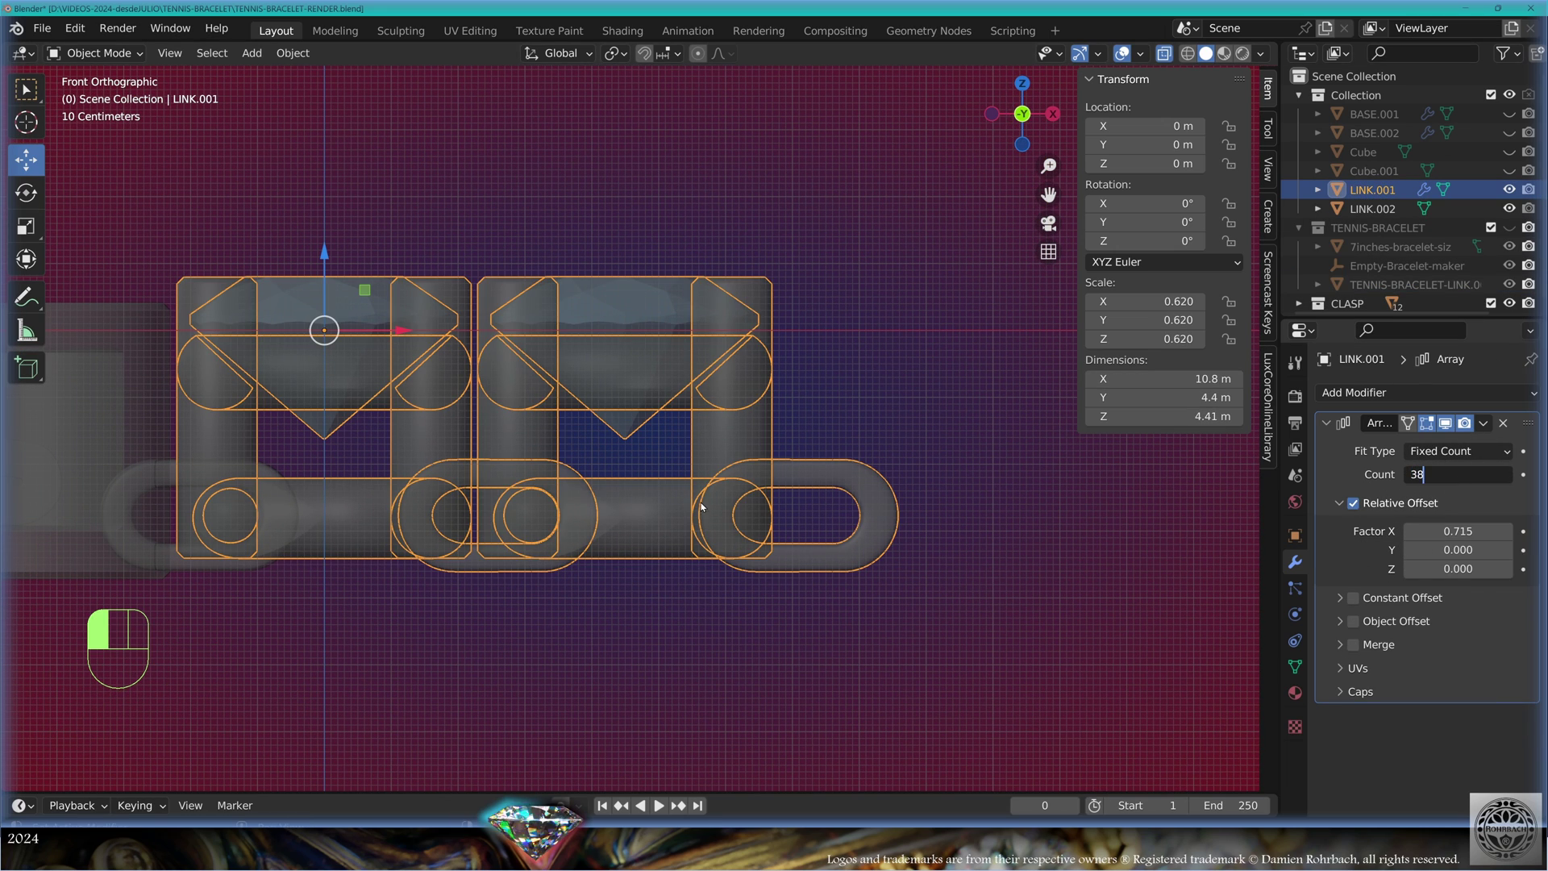
key("Return")
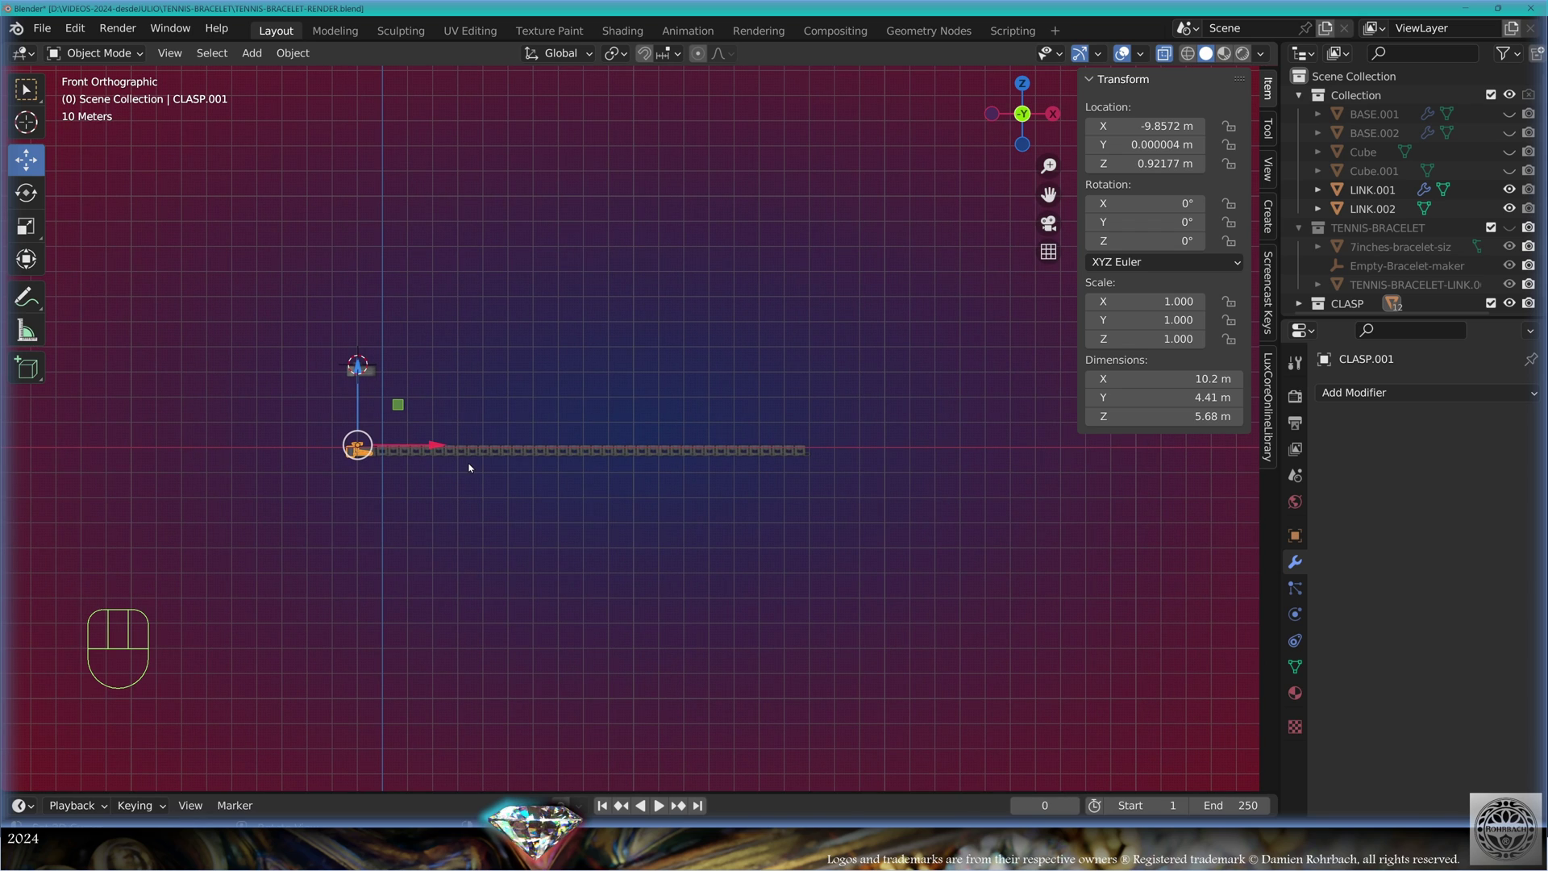
Move the clasp tongue copy along X to the far end of the link row and join all straight bracelet pieces into one mesh
key("g")
key("x")
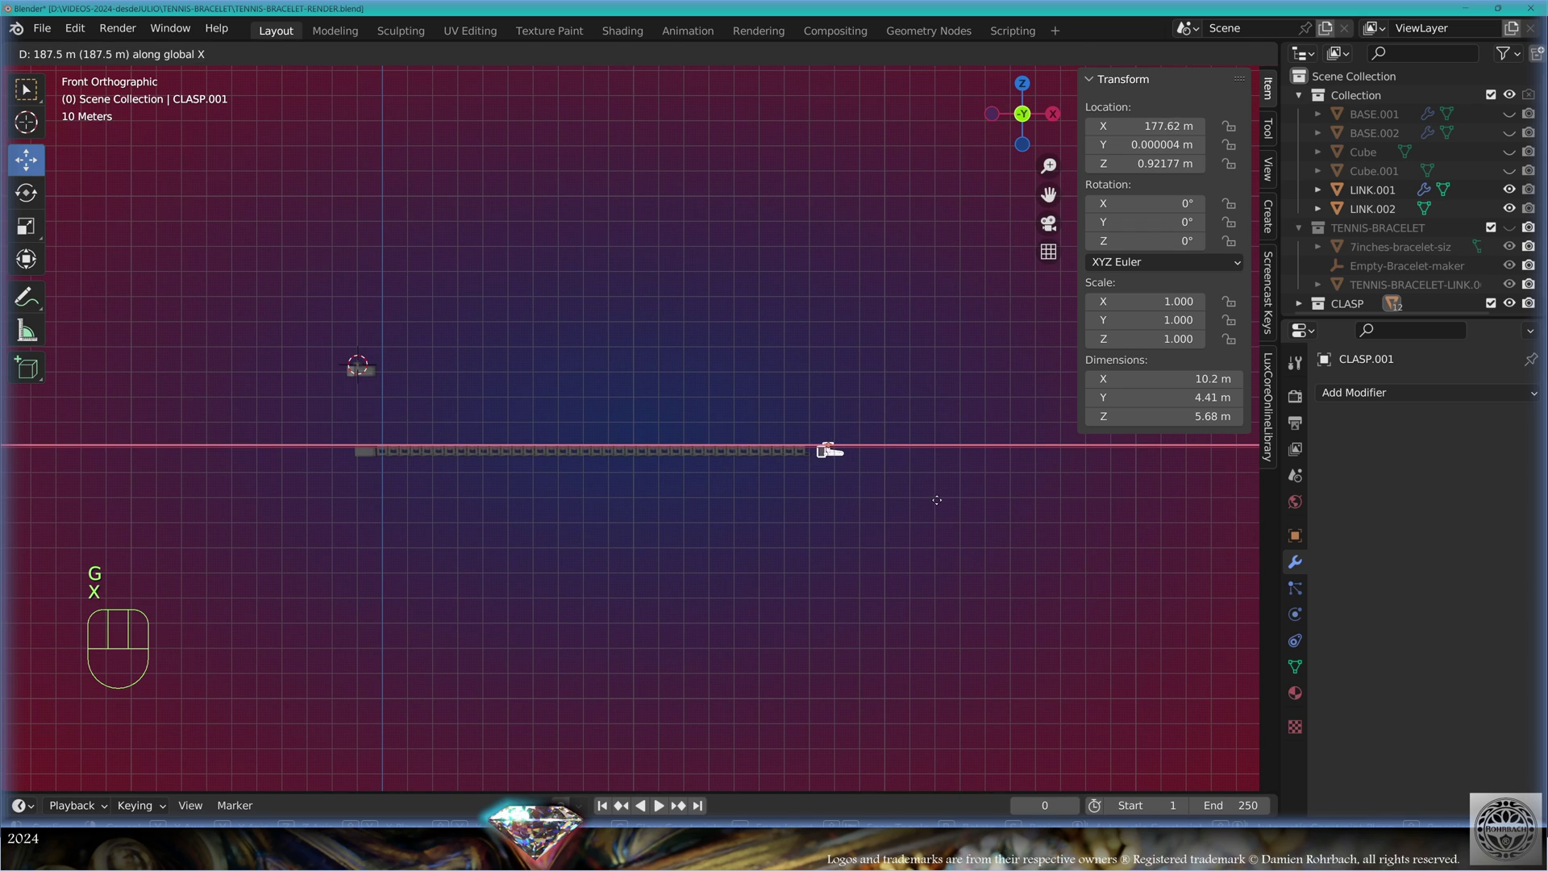
left_click(793, 484, "shift")
scroll(793, 484, "up", 7)
middle_click_drag(793, 484, 719, 522, "shift")
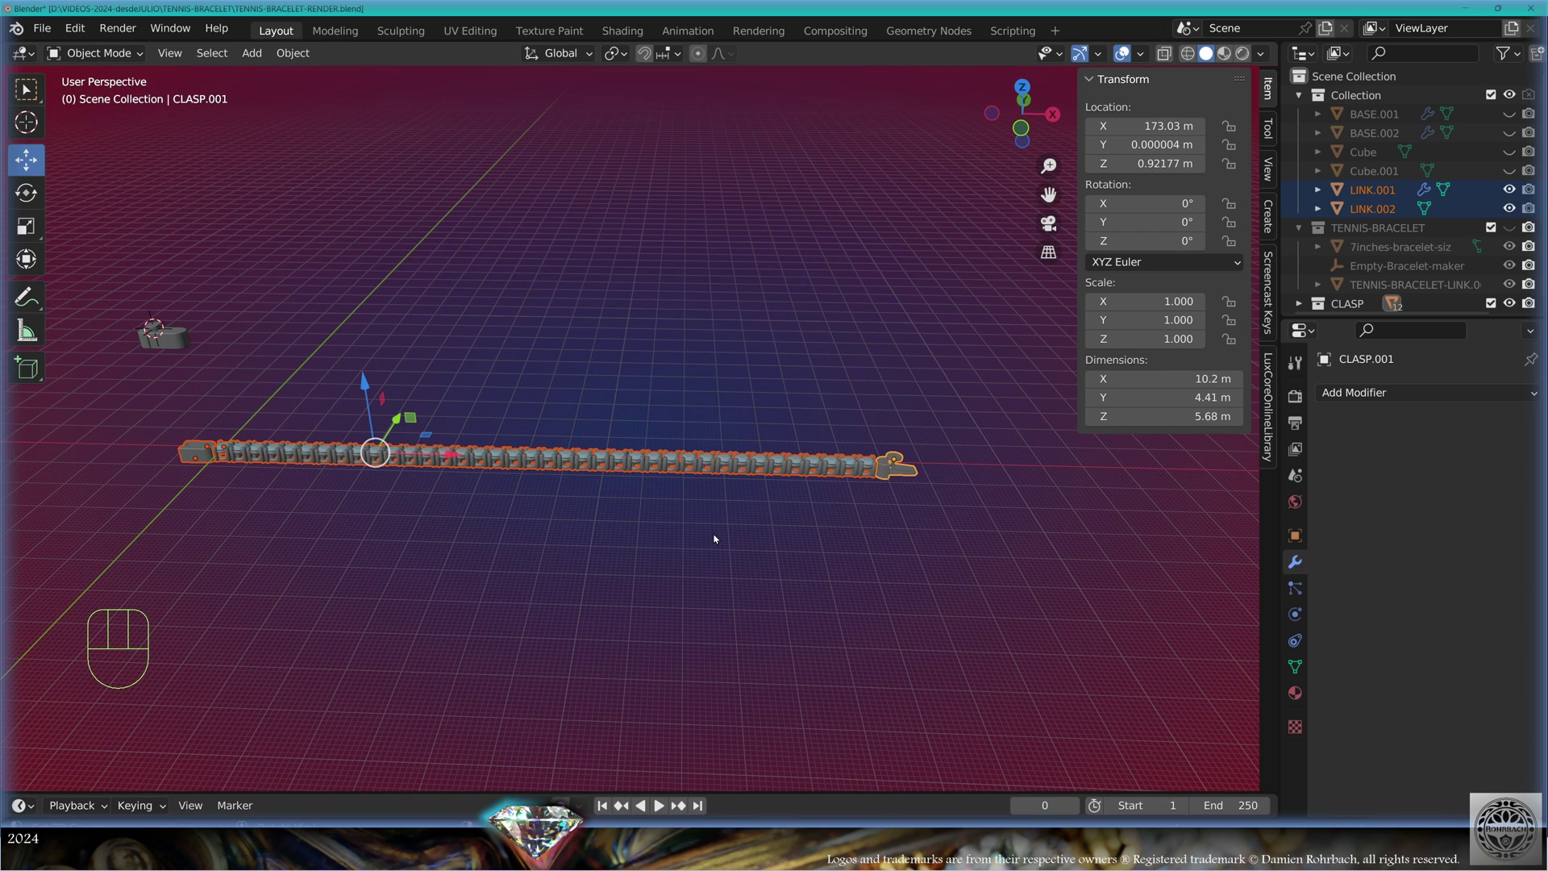
key("alt+c")
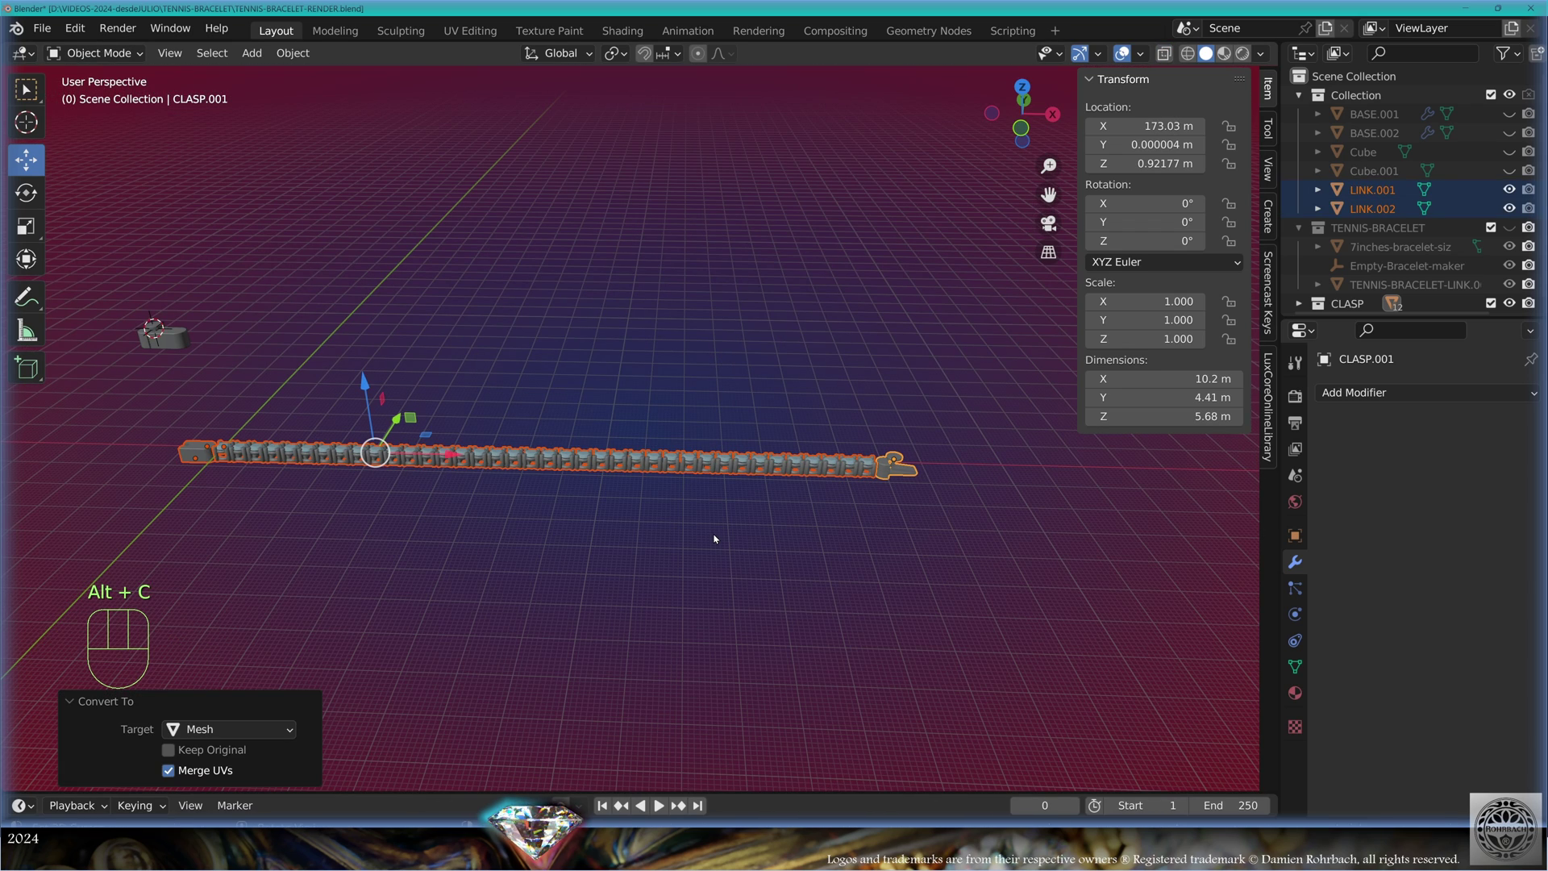
key("ctrl+j")
Add a ground plane at the world origin and set its X and Y dimensions to 200 m
left_click(251, 53)
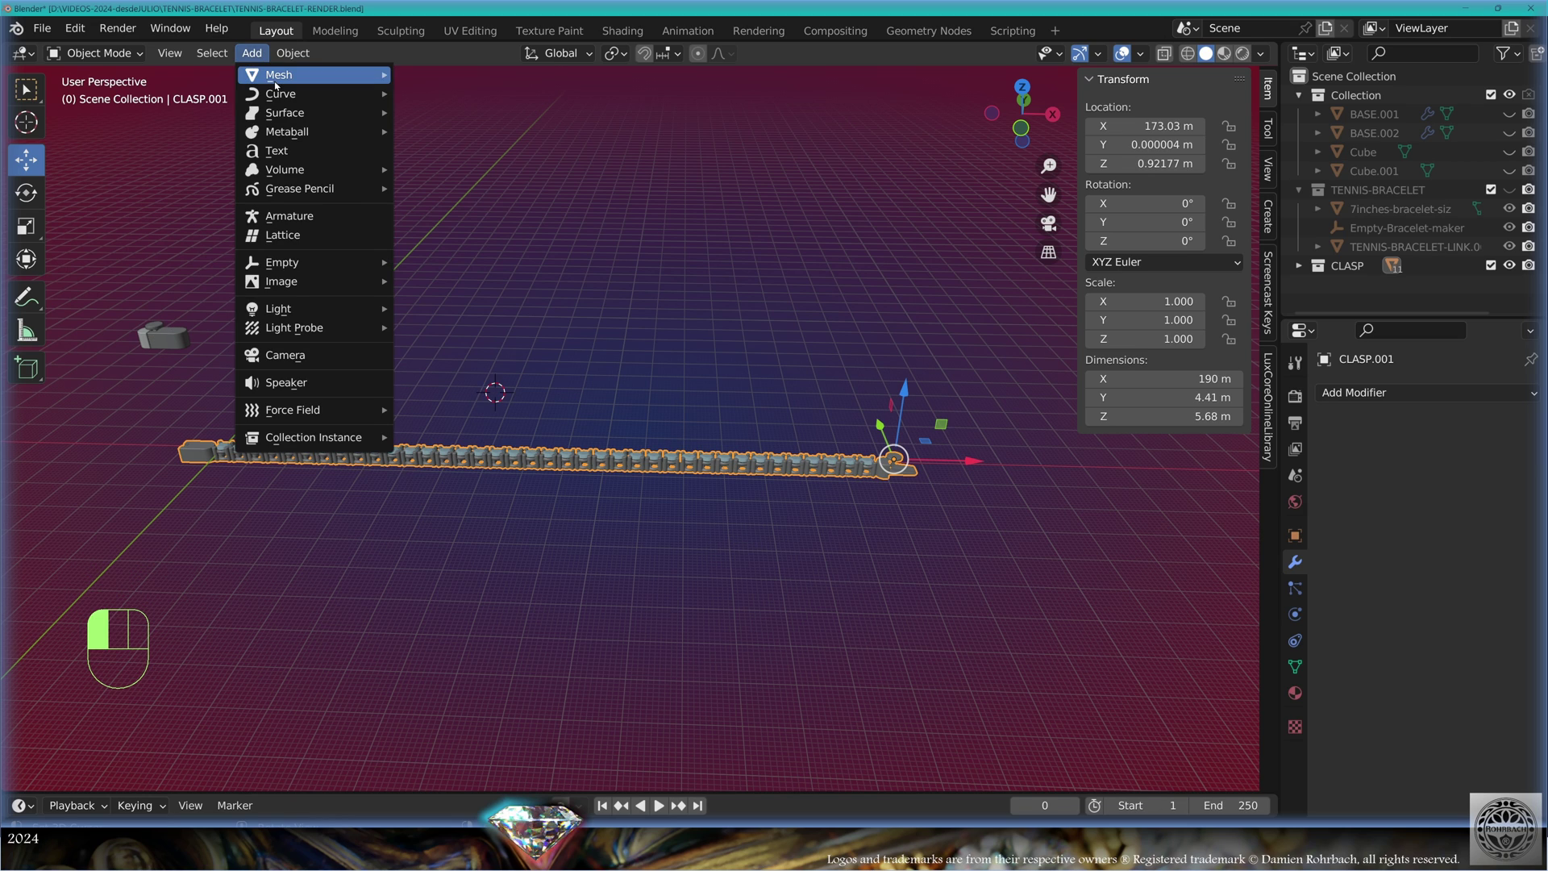
left_click(419, 70)
left_click_drag(1137, 378, 1135, 401)
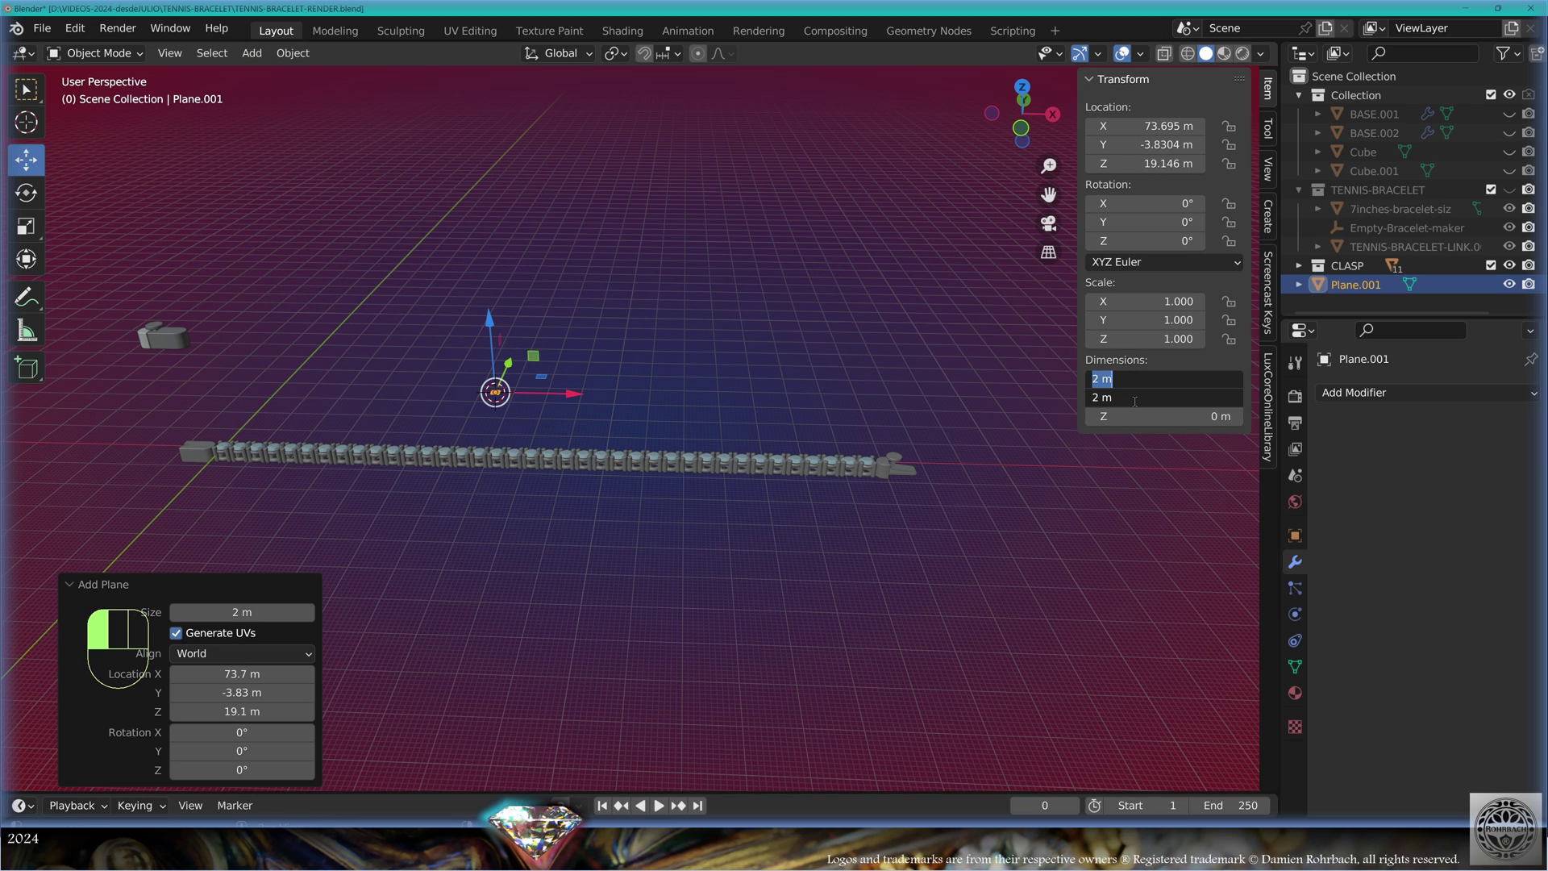
type("200")
left_click(1013, 439)
Rename the new Collection 4 as TENNIS-BRACELET-RENDER-1
left_click(1419, 284)
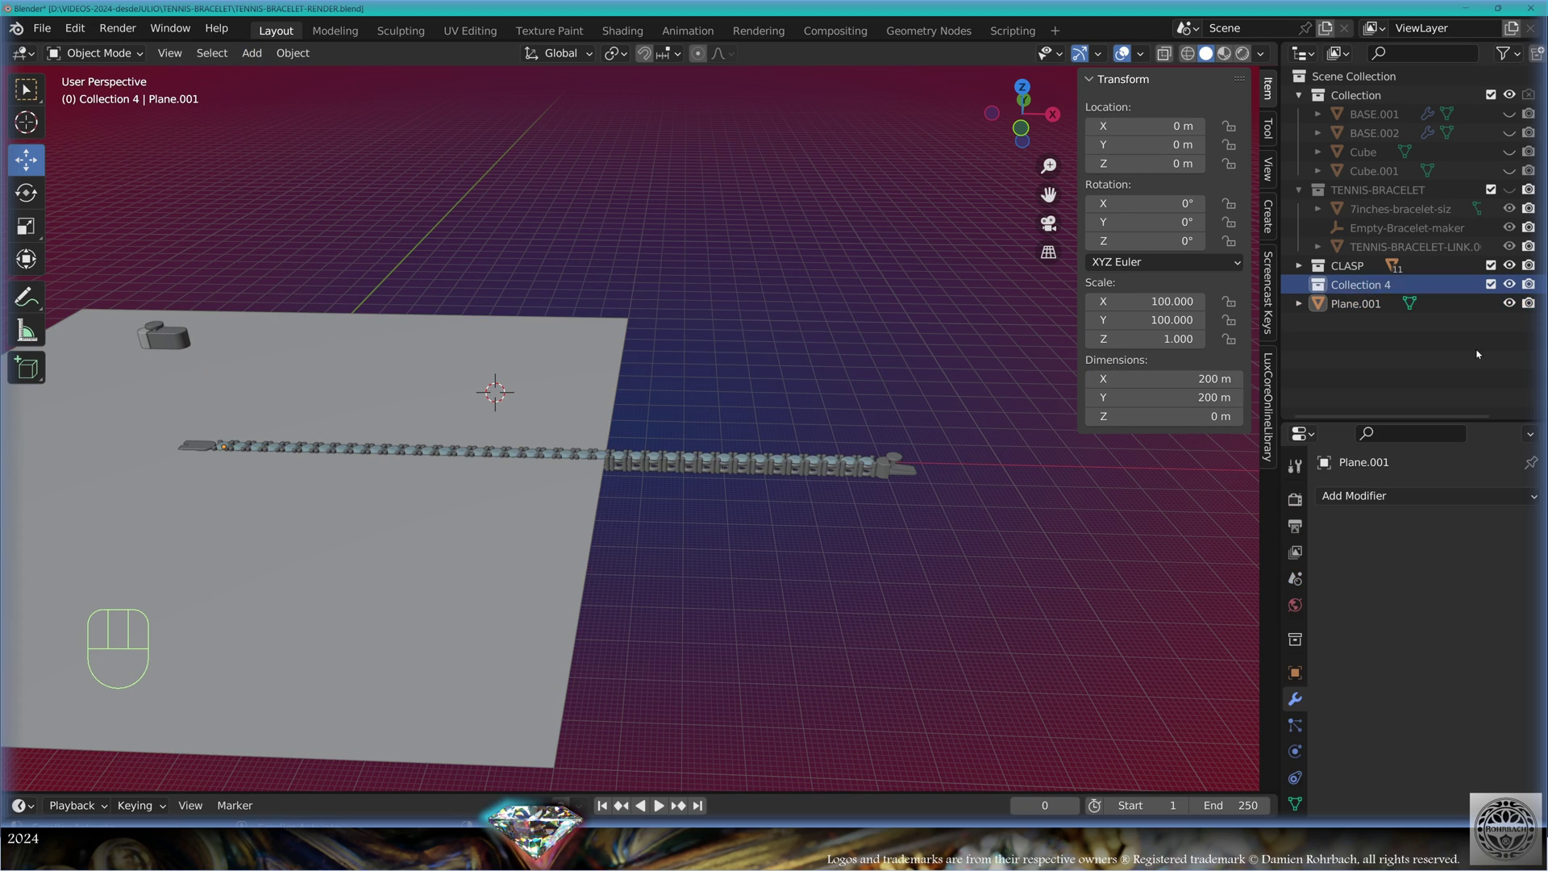
key("F2")
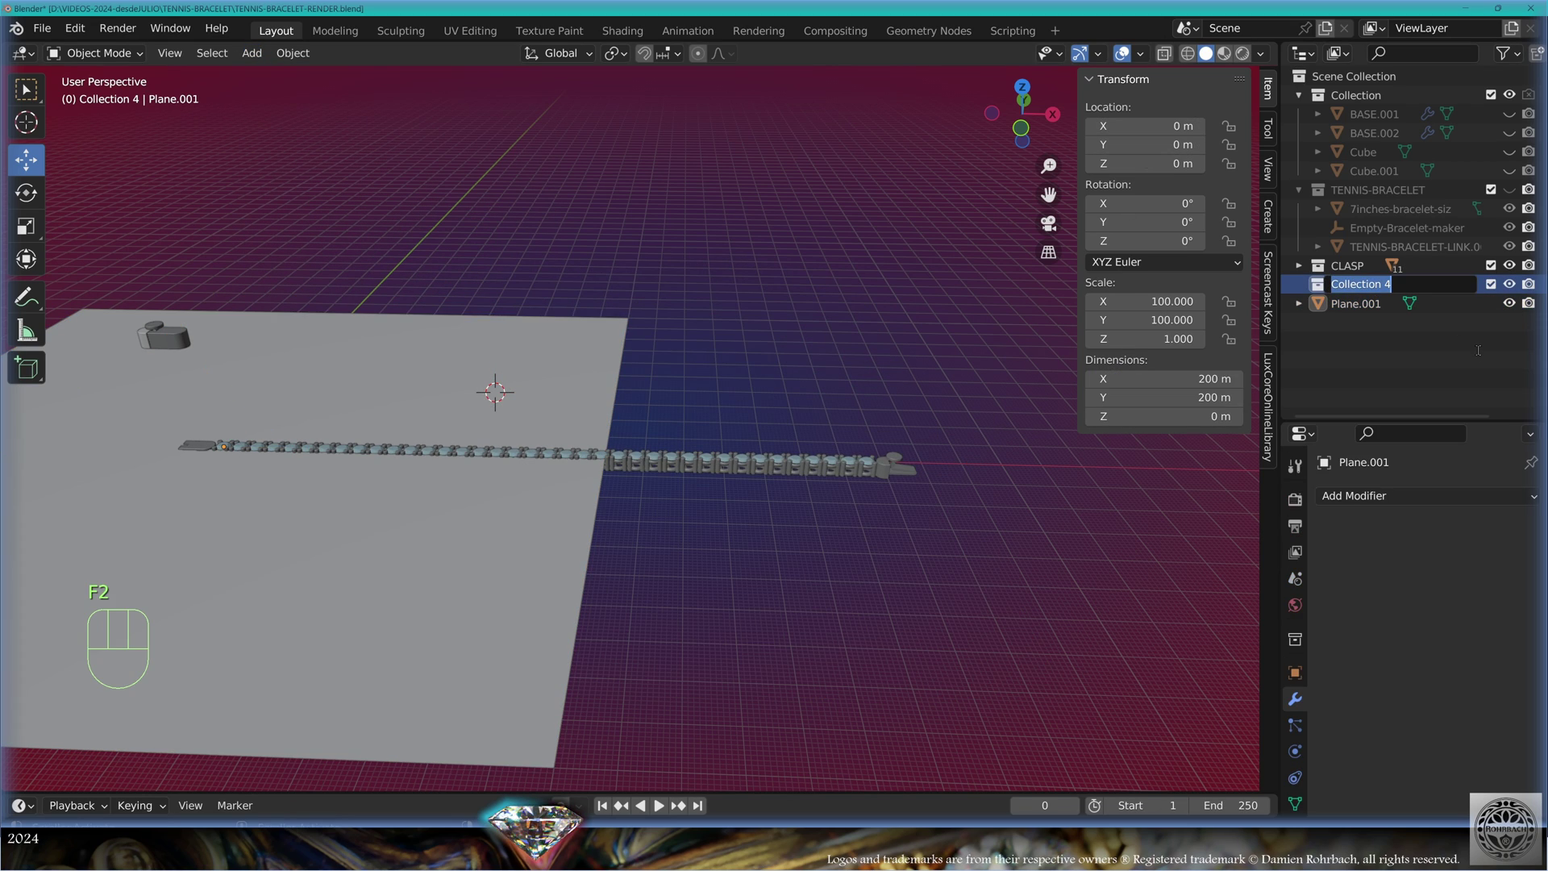
type("TENNIS-BRACELET-RENDER")
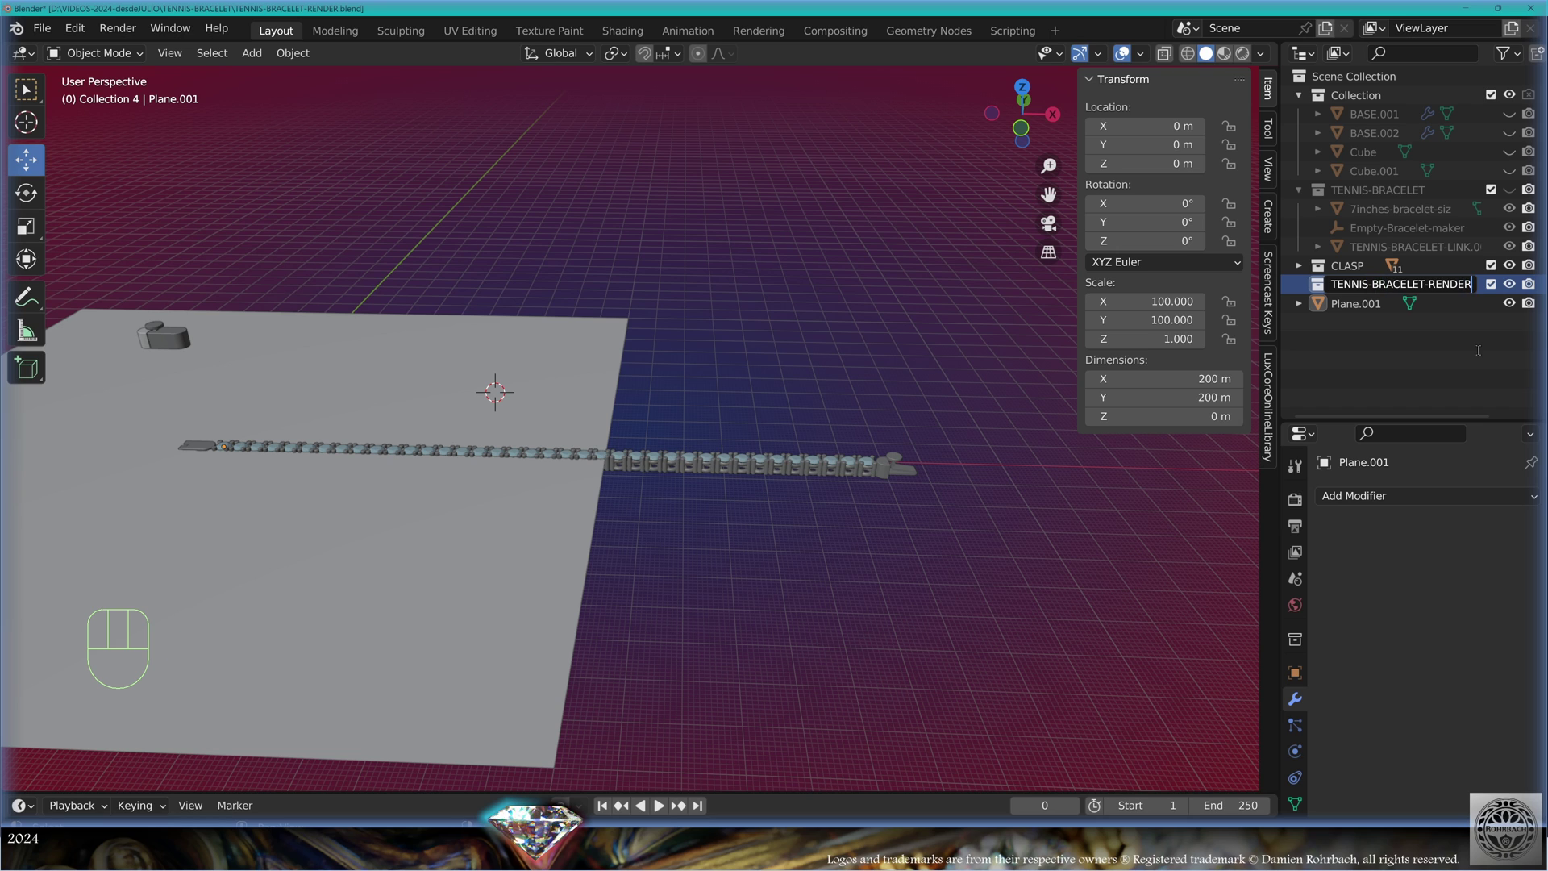
key("Return")
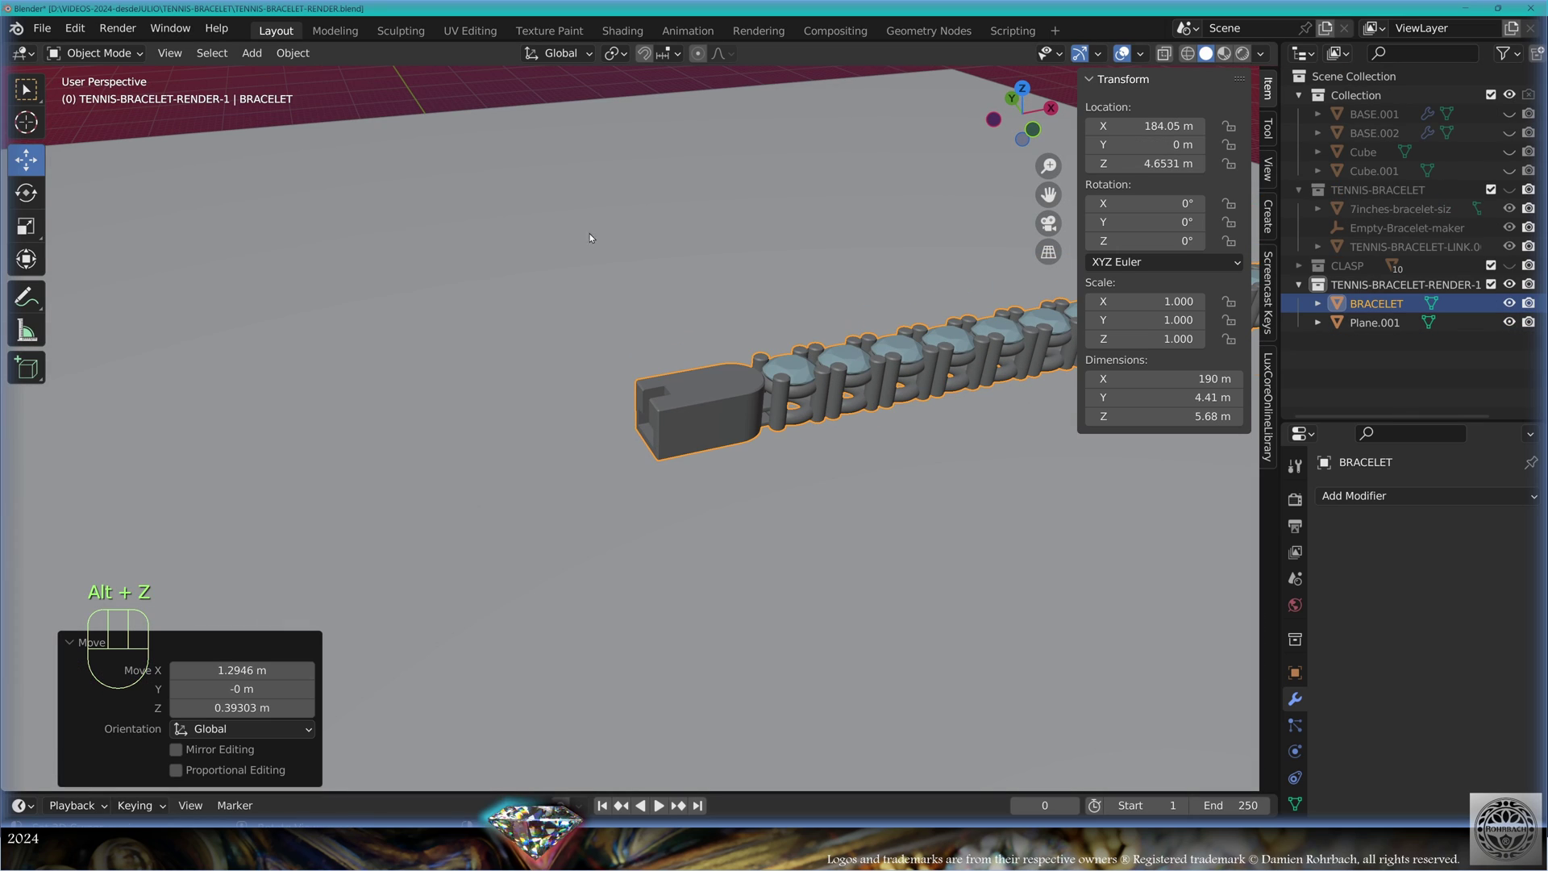
Apply all transforms to BRACELET and snap the 3D cursor to its origin
key("ctrl+a")
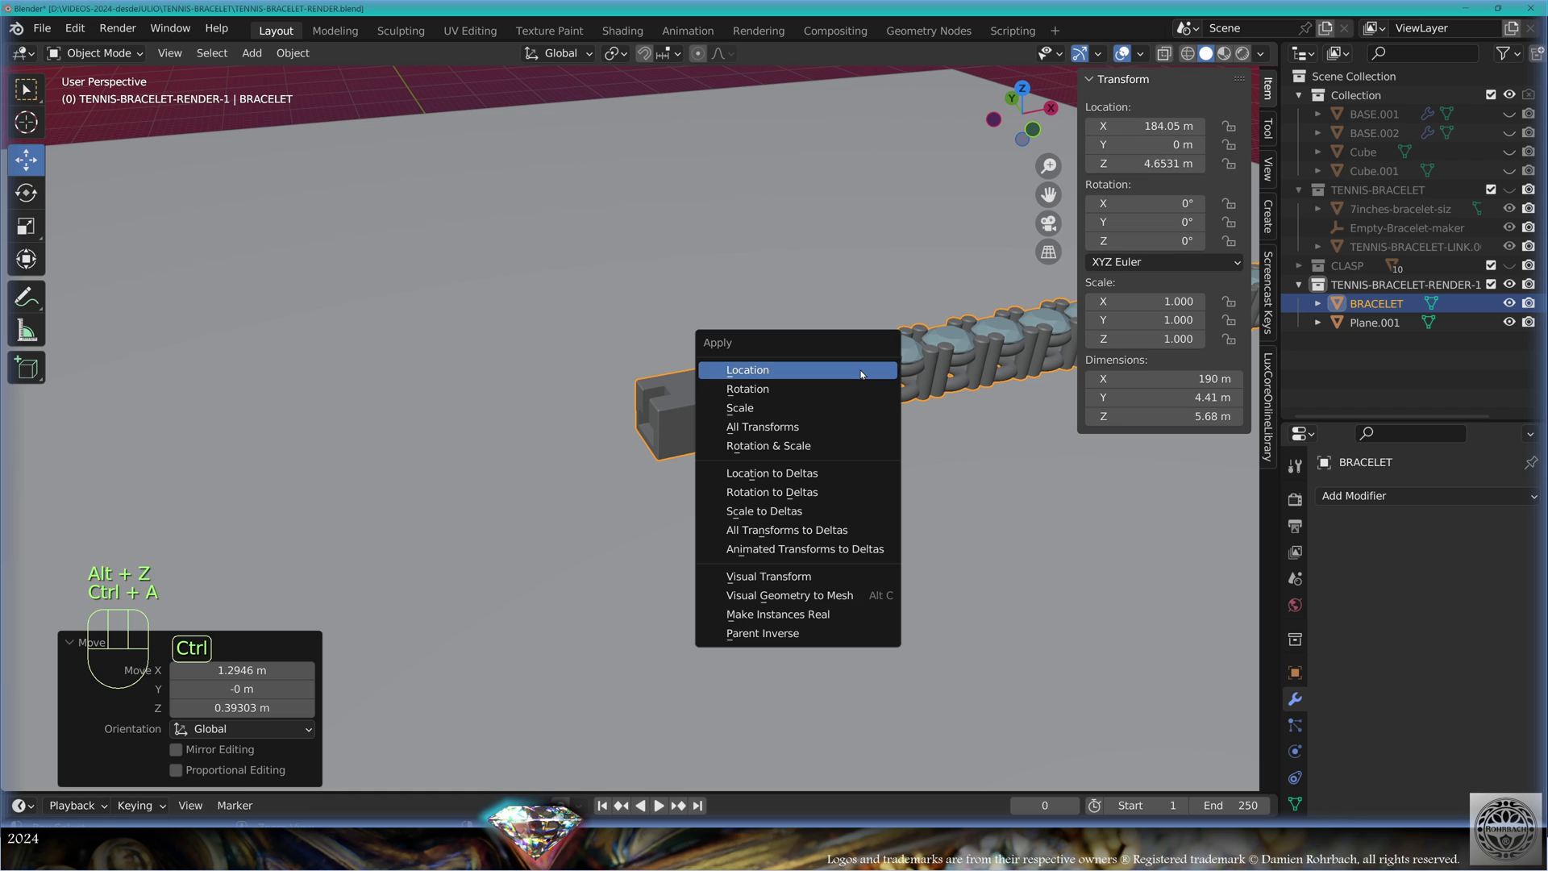
left_click(829, 438)
key("shift+s")
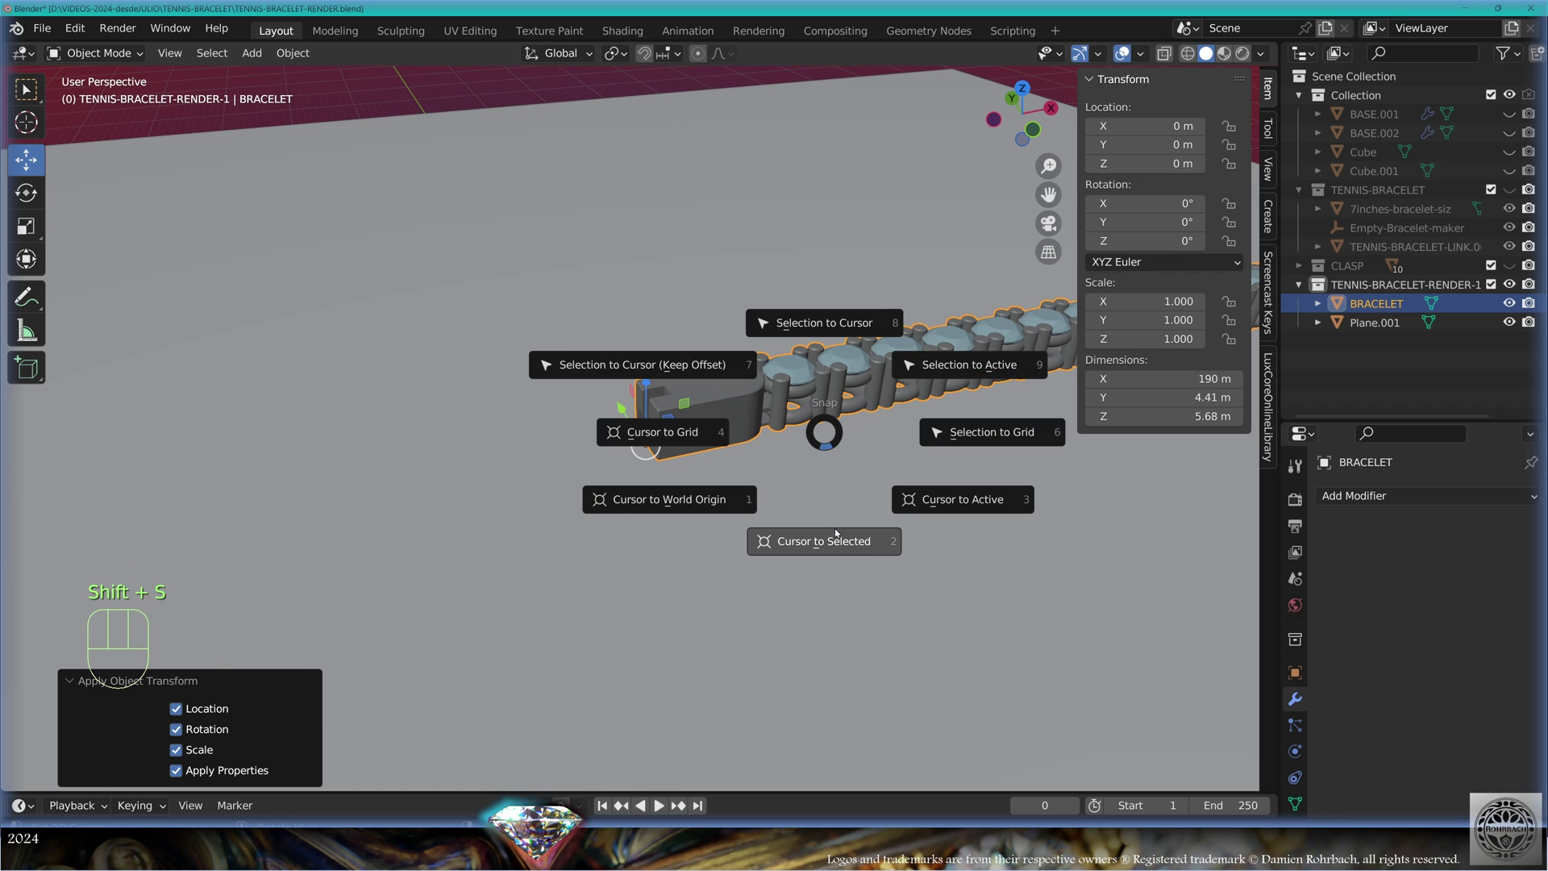
left_click(837, 533)
Add a Bezier curve at the 3D cursor and scale it up uniformly by about 17.8
left_click(252, 52)
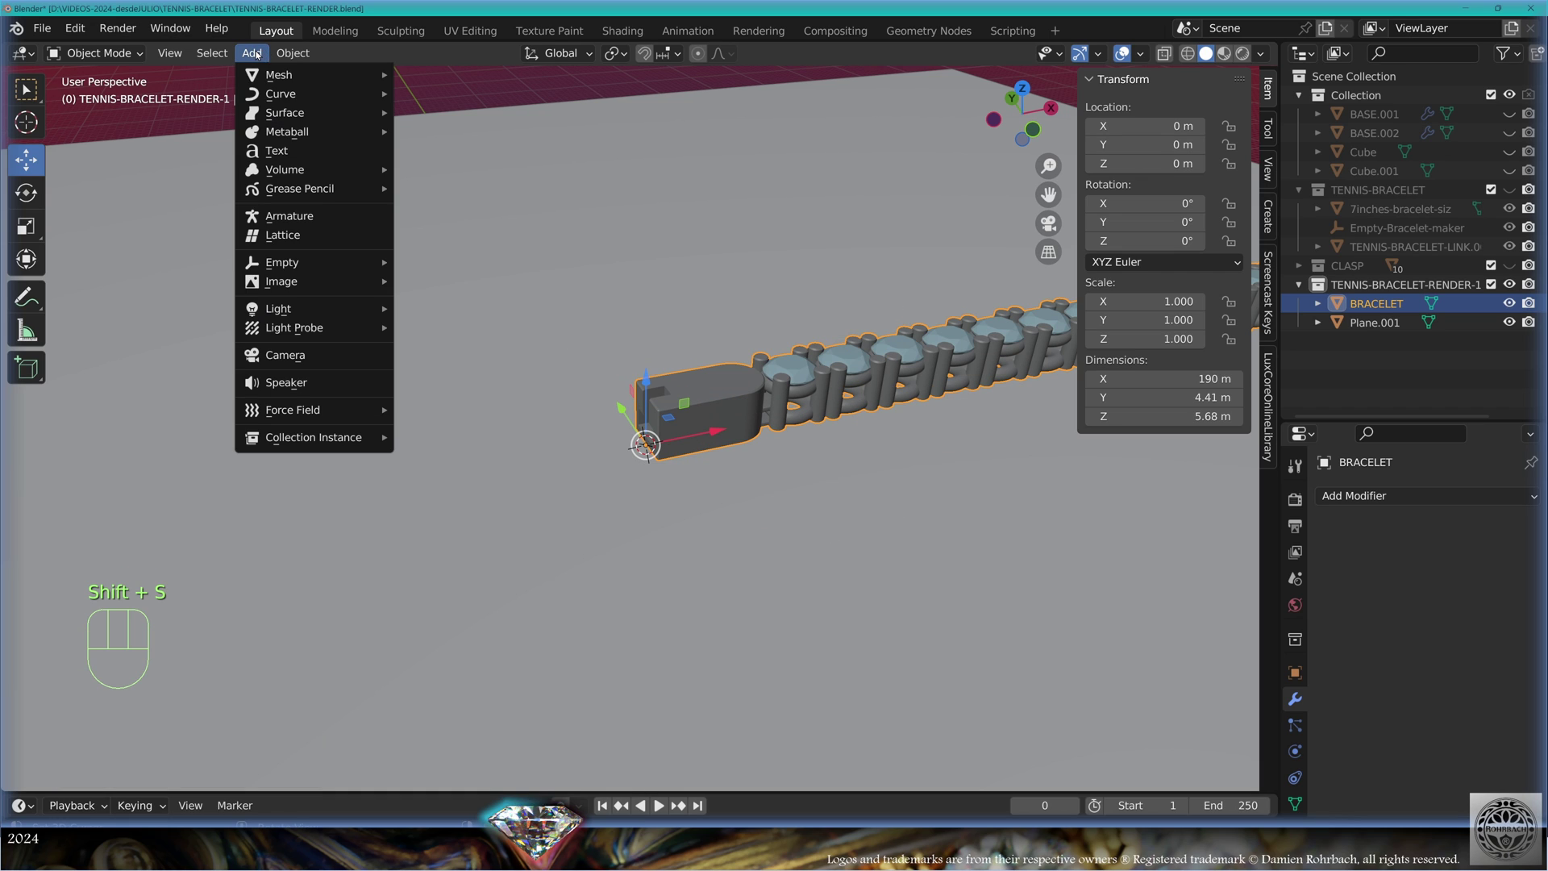
left_click(274, 92)
left_click(452, 114)
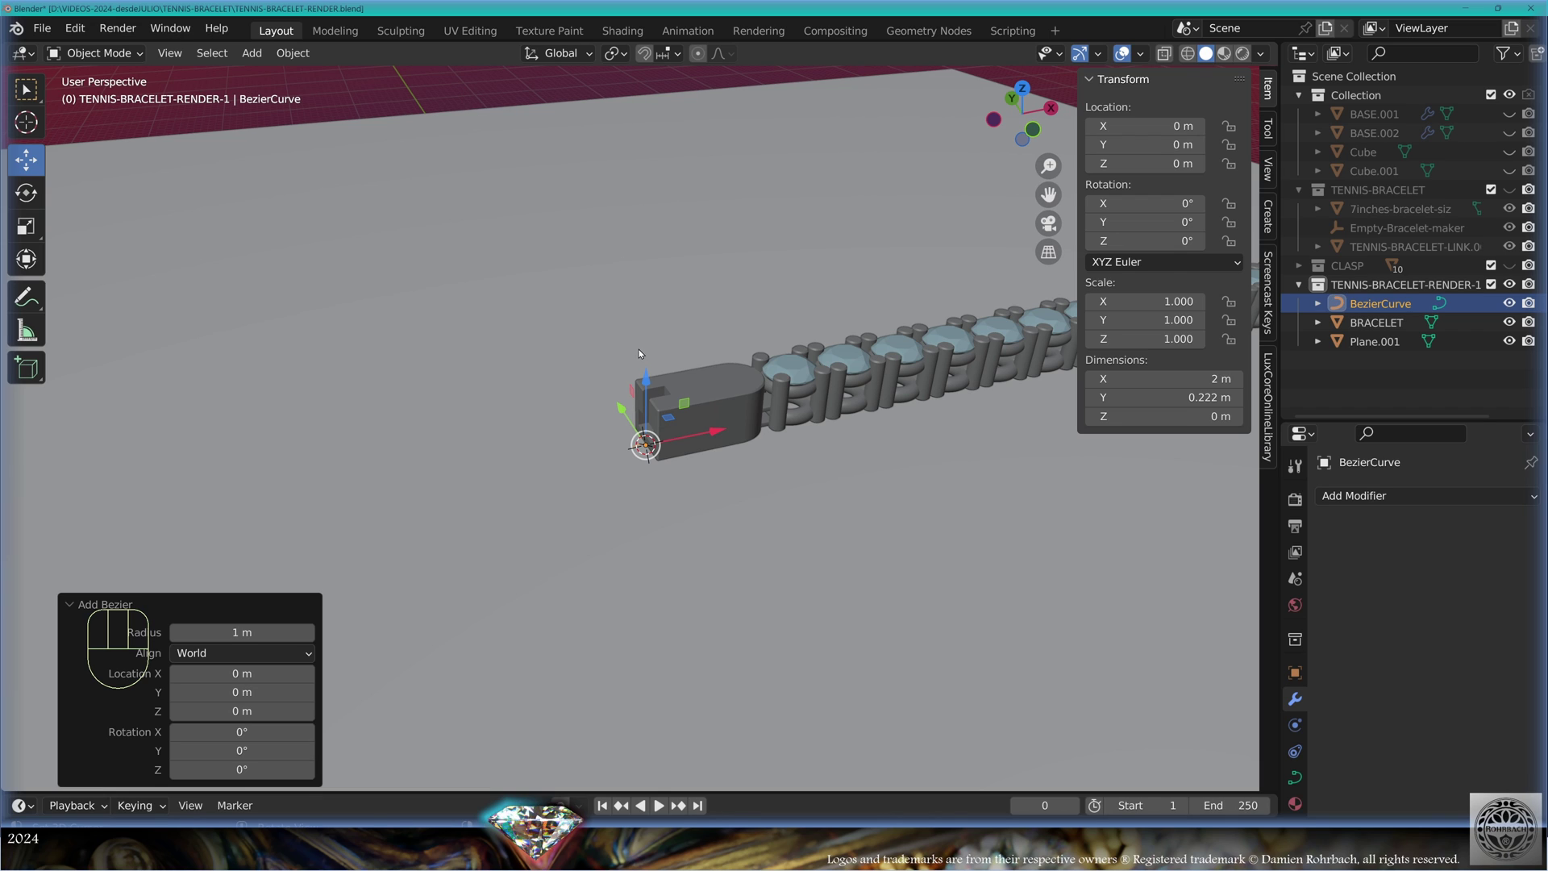
key("s")
left_click(1077, 505)
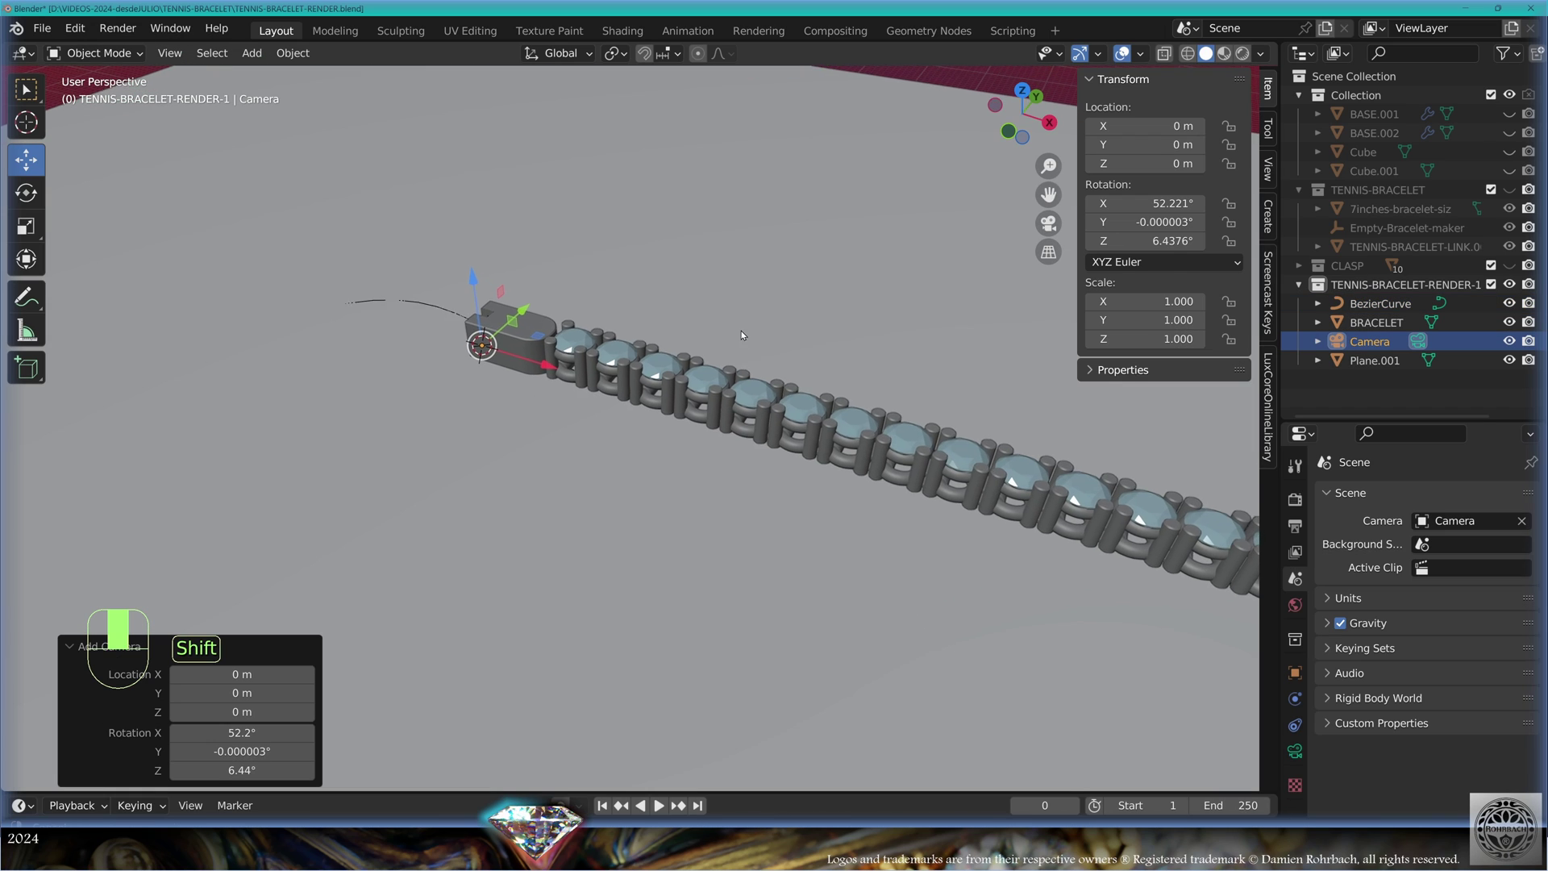
Align the camera to a view over the container end of the bracelet and set the render resolution scale to 200%
middle_click_drag(742, 331, 738, 321, "shift")
scroll(738, 321, "down", 1)
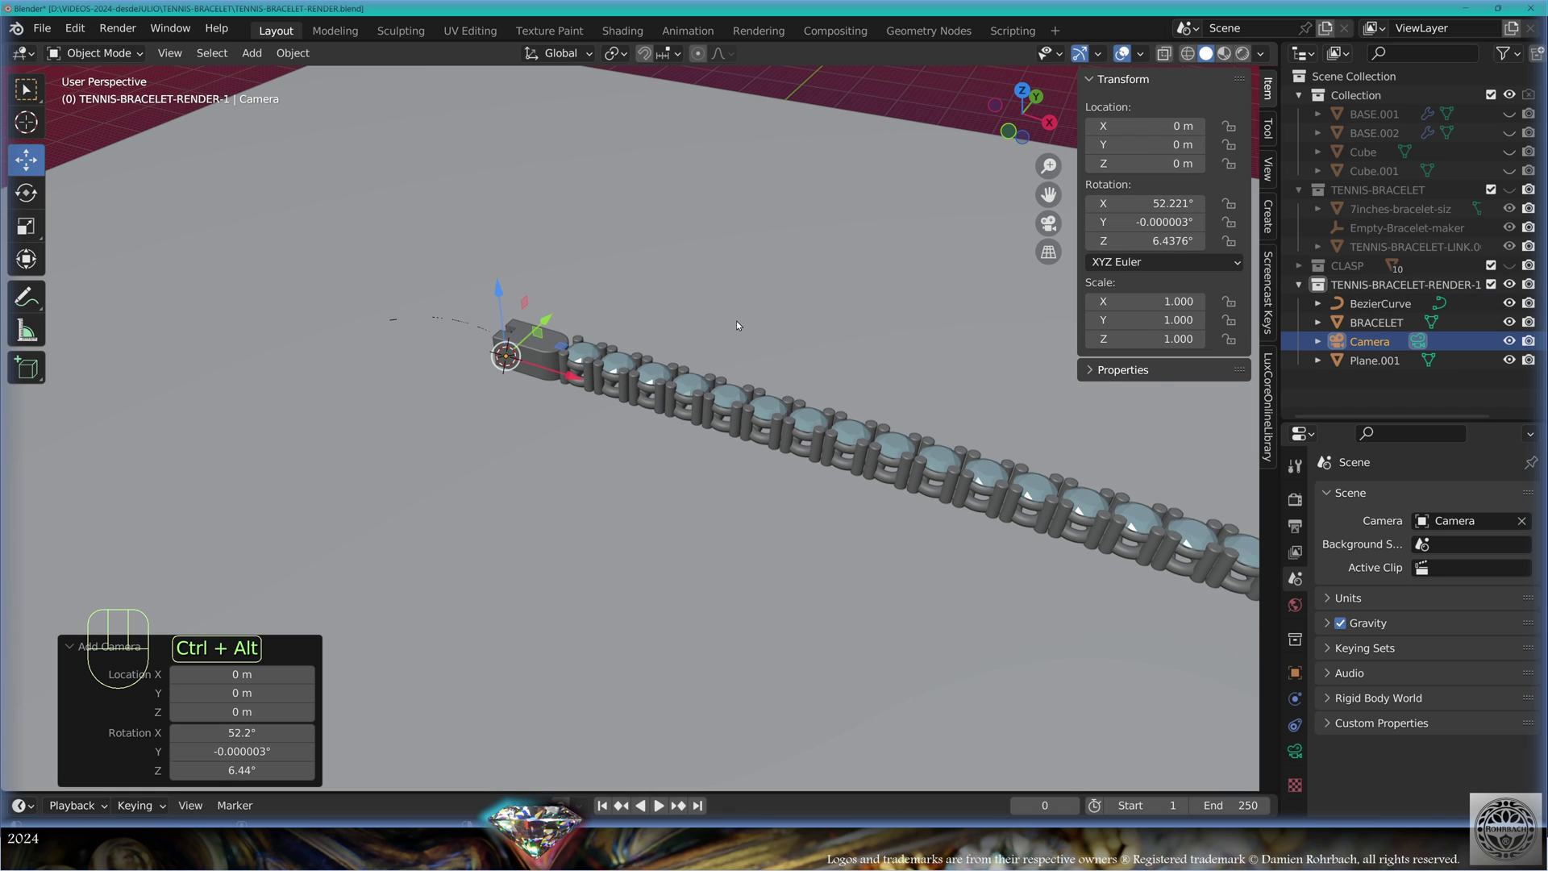
key("ctrl+alt+KP_0")
left_click(1295, 526)
left_click(1478, 559)
type("200")
key("Return")
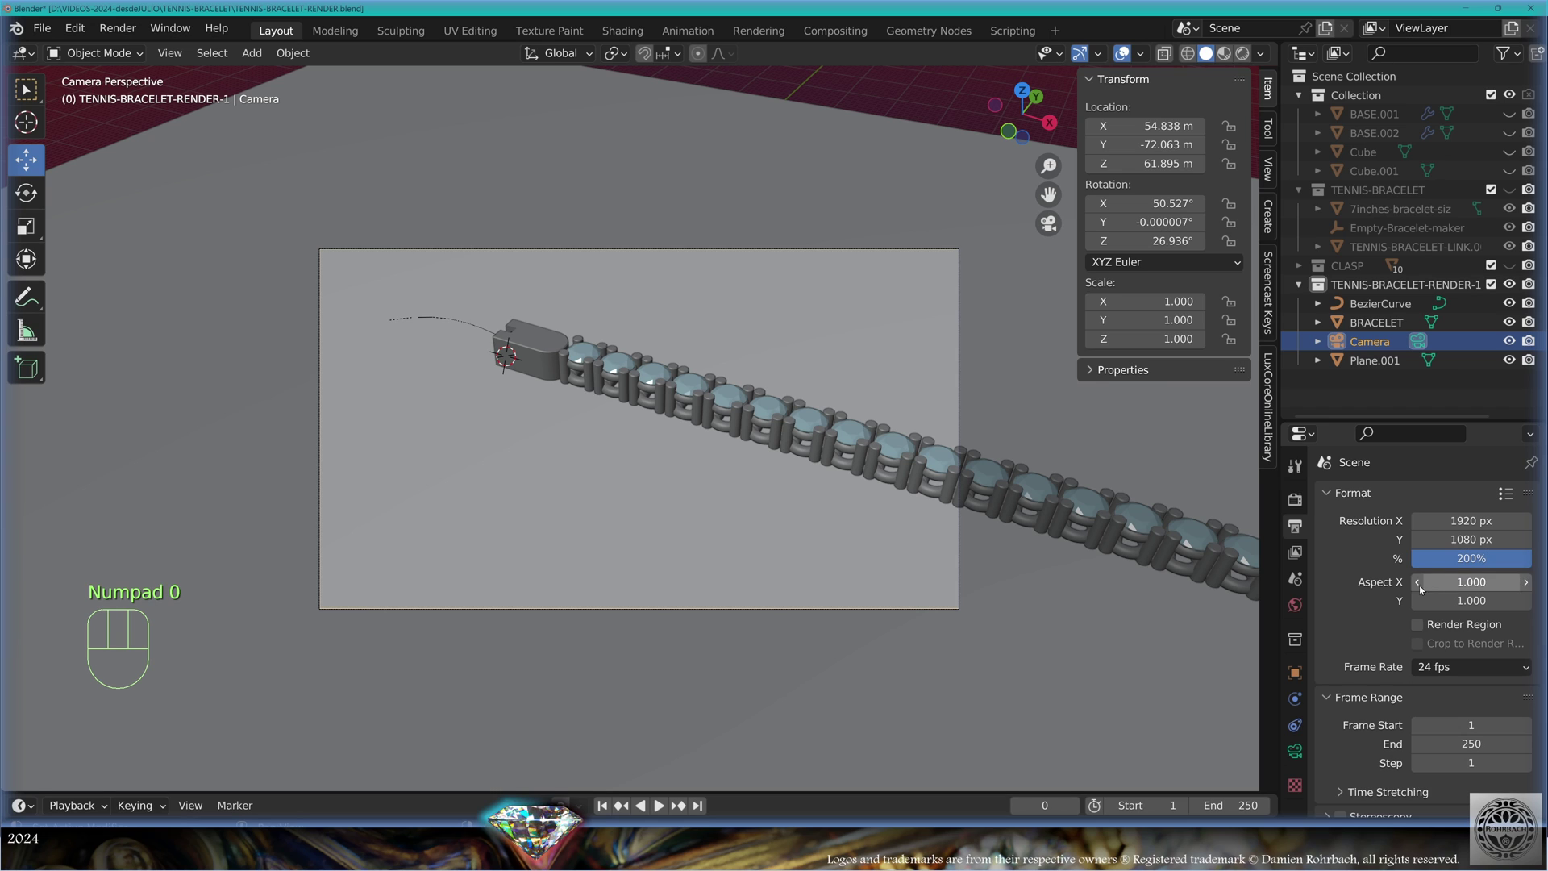
Reshape the Bezier curve in edit mode from above into a winding path about 70 m by 53 m within the camera frame
left_click(418, 325)
key("KP_7")
key("Tab")
key("g")
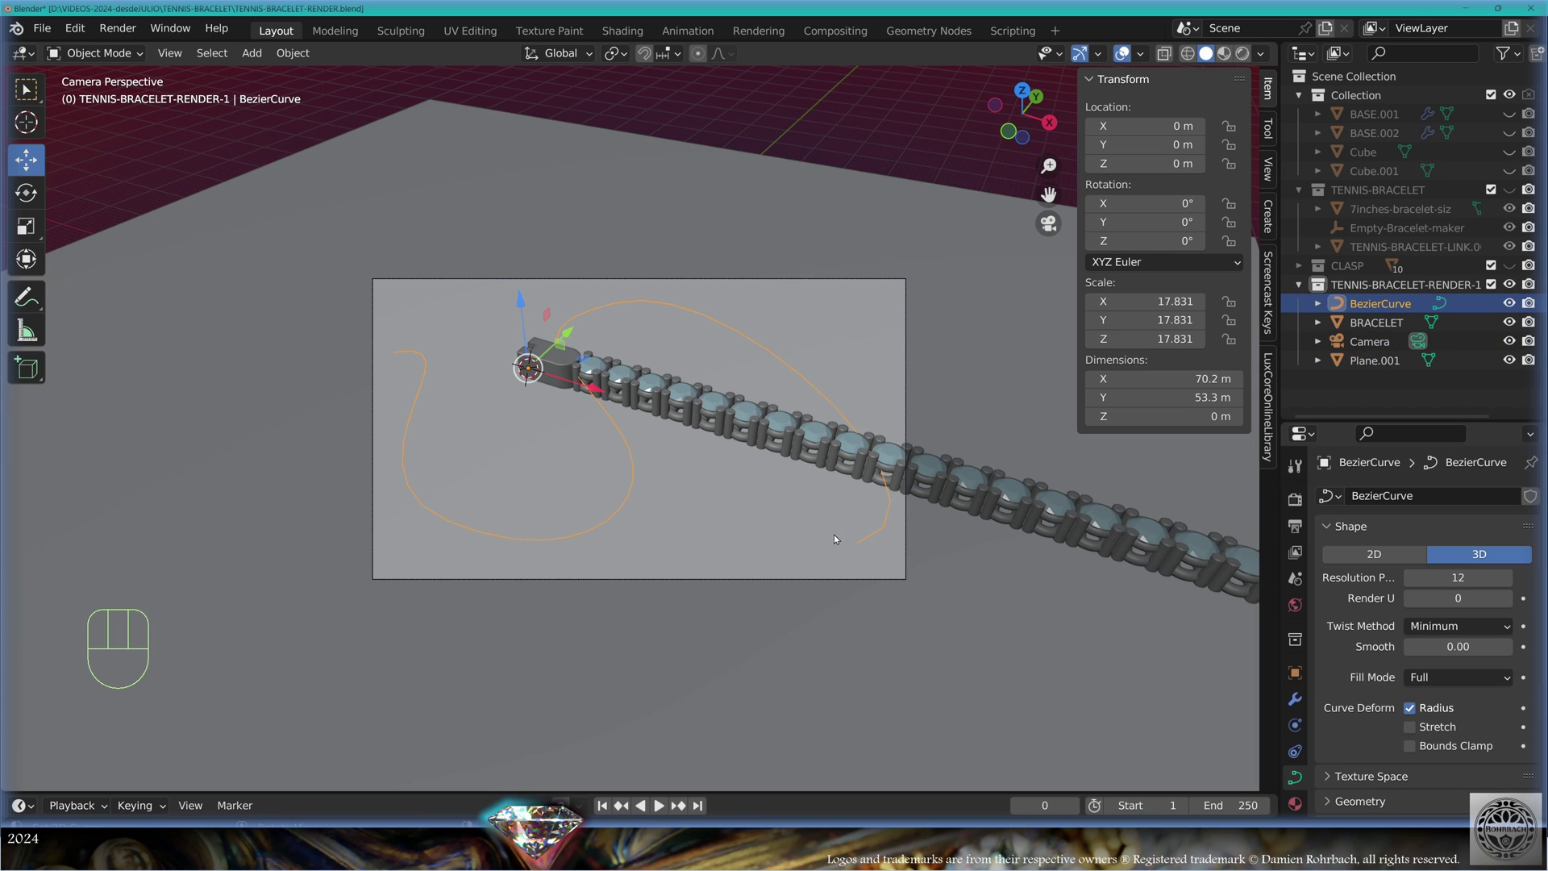
Set the Bezier curve's preview resolution to 64
left_click(1458, 577)
type("6")
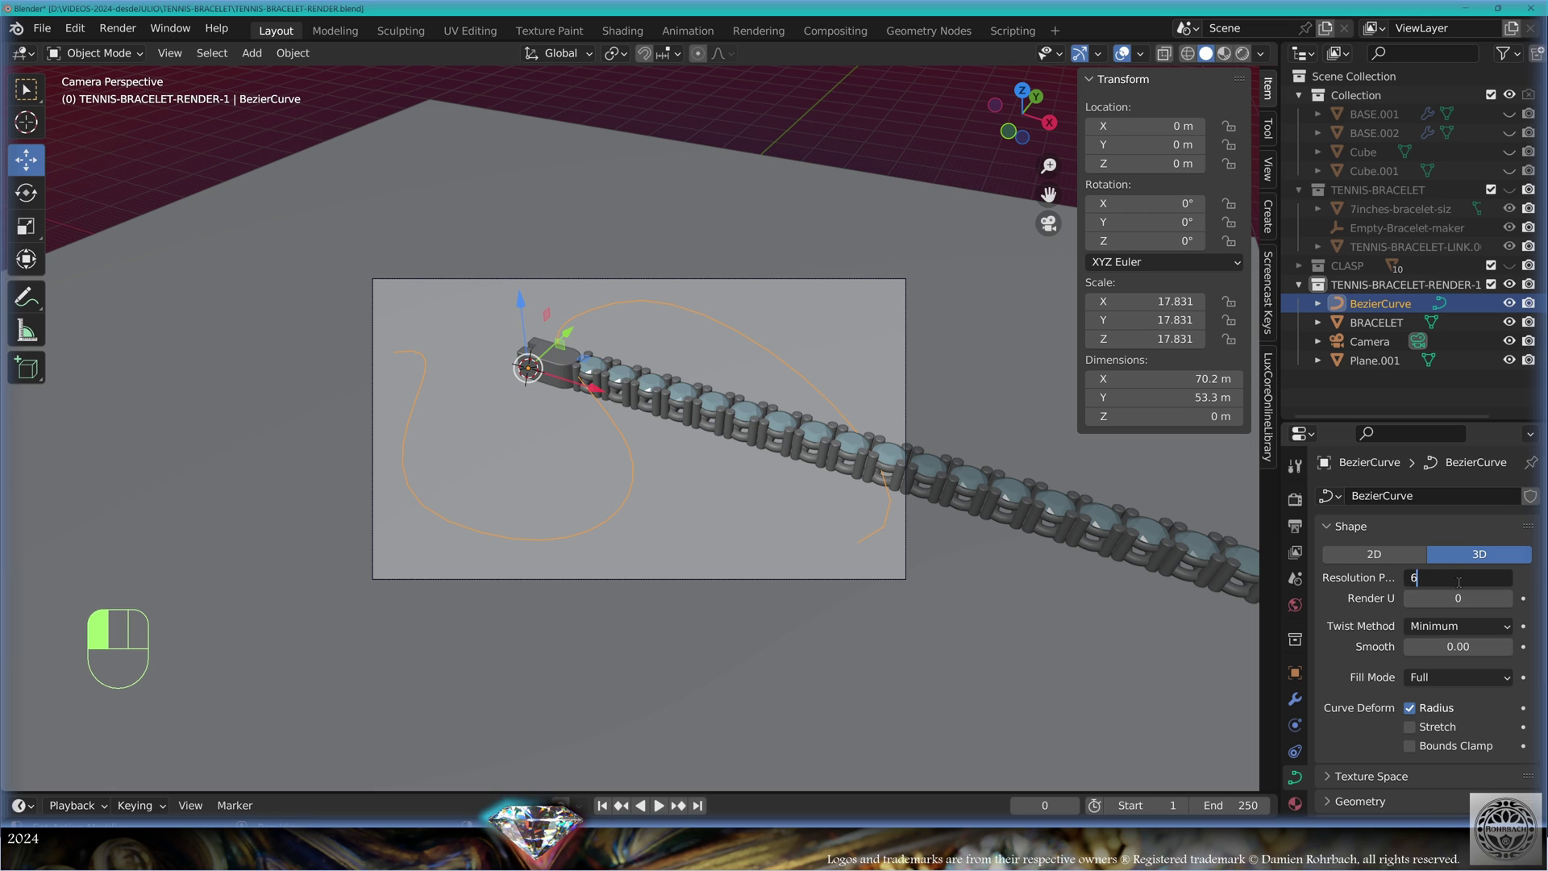
type("4")
key("Return")
Add a Curve modifier to the BRACELET object with BezierCurve as its curve object
left_click(1145, 540)
left_click(1295, 699)
left_click(1371, 495)
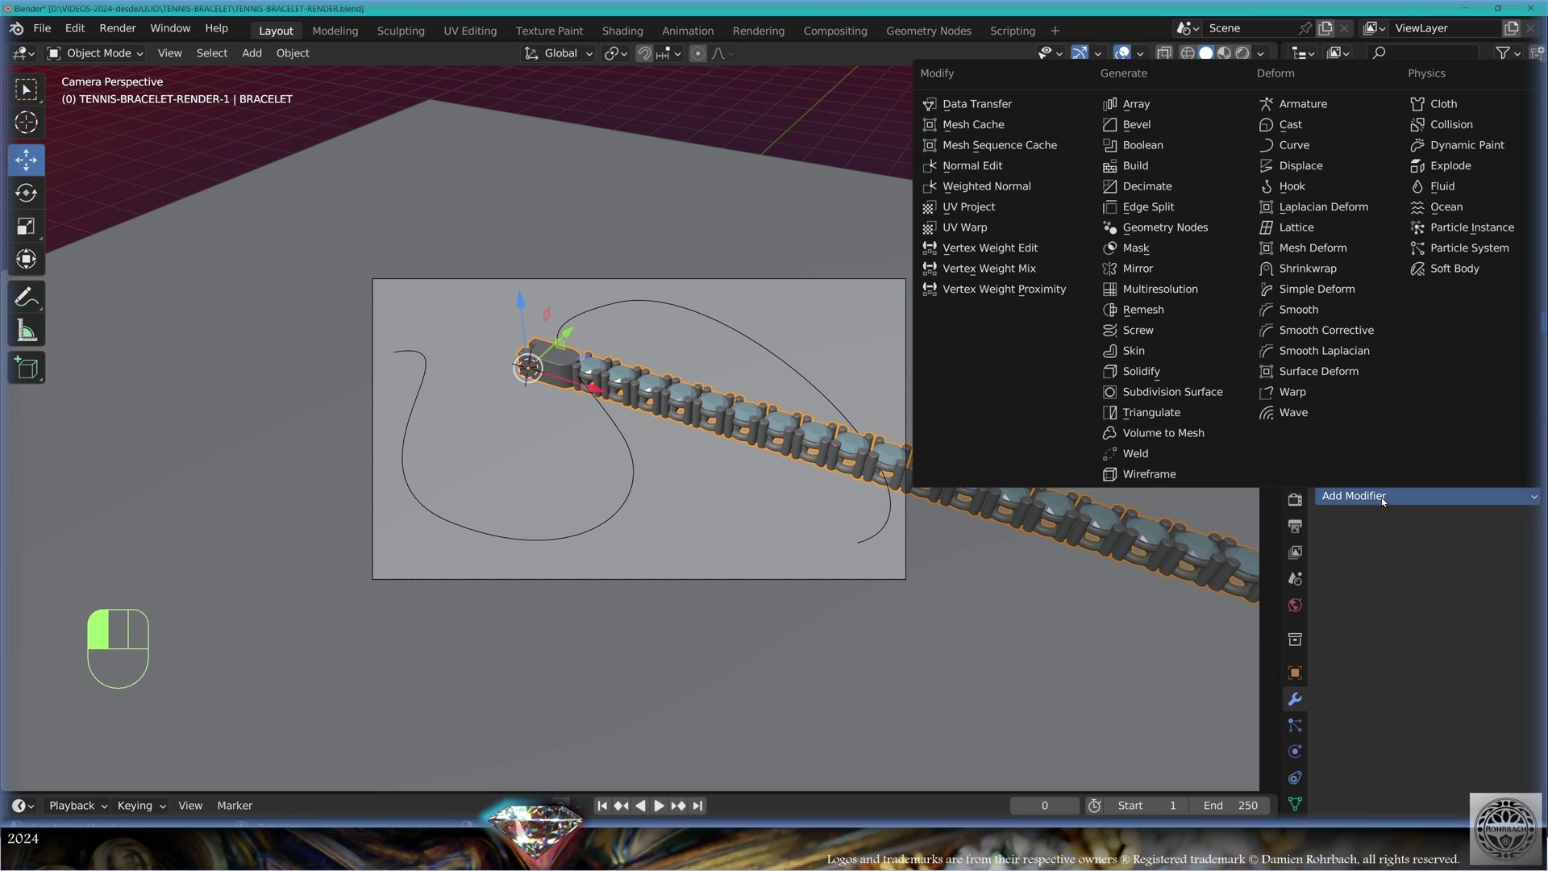
left_click(1290, 145)
left_click(1451, 554)
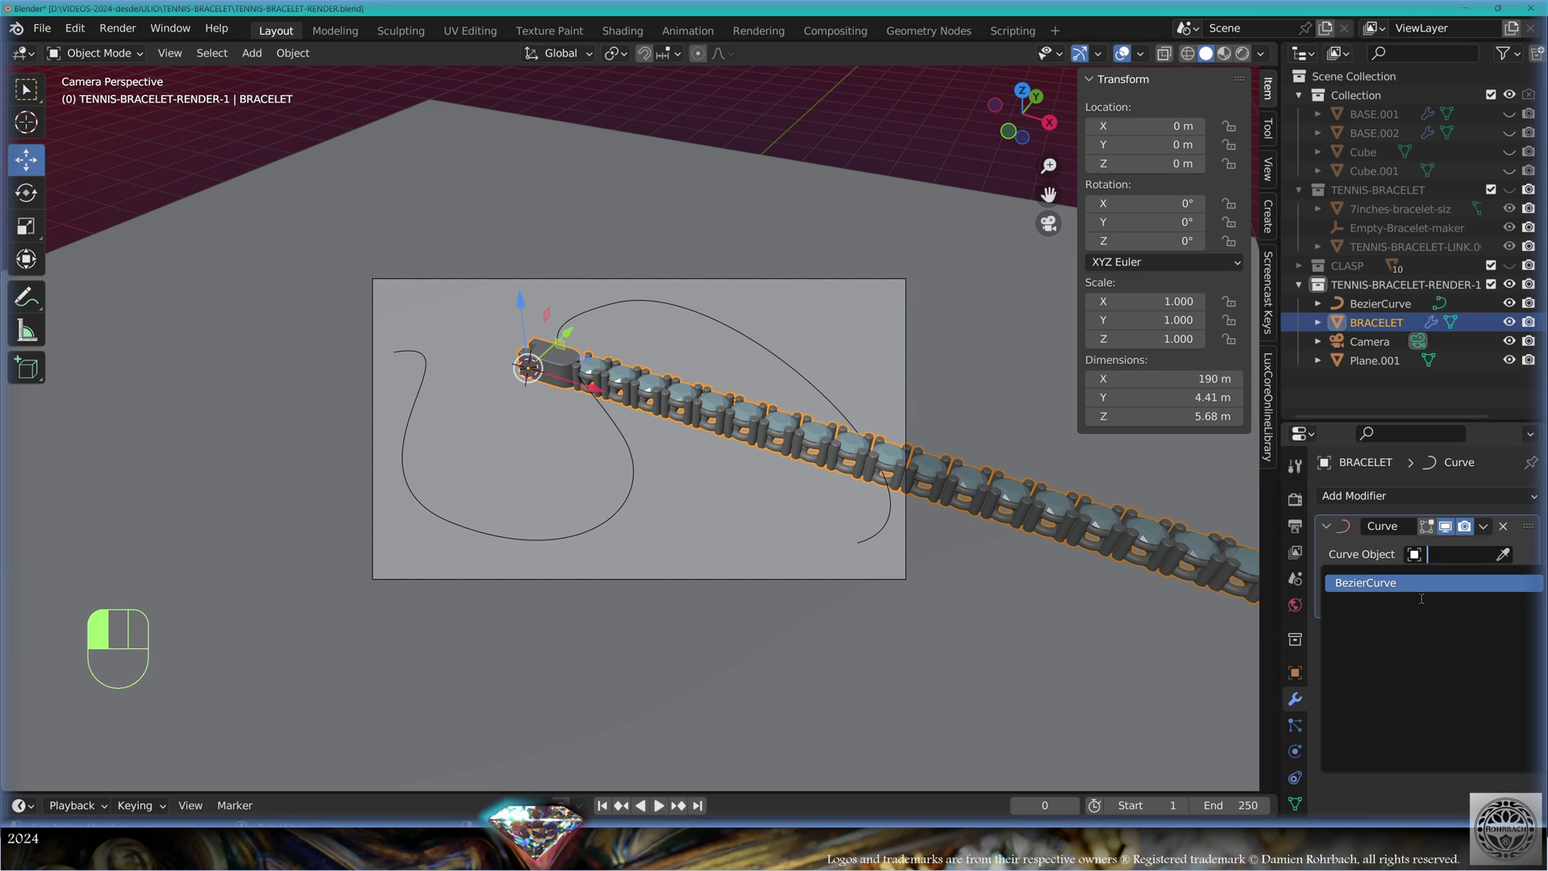
left_click(1426, 591)
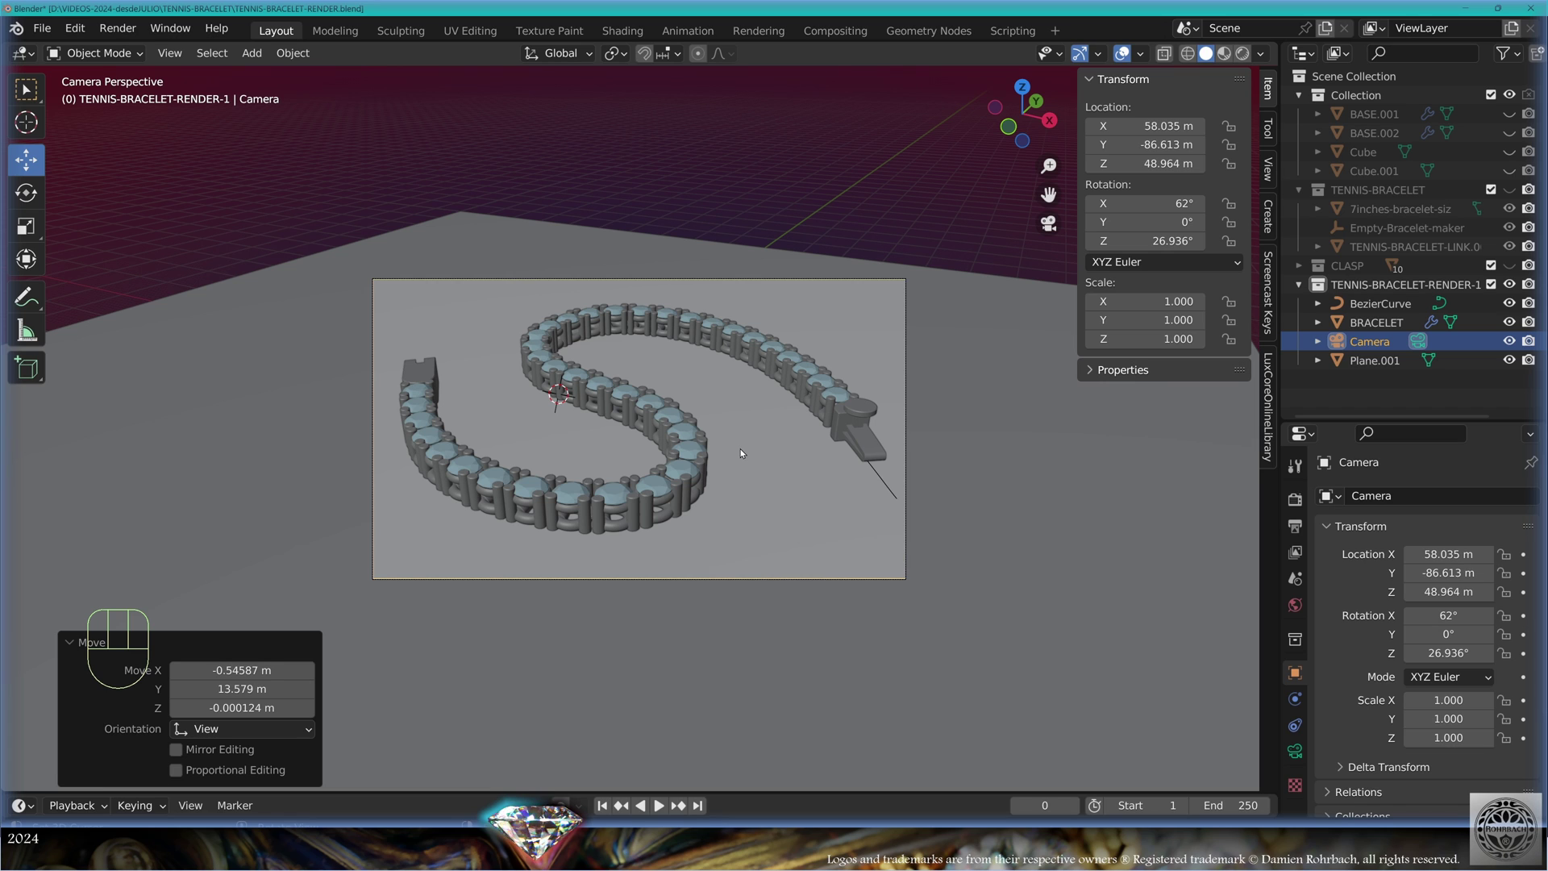
Add a Plain Axes empty at the 3D cursor near the bracelet's middle bend and rename it DOF
left_click(251, 52)
mouse_move(339, 259)
left_click(457, 264)
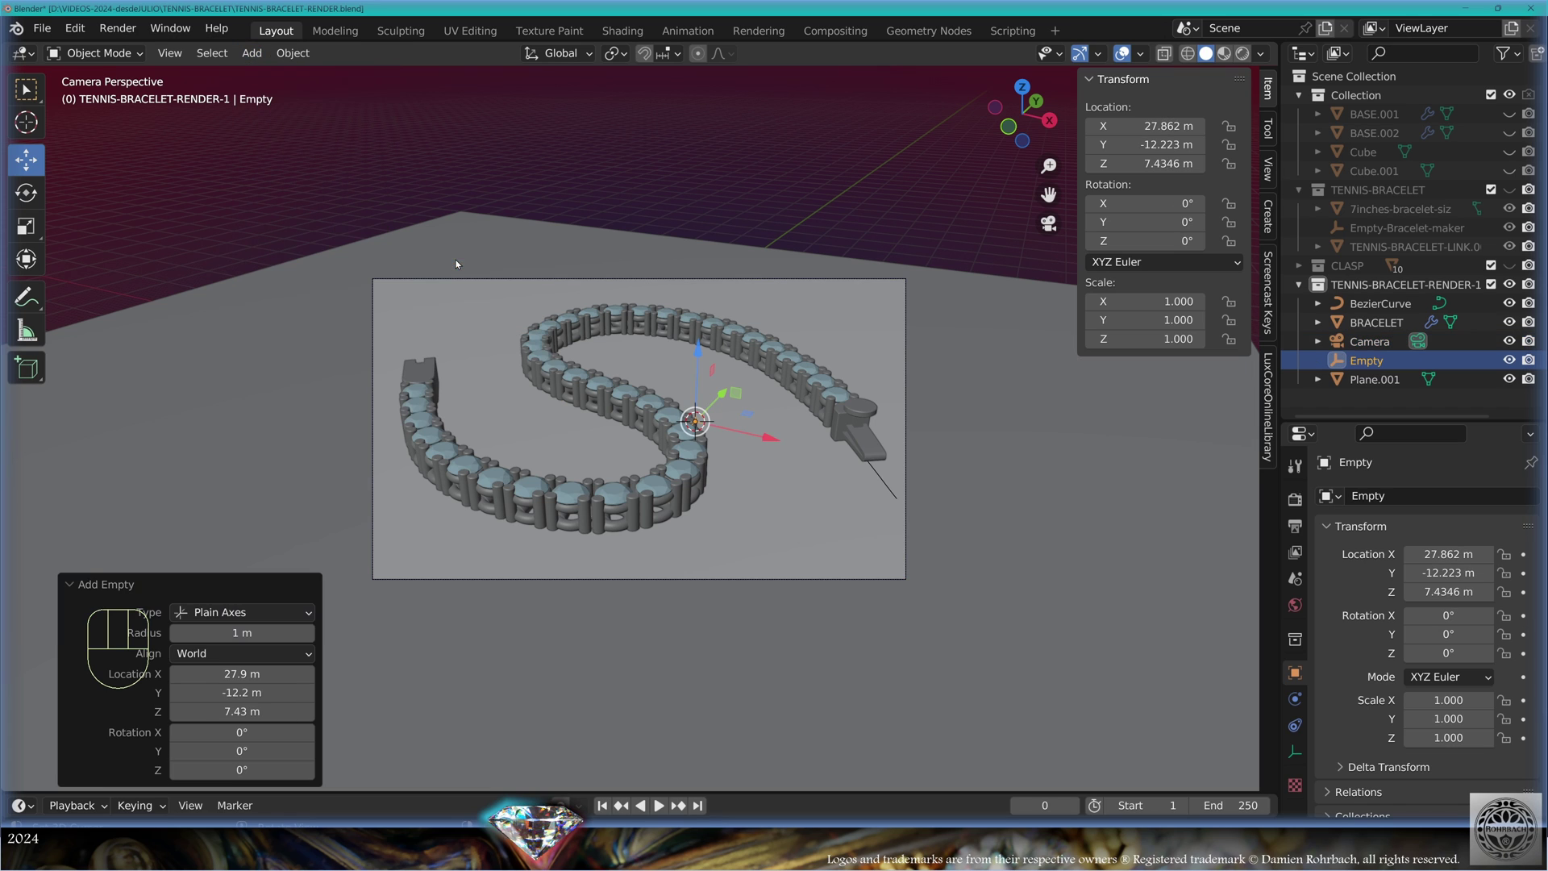
key("F2")
type("DOF")
key("Return")
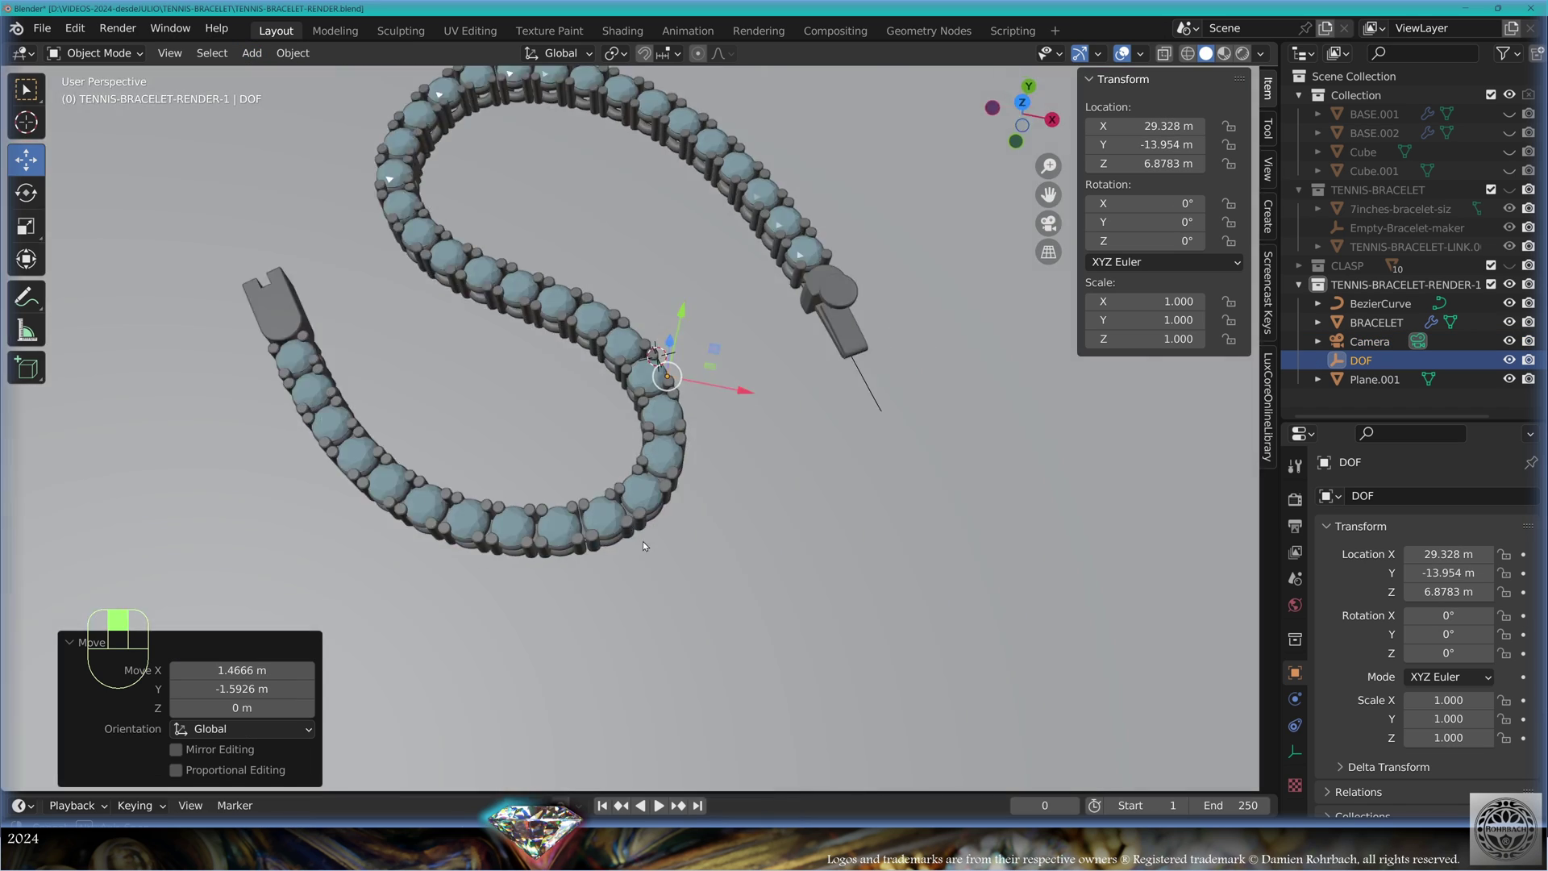
Enable depth of field on the camera with the DOF empty as its focus object
middle_click_drag(645, 546, 614, 487)
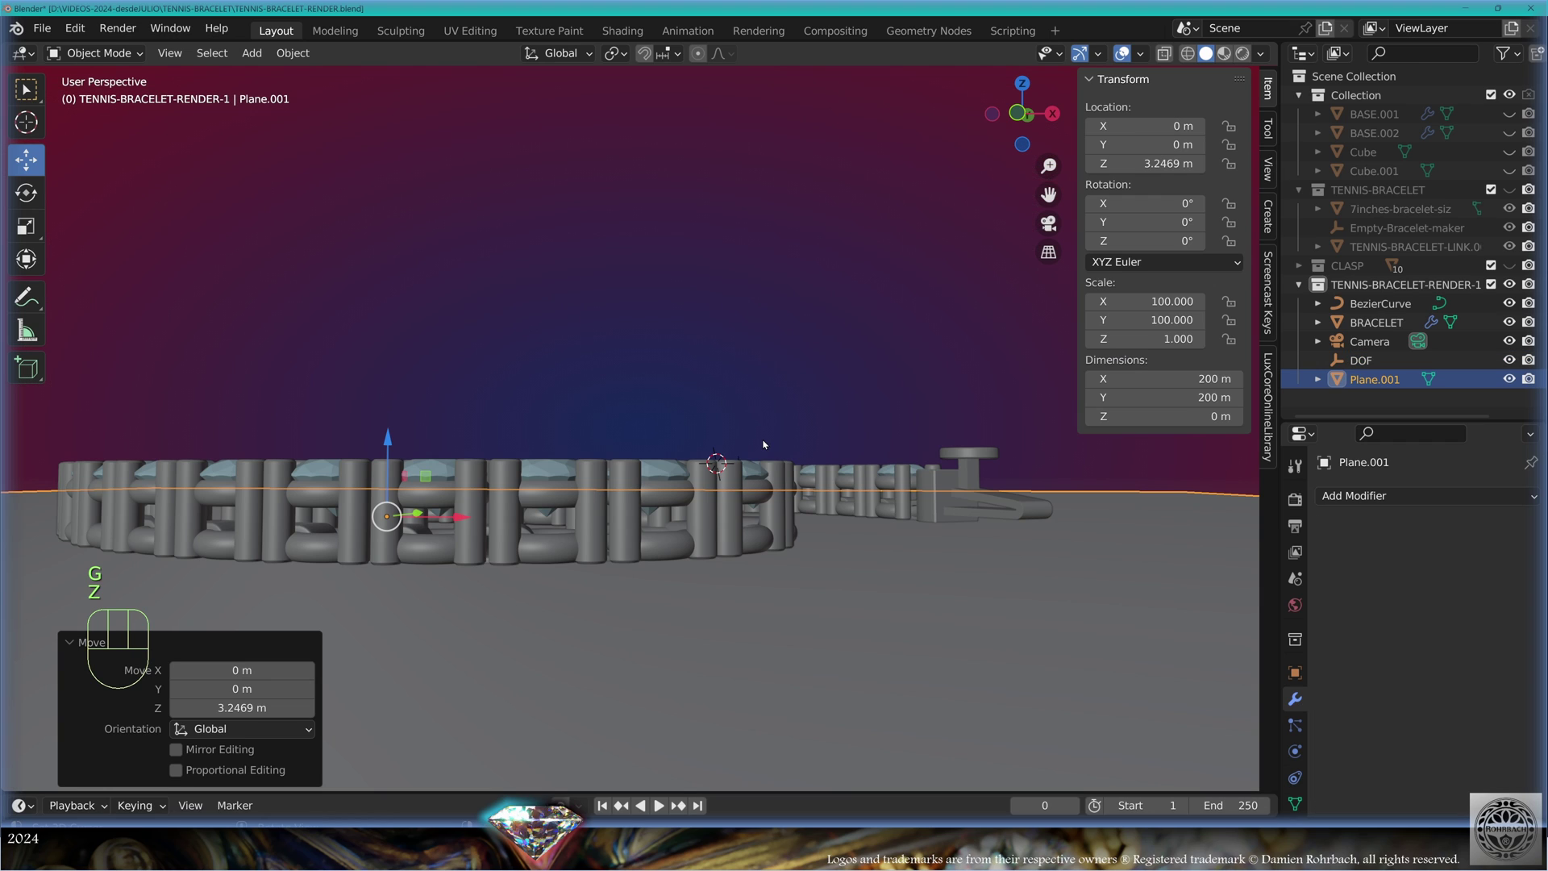
key("KP_0")
left_click(1370, 341)
left_click(1295, 751)
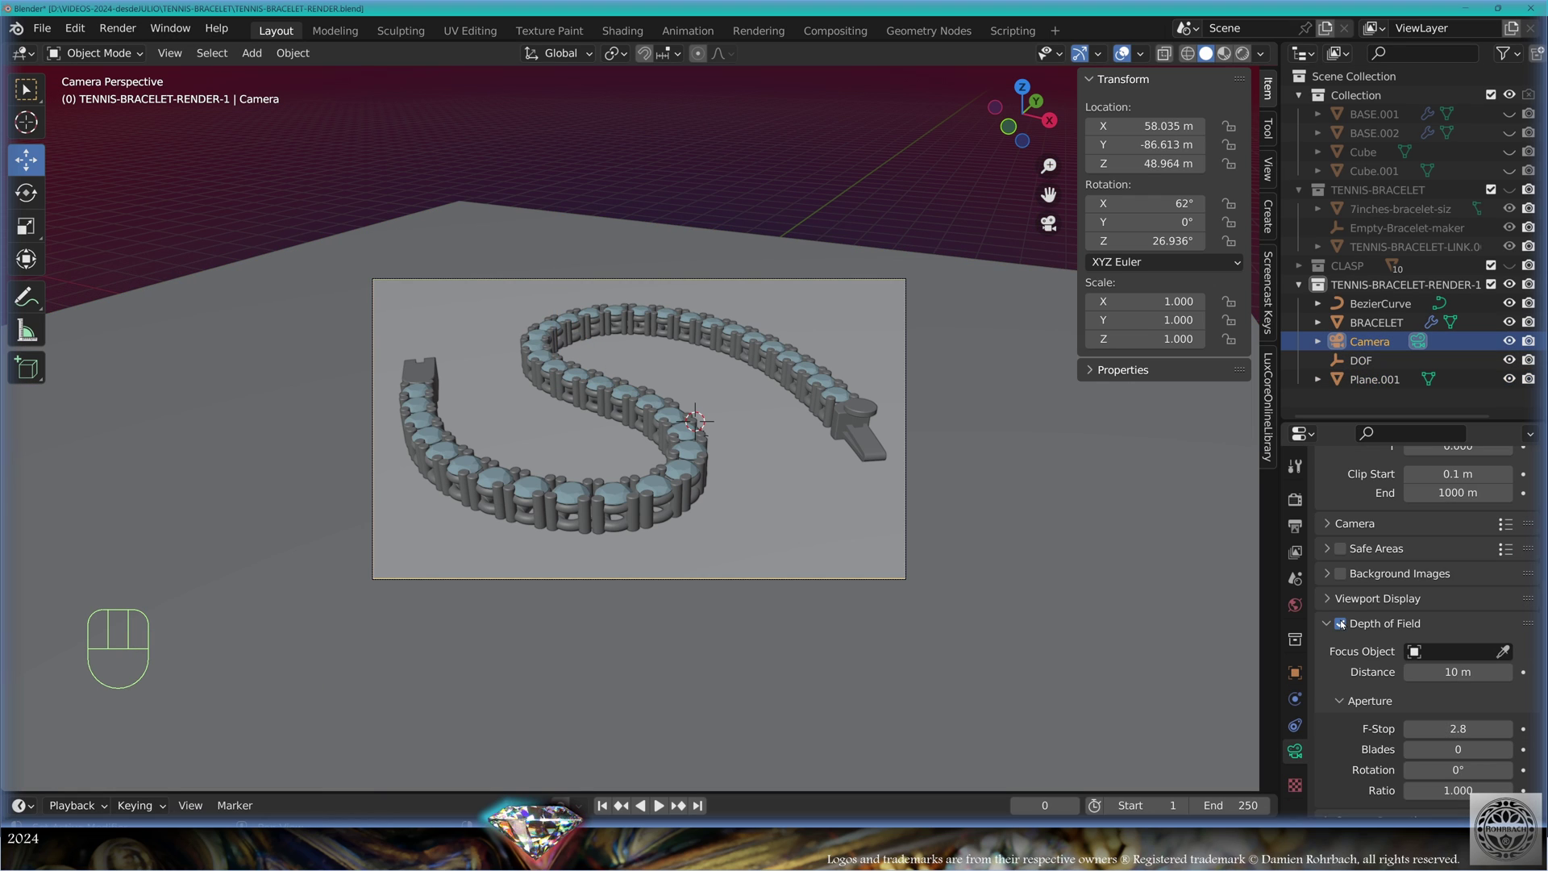
left_click(1464, 651)
scroll(1424, 546, "down", 5)
left_click(1383, 563)
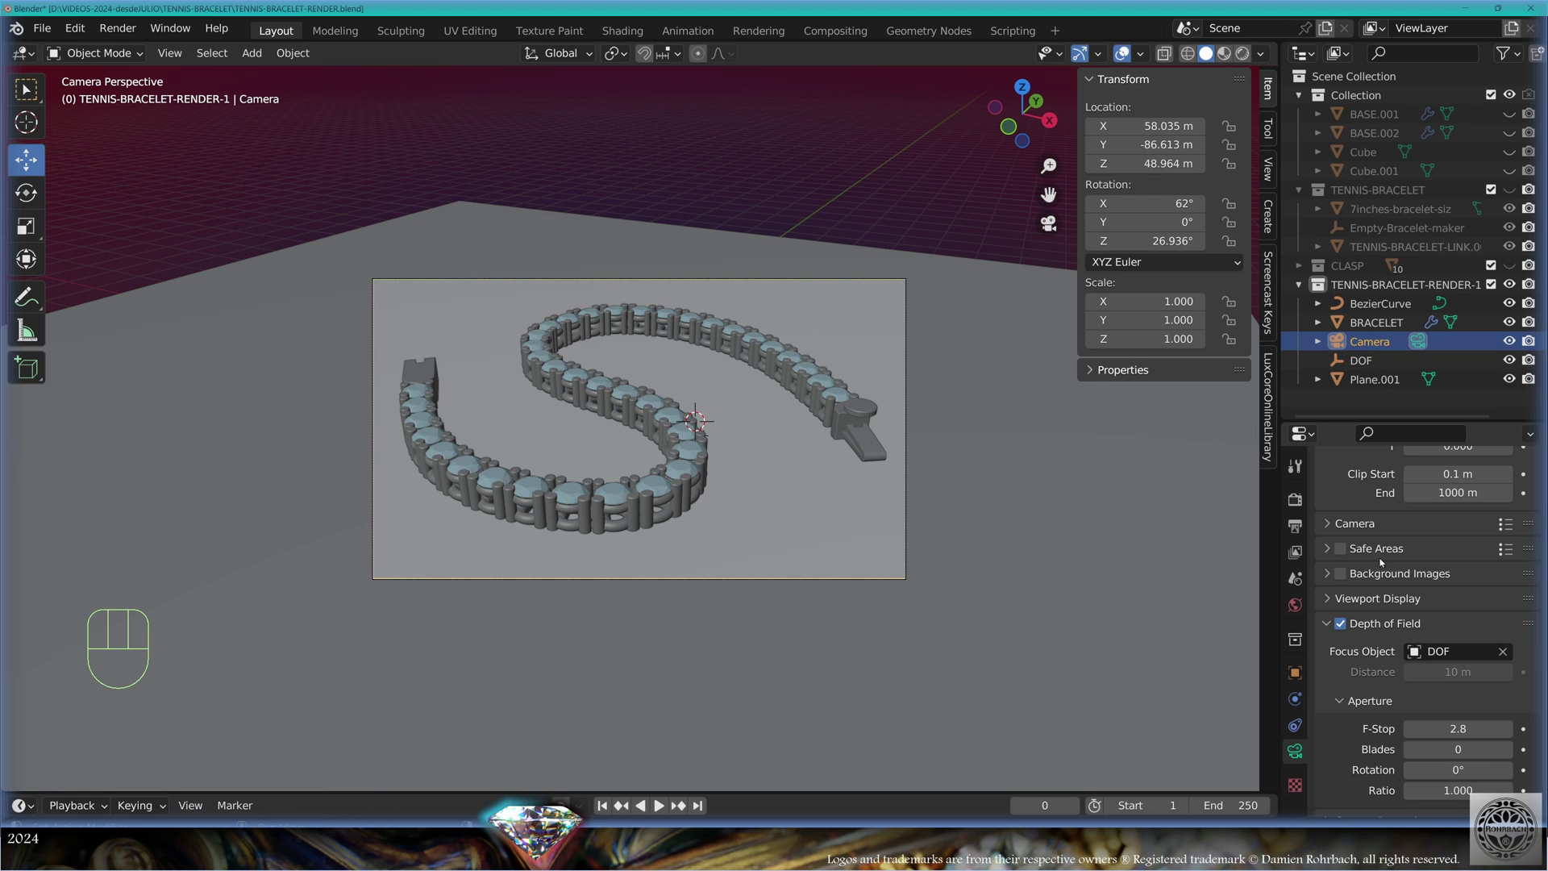
Set the world background color to an Environment Texture and load metro_noord_8k.exr into it
left_click(1295, 604)
left_click(1413, 613)
left_click(895, 400)
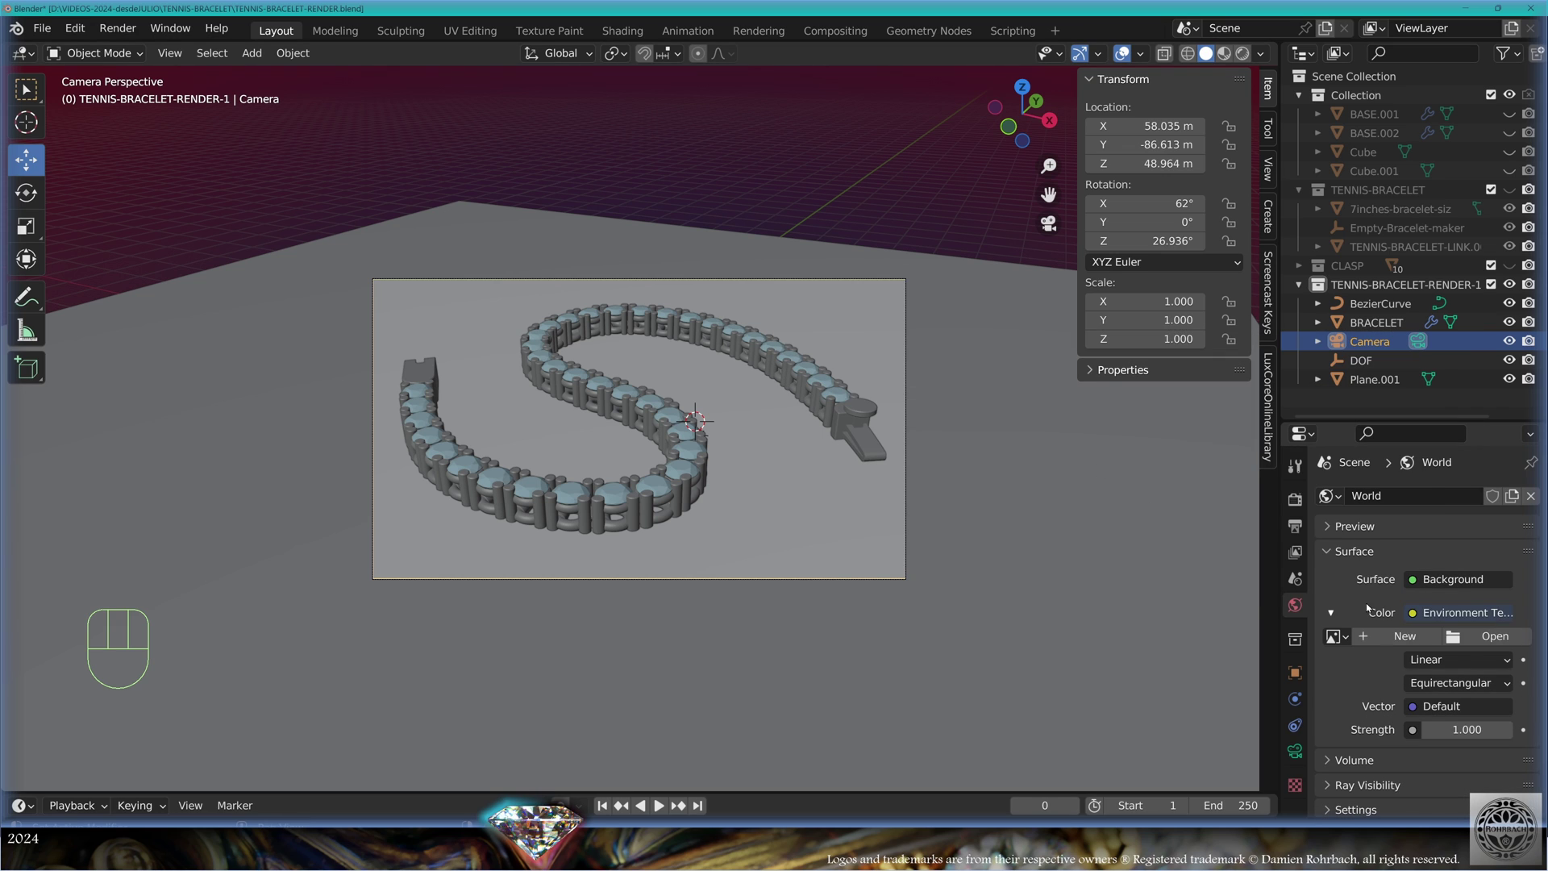
left_click(1492, 636)
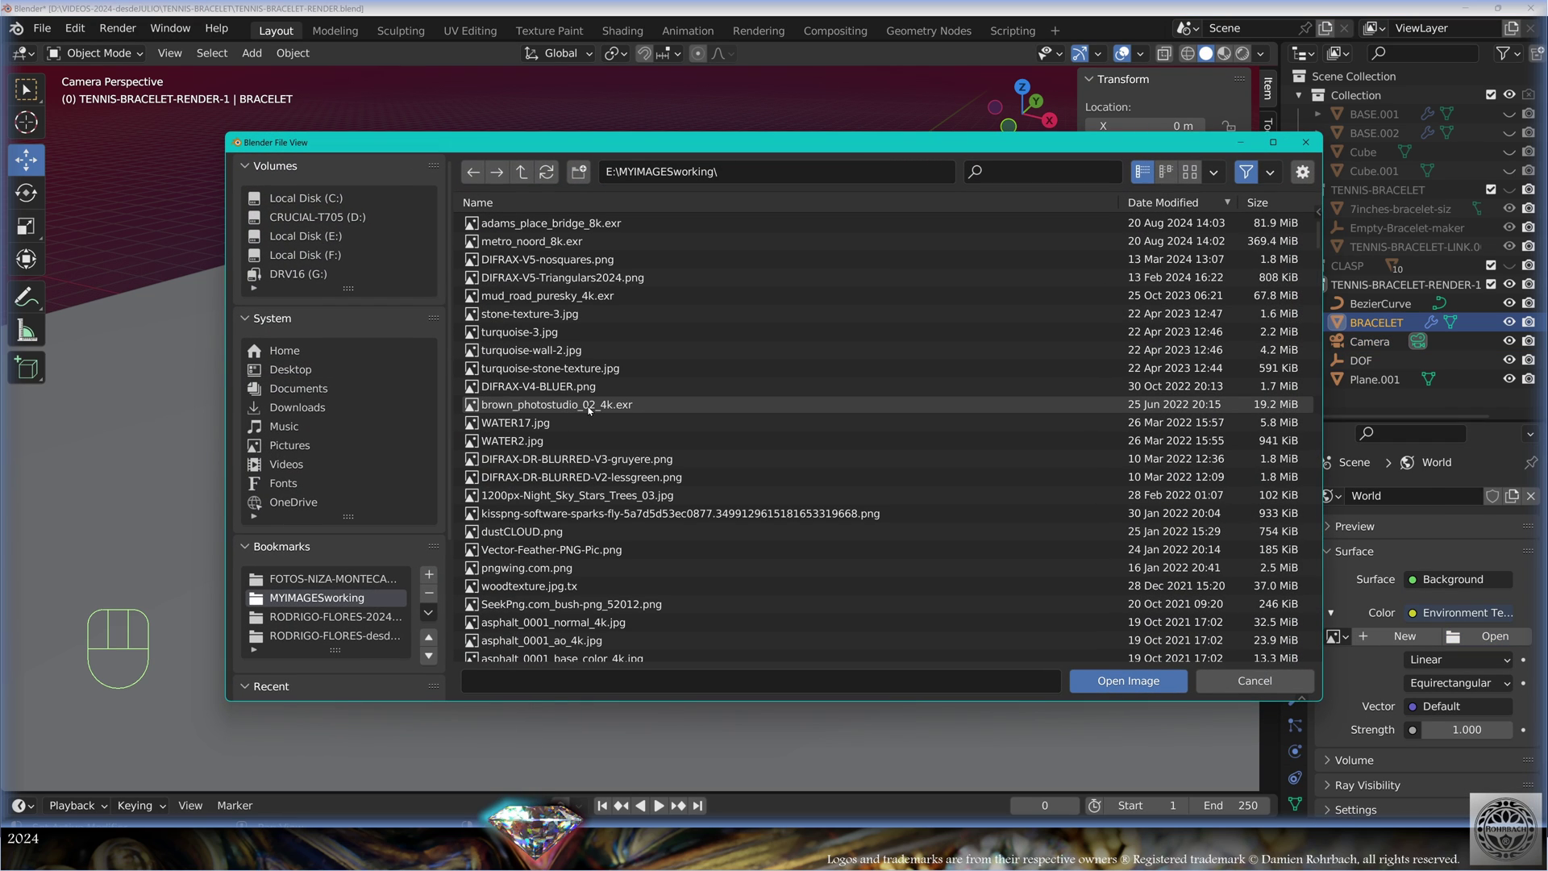
left_click(589, 406)
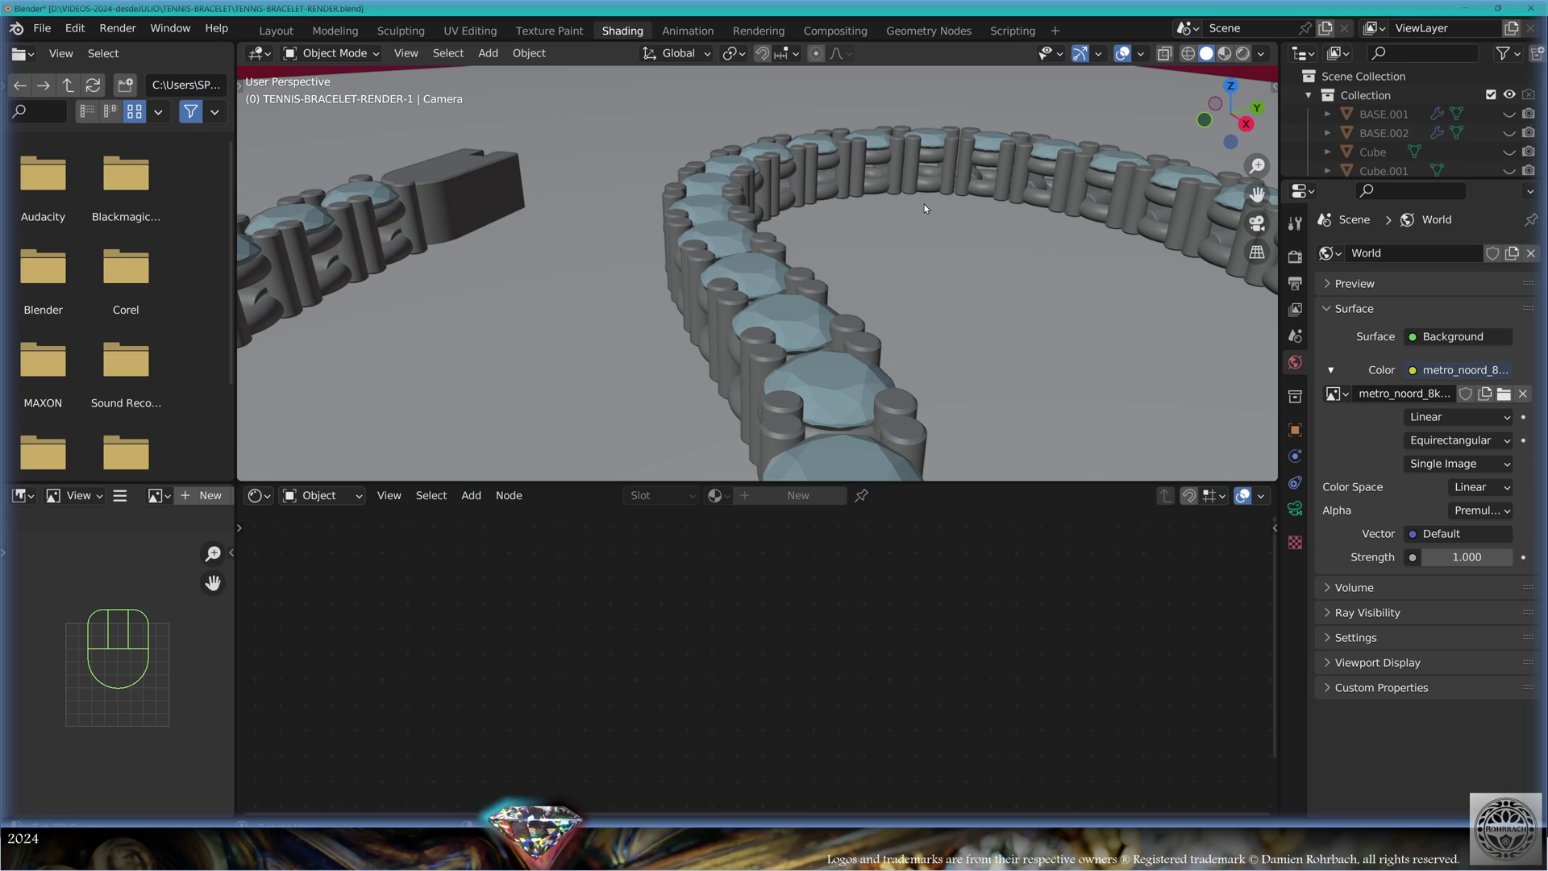
Set Metallic to 1 in the bracelet's WhiteGold material in the Shading workspace
left_click(826, 315)
middle_click_drag(816, 547, 719, 754)
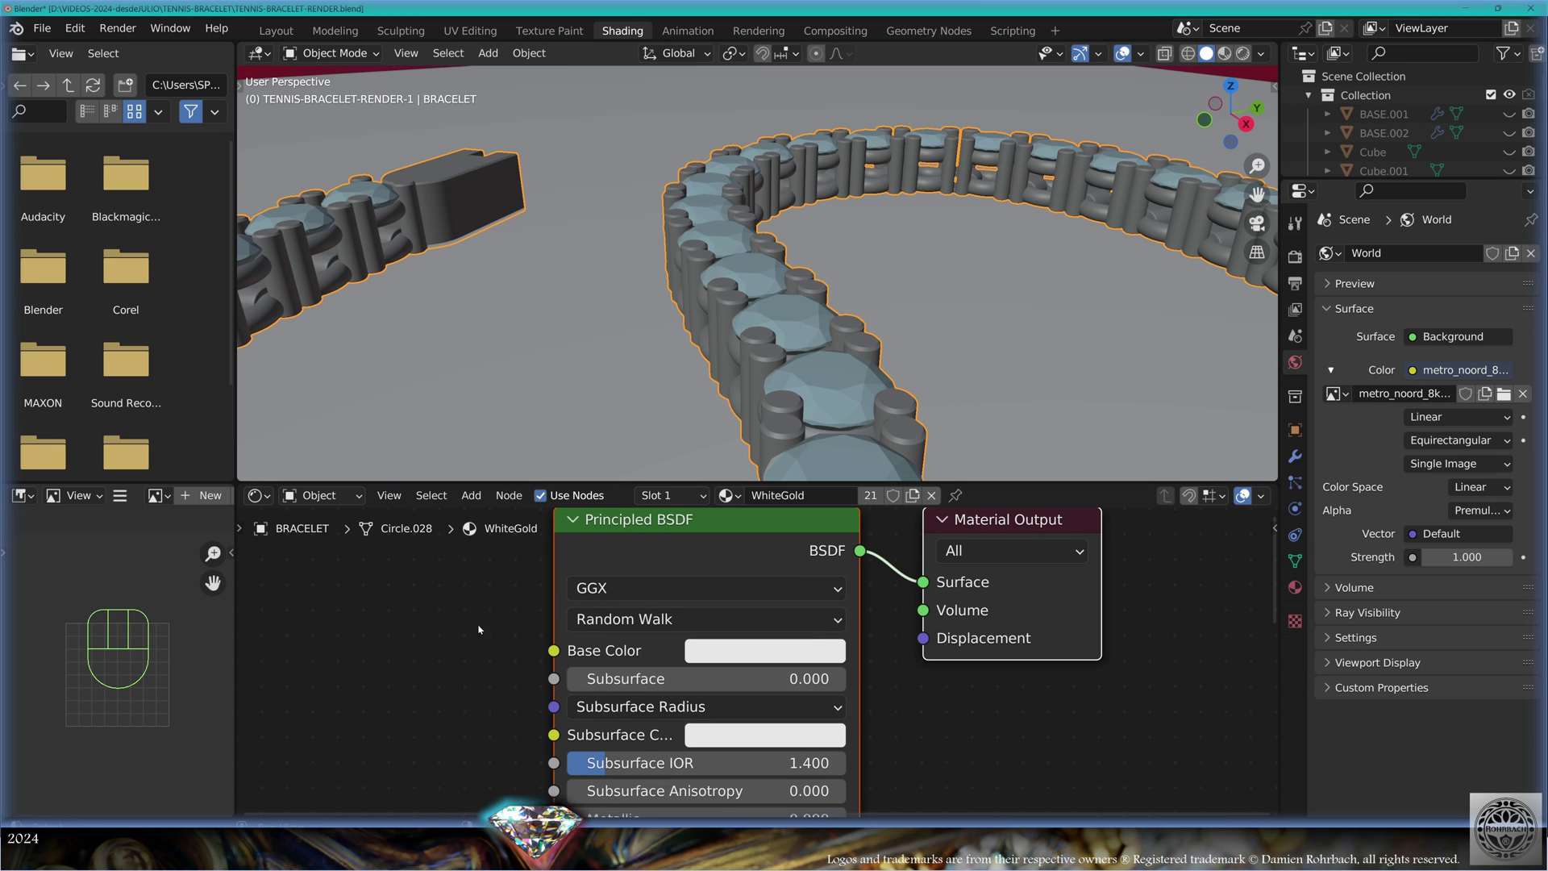
middle_click_drag(887, 691, 887, 587)
left_click(806, 714)
type("1")
key("Return")
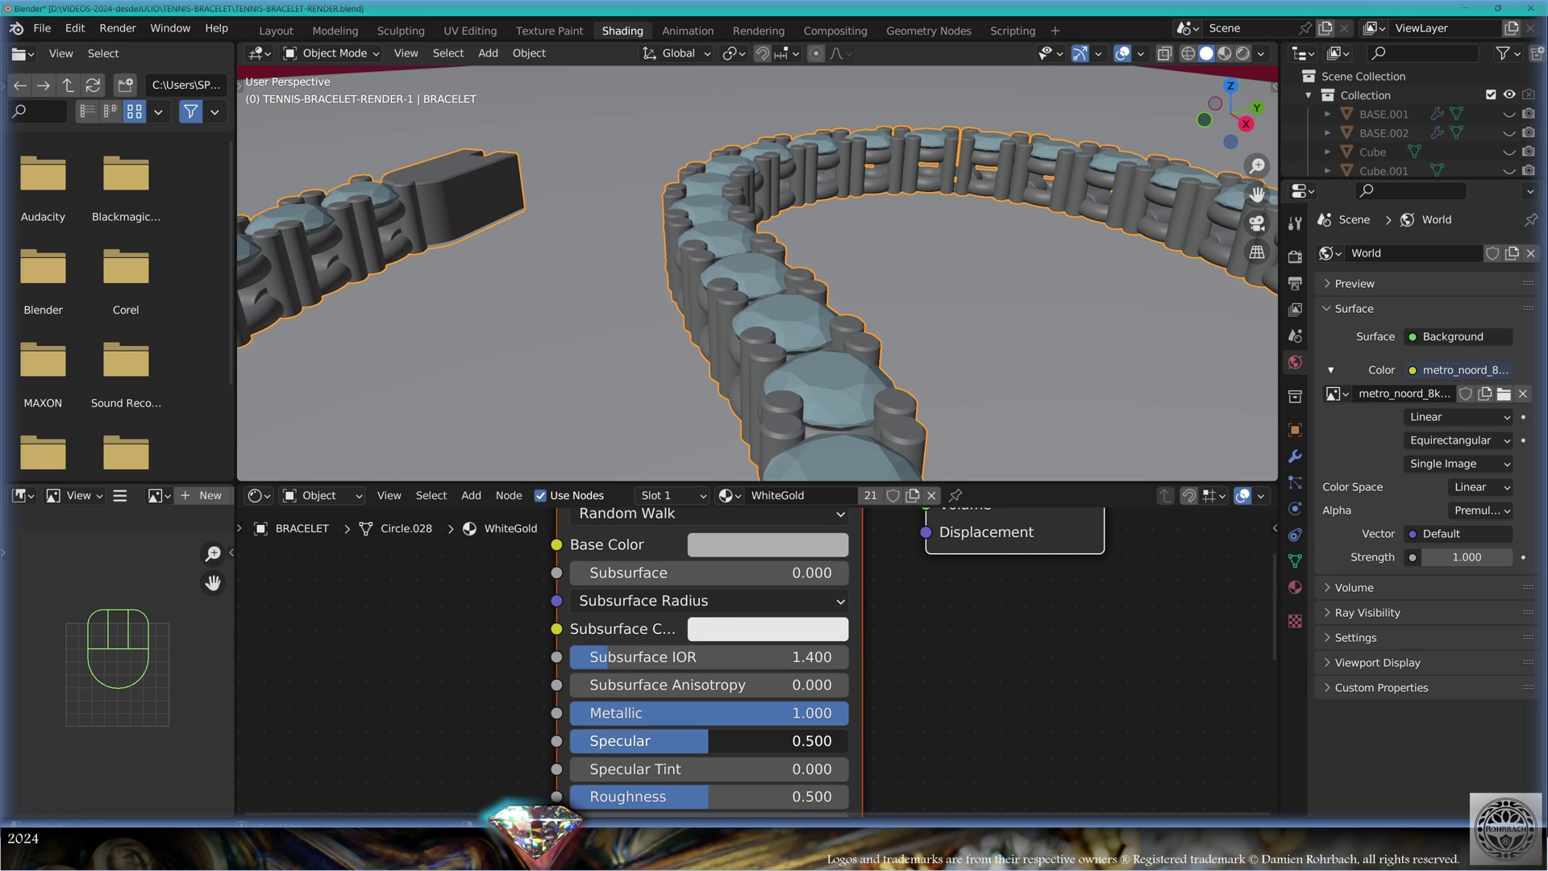
Set the WhiteGold material's Specular to 1 and its Roughness to 0.05
left_click(805, 741)
type("1")
key("Return")
middle_click_drag(763, 797, 780, 724)
left_click(766, 725)
type("0.05")
key("Return")
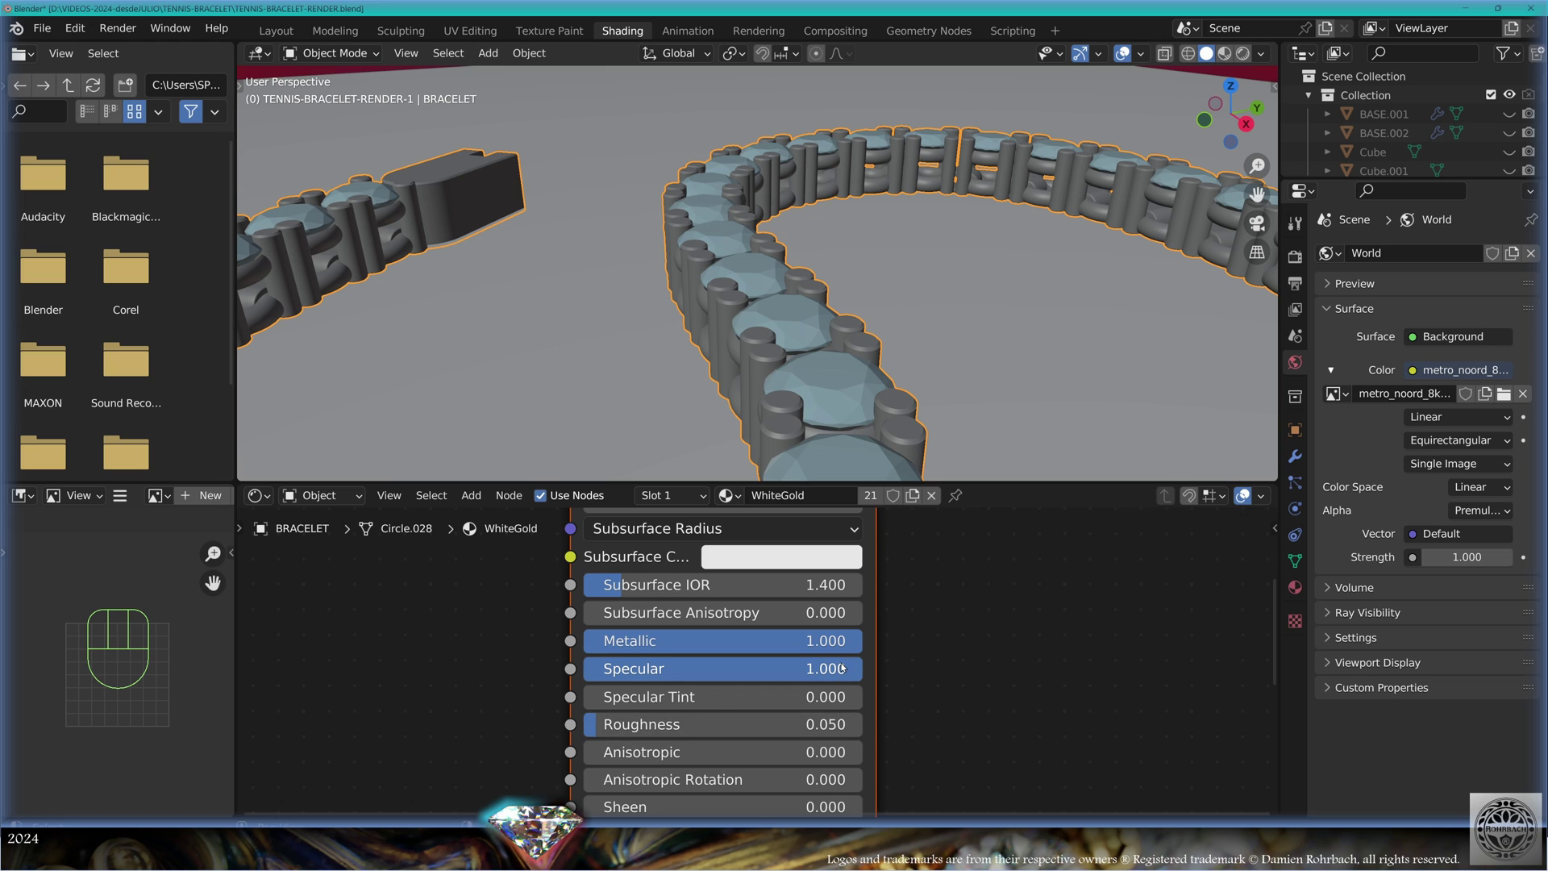
Connect a Bevel node to the Principled BSDF's Normal in WhiteGold, with 16 samples and a radius of 0.1
key("Home")
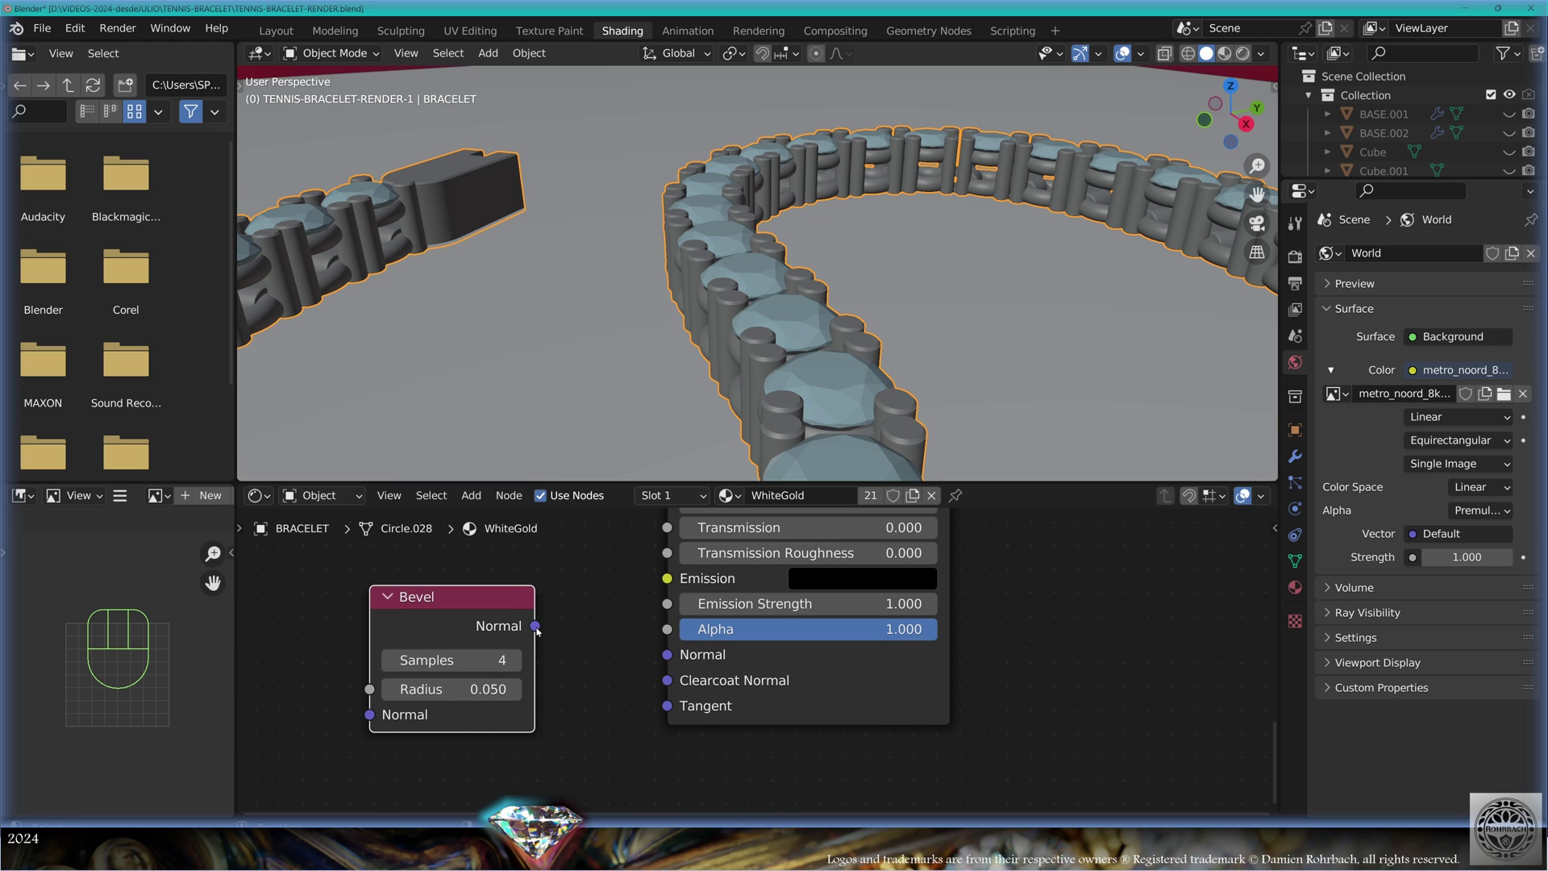
left_click_drag(535, 627, 667, 654)
left_click(471, 661)
type("16")
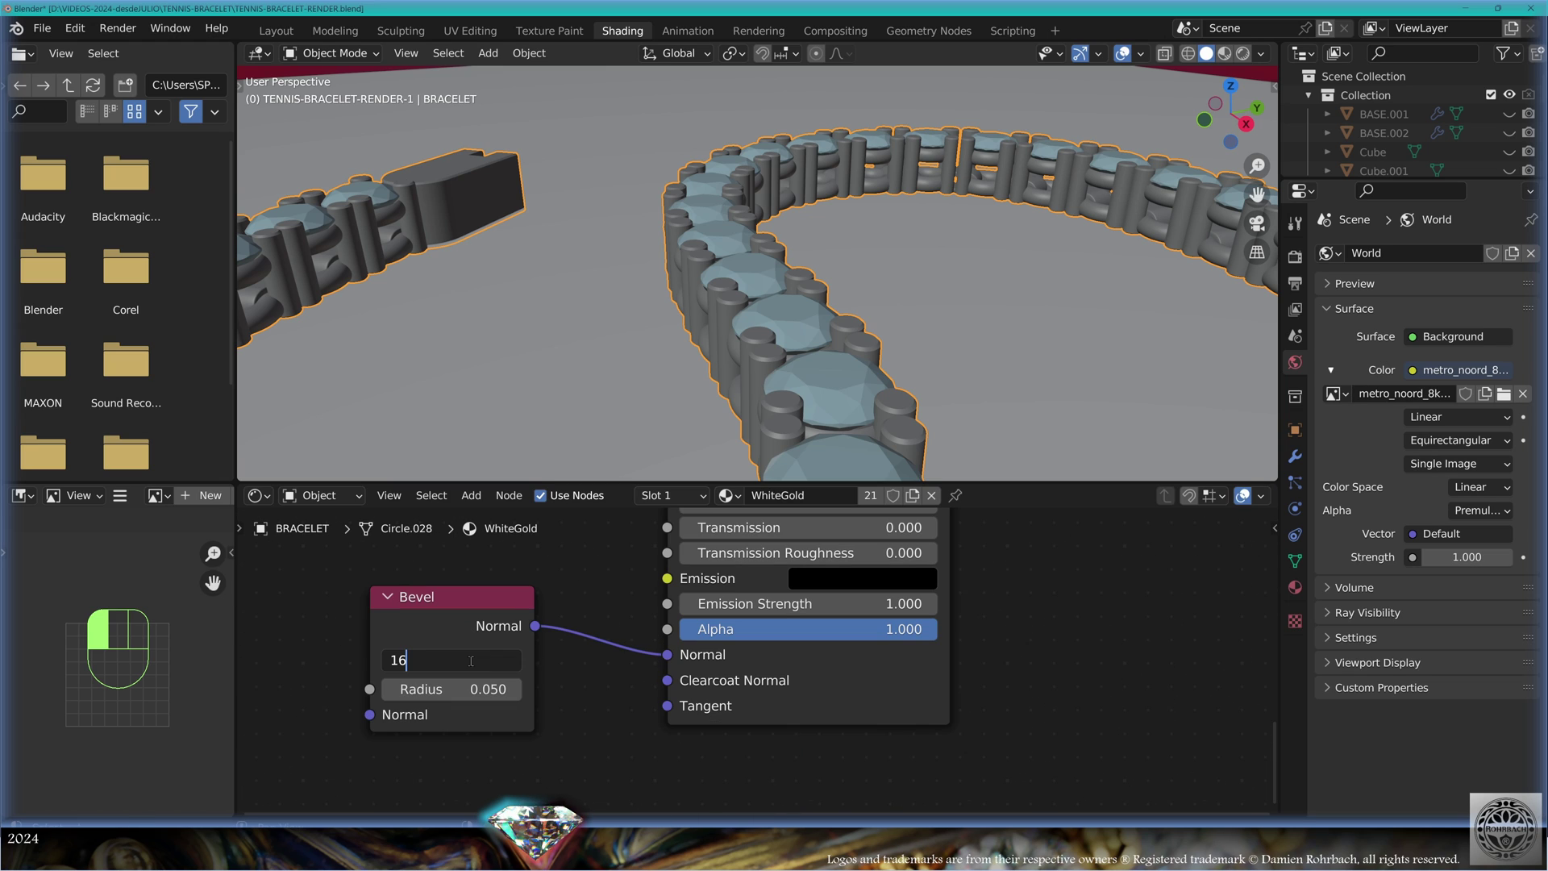
left_click(586, 612)
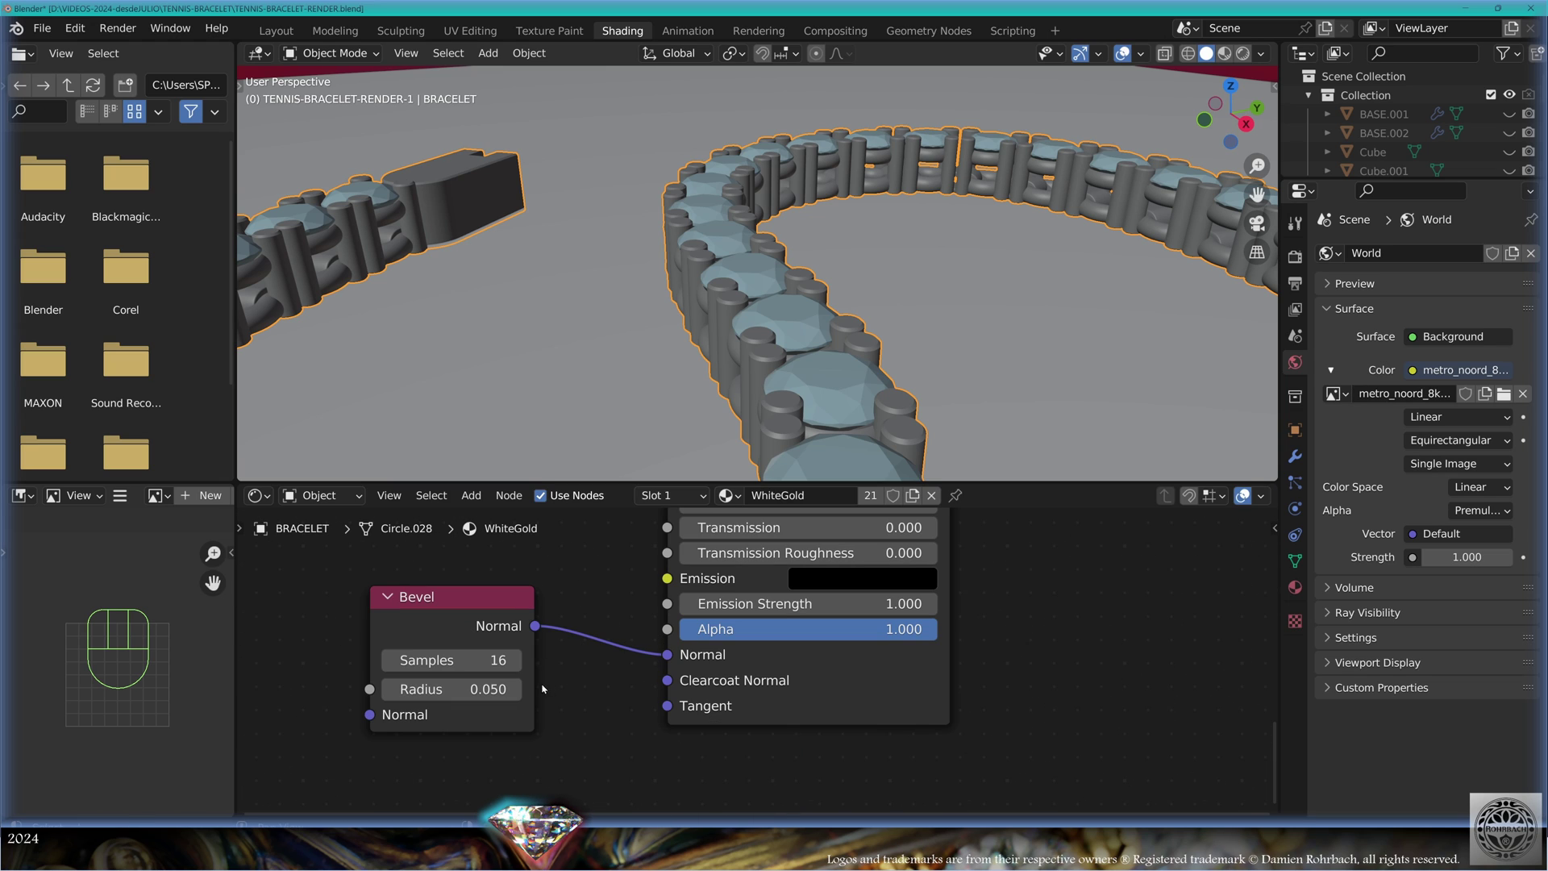
left_click(467, 691)
type(".1")
key("Return")
Add a Texture Coordinate node and connect its Generated output to the Bevel node's Normal input
middle_click_drag(488, 700, 832, 671)
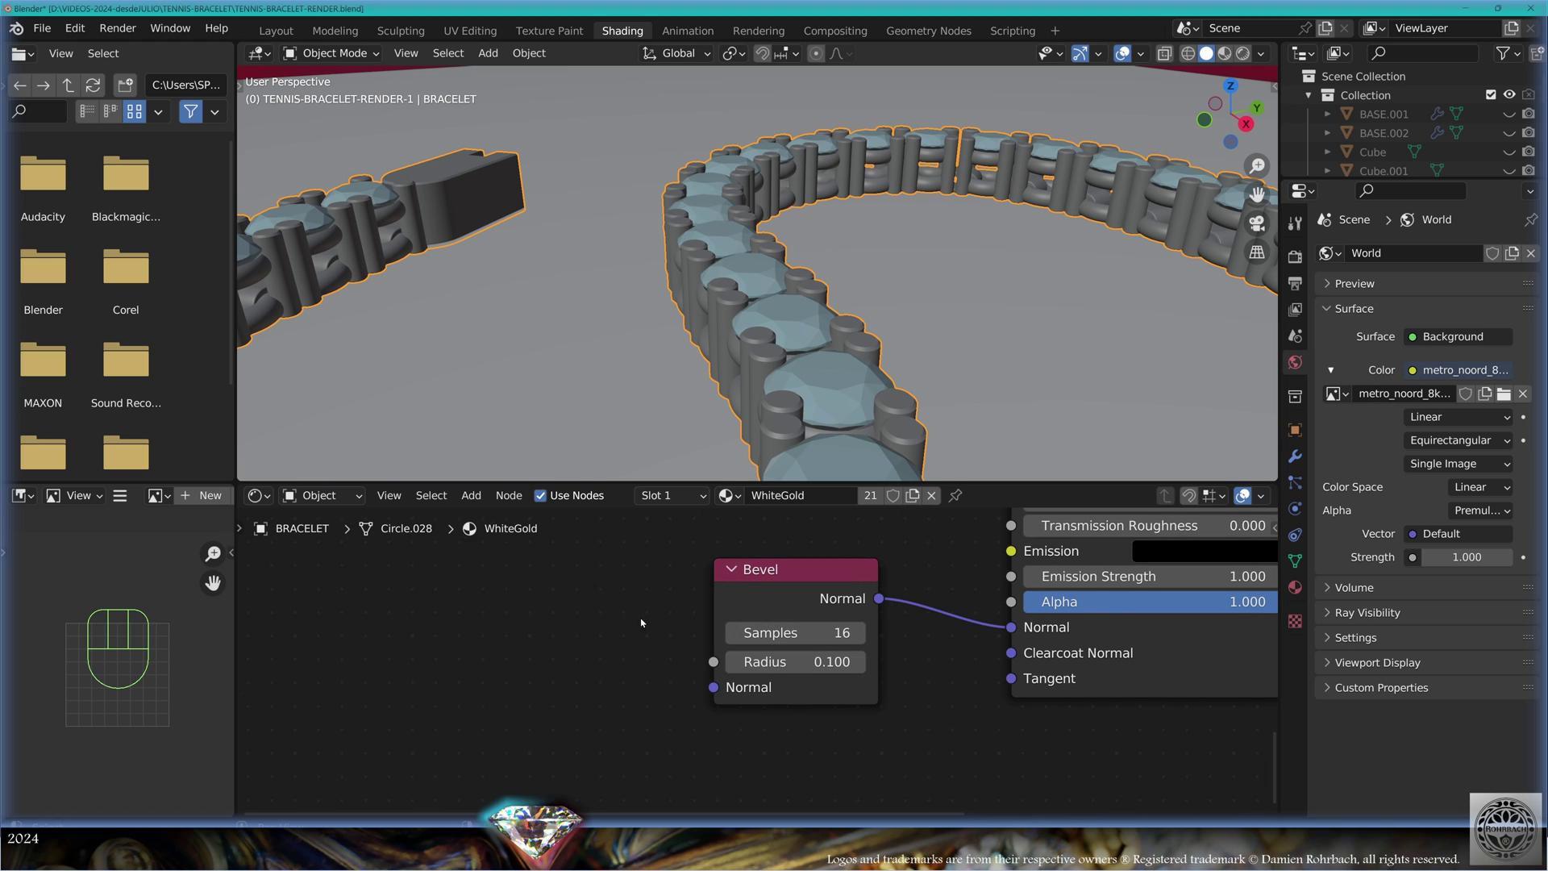
left_click(471, 495)
mouse_move(505, 545)
left_click(637, 468)
left_click(493, 659)
left_click_drag(494, 659, 714, 687)
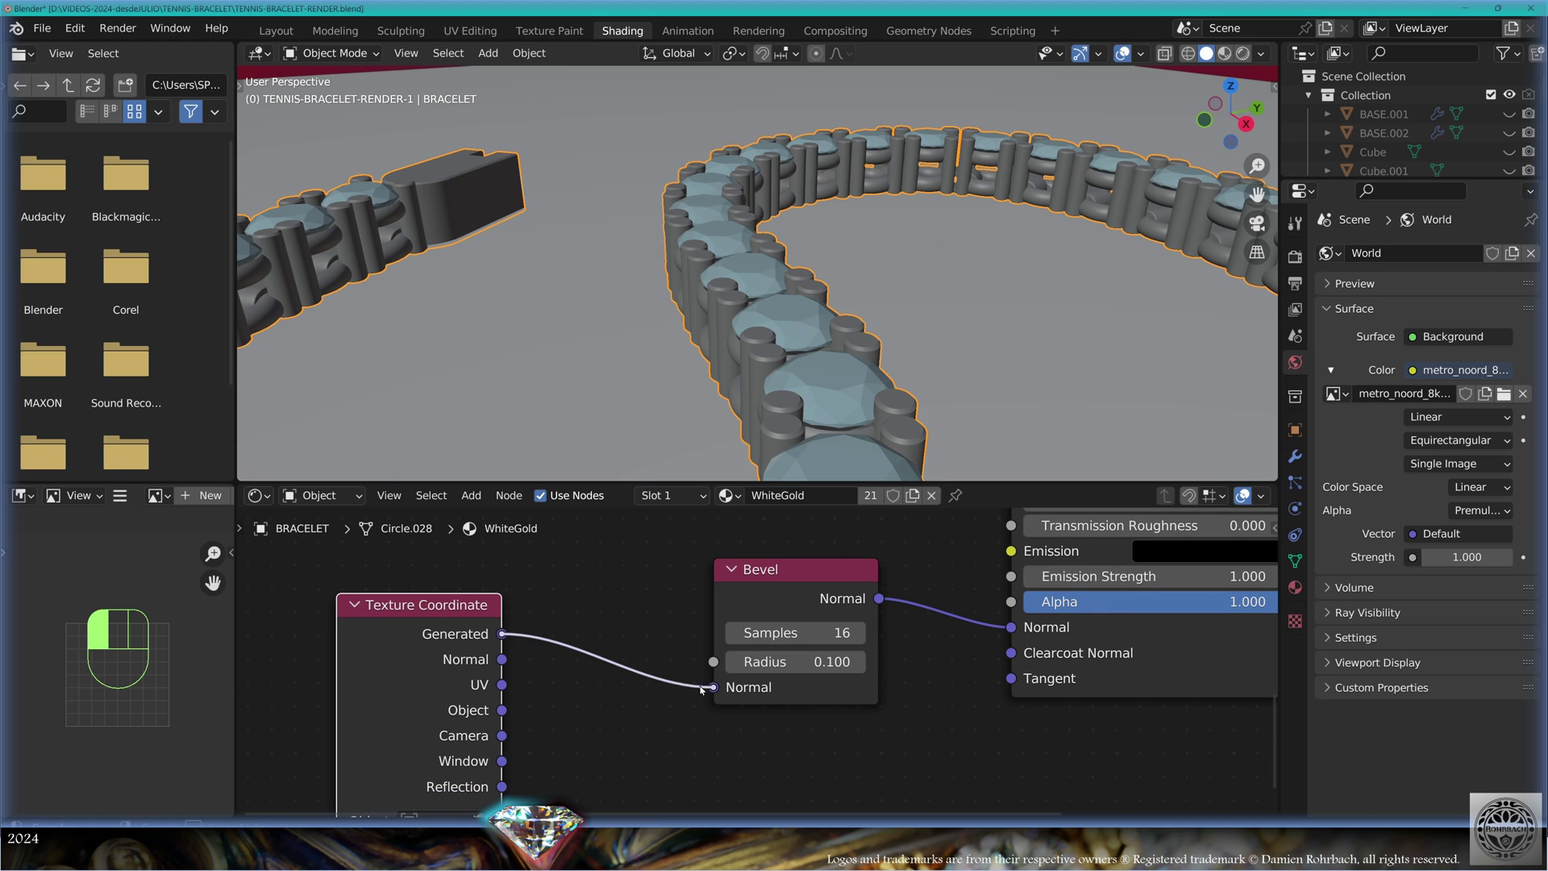
Insert a Mapping node and a Voronoi Texture node between the Texture Coordinate and Bevel nodes
left_click(471, 495)
mouse_move(510, 641)
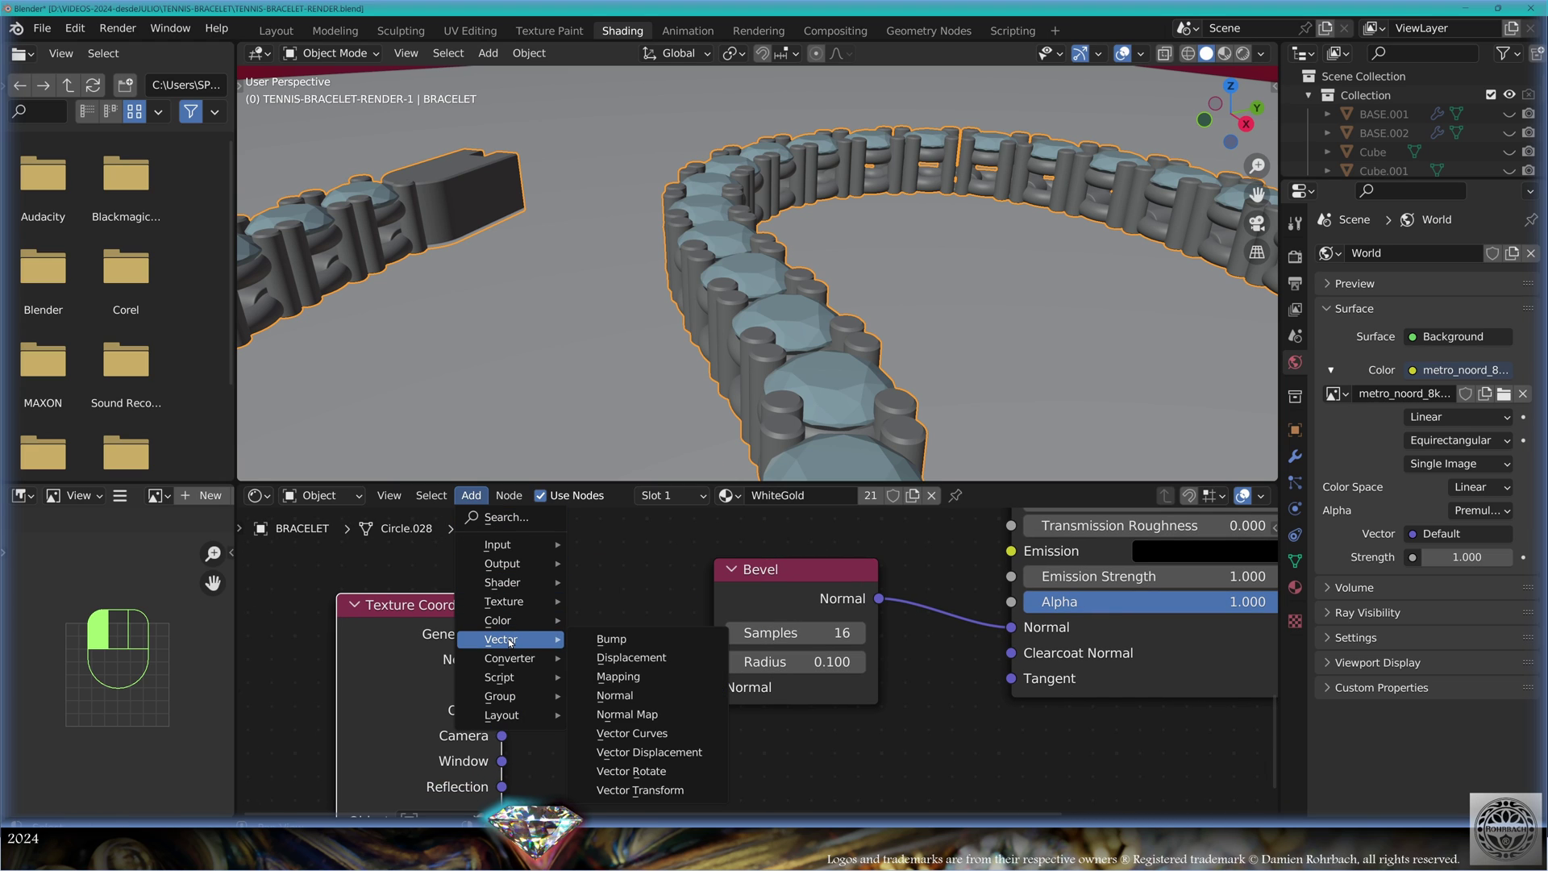
left_click(631, 676)
left_click(677, 637)
left_click(471, 495)
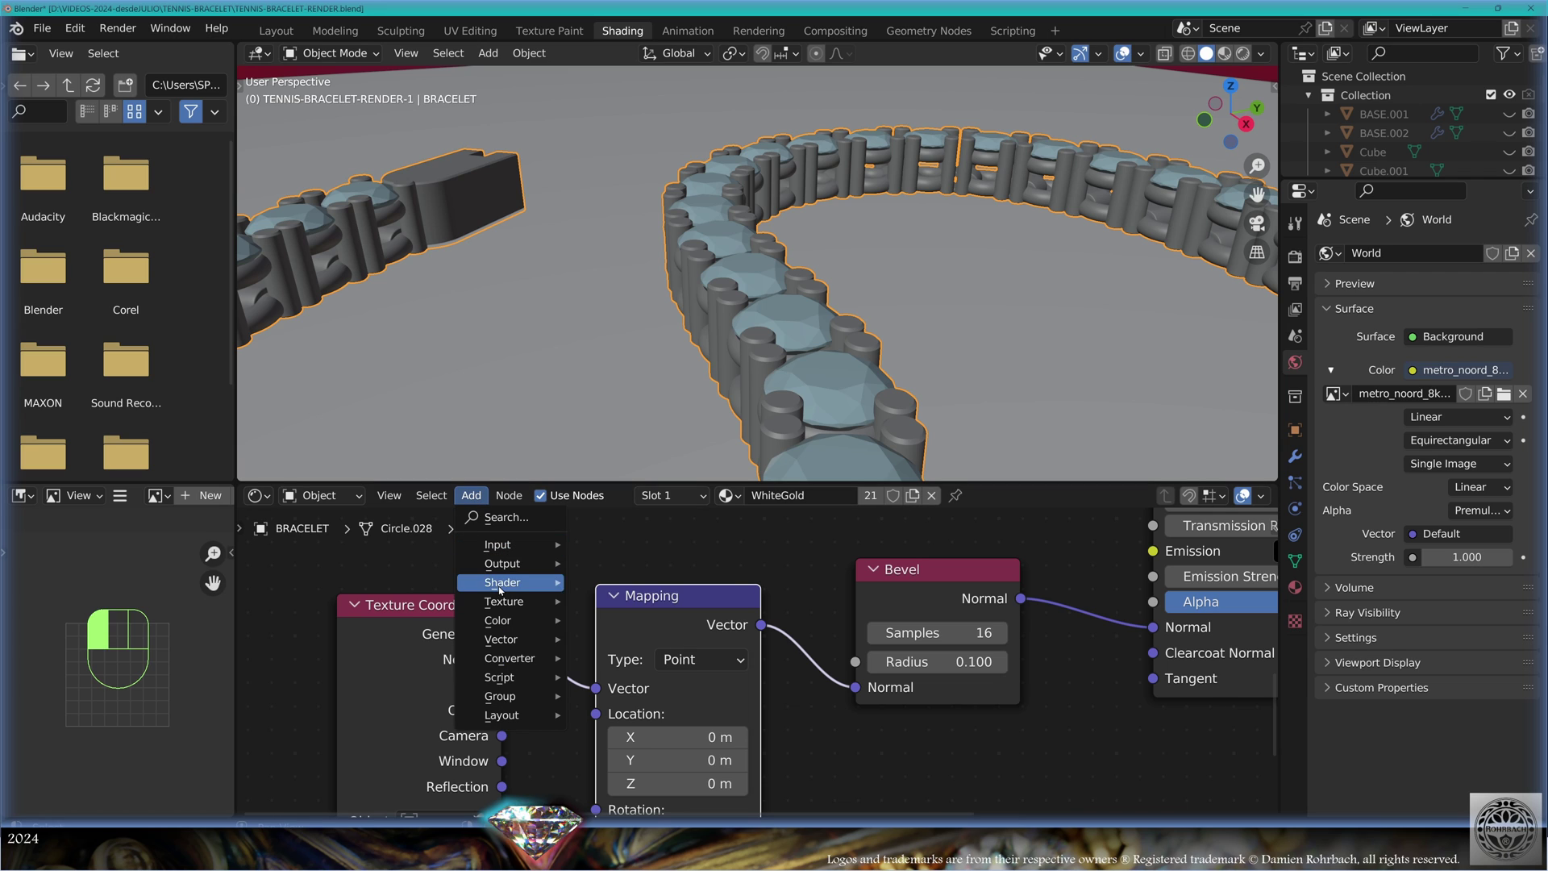
mouse_move(518, 588)
left_click(645, 634)
left_click_drag(812, 568, 859, 568)
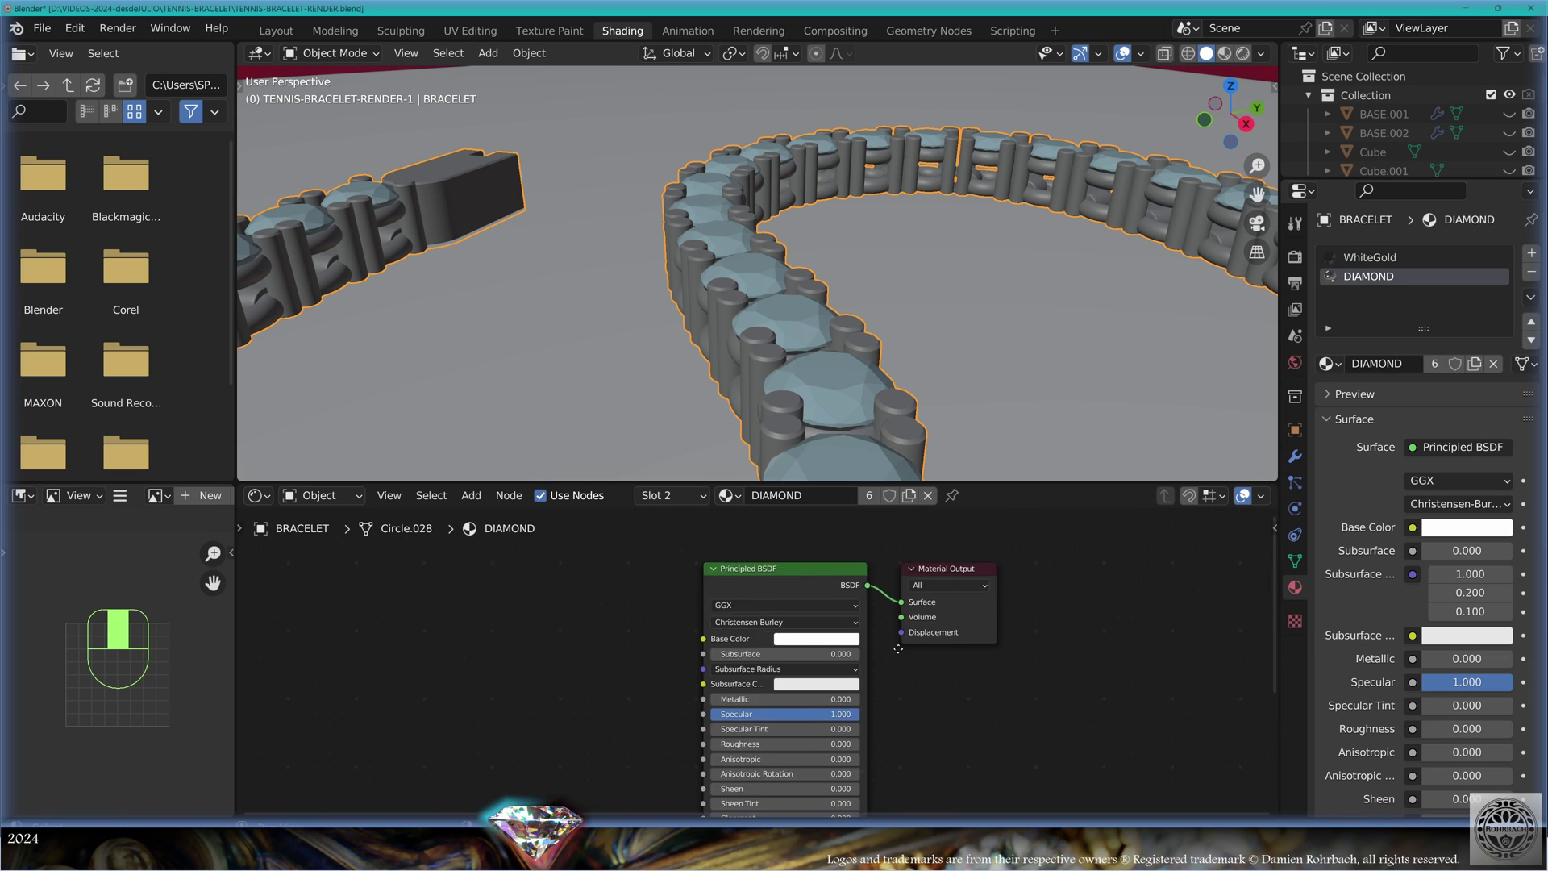
Set the DIAMOND material to a white base color with Metallic 0, Specular 1 and Roughness 0
scroll(859, 553, "up", 2)
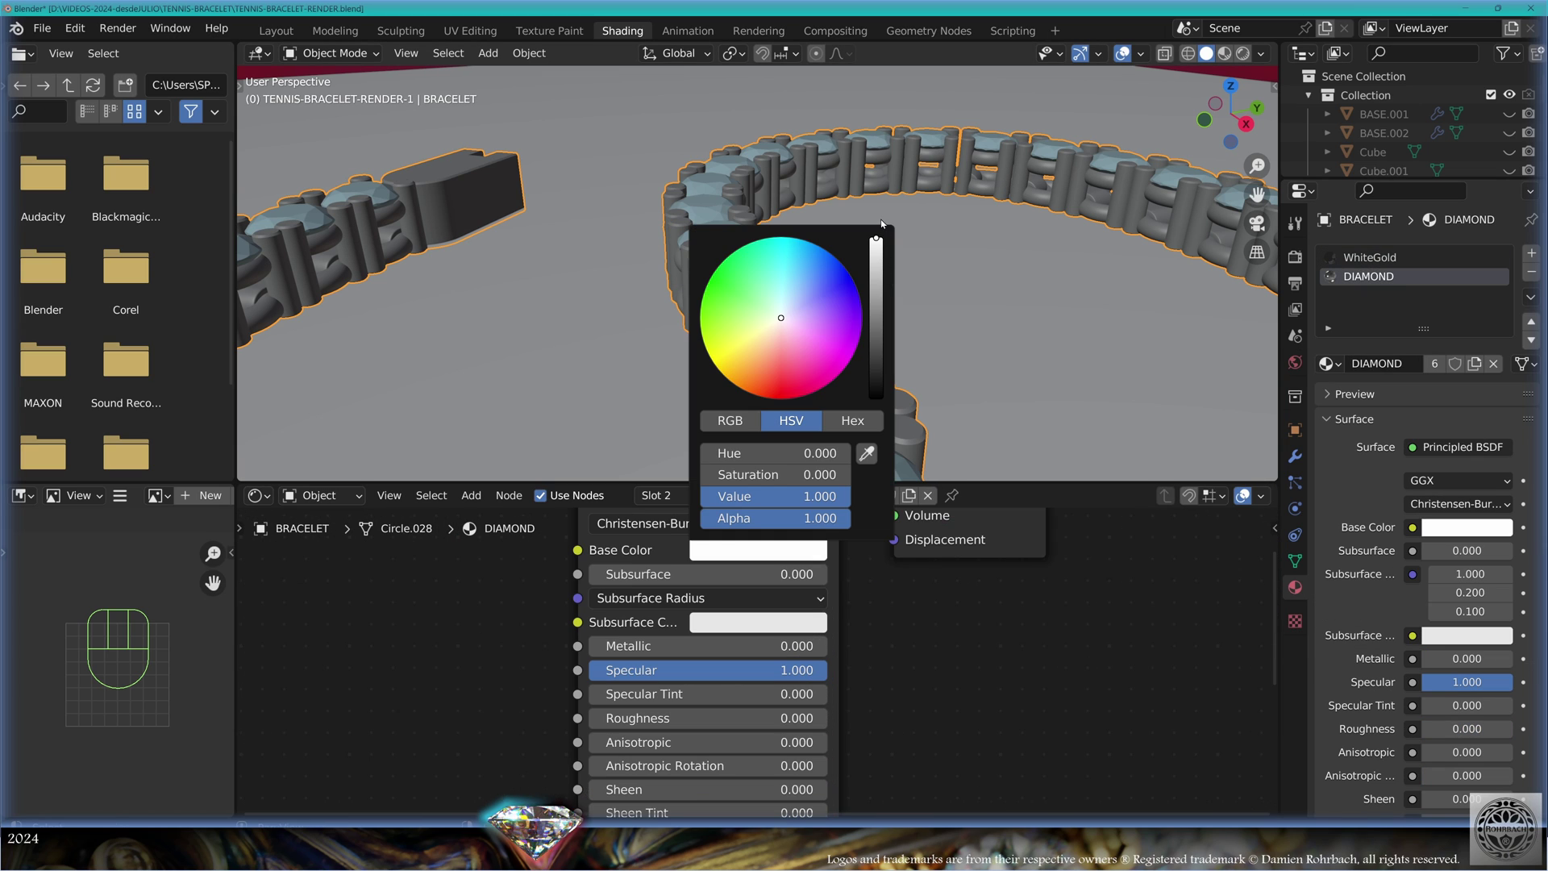
left_click(663, 646)
type("0")
key("Return")
left_click(664, 671)
type("0")
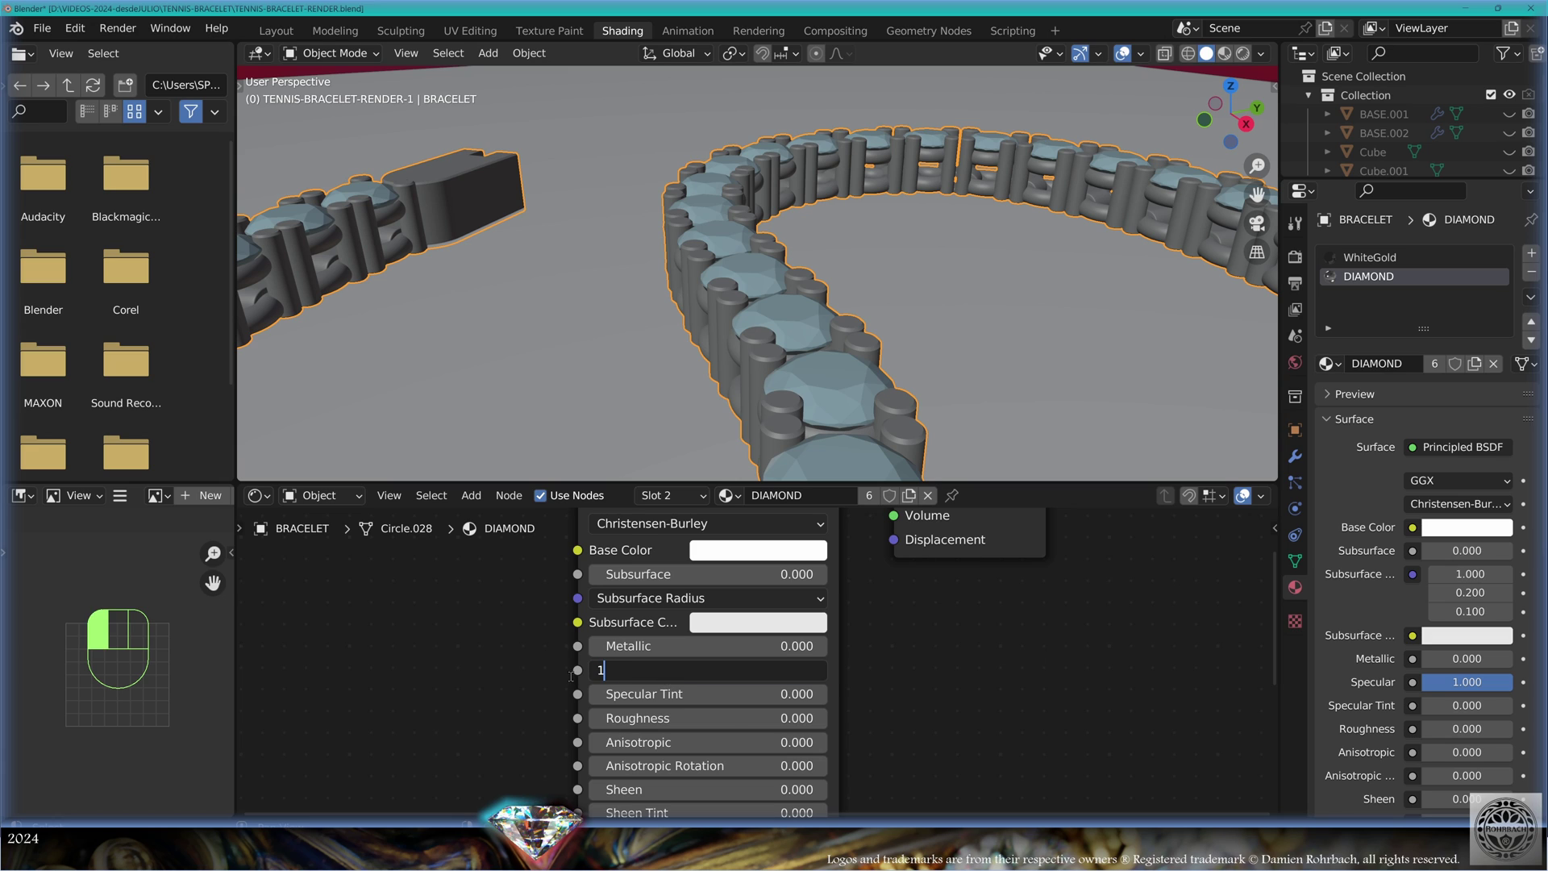
key("Return")
left_click(726, 722)
key("Return")
Set the DIAMOND material's IOR to 2.418
middle_click_drag(923, 783, 894, 551)
left_click(694, 657)
type("2.418")
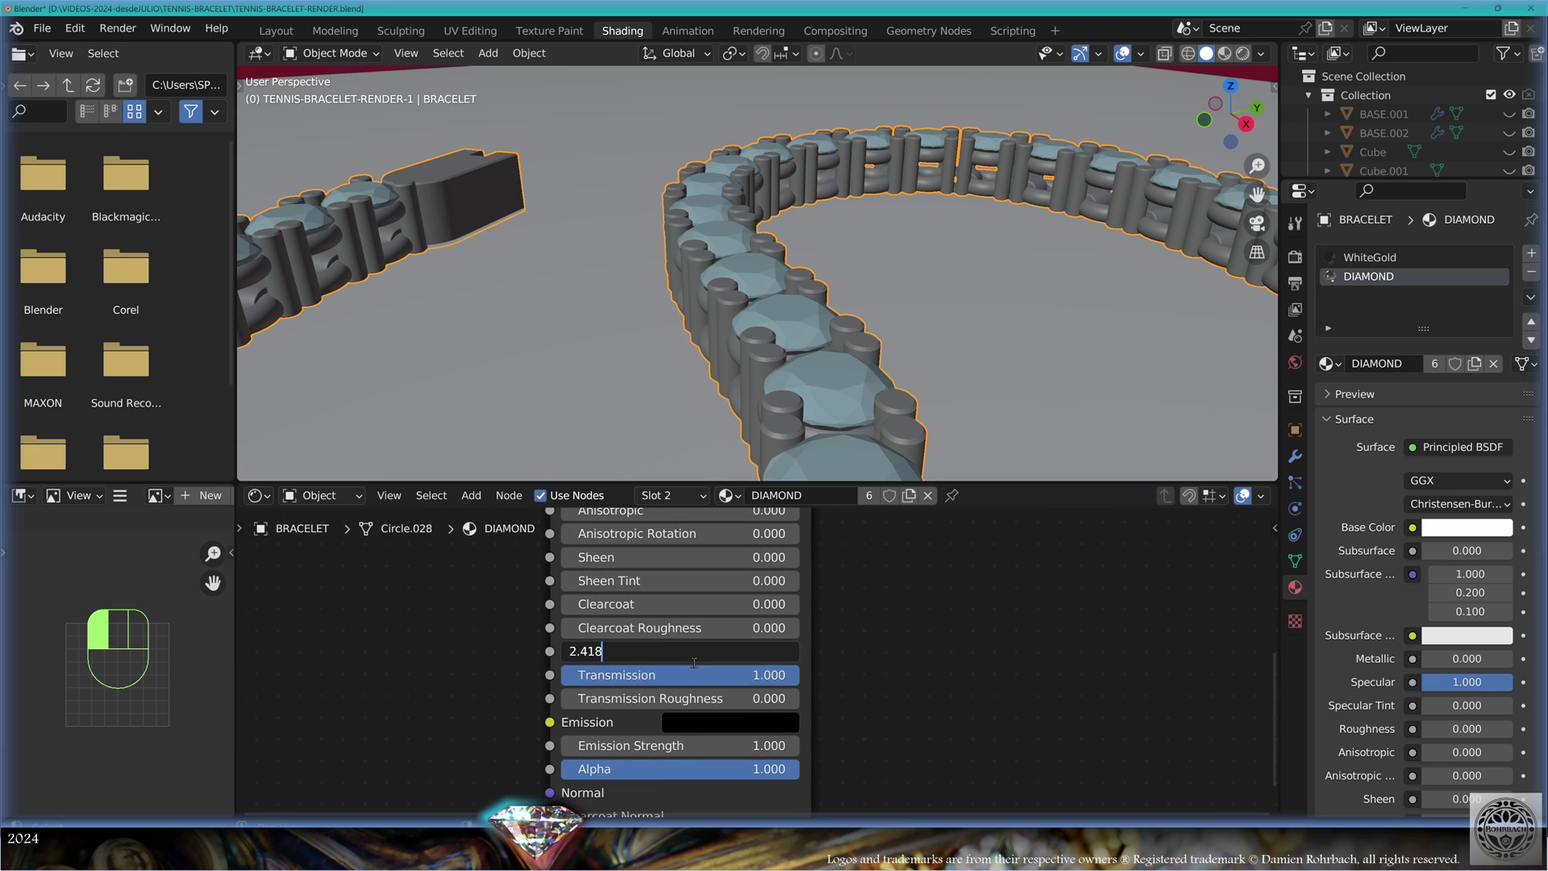
left_click(695, 662)
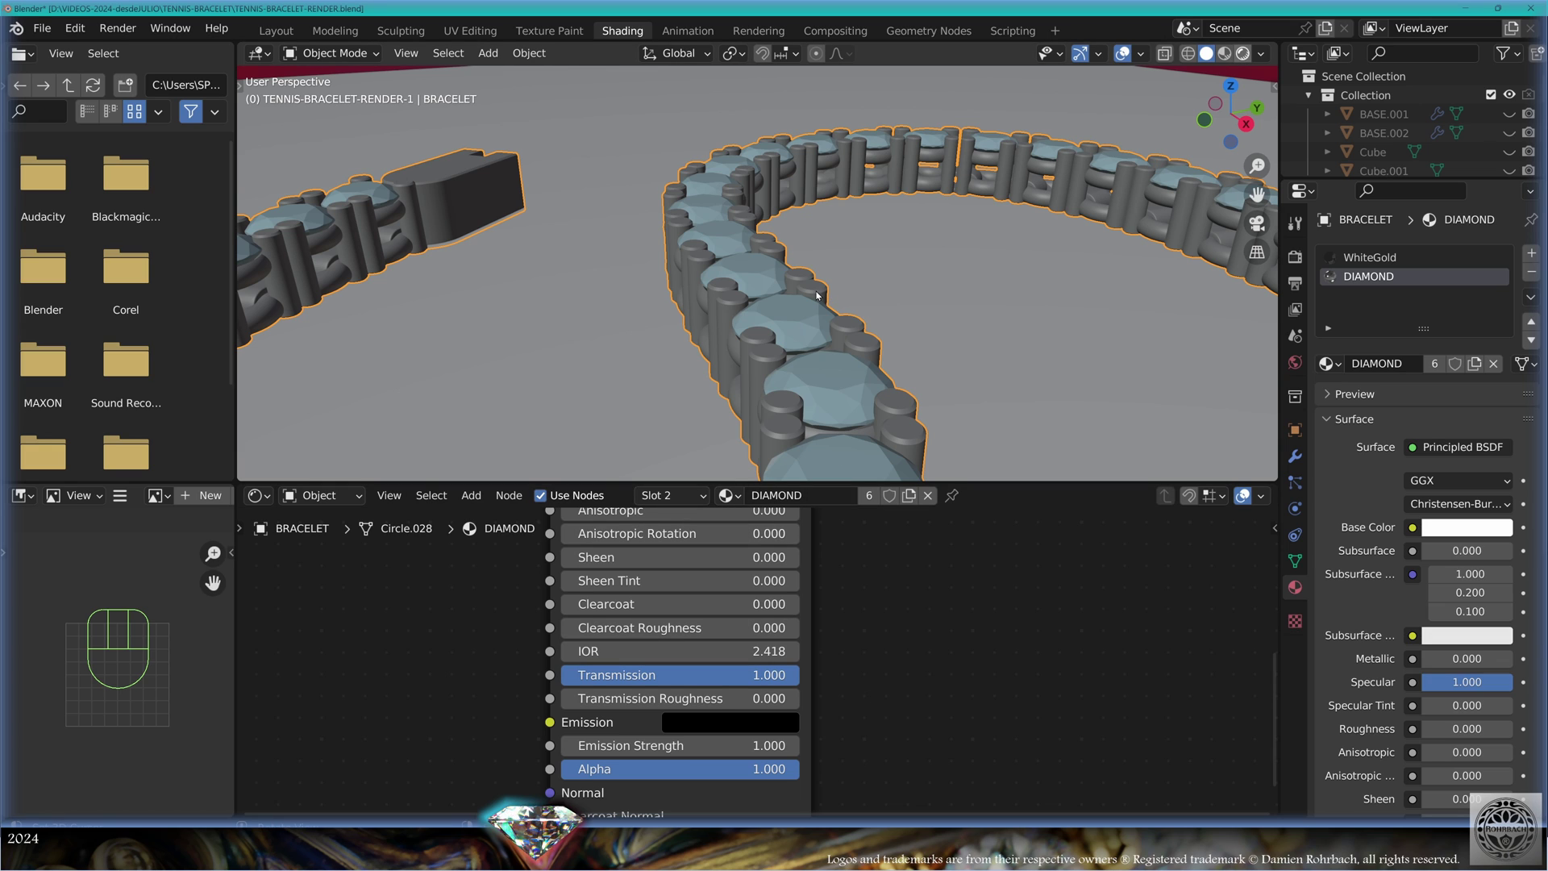
Try a Roughness of 0.2 on the WhiteGold material in the rendered camera view
key("KP_0")
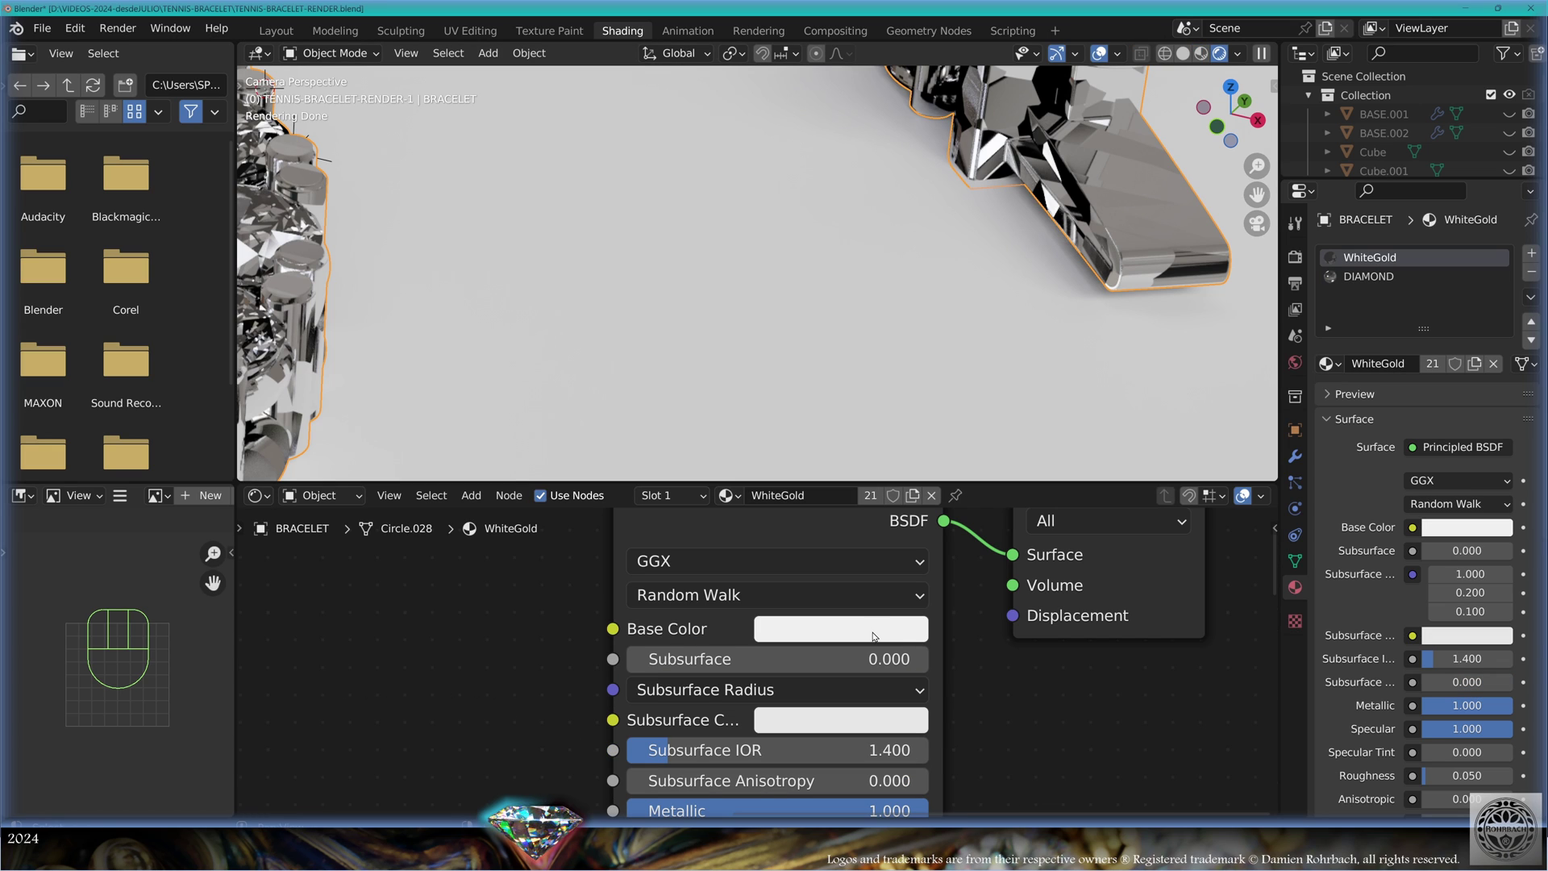
scroll(743, 726, "down", 4, "shift")
left_click(742, 769)
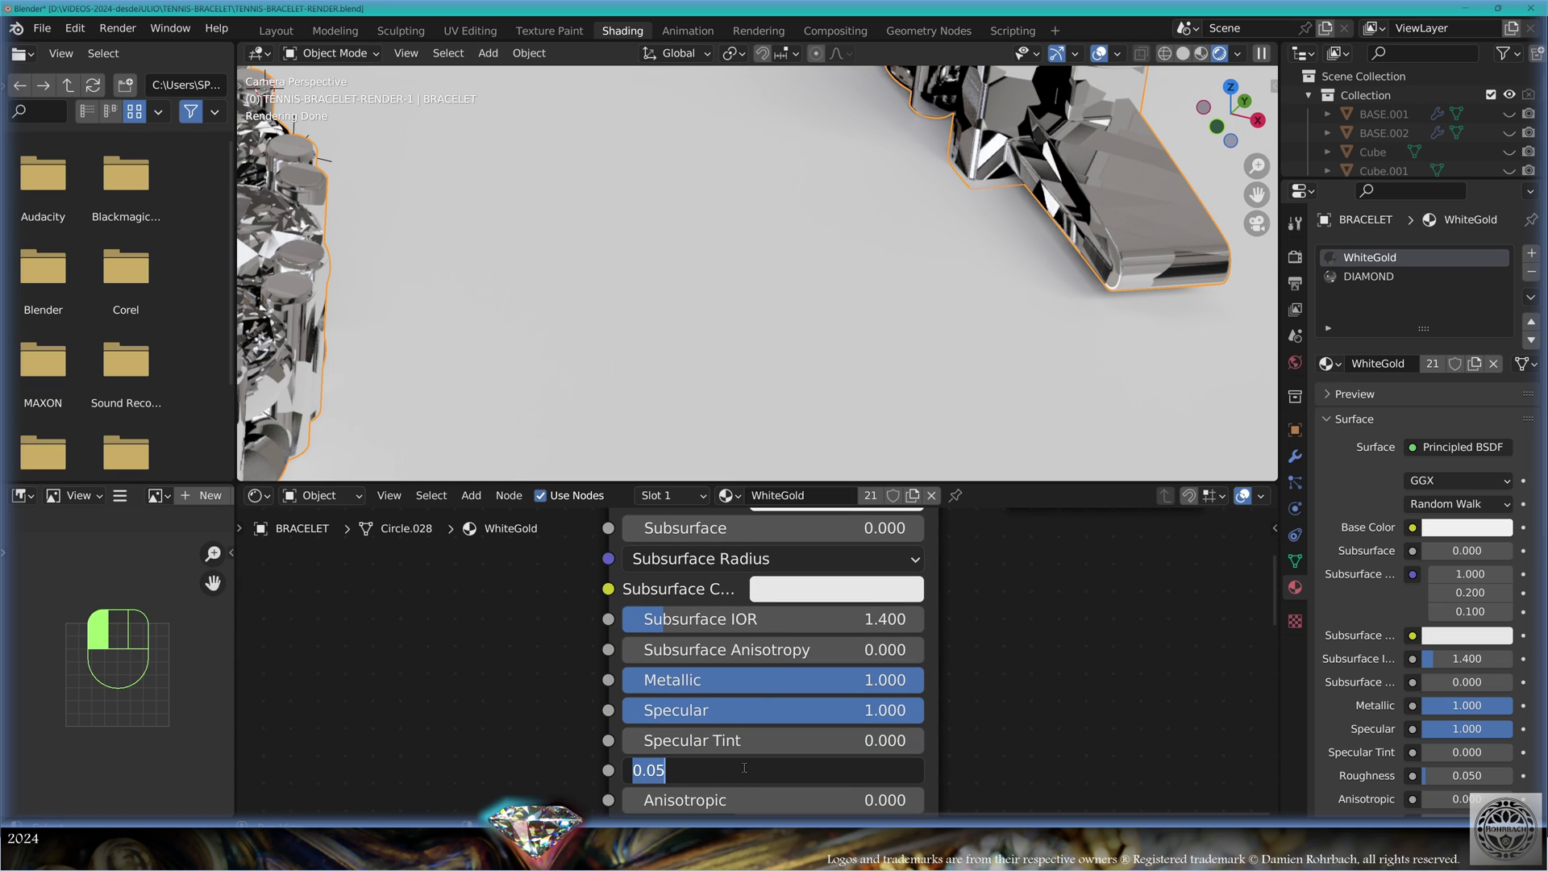
type("0.2")
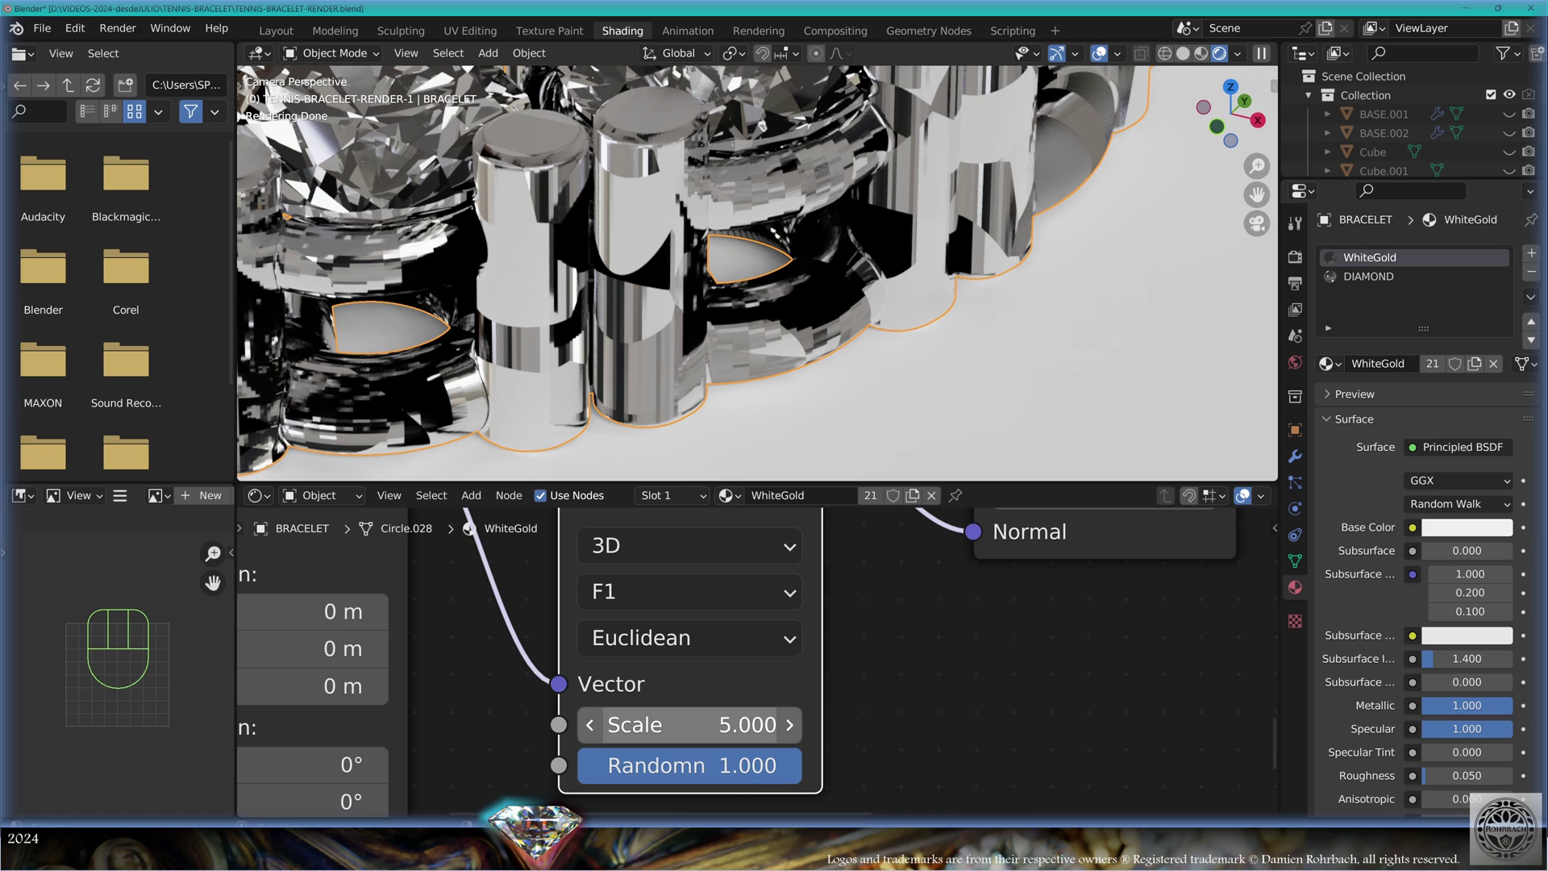
Set the Scale of the Voronoi Texture in the WhiteGold material to 250
left_click(744, 726)
type("50")
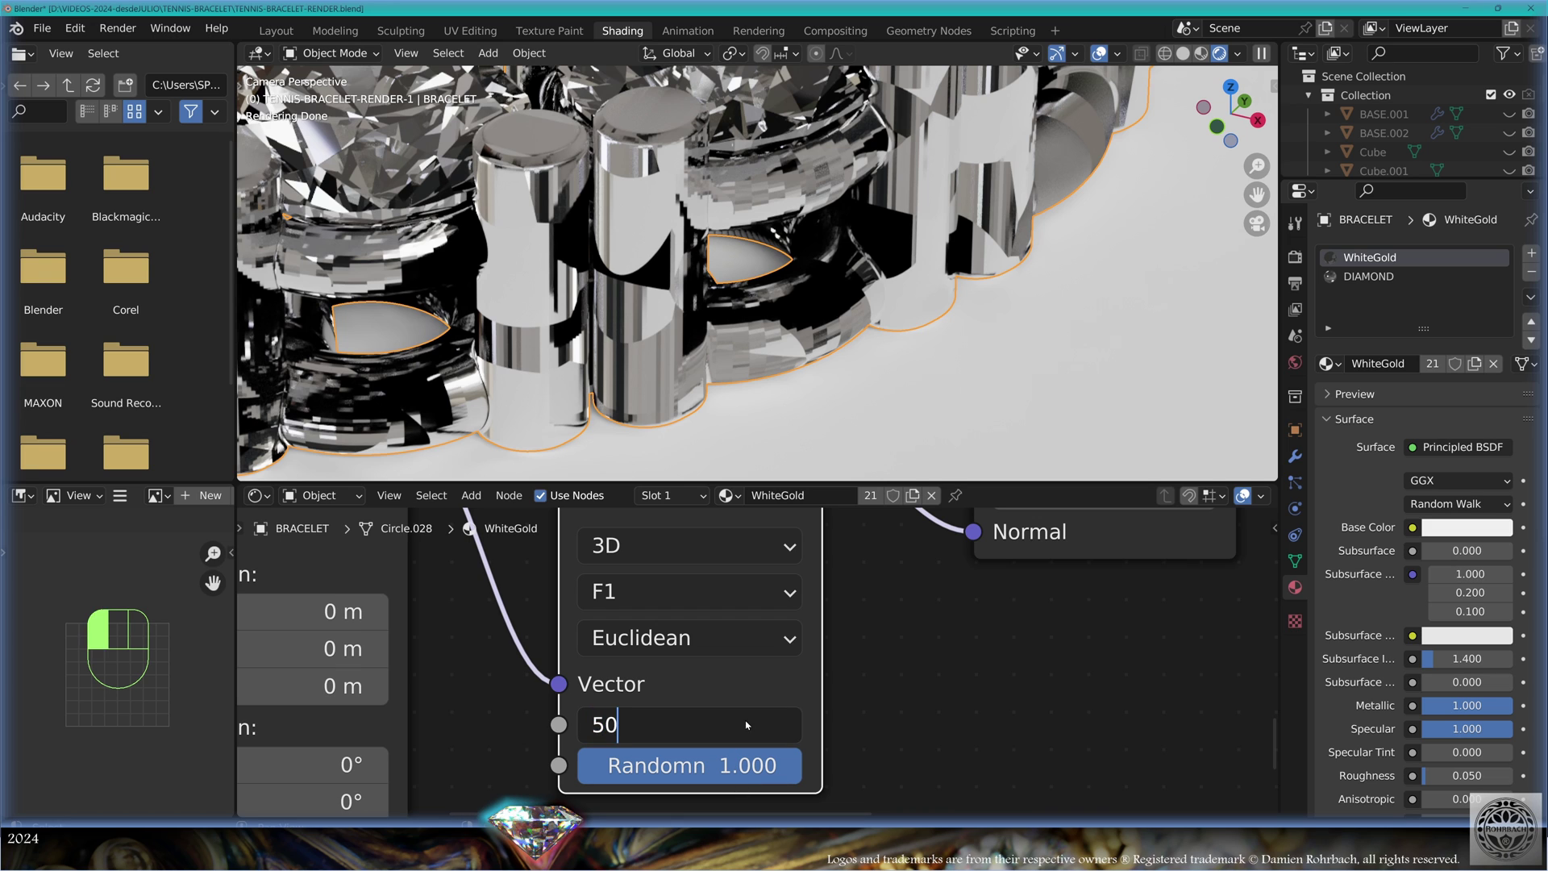
key("Return")
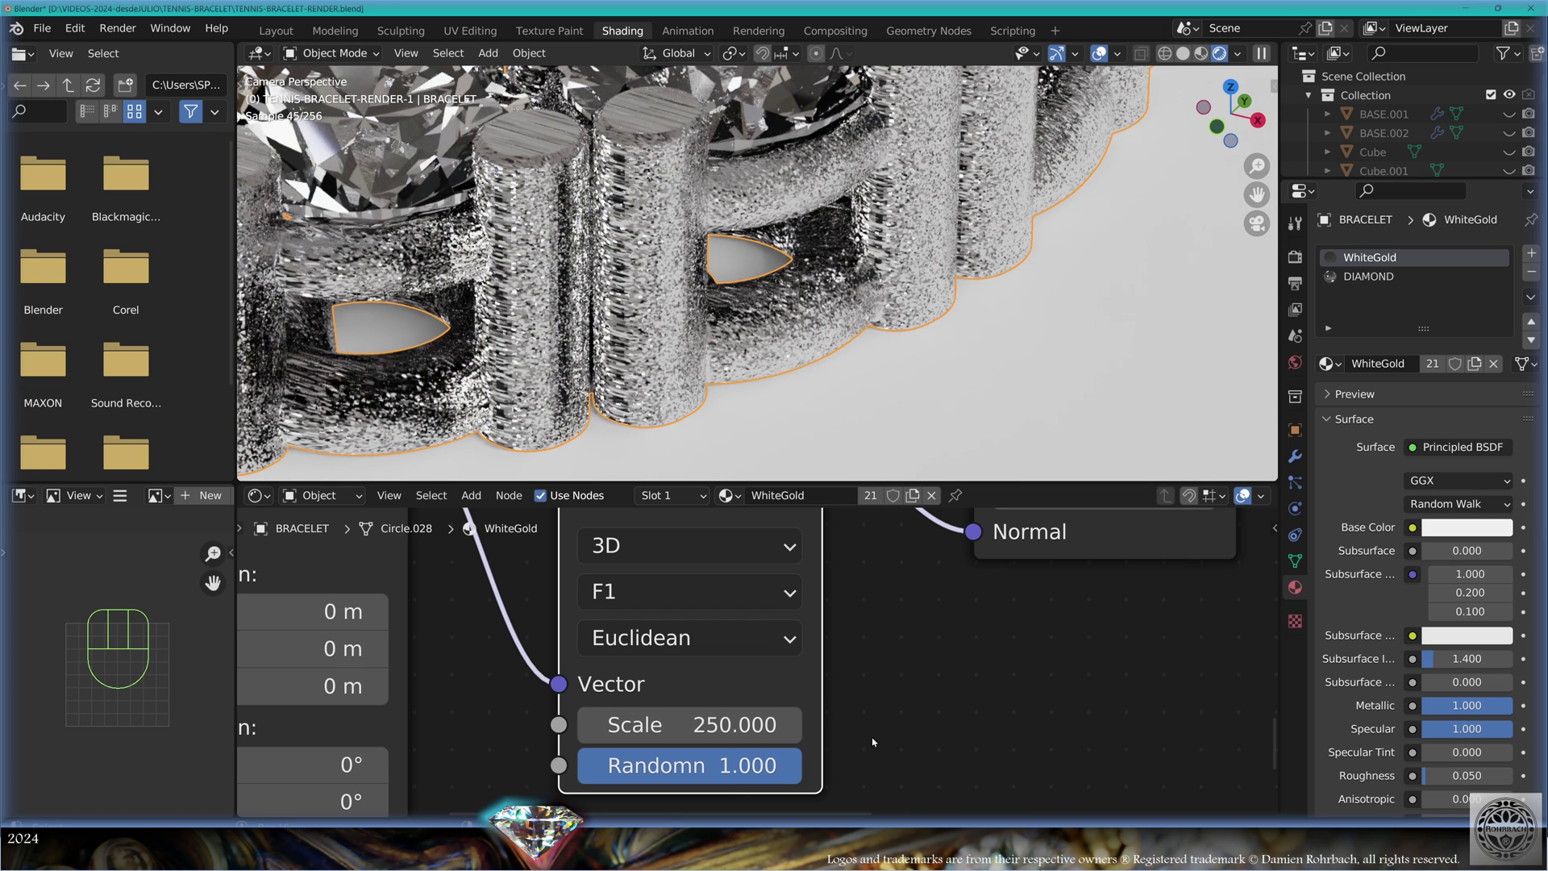
Insert a Bump node between the Voronoi Texture and Bevel nodes, feed the Voronoi Color into its Height and reduce its Strength
middle_click_drag(872, 742, 1096, 715)
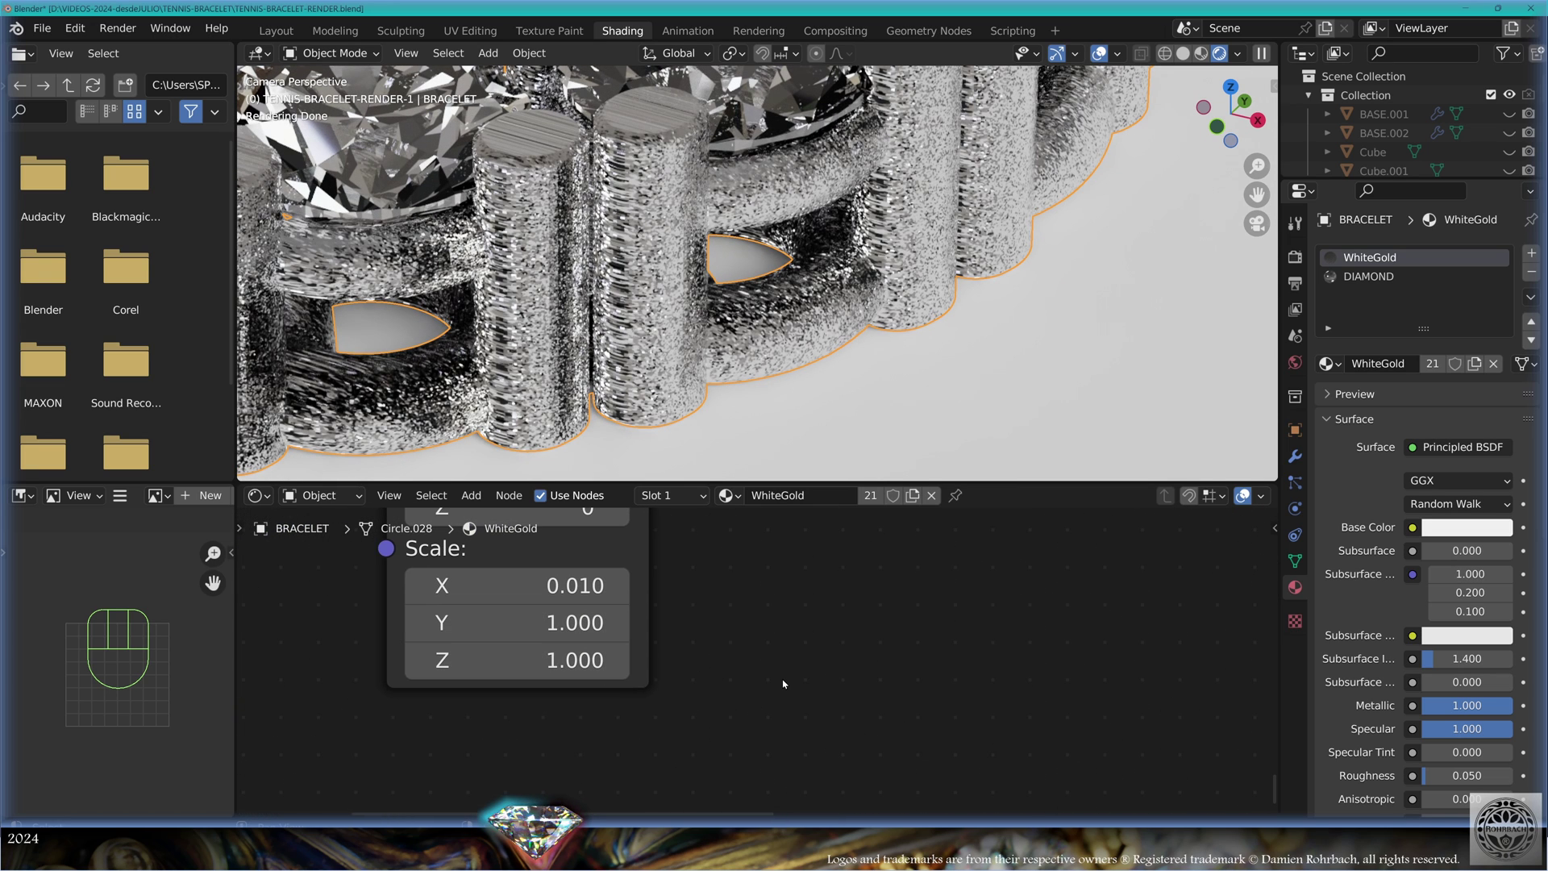
scroll(785, 685, "down", 6)
middle_click_drag(916, 646, 443, 605)
left_click(470, 495)
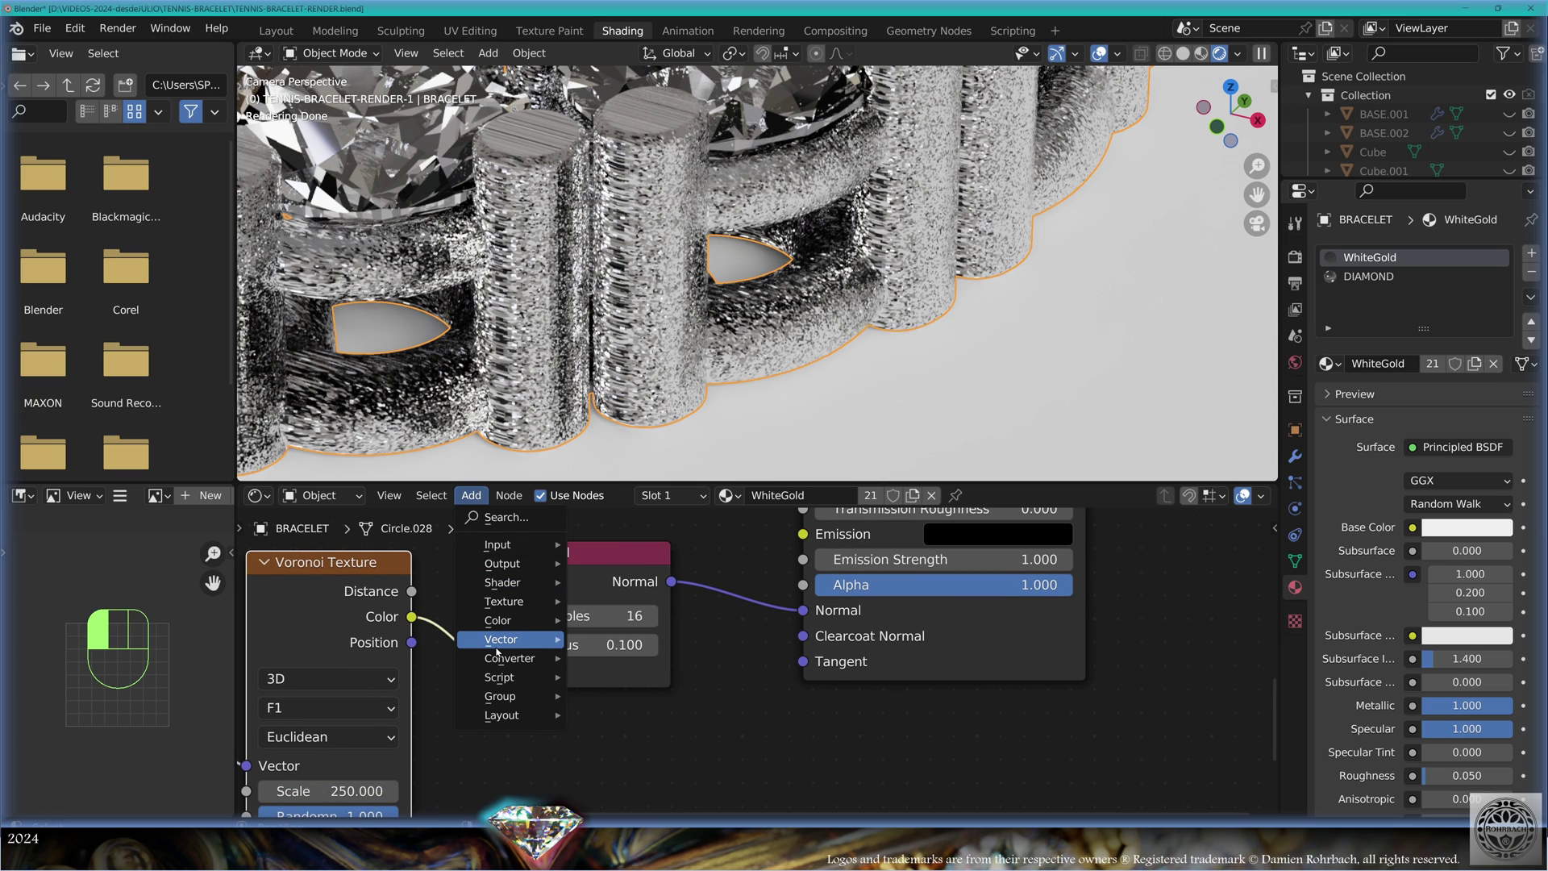
mouse_move(500, 640)
left_click(605, 640)
left_click(592, 637)
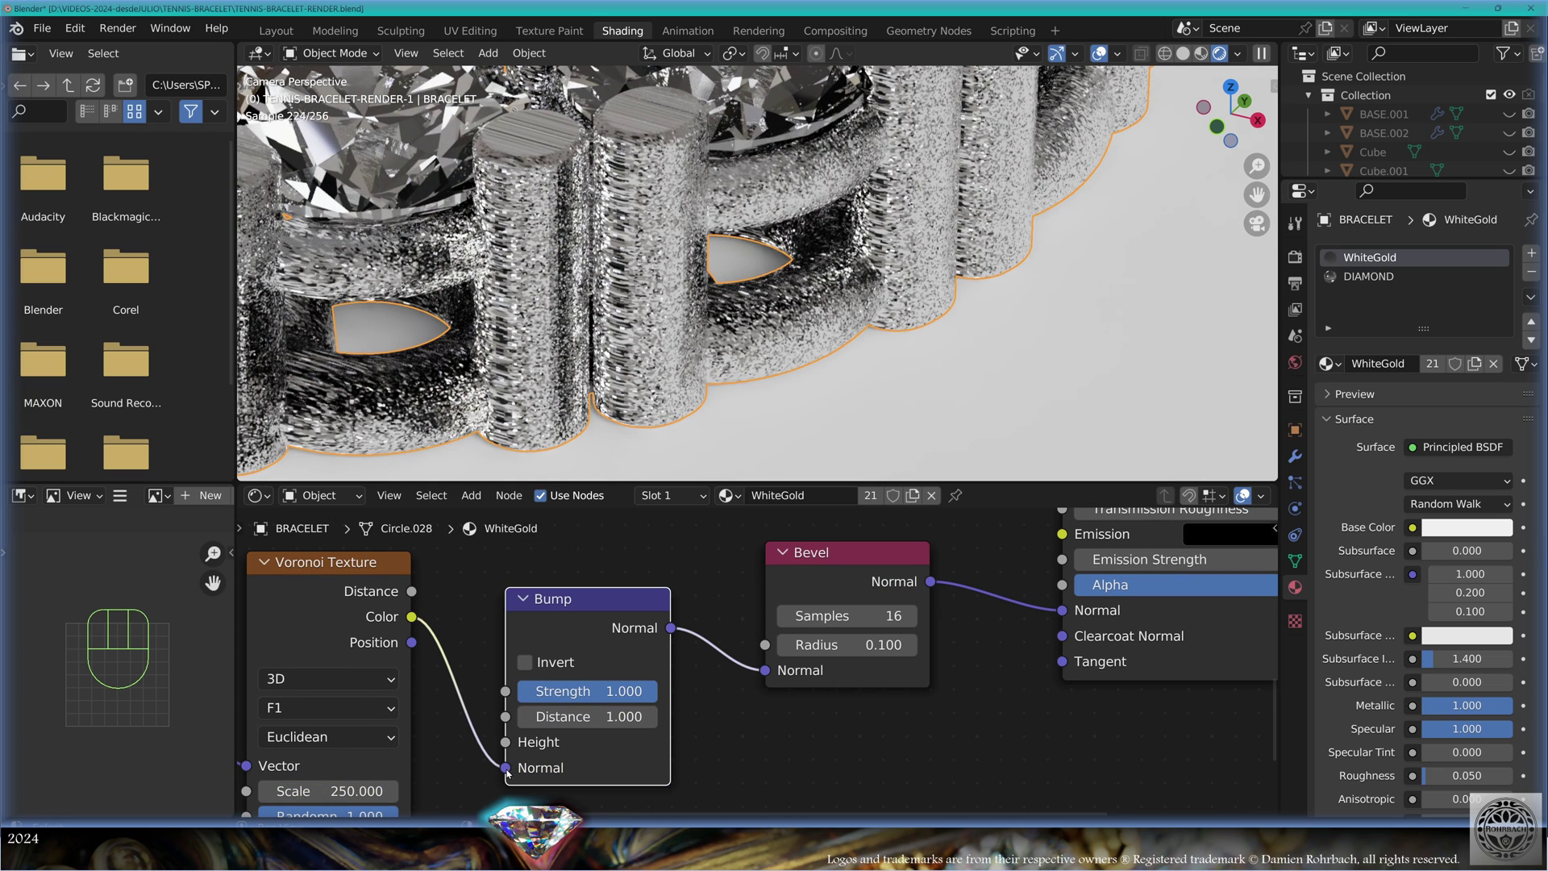
left_click_drag(509, 769, 509, 742)
left_click_drag(576, 694, 439, 694)
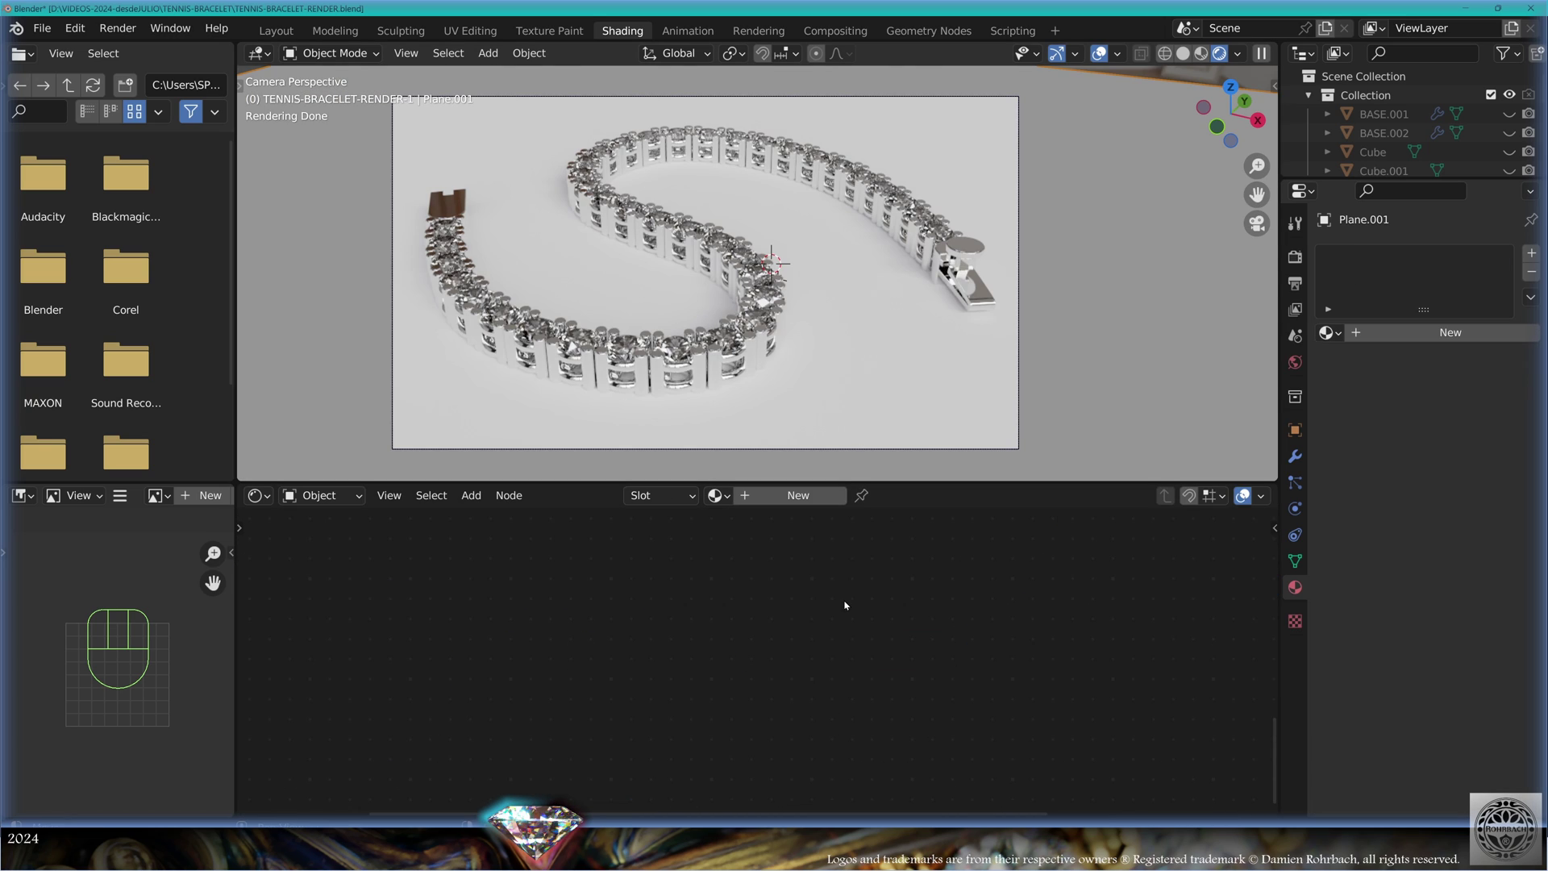
Give the floor plane a new material and connect an Ambient Occlusion node's Color output to its Base Color
left_click(943, 266)
middle_click_drag(770, 560, 798, 807)
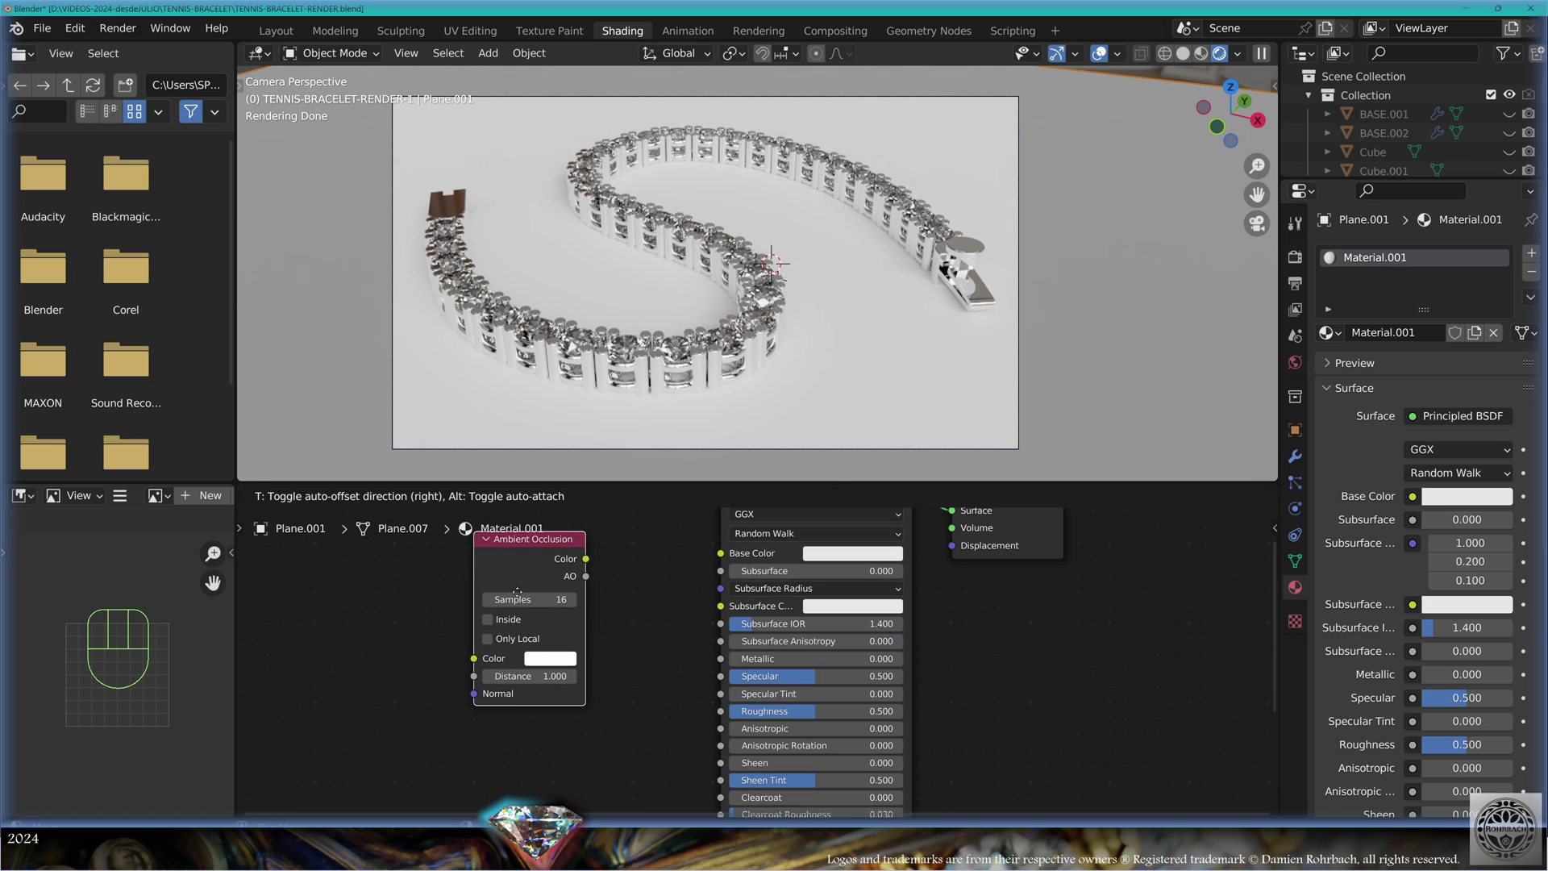
left_click(584, 576)
left_click_drag(592, 571, 721, 553)
scroll(756, 663, "up", 2)
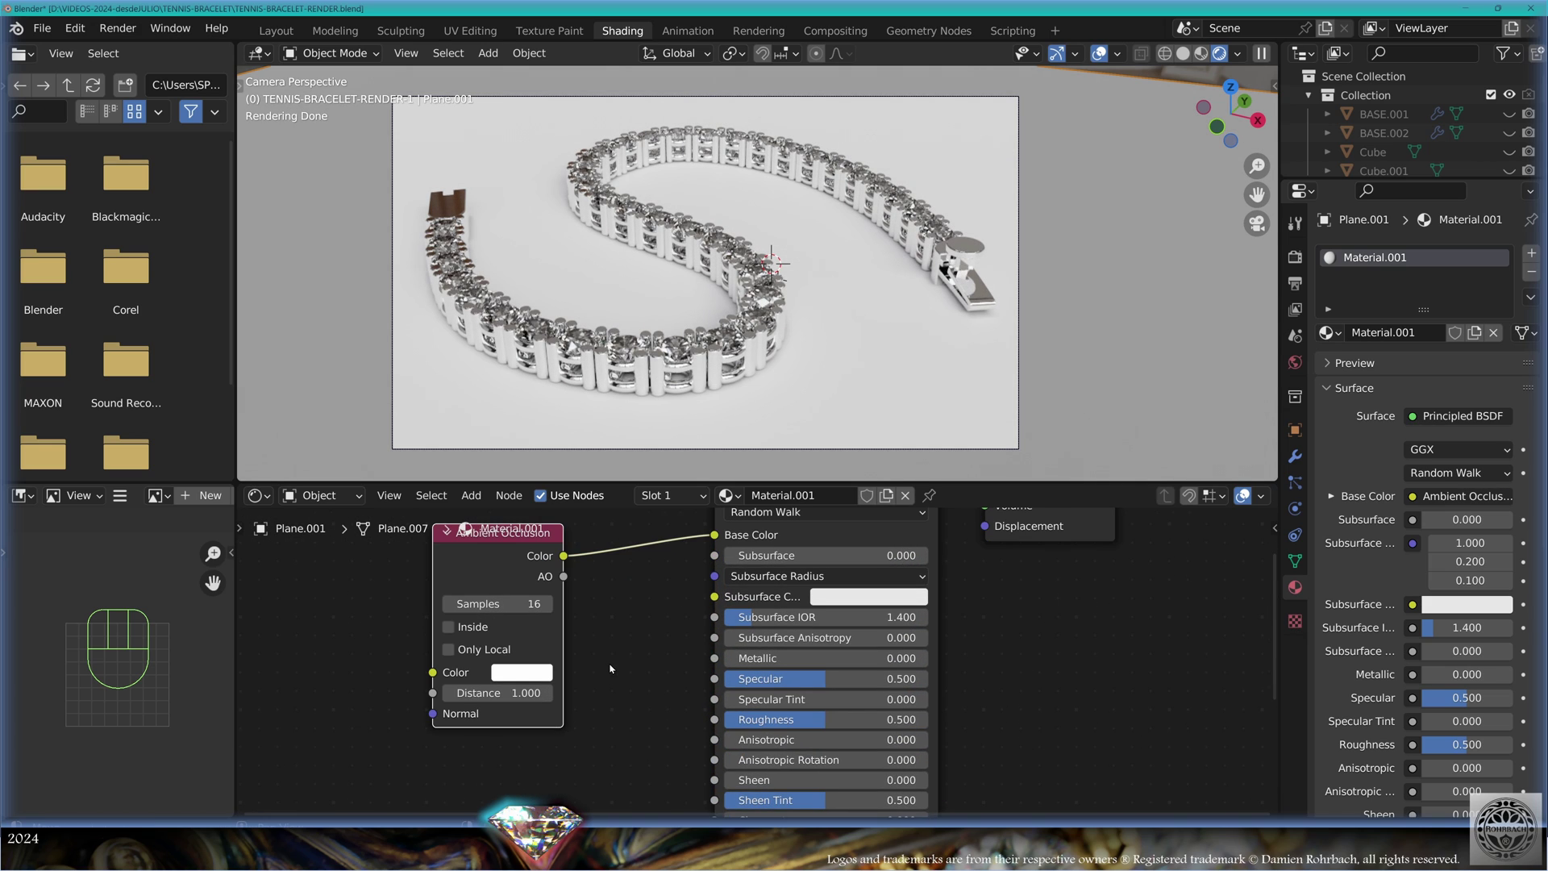
Set the Ambient Occlusion Distance to 50 and the floor material's Metallic value to 1
left_click(516, 692)
type("50")
key("Return")
left_click_drag(791, 658, 996, 658)
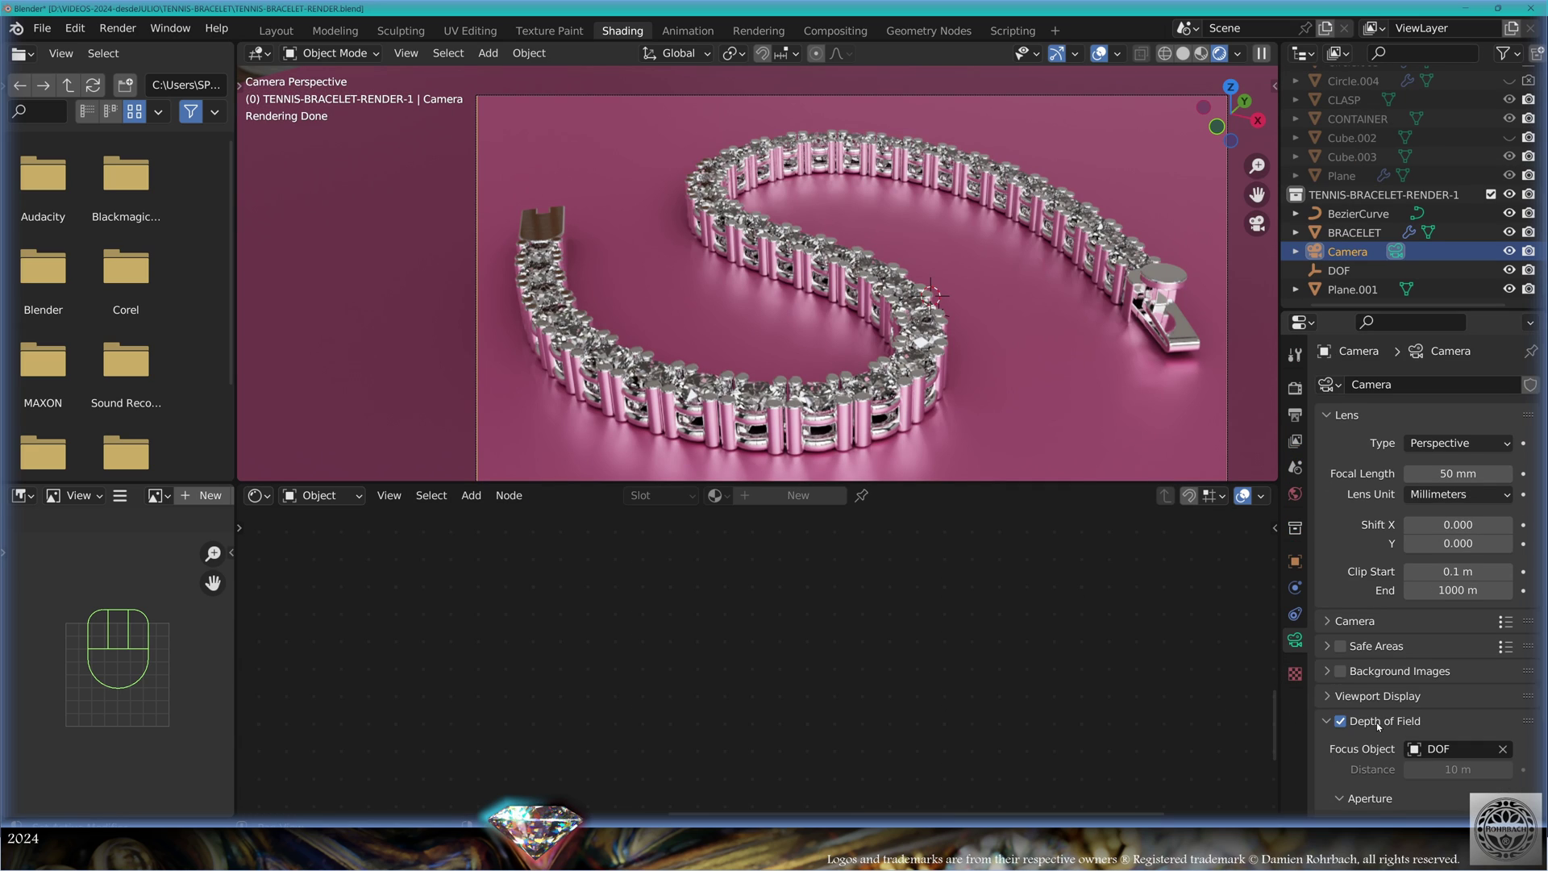
Set the F-Stop of the camera's depth of field to 0.1
scroll(1378, 725, "down", 3)
left_click_drag(1452, 712, 1411, 712)
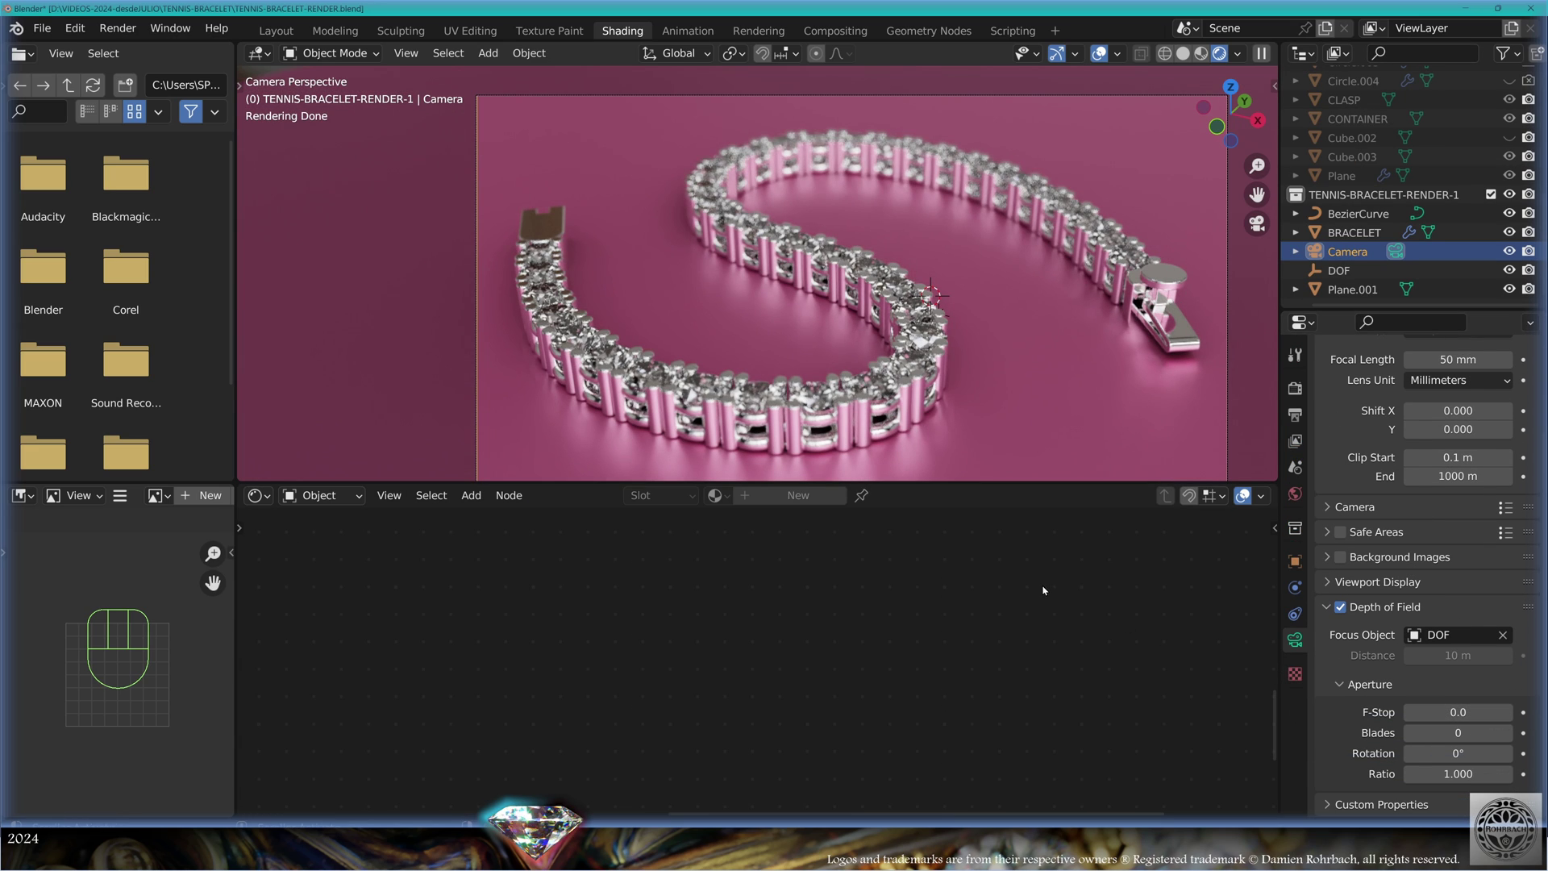
scroll(799, 231, "down", 3)
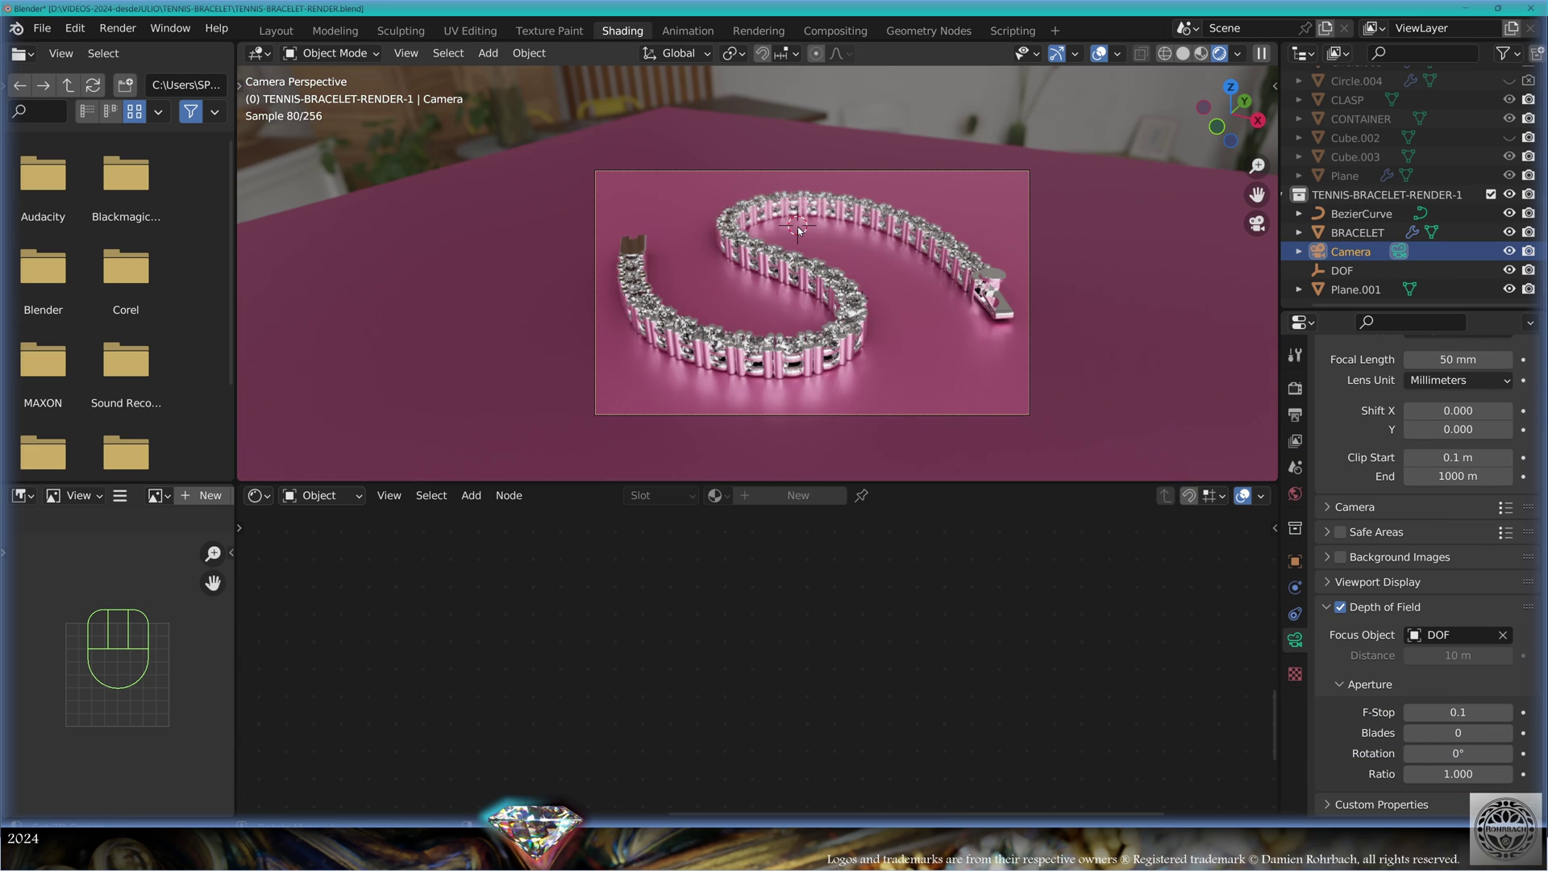
Add a point light and place it above the bracelet, positioning it in the right and top orthographic views
left_click(488, 52)
mouse_move(549, 310)
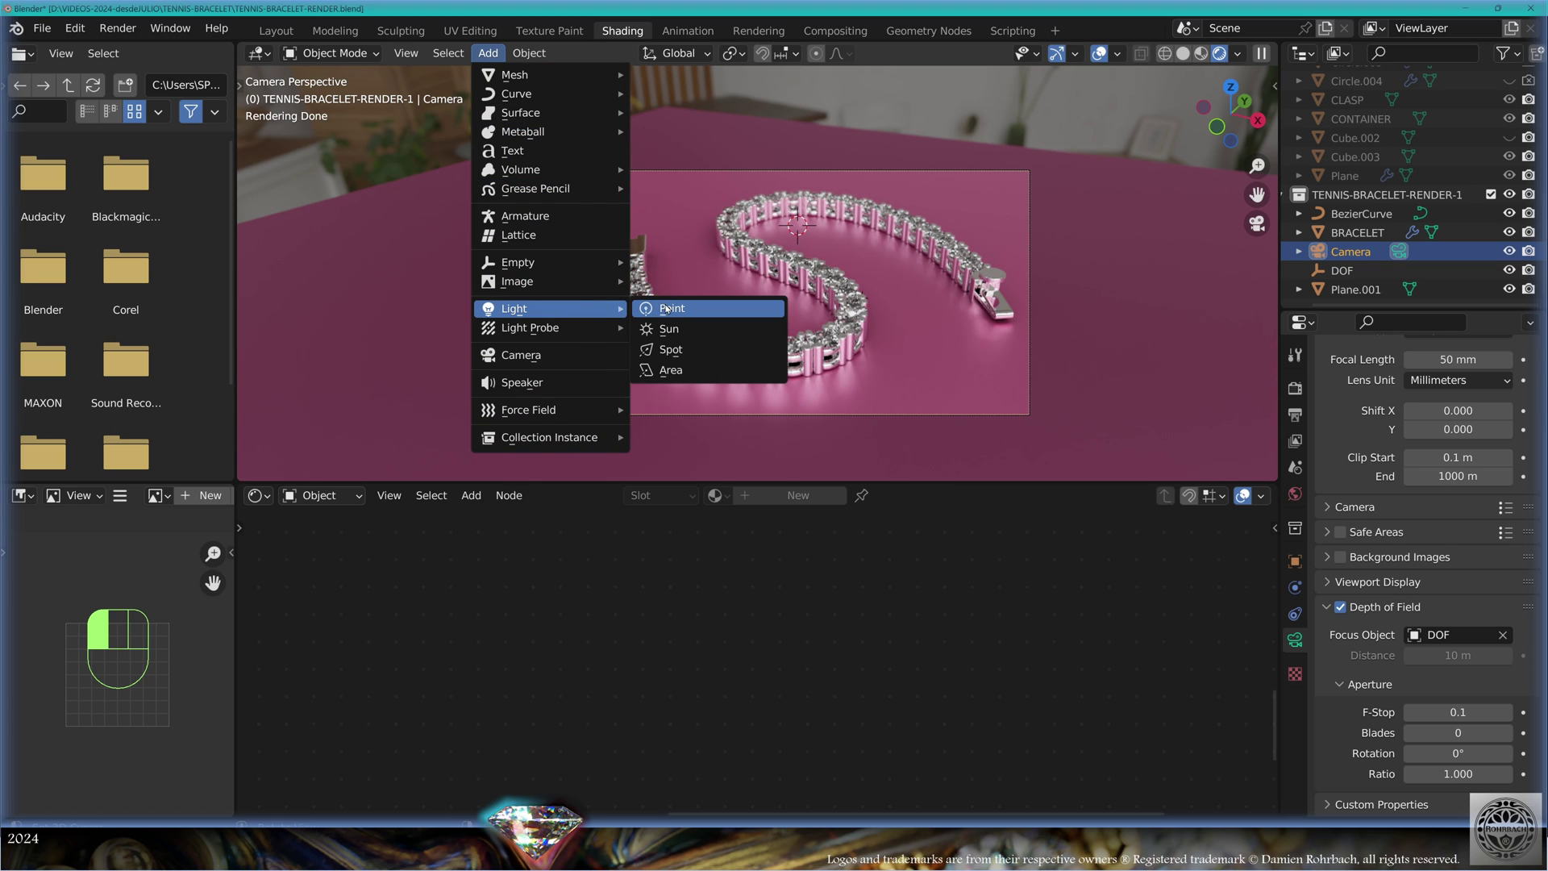
left_click(667, 308)
key("KP_3")
key("g")
left_click(935, 176)
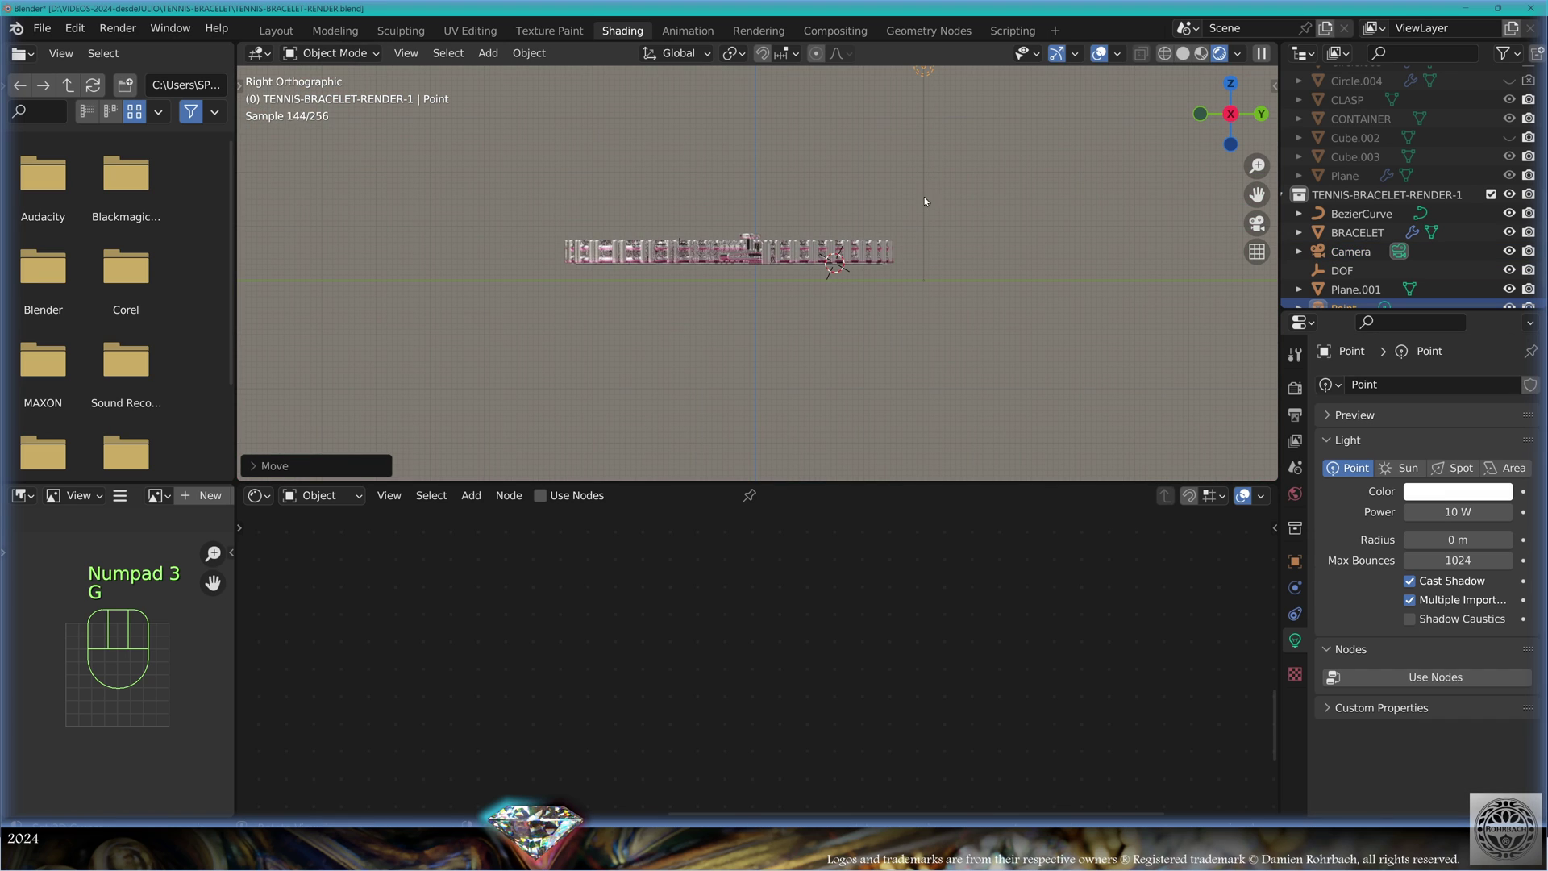
key("KP_7")
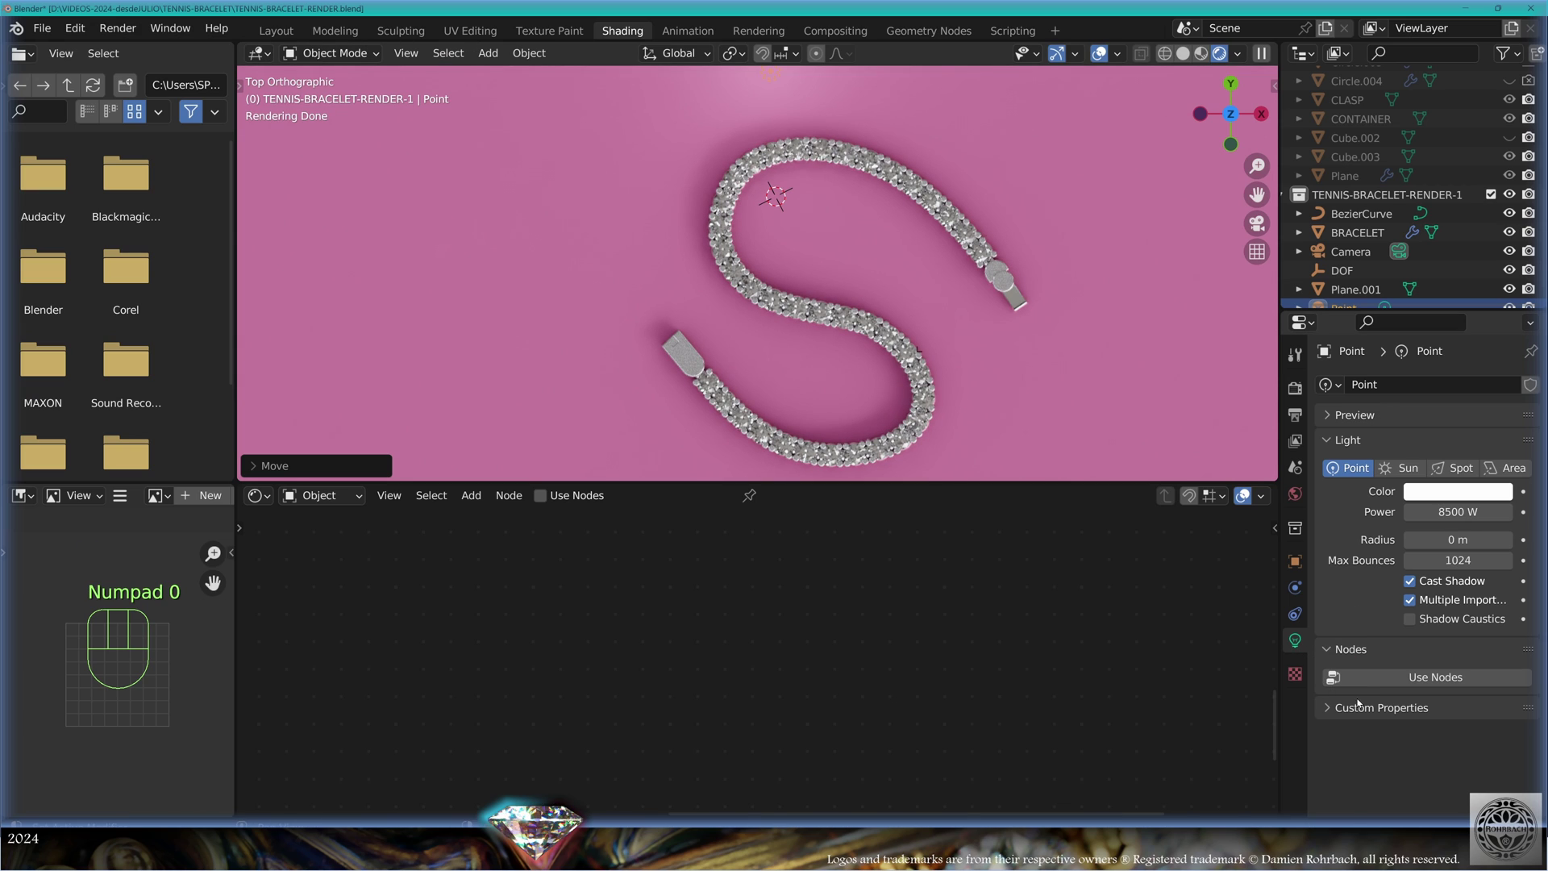
Enable nodes on the point light and set its Emission Strength to 320
left_click(1436, 677)
left_click(1427, 735)
type("320")
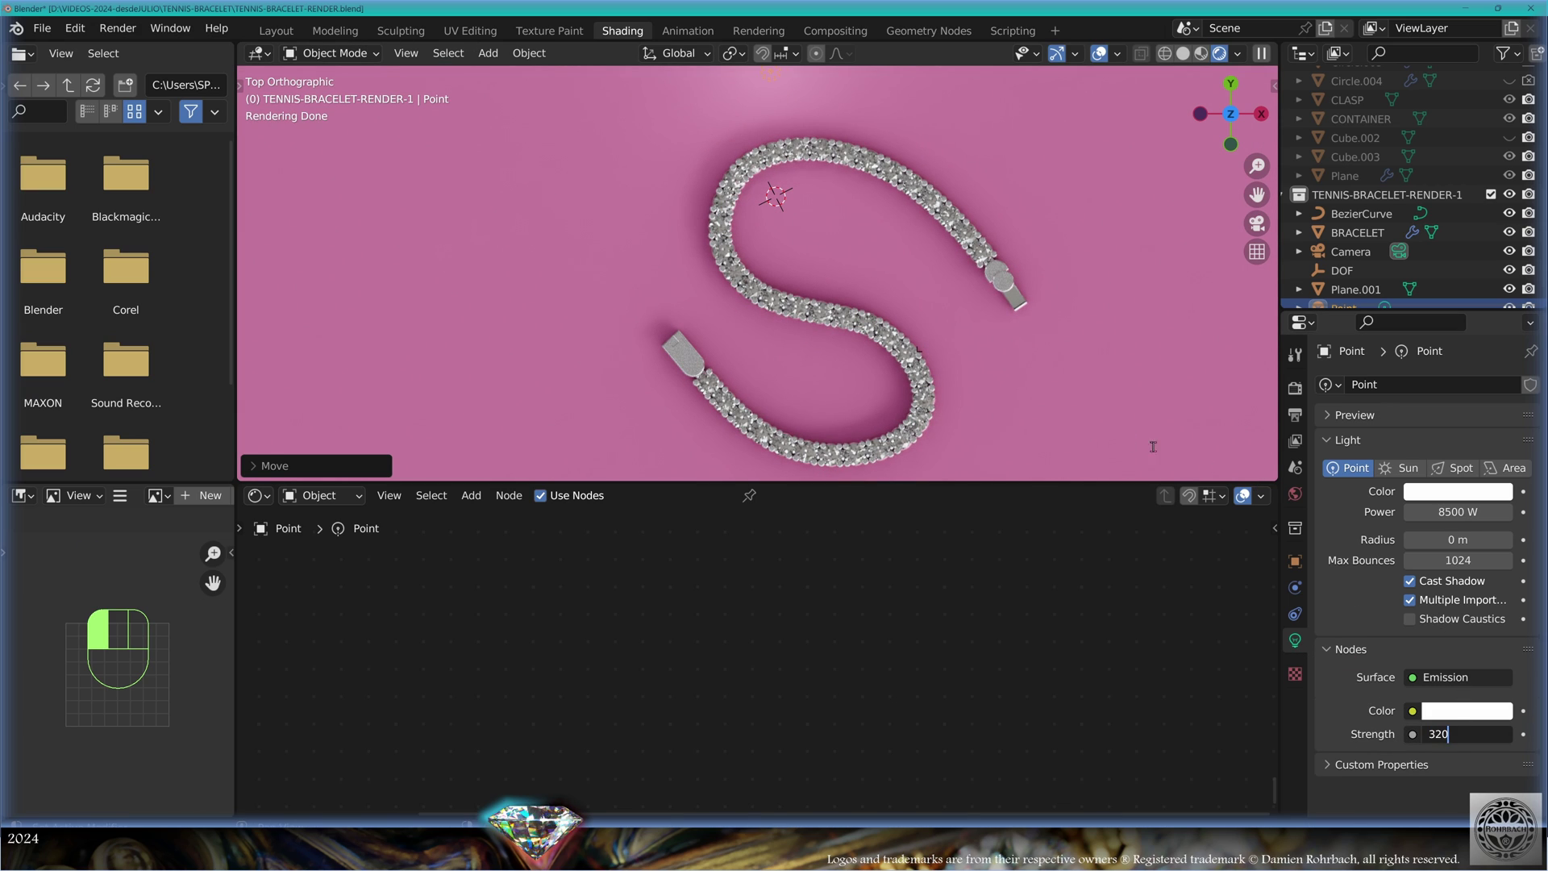
key("Return")
key("KP_0")
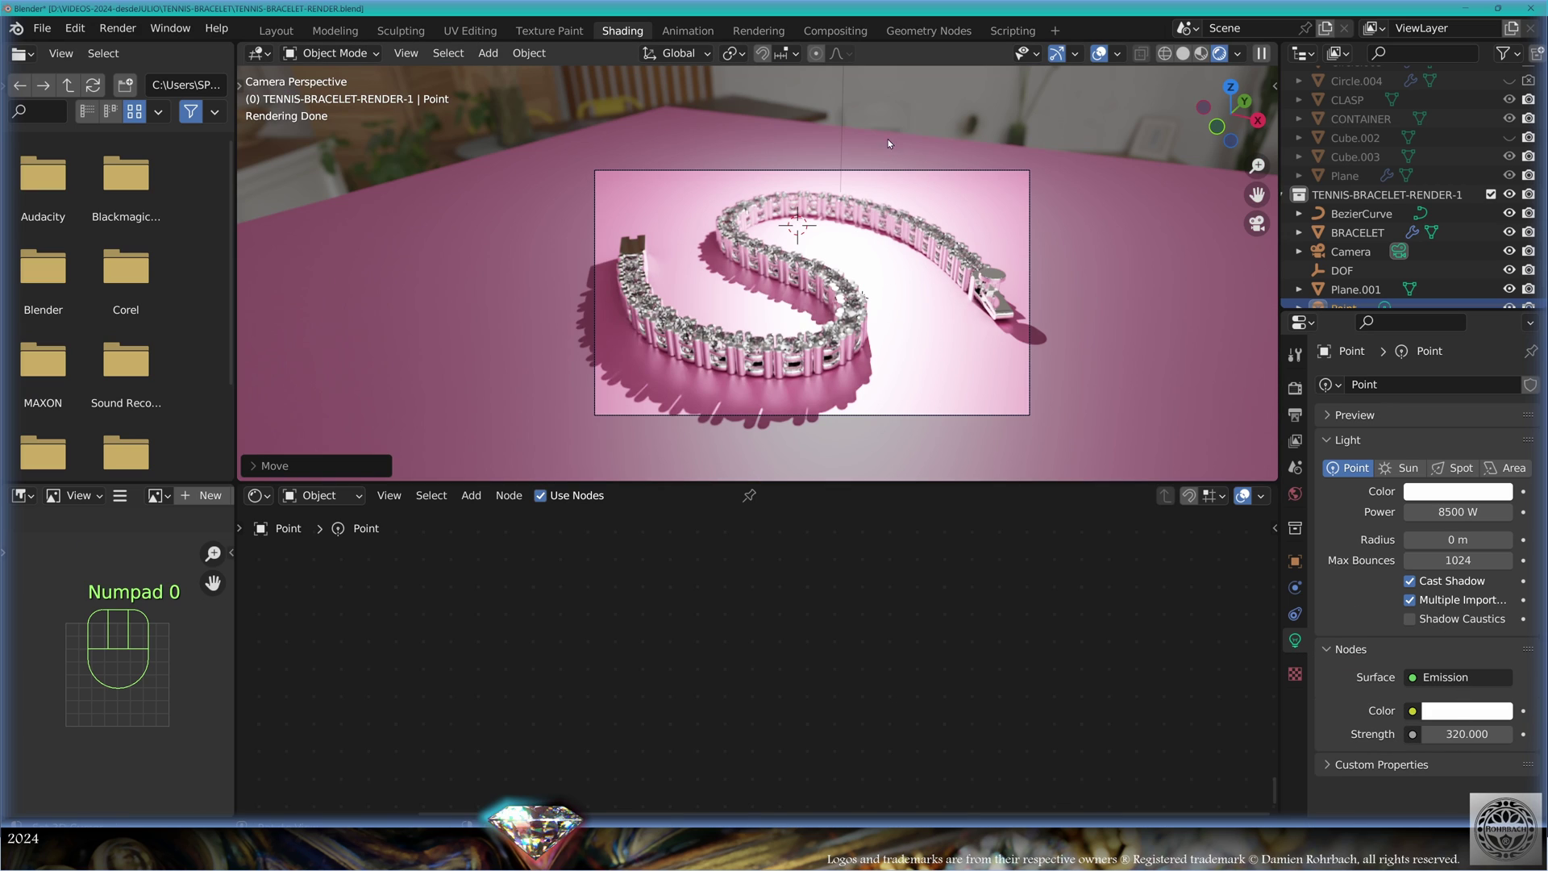
Reposition the point light over the bracelet in the camera view and adjust its height along the Z axis
key("g")
key("g")
key("z")
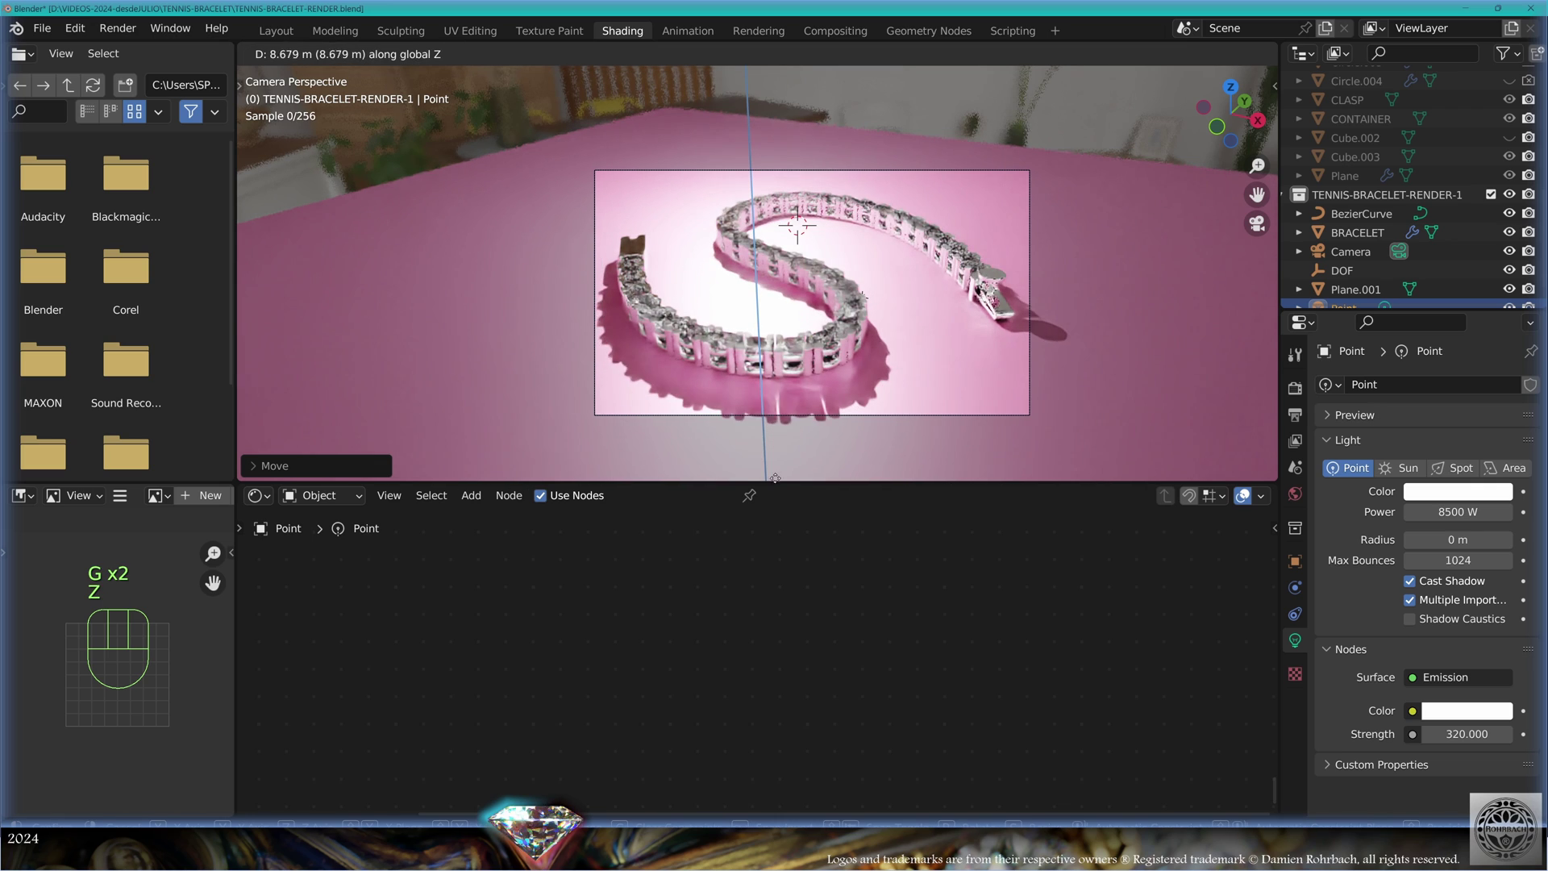
left_click(774, 324)
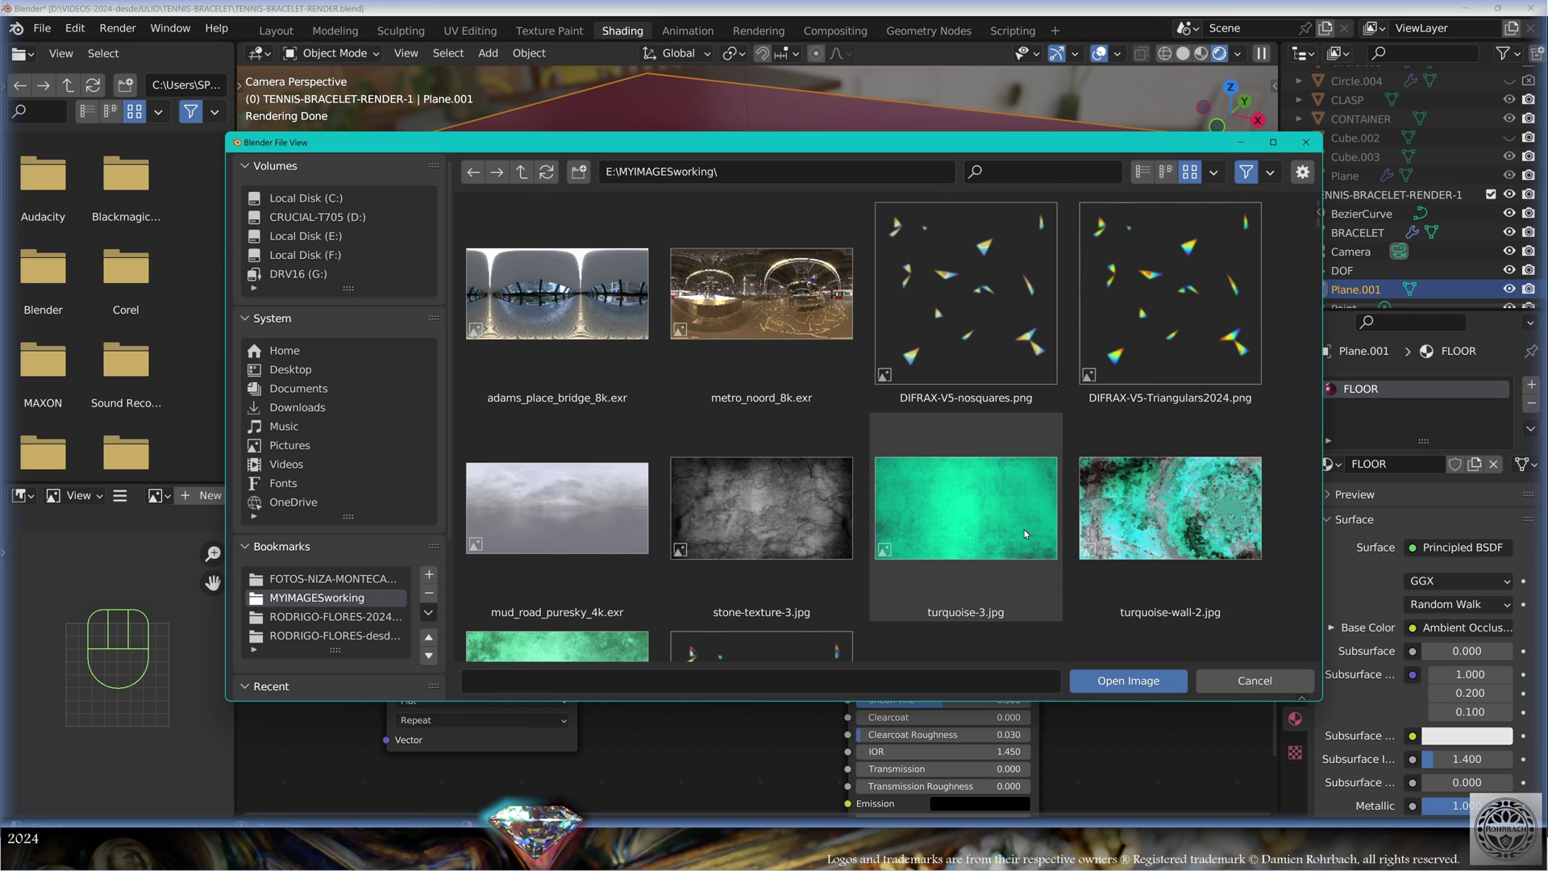
Load turquoise-stone-texture.jpg into the FLOOR material's image texture node
scroll(1025, 534, "down", 2)
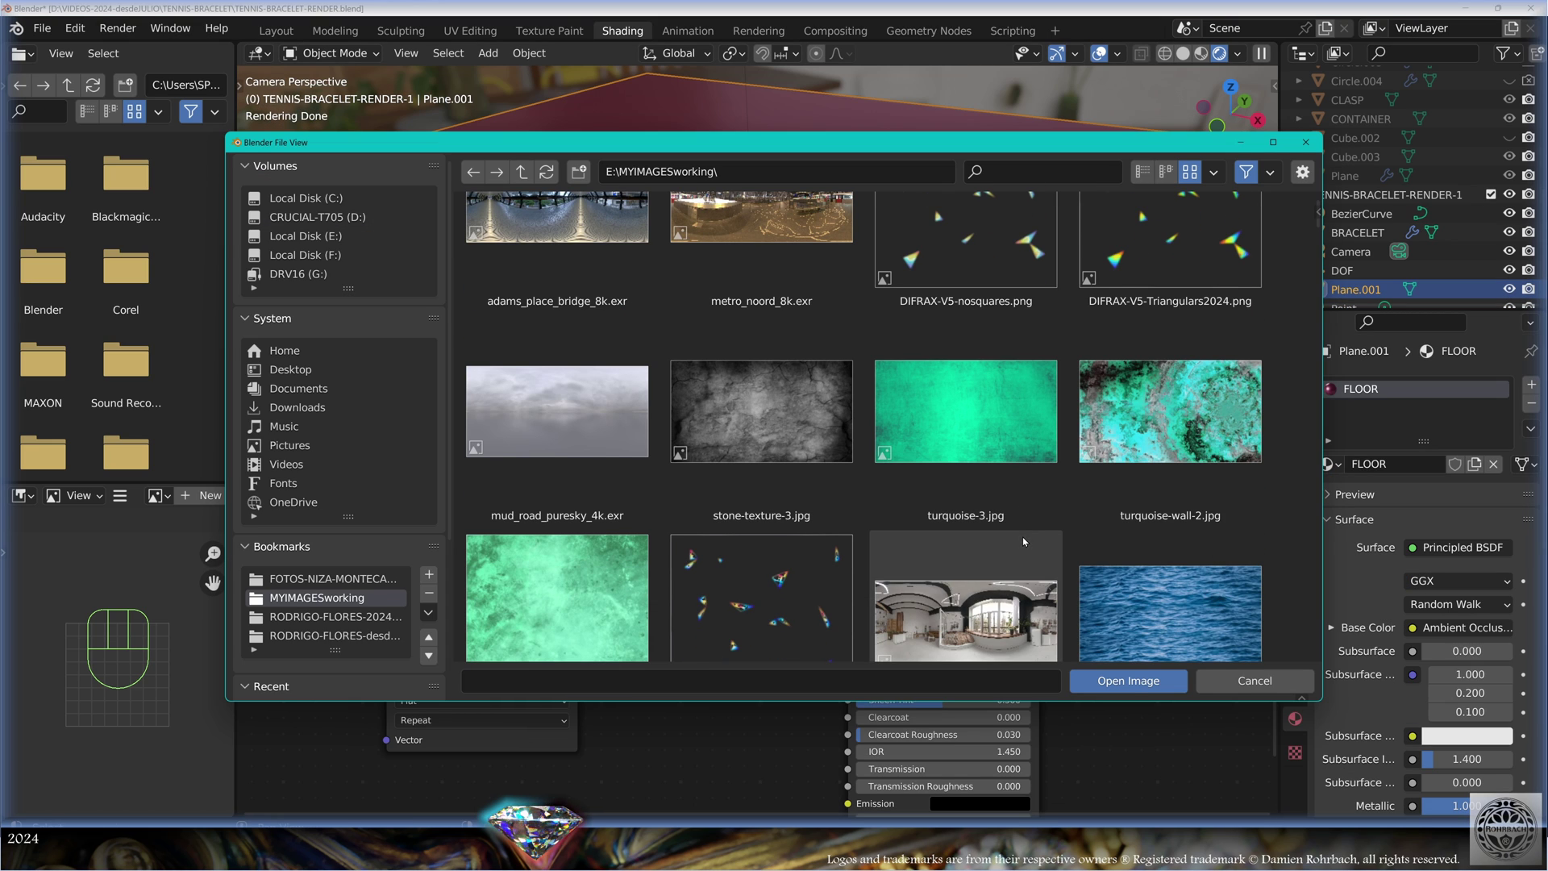
scroll(627, 565, "down", 3)
double_click(628, 565)
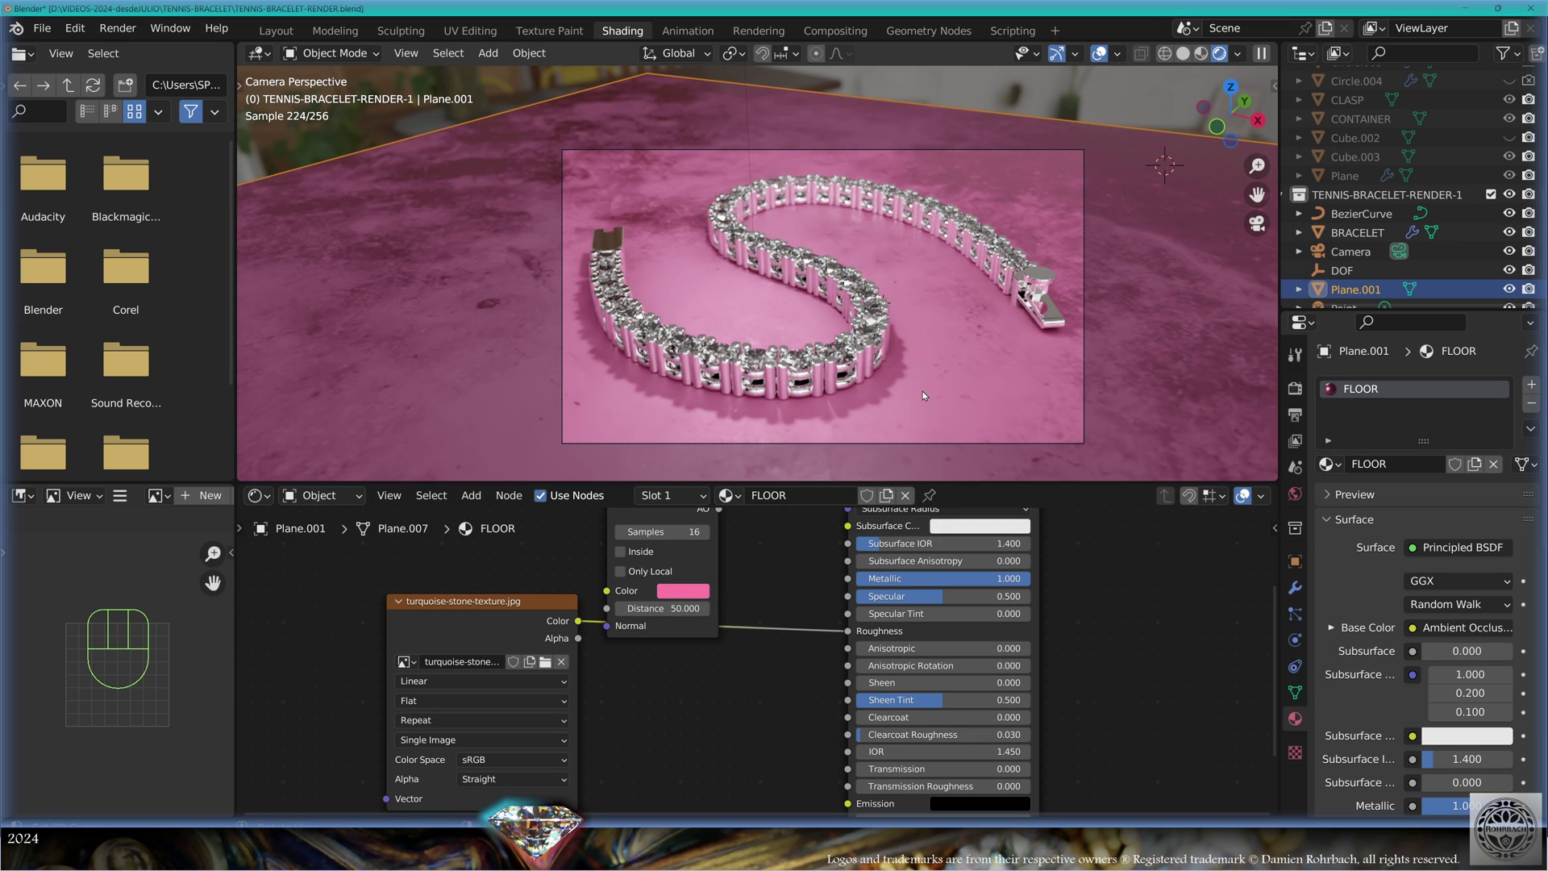
Insert a Brightness/Contrast node between the turquoise stone texture and the Roughness input, with Bright at 0.4
left_click(471, 496)
mouse_move(500, 622)
left_click(637, 634)
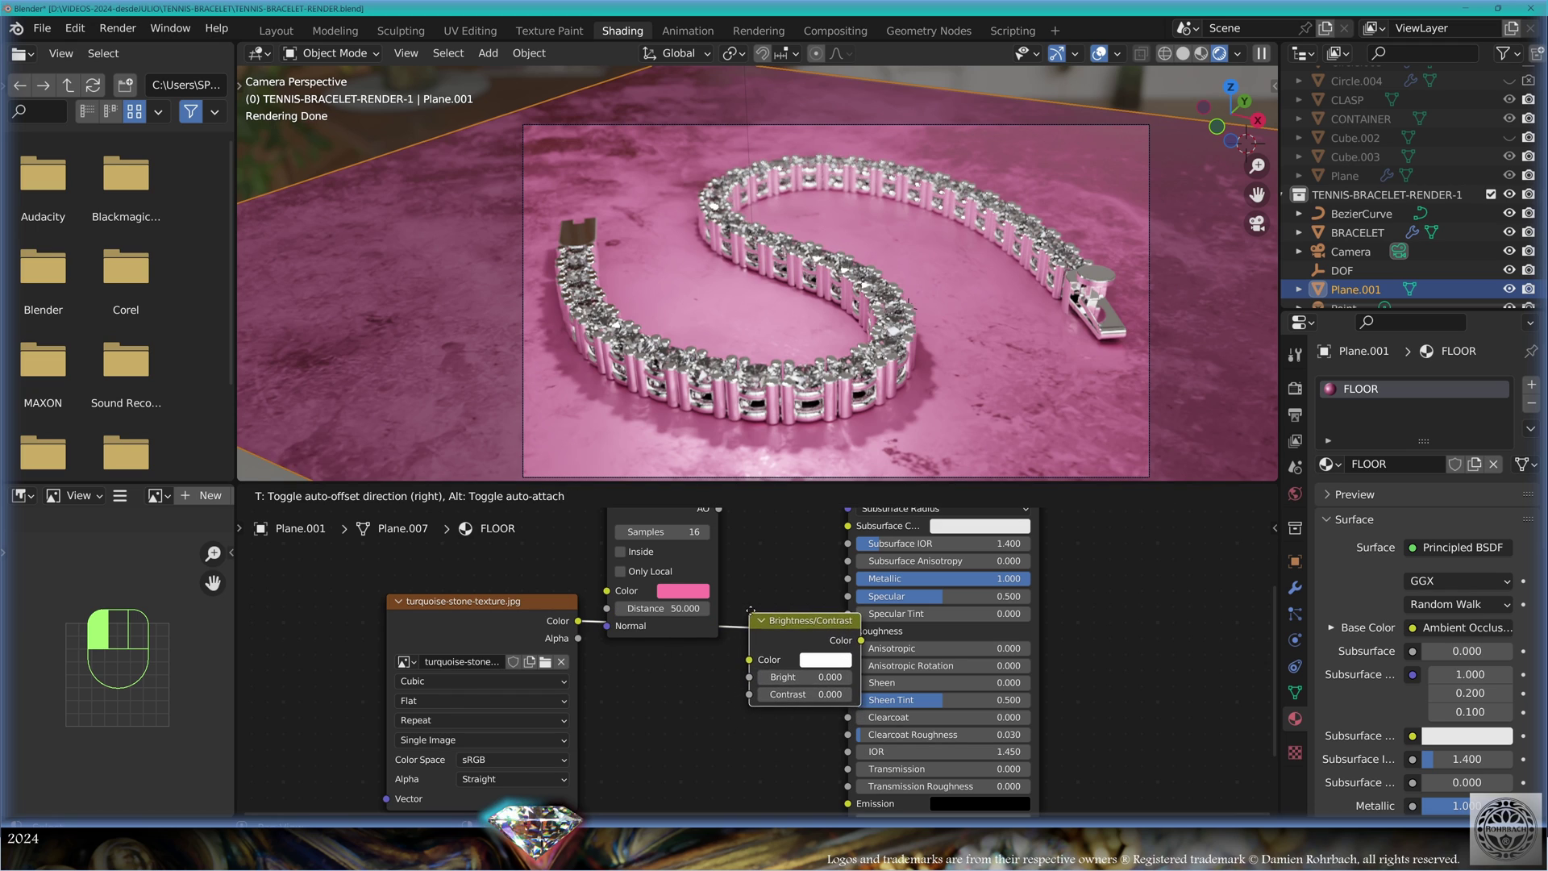
left_click(674, 608)
left_click_drag(720, 674, 736, 674)
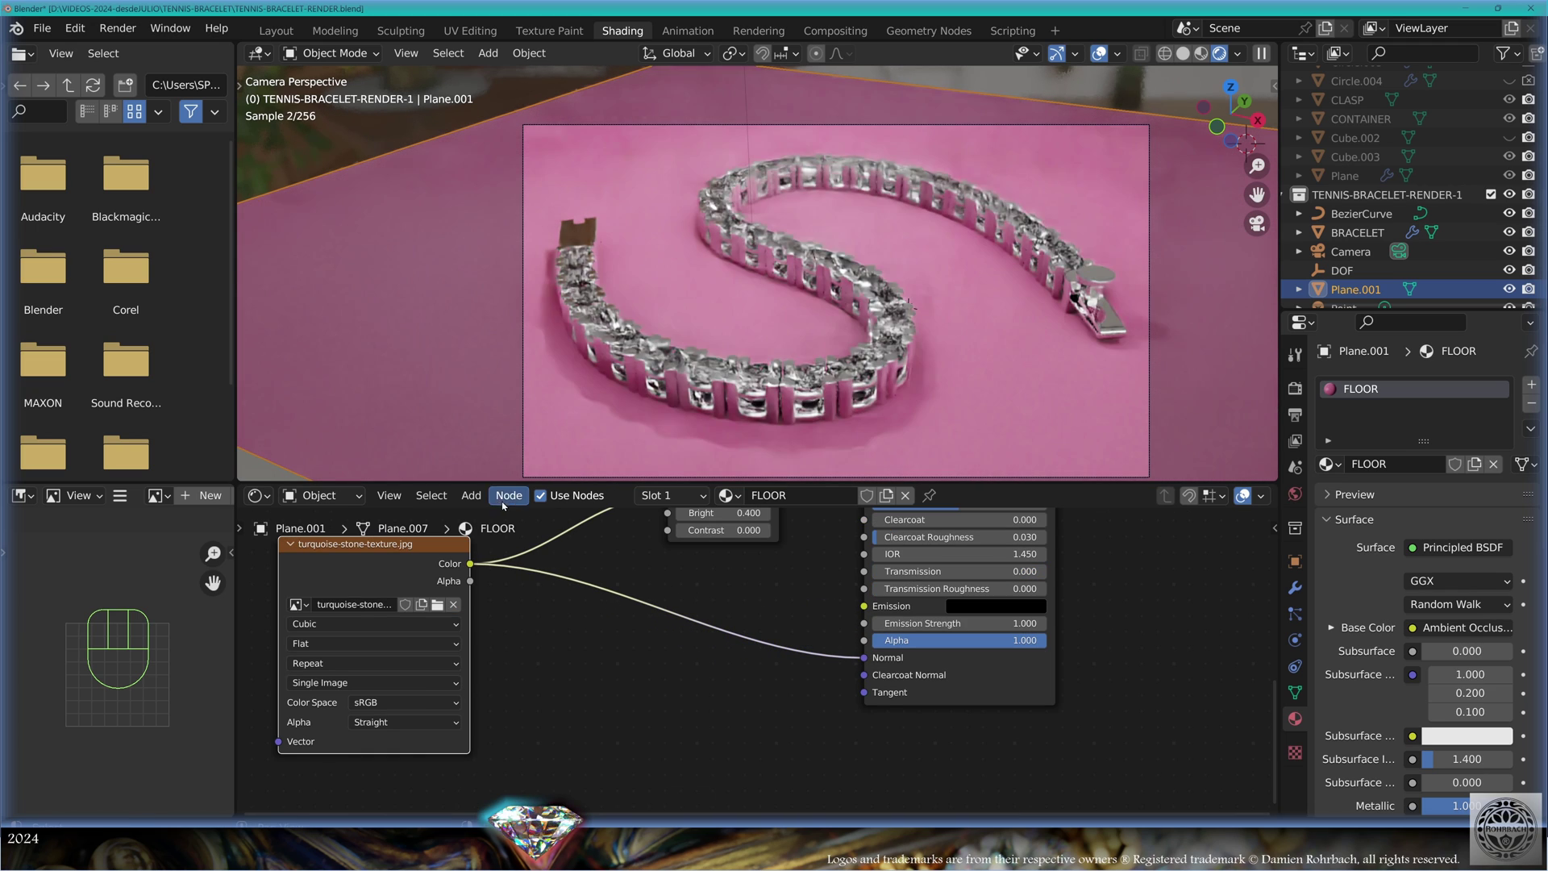
Insert a Bump node between the turquoise stone texture's Color output and the shader's Normal input
left_click(471, 495)
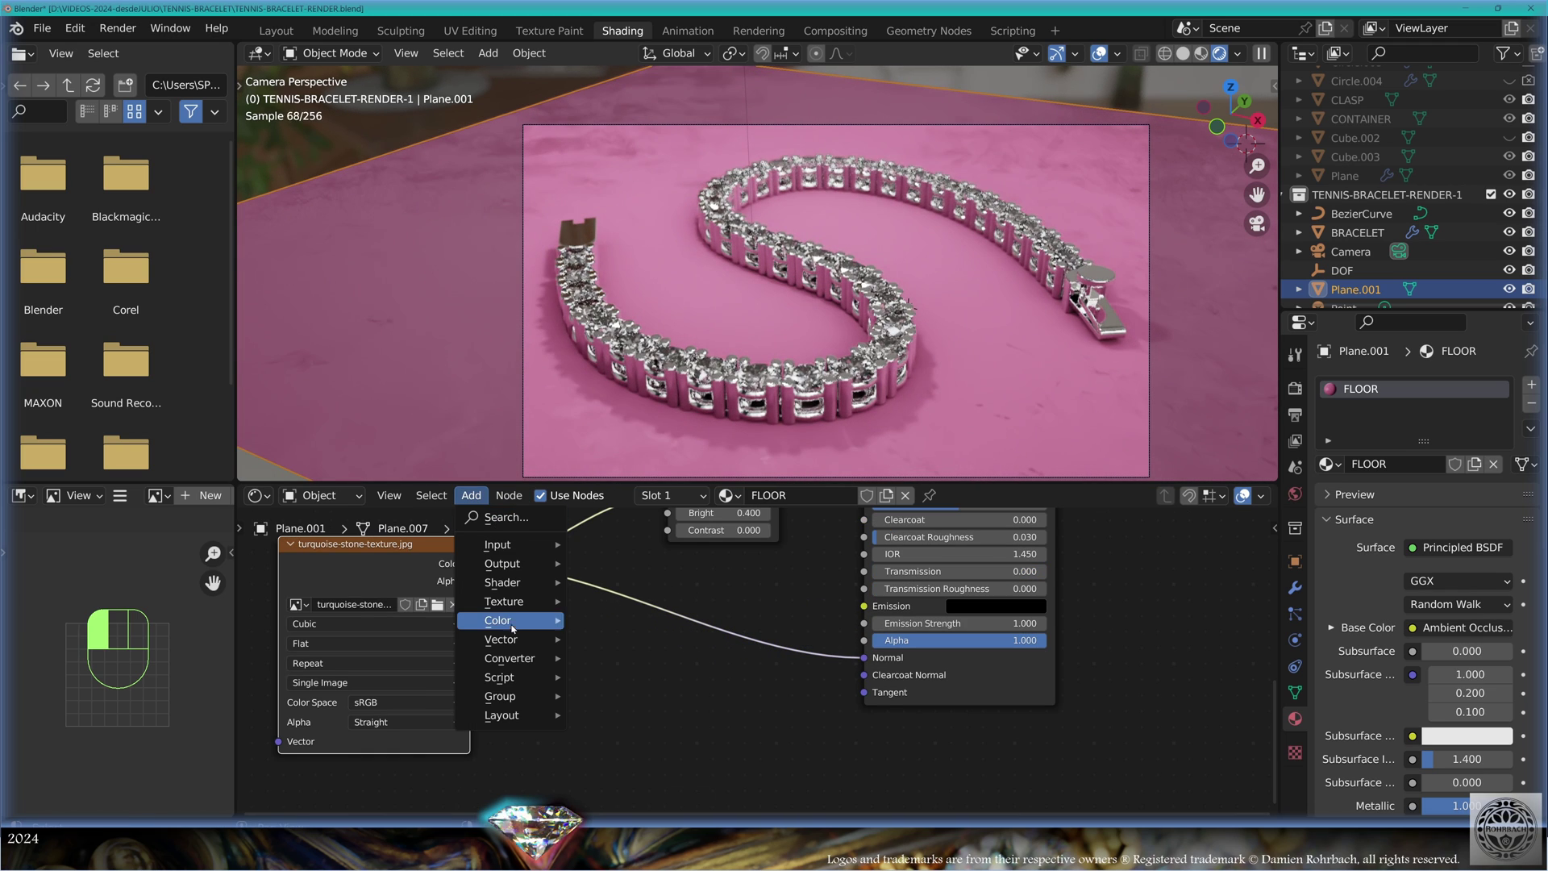
mouse_move(501, 632)
left_click(606, 636)
left_click(666, 707)
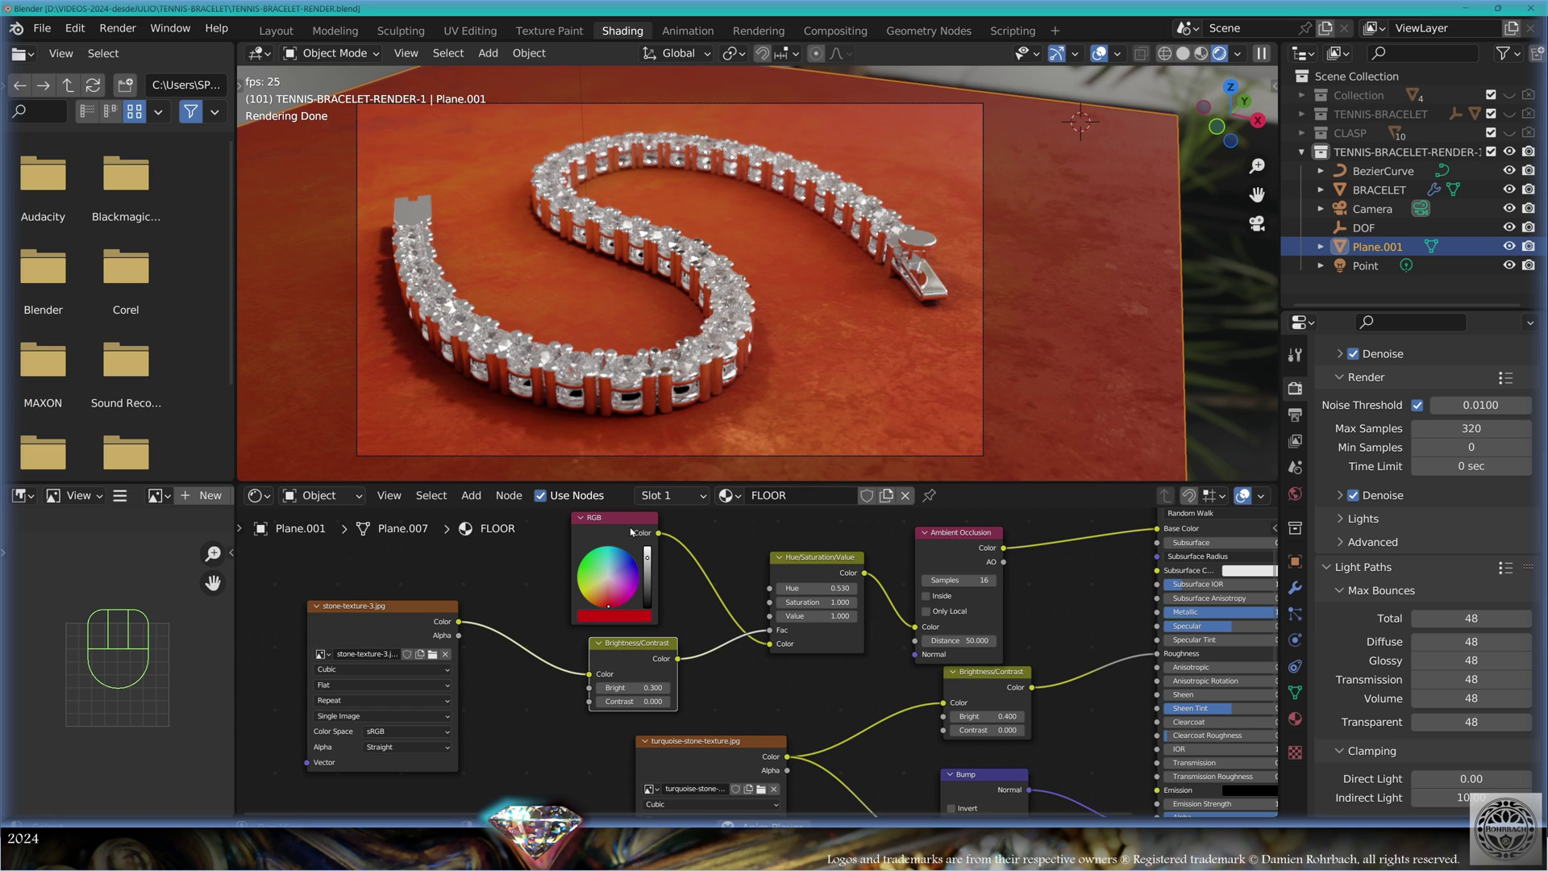
Stop the animation playback and save the finished render as an RGB PNG with 0% compression, picking TENNIS-BRACELET-render1.png as the file
key("Escape")
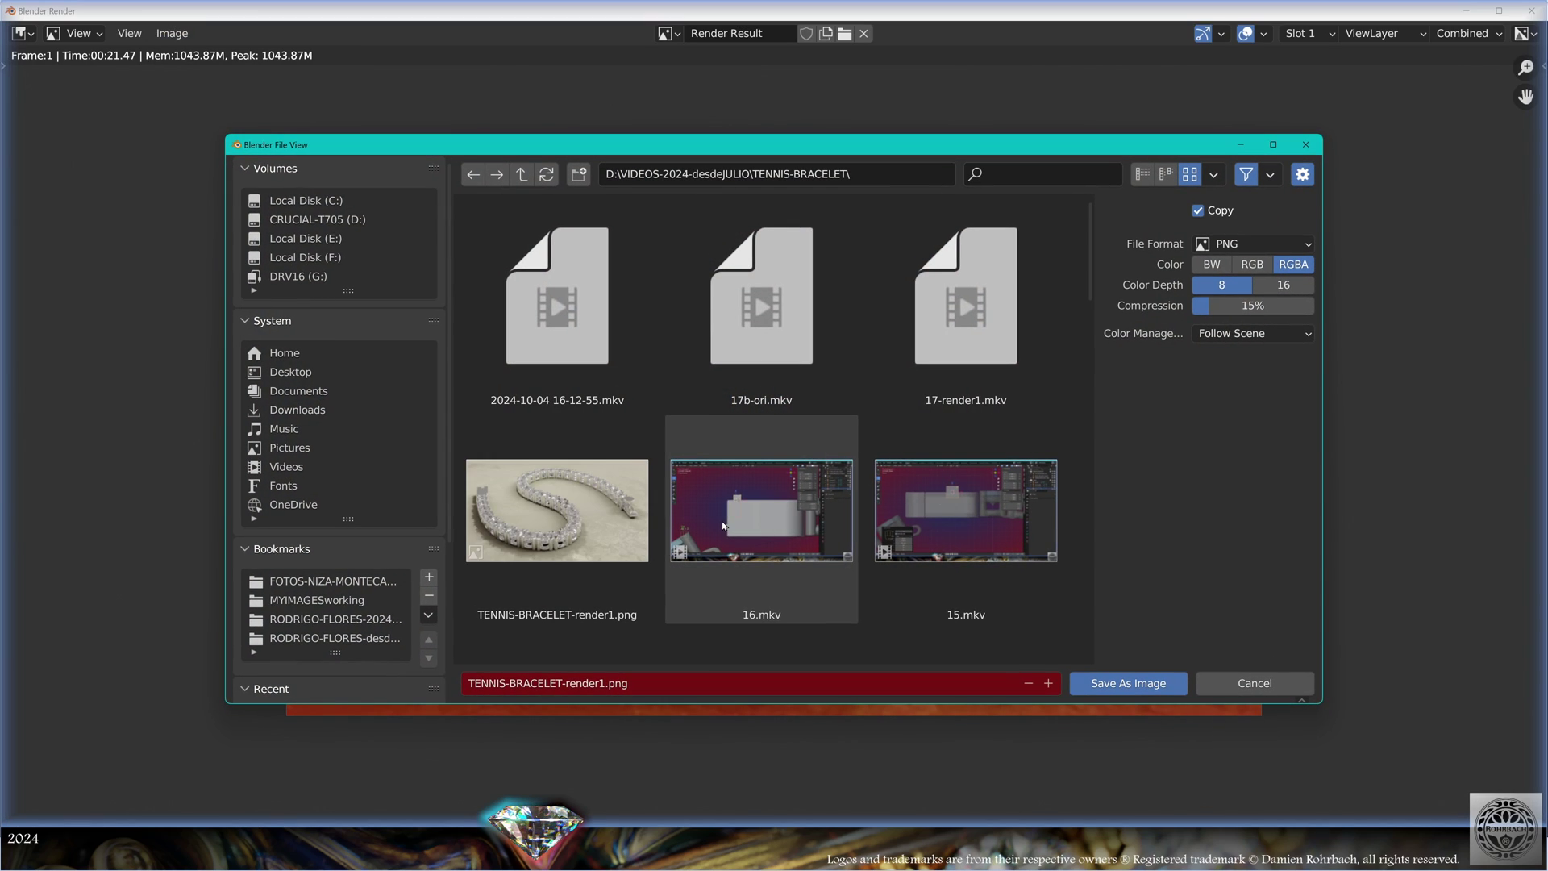
type("0")
key("Return")
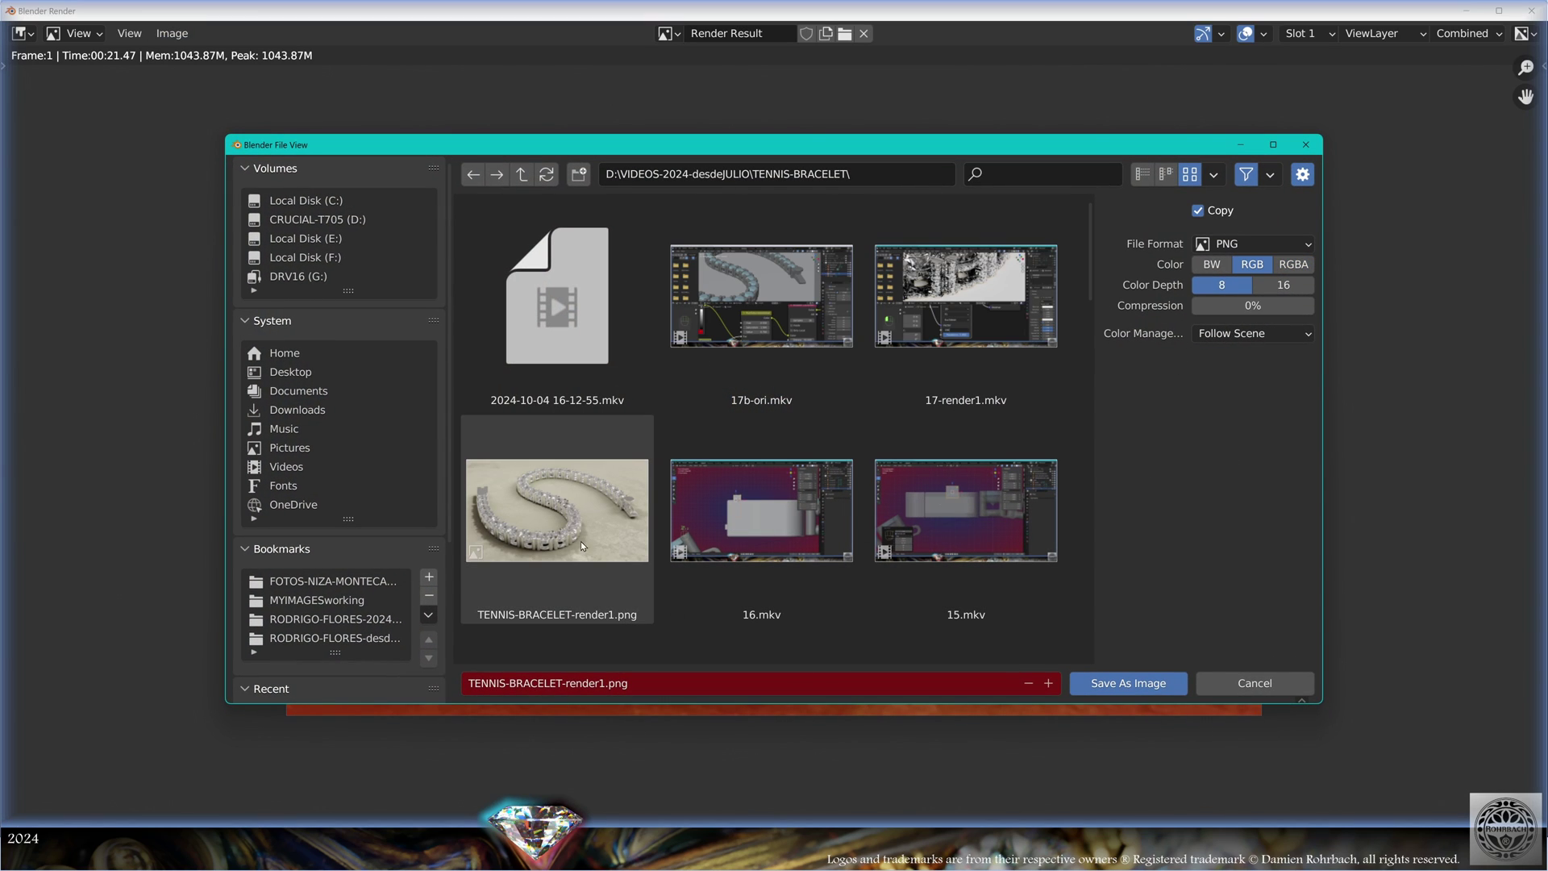
double_click(560, 521)
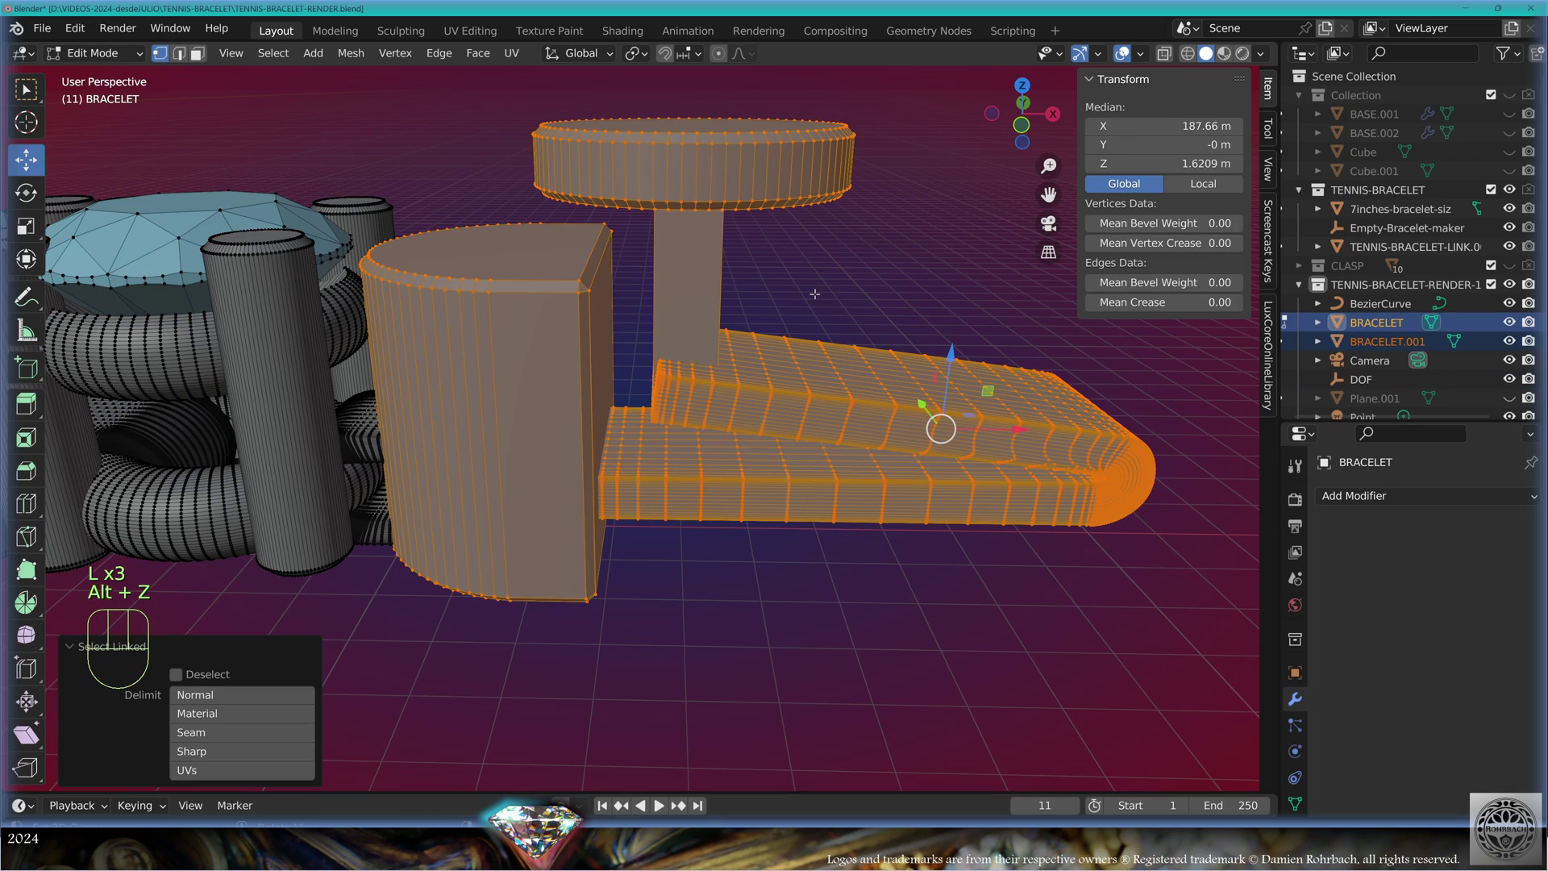
Separate the selected clasp parts from the bracelet mesh and rotate, move and scale them to fit between the closed bracelet's end links
key("p")
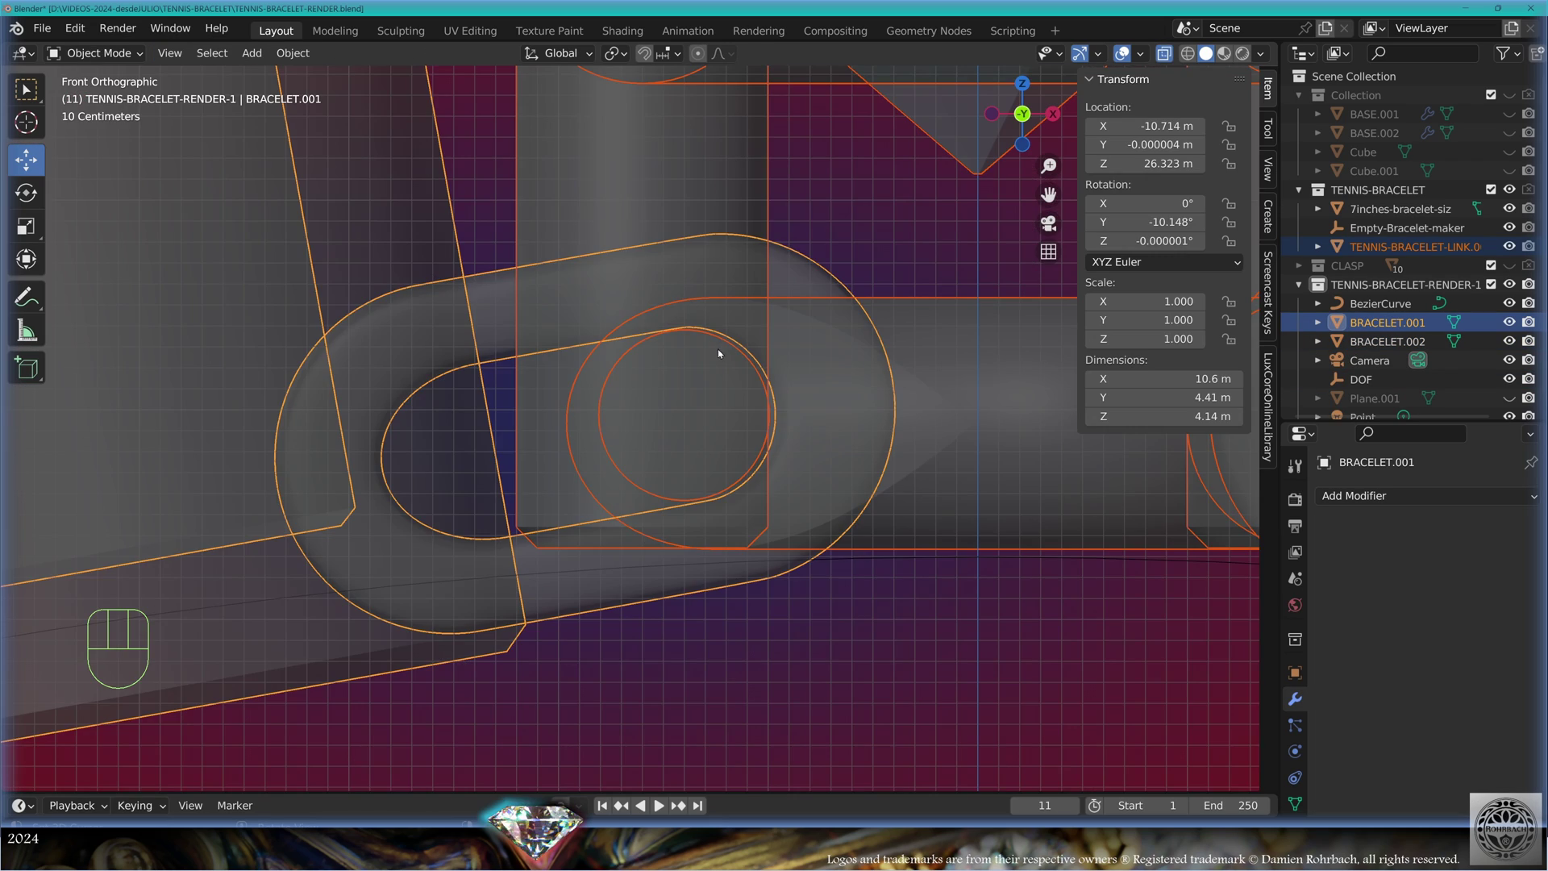
scroll(726, 355, "down", 5)
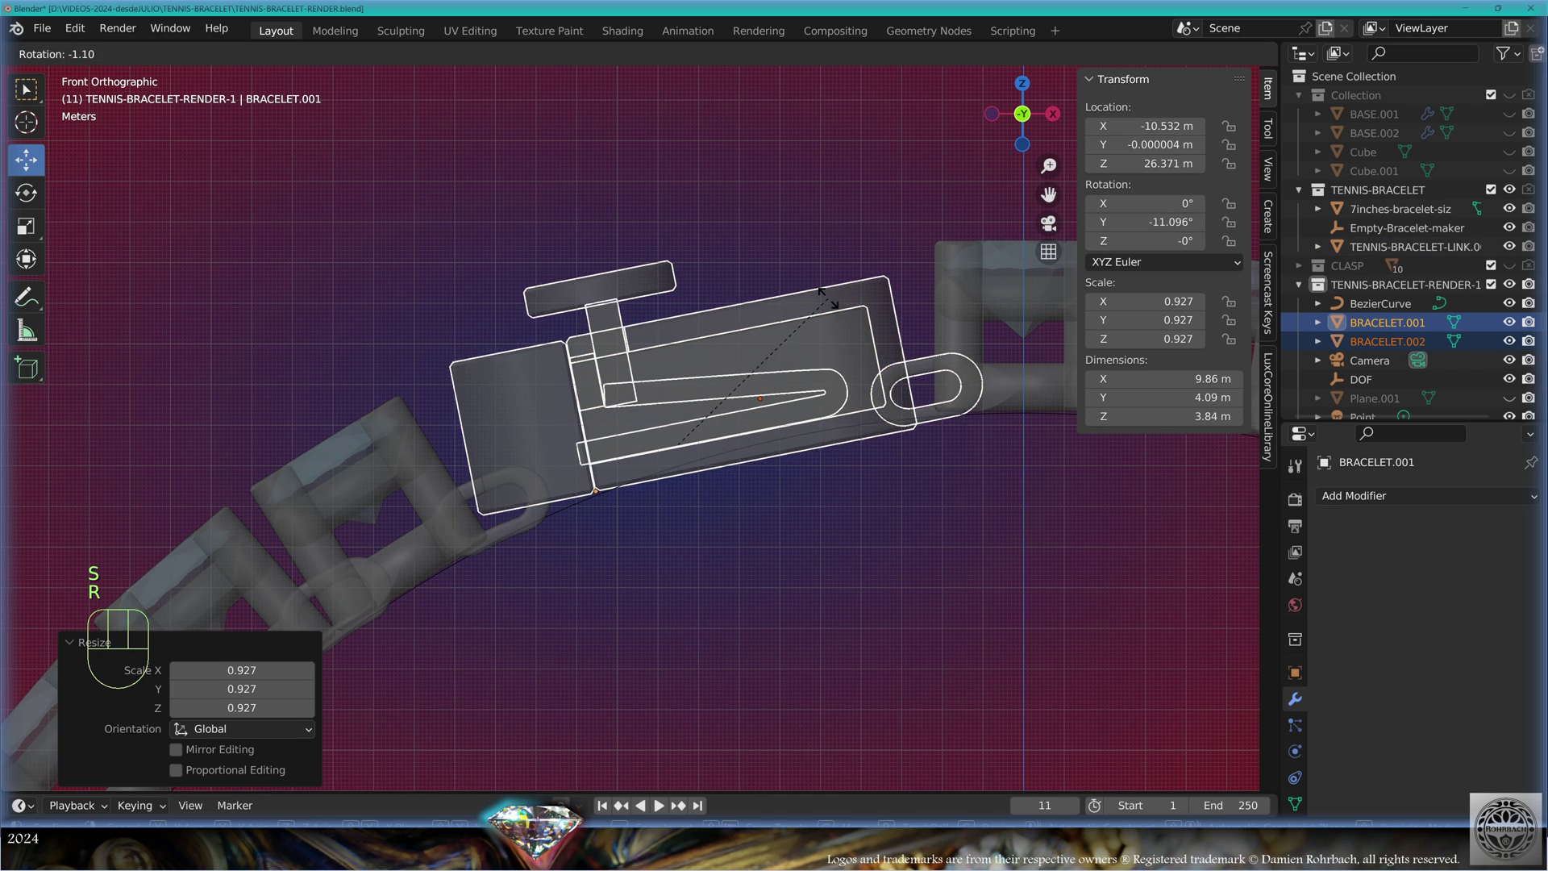
key("r")
left_click(849, 299)
key("g")
key("r")
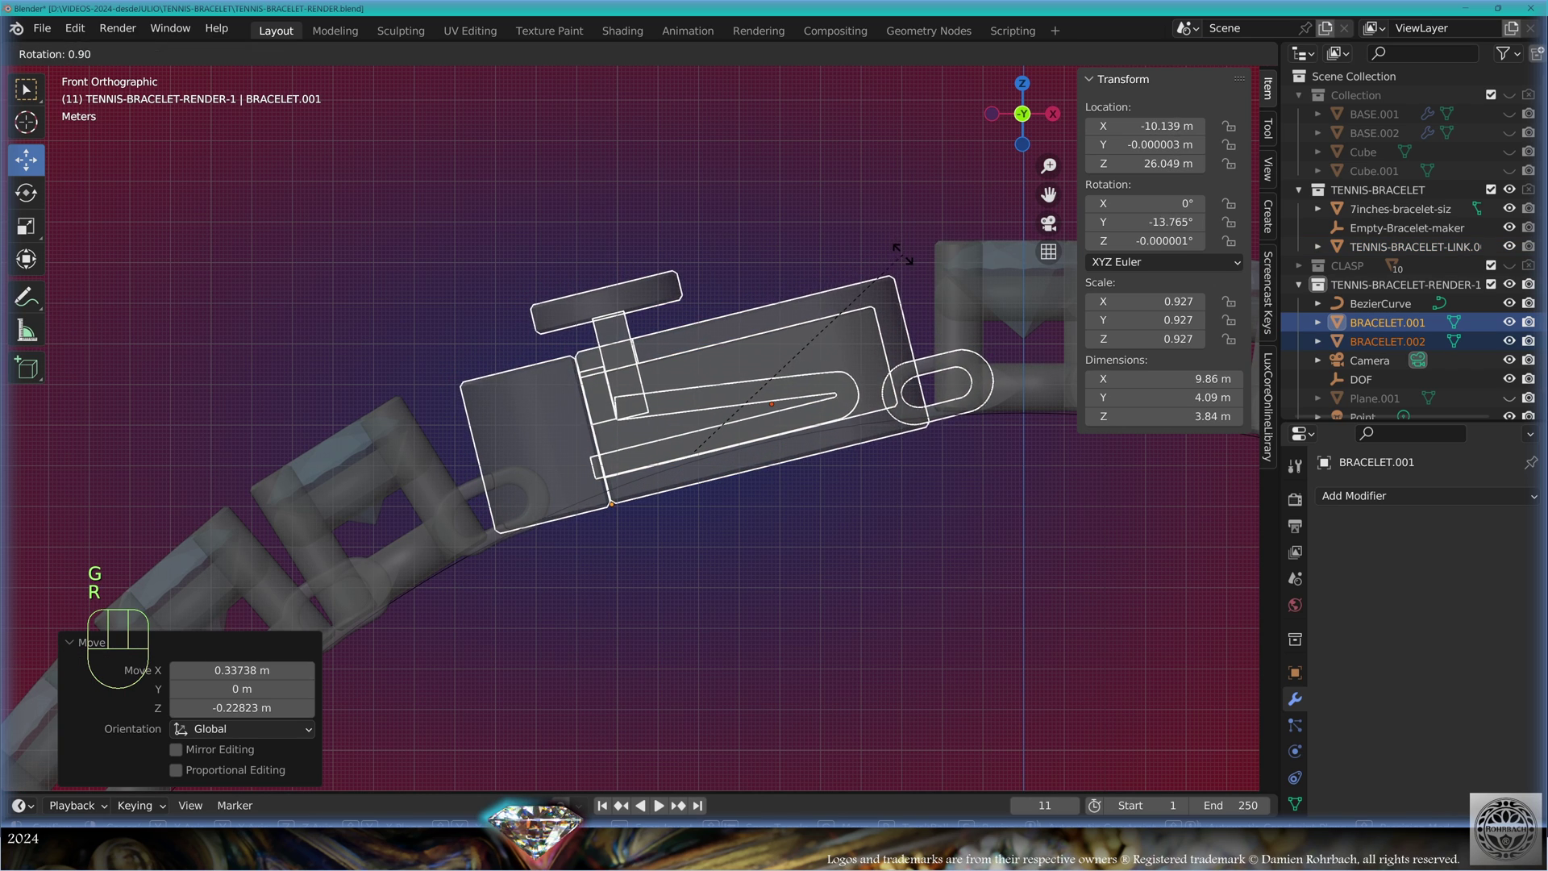
left_click(887, 250)
key("s")
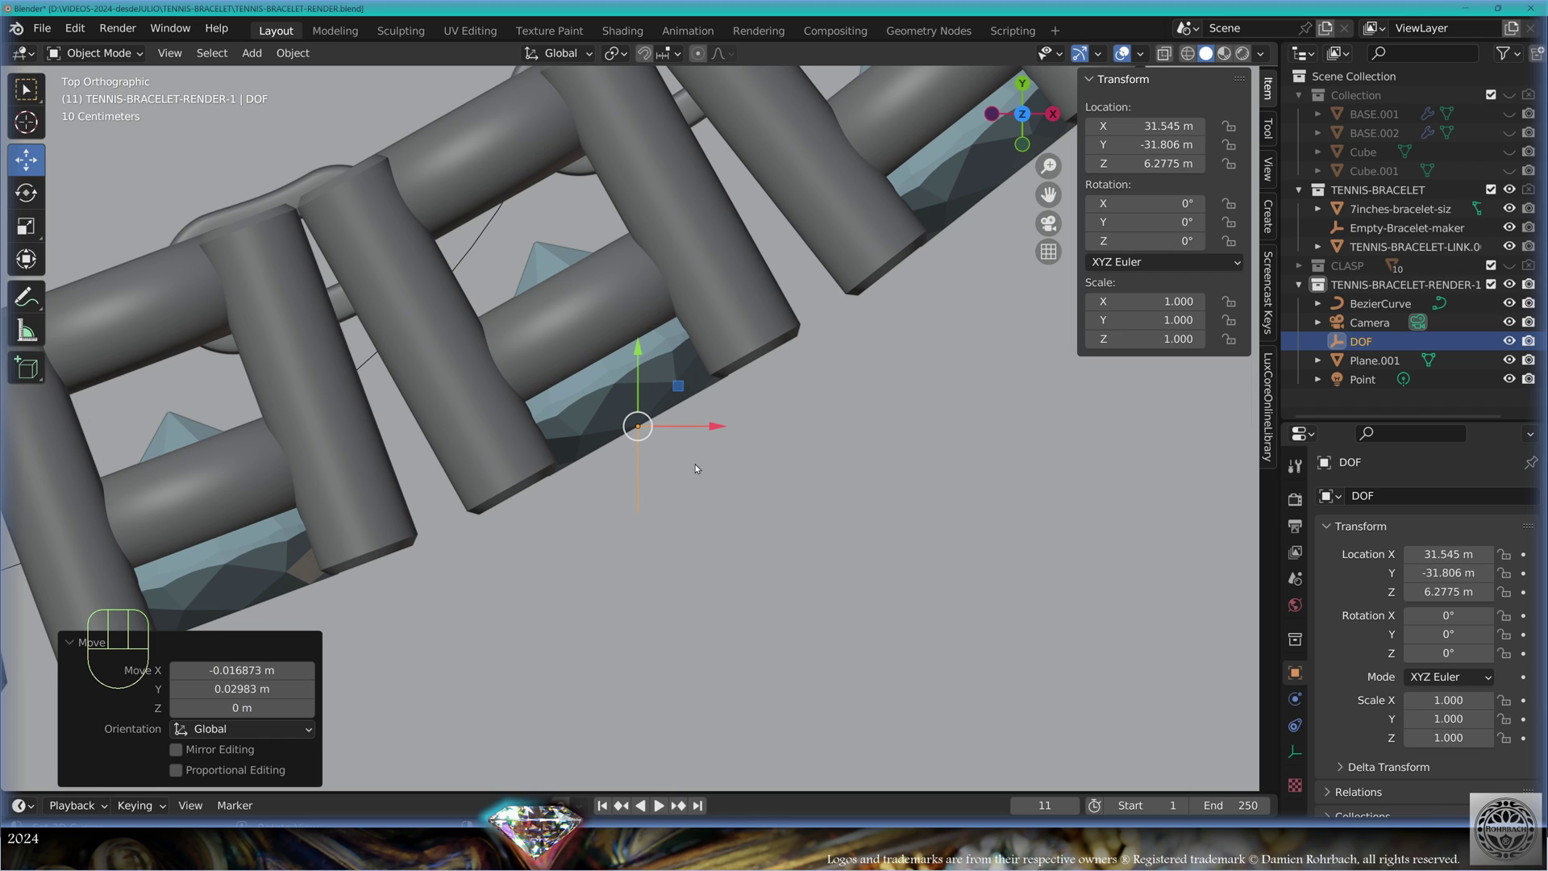
Reframe the camera on the closed circular bracelet in the rendered camera view and render the image
key("KP_0")
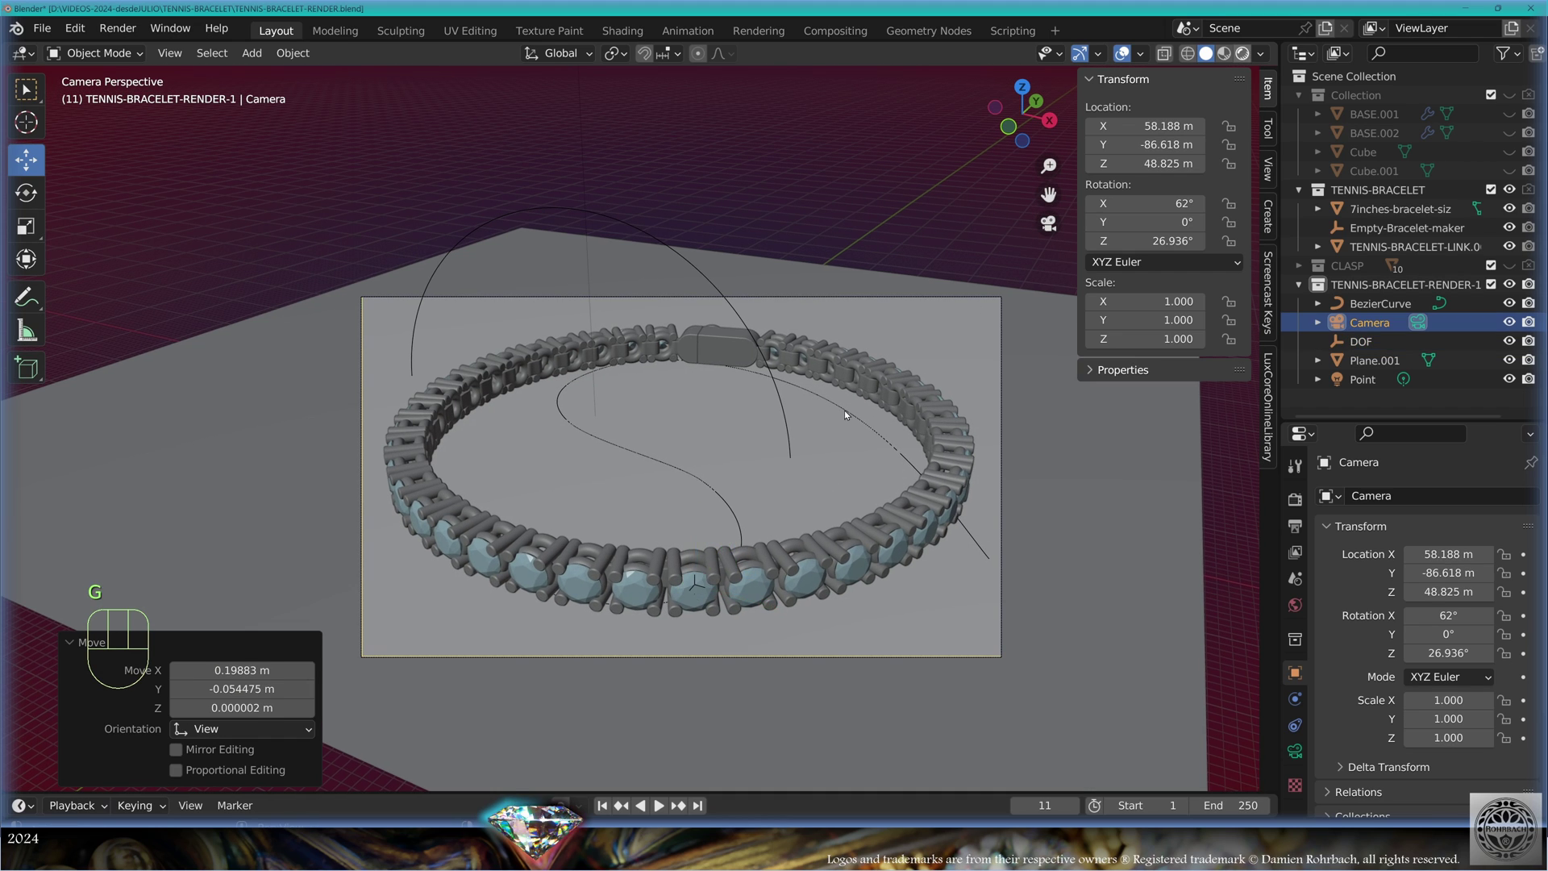
key("z")
key("g")
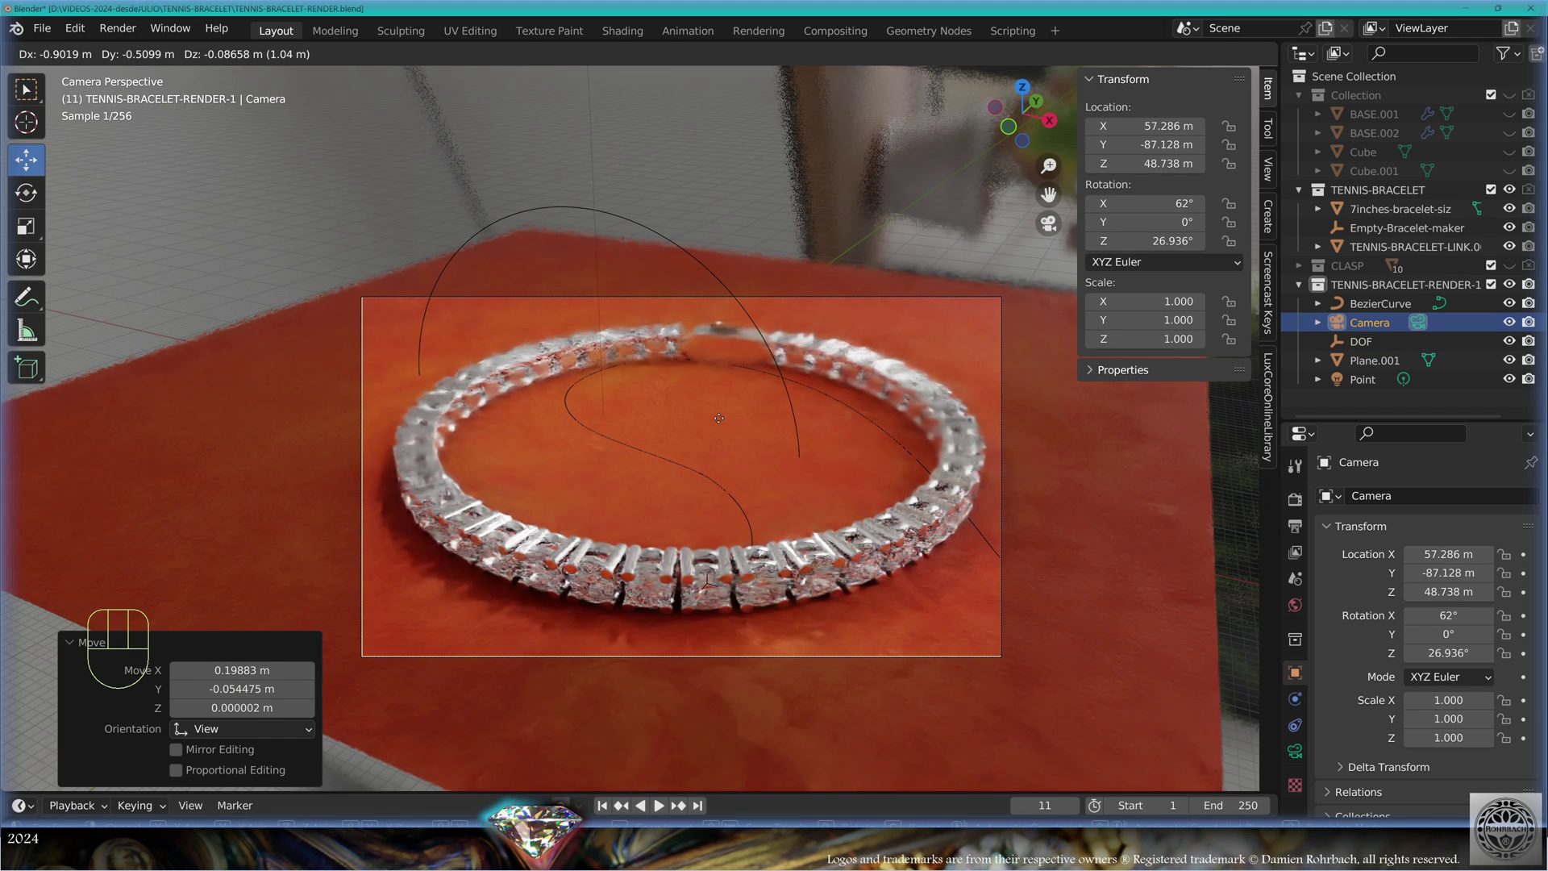
left_click(719, 418)
key("F12")
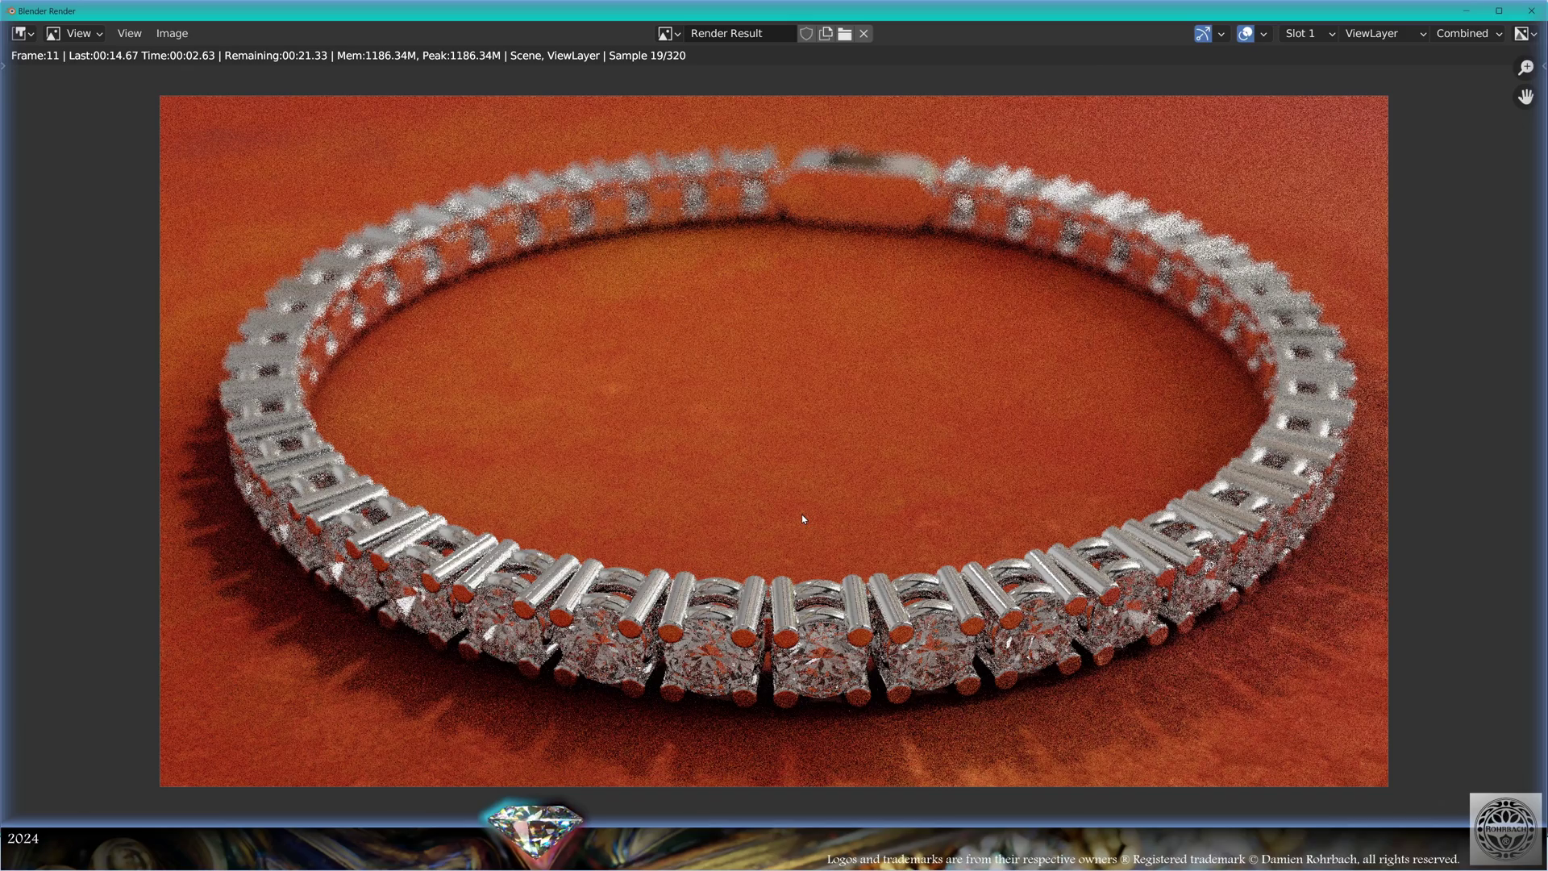